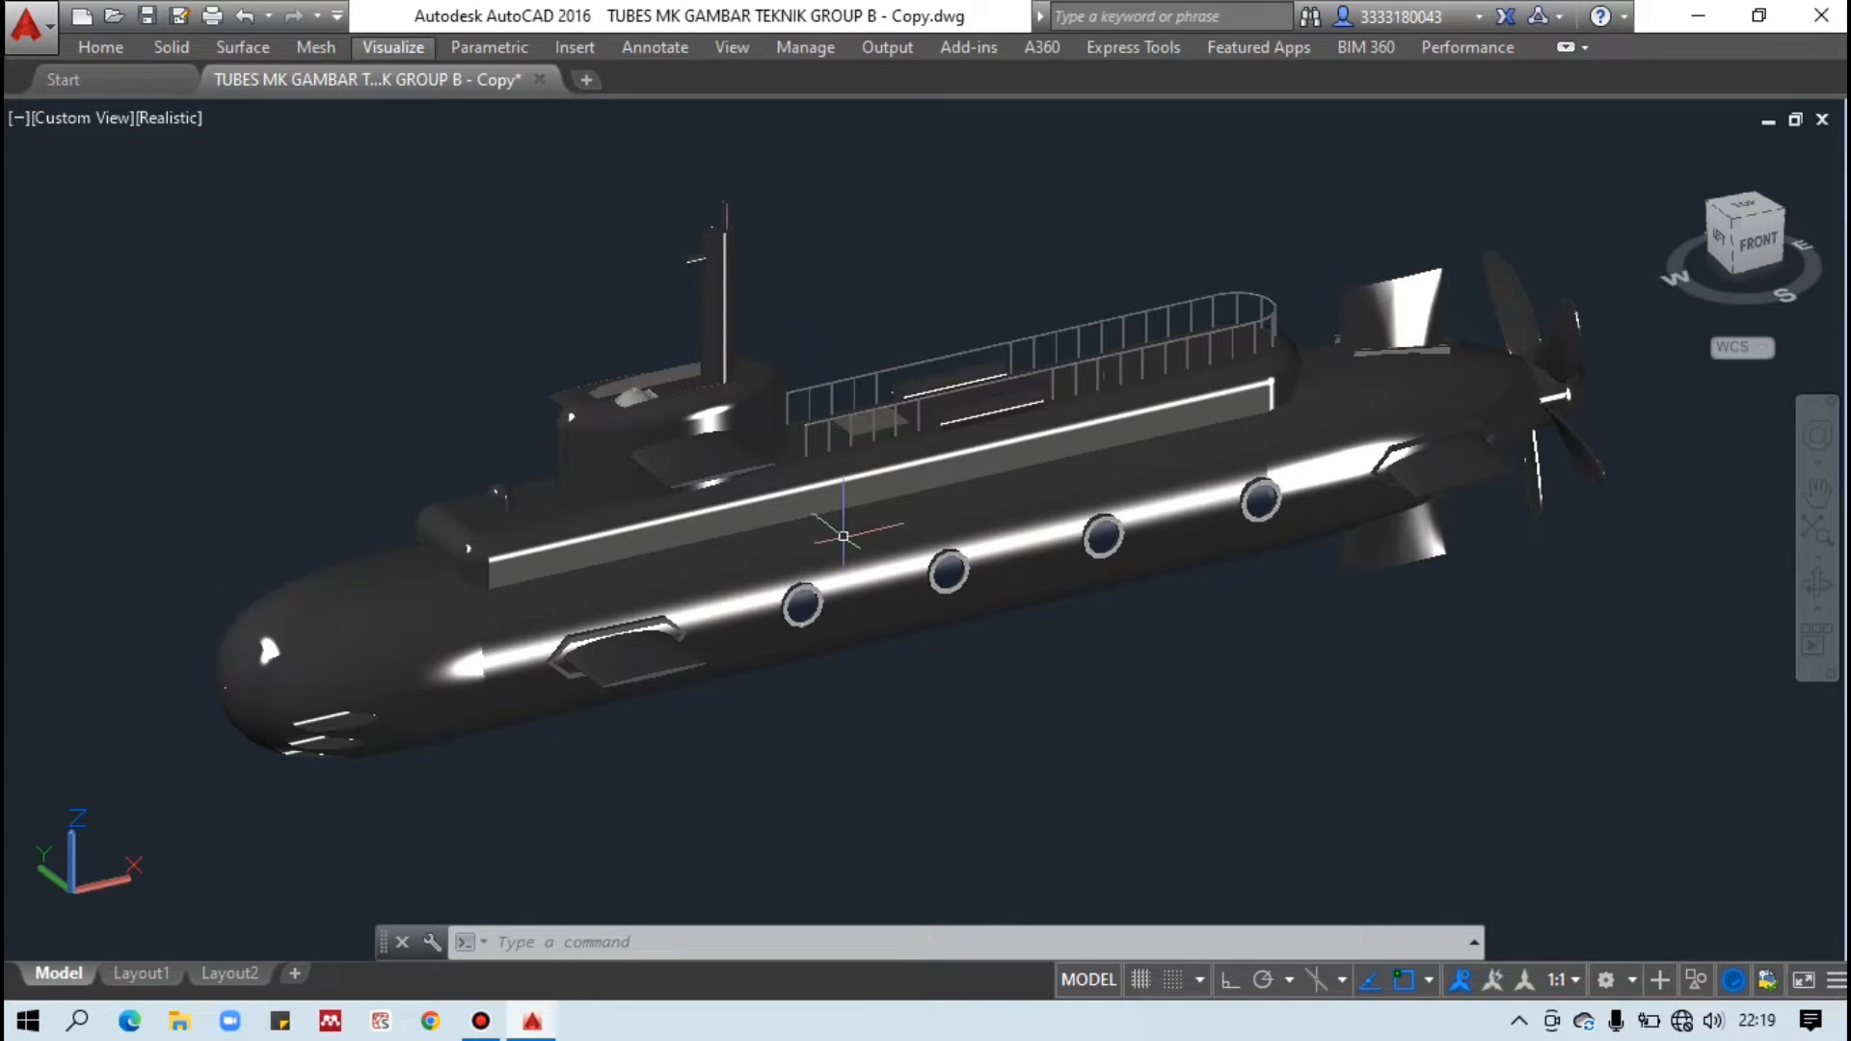
pyautogui.scroll(-3, 835, 643)
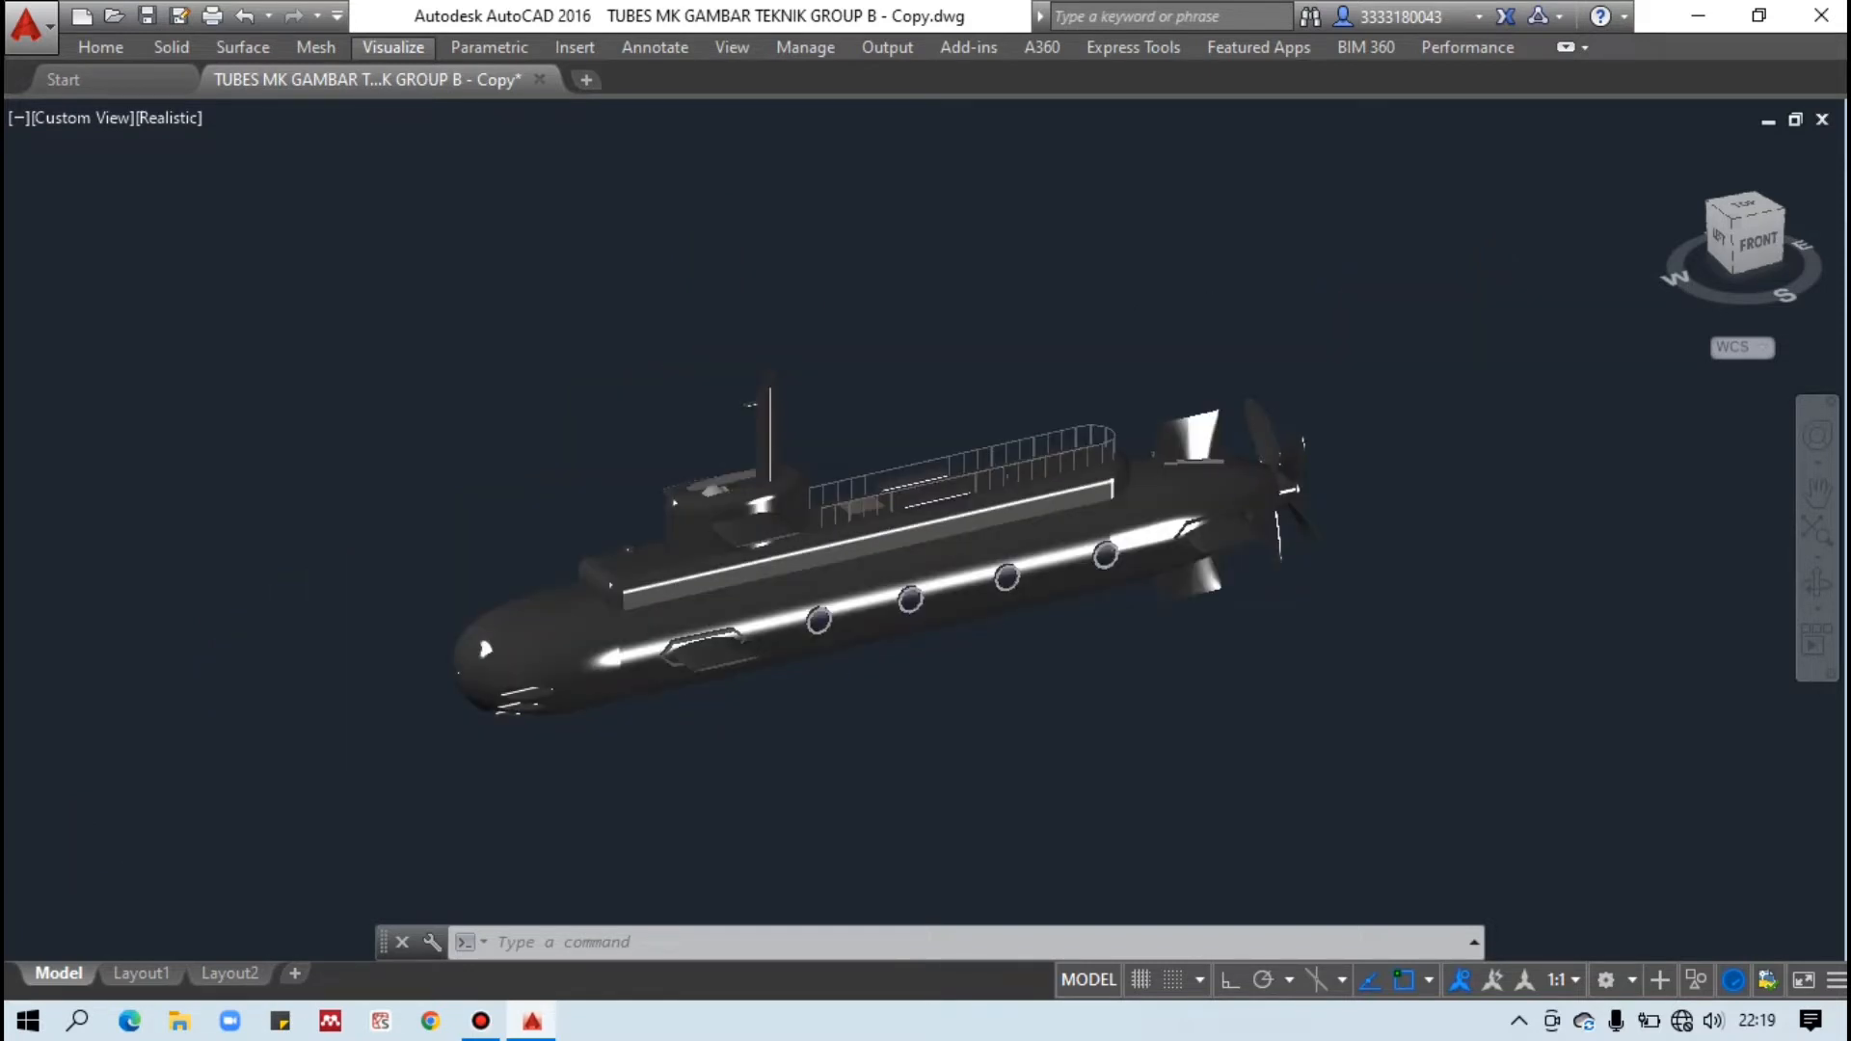
pyautogui.scroll(-2, 826, 537)
pyautogui.scroll(5, 848, 554)
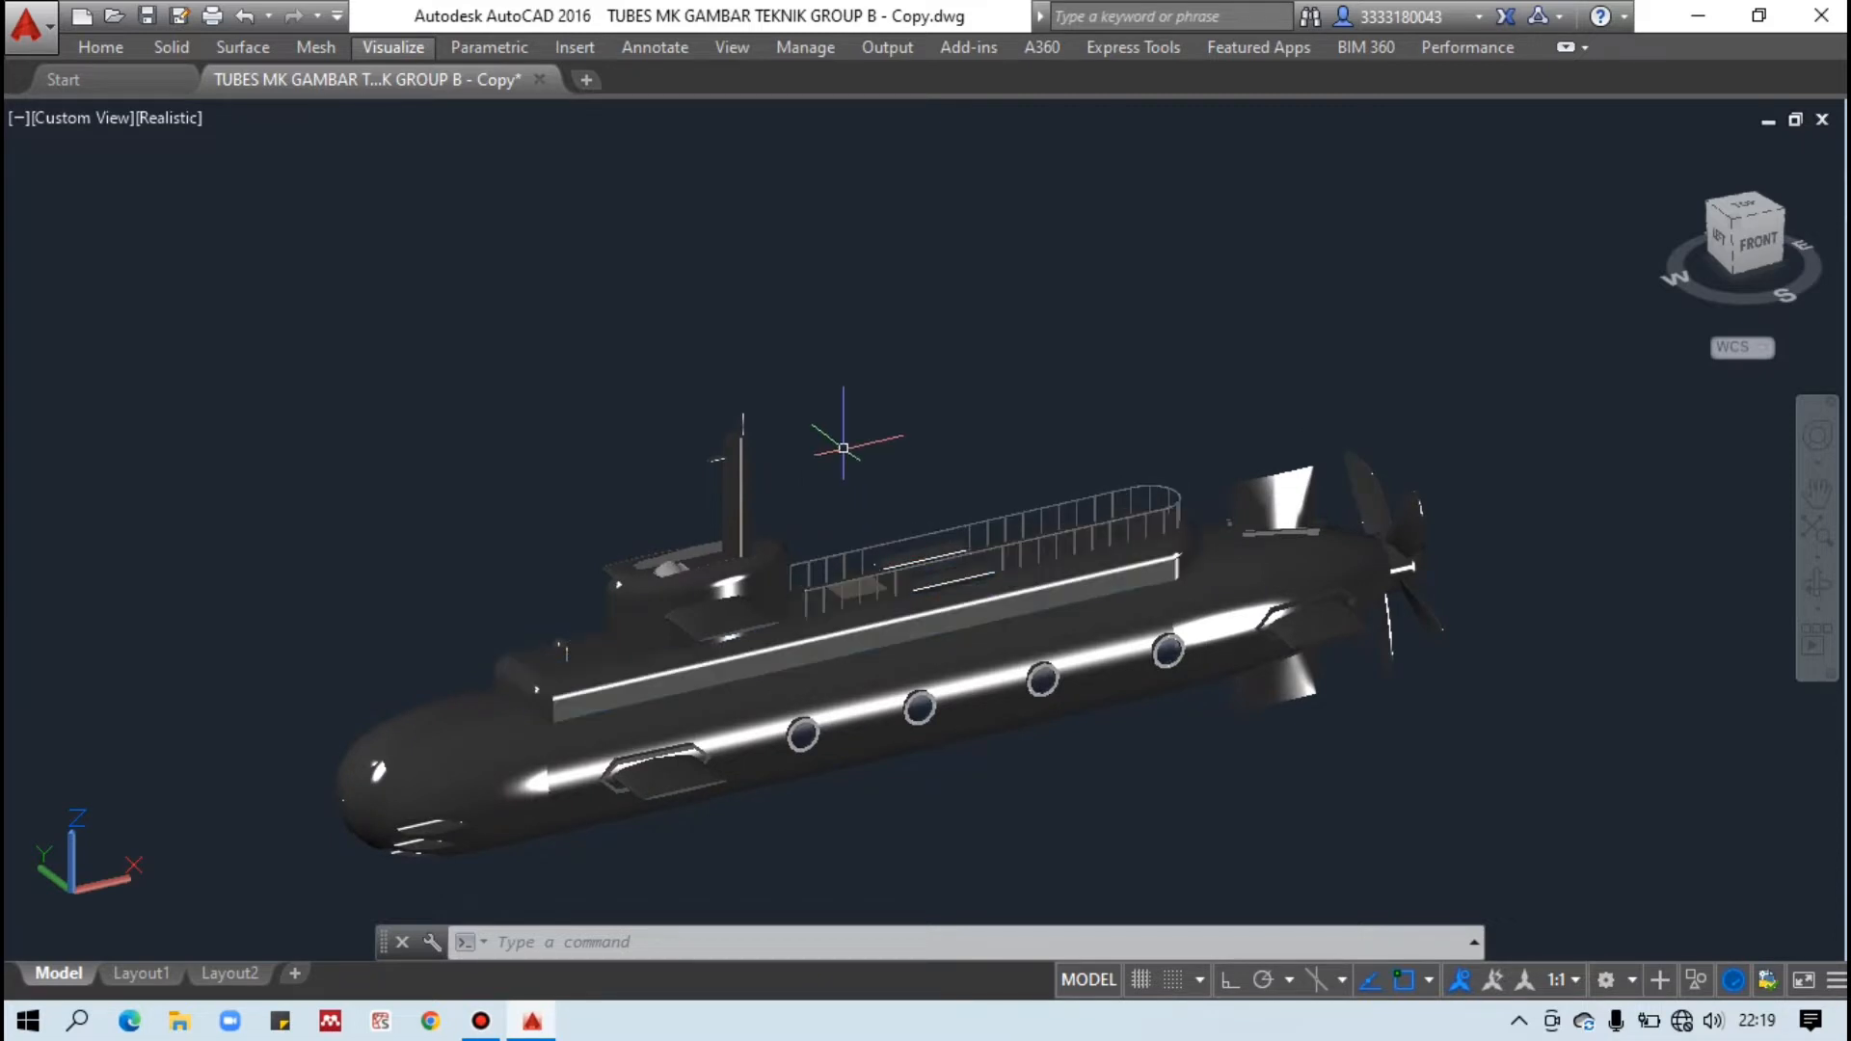
pyautogui.scroll(-2, 867, 482)
pyautogui.scroll(4, 881, 609)
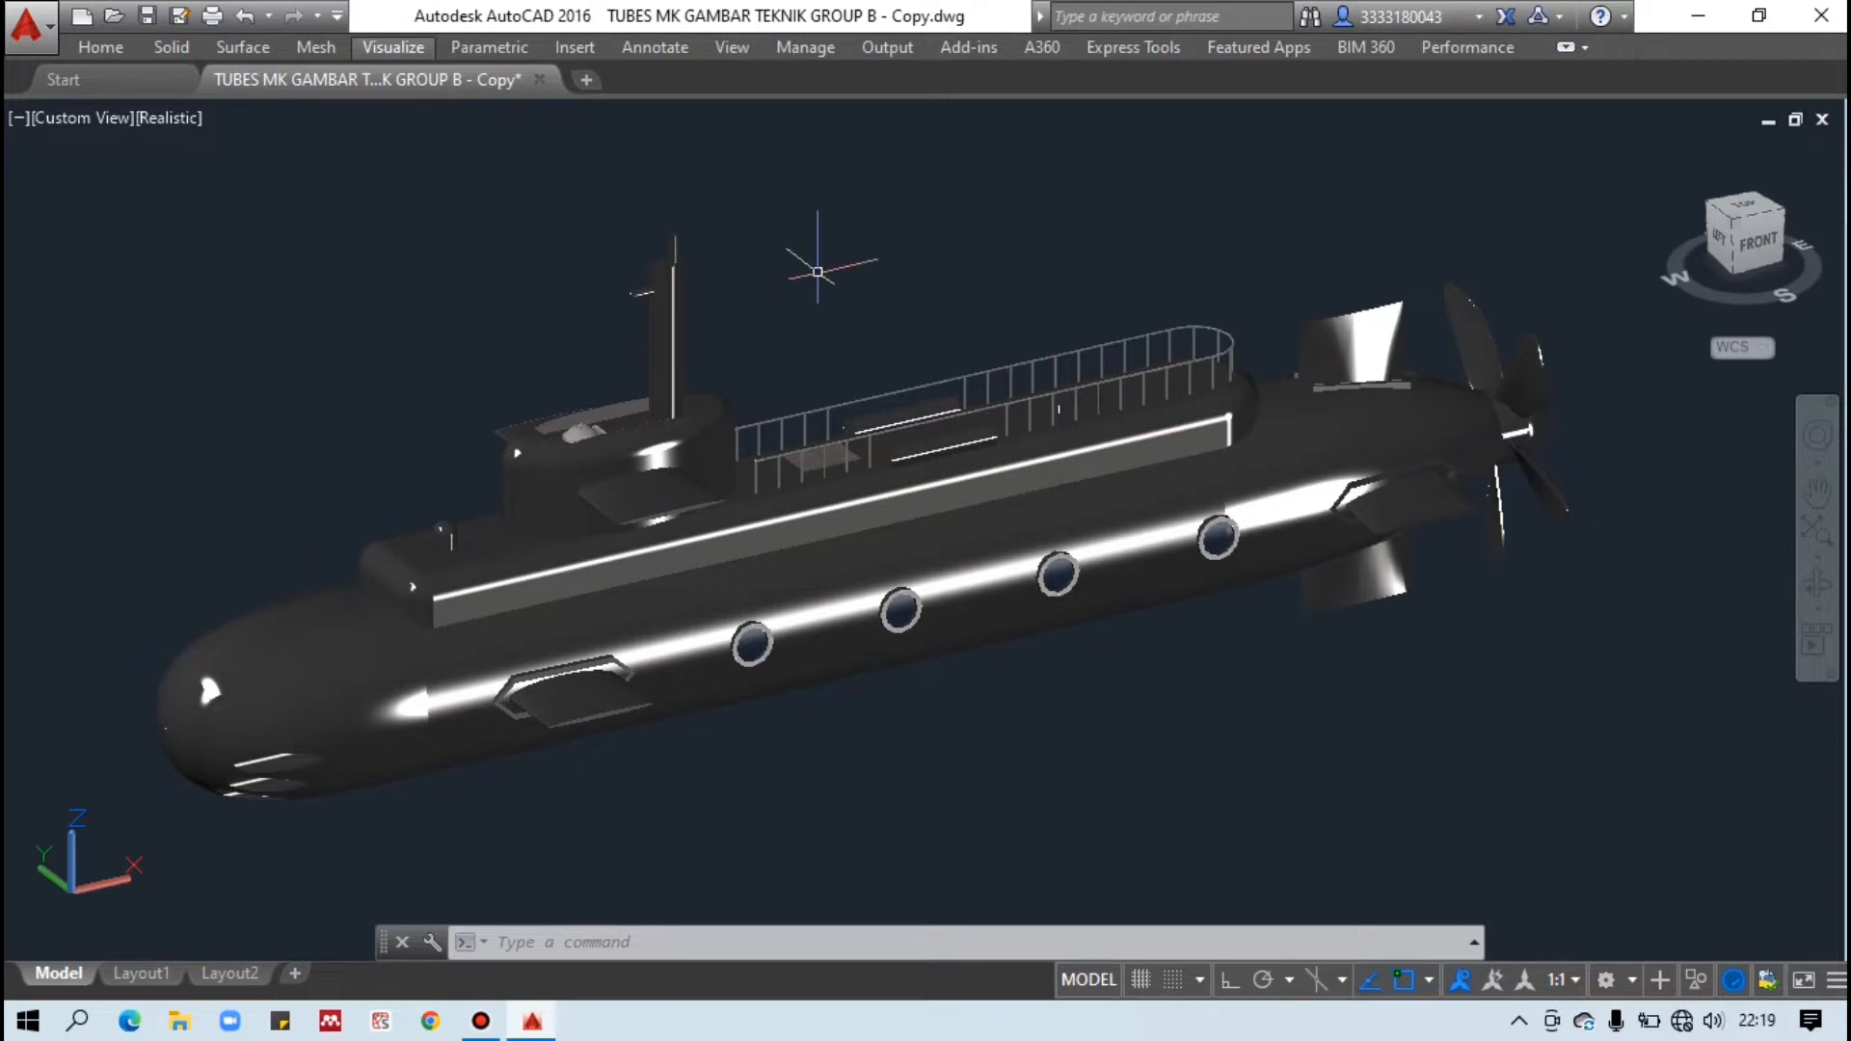
# Render the submarine in a window at Medium quality and 800 x 600 px SVGA size.
pyautogui.click(395, 49)
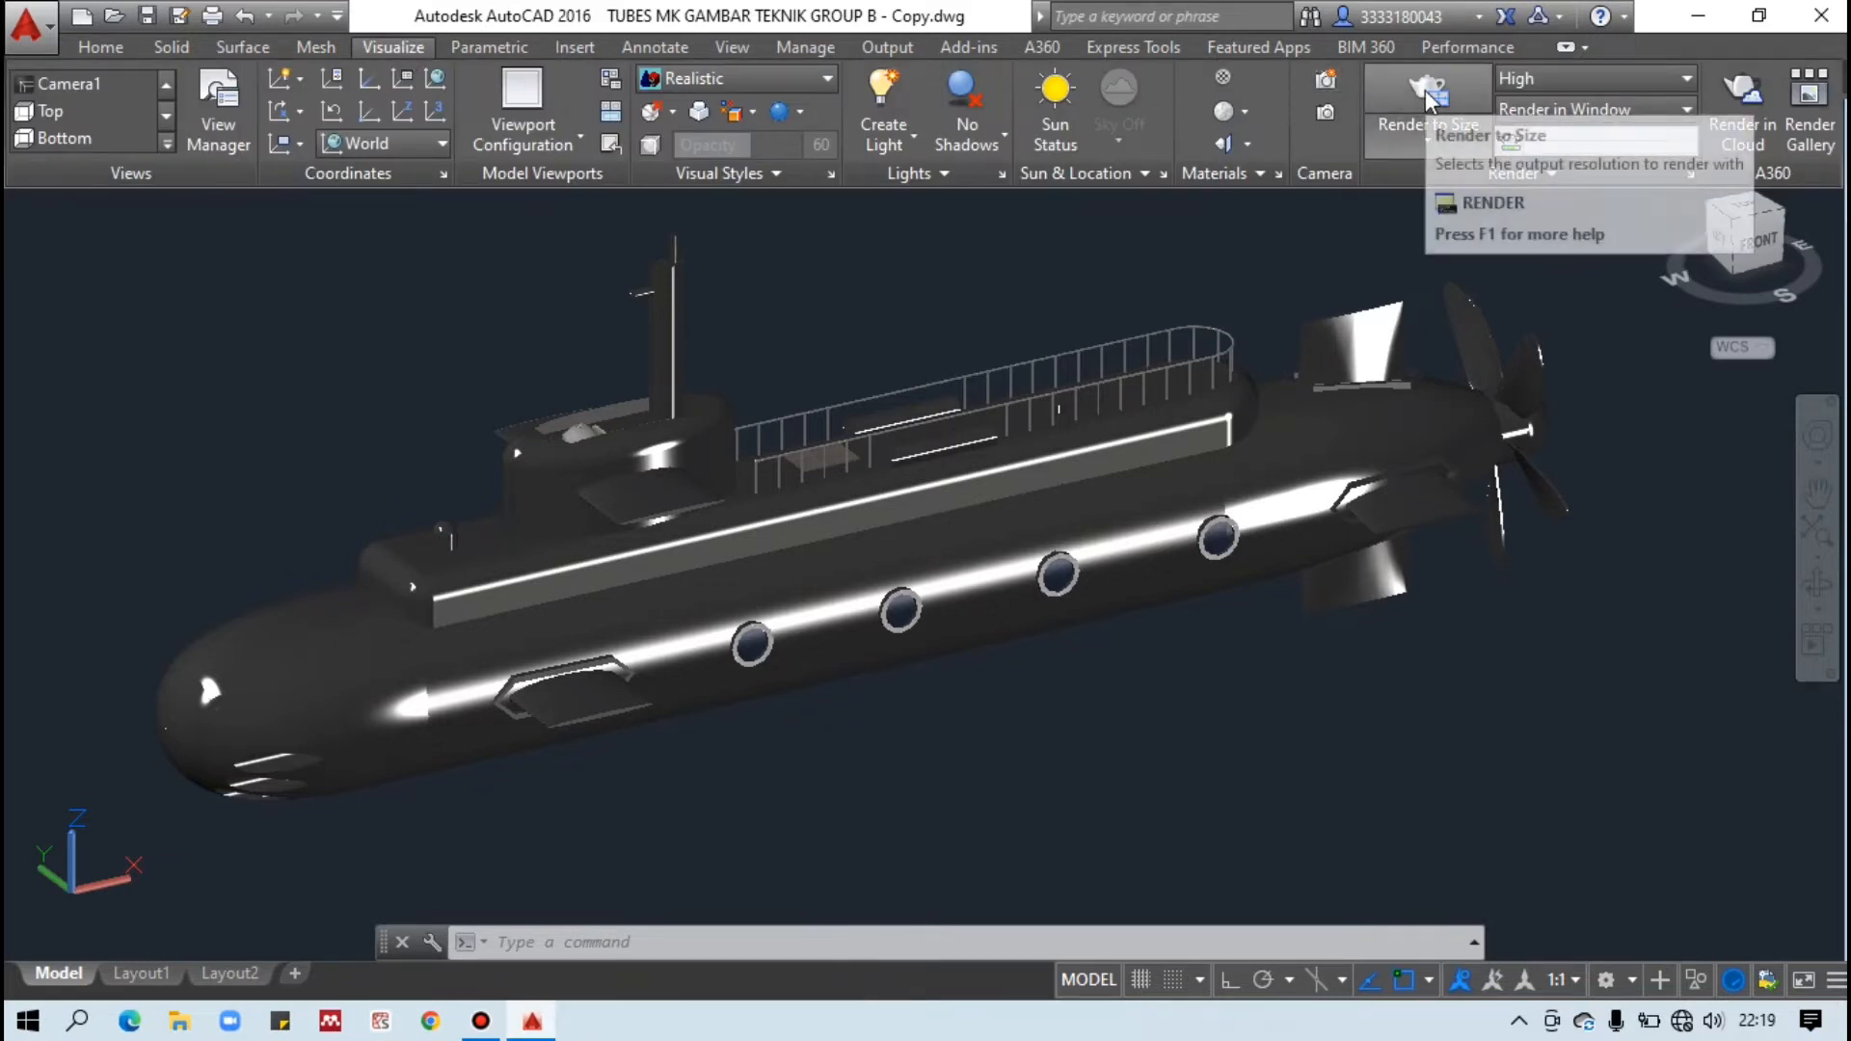
pyautogui.click(1657, 89)
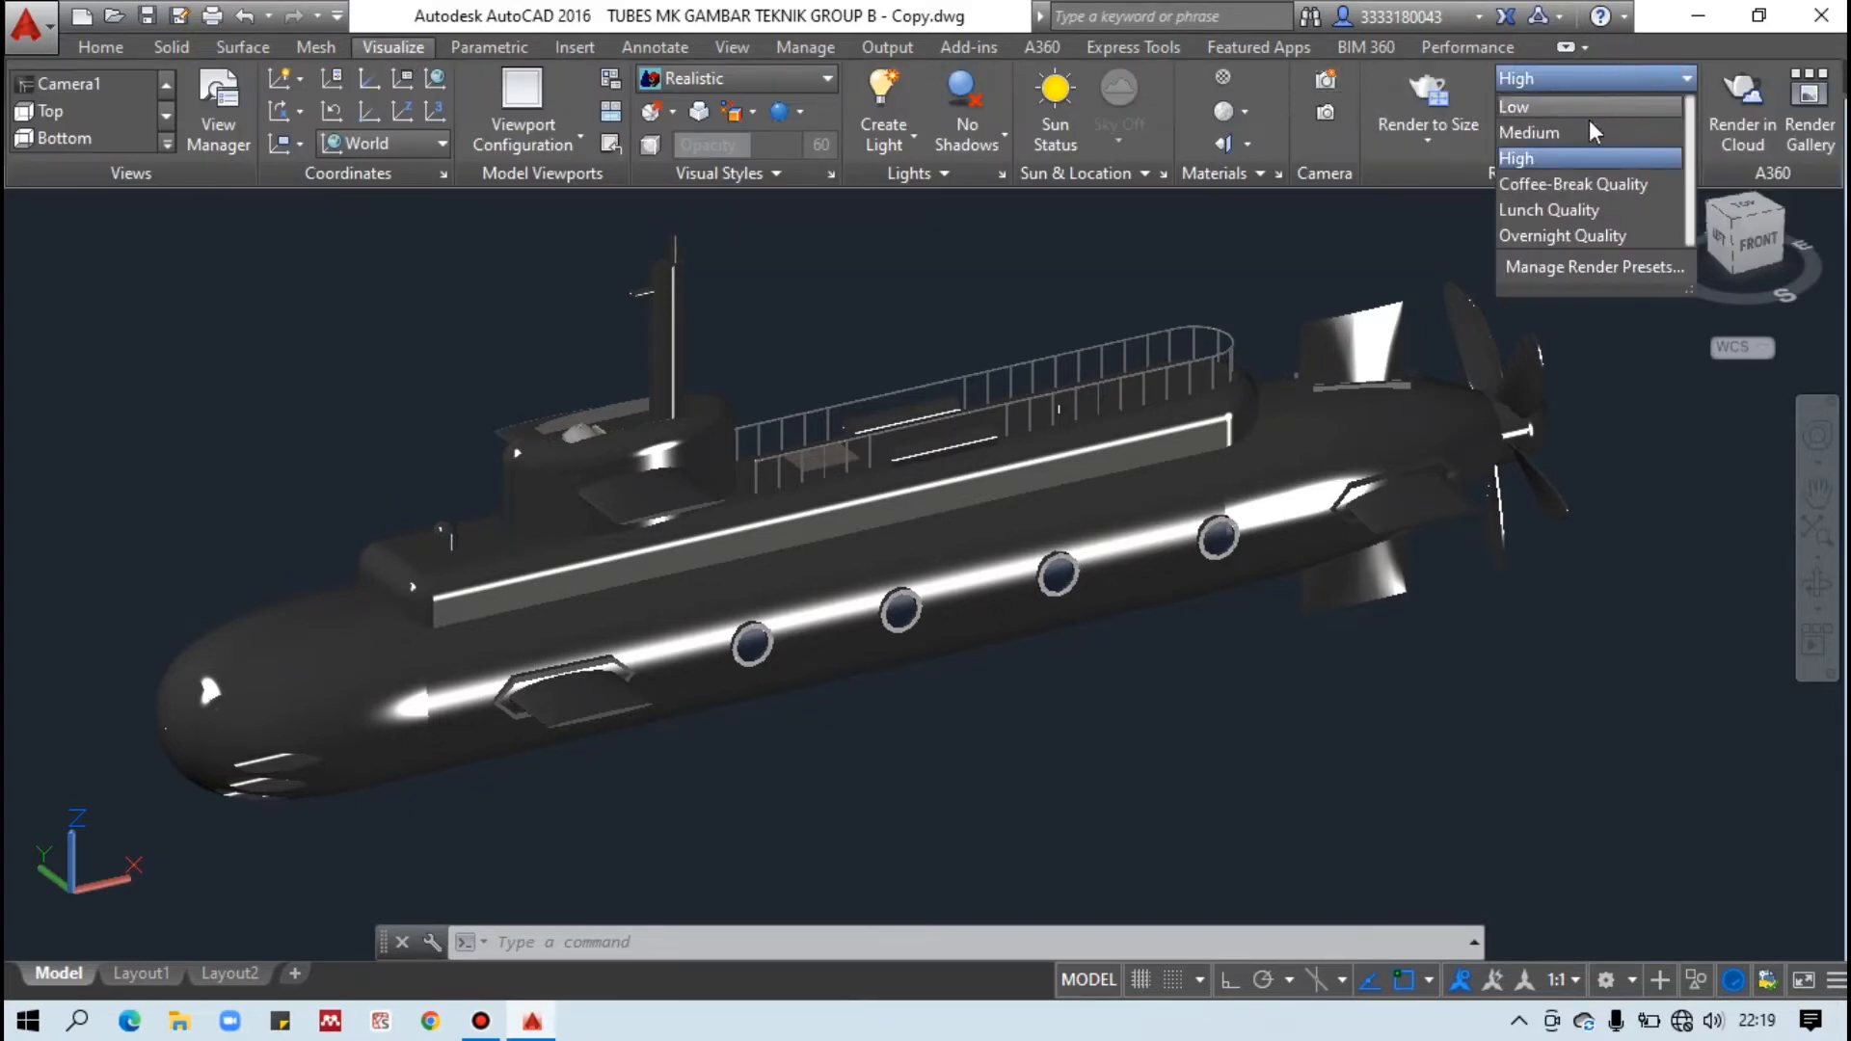
pyautogui.click(1533, 132)
pyautogui.click(1432, 149)
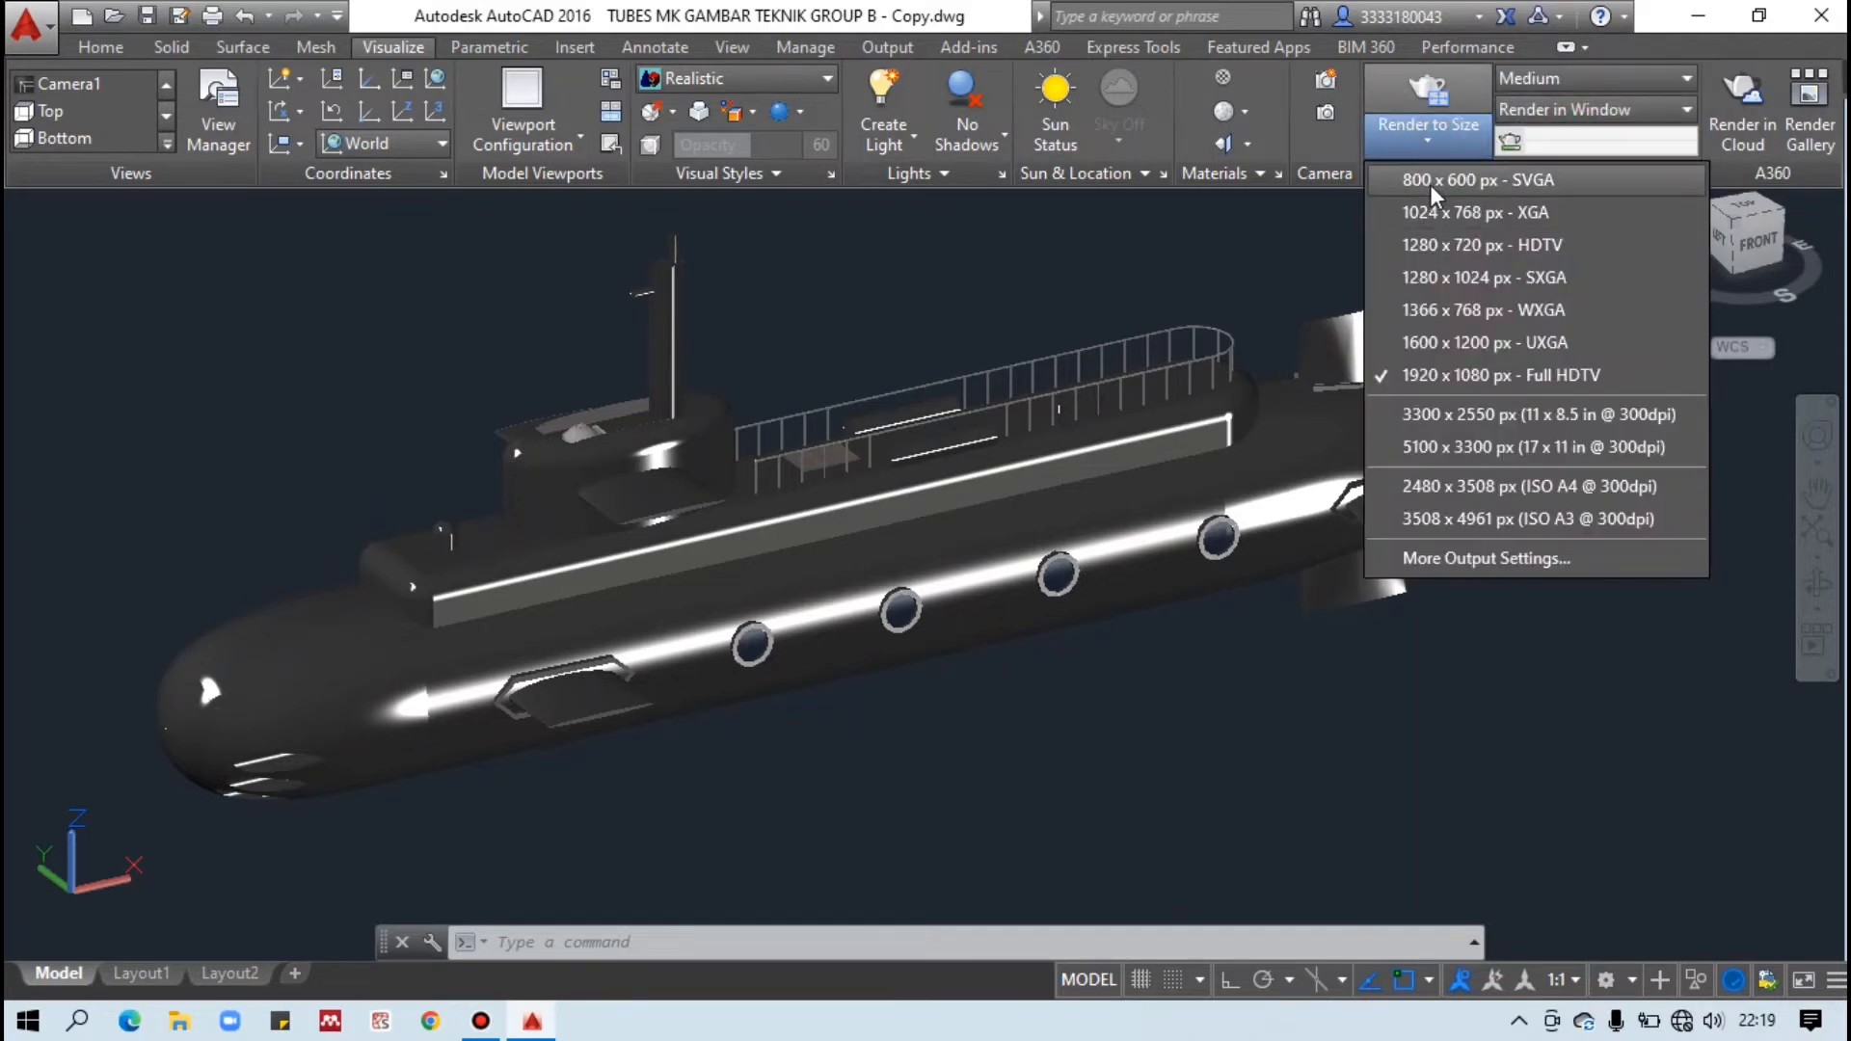
pyautogui.click(1432, 184)
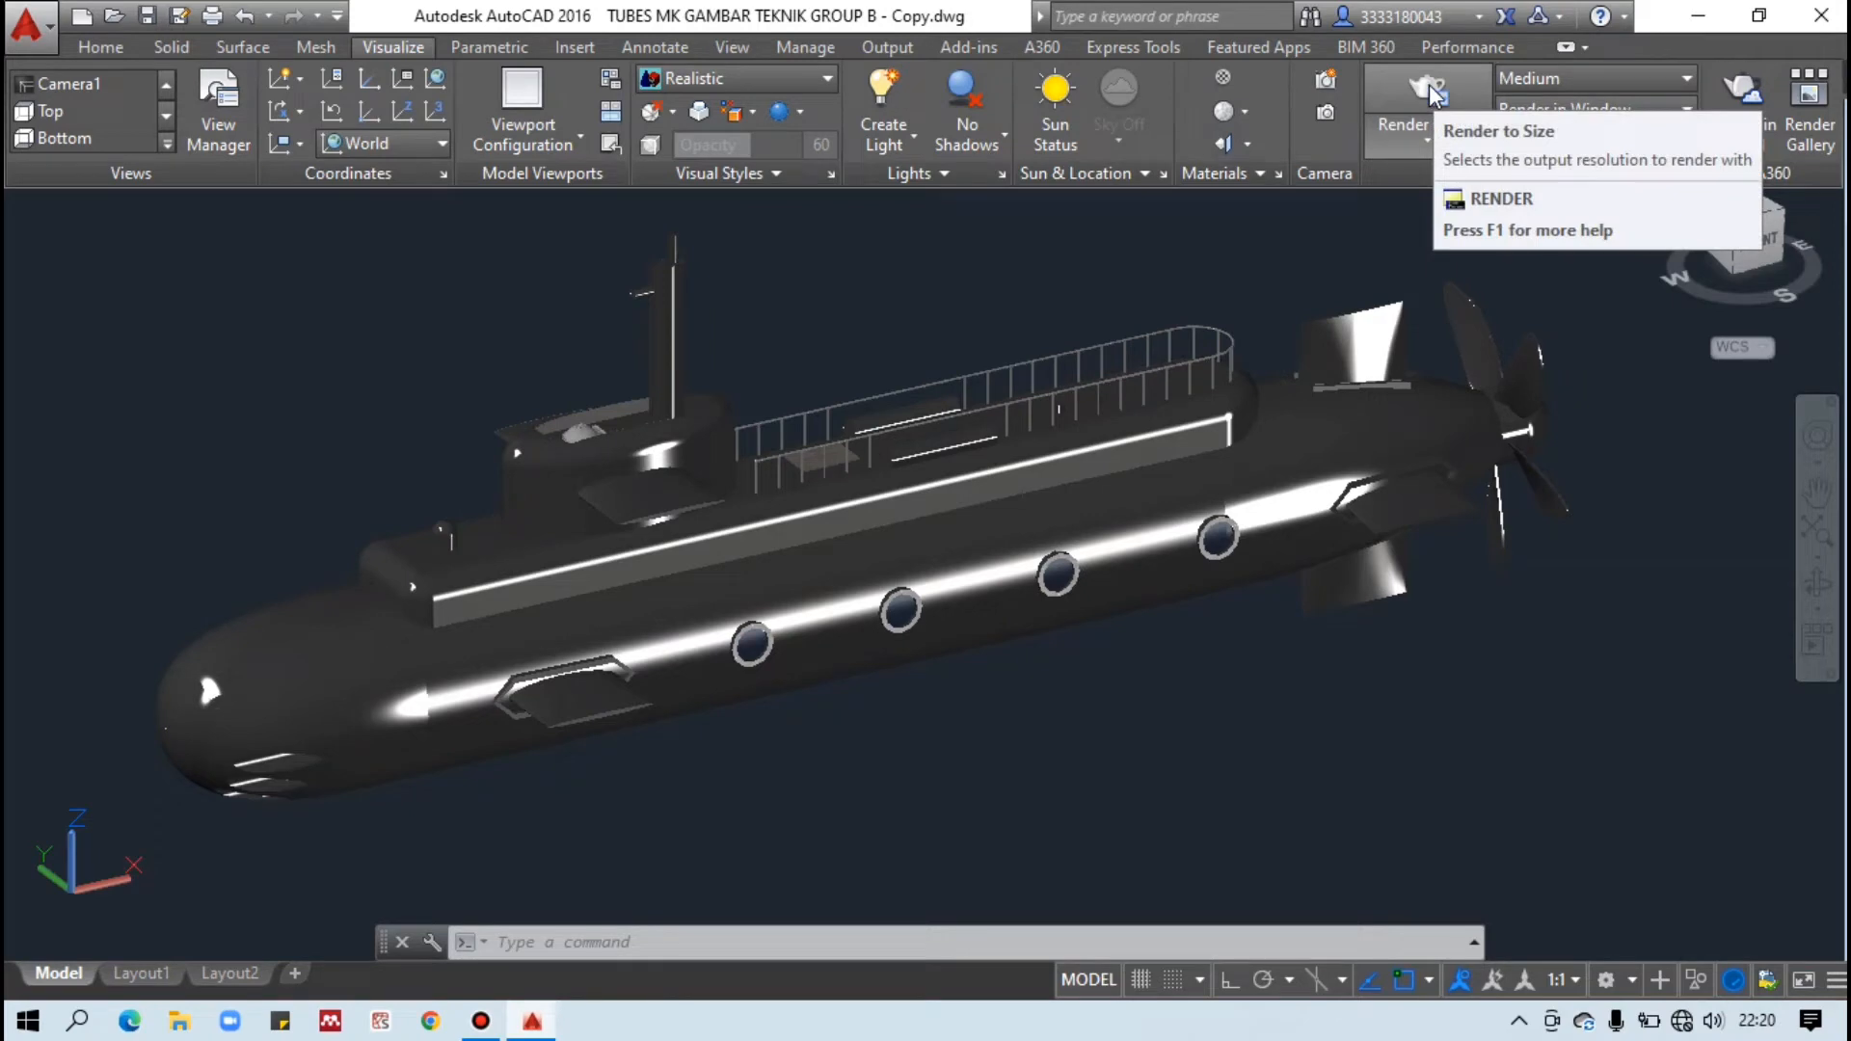
pyautogui.click(1433, 91)
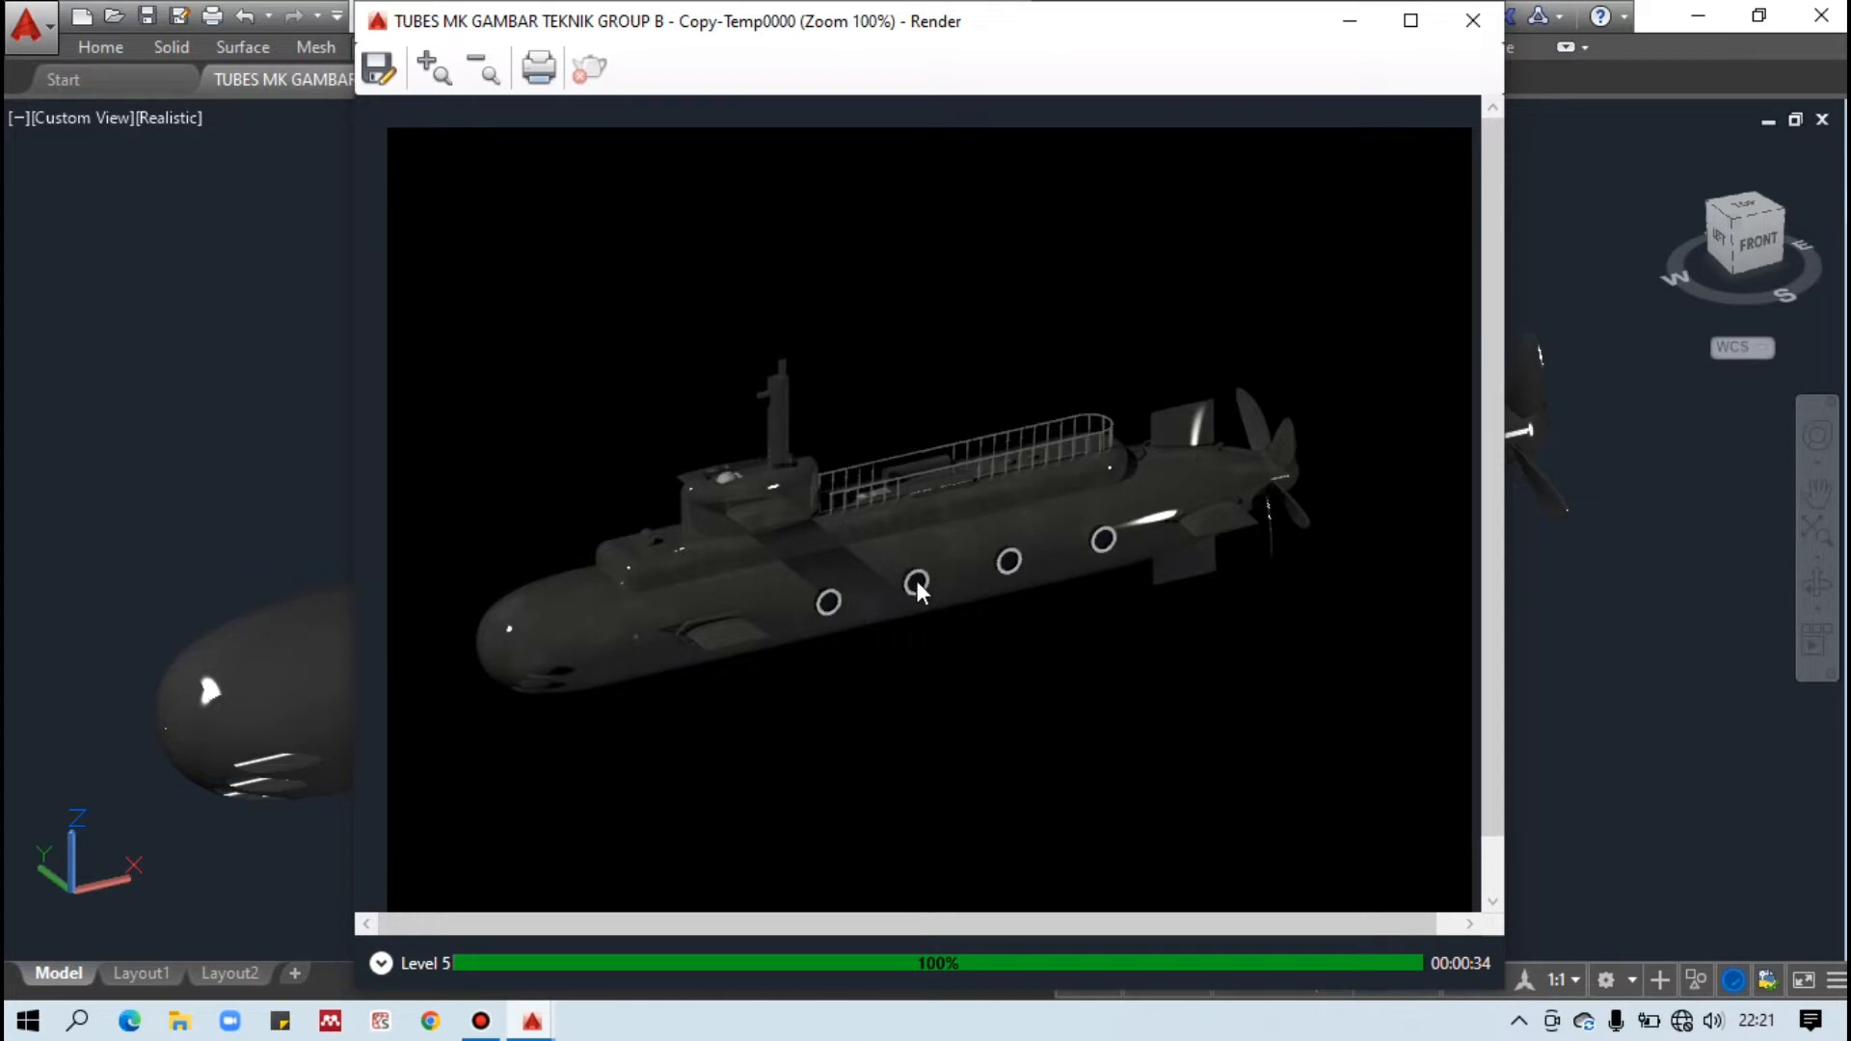
# Examine the rendered submarine image up close and as a whole, and close the render window.
pyautogui.scroll(1, 916, 584)
pyautogui.moveTo(1107, 712); pyautogui.dragTo(728, 342)
pyautogui.scroll(-2, 725, 347)
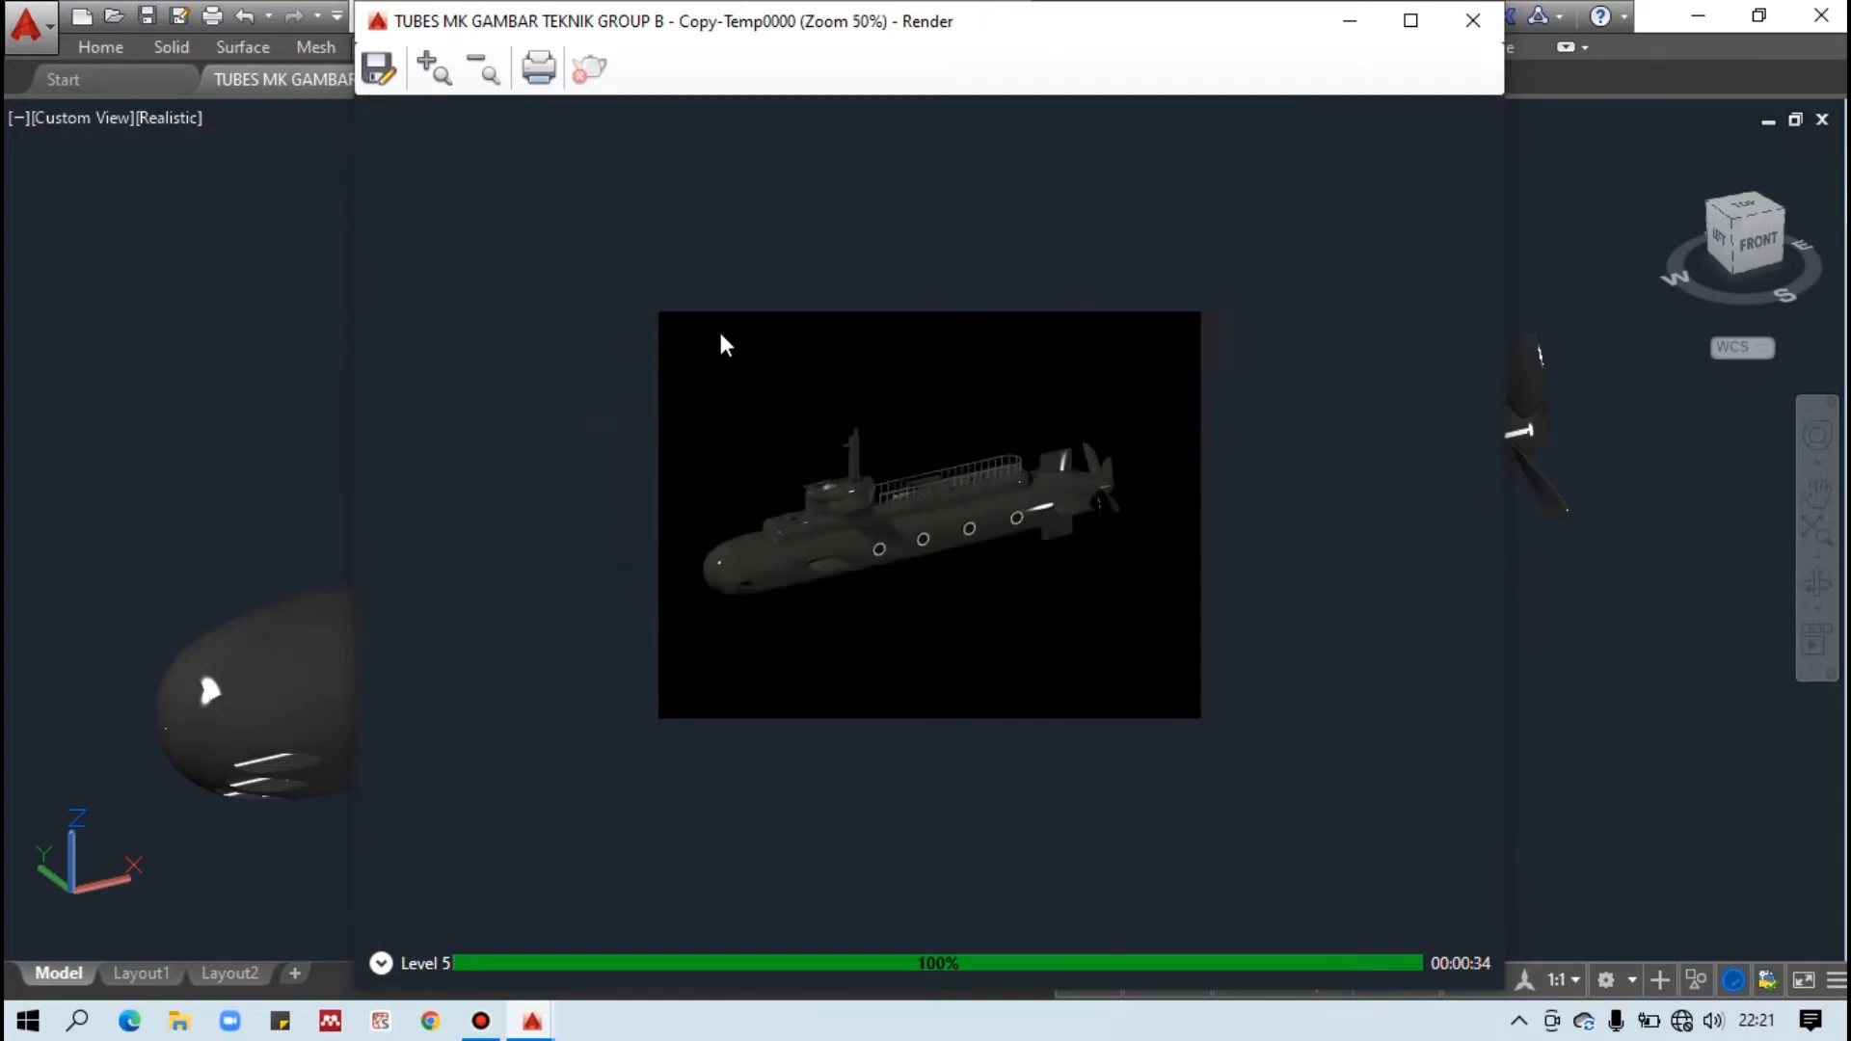
pyautogui.scroll(3, 906, 525)
pyautogui.scroll(-1, 860, 415)
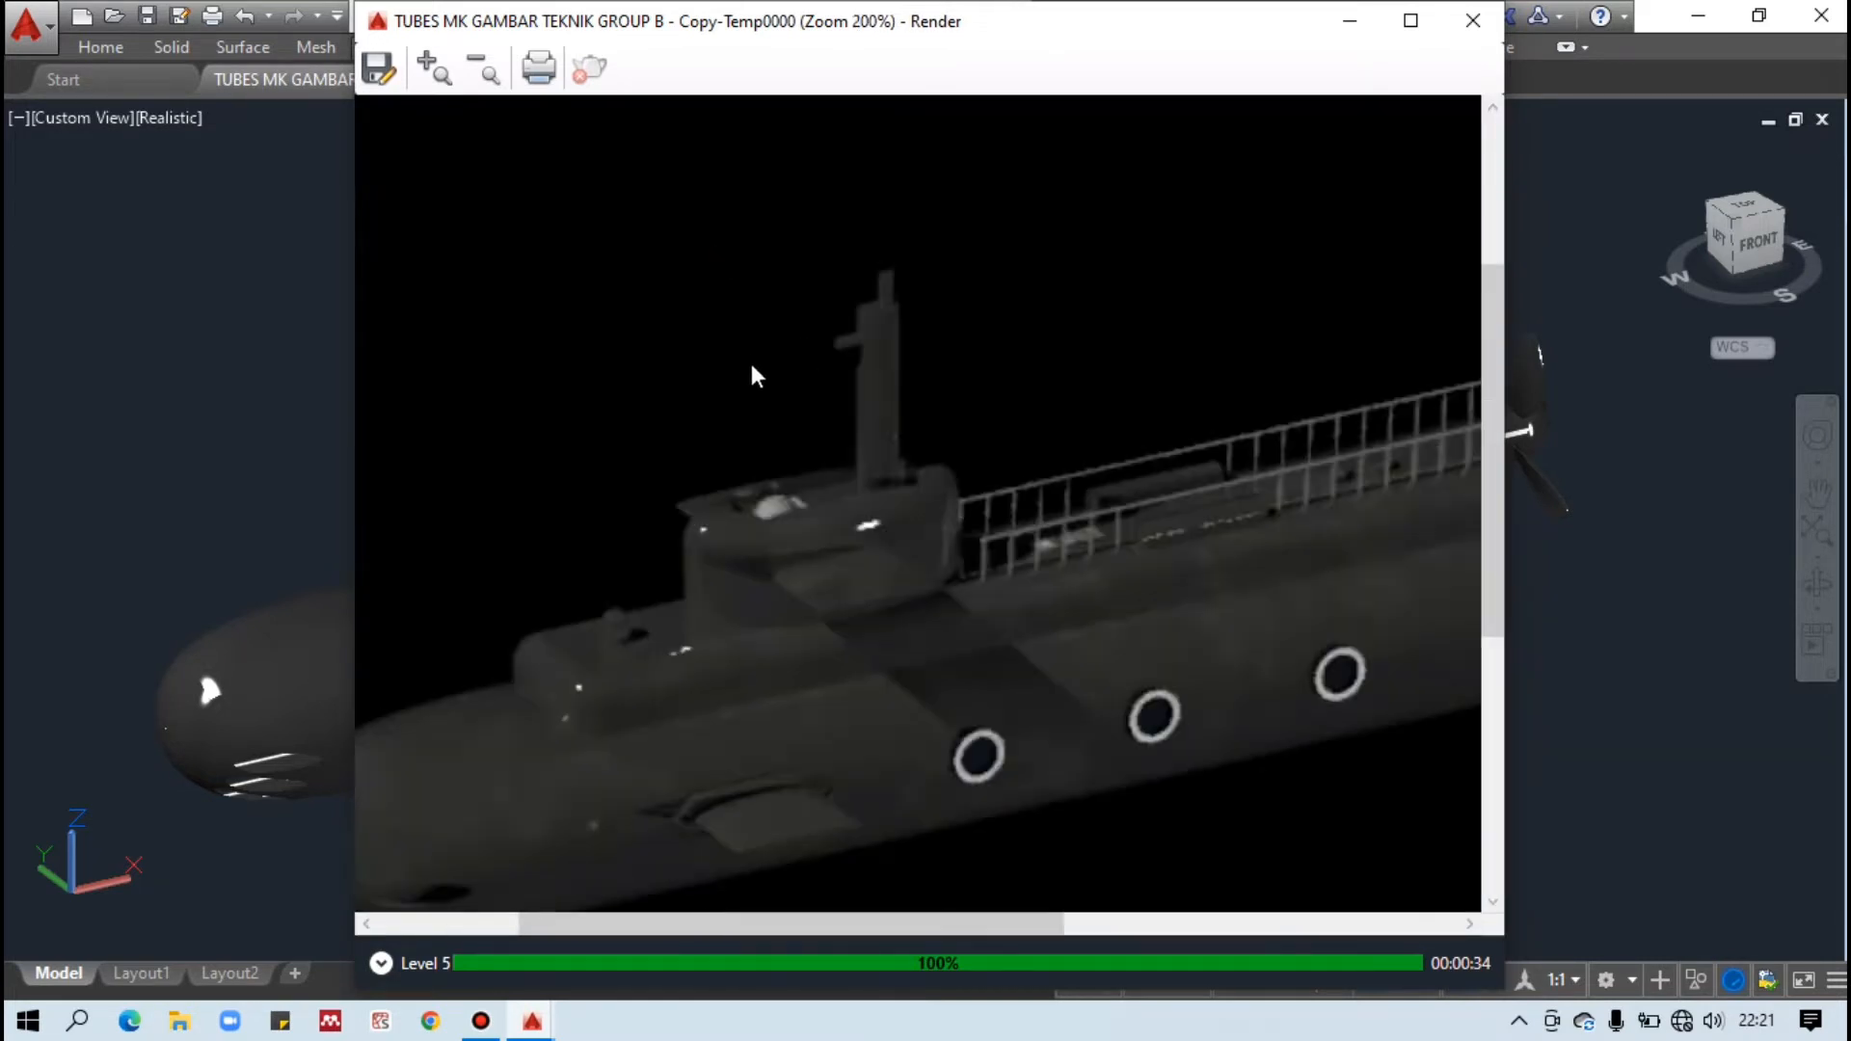
pyautogui.scroll(-1, 887, 590)
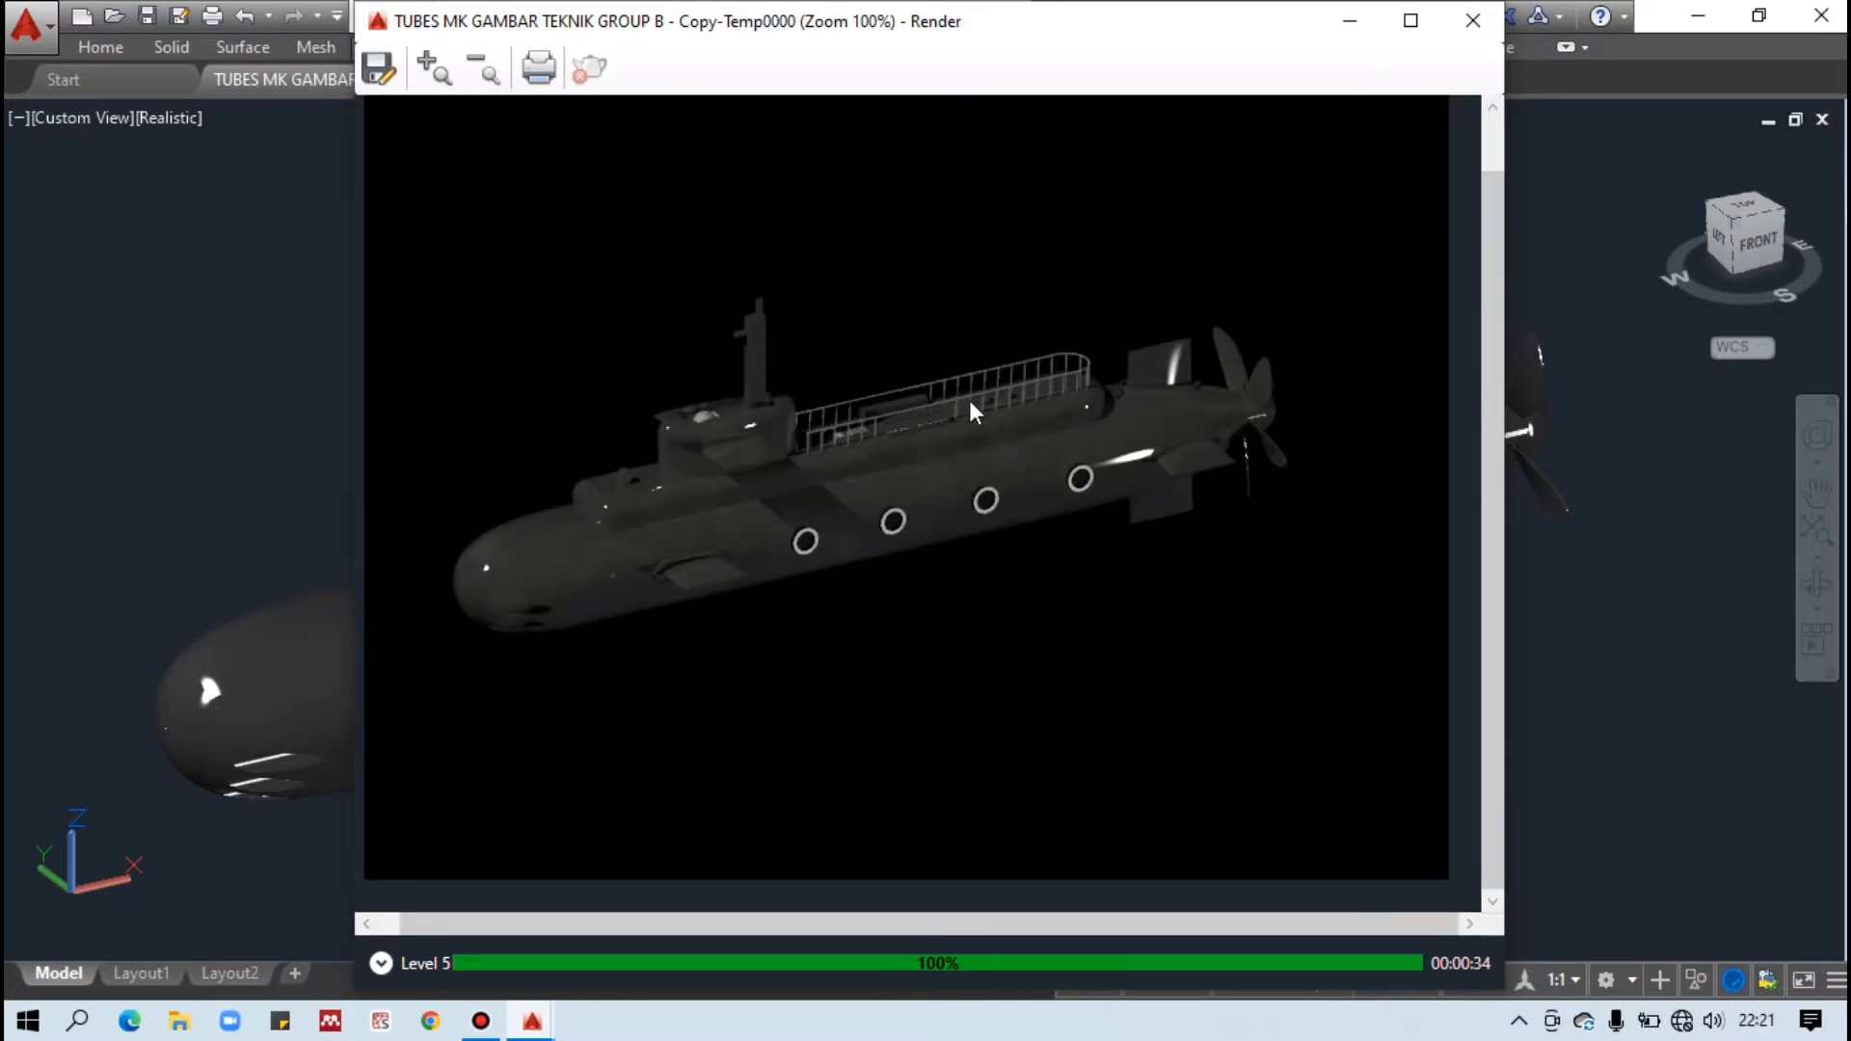
pyautogui.click(1472, 20)
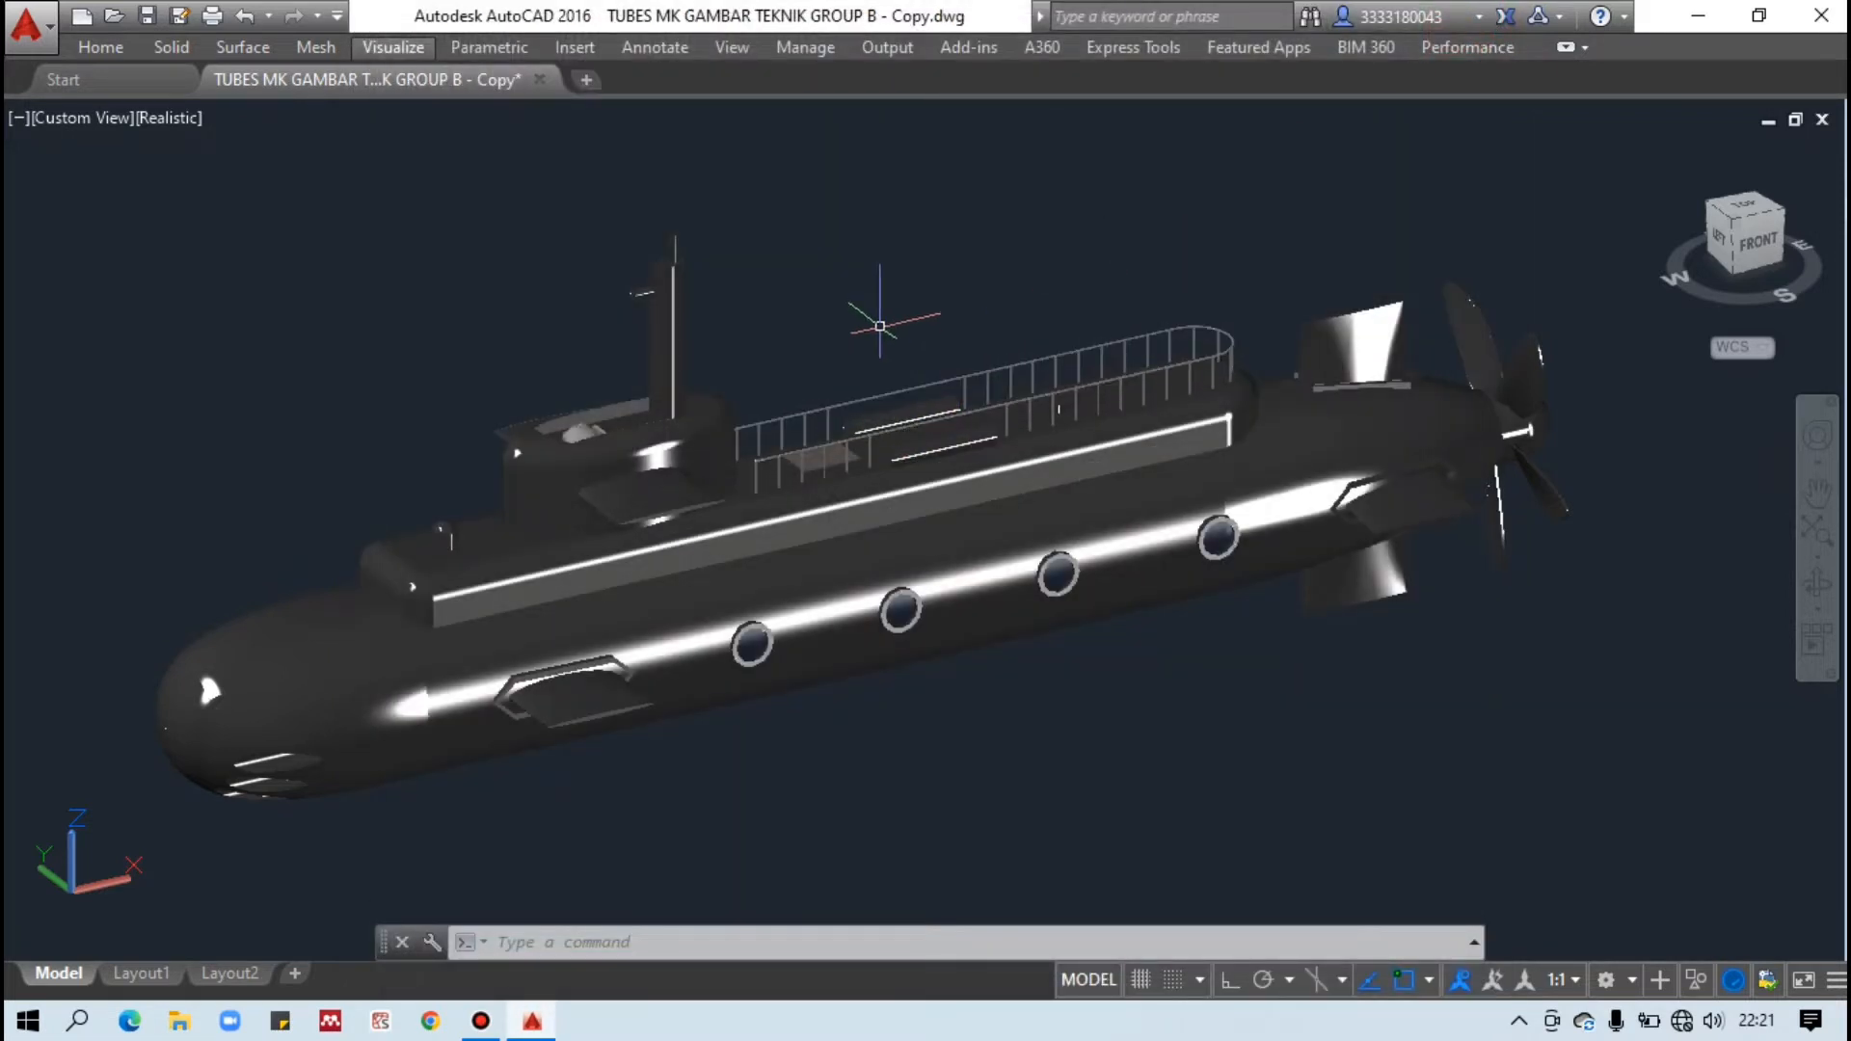
pyautogui.scroll(2, 880, 326)
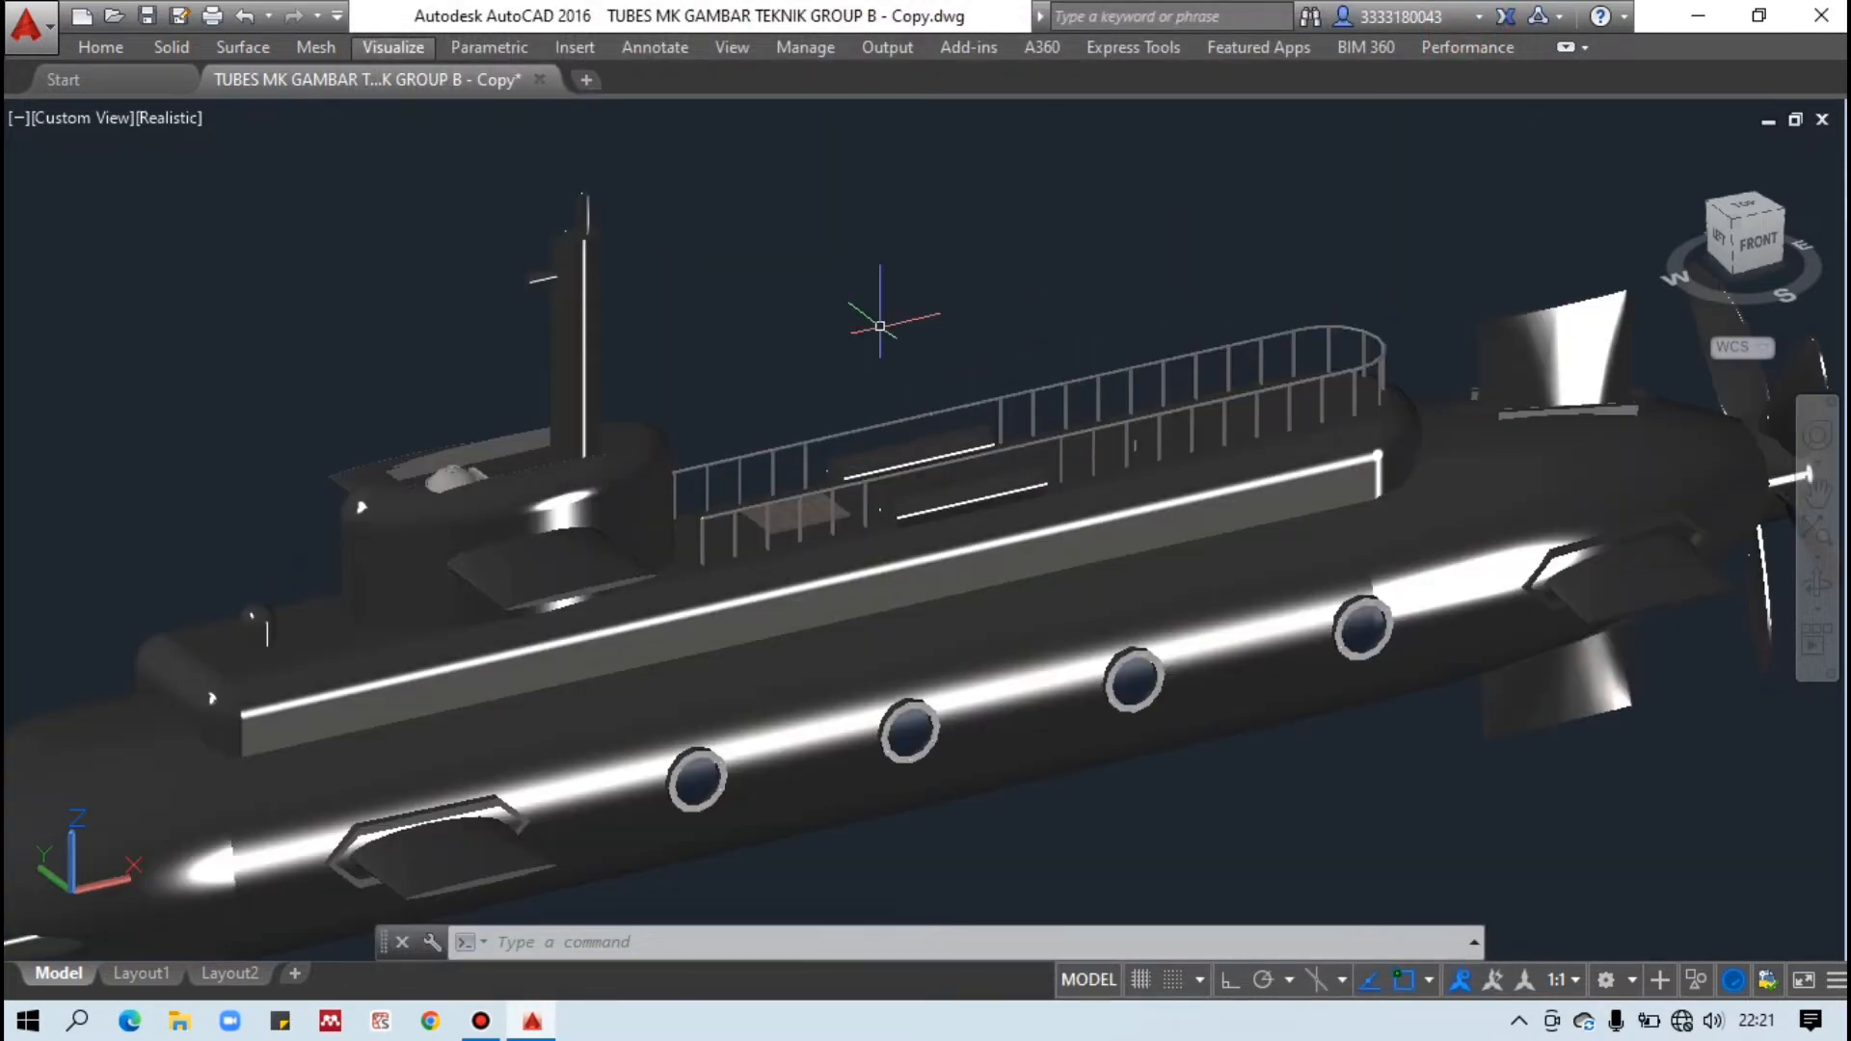
pyautogui.click(395, 48)
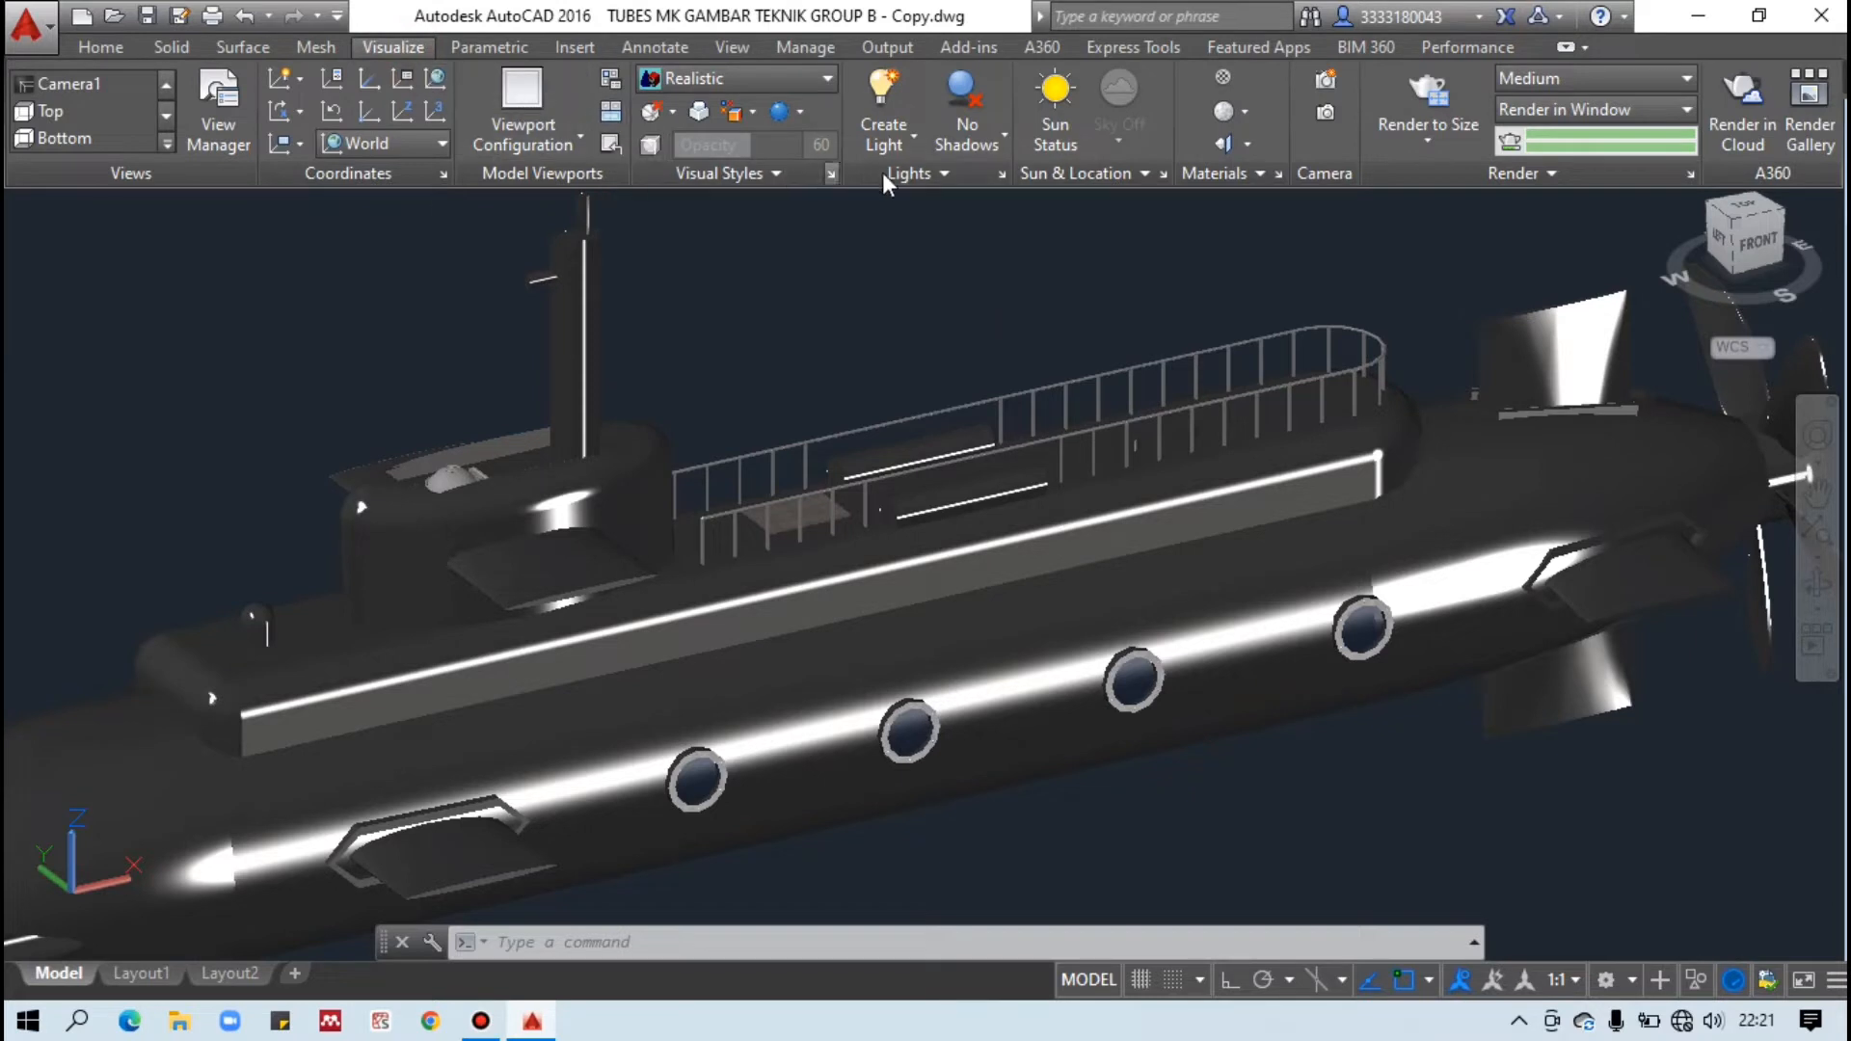
pyautogui.click(917, 141)
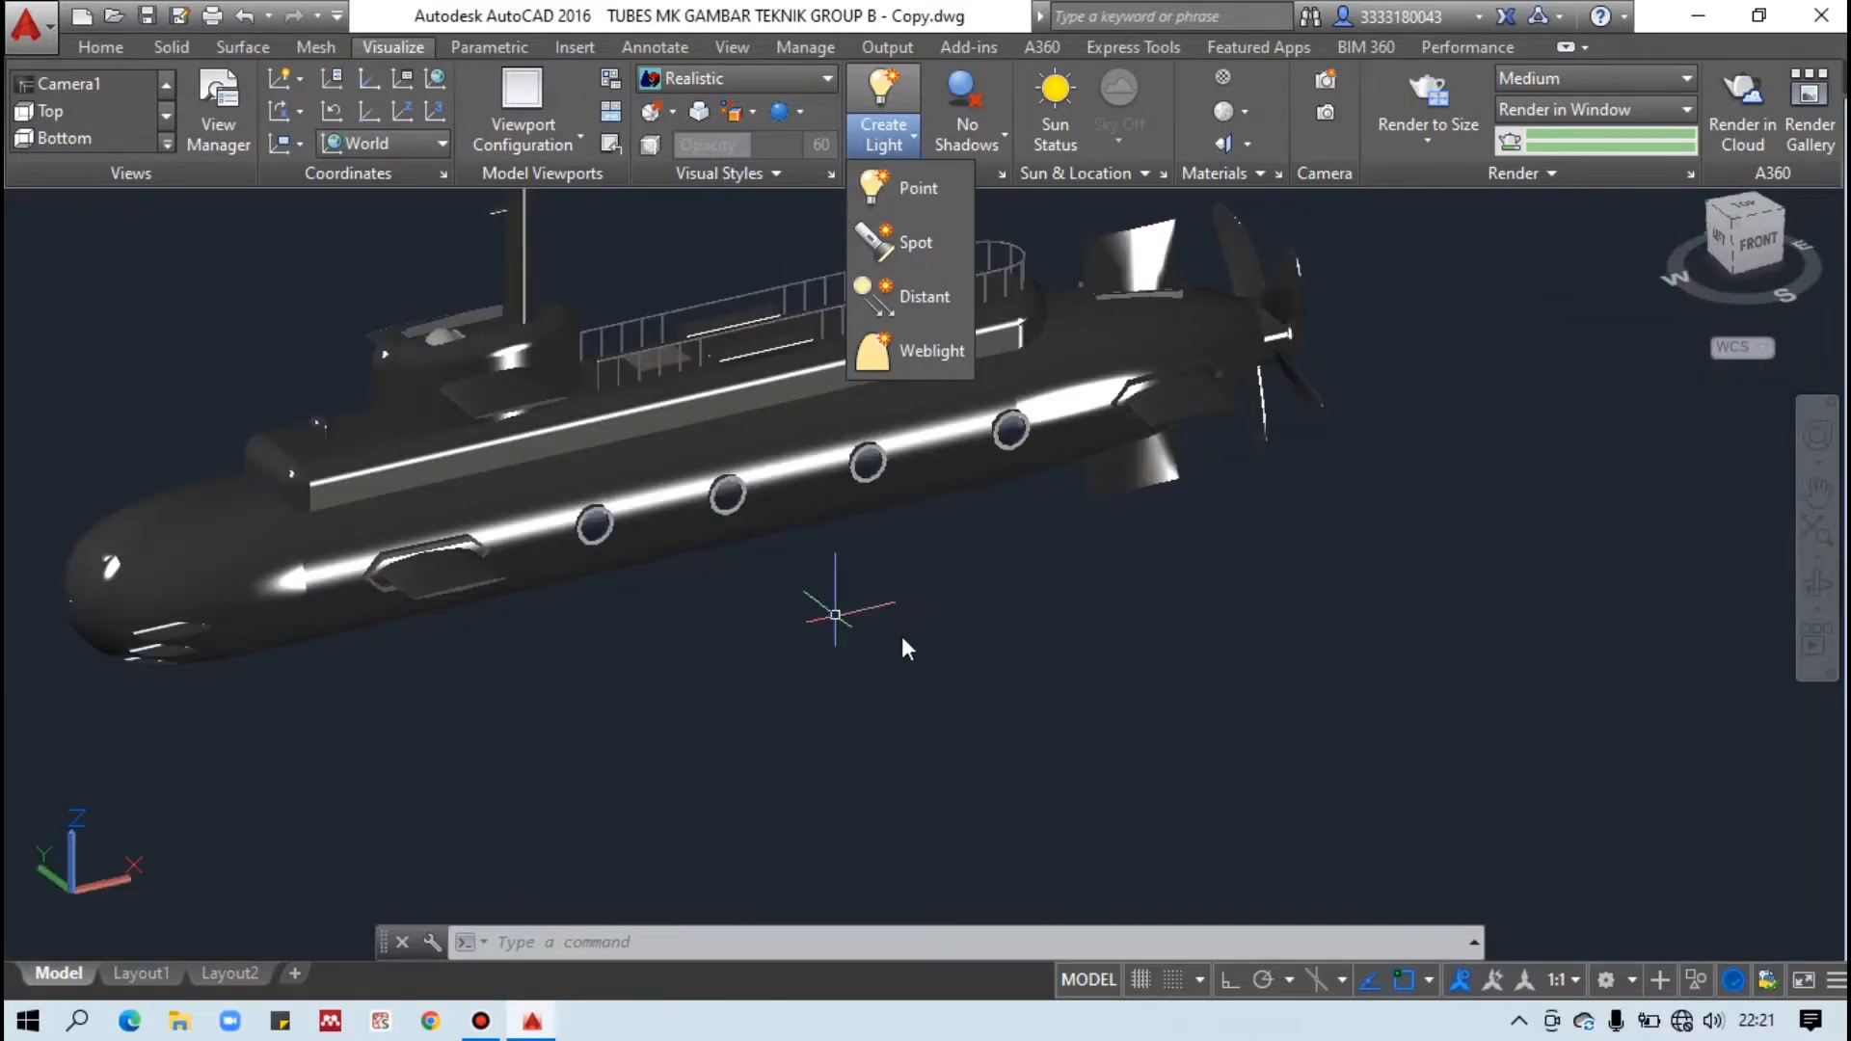
pyautogui.click(902, 636)
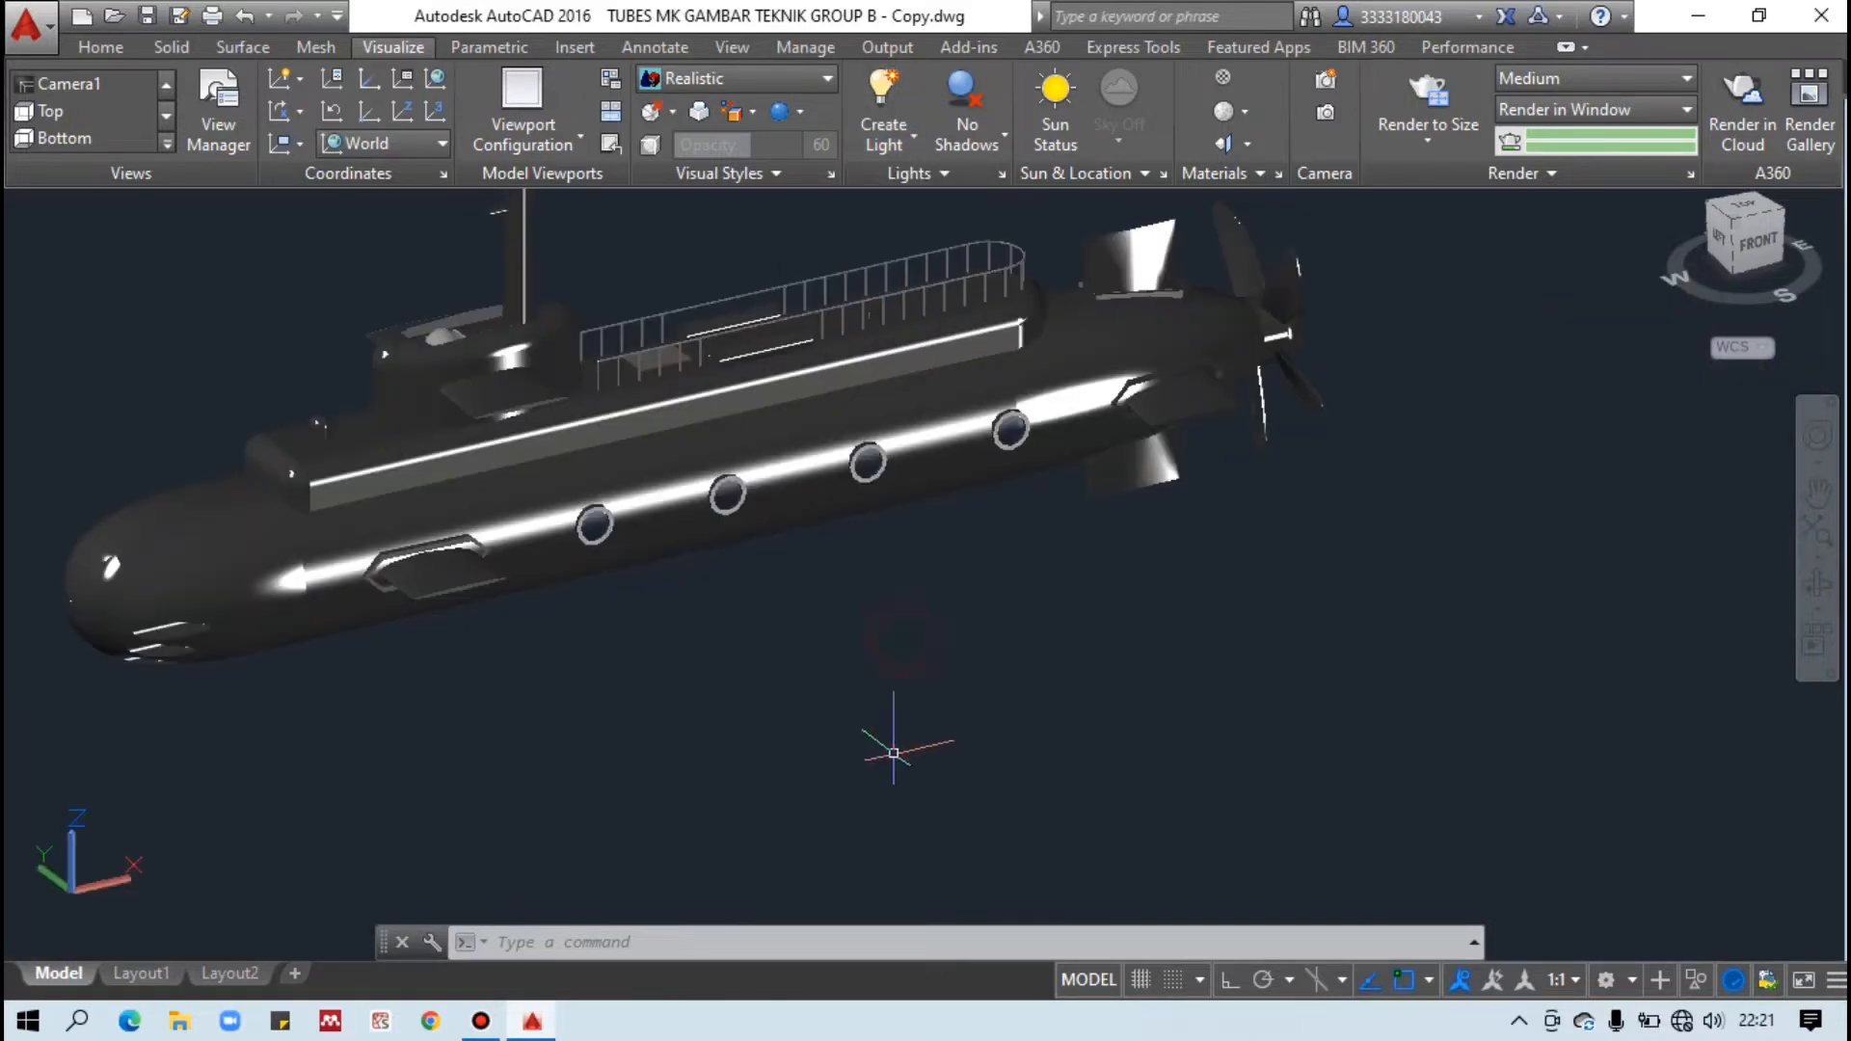
pyautogui.scroll(-4, 893, 753)
pyautogui.scroll(3, 847, 562)
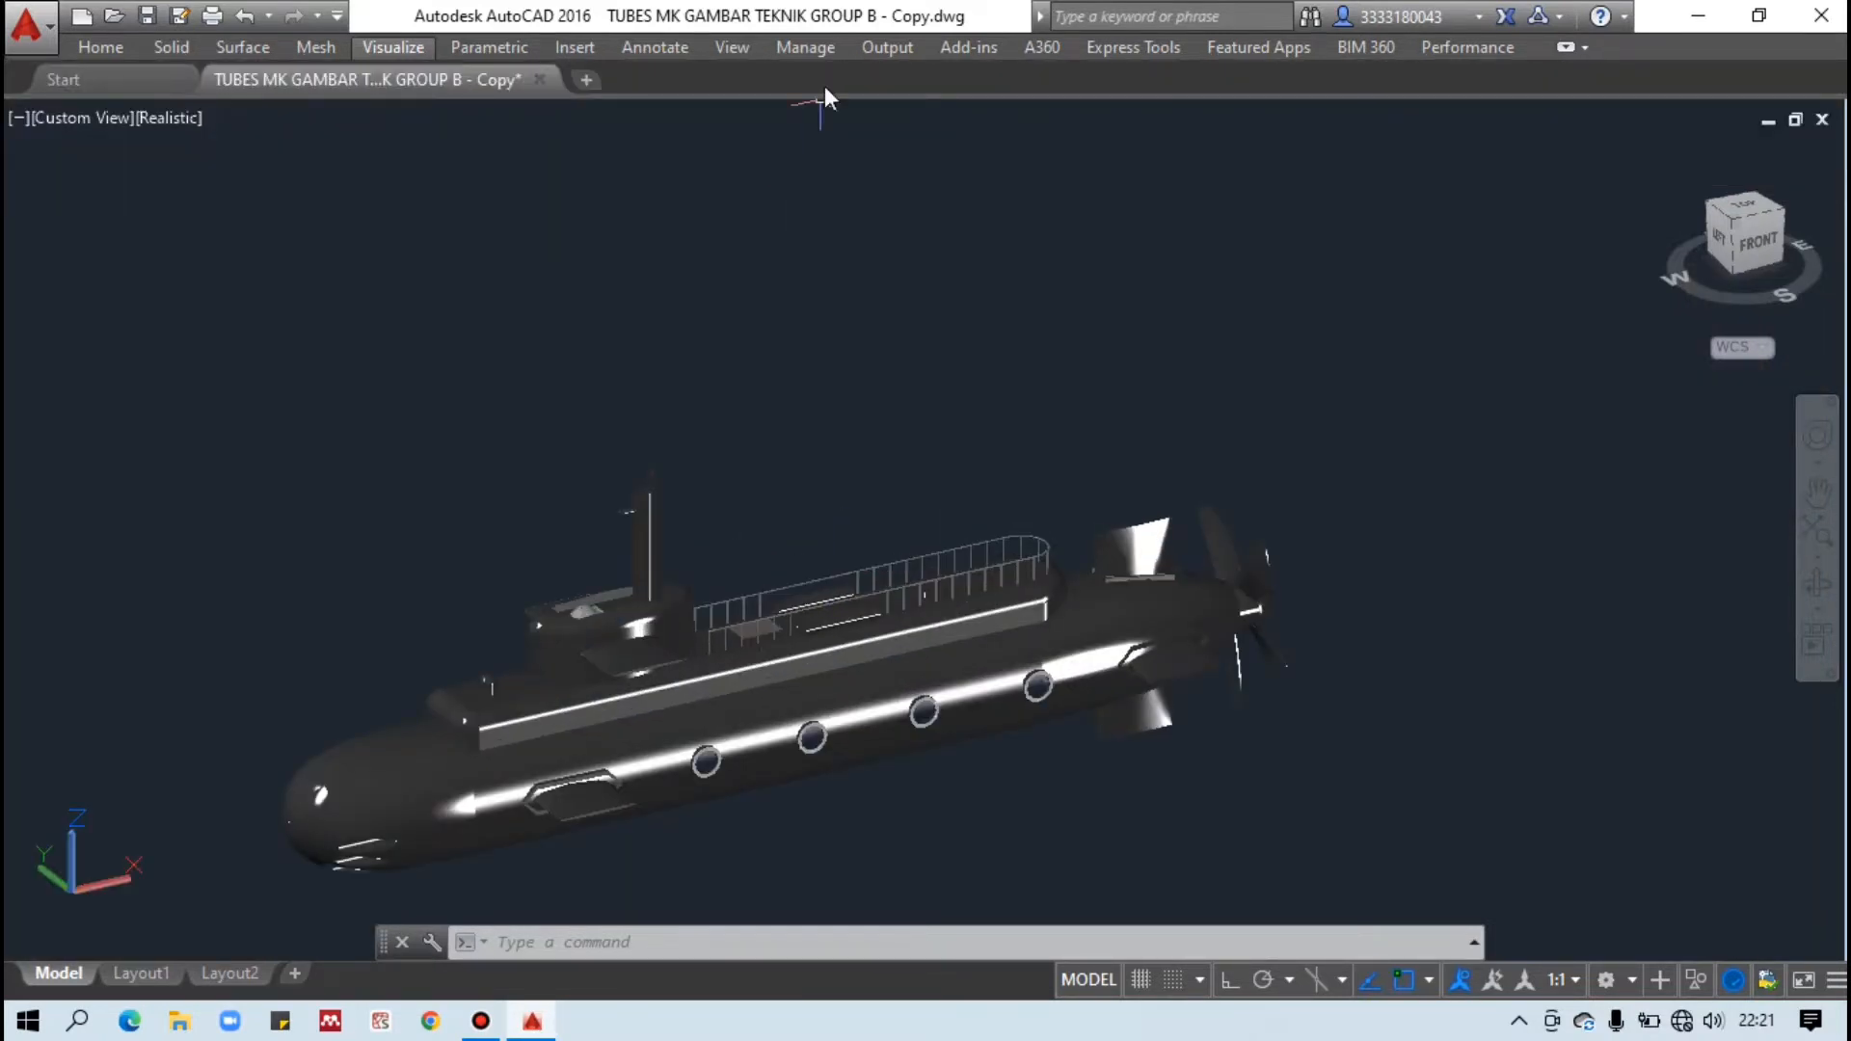
# Place a point light about 192 units straight above the corner of the deck panel behind the conning tower.
pyautogui.click(392, 47)
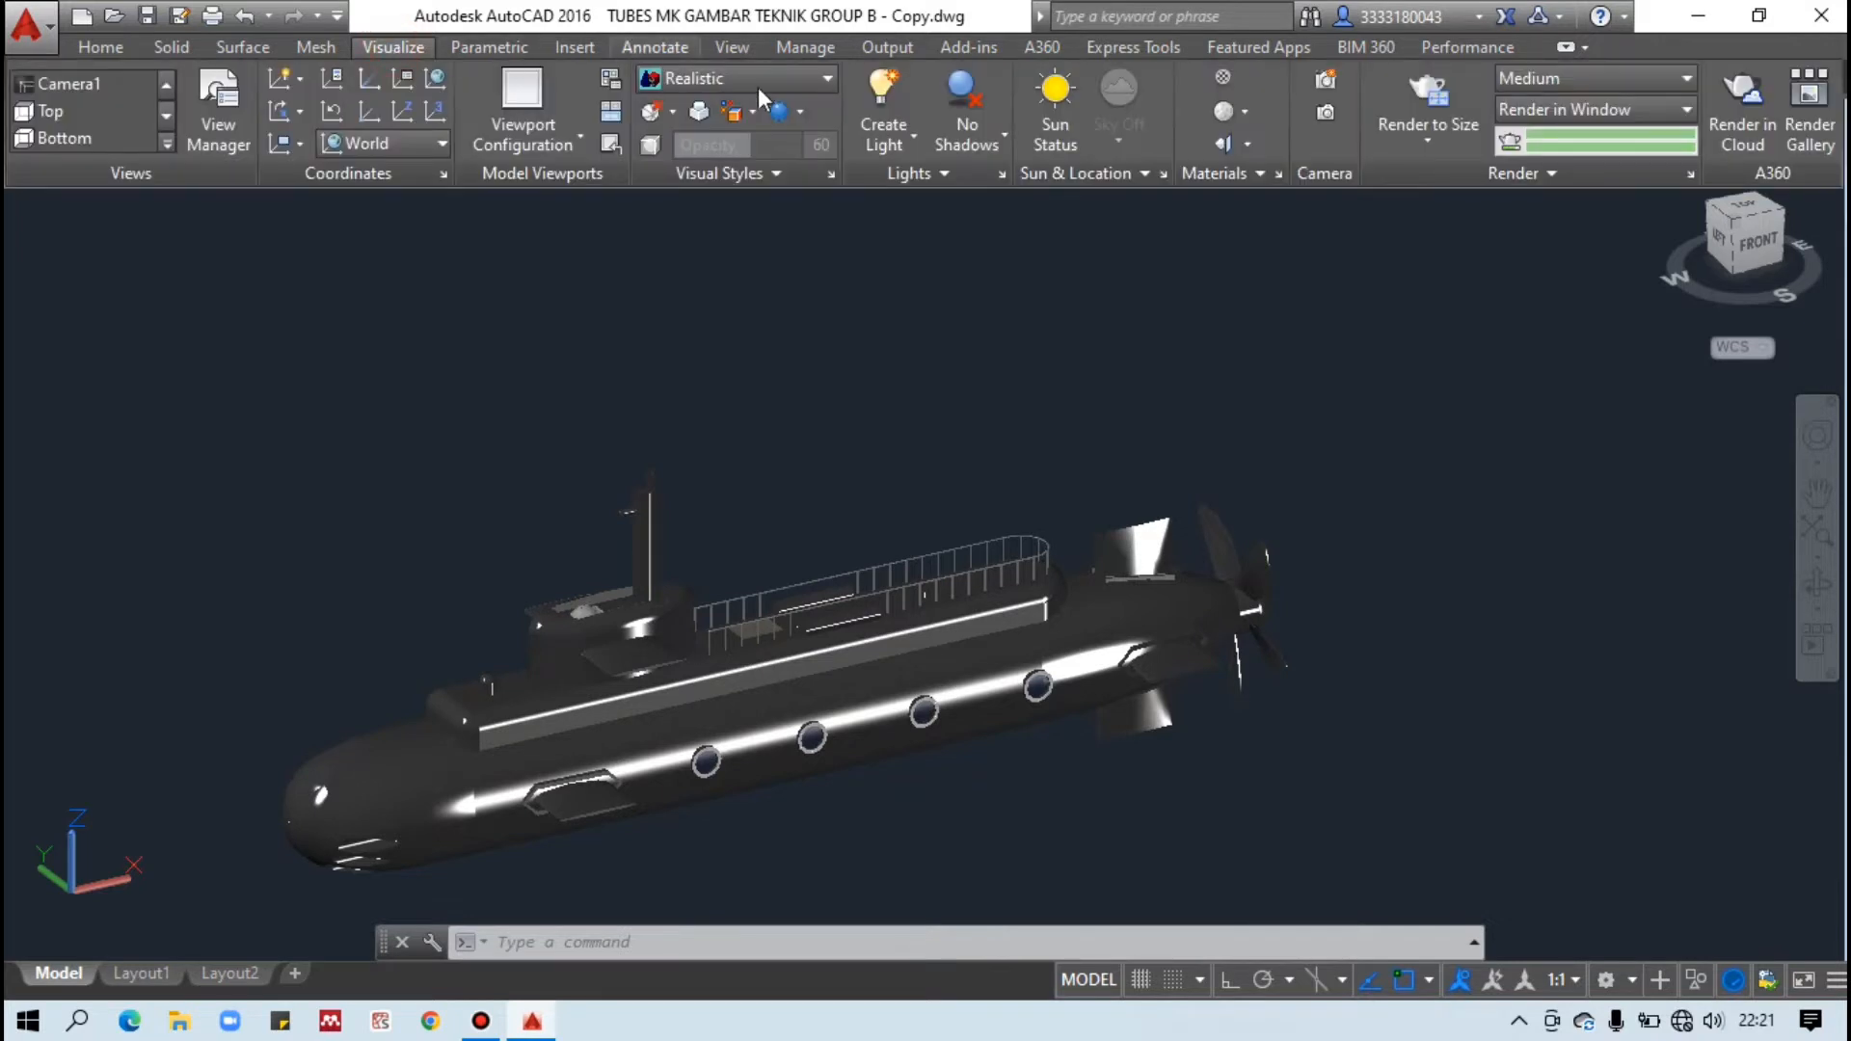
pyautogui.click(908, 147)
pyautogui.click(911, 186)
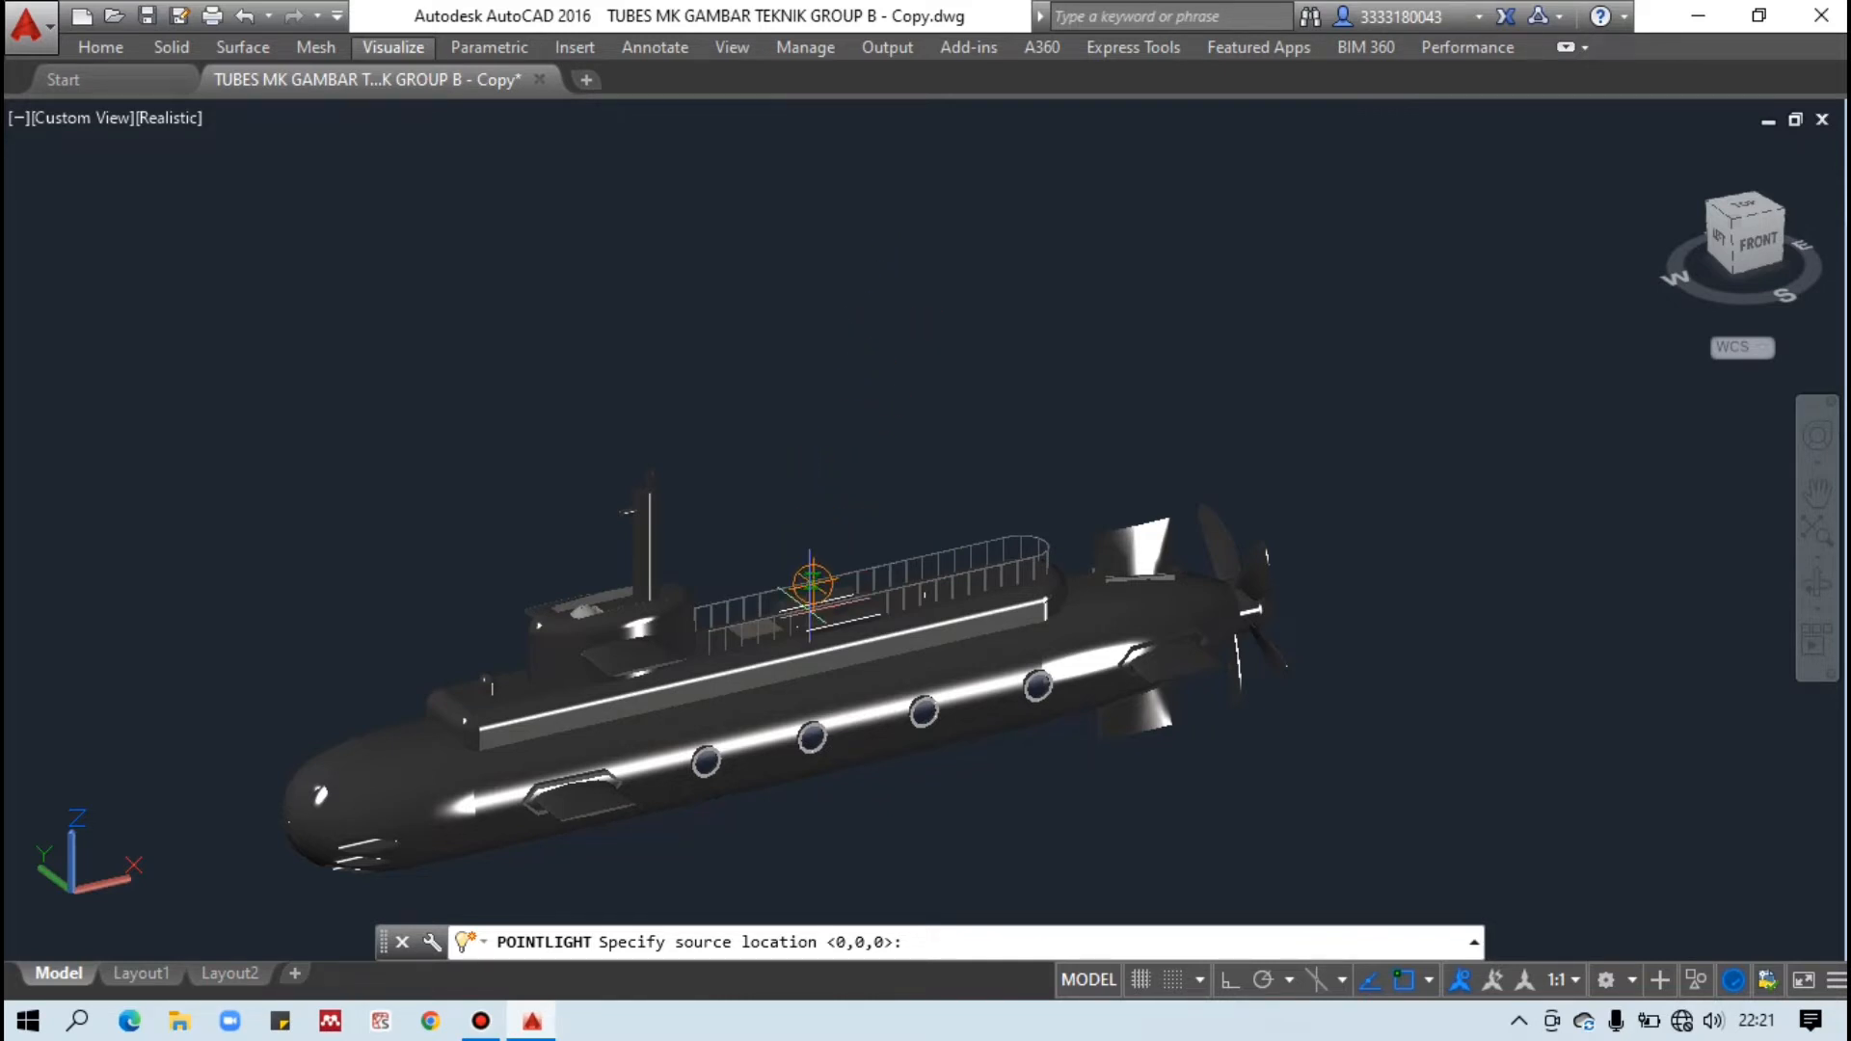
pyautogui.scroll(3, 808, 612)
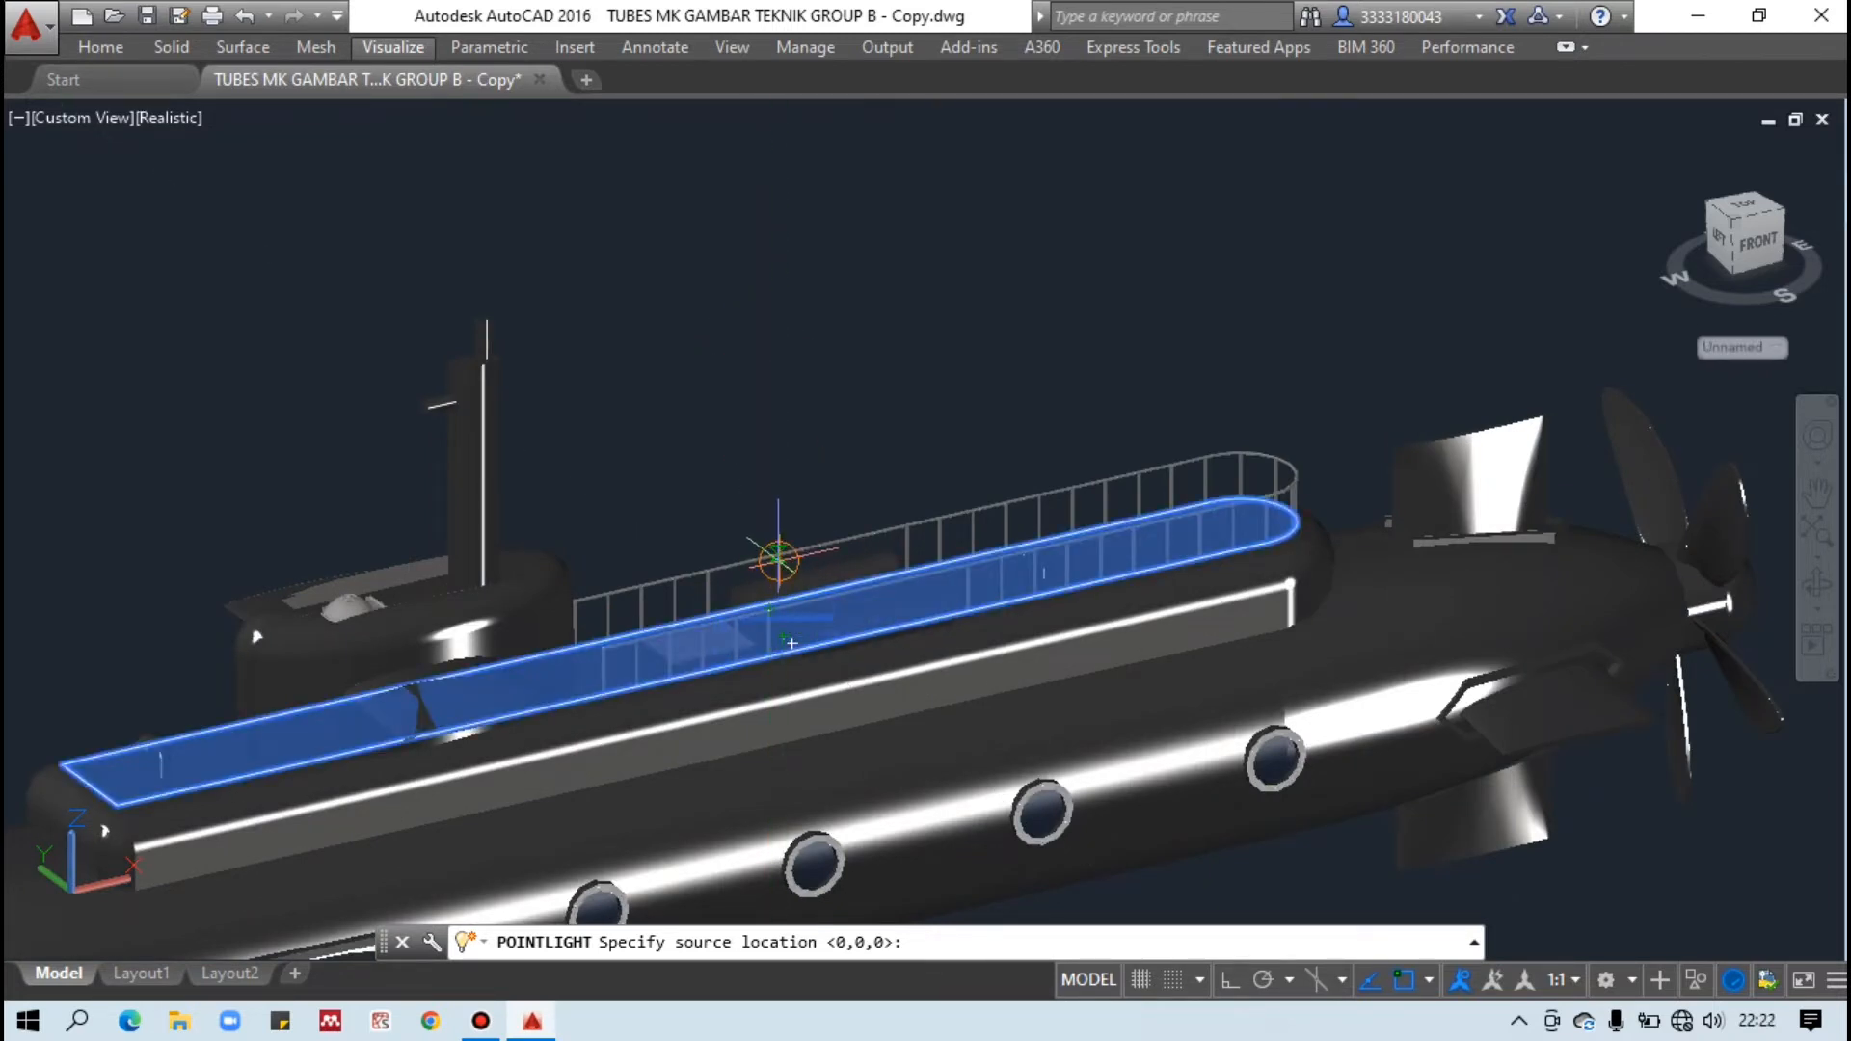
pyautogui.keyDown('shift'); pyautogui.moveTo(768, 509); pyautogui.dragTo(743, 604, button='middle'); pyautogui.keyUp('shift')
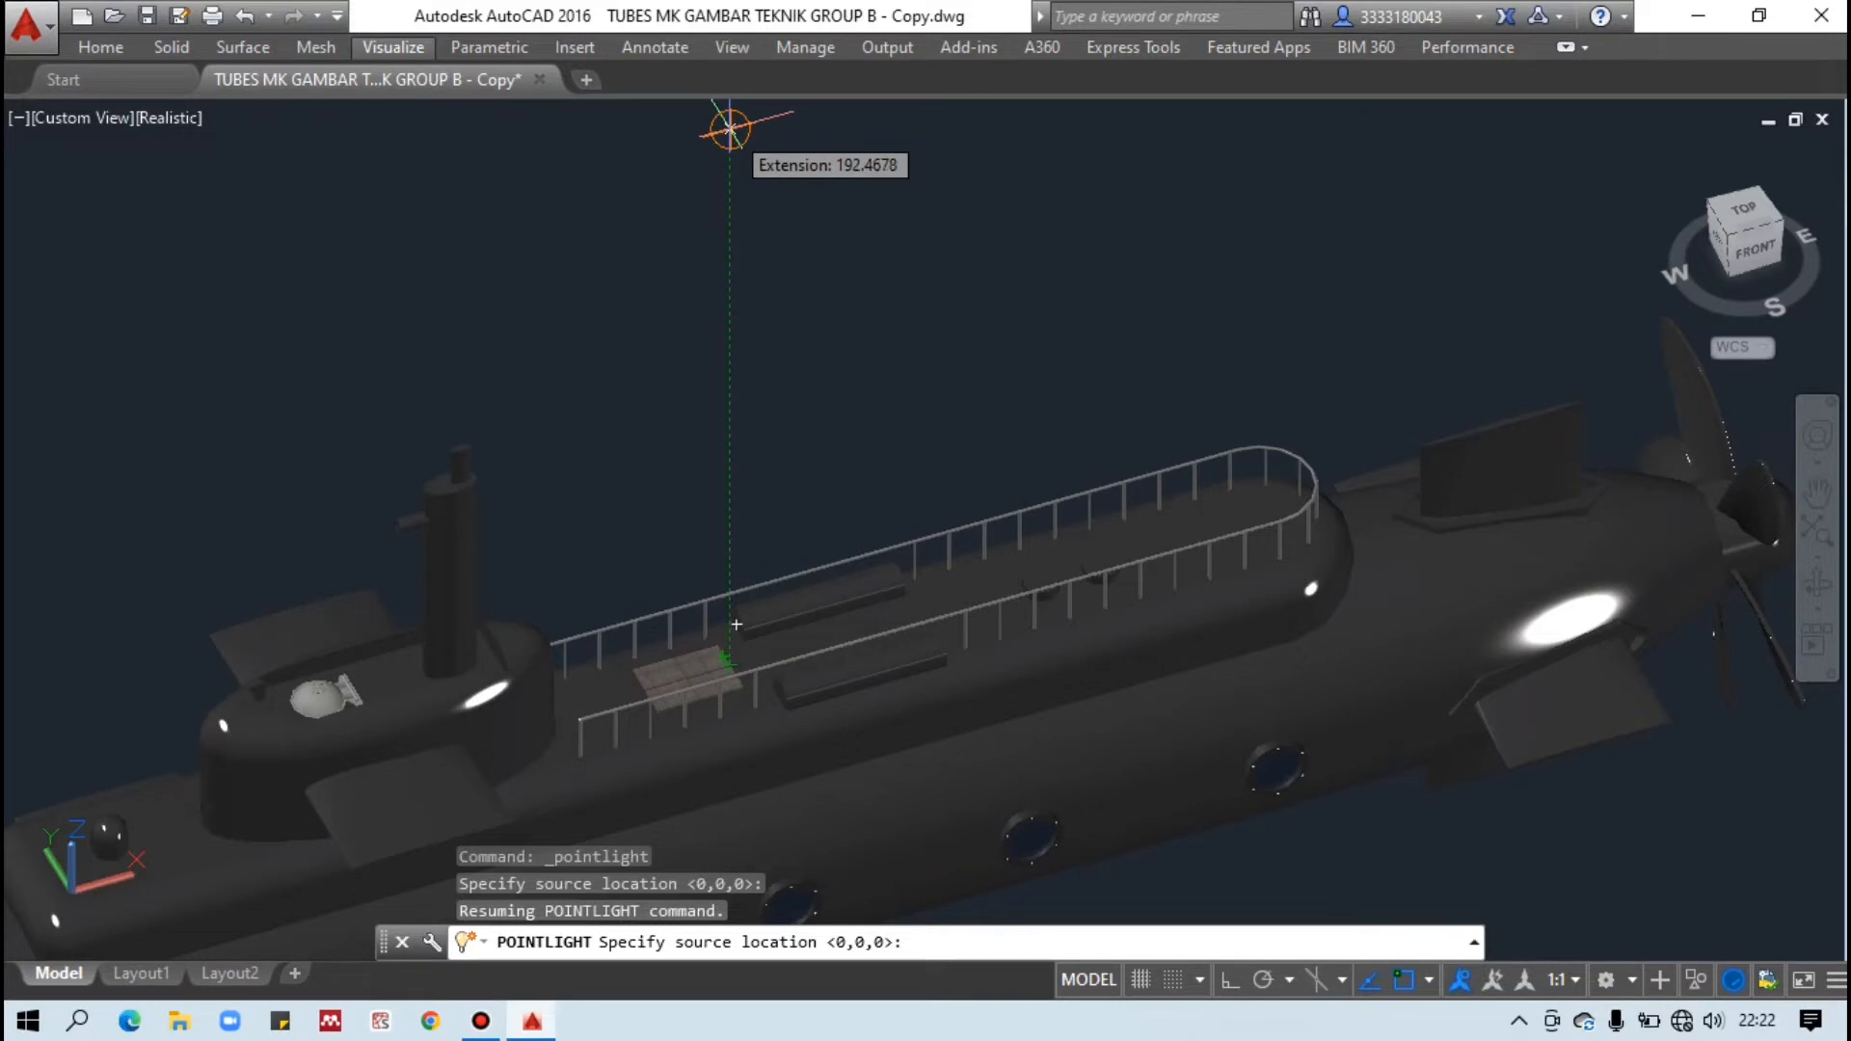
pyautogui.click(730, 128)
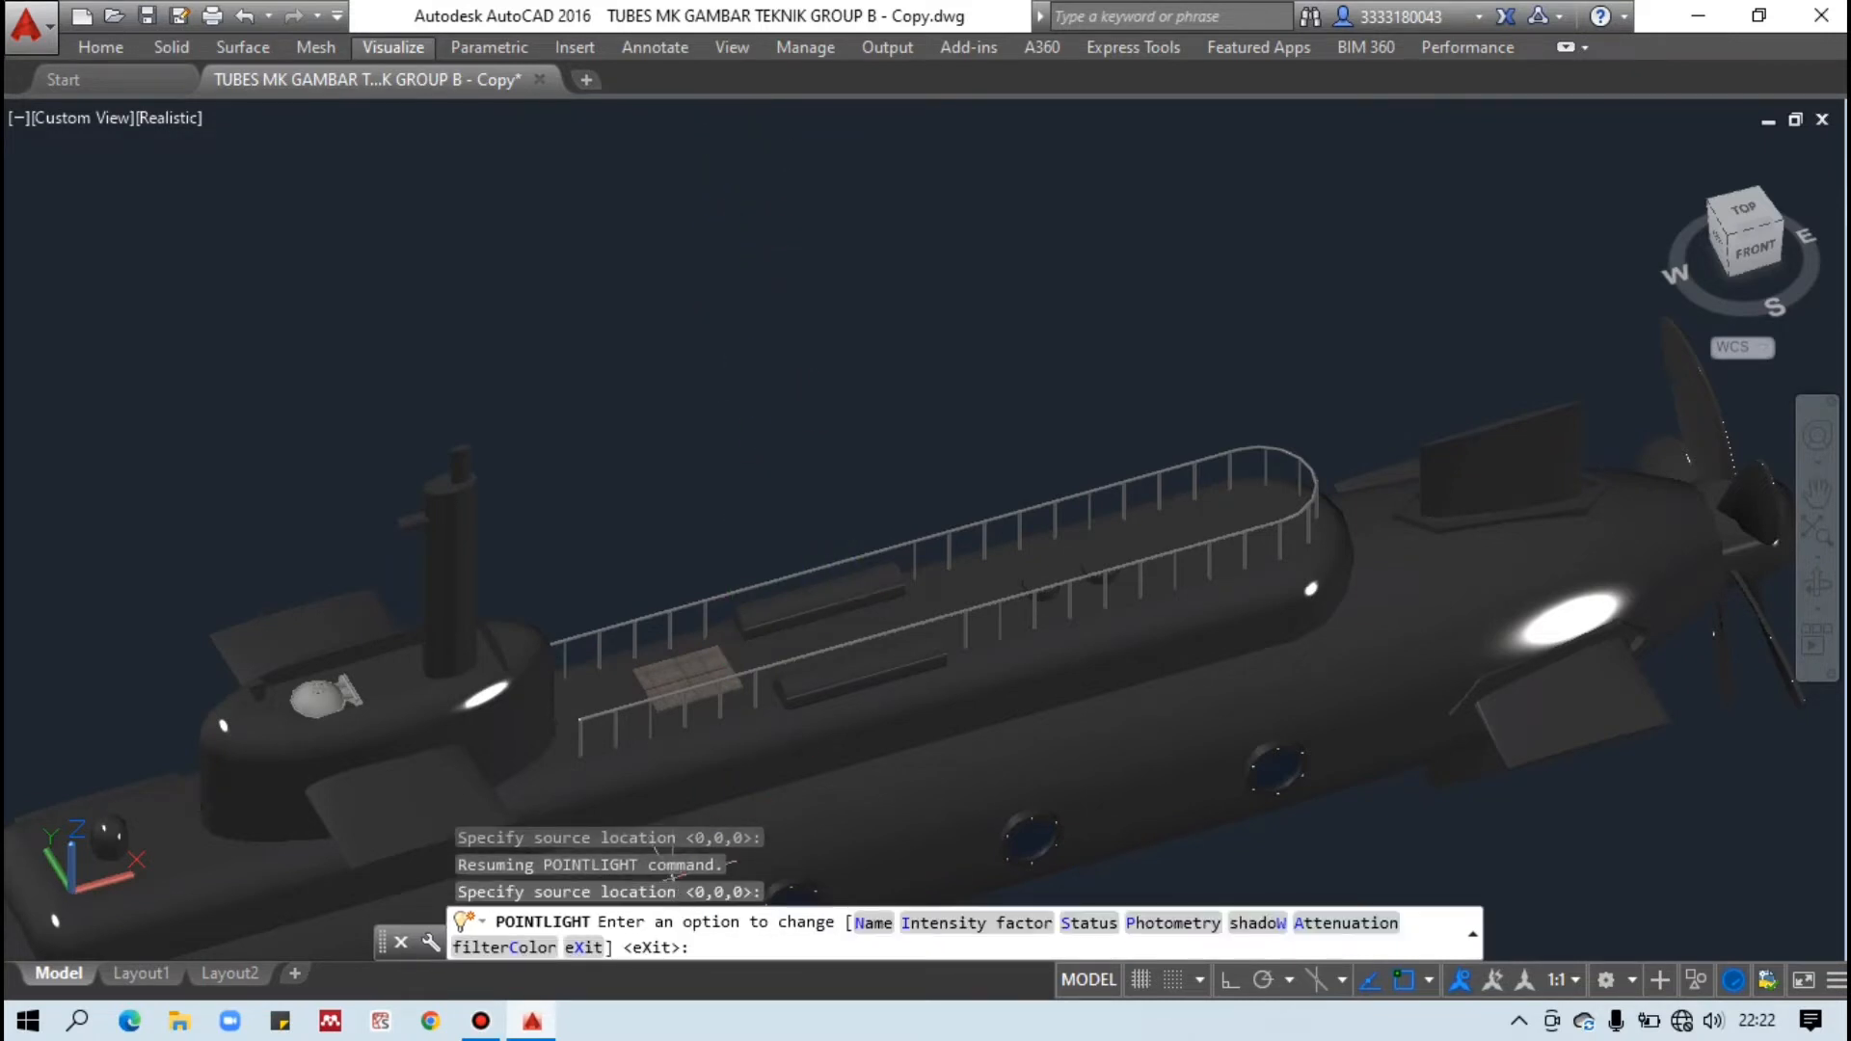
# Name the new point light TopLight and finish creating it.
pyautogui.click(870, 925)
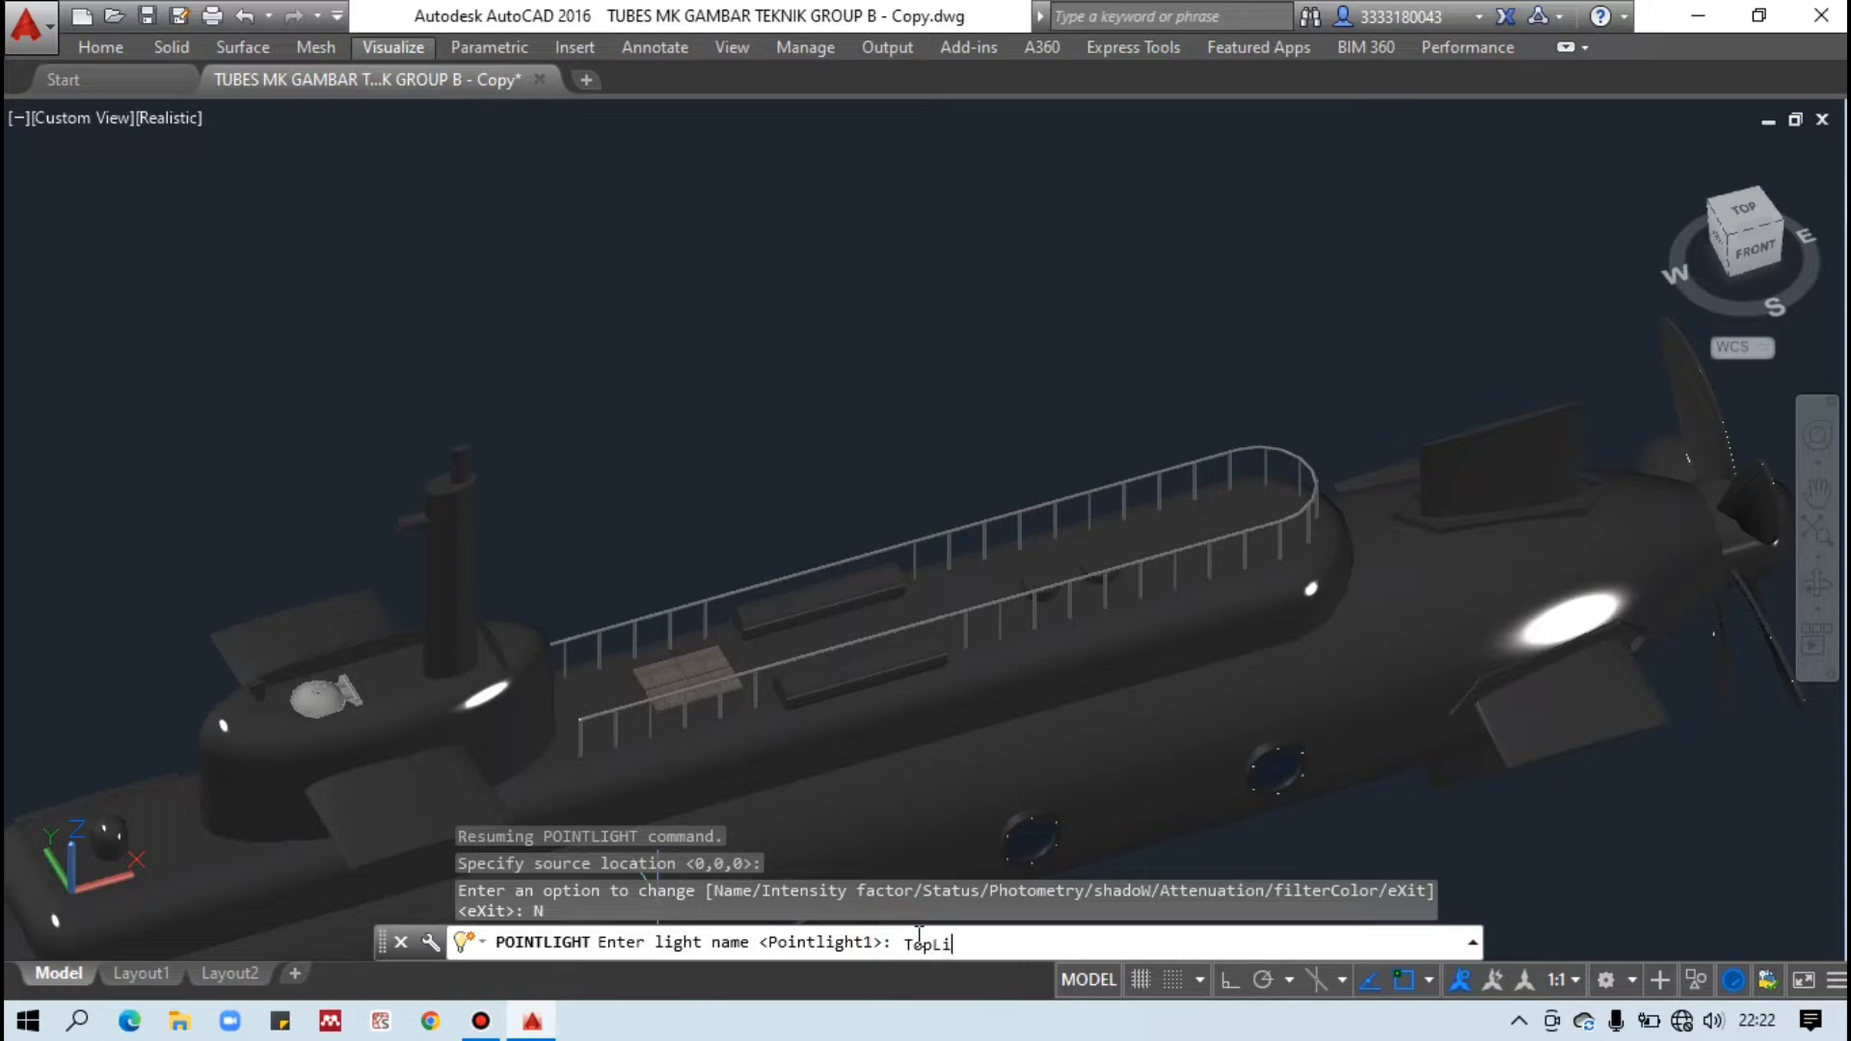
pyautogui.write('TopLight')
pyautogui.press('Return')
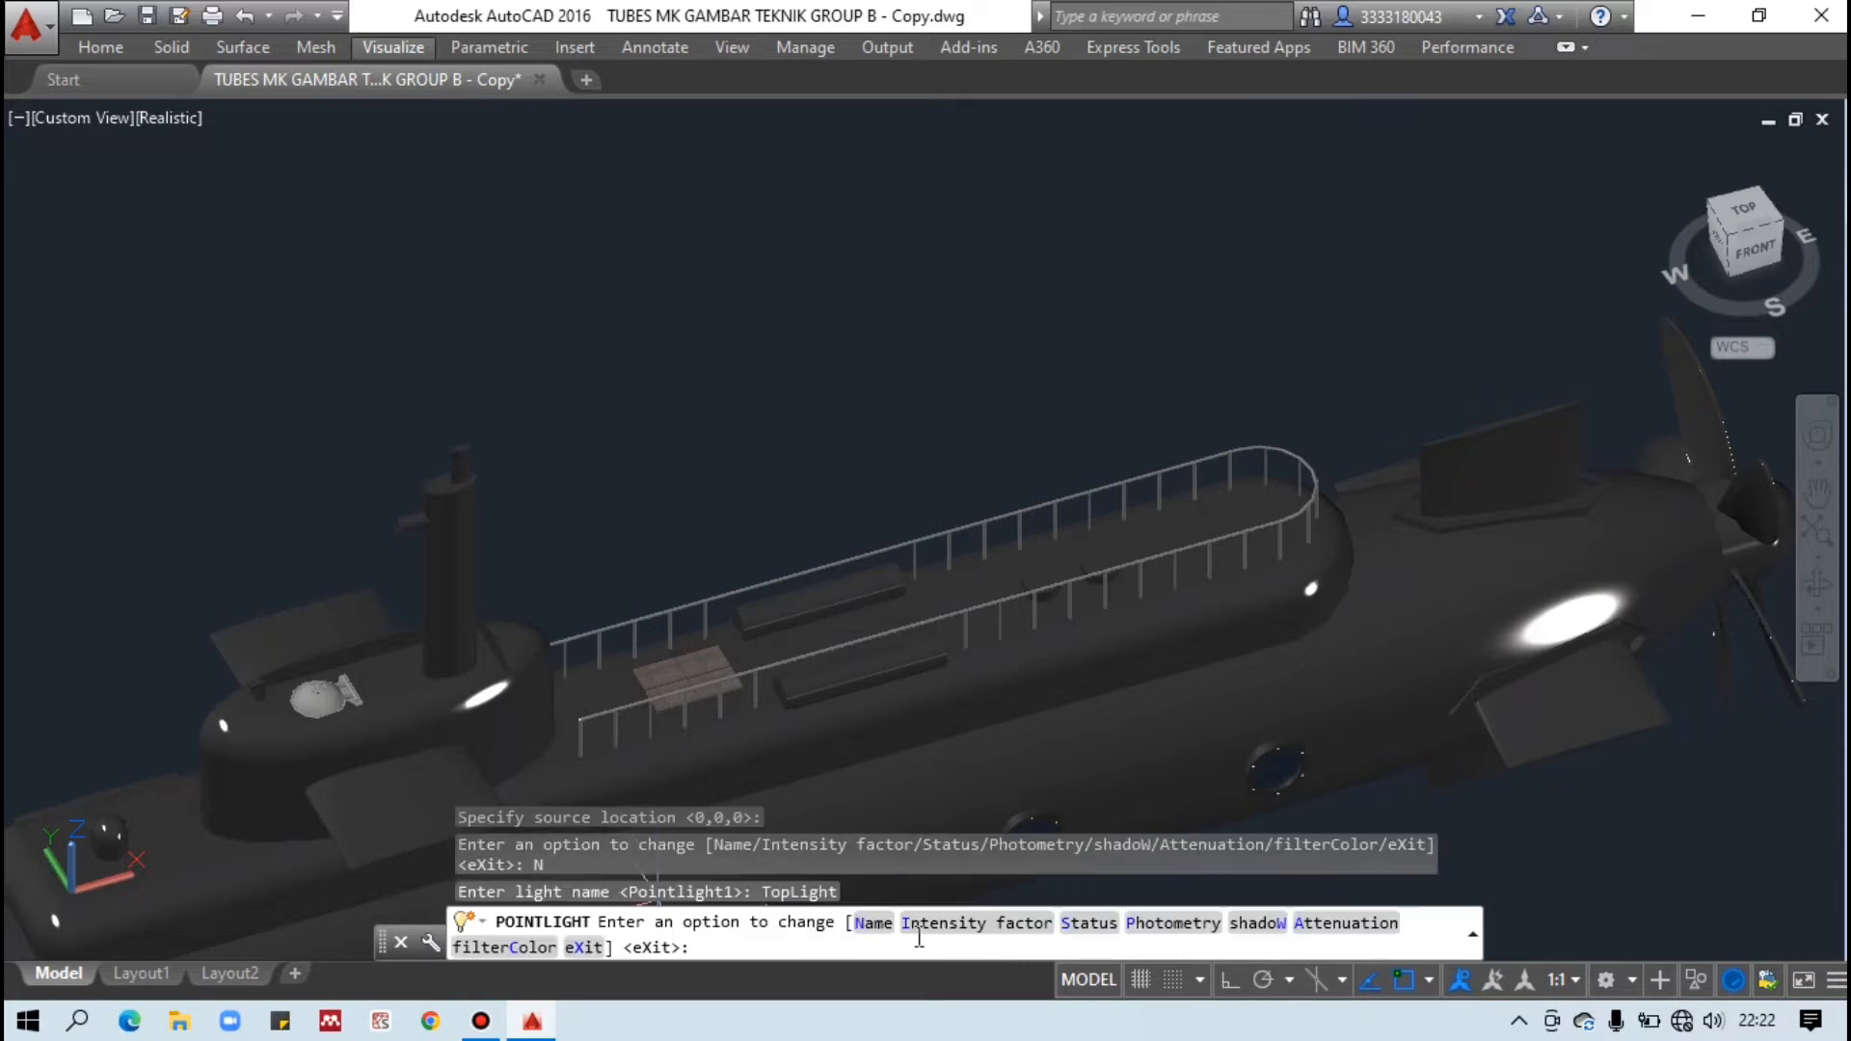
pyautogui.click(583, 947)
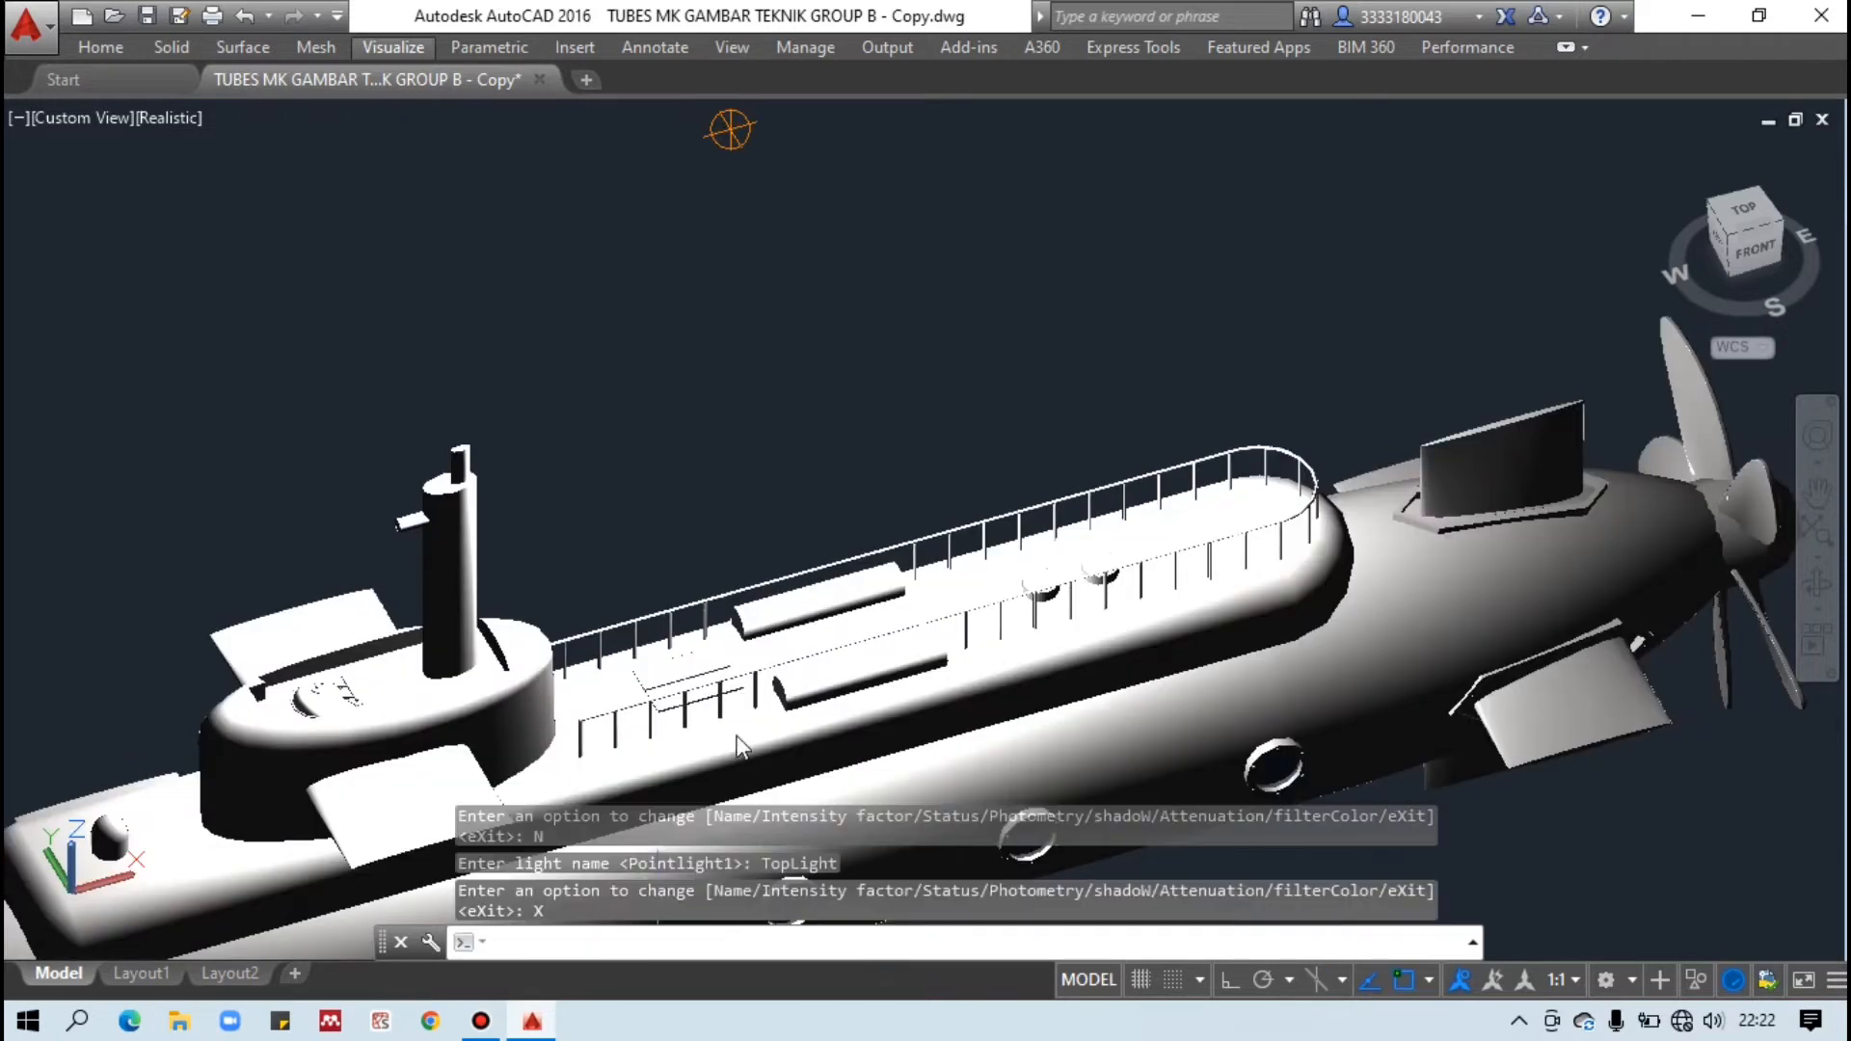
pyautogui.scroll(-3, 688, 499)
pyautogui.keyDown('shift'); pyautogui.moveTo(696, 528); pyautogui.dragTo(675, 473, button='middle'); pyautogui.keyUp('shift')
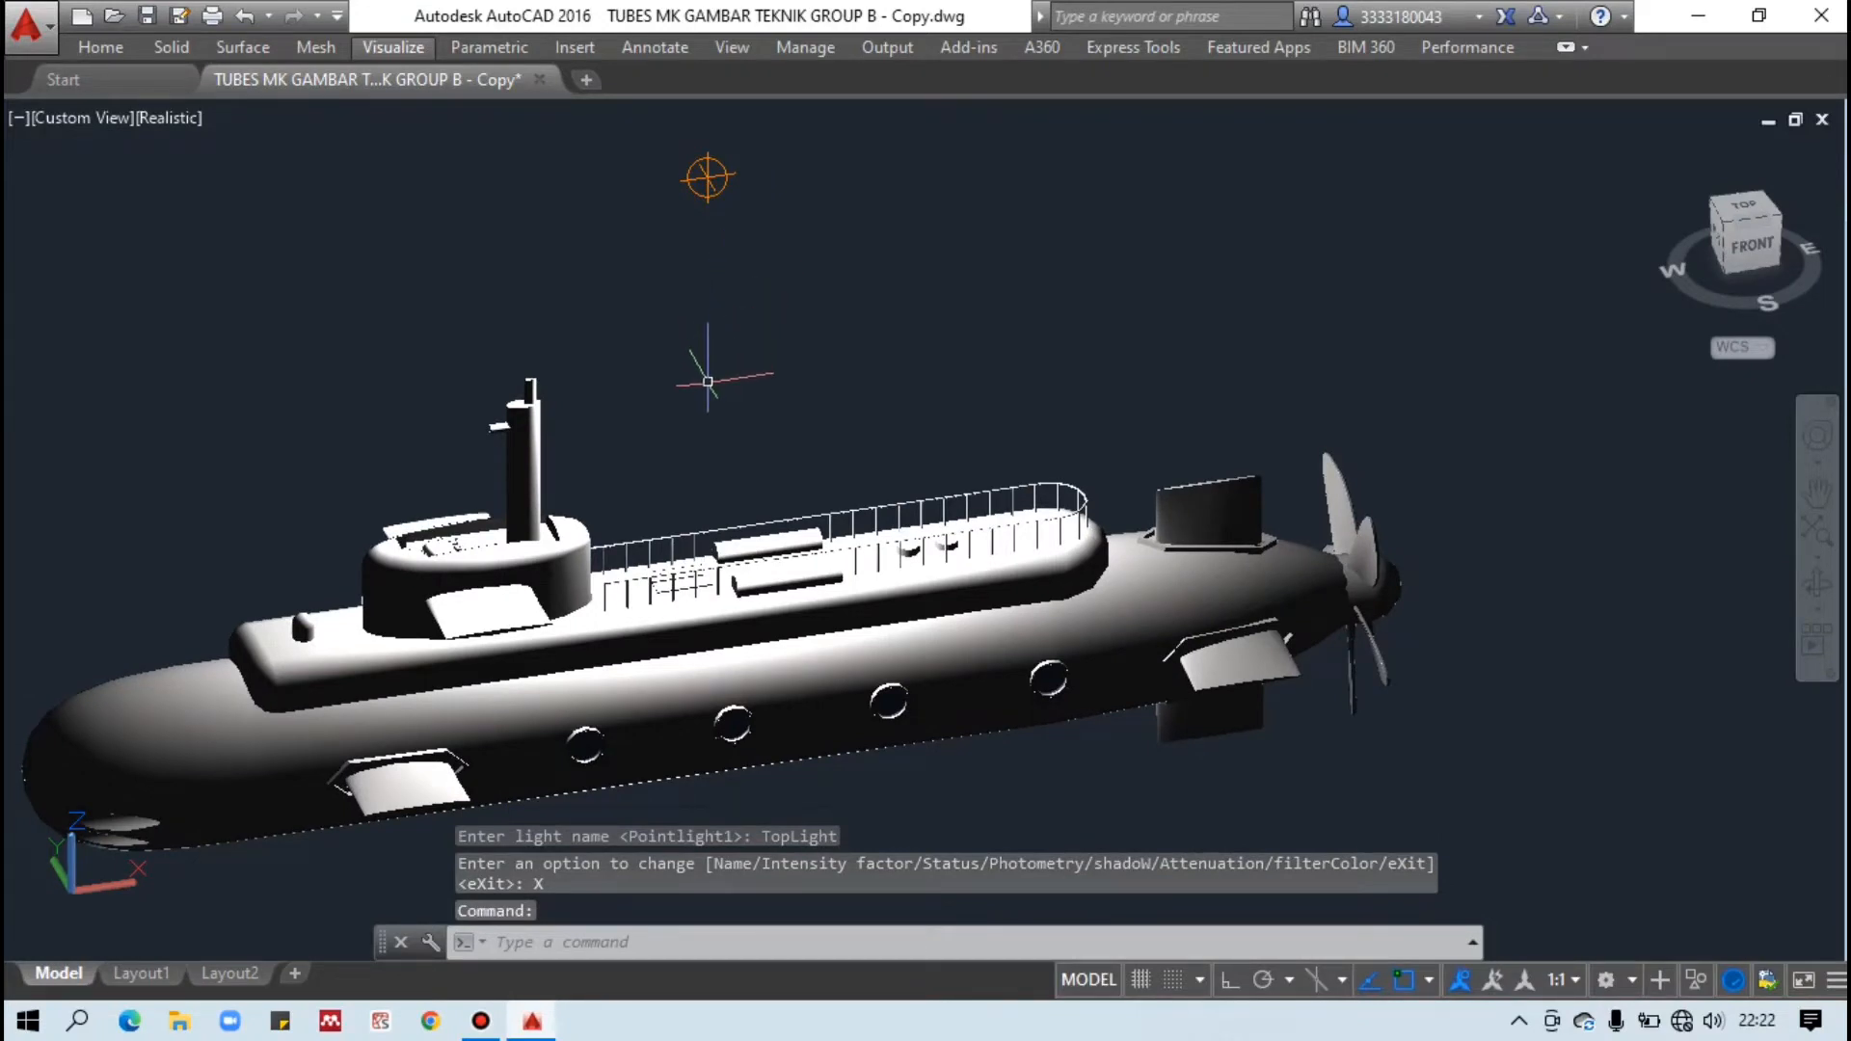
pyautogui.scroll(-2, 839, 405)
pyautogui.scroll(3, 733, 443)
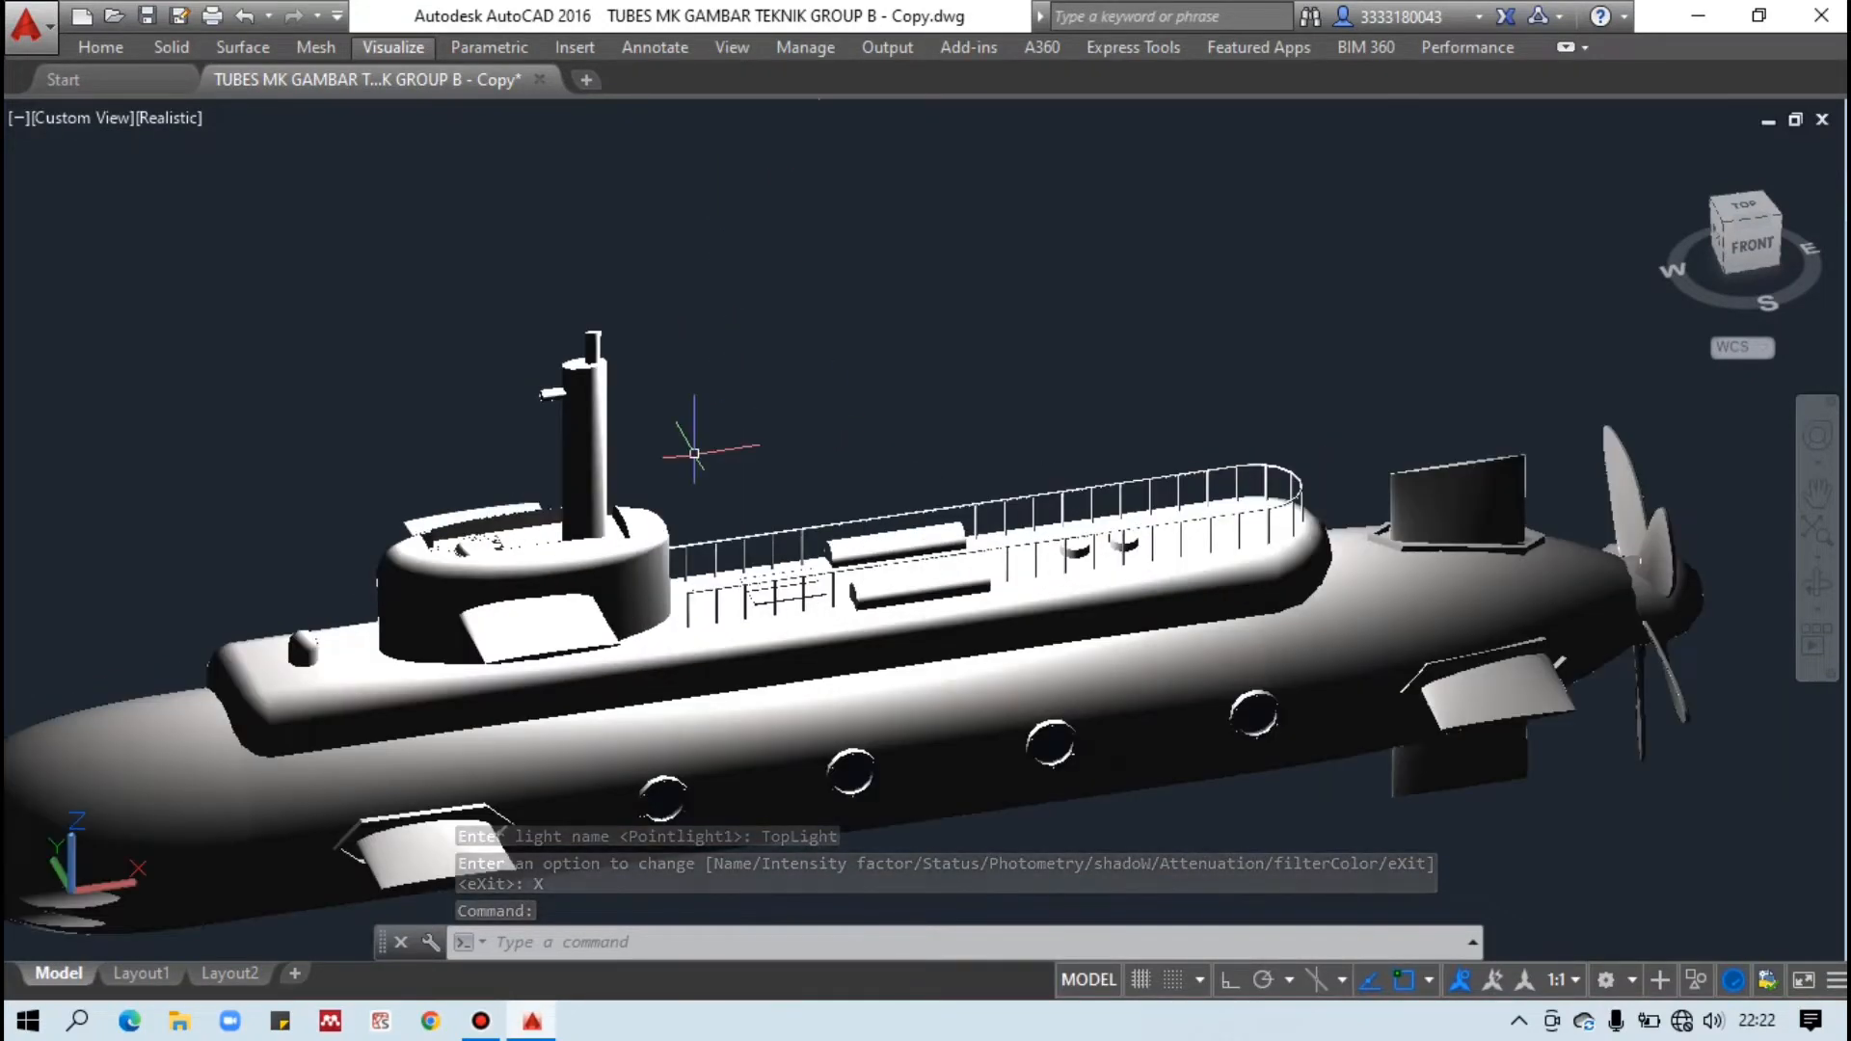
pyautogui.scroll(-2, 694, 454)
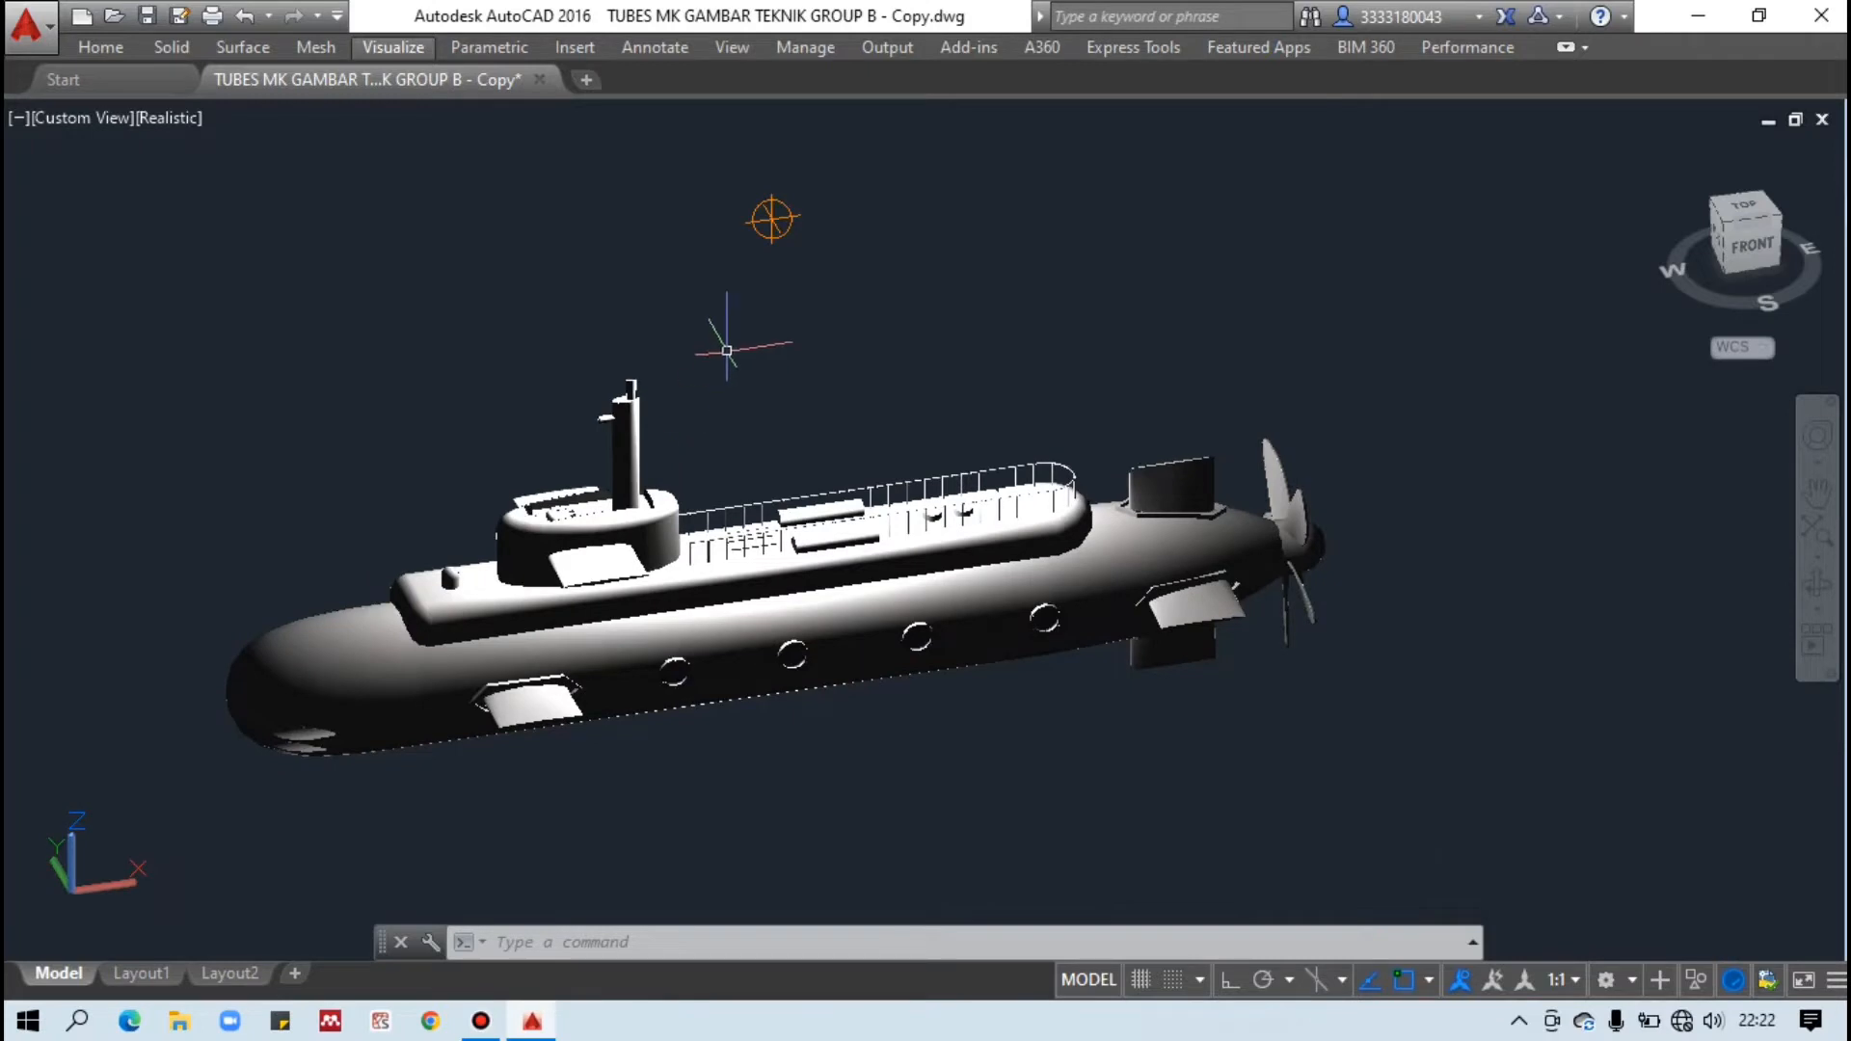
# Open the properties of TopLight from the list of lights in the model and set its intensity factor to 0.1.
pyautogui.click(389, 48)
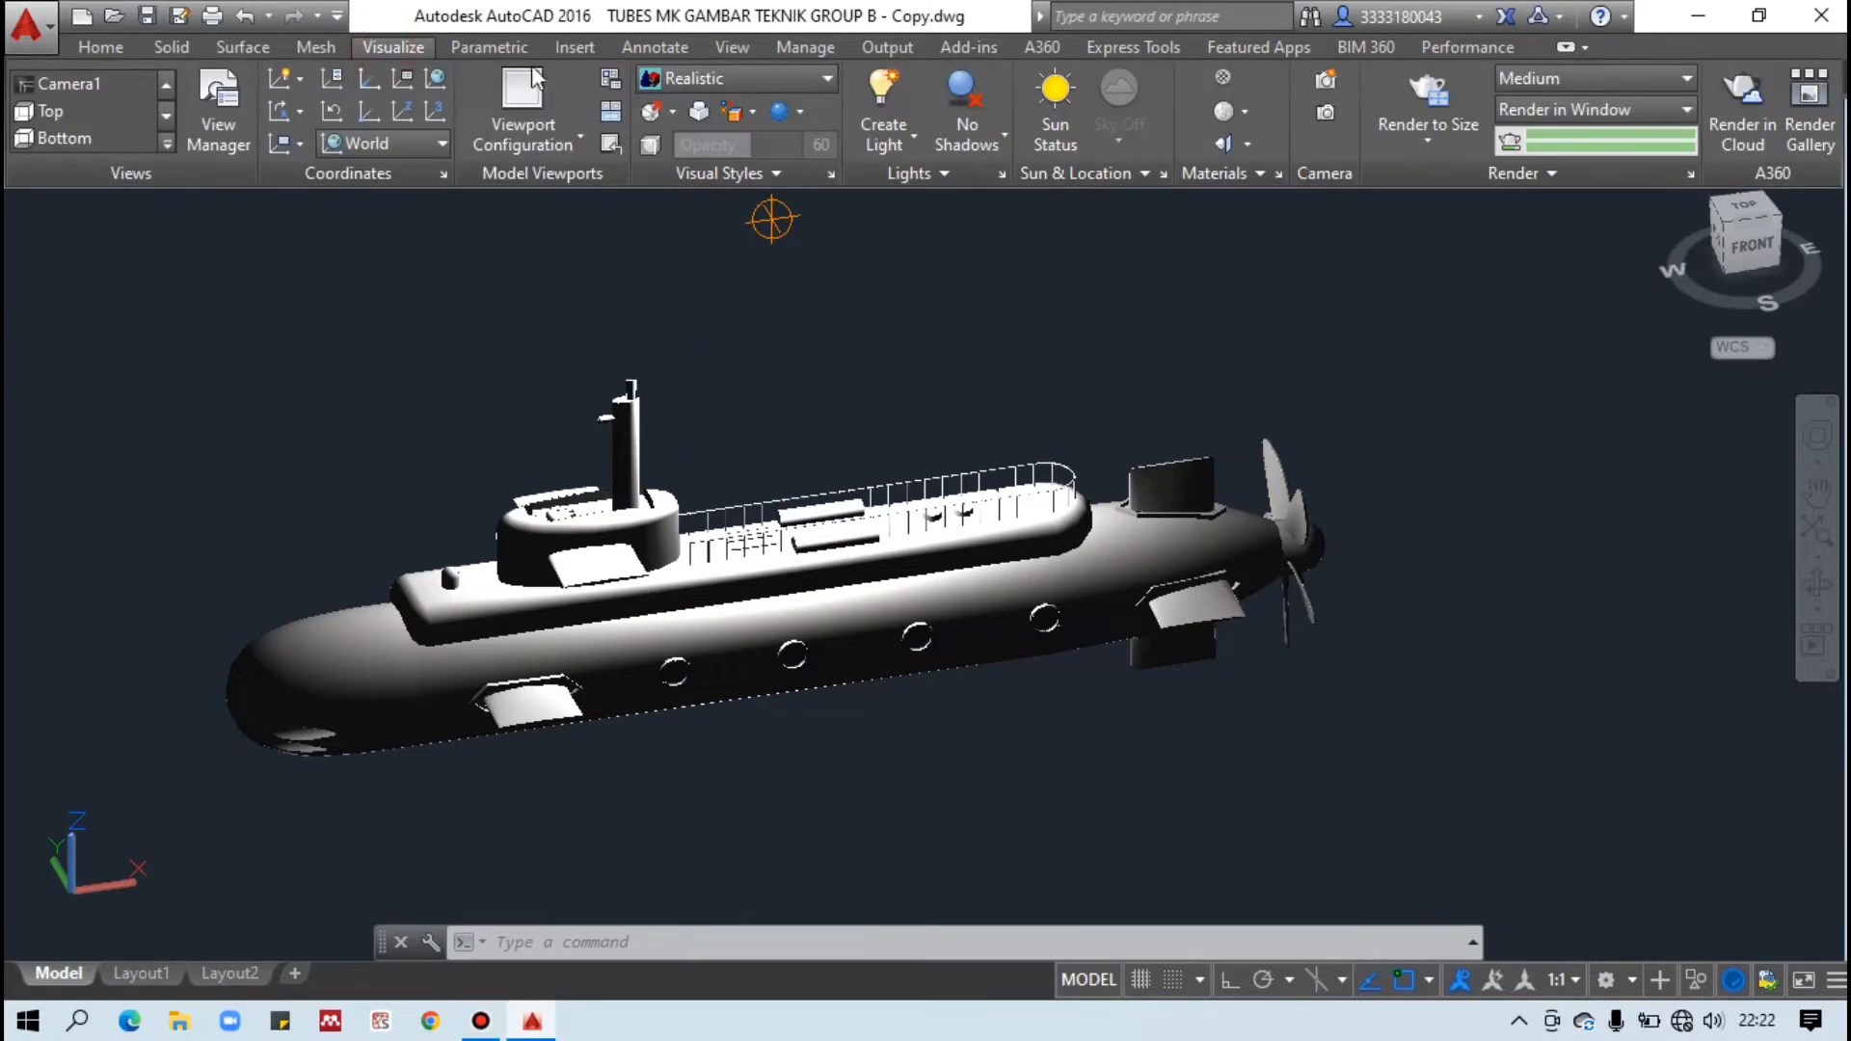
pyautogui.click(1002, 173)
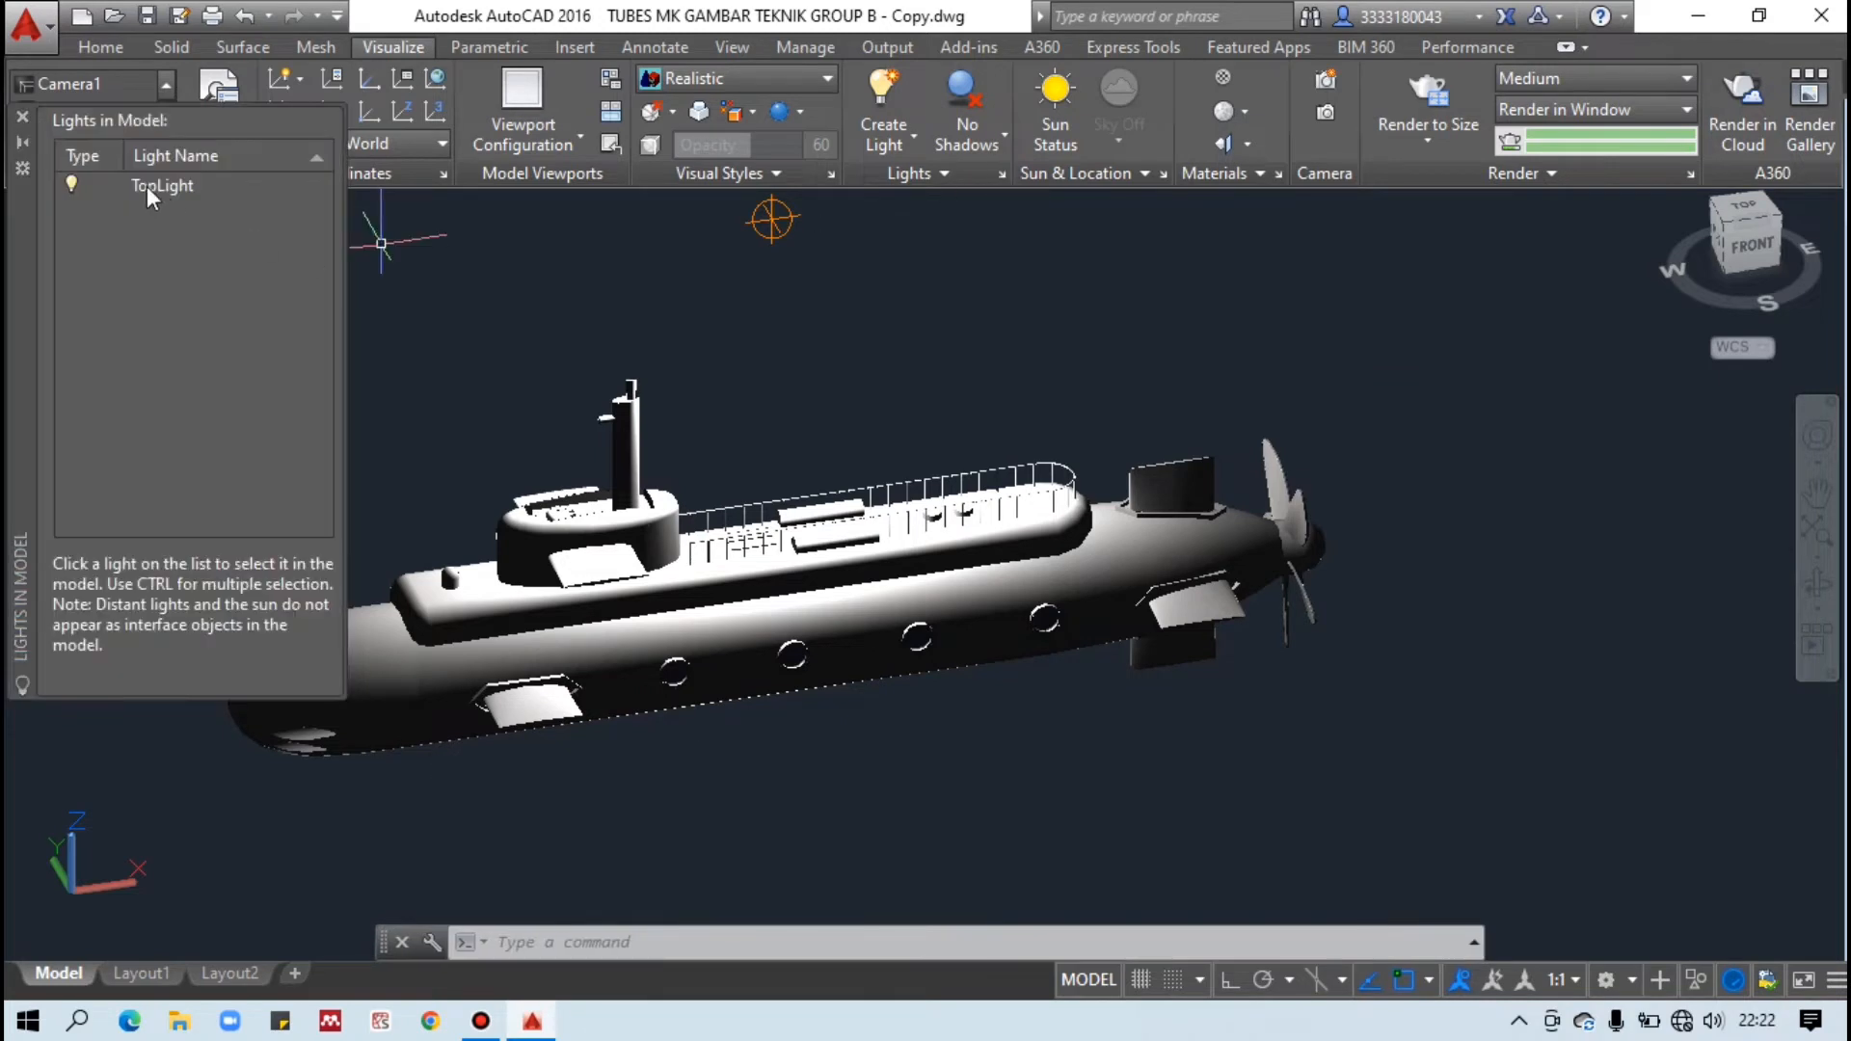
pyautogui.click(147, 187)
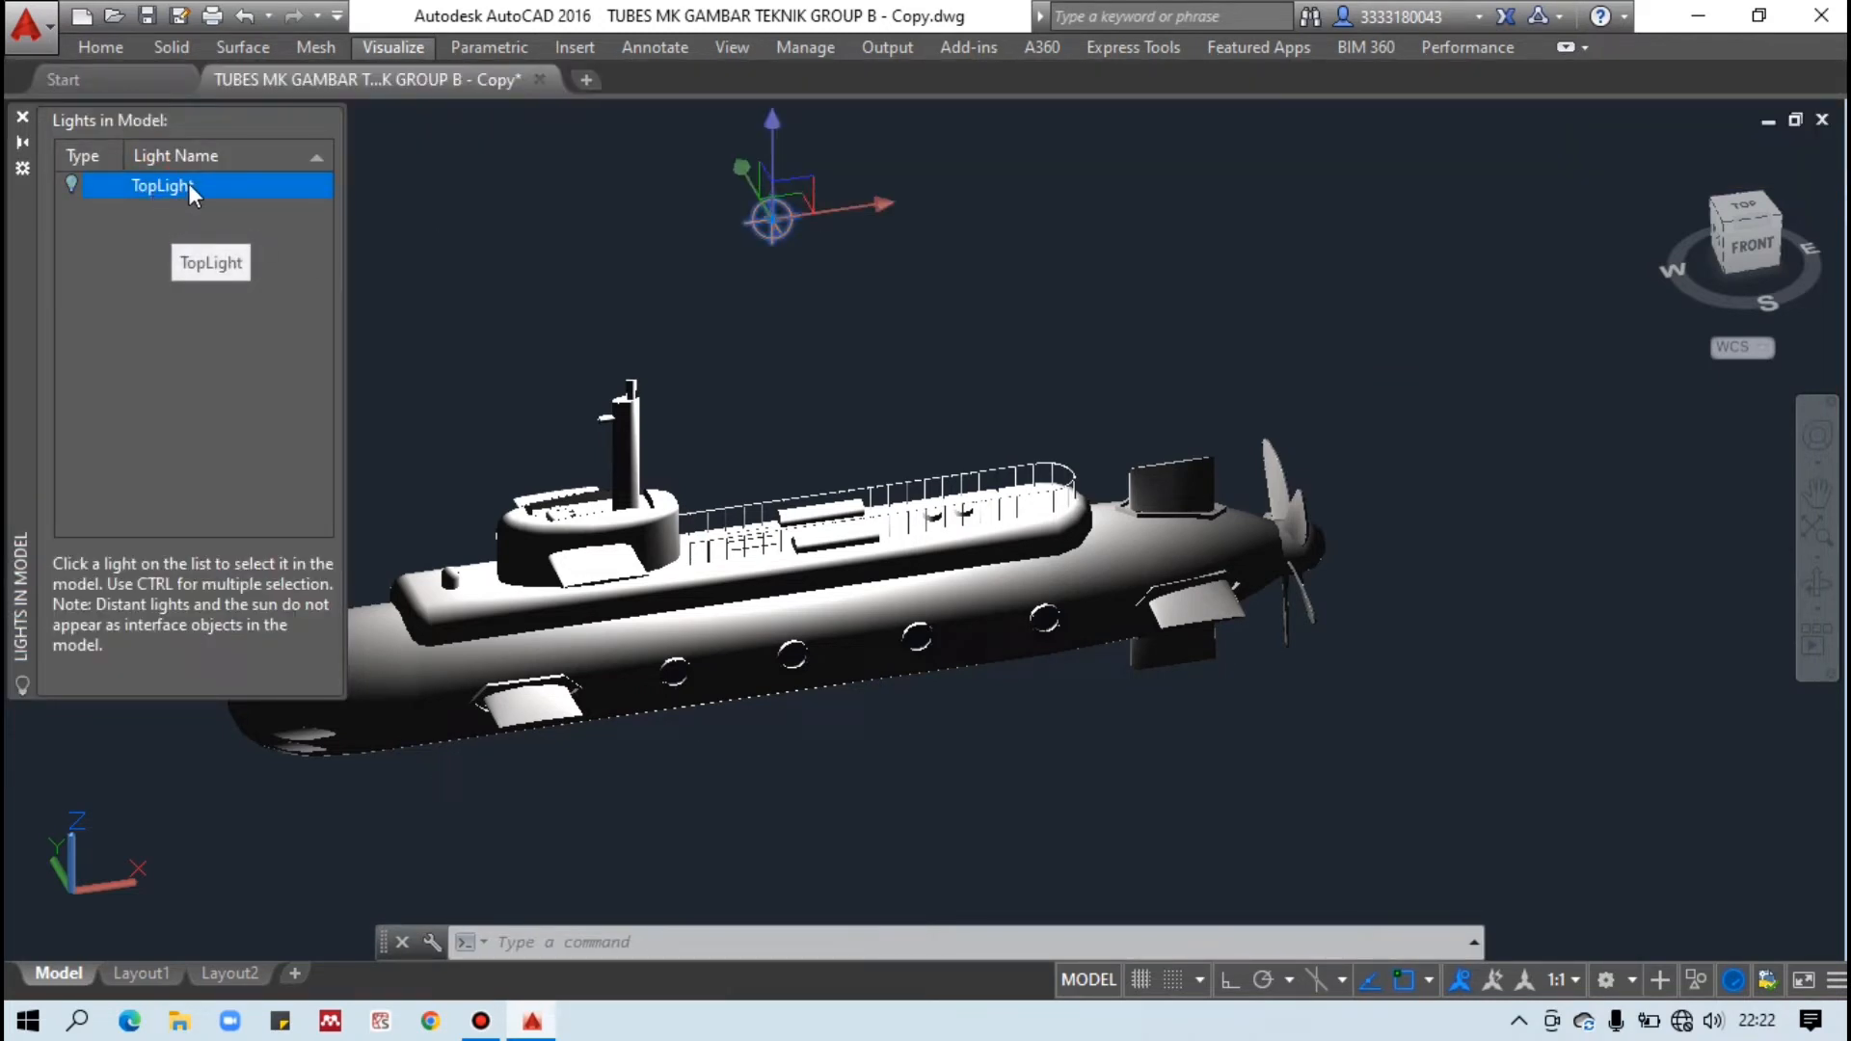
pyautogui.rightClick(151, 182)
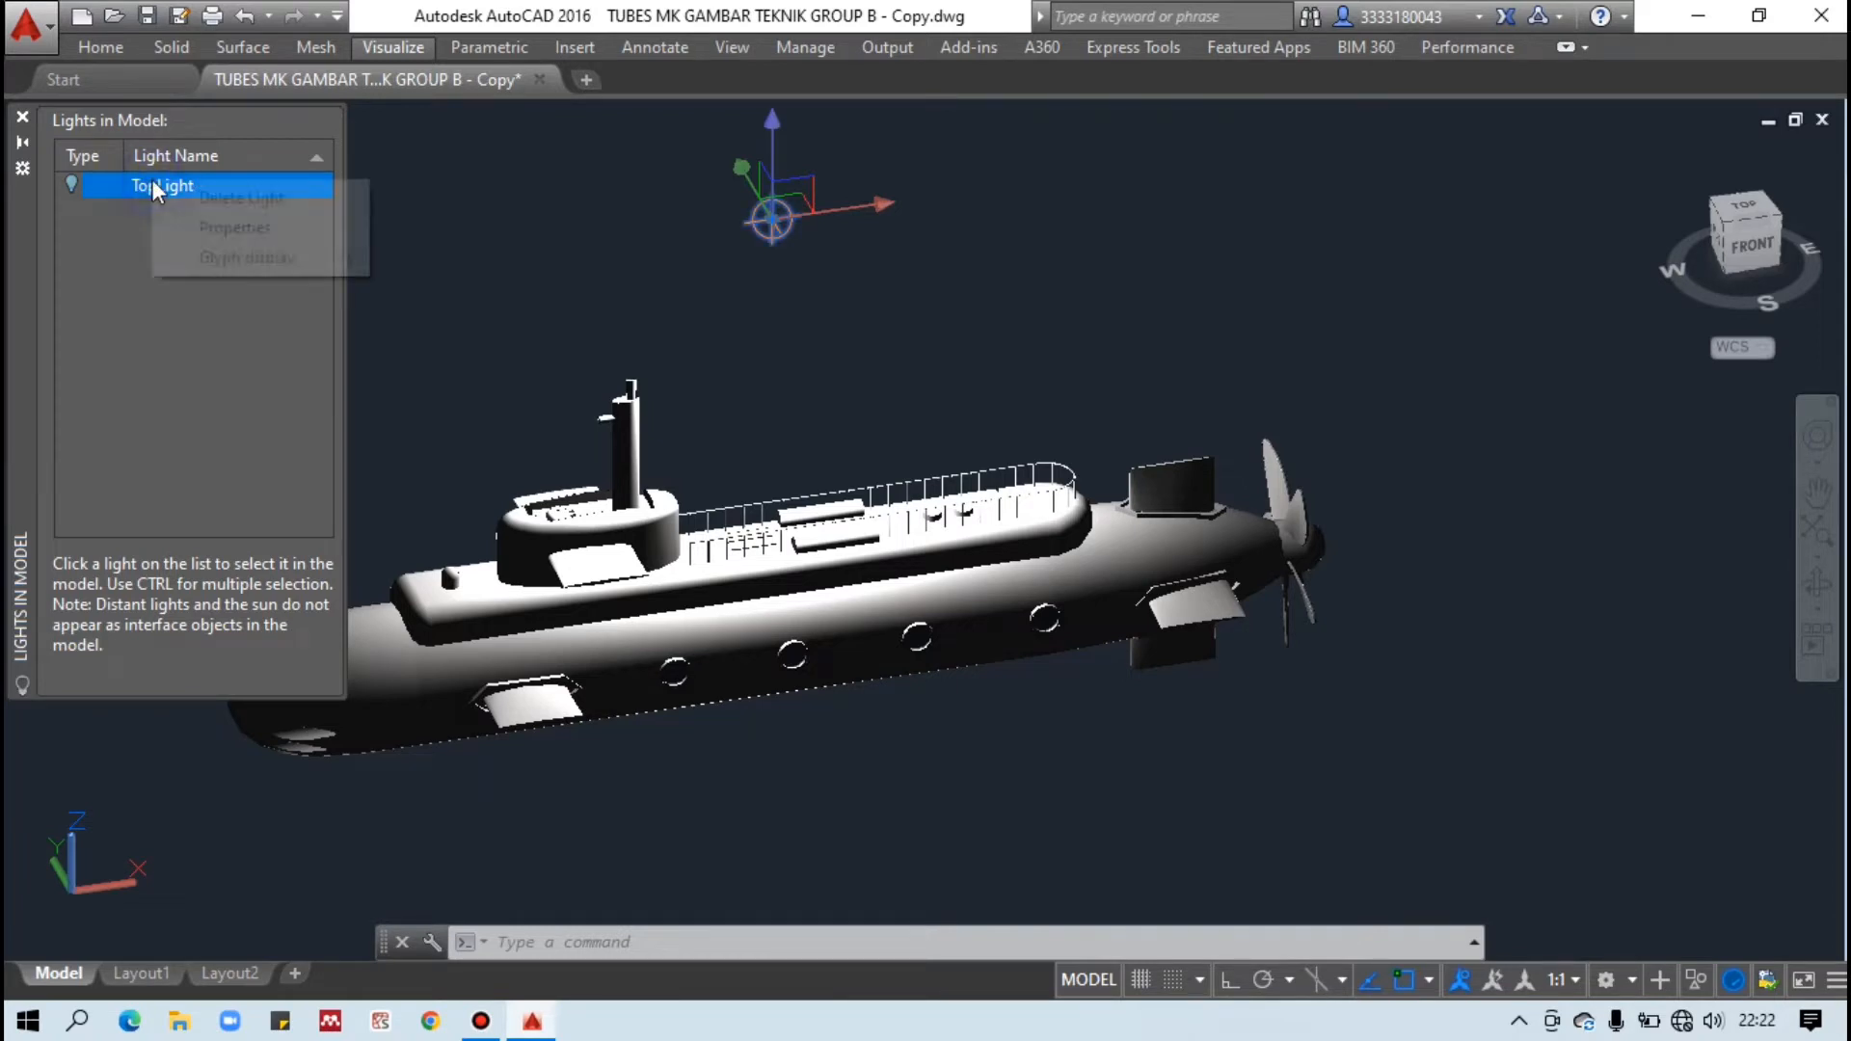
pyautogui.click(201, 230)
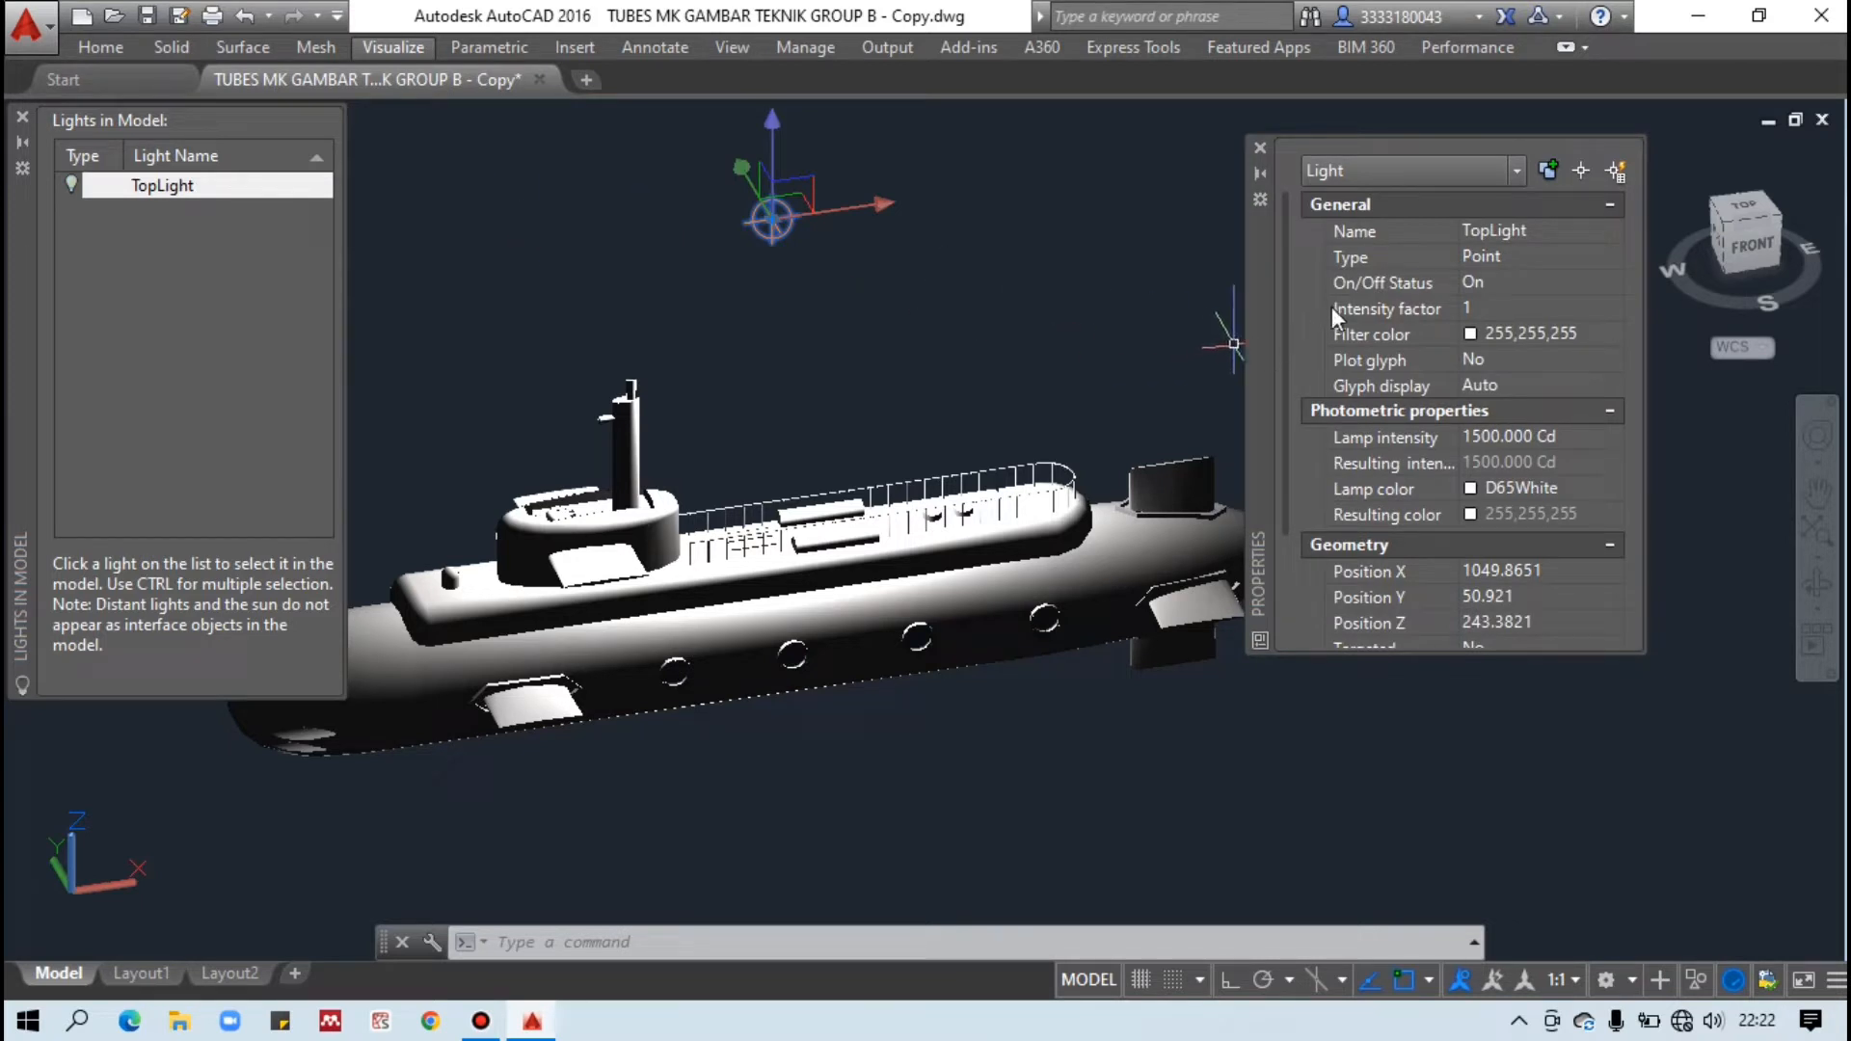
pyautogui.click(1493, 310)
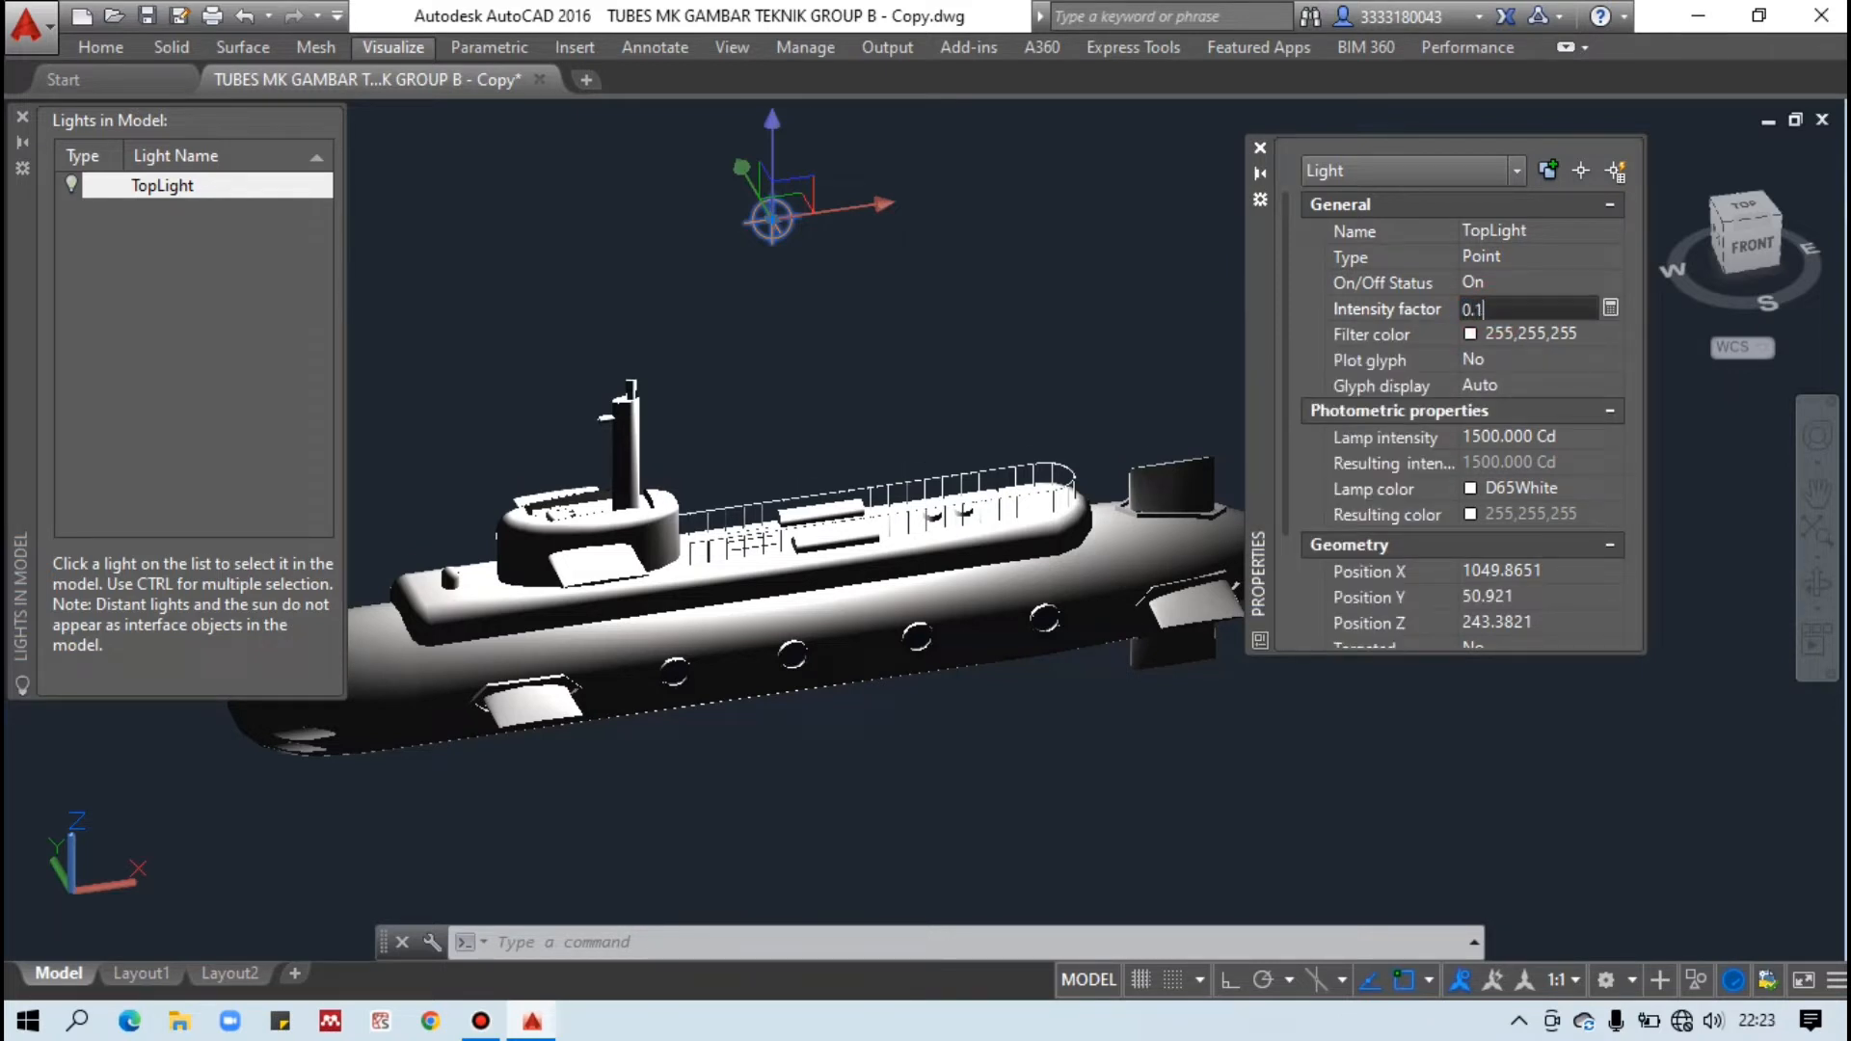
pyautogui.press('Return')
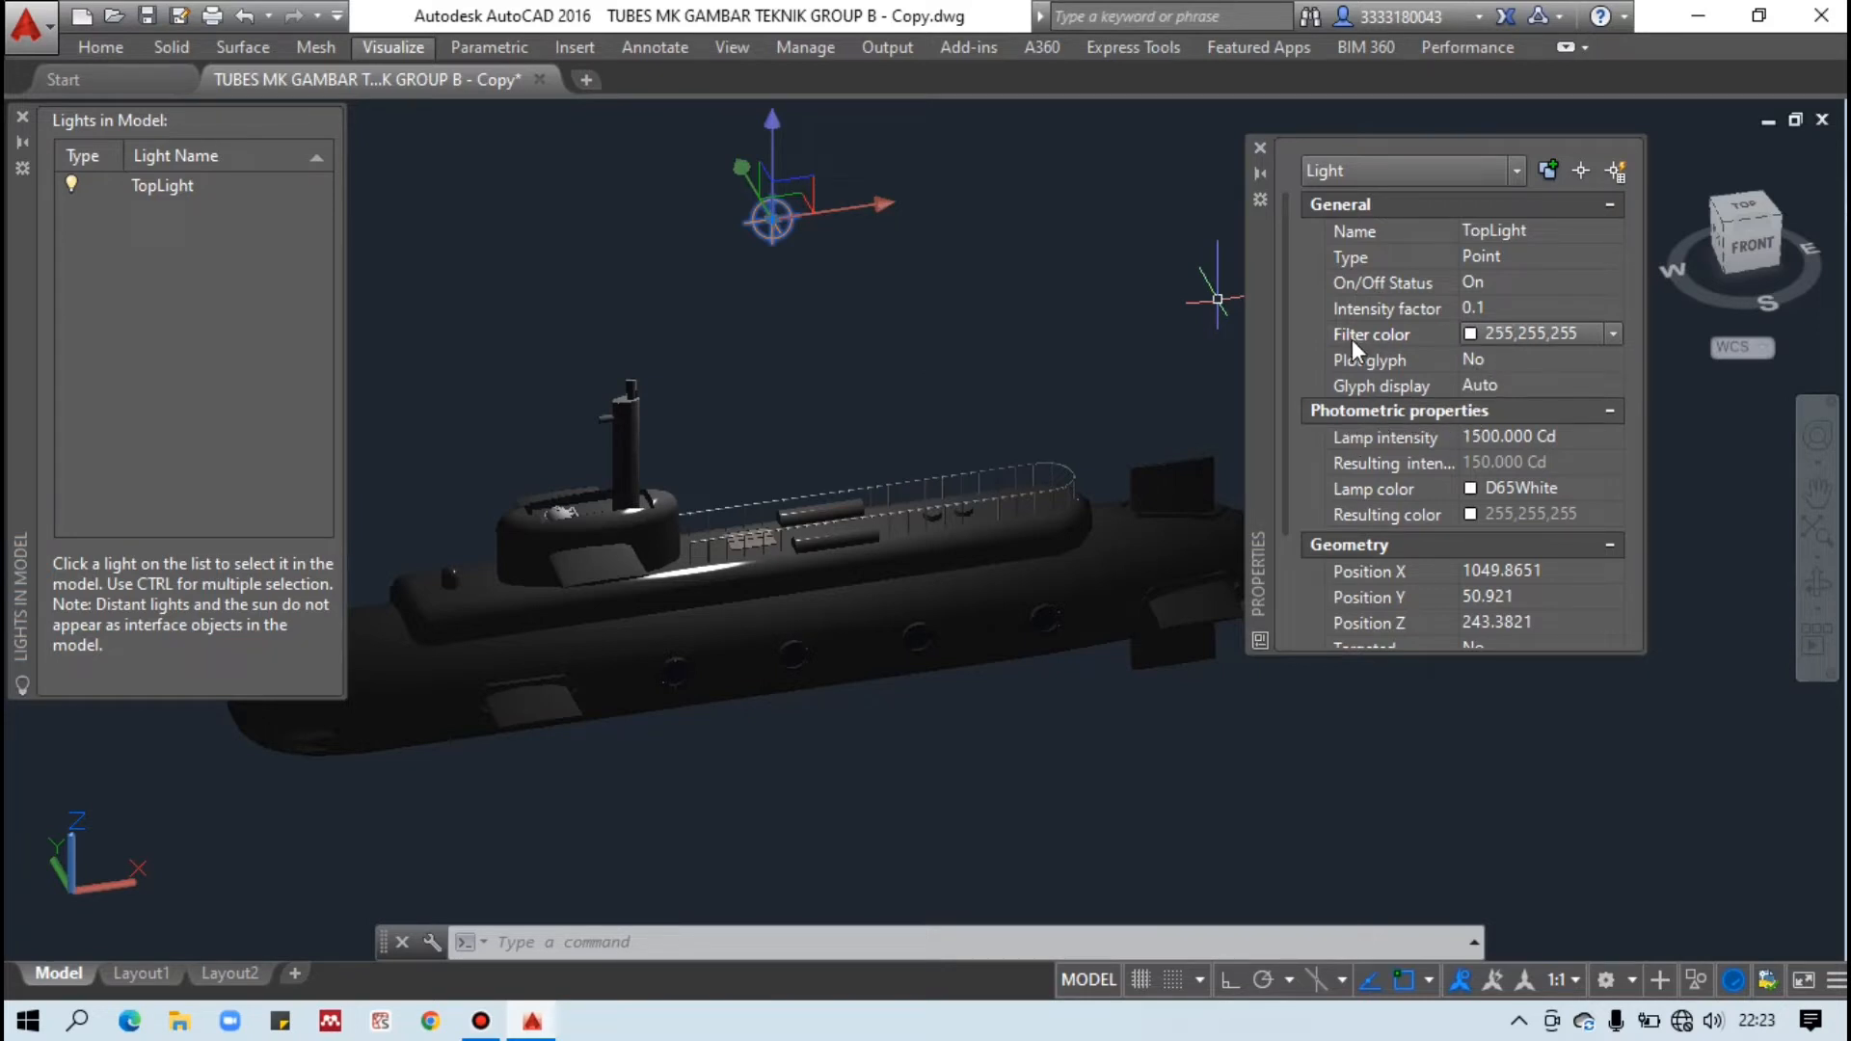
# Close the TopLight properties and the list of lights in the model, and clear the light selection.
pyautogui.click(1259, 148)
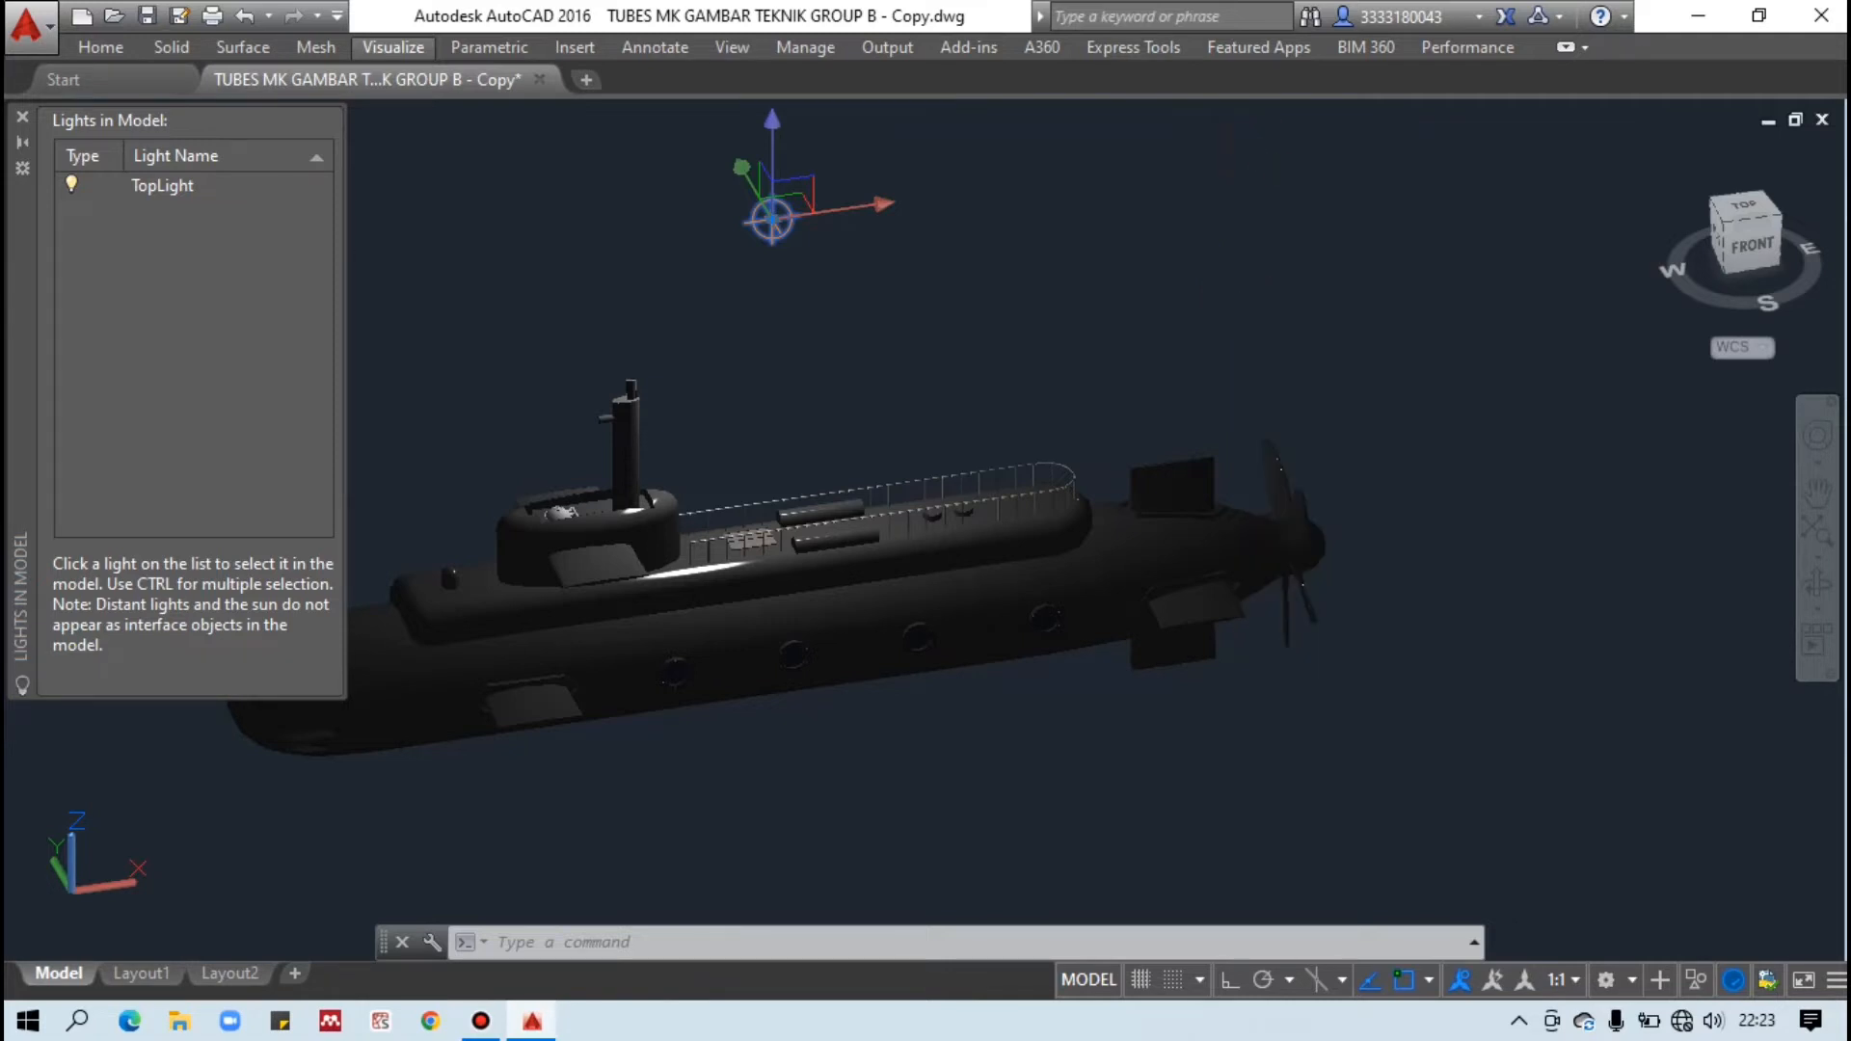
pyautogui.click(21, 116)
pyautogui.scroll(2, 781, 406)
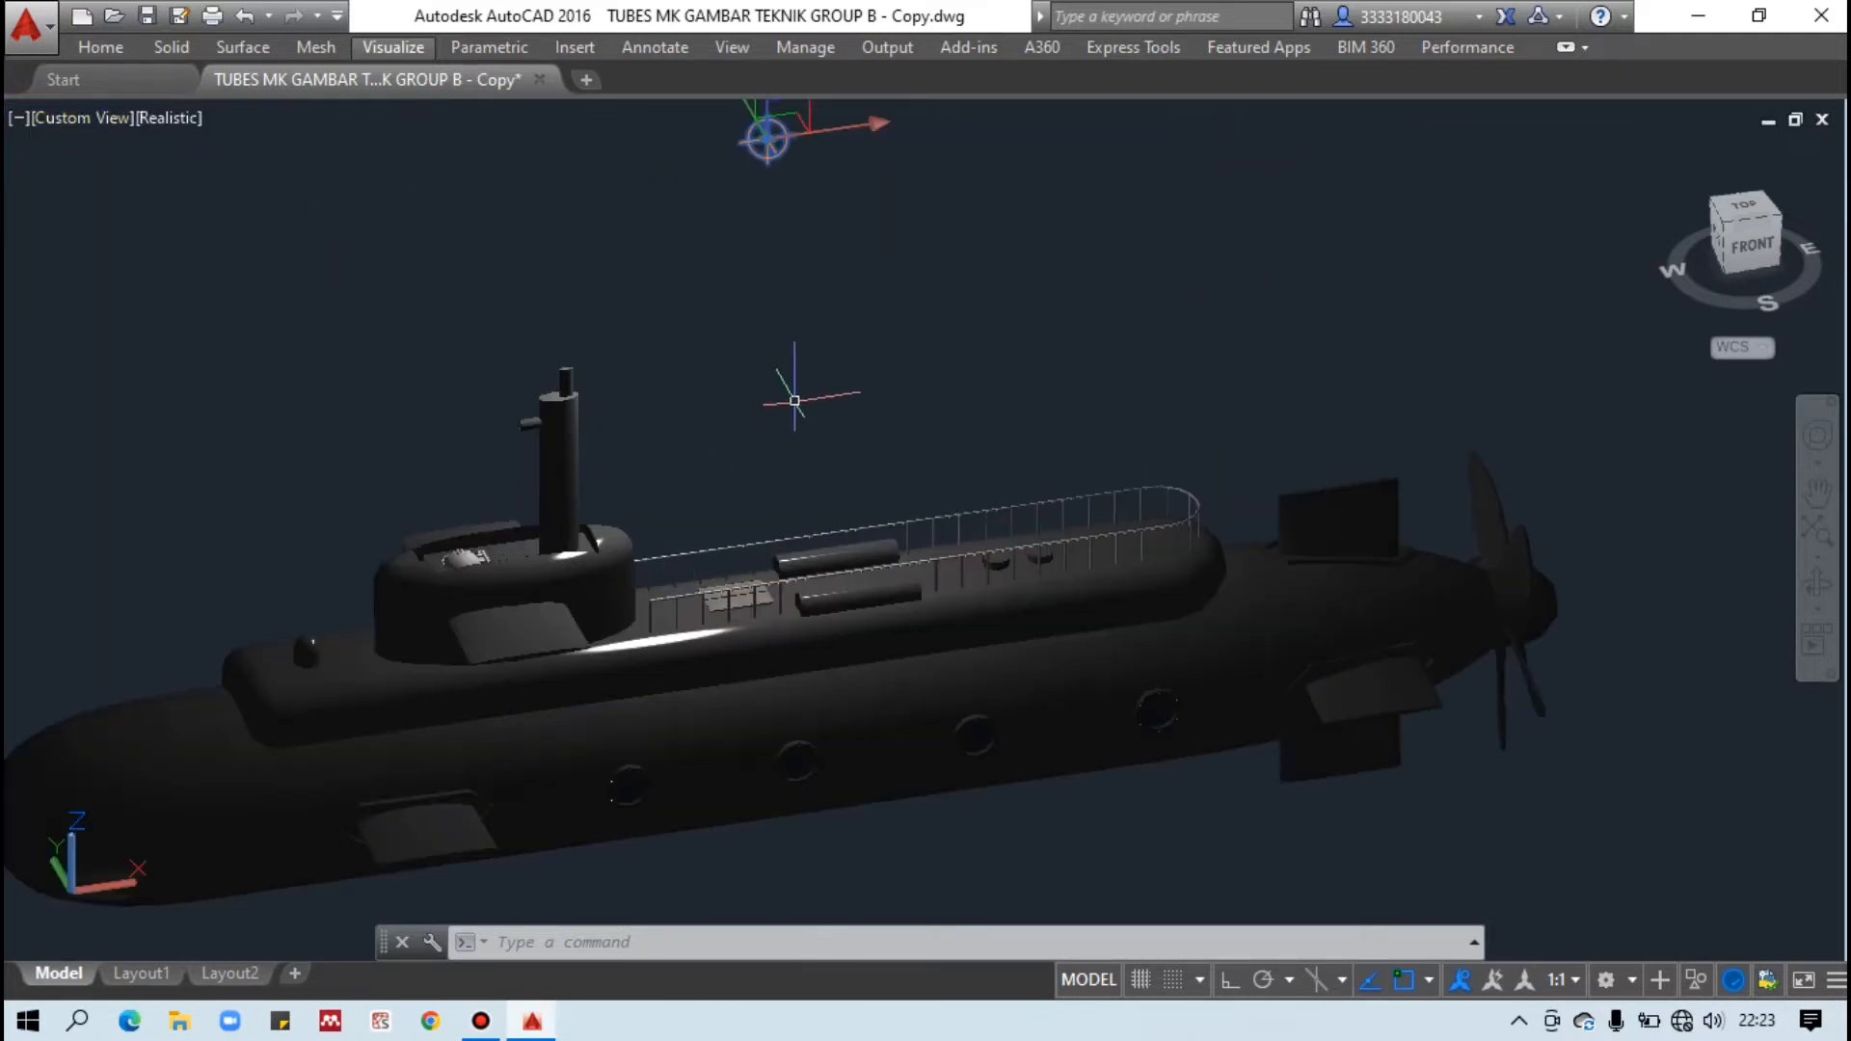
pyautogui.press('Escape')
pyautogui.scroll(-2, 930, 511)
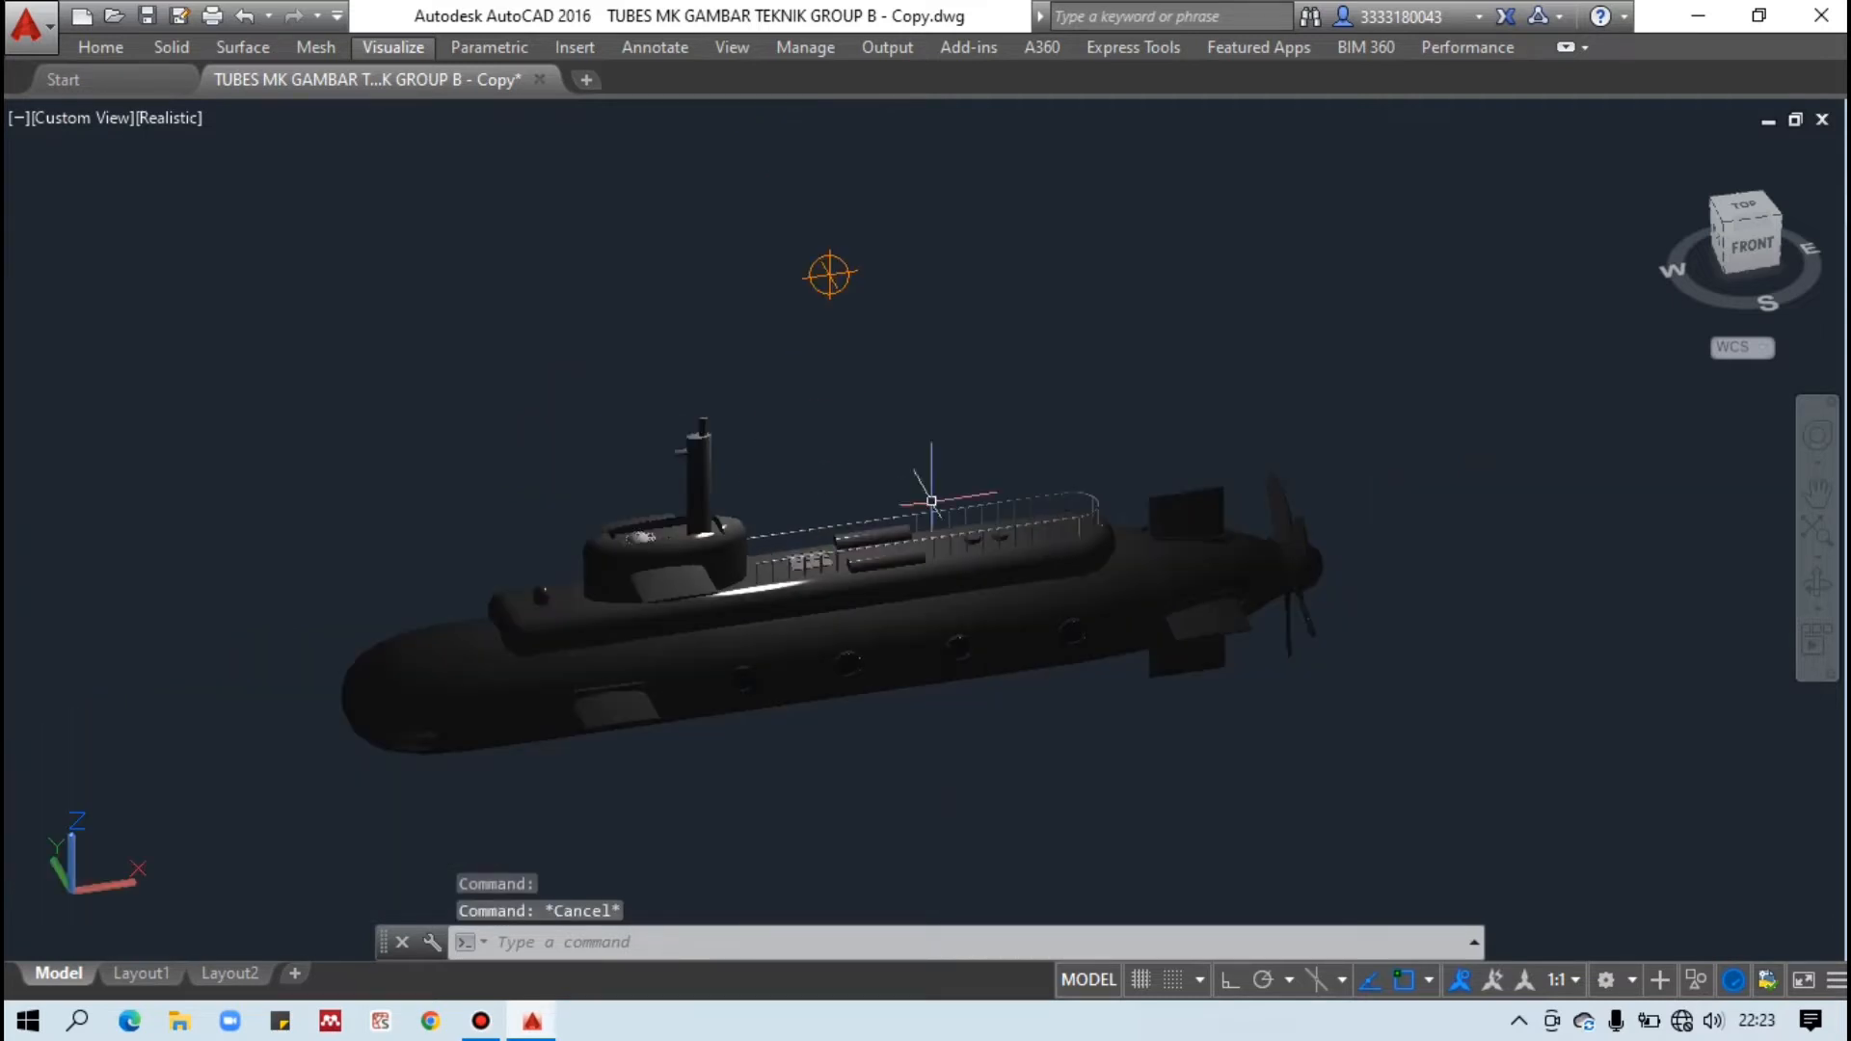
# Place a point light at the centre of the hull porthole nearest the bow.
pyautogui.scroll(2, 727, 694)
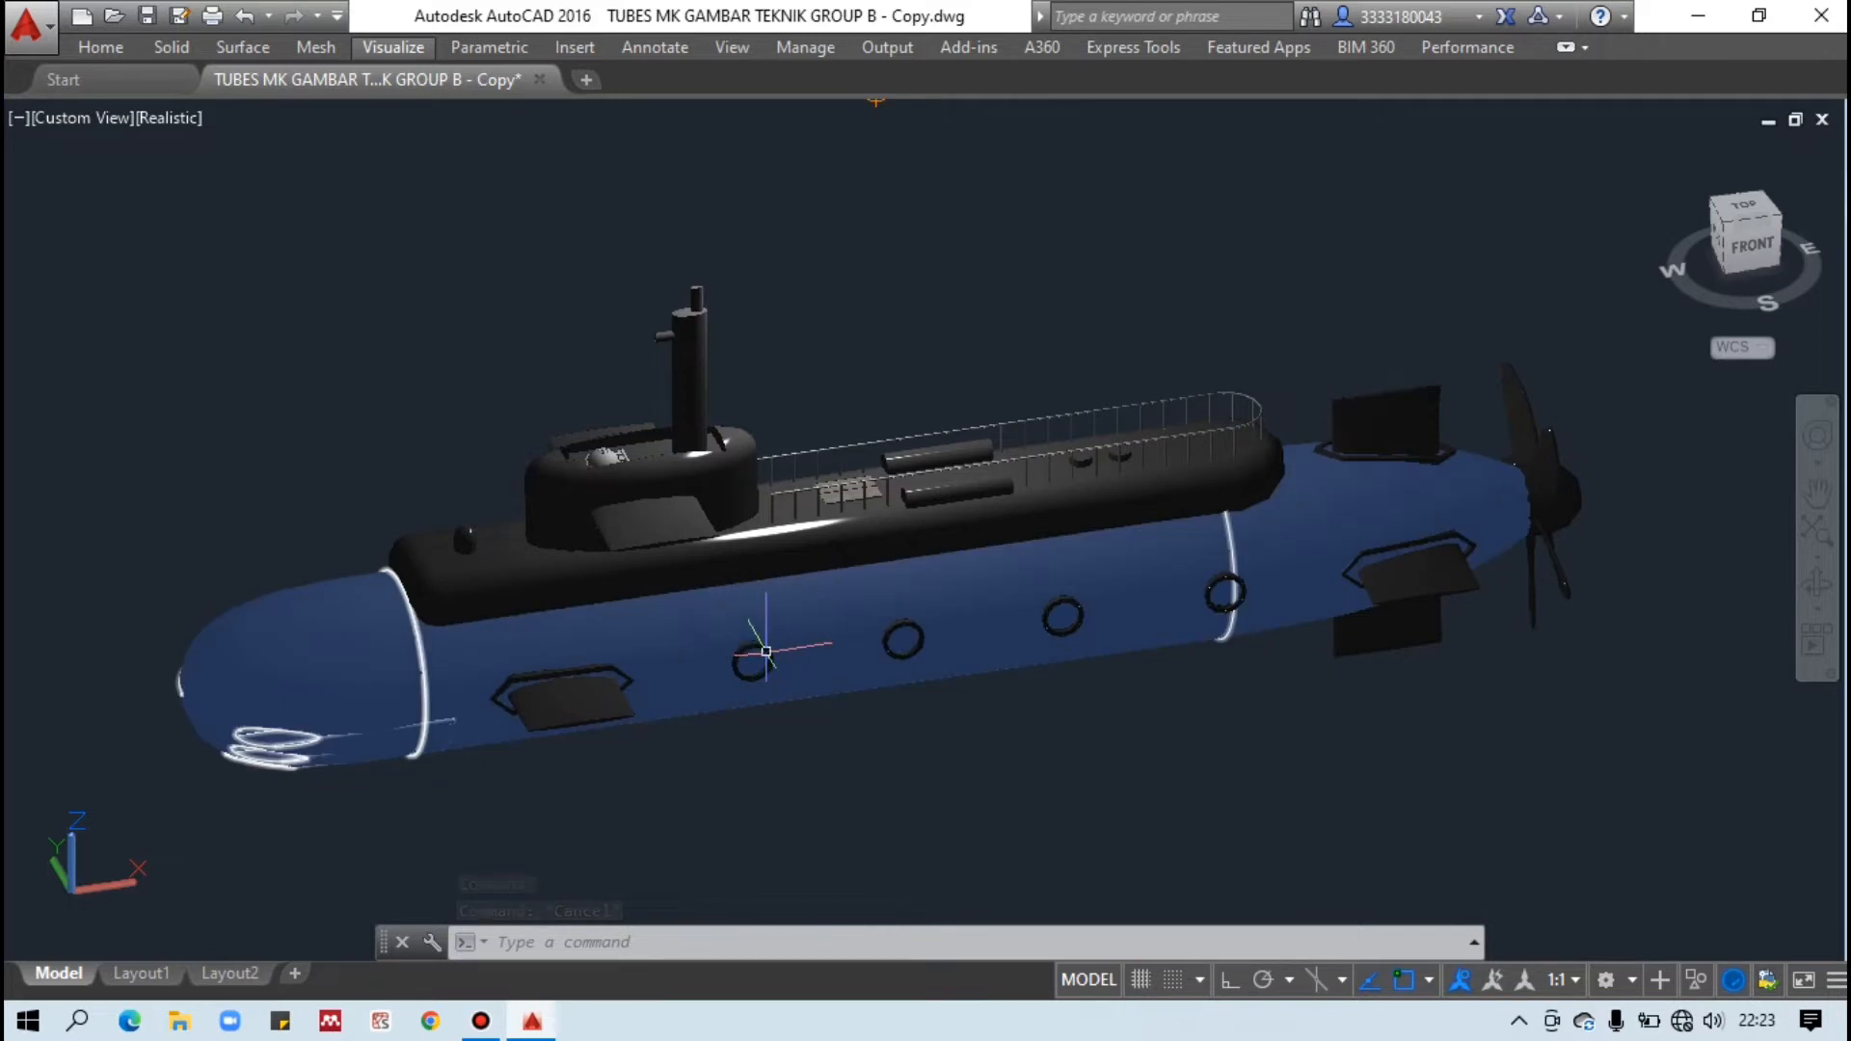
pyautogui.scroll(3, 756, 646)
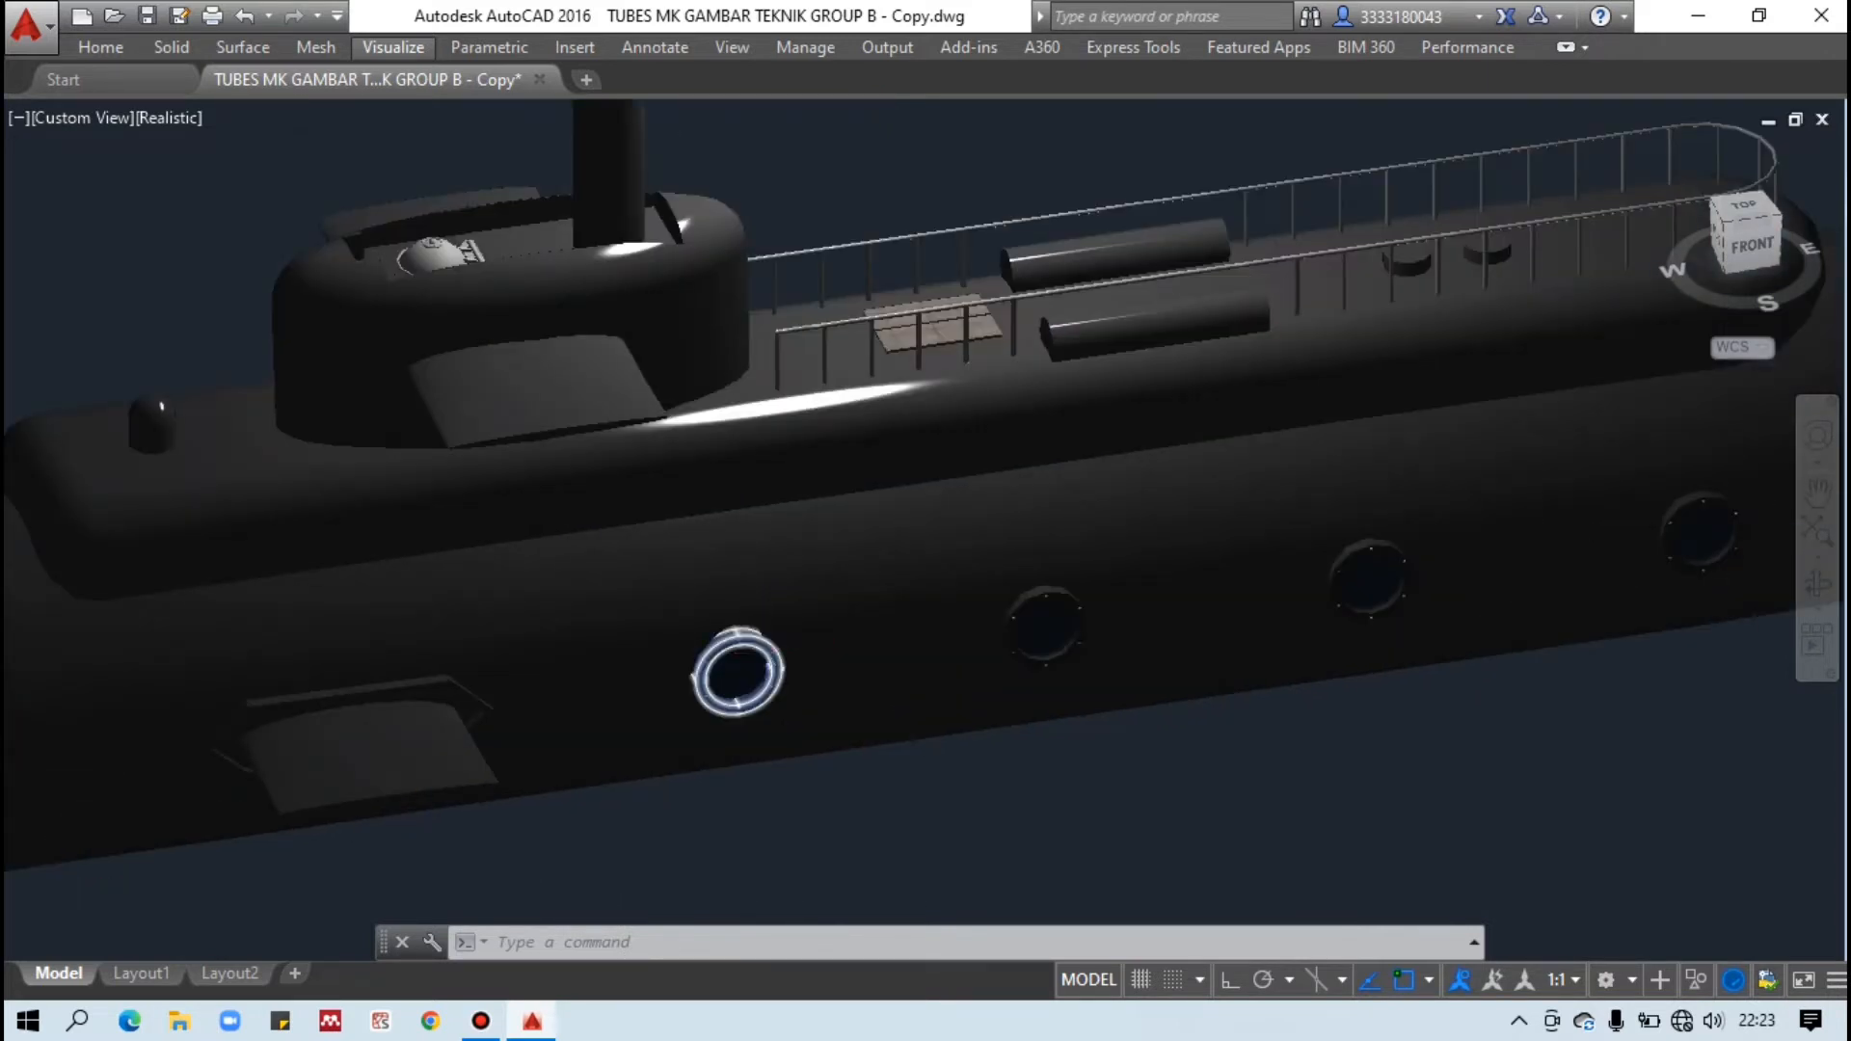
pyautogui.scroll(3, 742, 665)
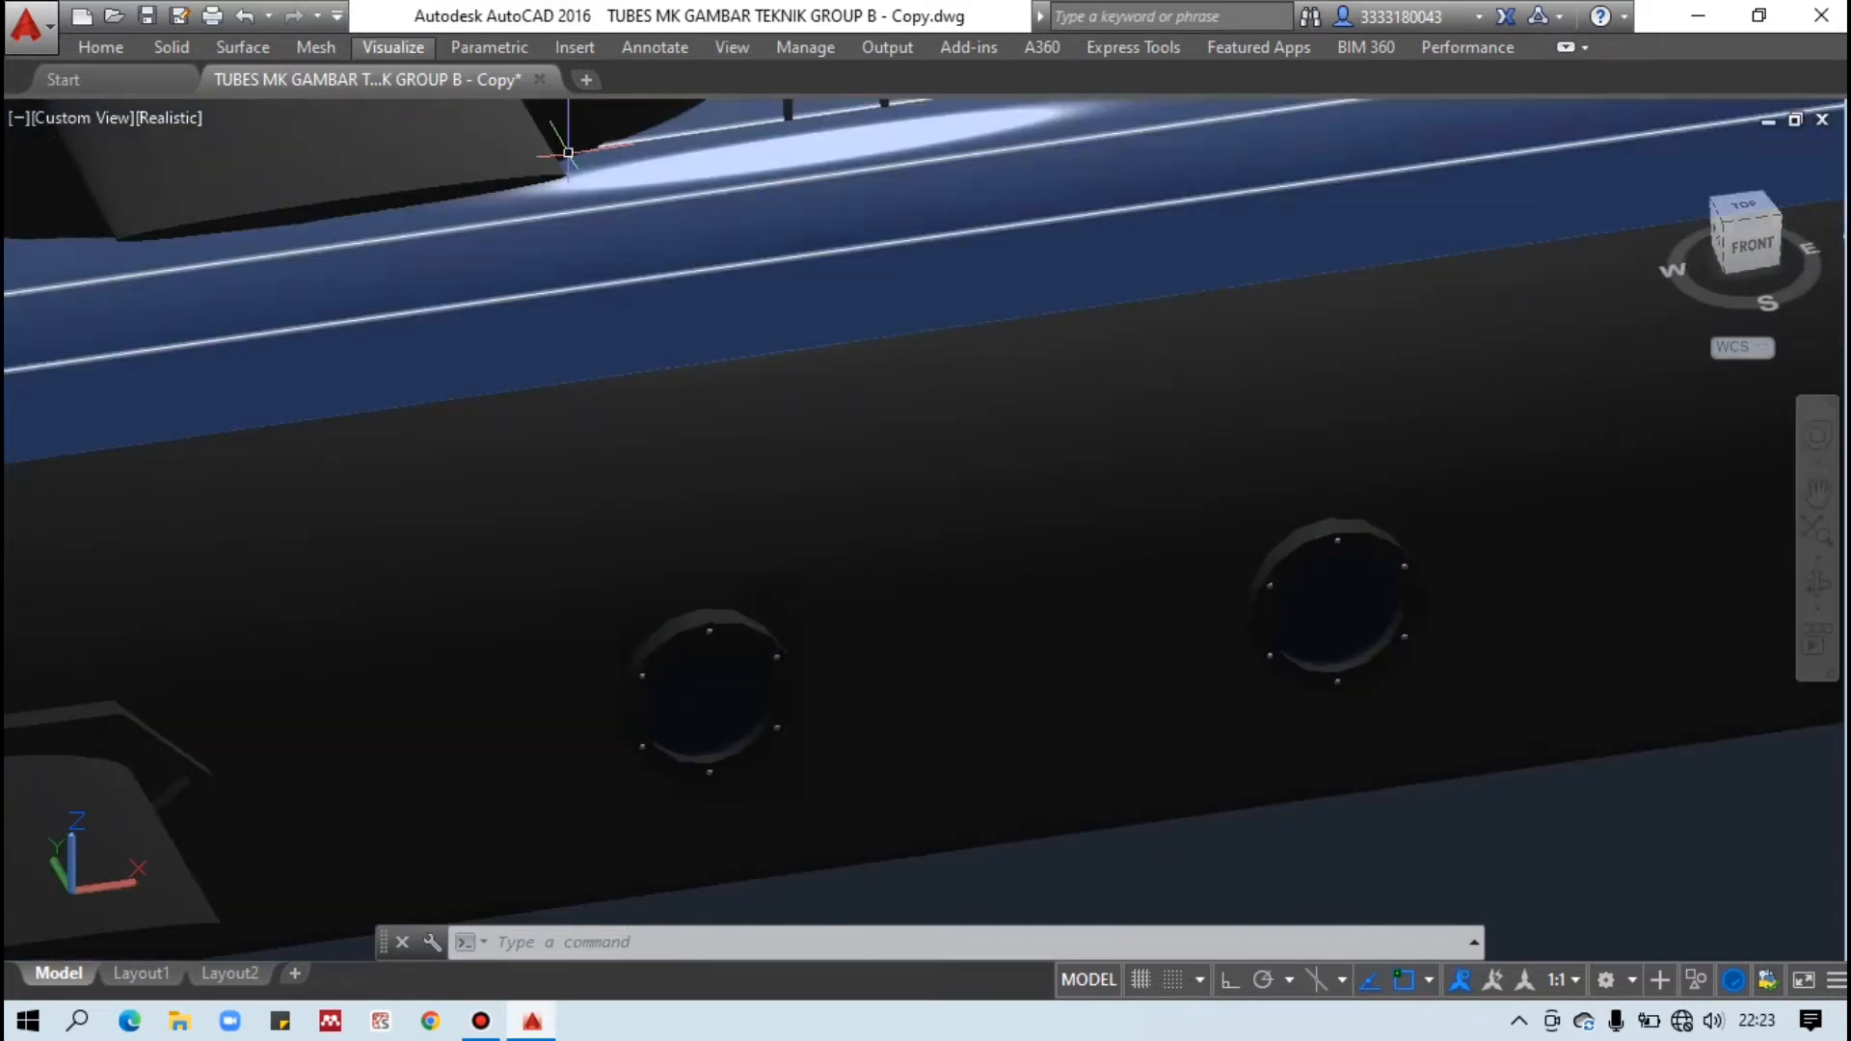
pyautogui.click(409, 50)
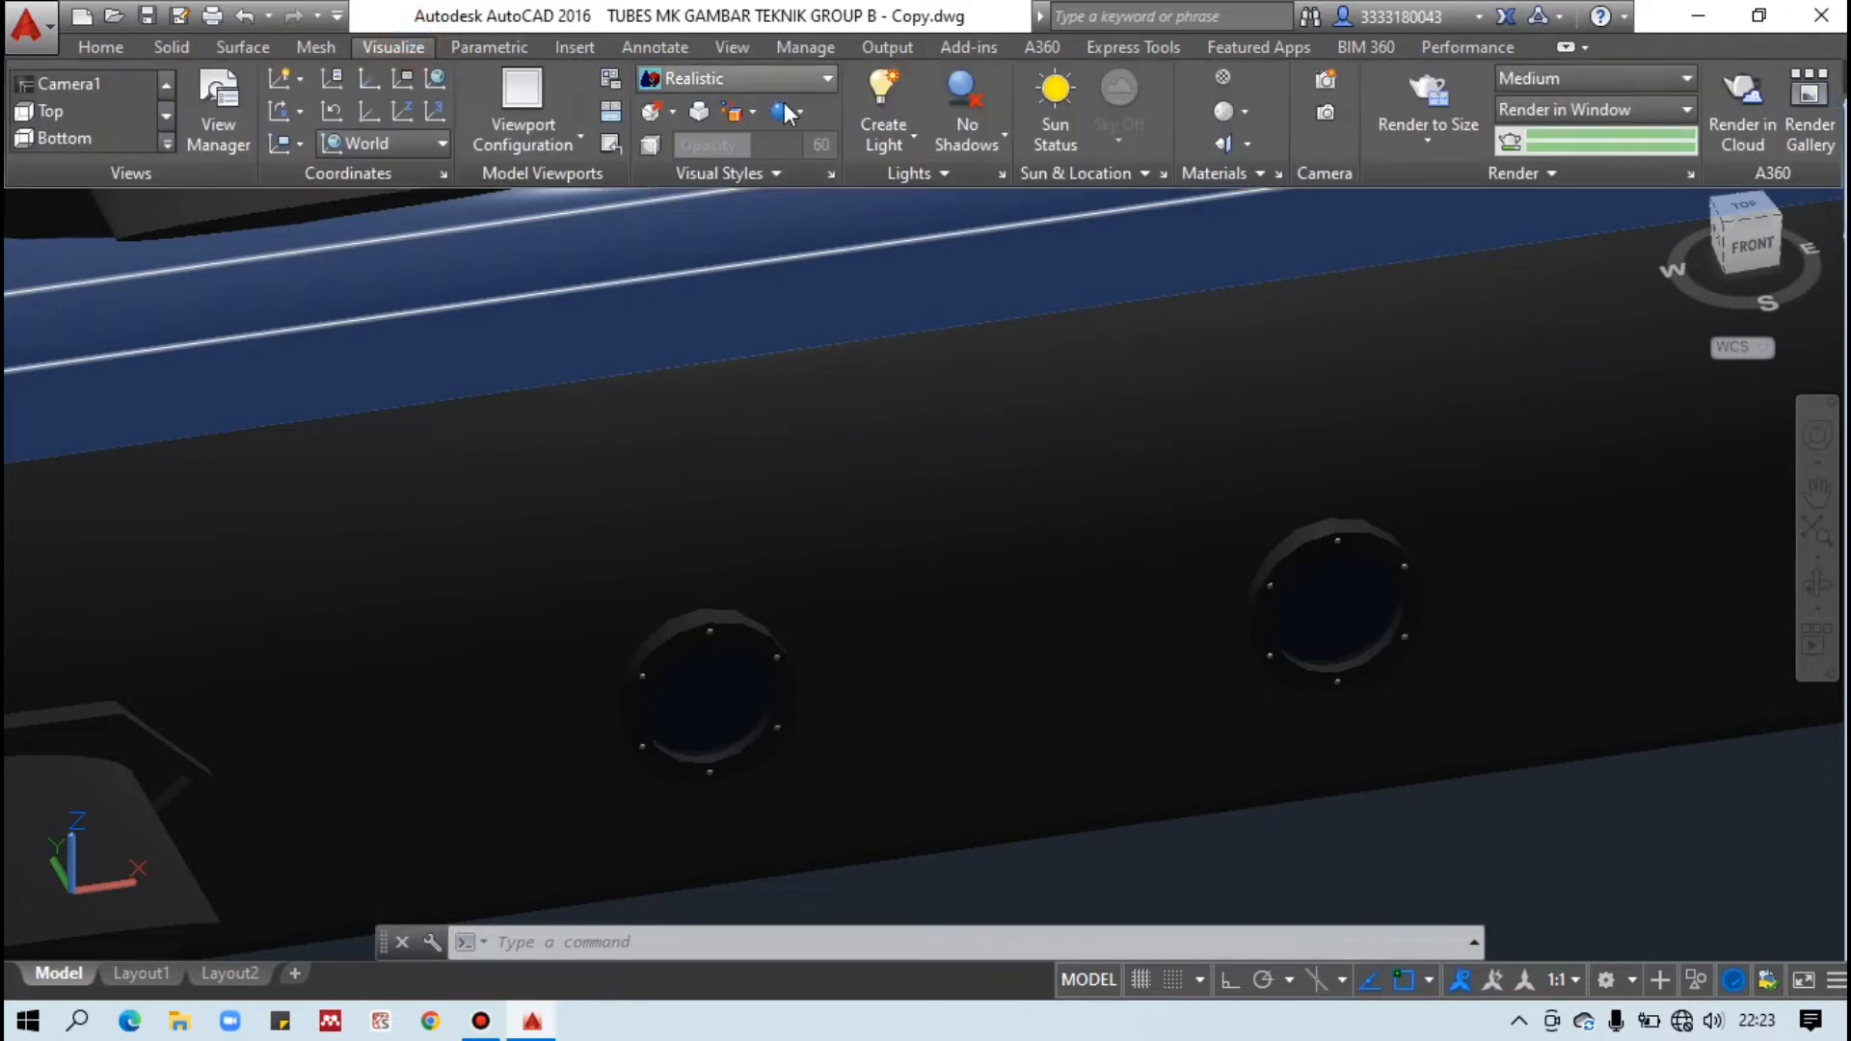
pyautogui.click(897, 140)
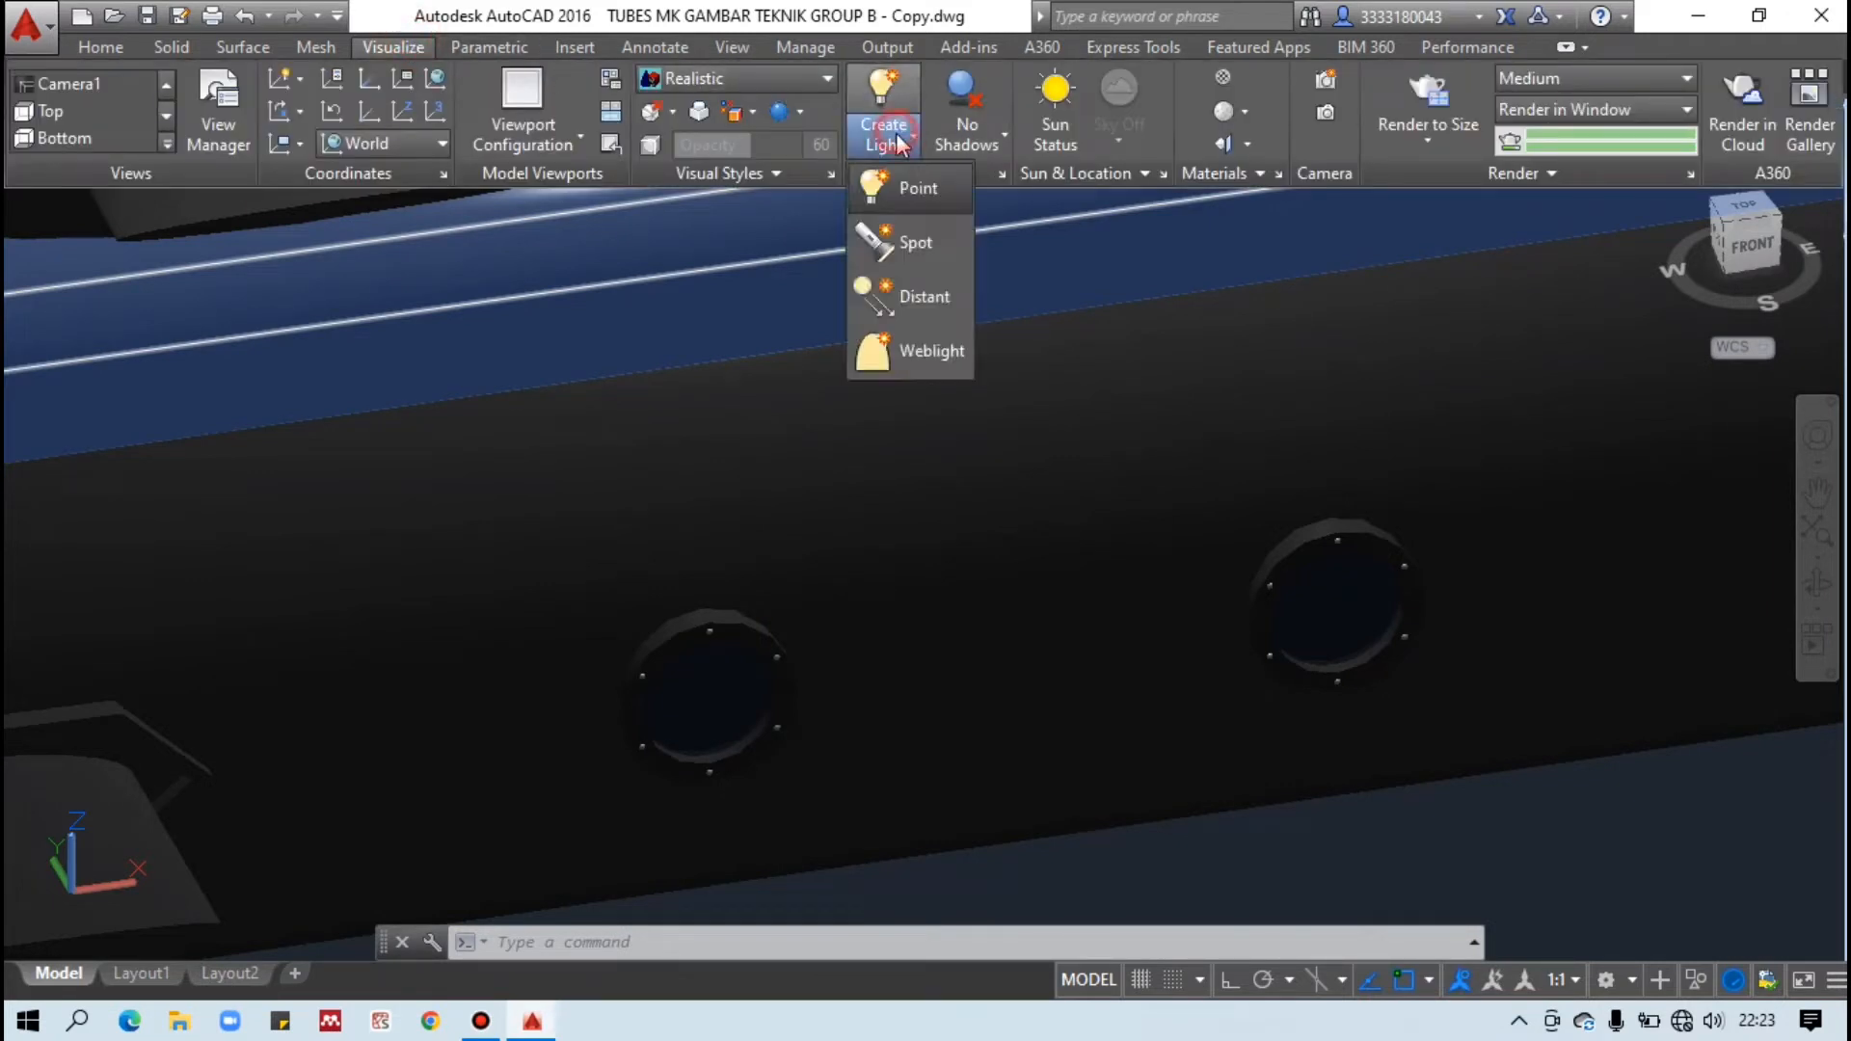
pyautogui.click(920, 192)
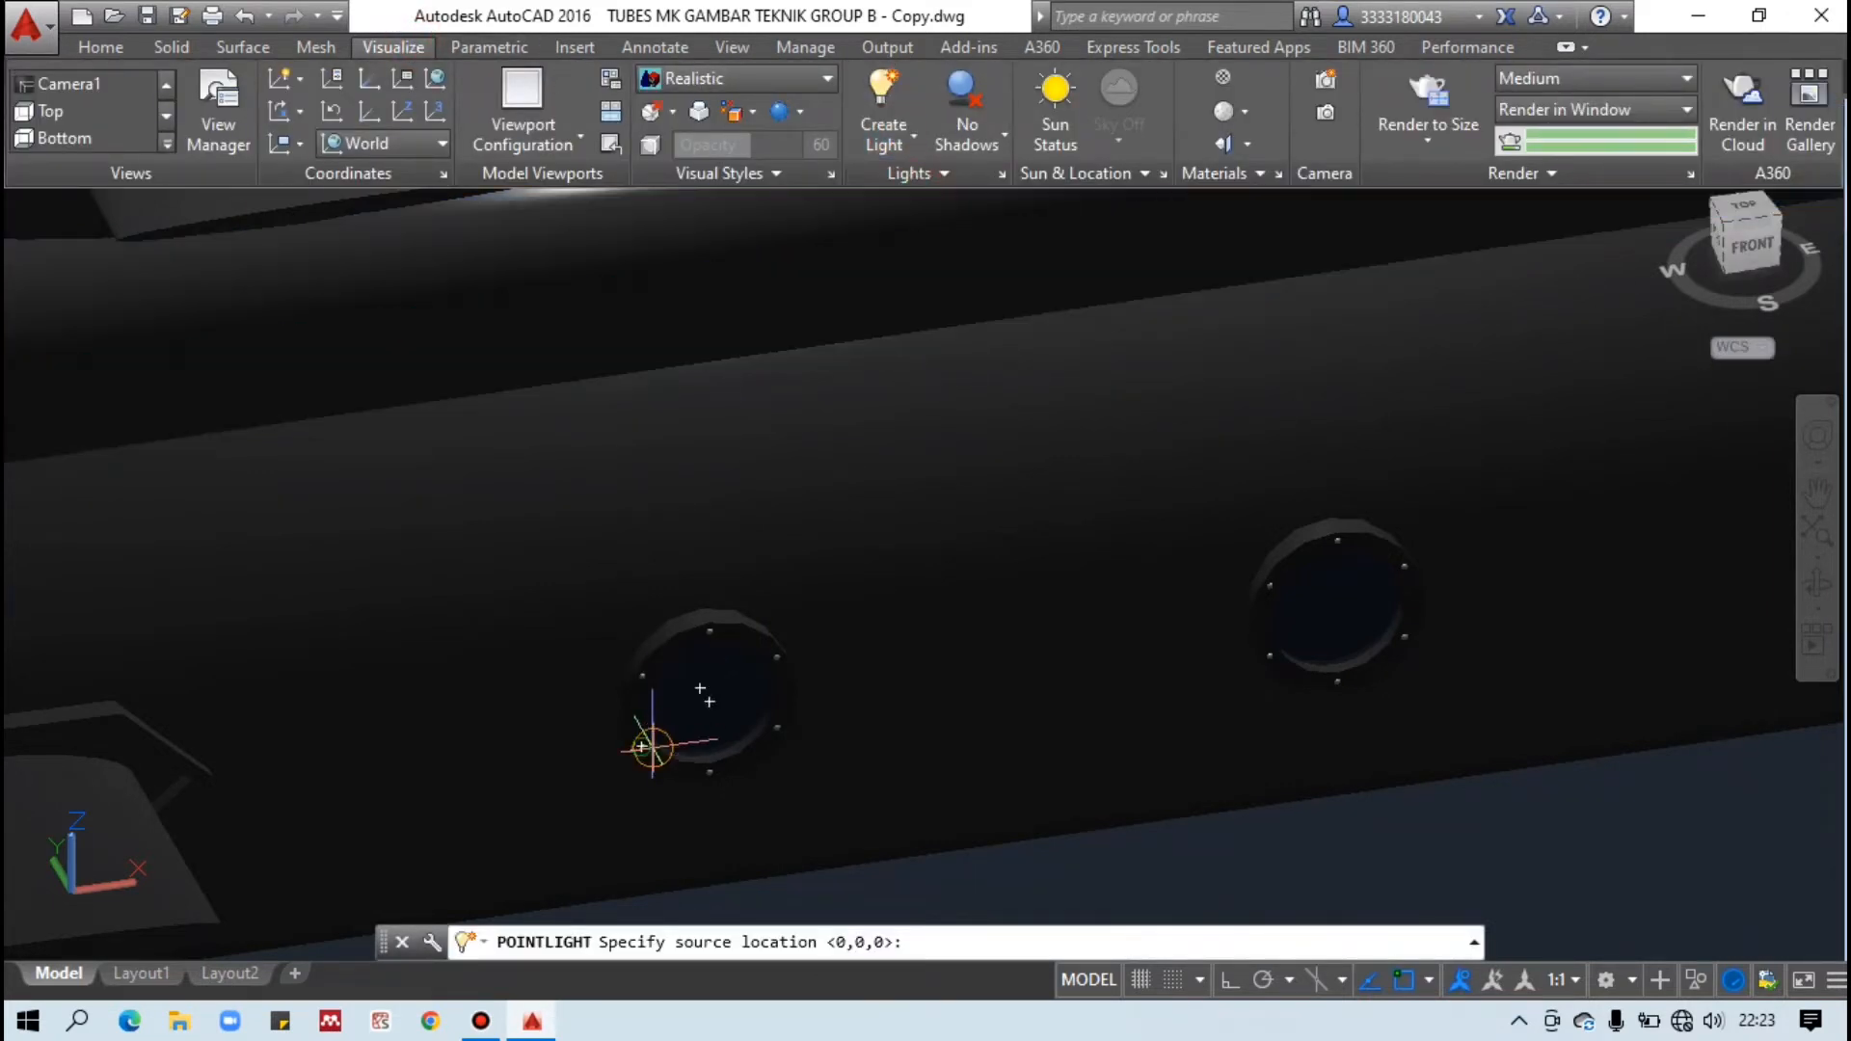
pyautogui.scroll(3, 646, 743)
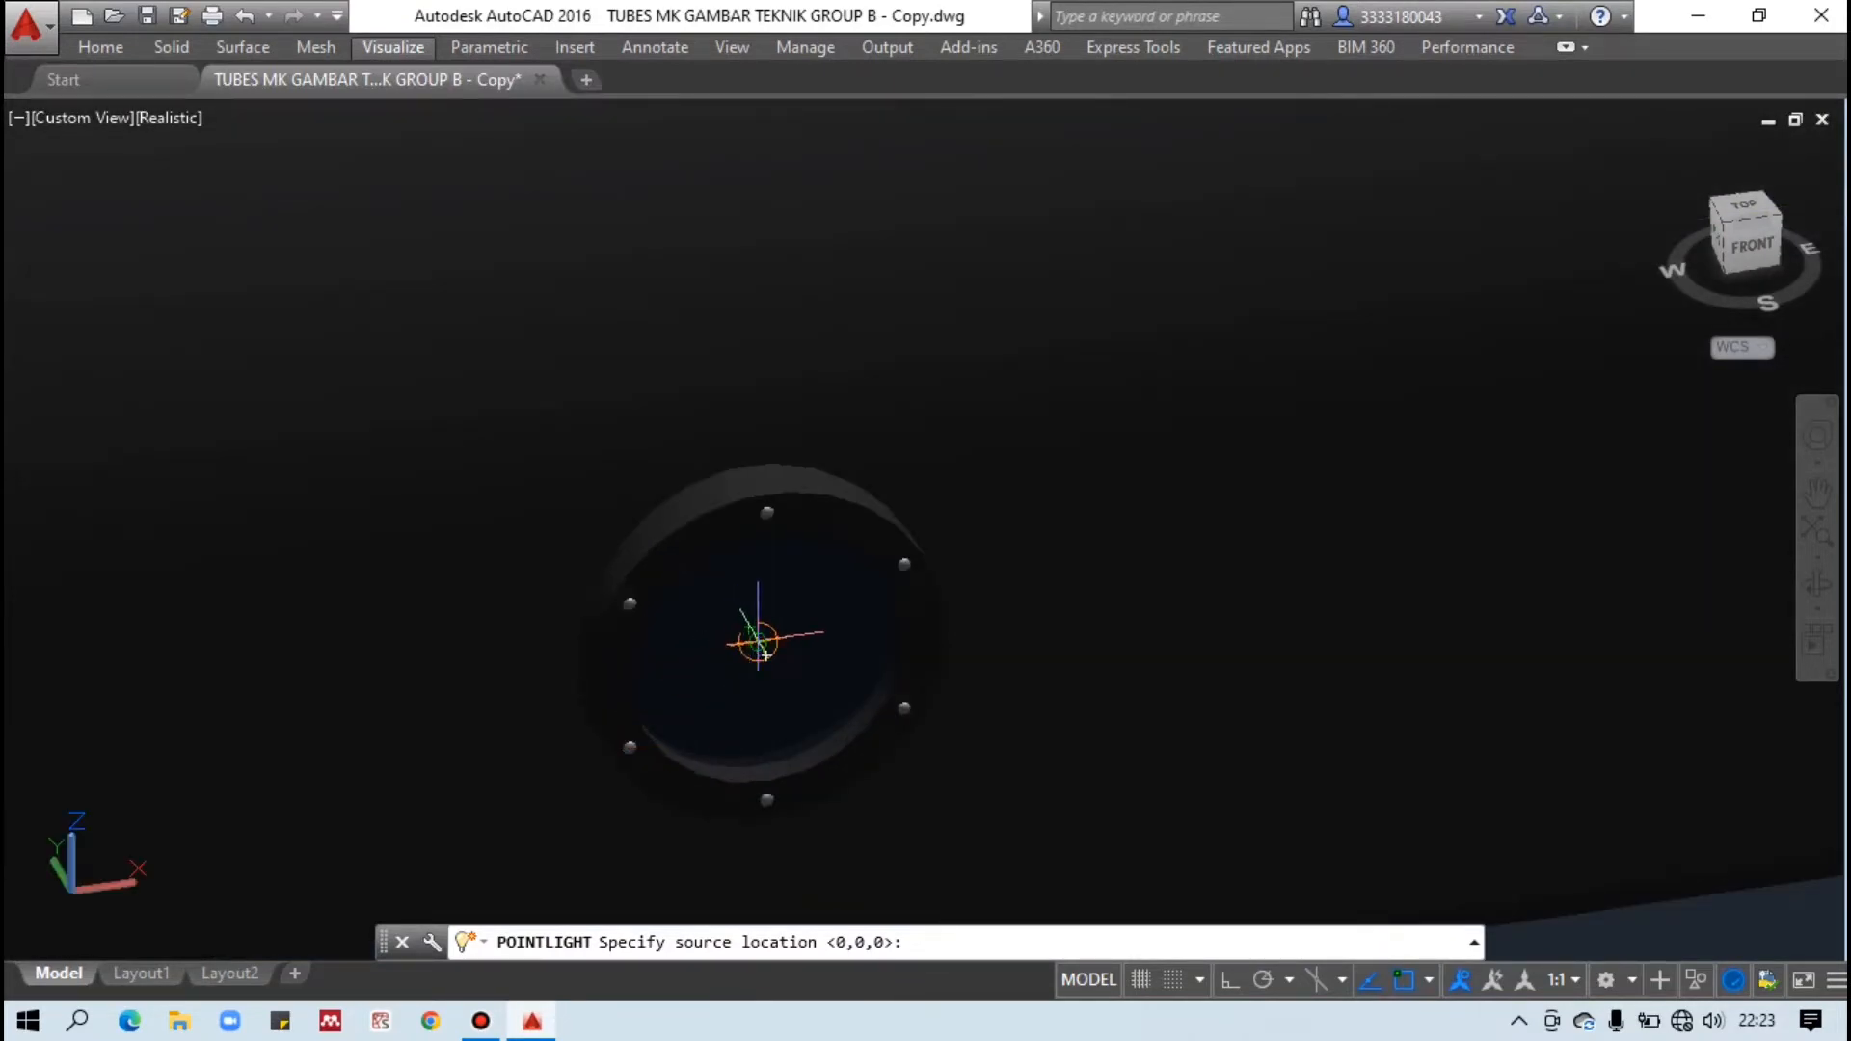
pyautogui.click(758, 641)
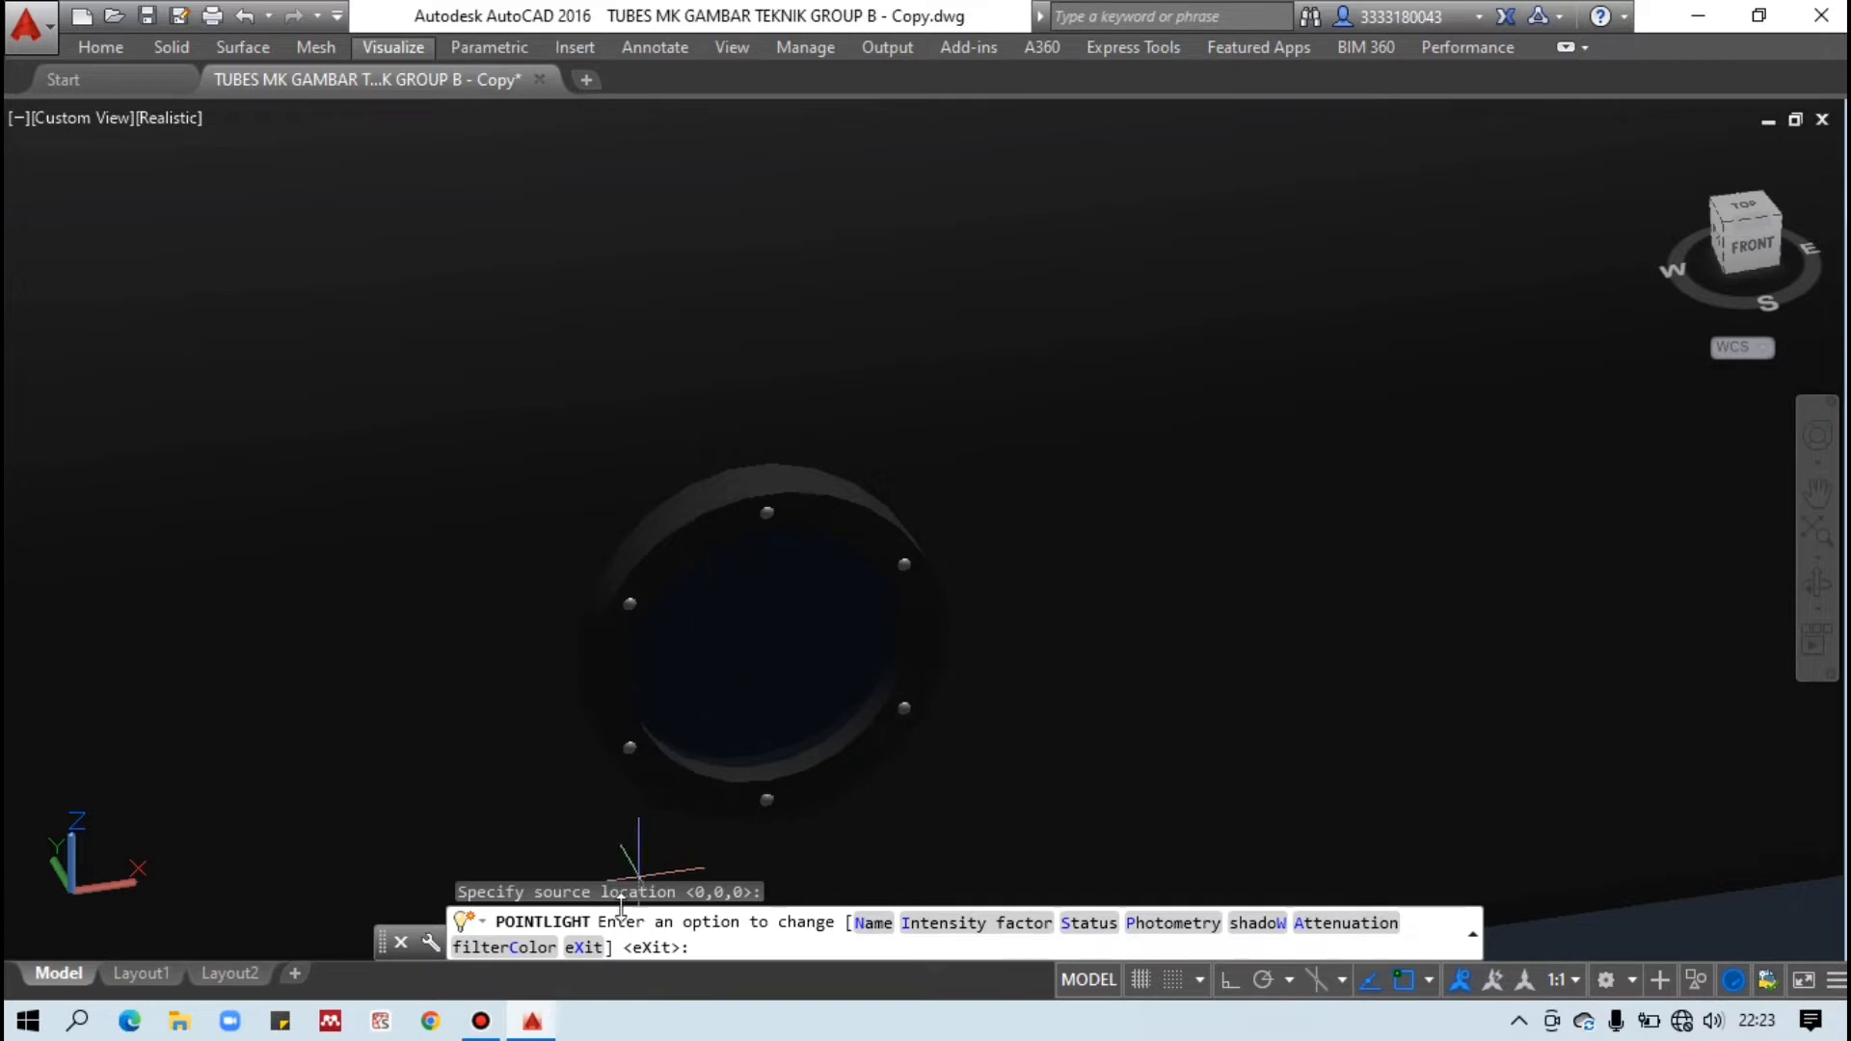
# Name the porthole's point light Jendela and finish creating it.
pyautogui.click(870, 924)
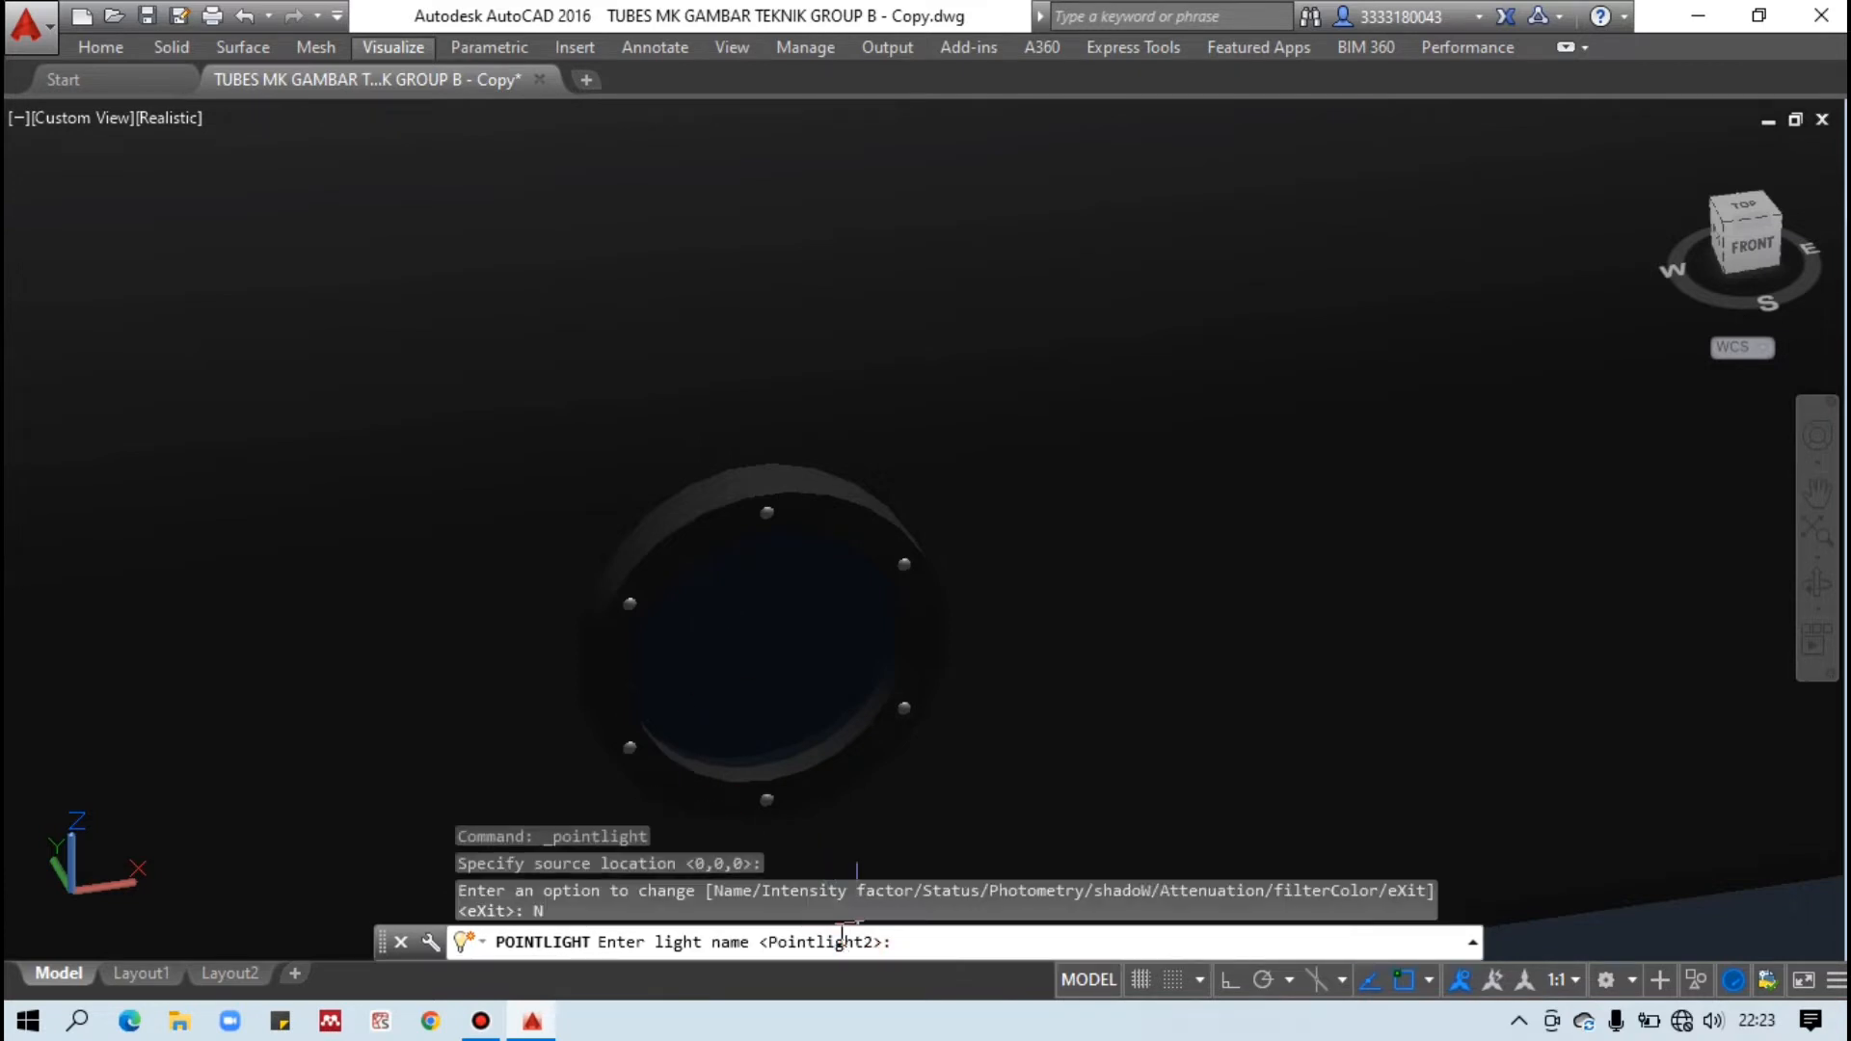
pyautogui.write('Jendela')
pyautogui.press('Return')
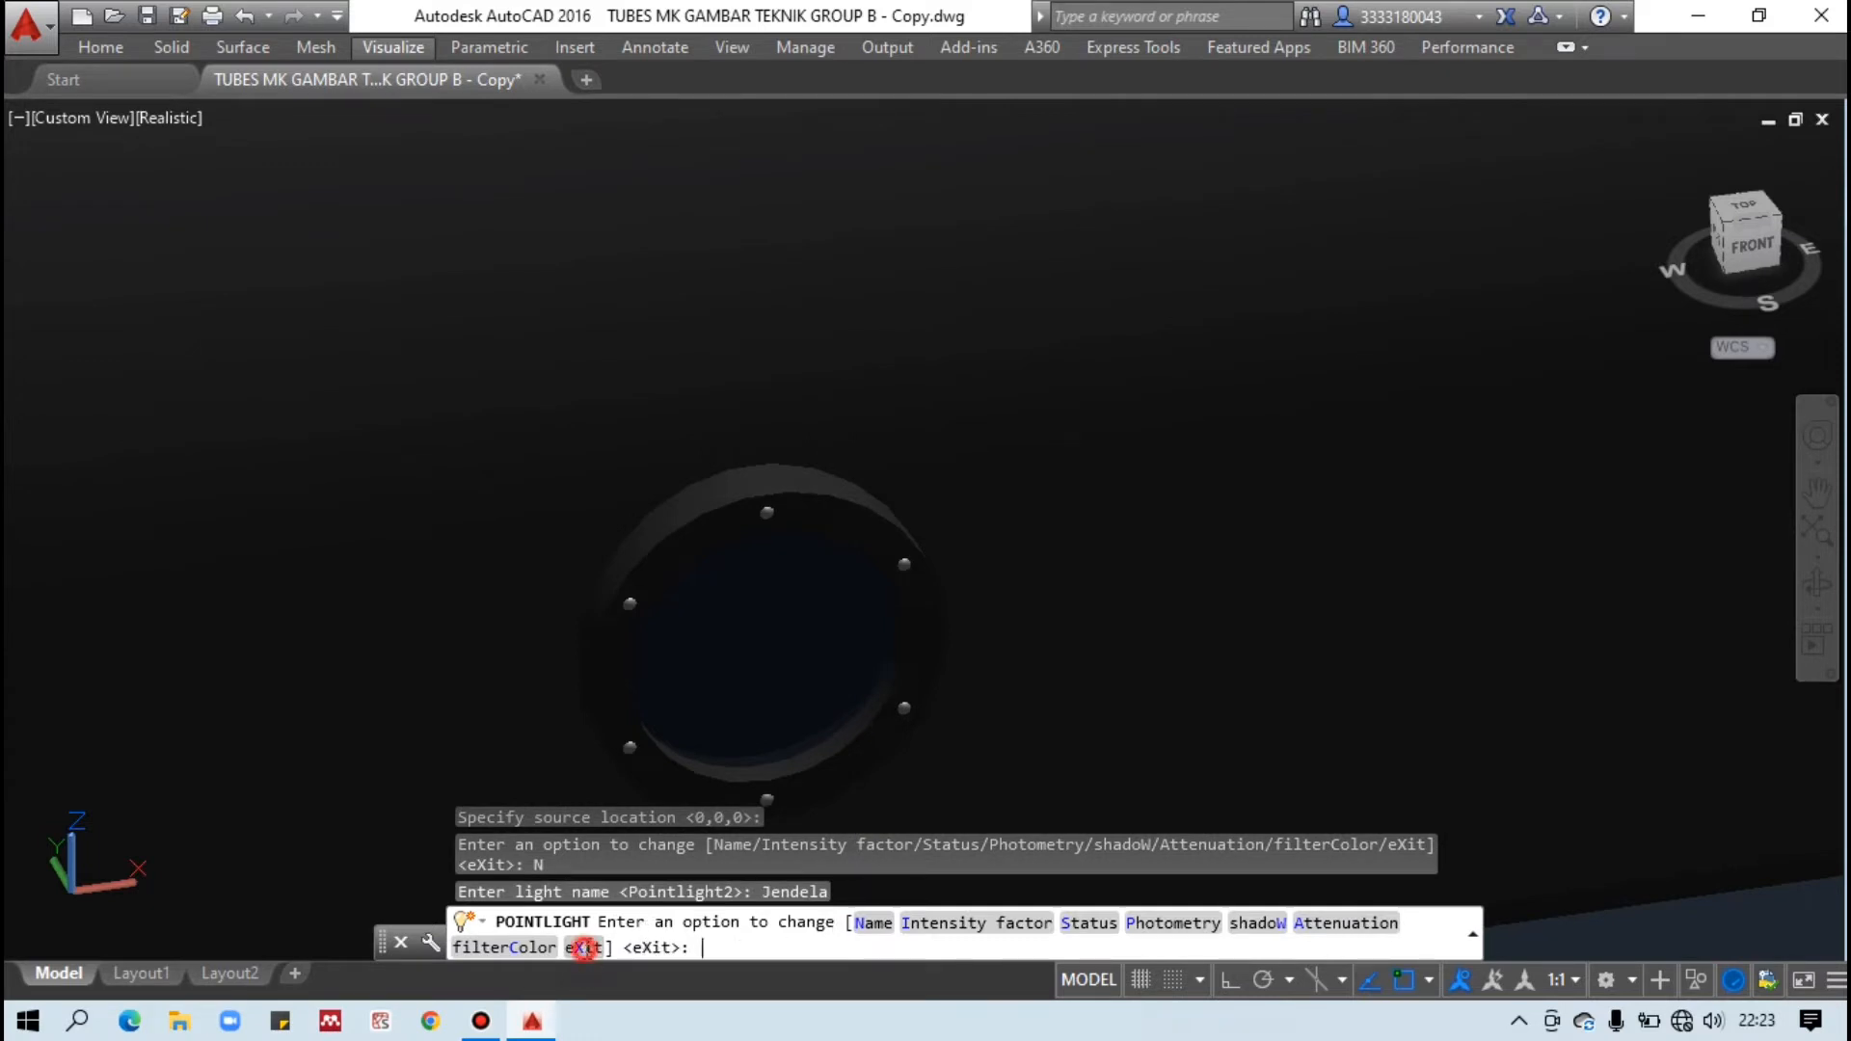
pyautogui.click(584, 947)
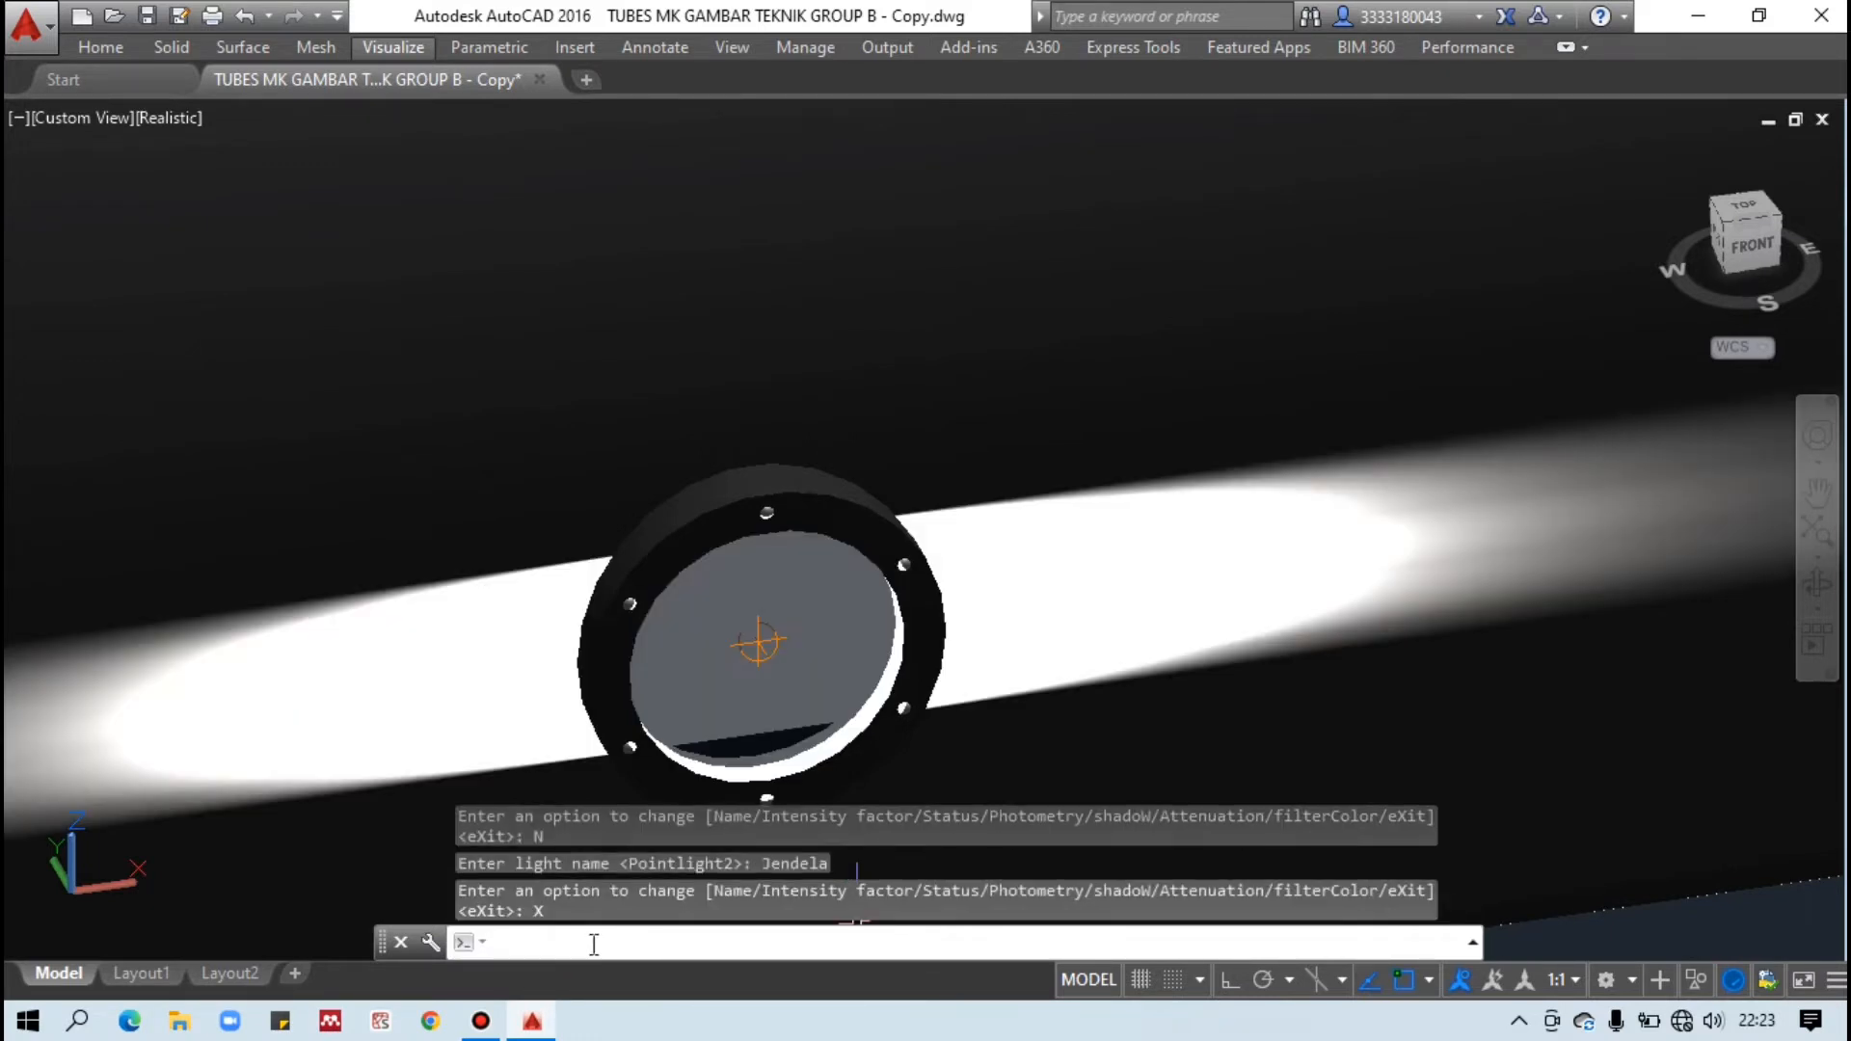
pyautogui.scroll(-2, 740, 689)
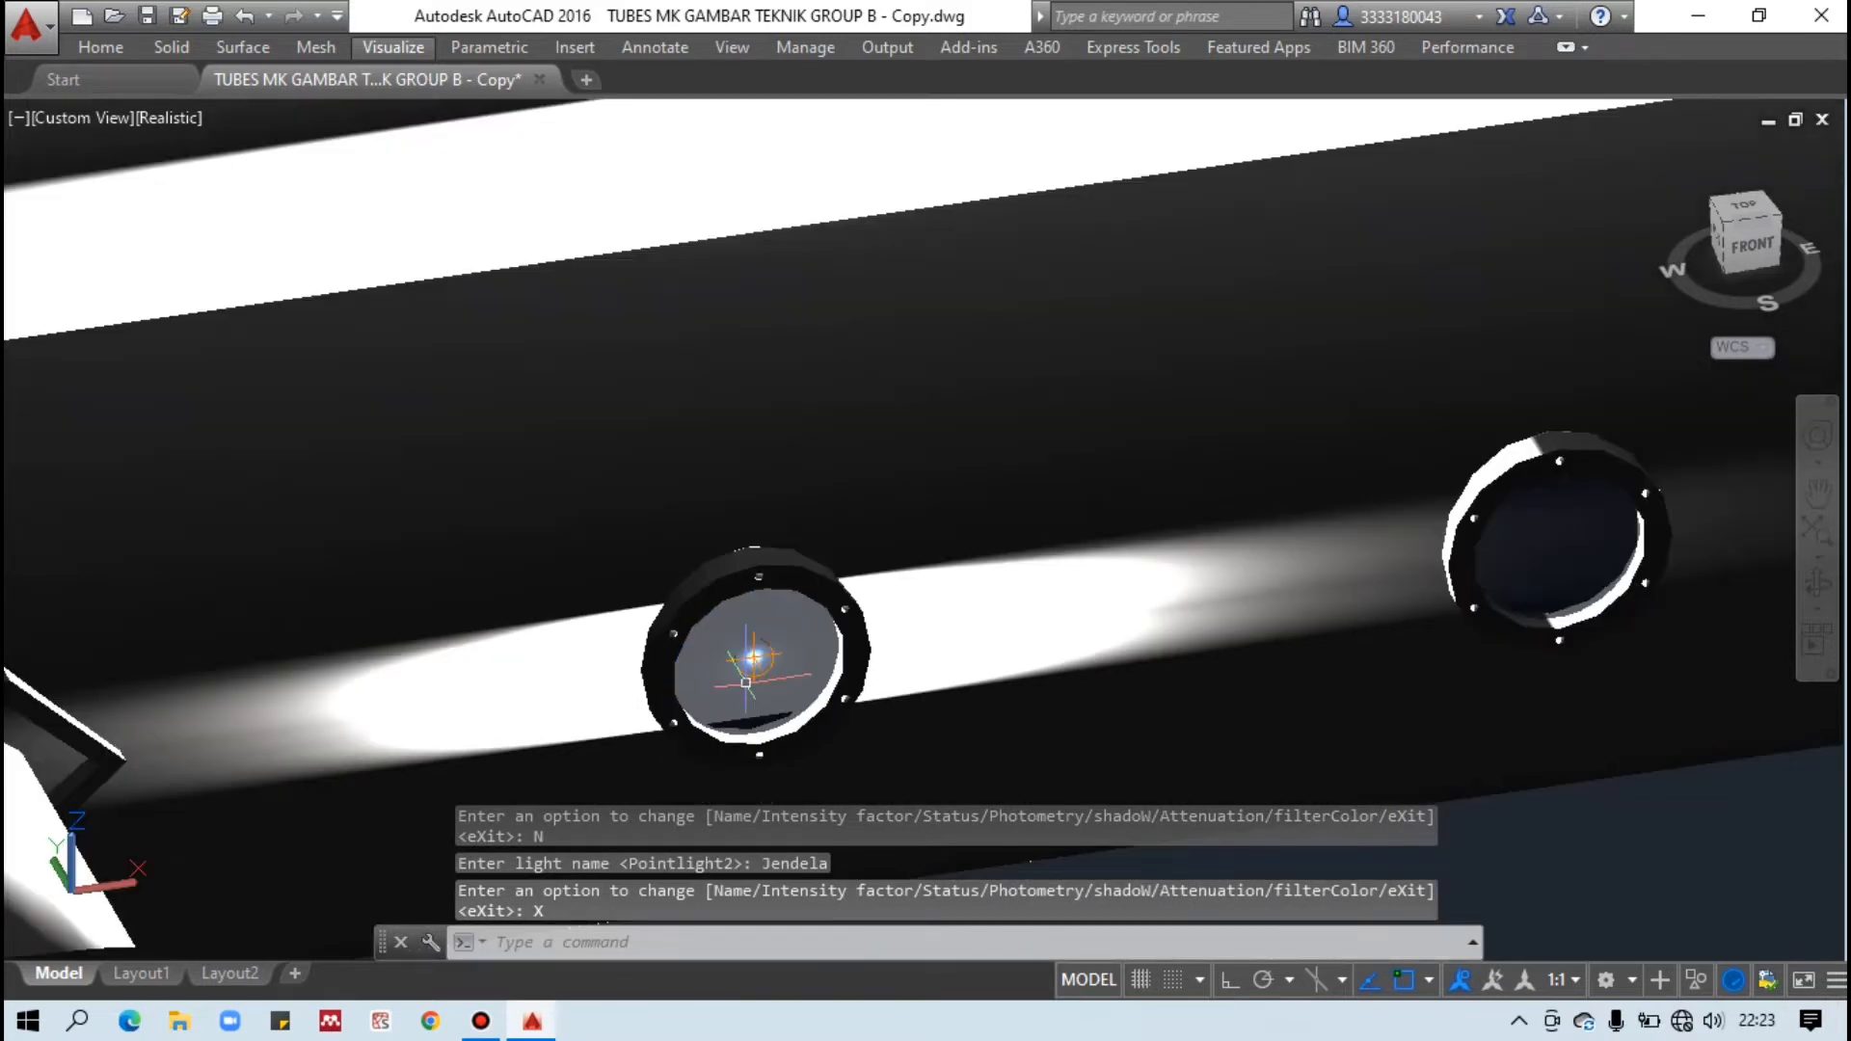
pyautogui.scroll(-4, 675, 665)
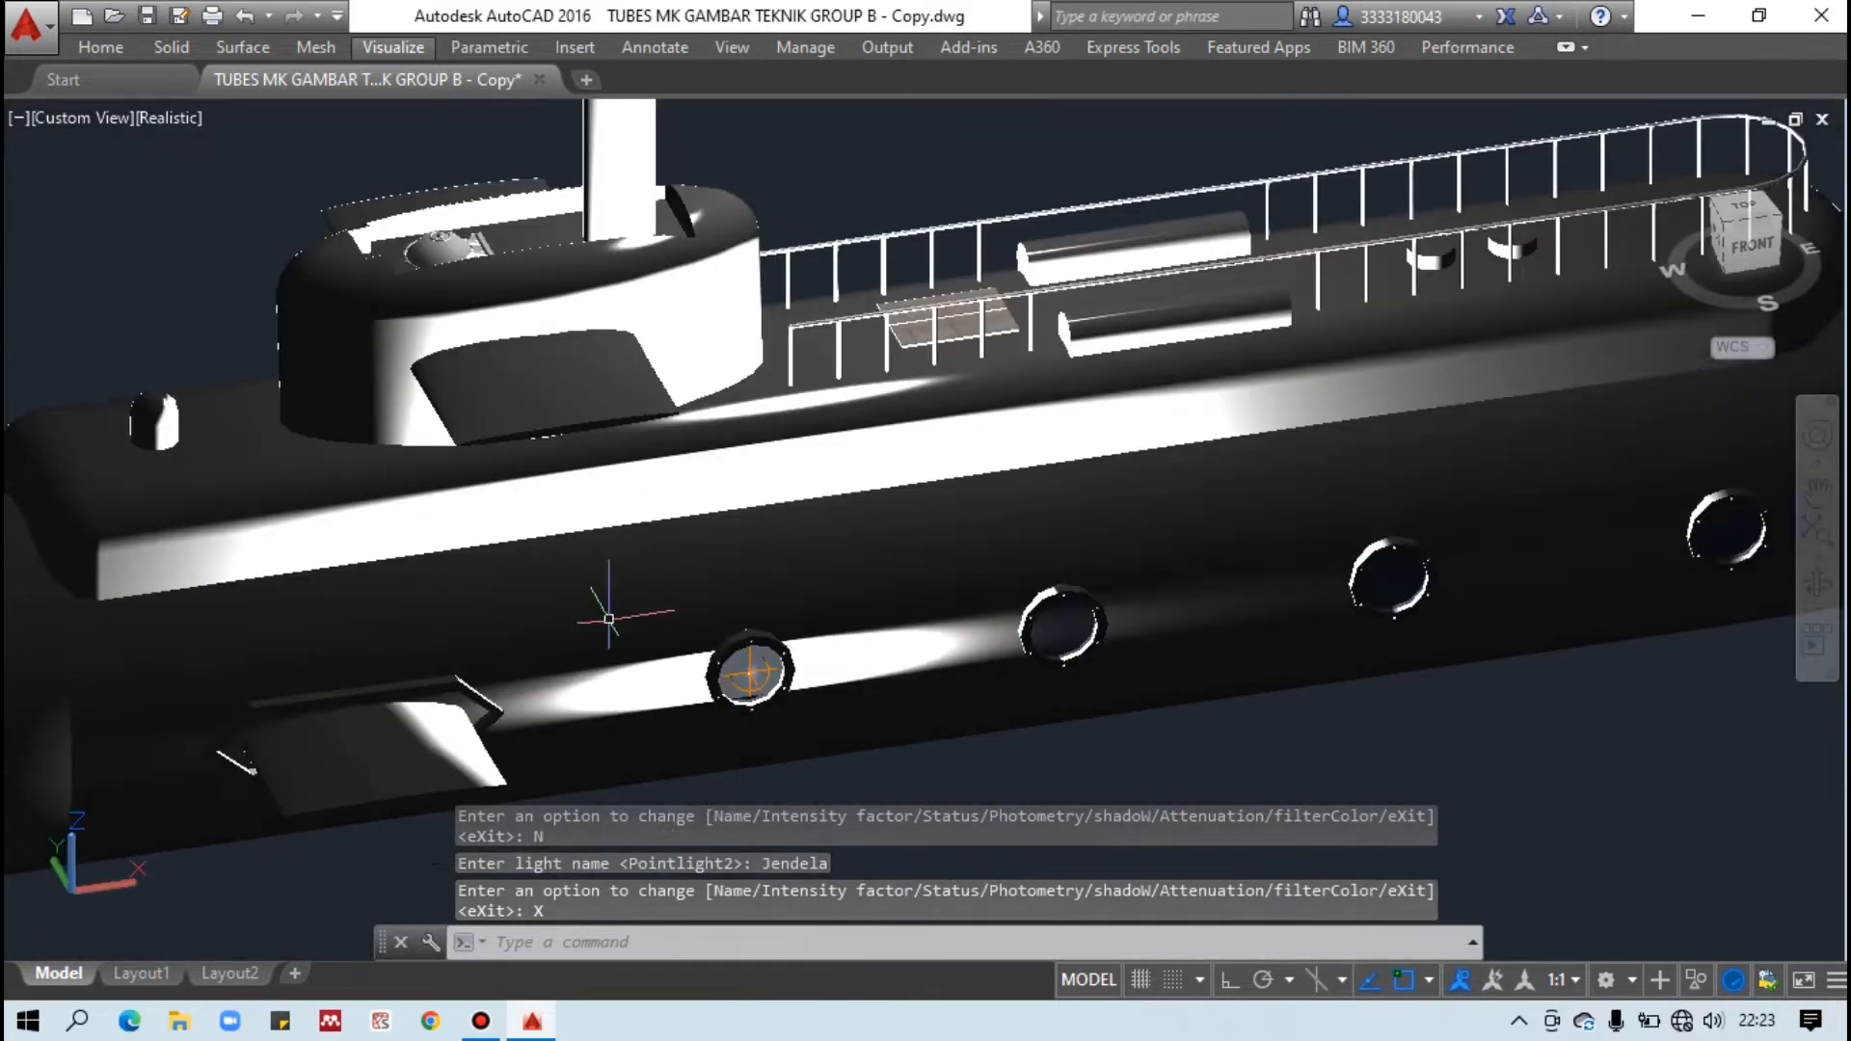
pyautogui.scroll(5, 655, 668)
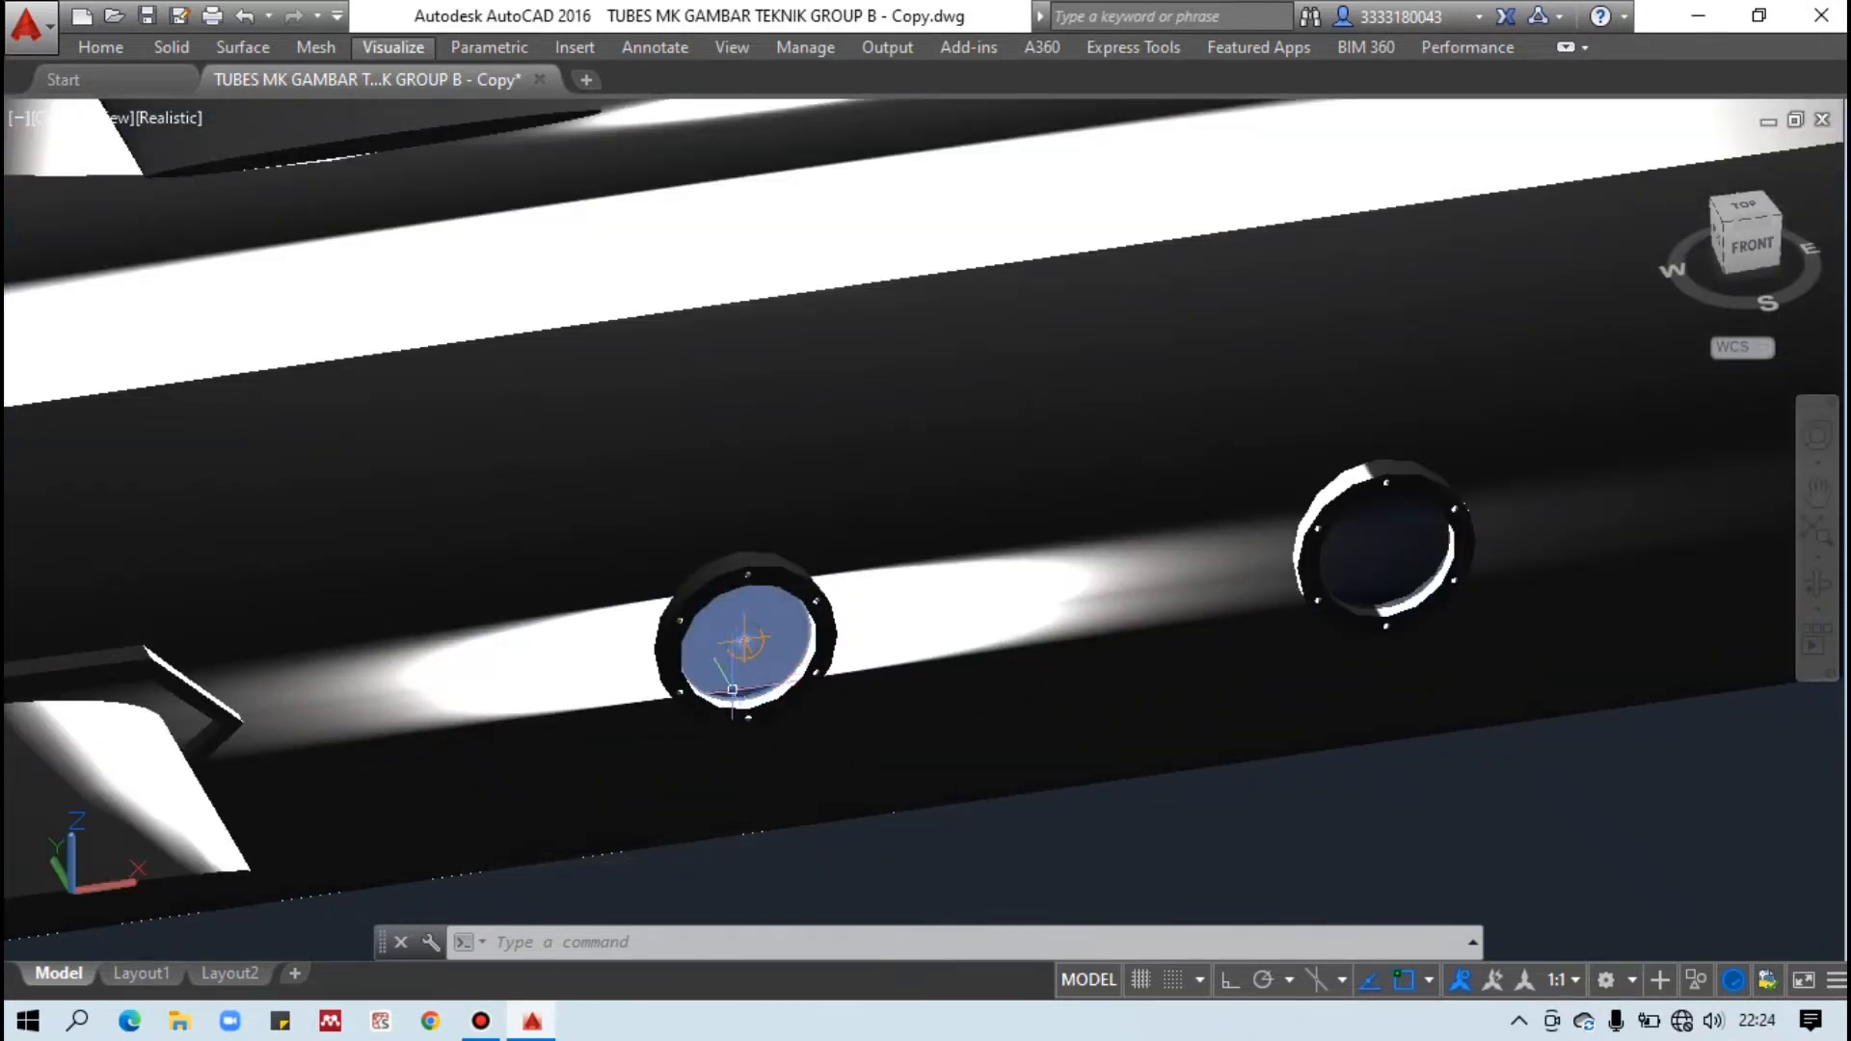
pyautogui.click(753, 690)
pyautogui.write('X')
pyautogui.press('Return')
pyautogui.press('Escape')
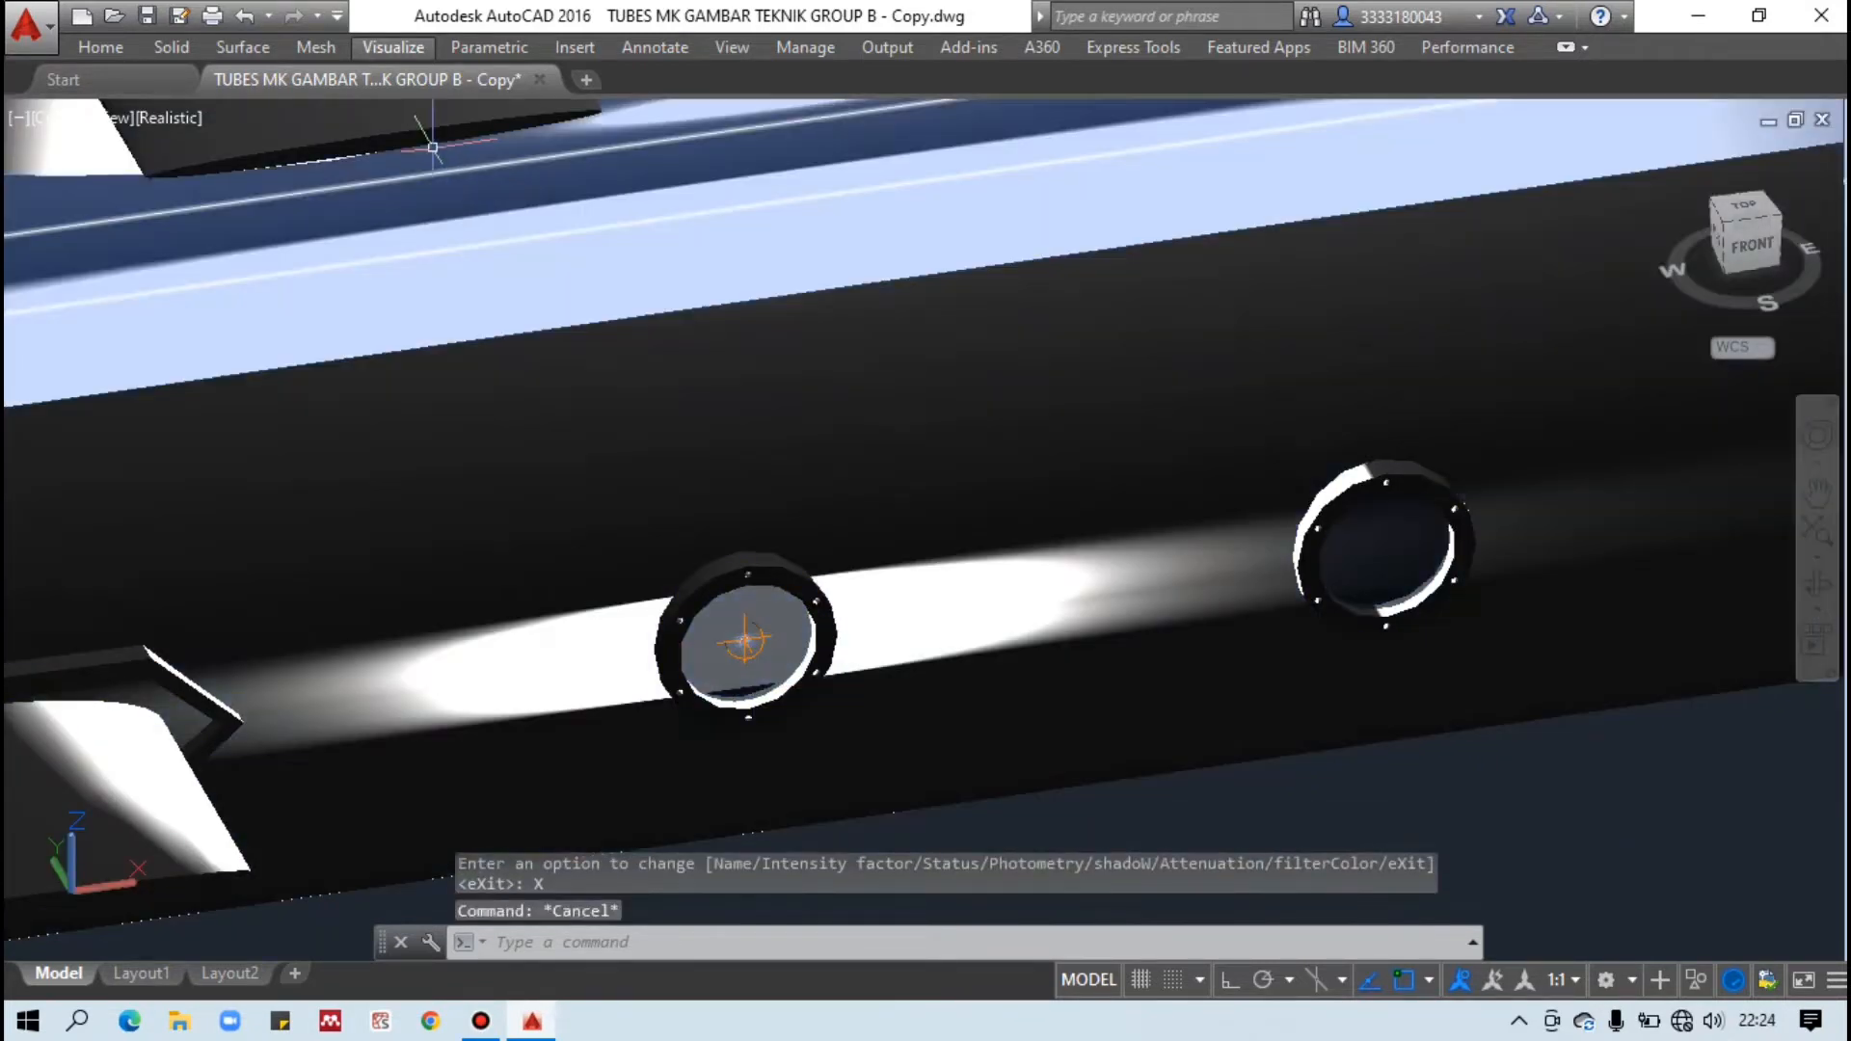
# Open the properties of Jendela from the list of lights in the model and set its filter color to Blue.
pyautogui.click(380, 51)
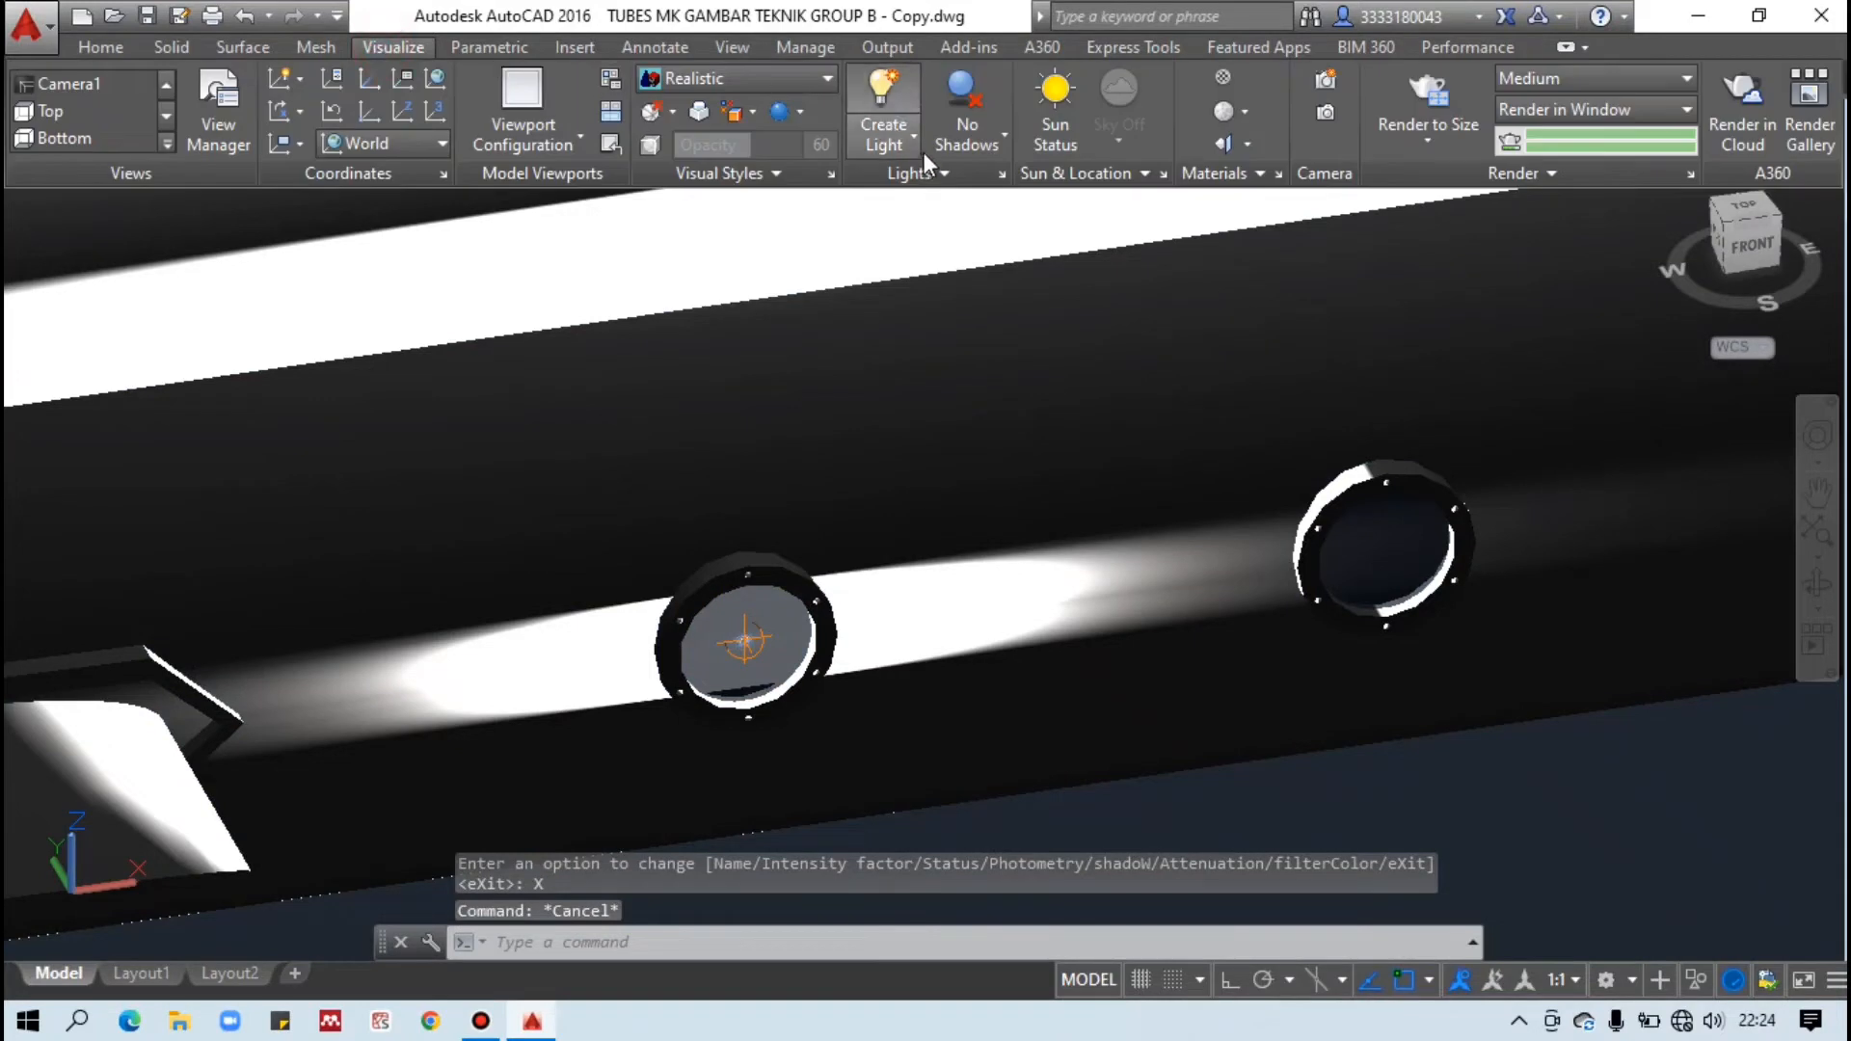
pyautogui.click(1002, 174)
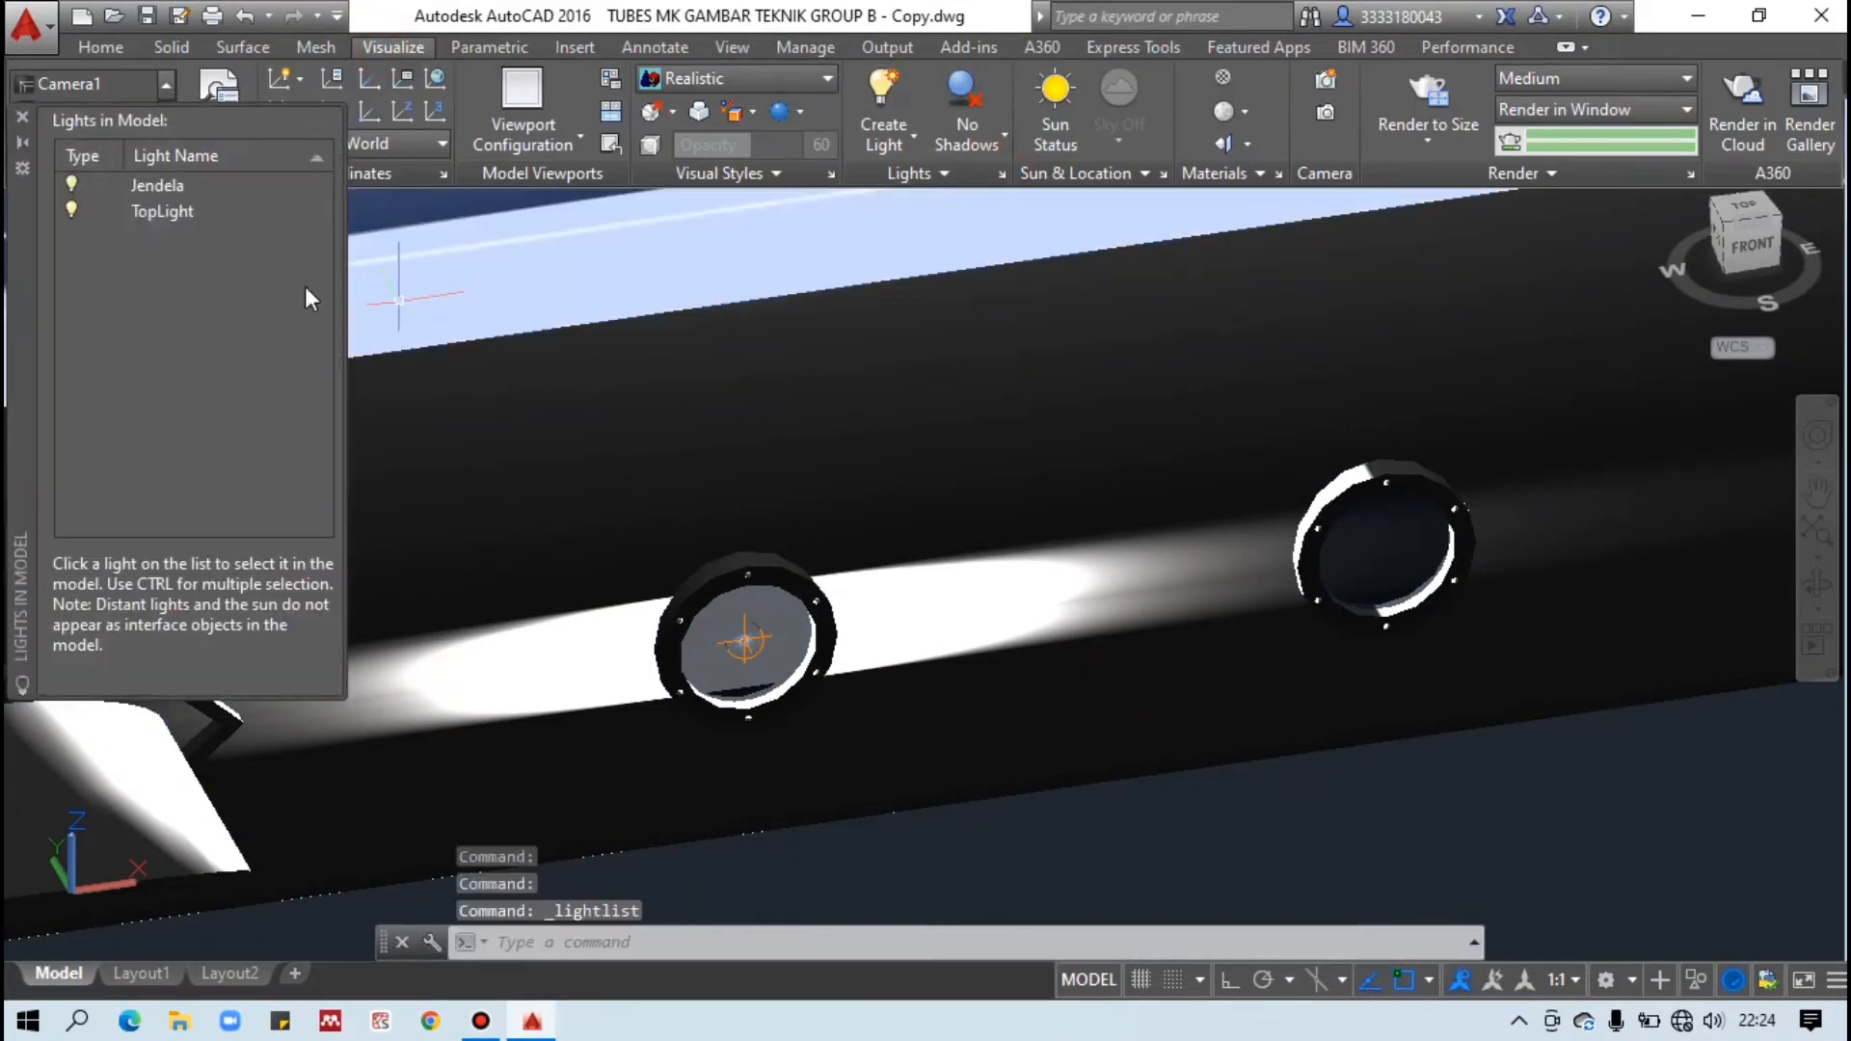
pyautogui.click(184, 186)
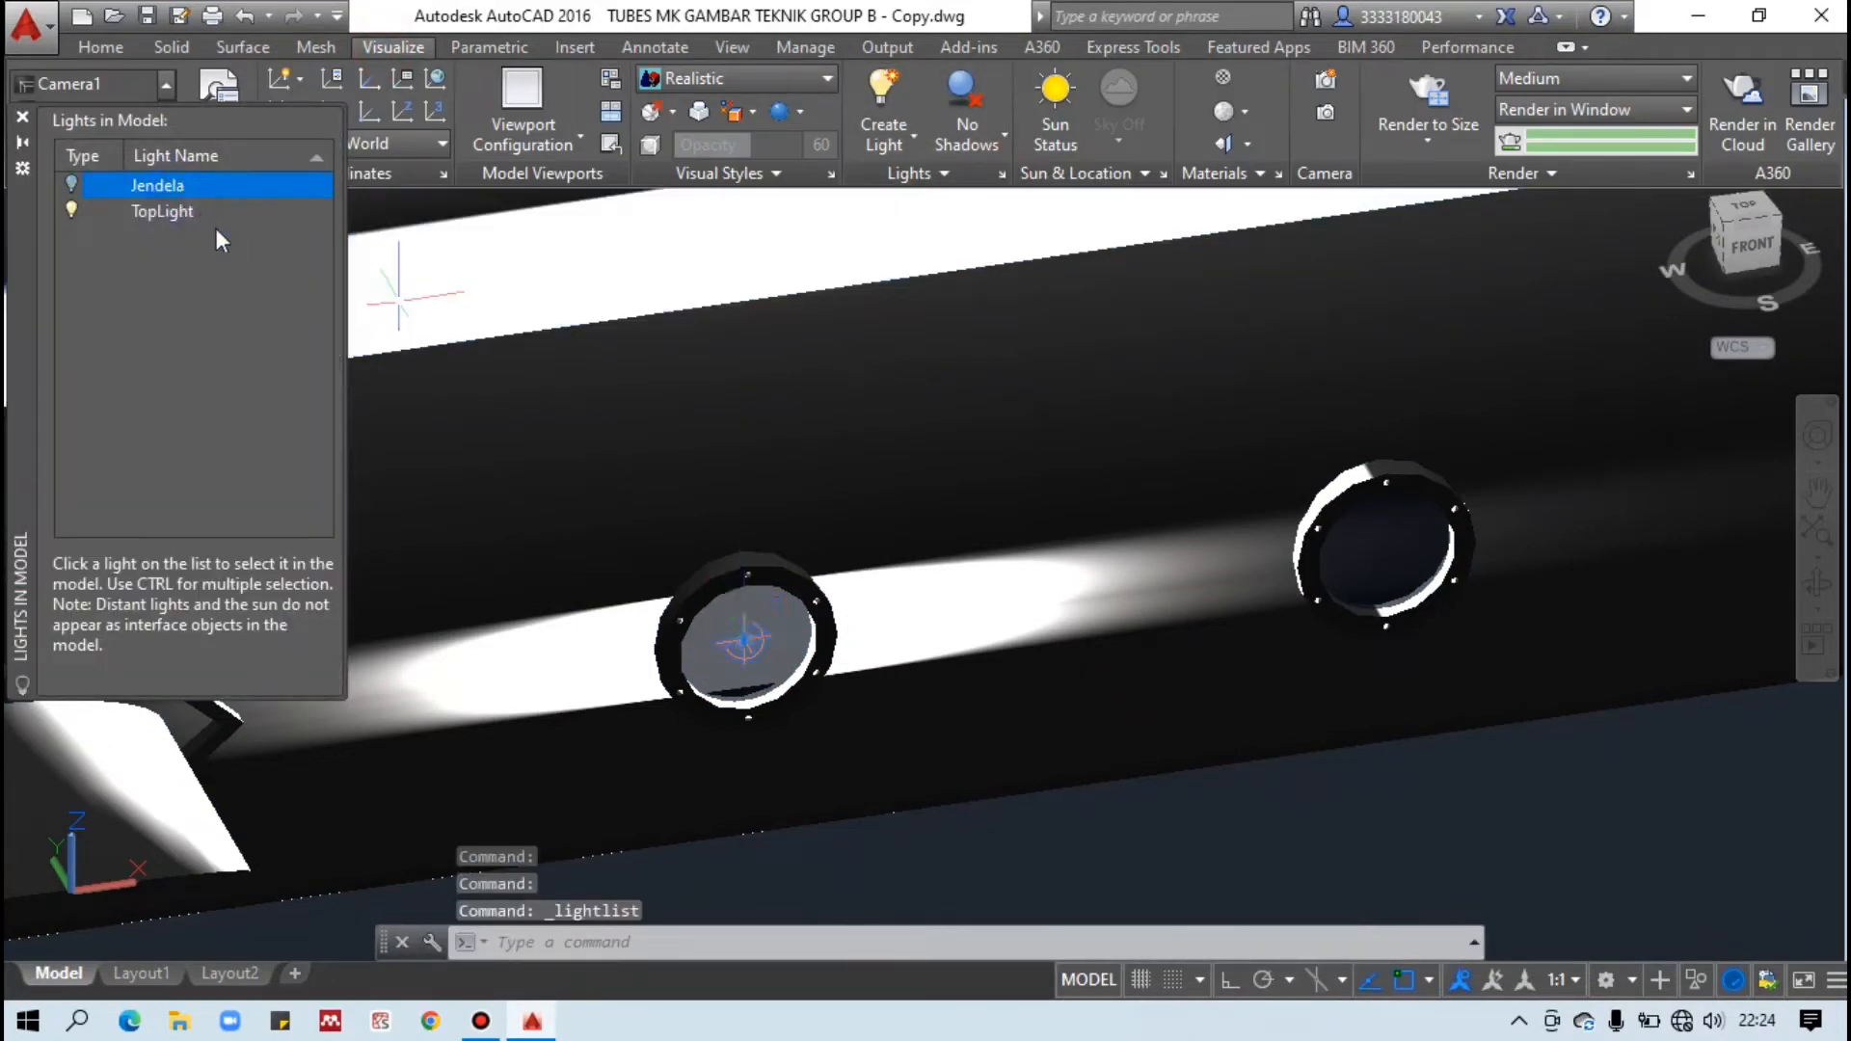
pyautogui.rightClick(217, 188)
pyautogui.click(237, 237)
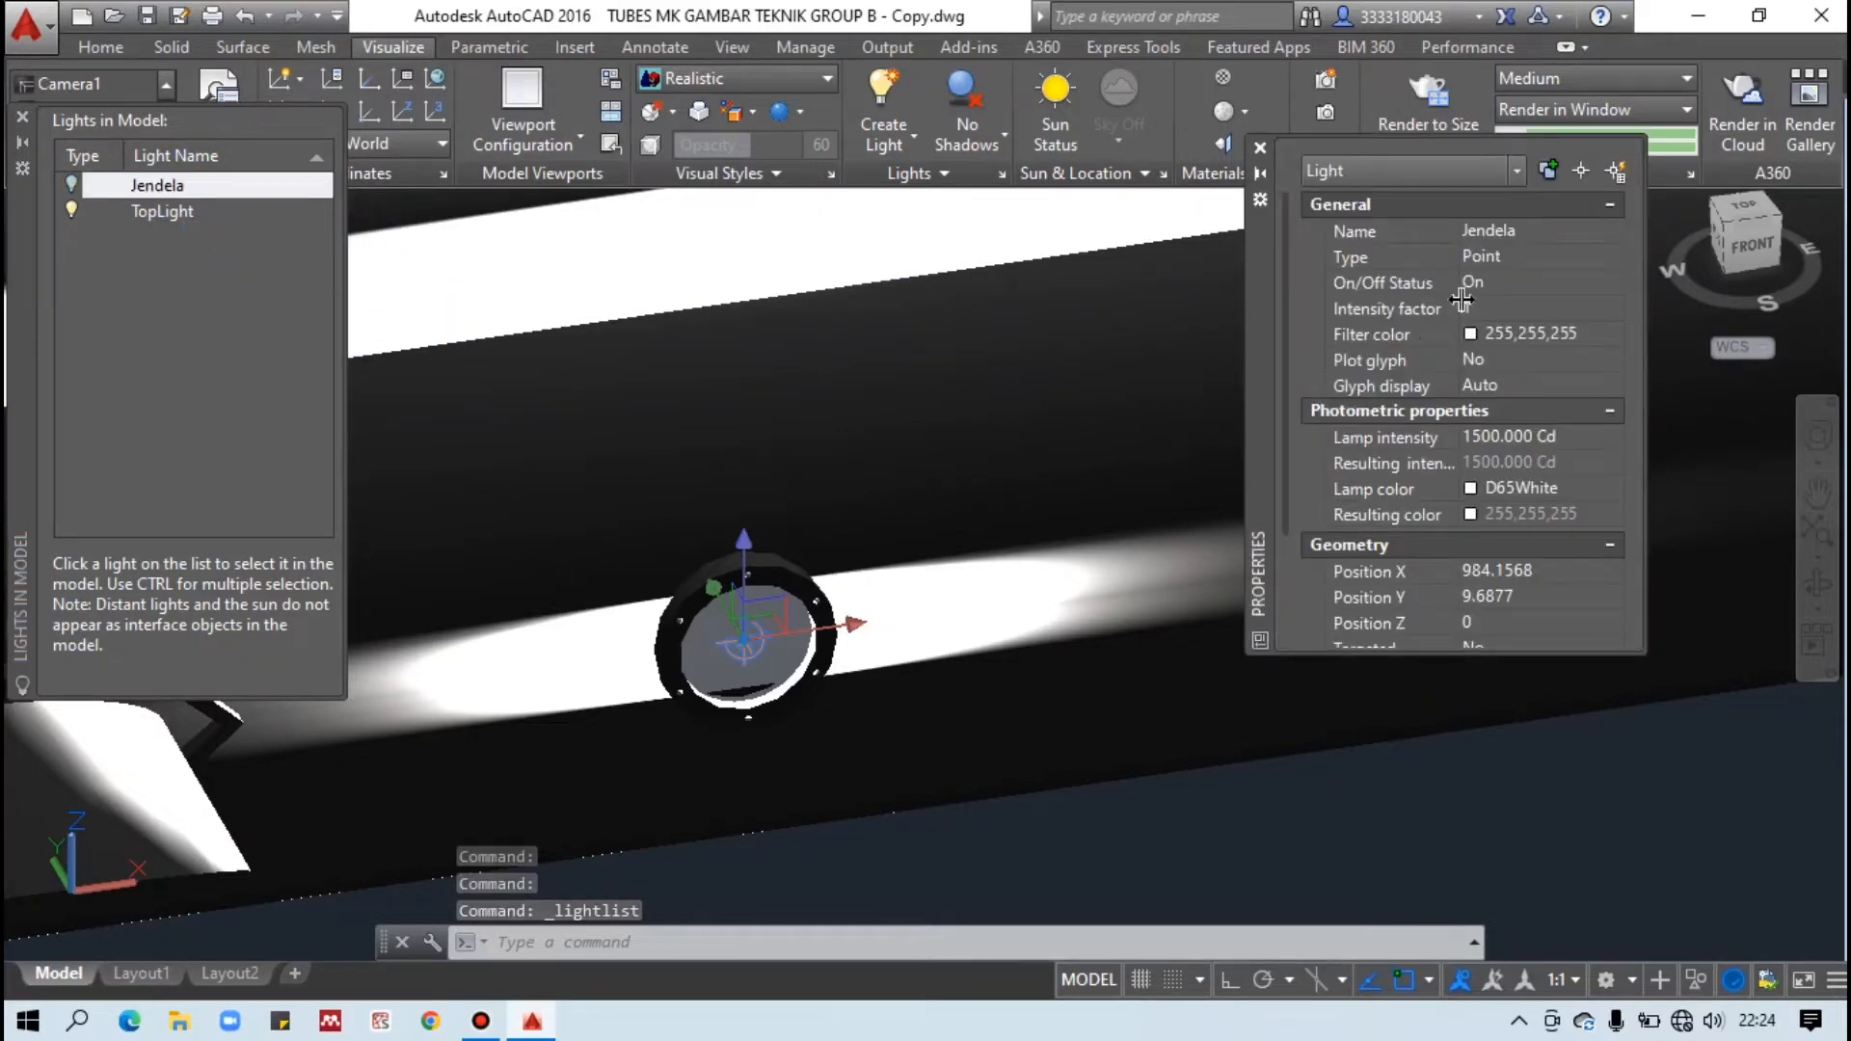
pyautogui.click(1523, 333)
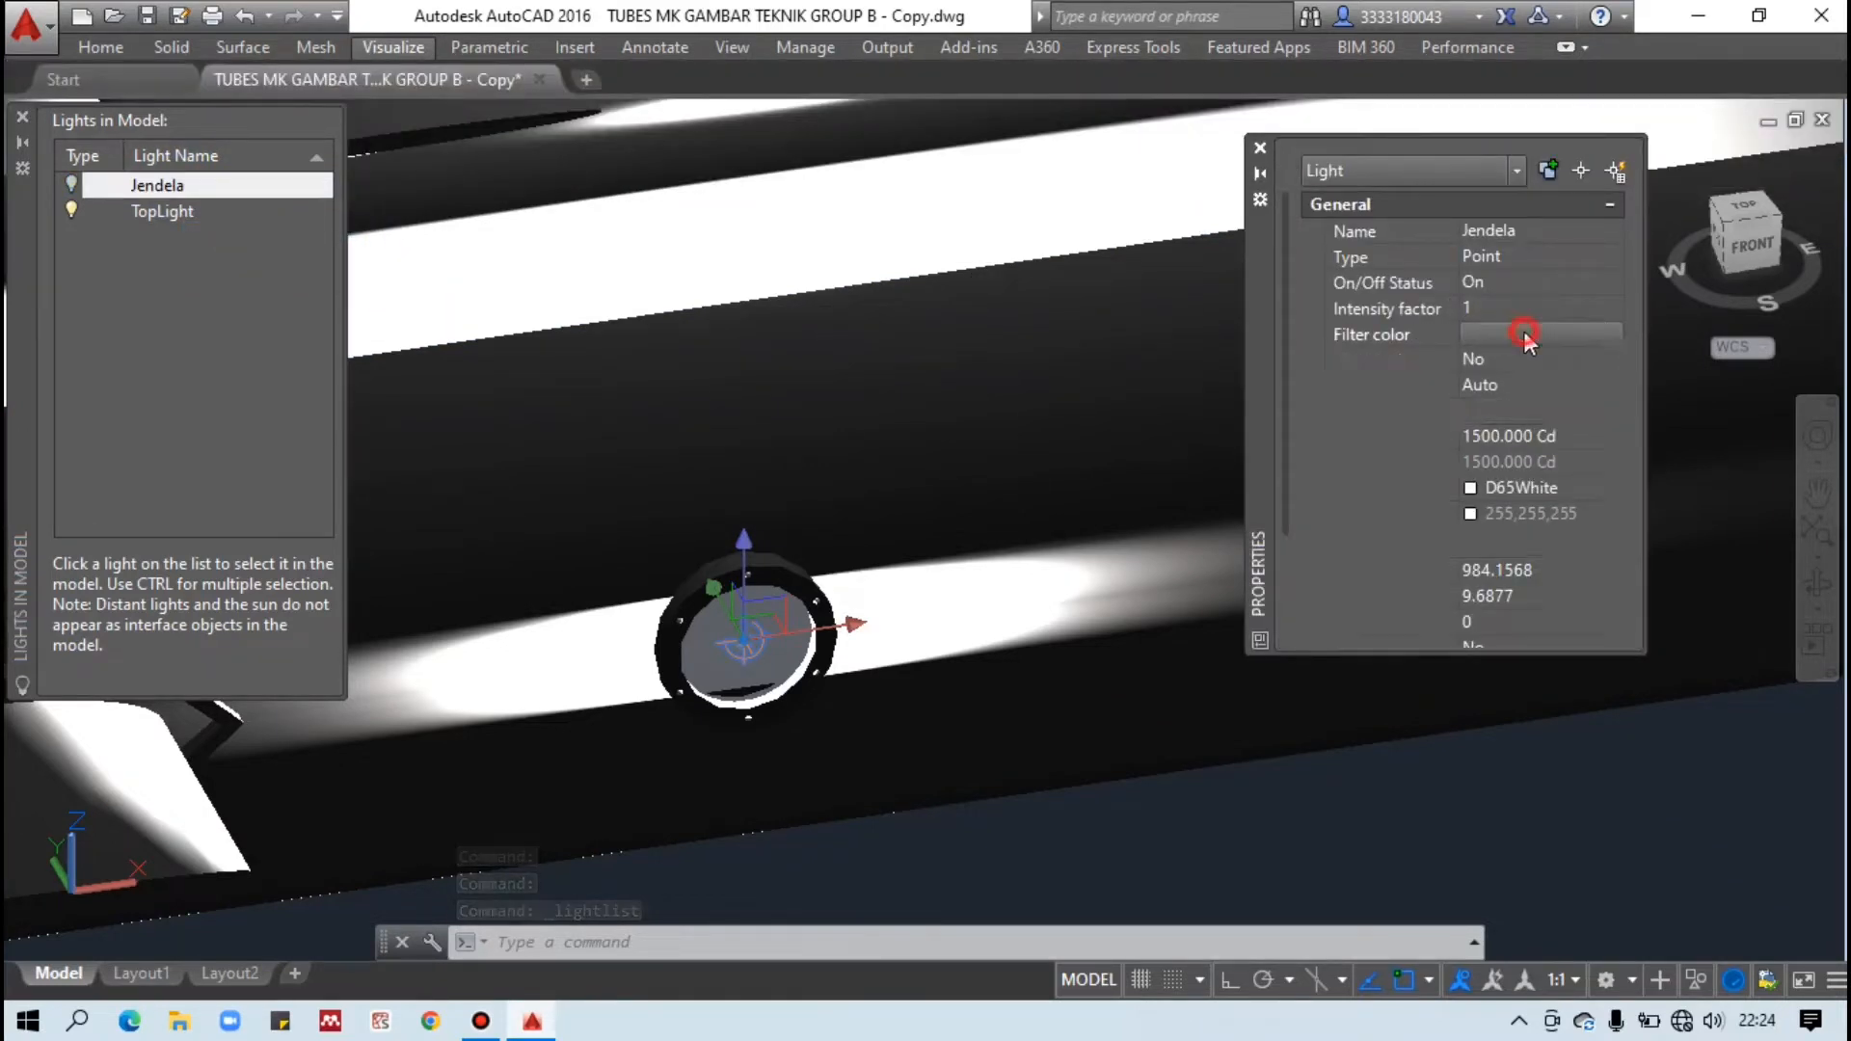
pyautogui.click(1611, 333)
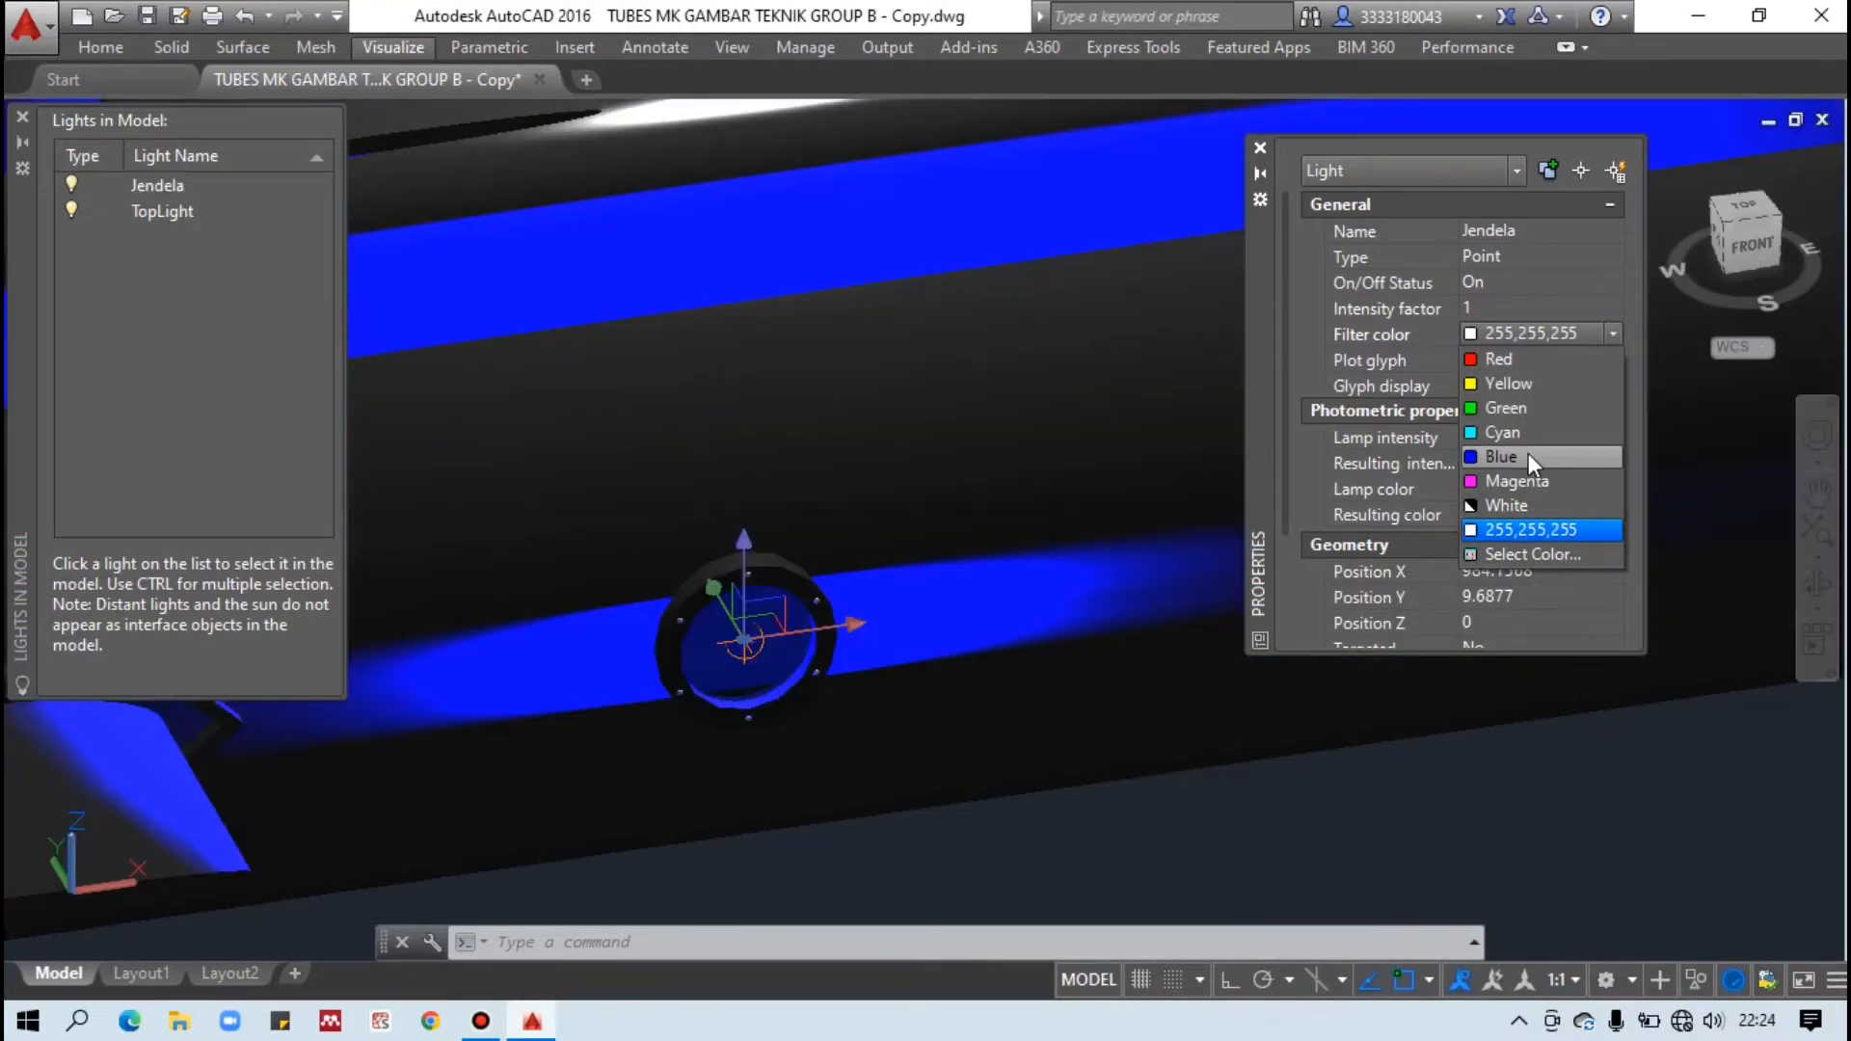
pyautogui.click(1529, 455)
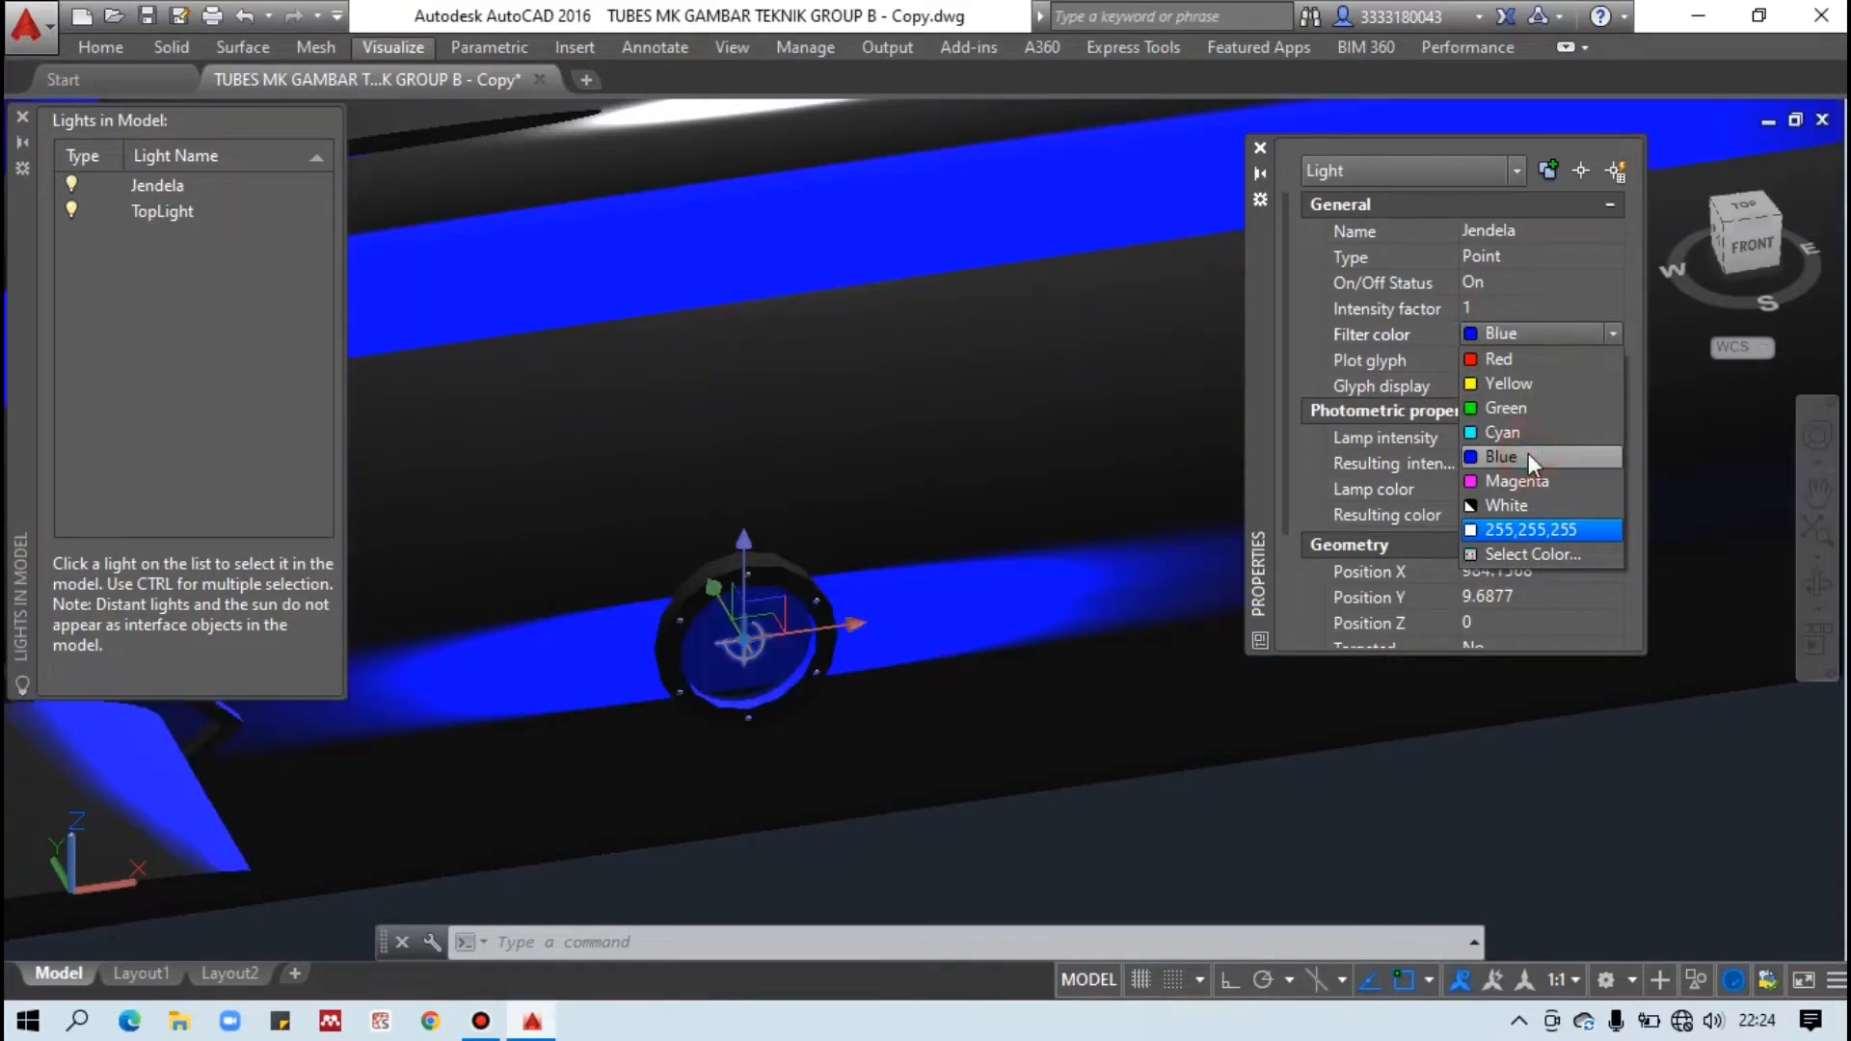
# Set the intensity factor of the Jendela light to 0.1, and reduce it further to 0.001.
pyautogui.click(1486, 307)
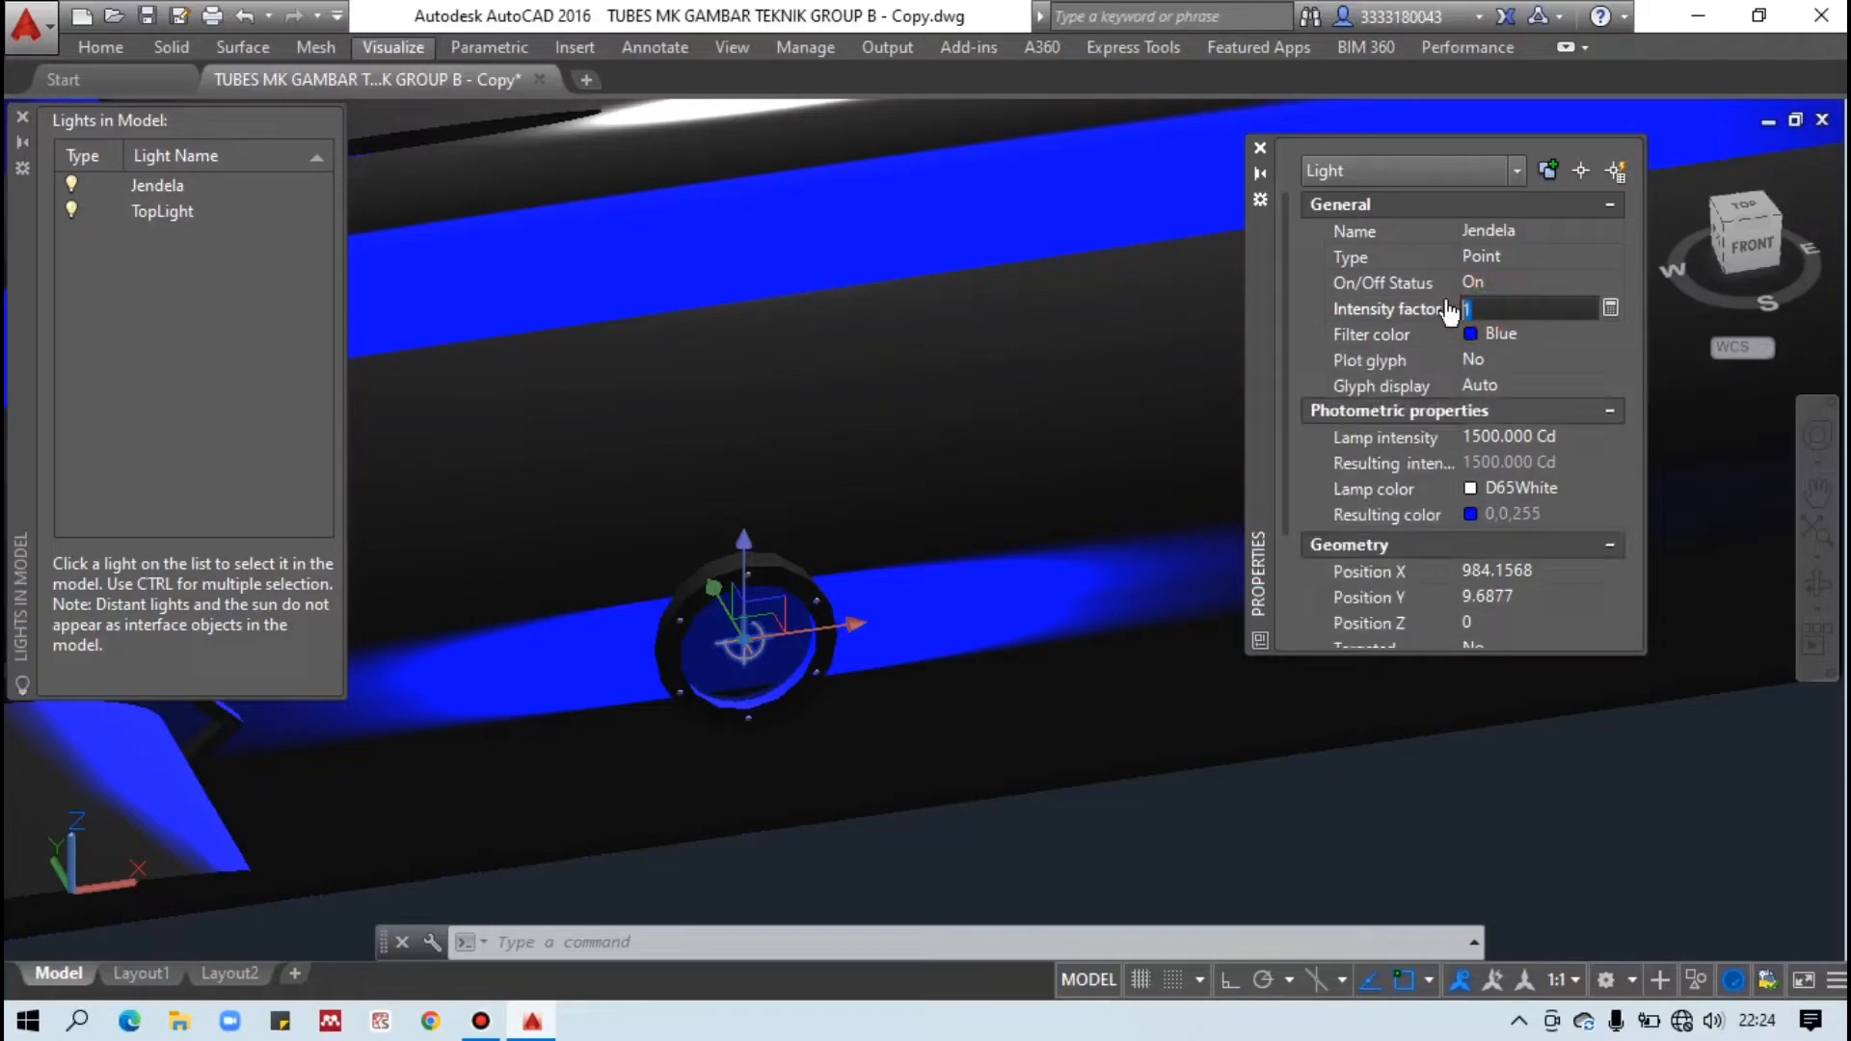
pyautogui.write('0.')
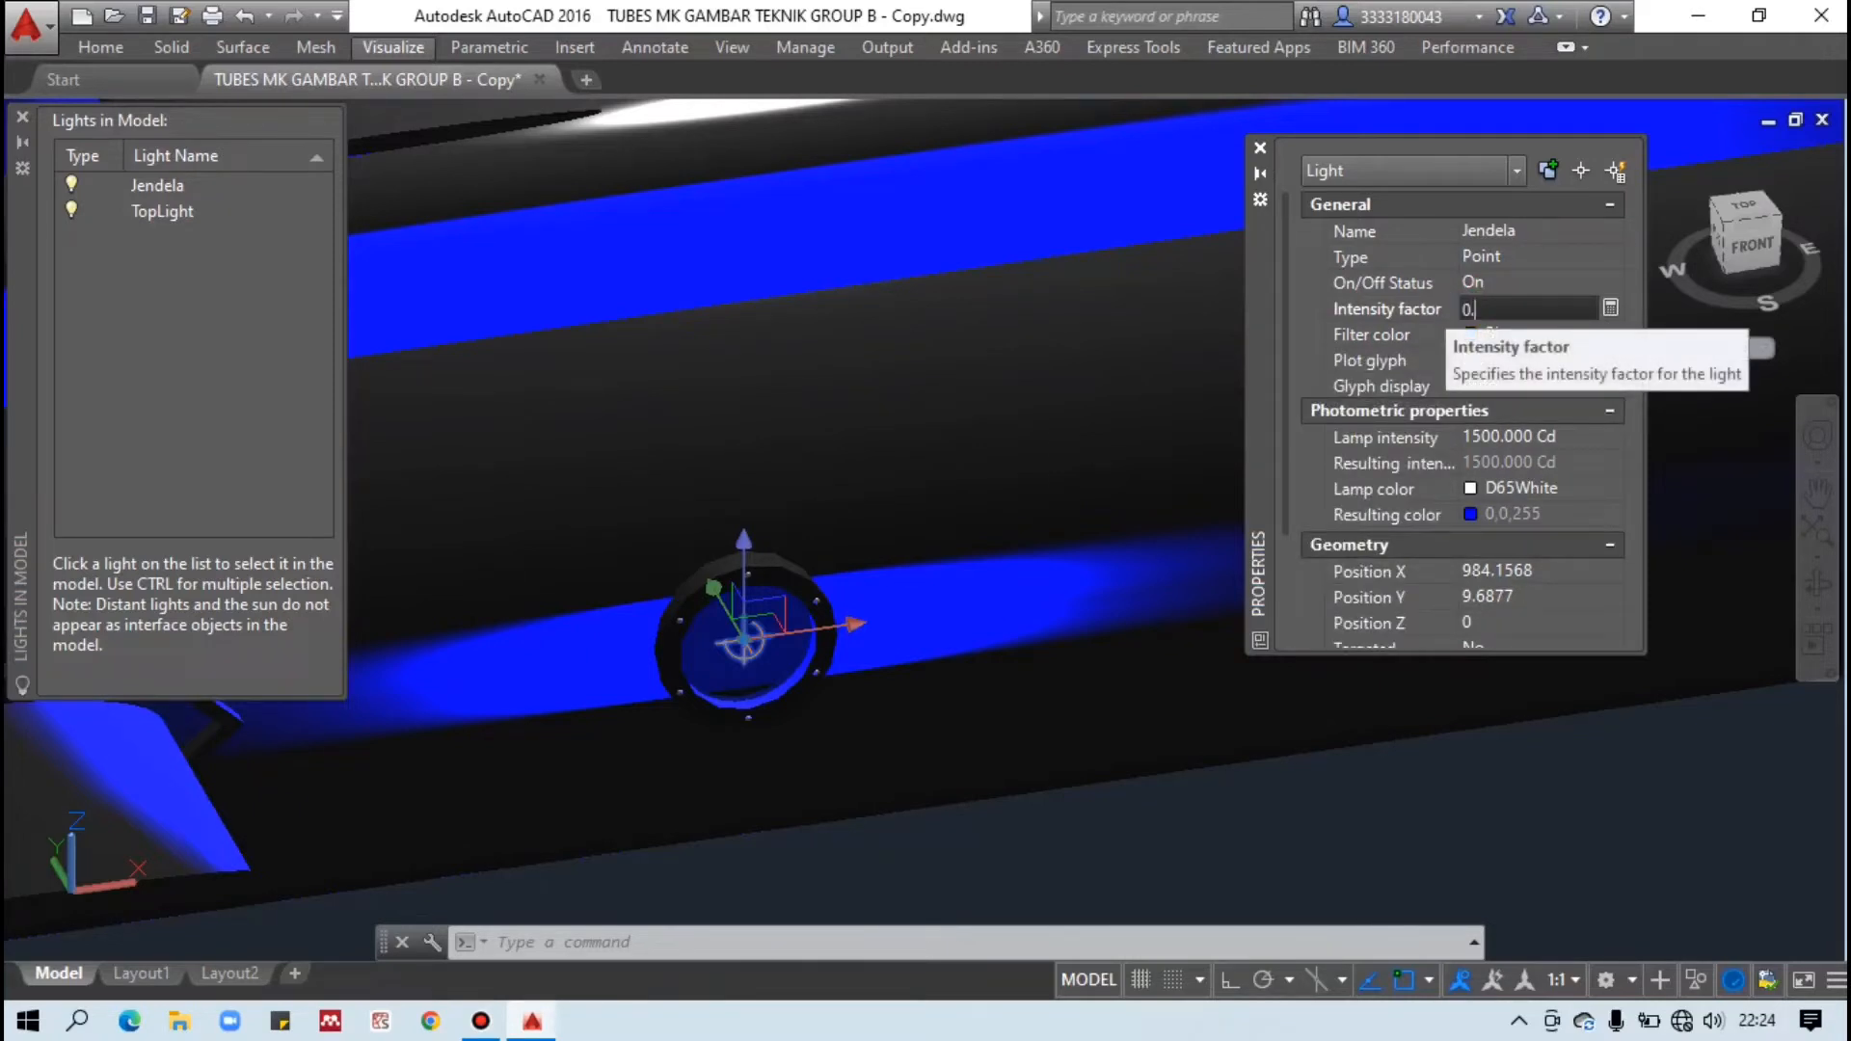
pyautogui.write('1')
pyautogui.press('Return')
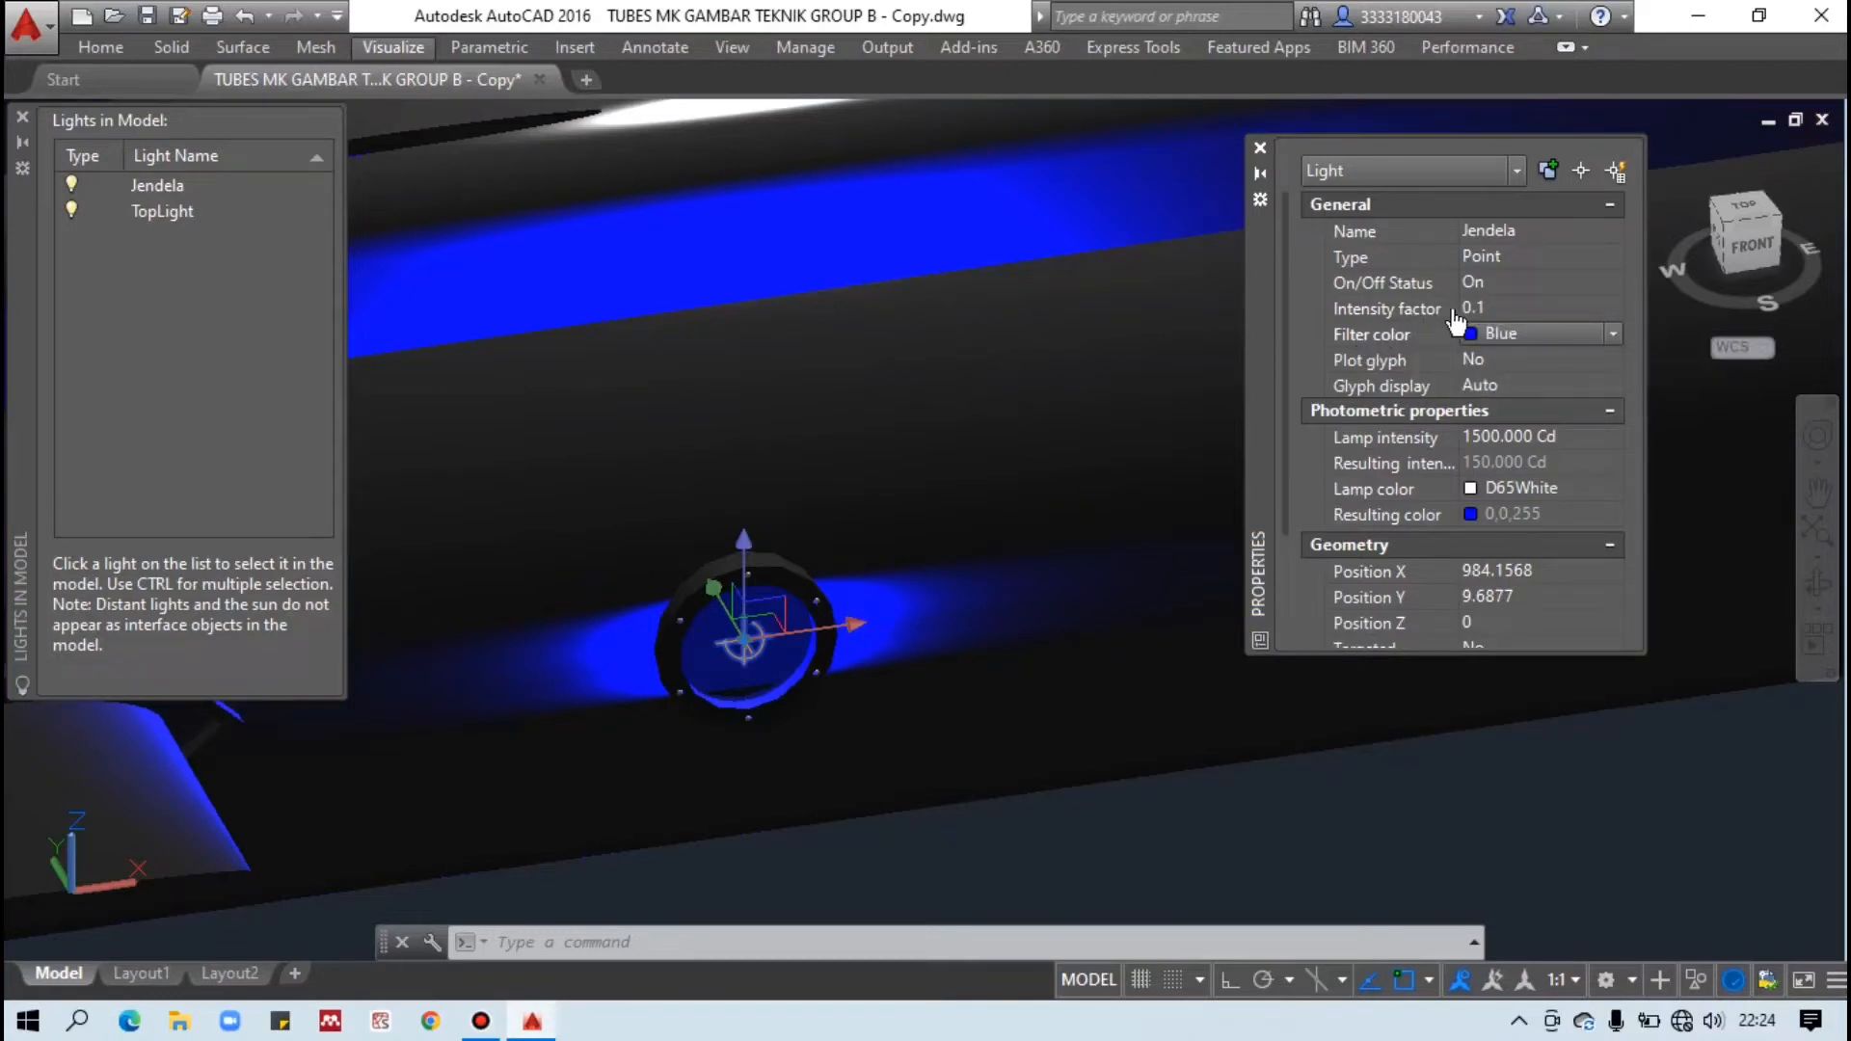
pyautogui.click(1502, 308)
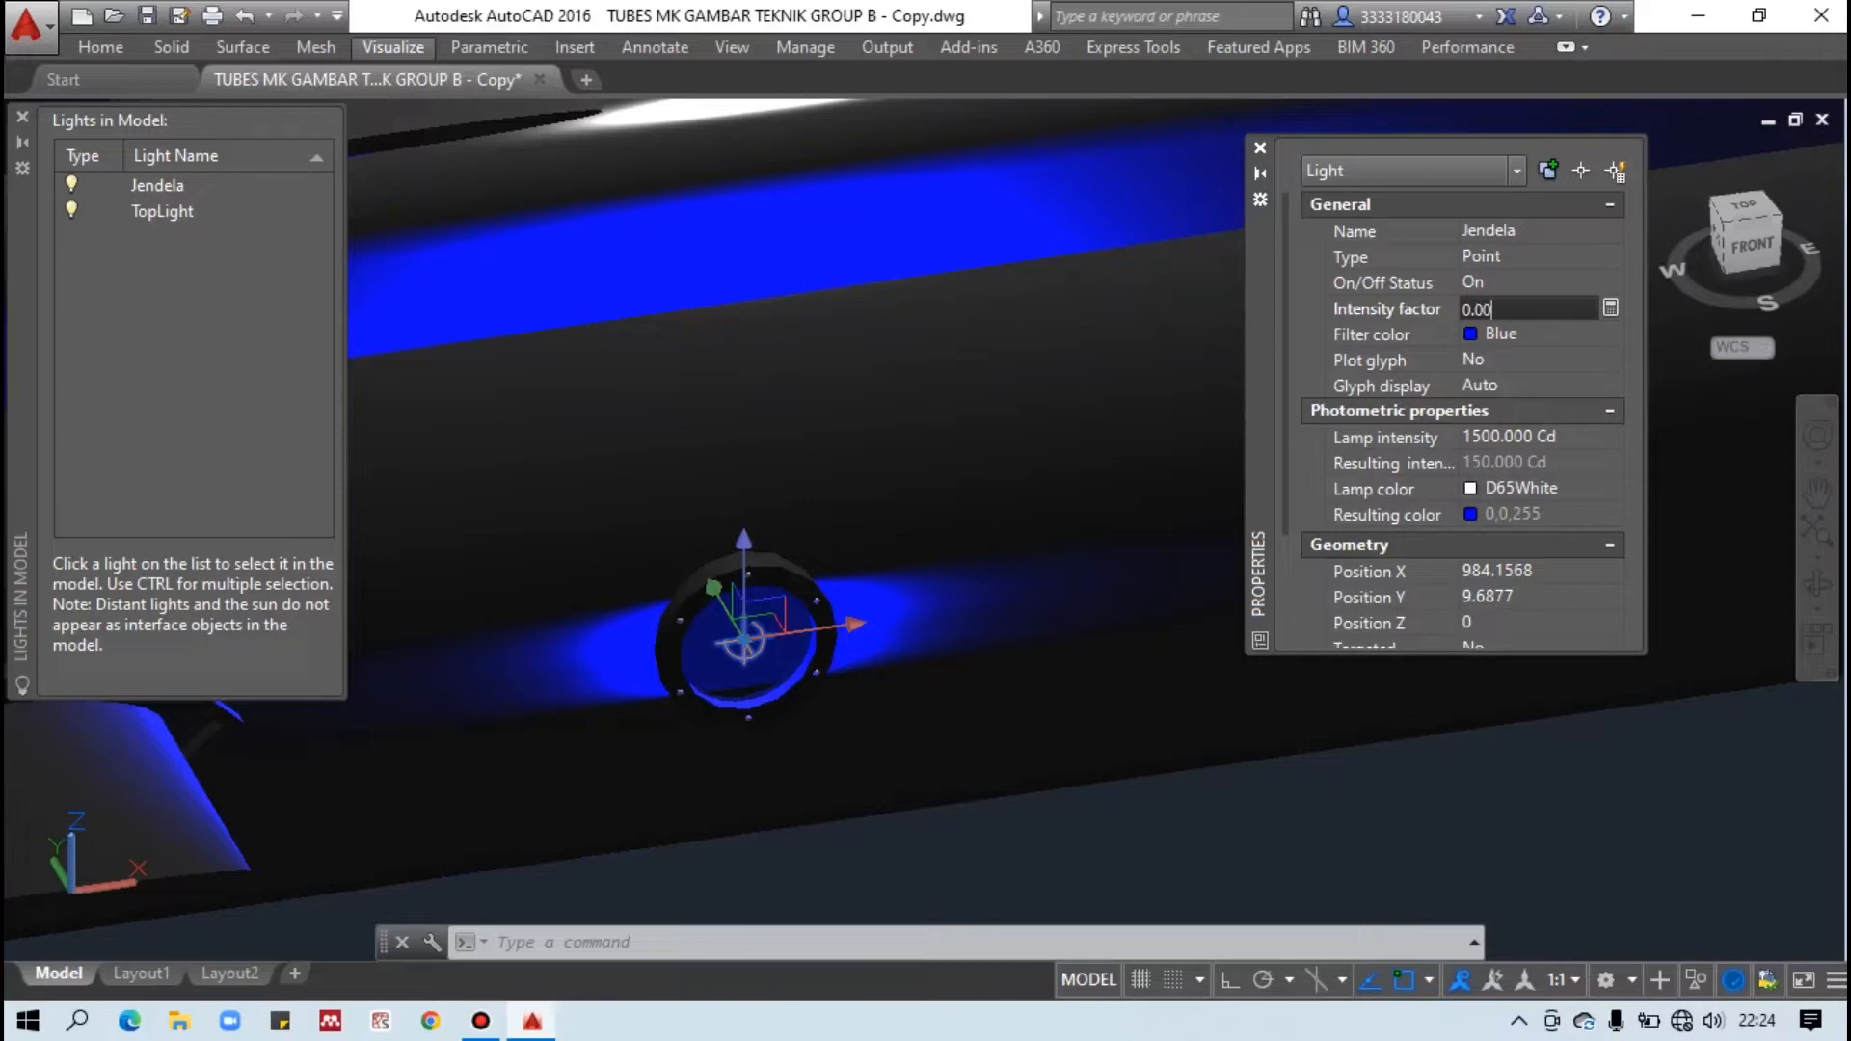
pyautogui.press('Return')
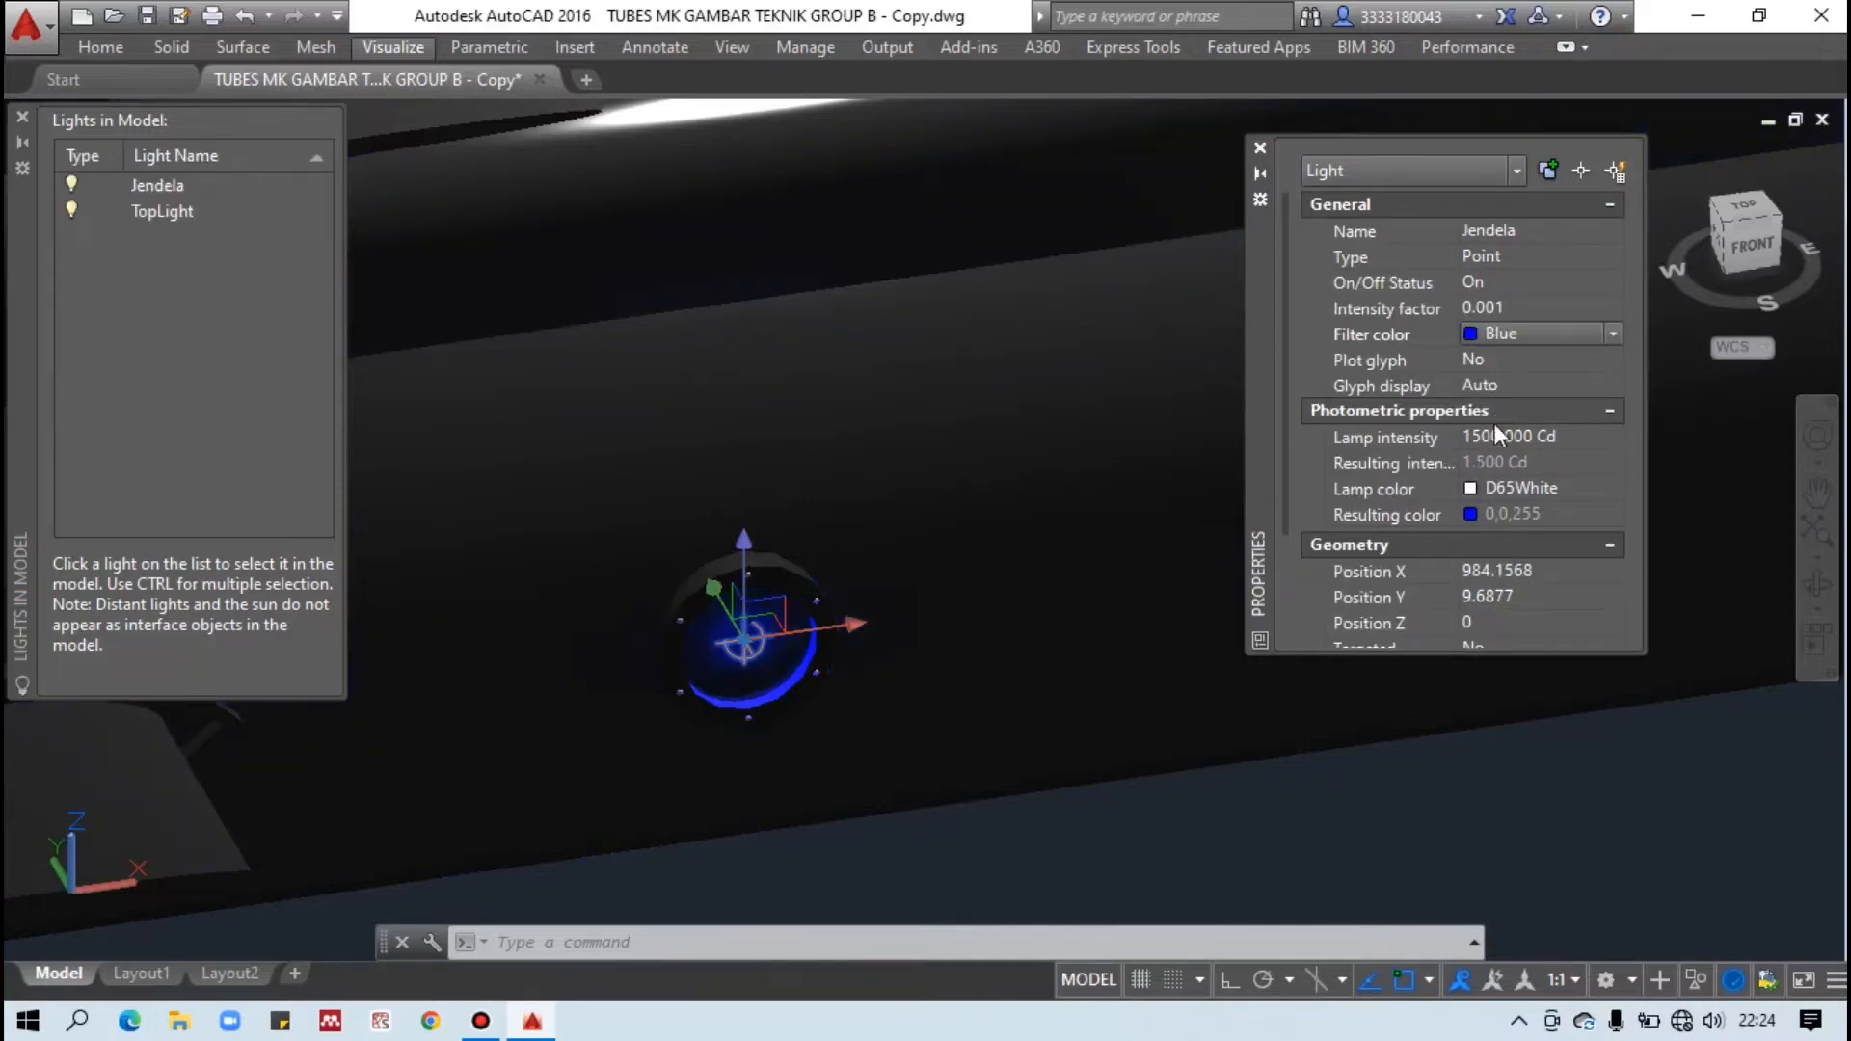
# Set the lamp intensity of the Jendela light to 200 Cd.
pyautogui.click(1494, 439)
pyautogui.moveTo(1494, 439); pyautogui.dragTo(1457, 442)
pyautogui.write('20')
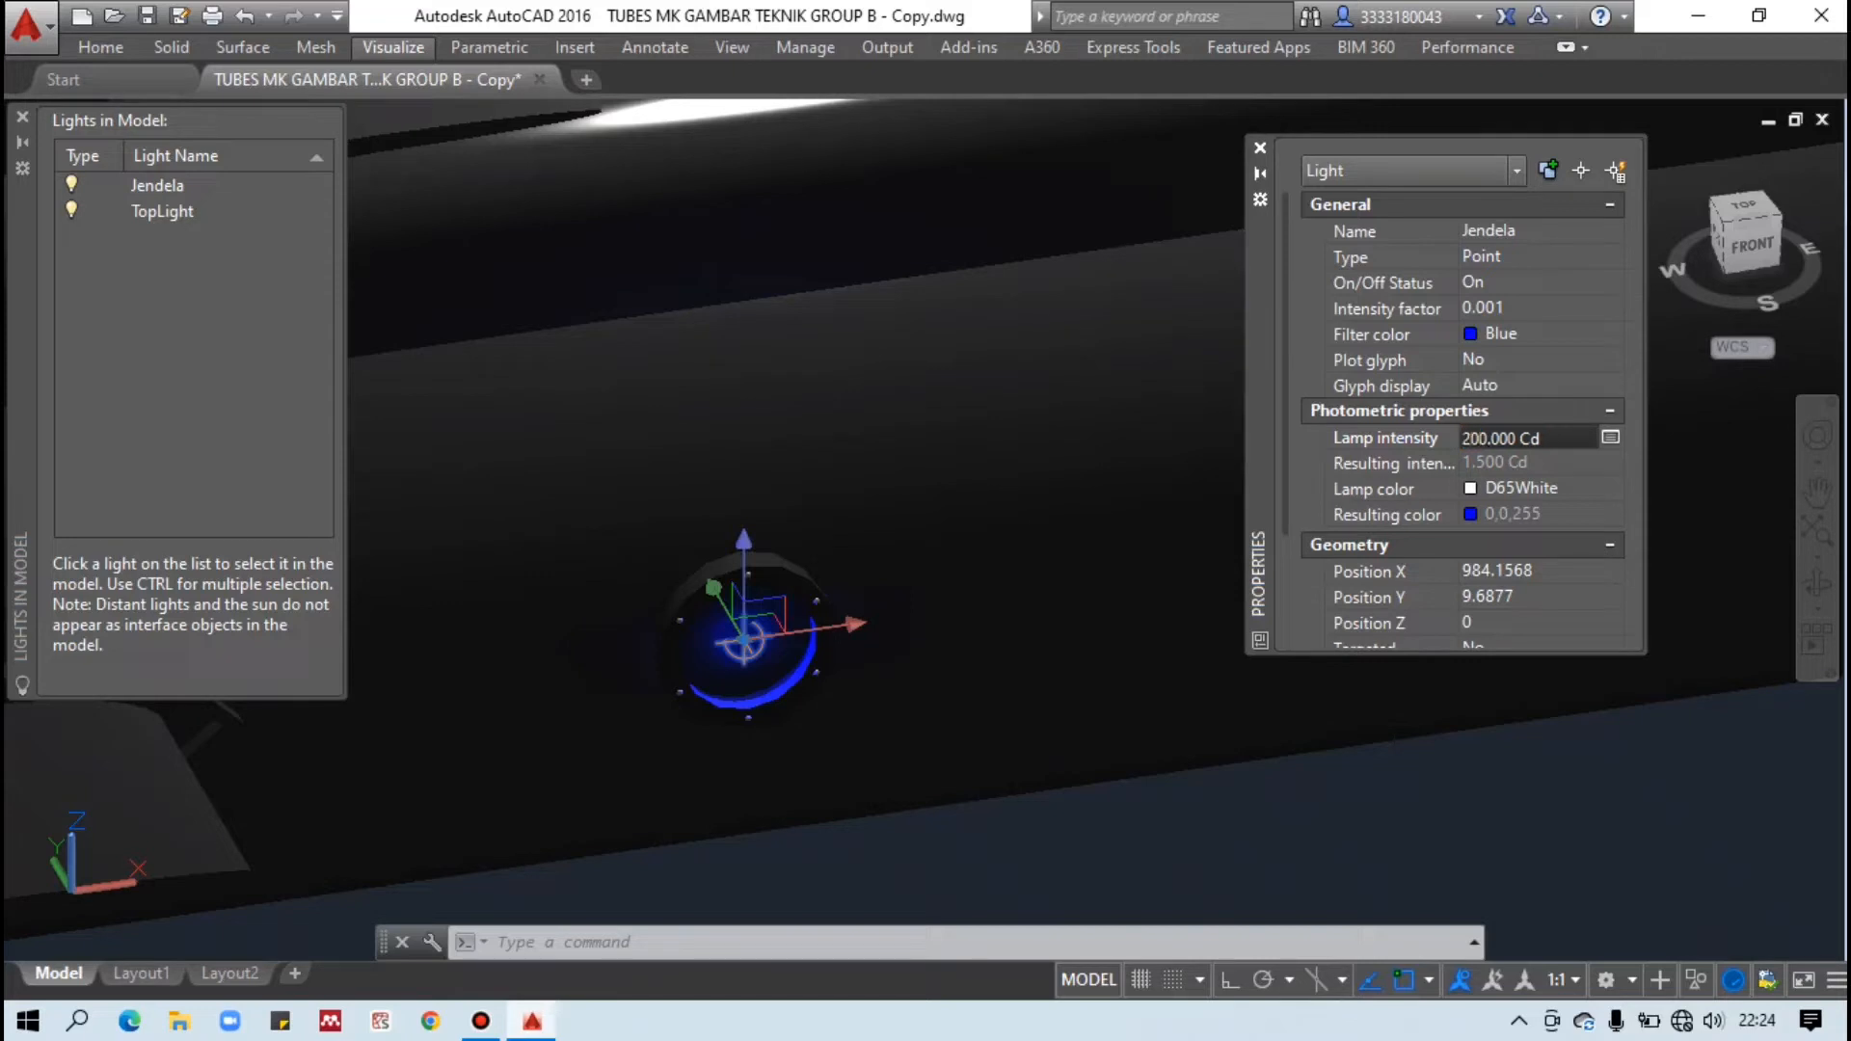
pyautogui.press('Return')
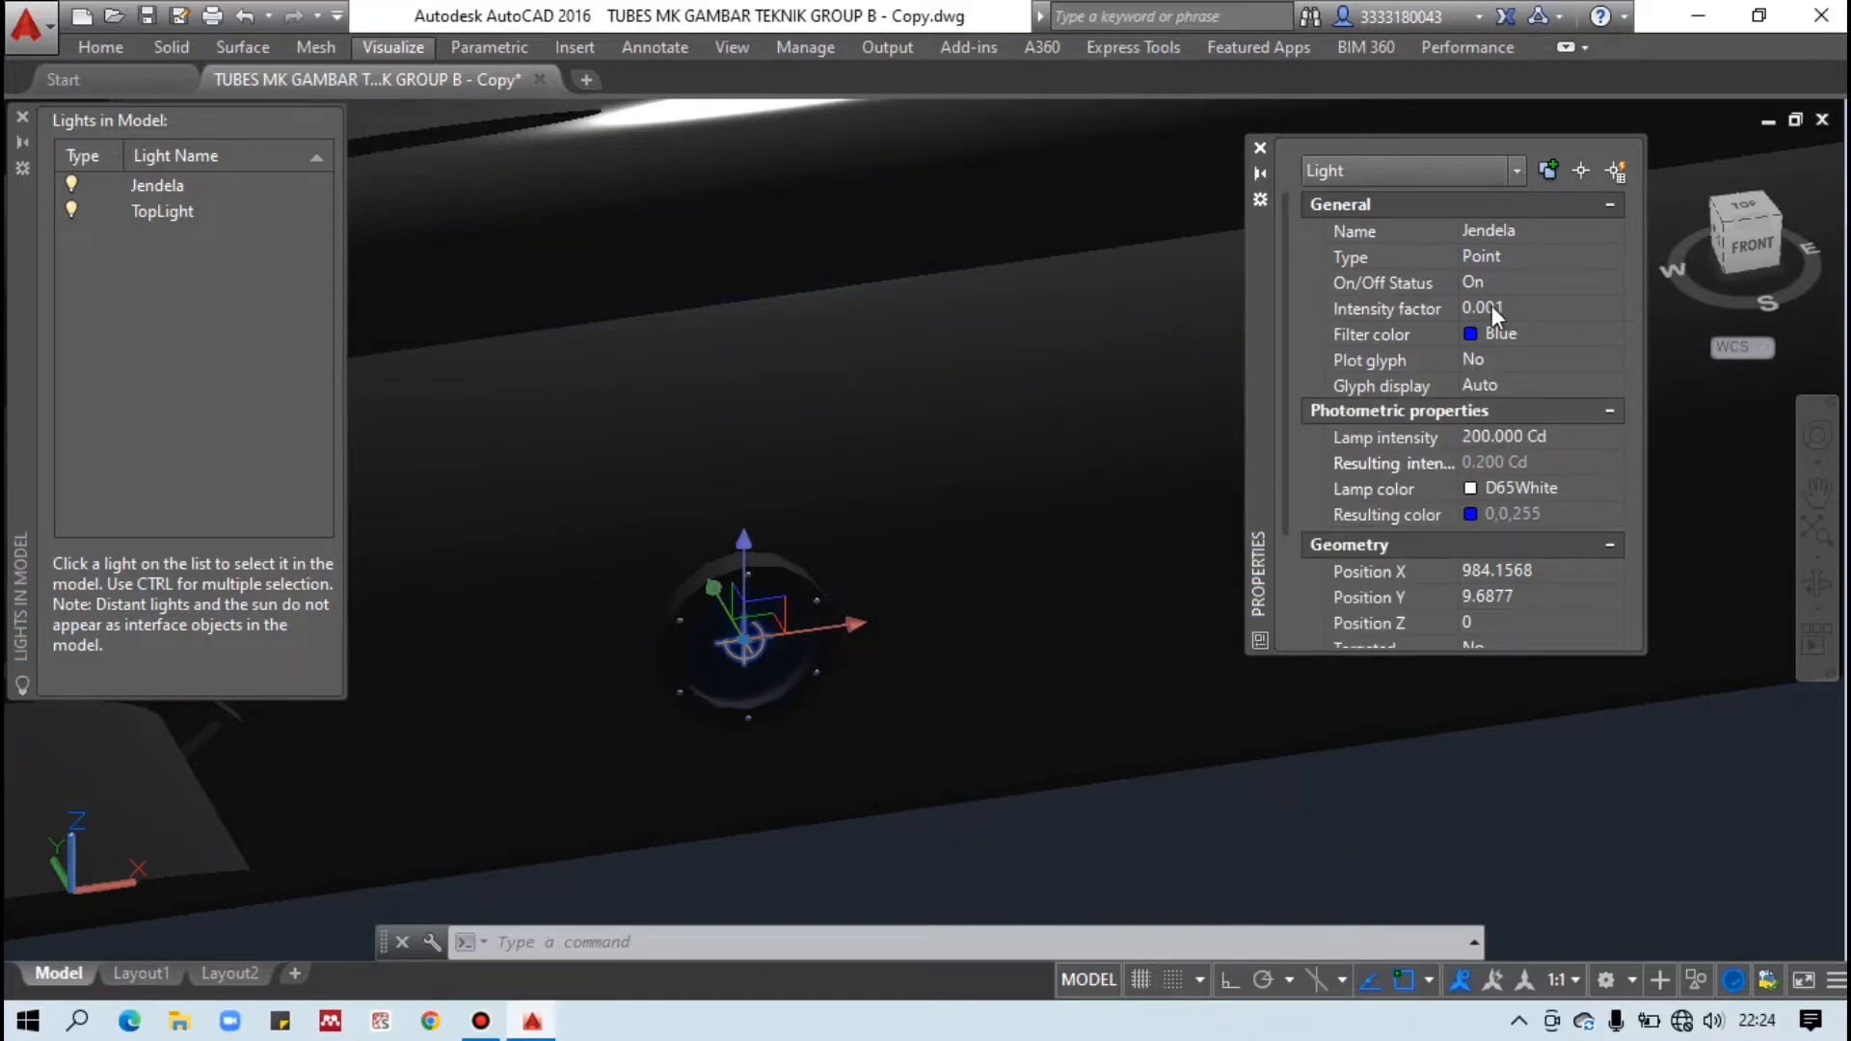
# Raise the lamp intensity of the Jendela light to 300 Cd and close its properties.
pyautogui.click(1500, 439)
pyautogui.click(1464, 439)
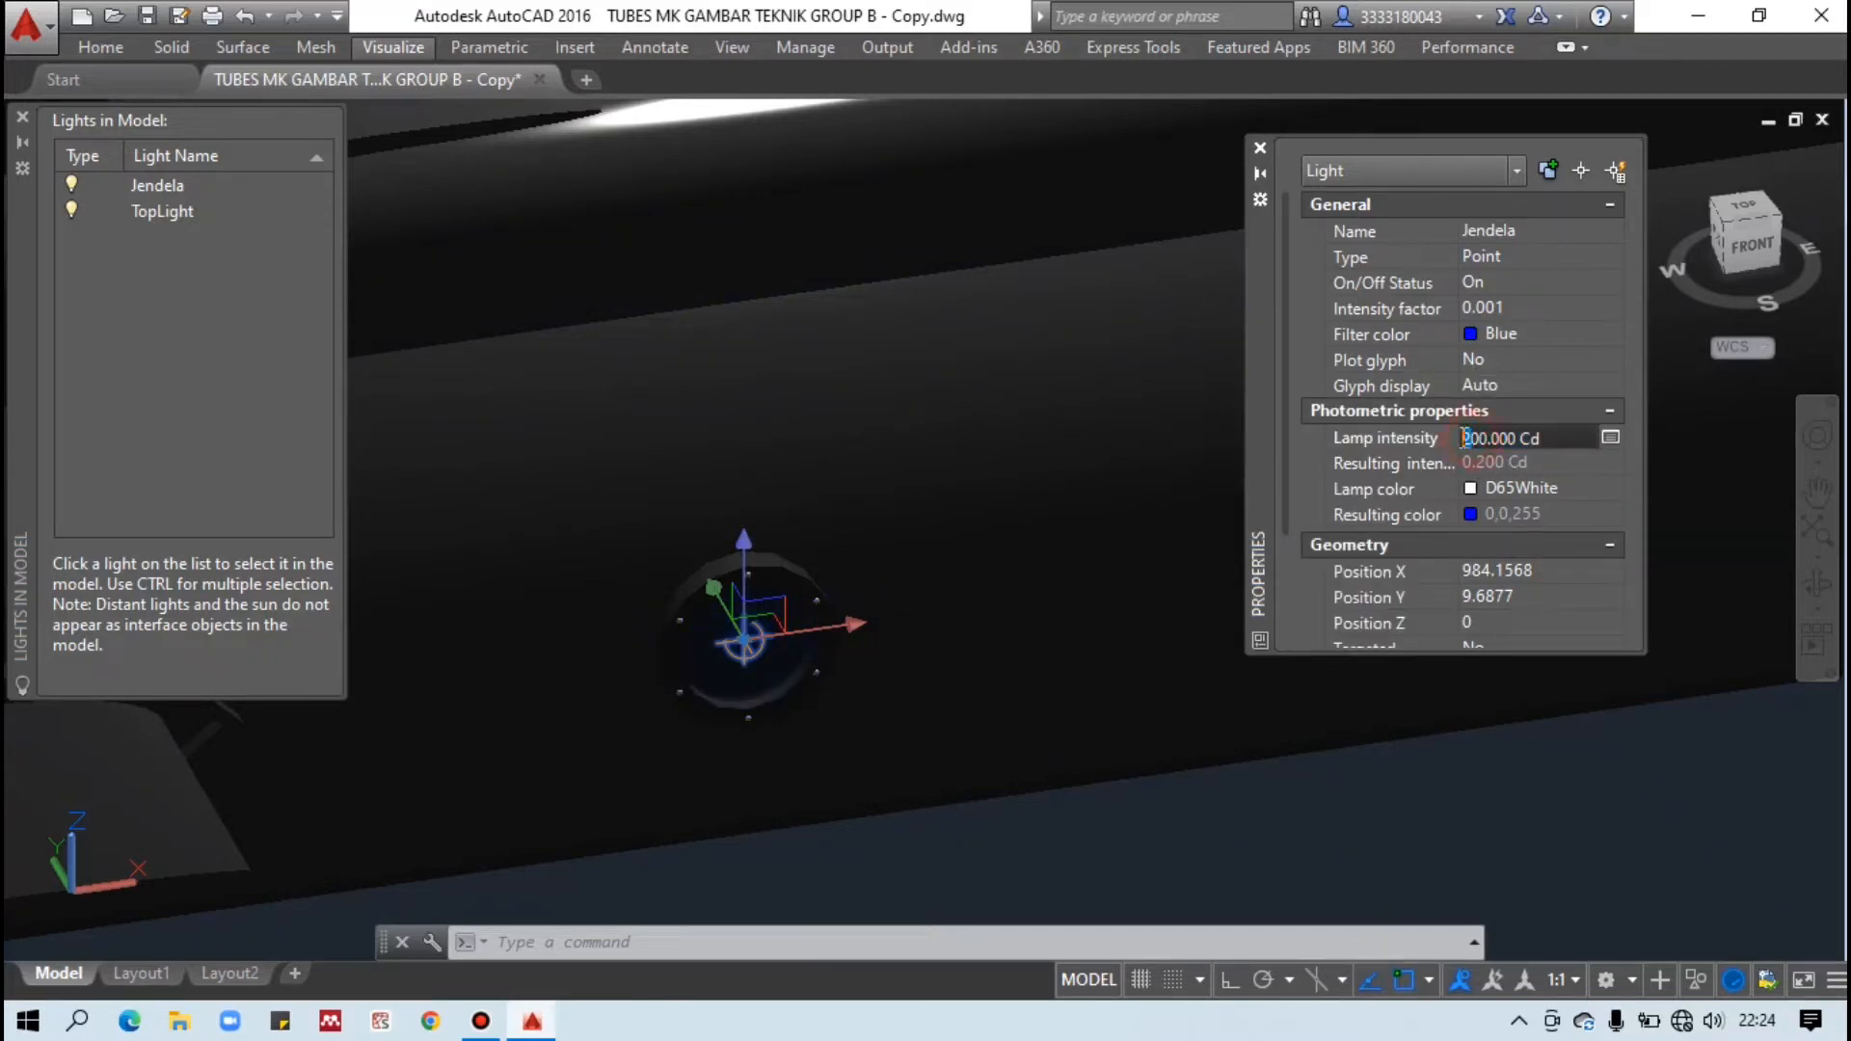
pyautogui.write('3')
pyautogui.press('Return')
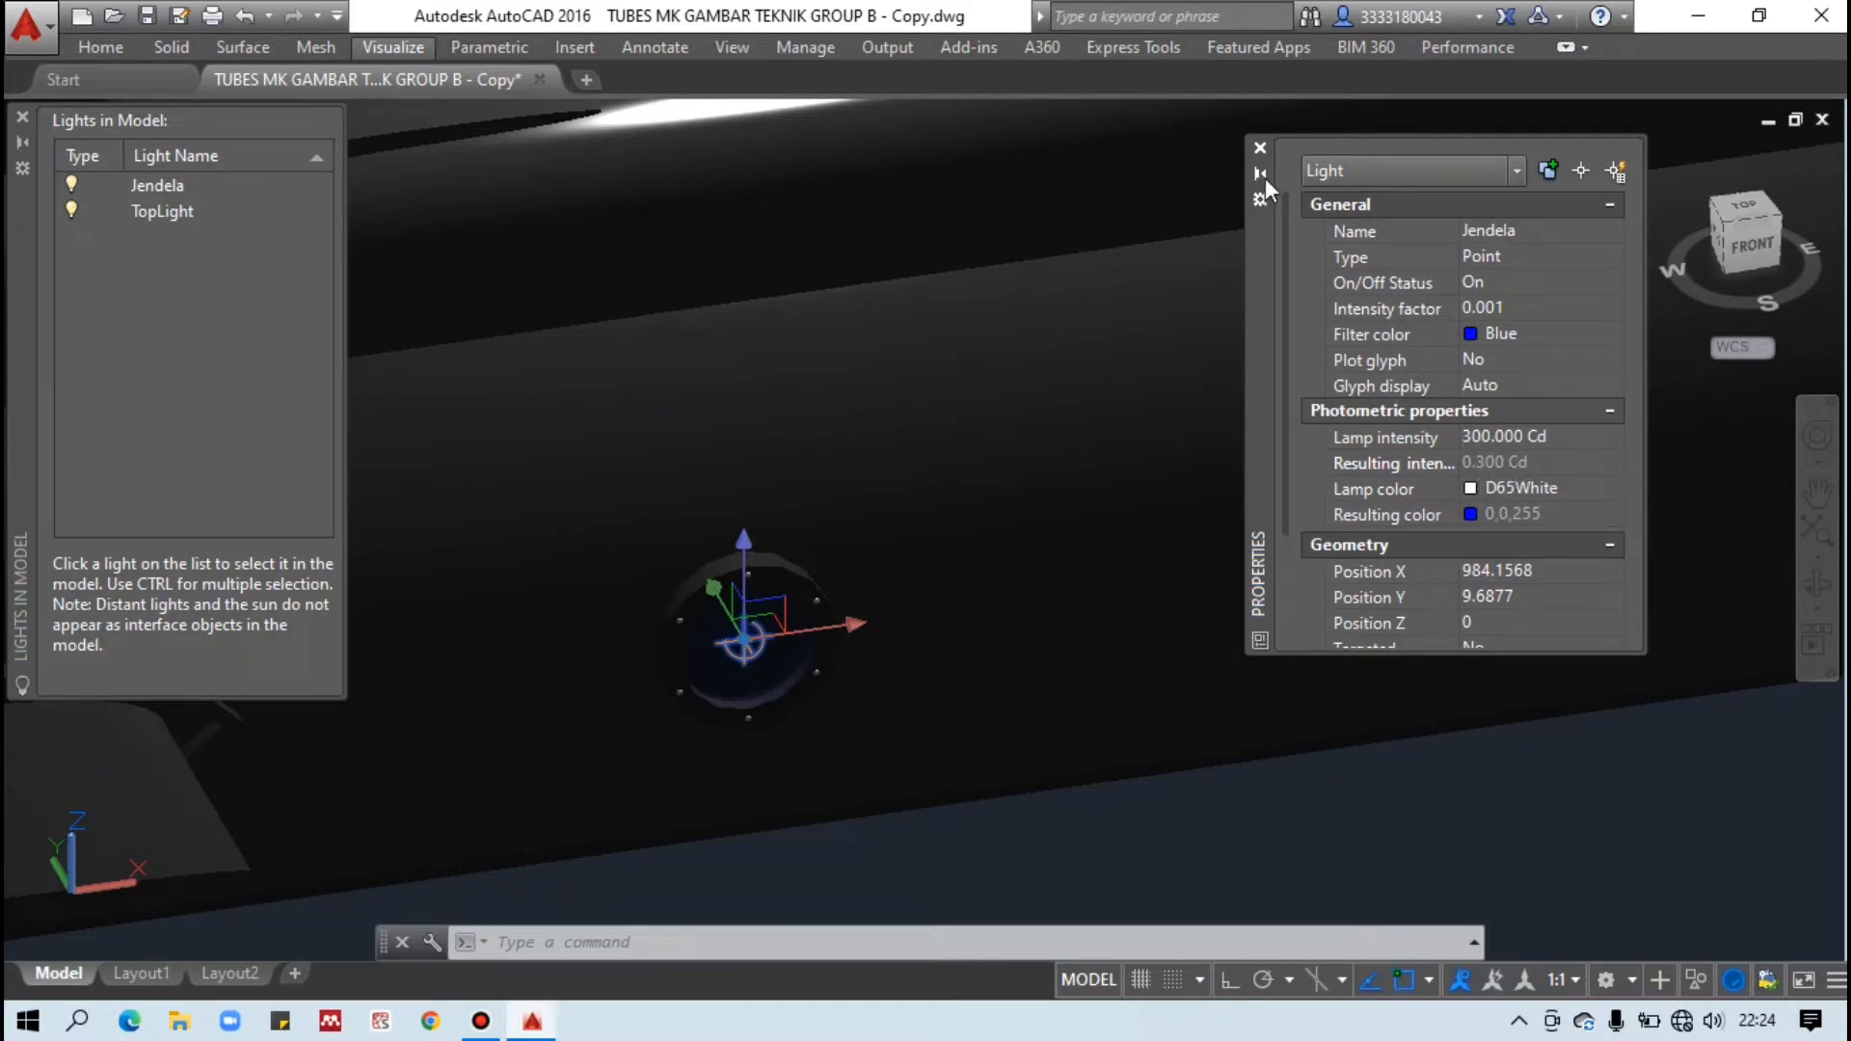
pyautogui.click(1259, 152)
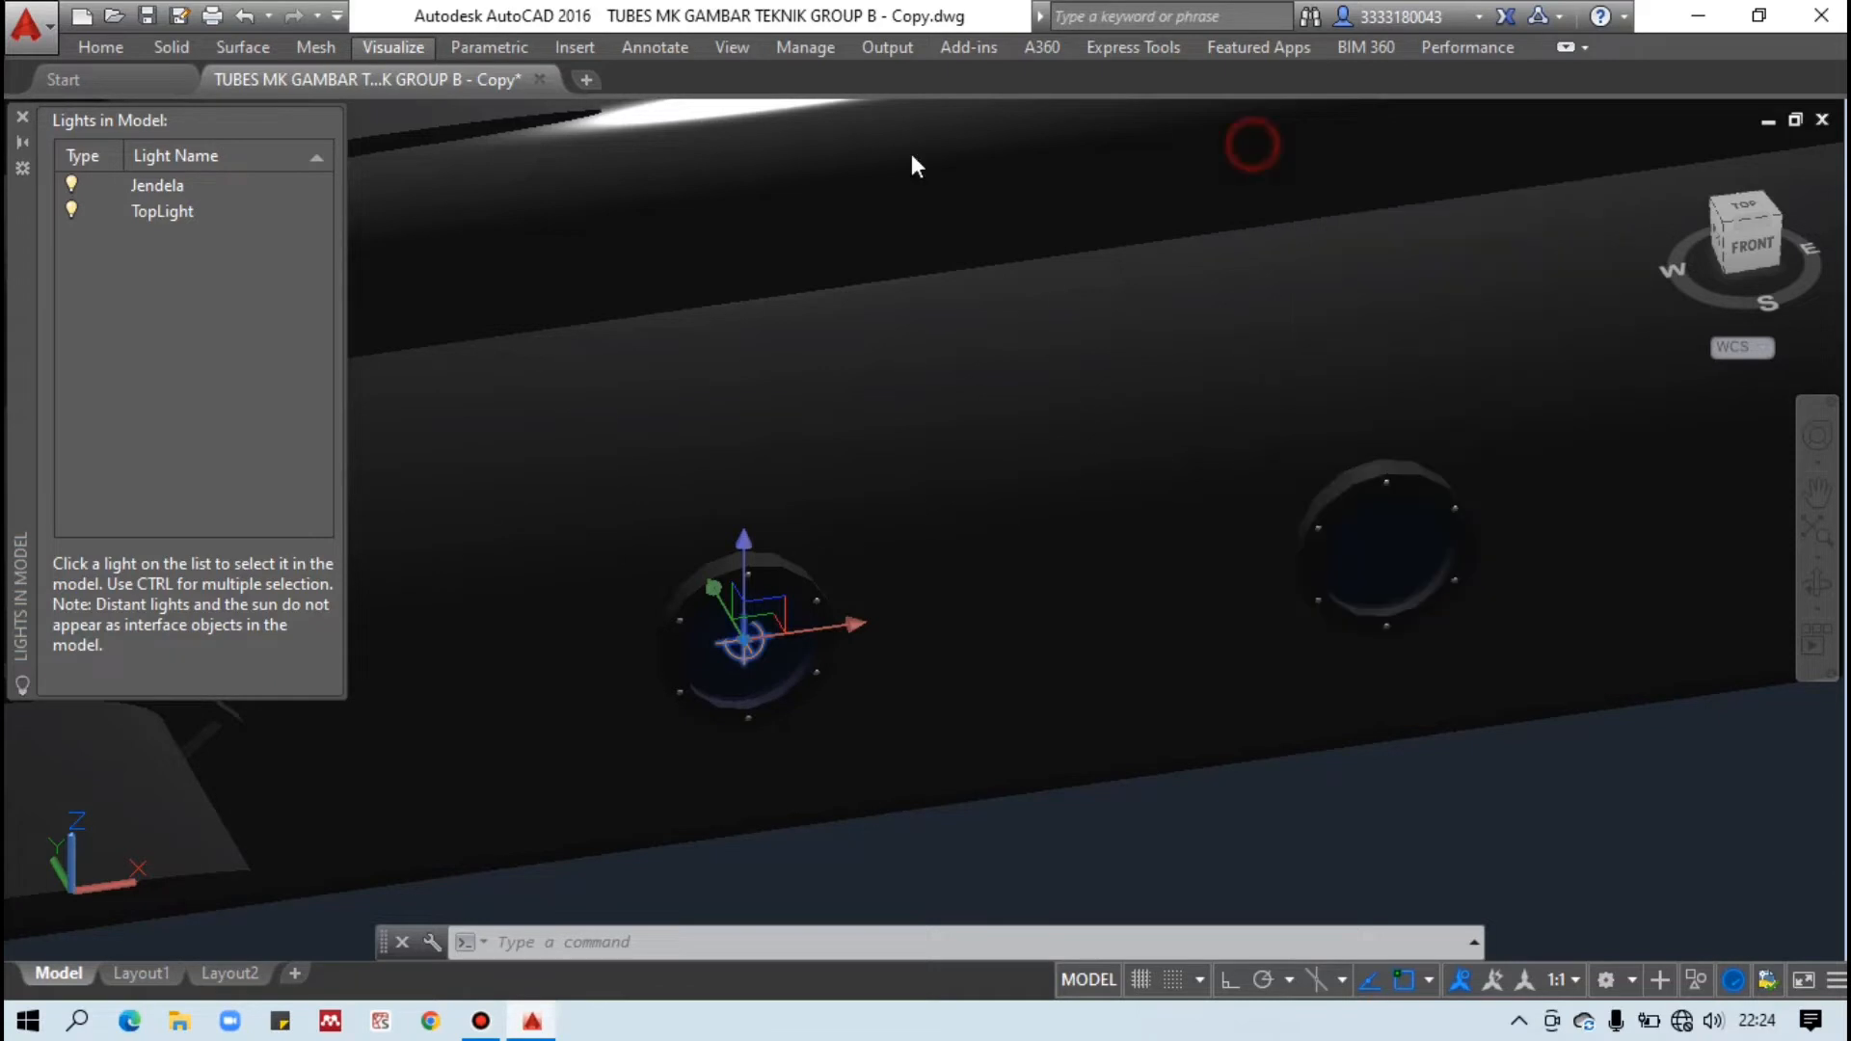
# Close the list of lights, clear the selection and render the porthole view at Medium quality in the render window.
pyautogui.click(19, 118)
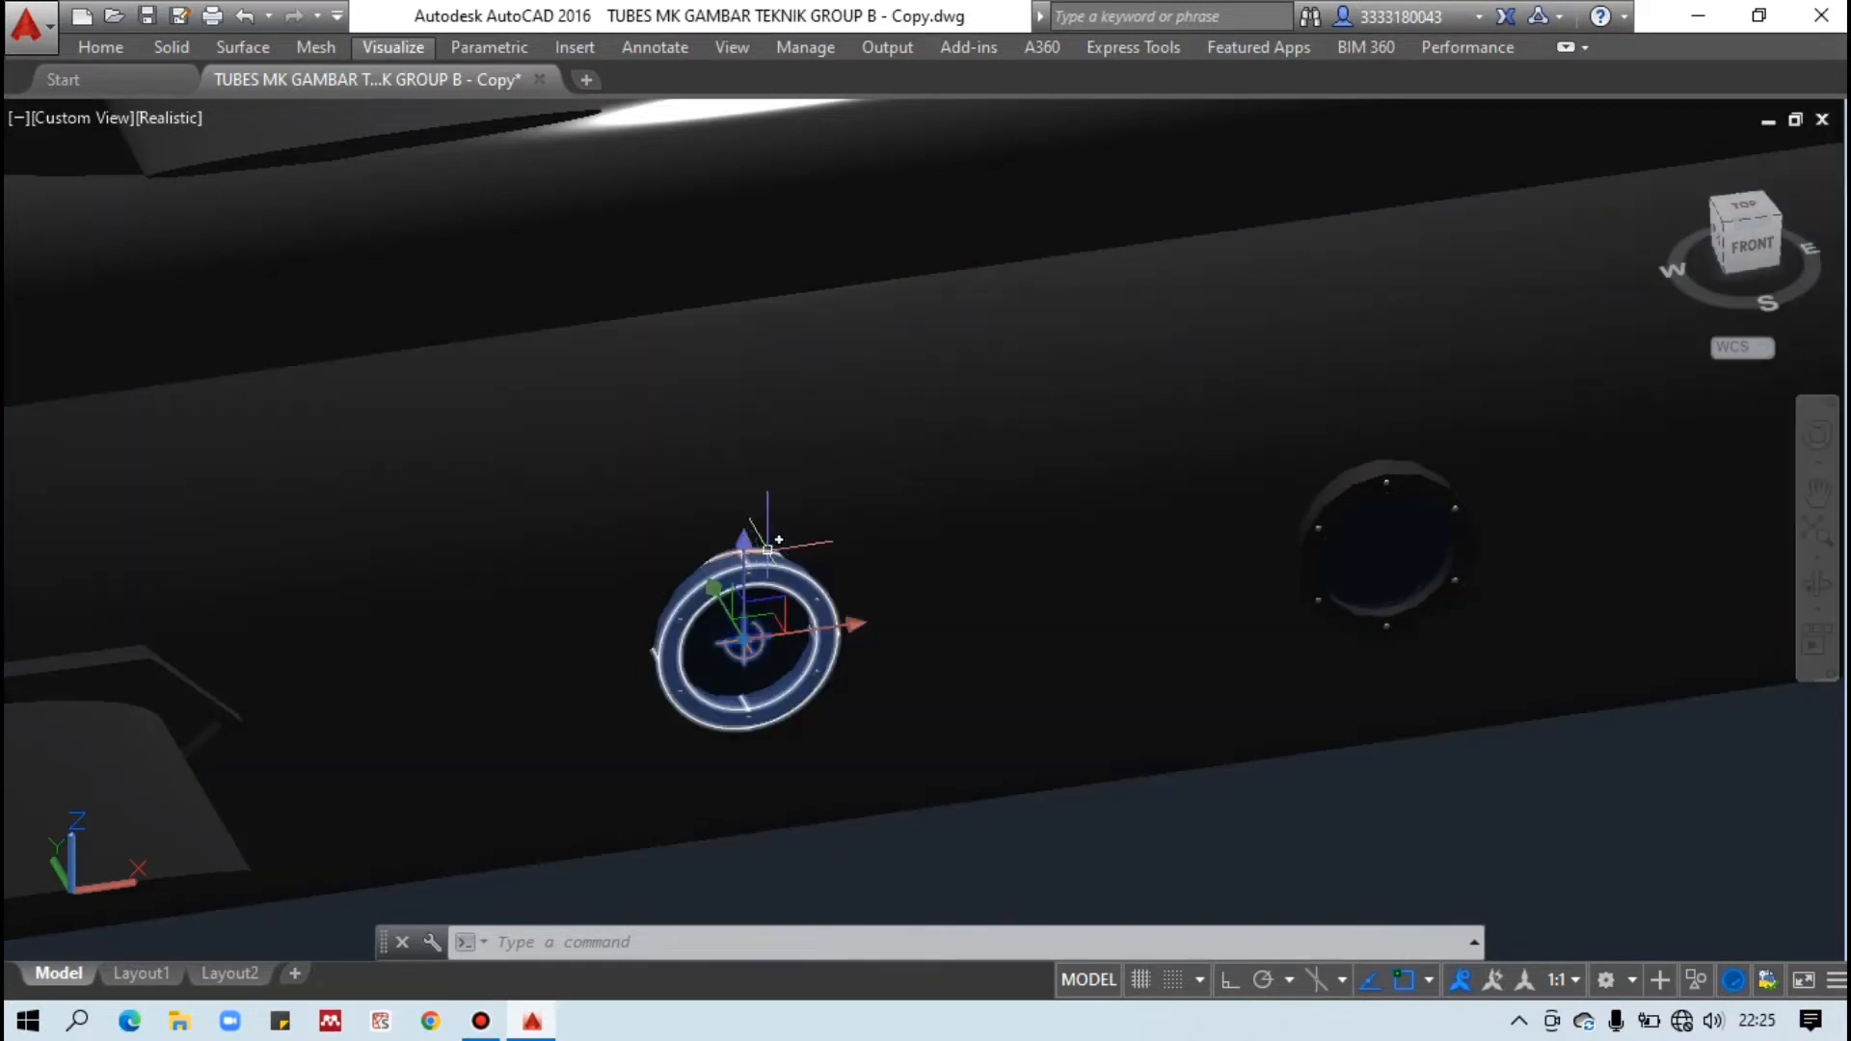
pyautogui.press('Escape')
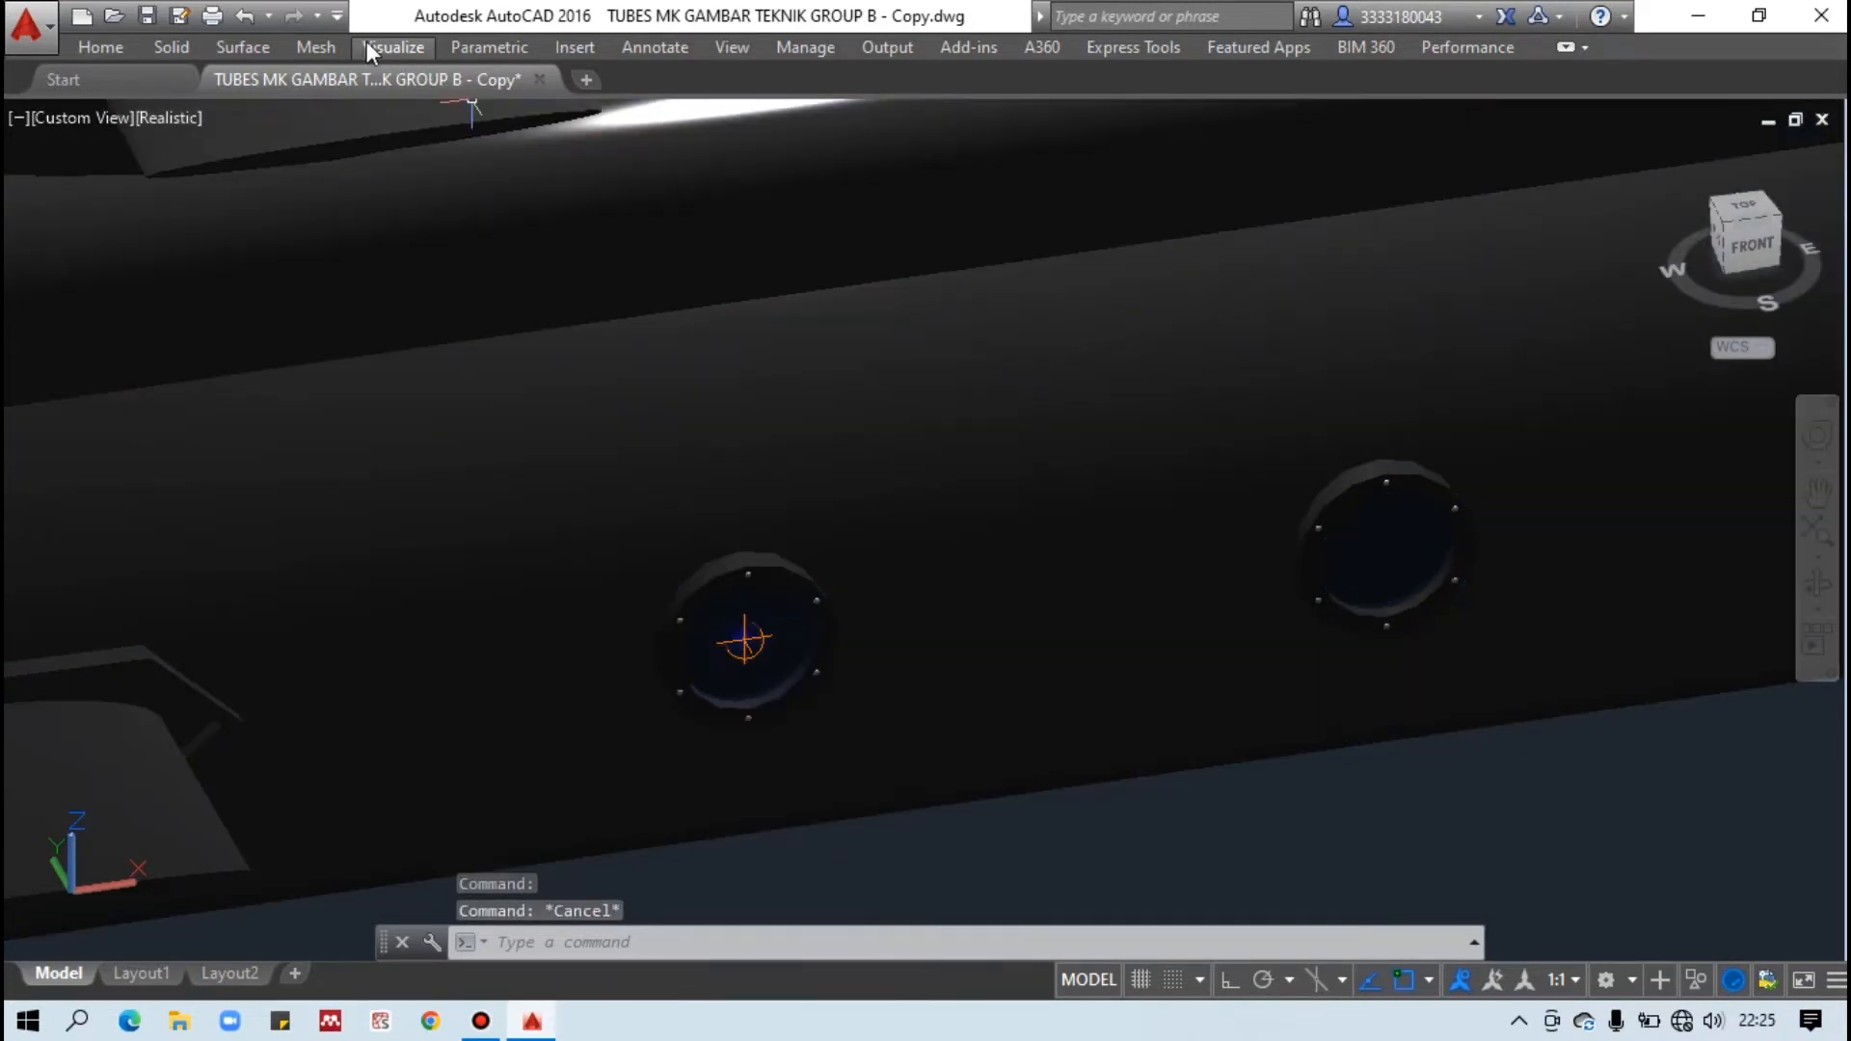
pyautogui.click(391, 47)
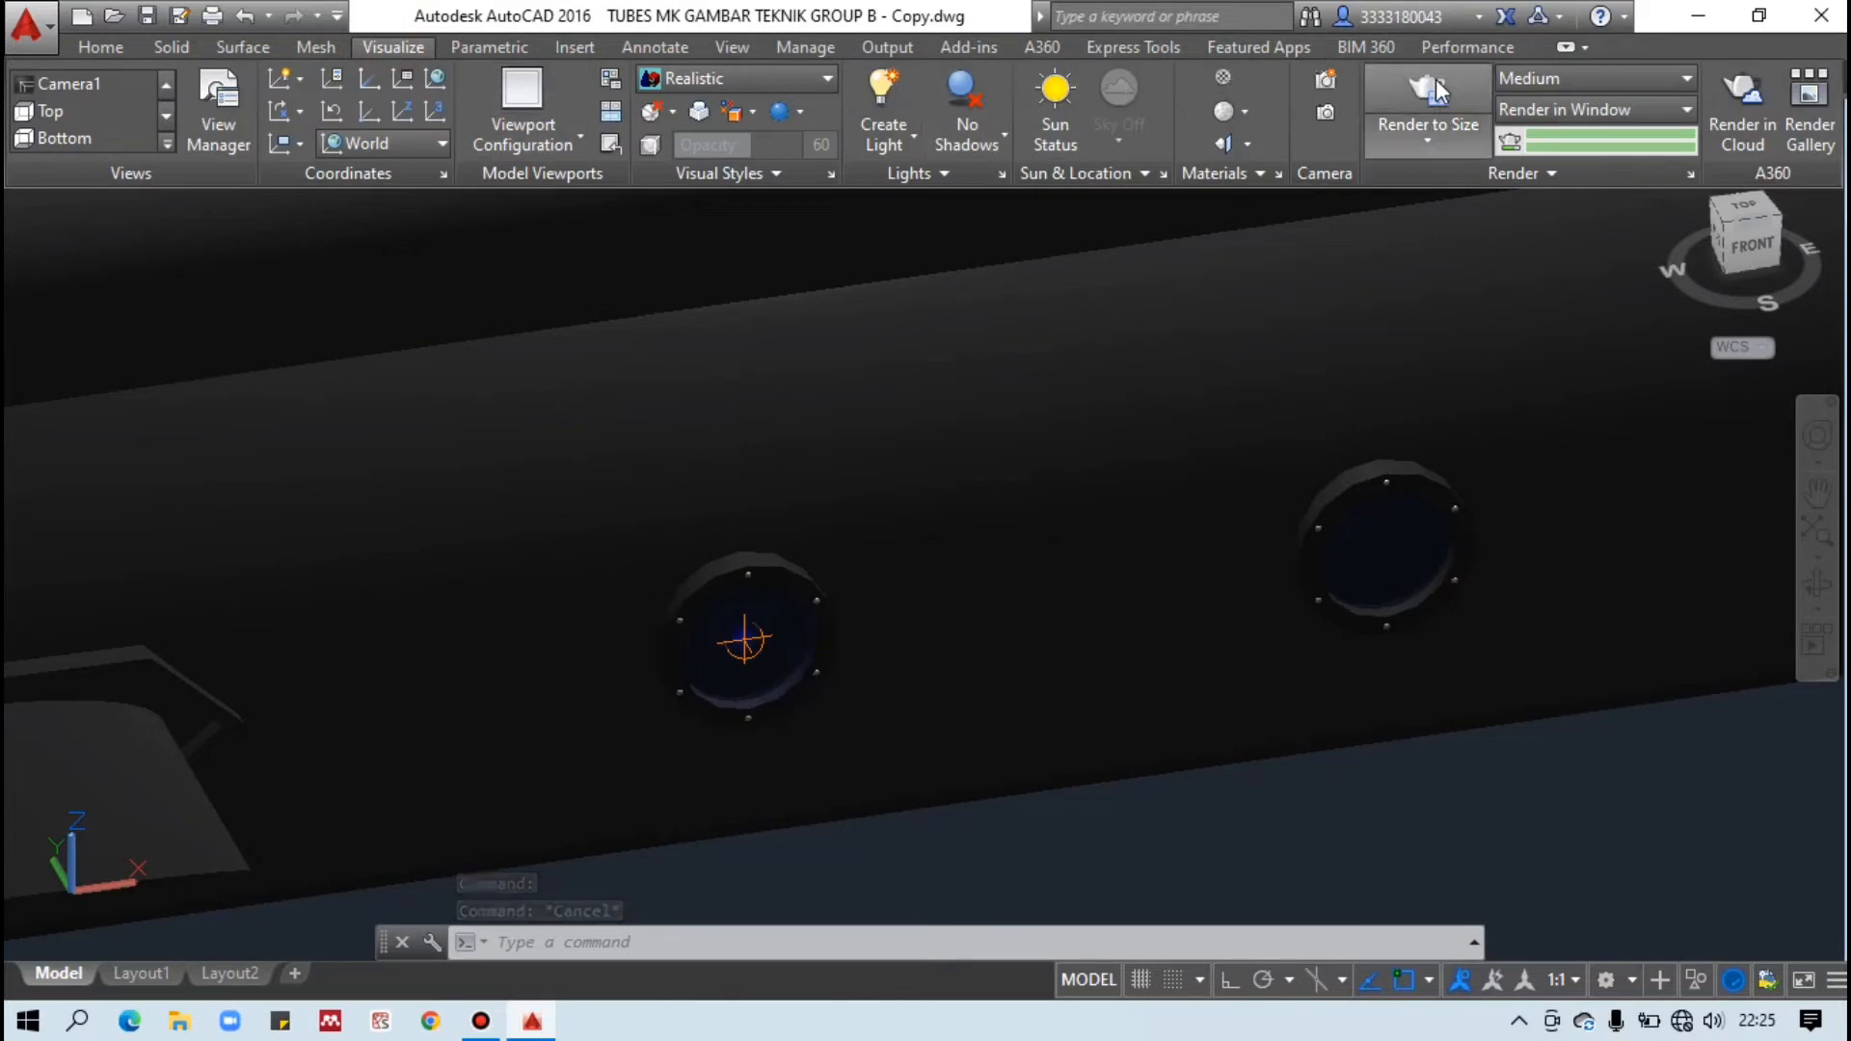
pyautogui.click(1421, 89)
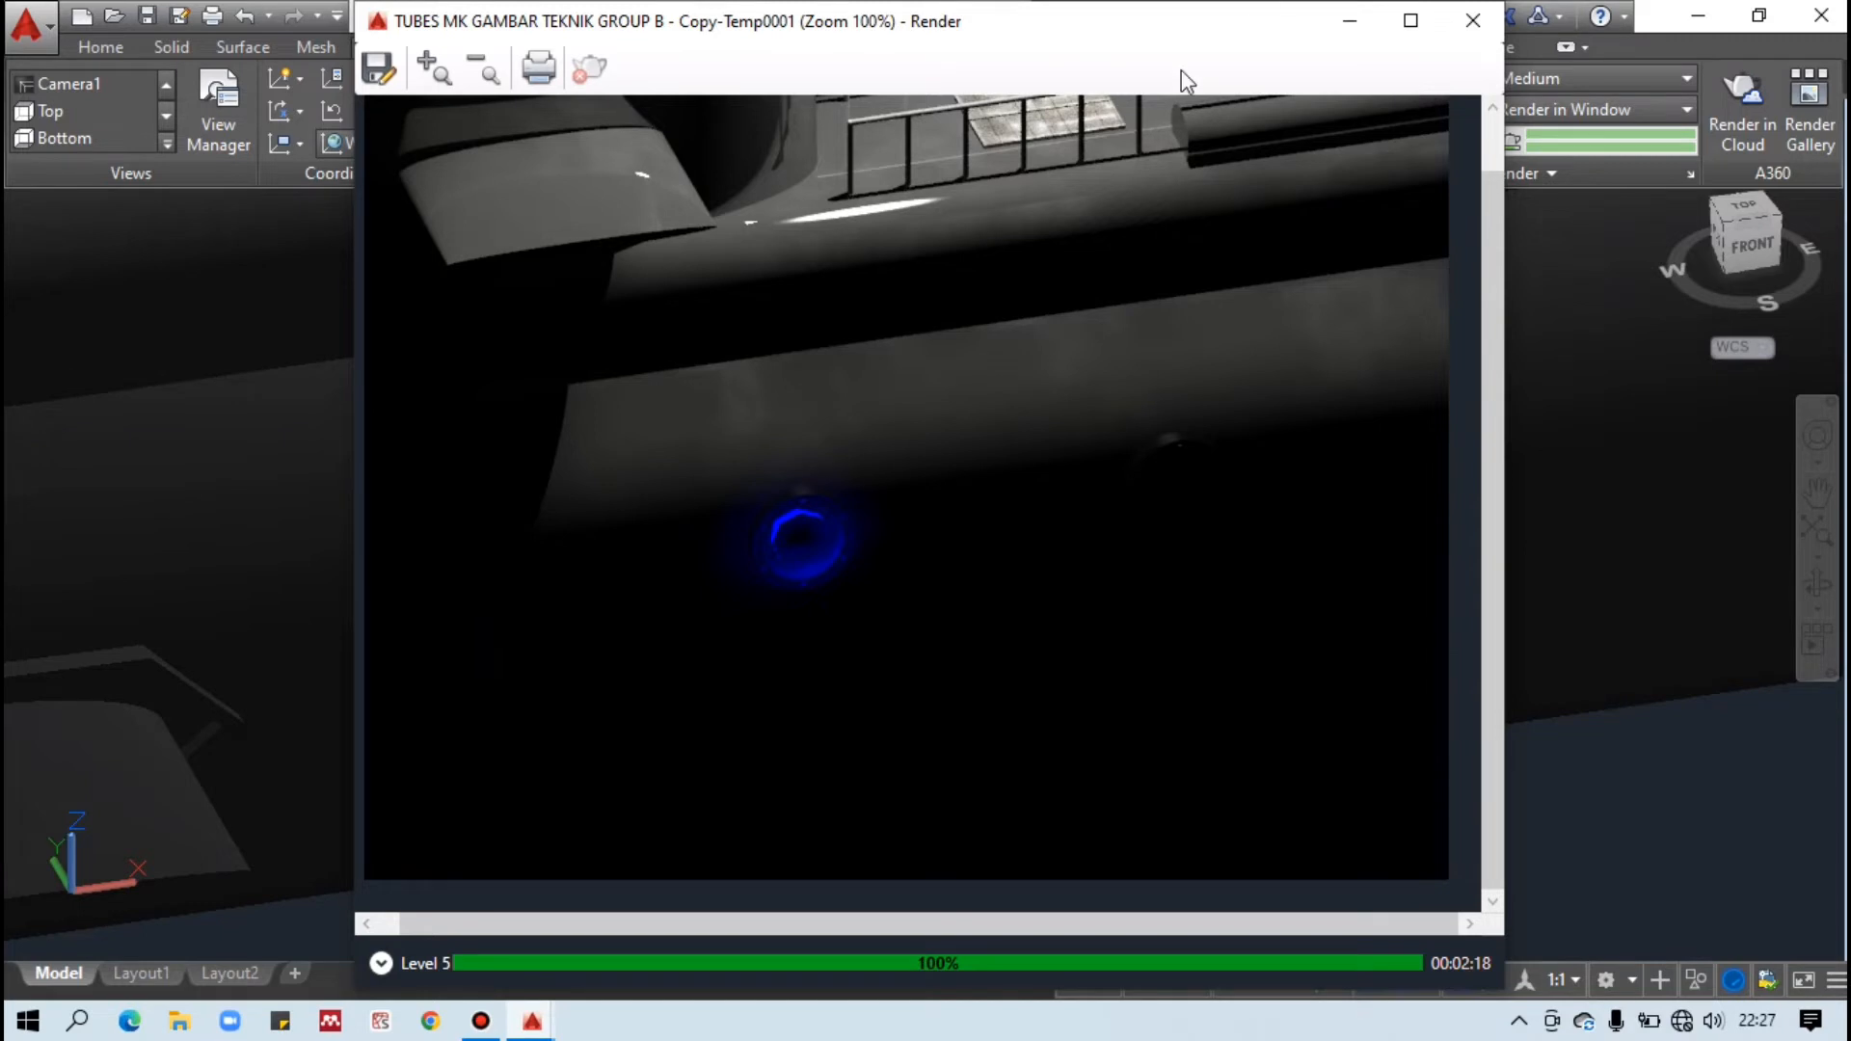
# Examine the blue glow around the porthole in the finished render at different magnifications and close the render window.
pyautogui.scroll(-1, 888, 530)
pyautogui.scroll(2, 887, 536)
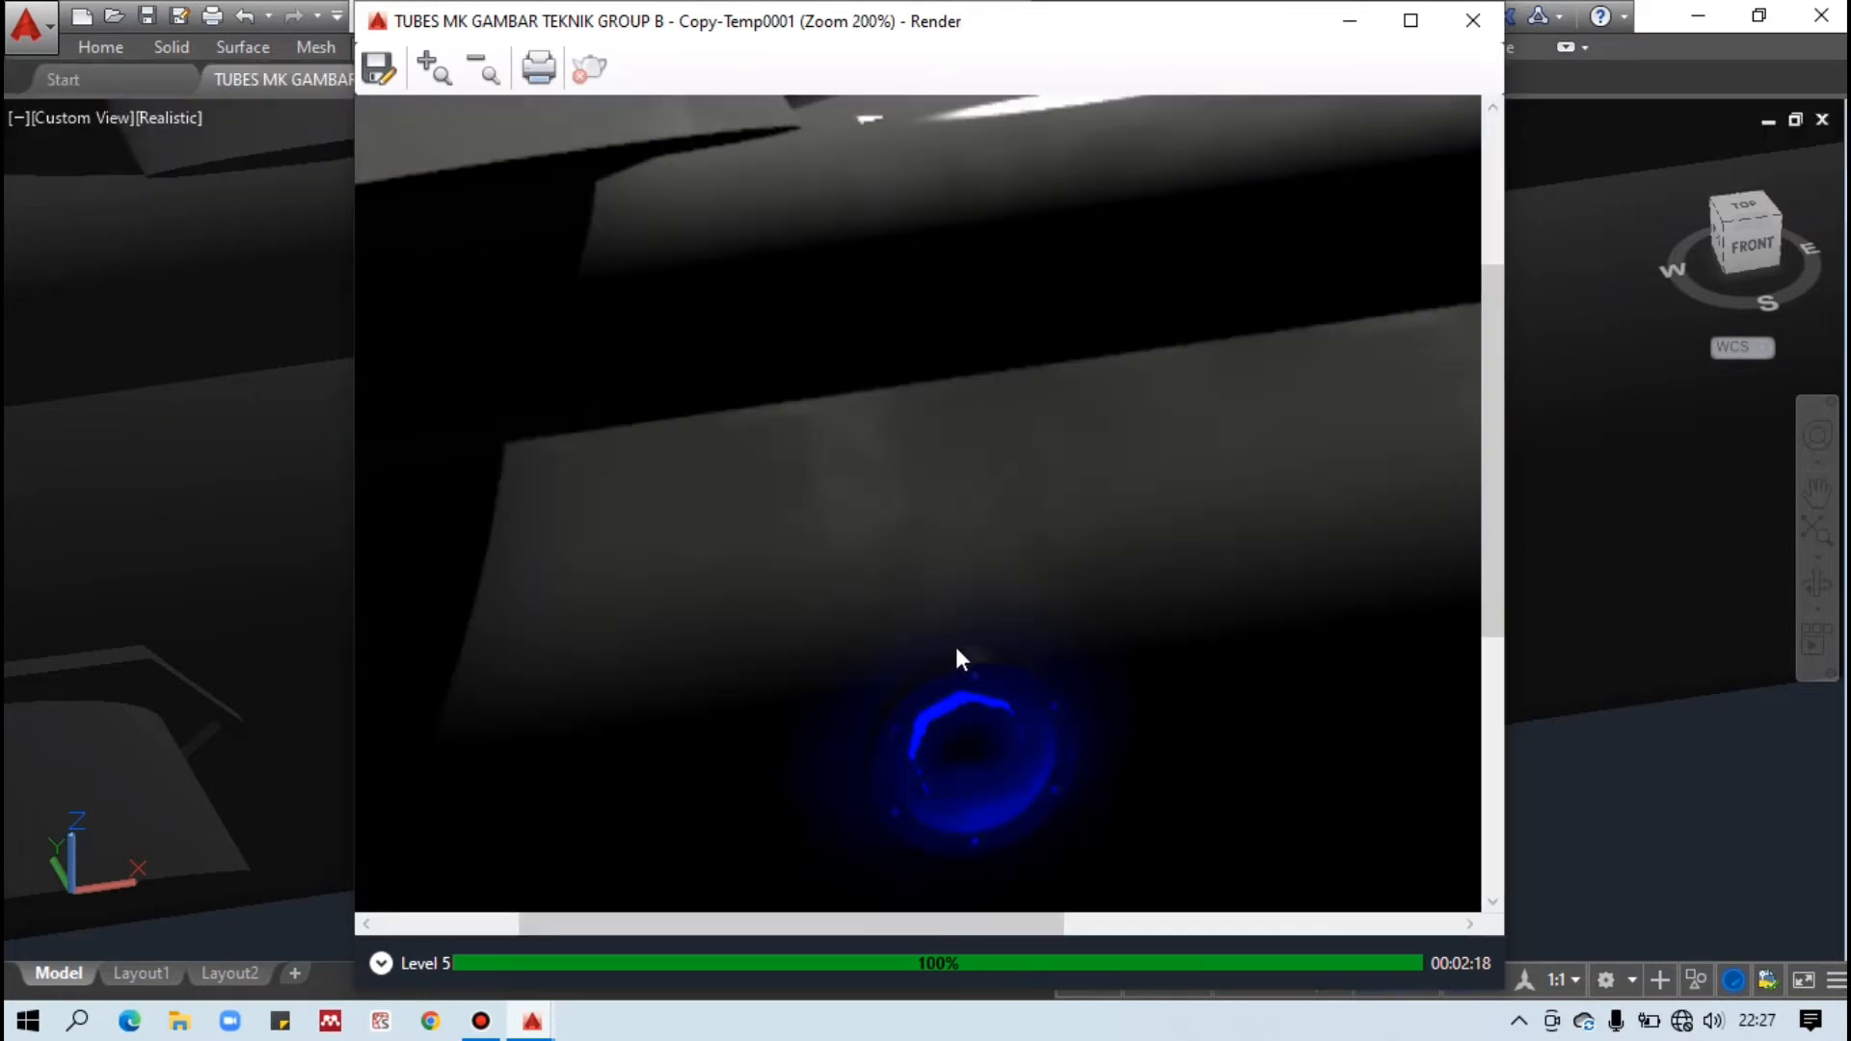
pyautogui.scroll(-1, 964, 665)
pyautogui.scroll(1, 821, 617)
pyautogui.scroll(-1, 821, 617)
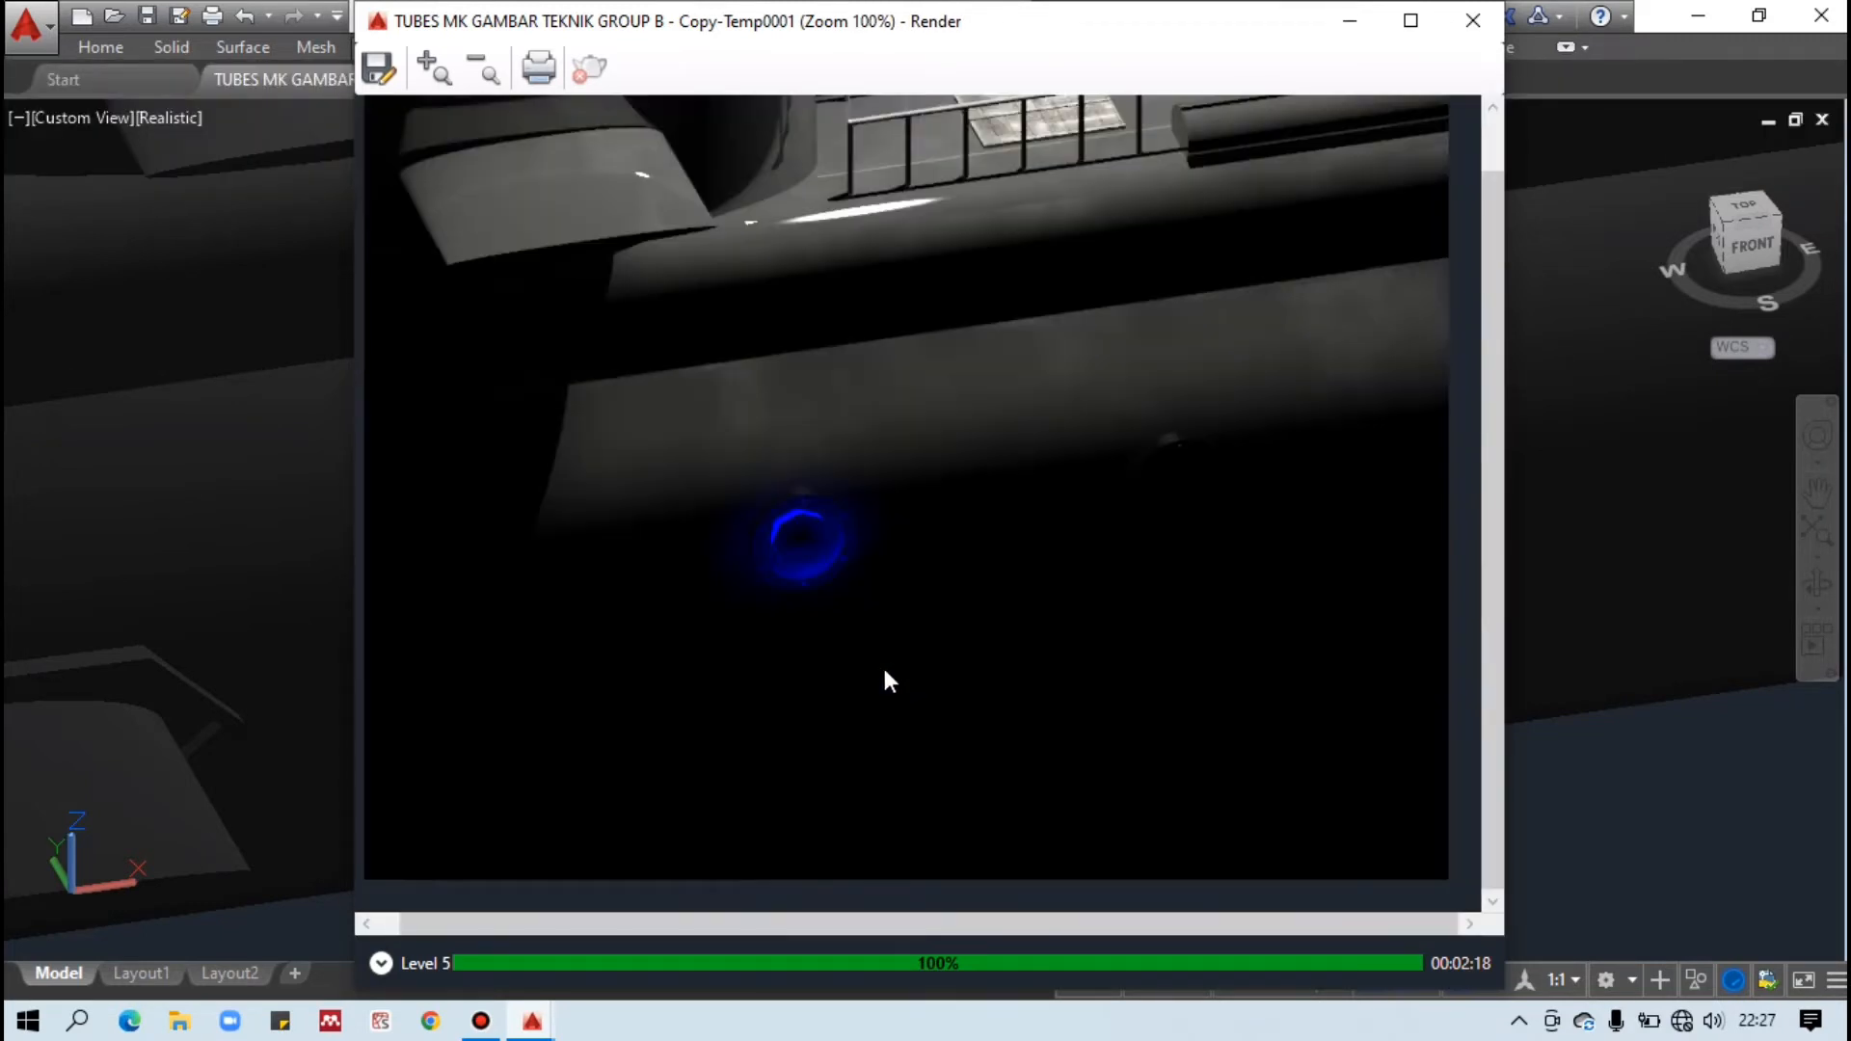
pyautogui.scroll(1, 887, 680)
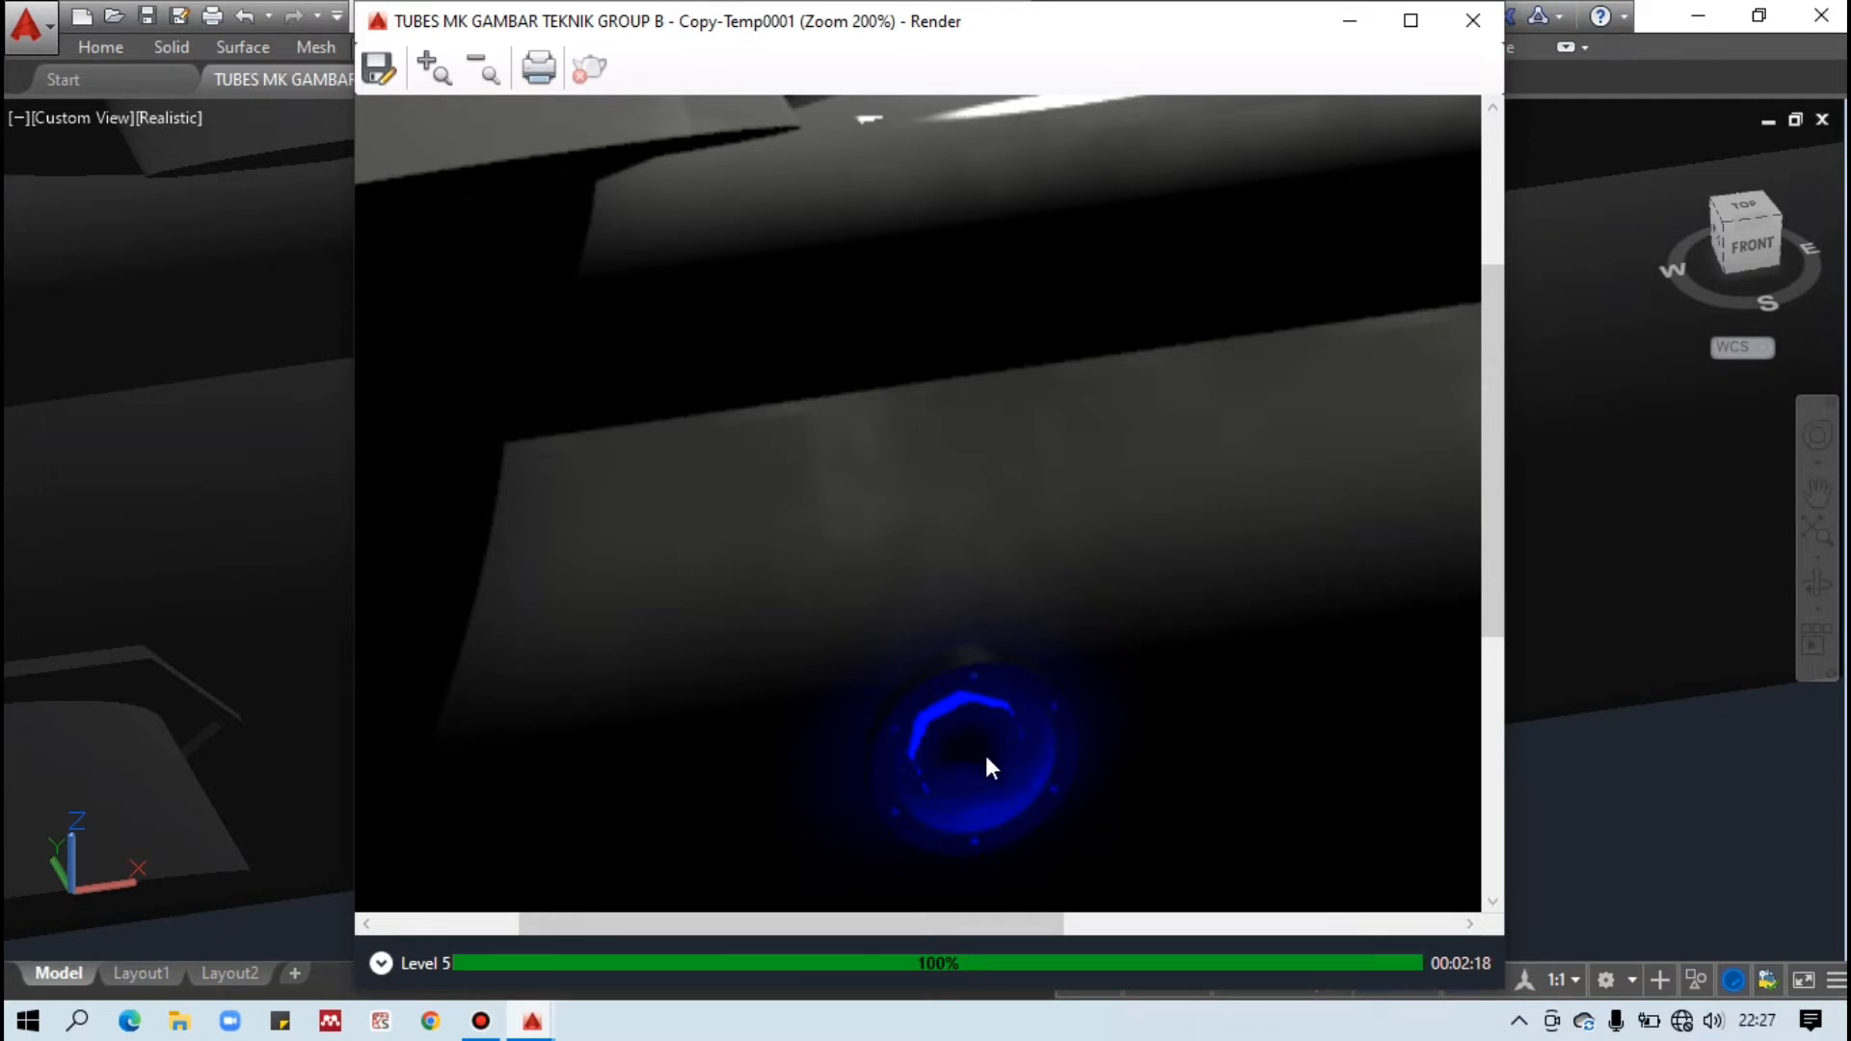
pyautogui.click(1475, 17)
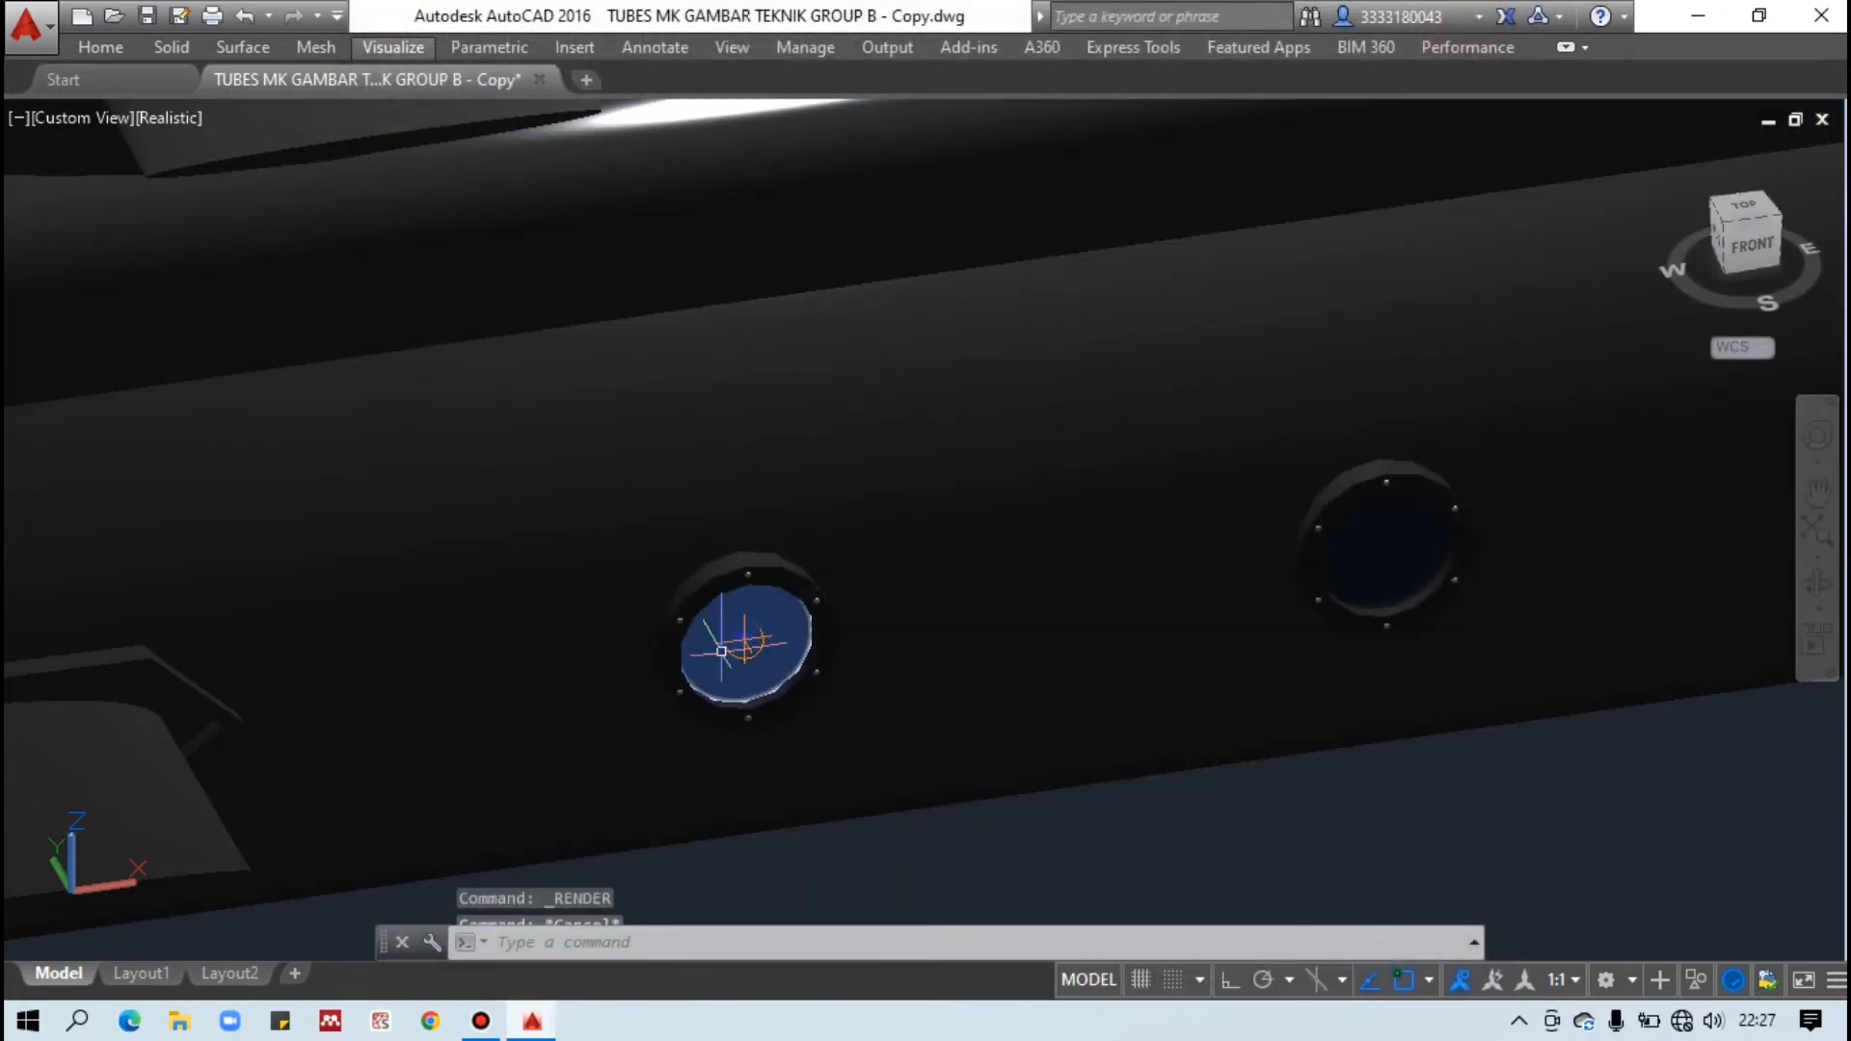
# Move the Jendela light to the center of its porthole.
pyautogui.press('Escape')
pyautogui.scroll(4, 727, 640)
pyautogui.click(759, 622)
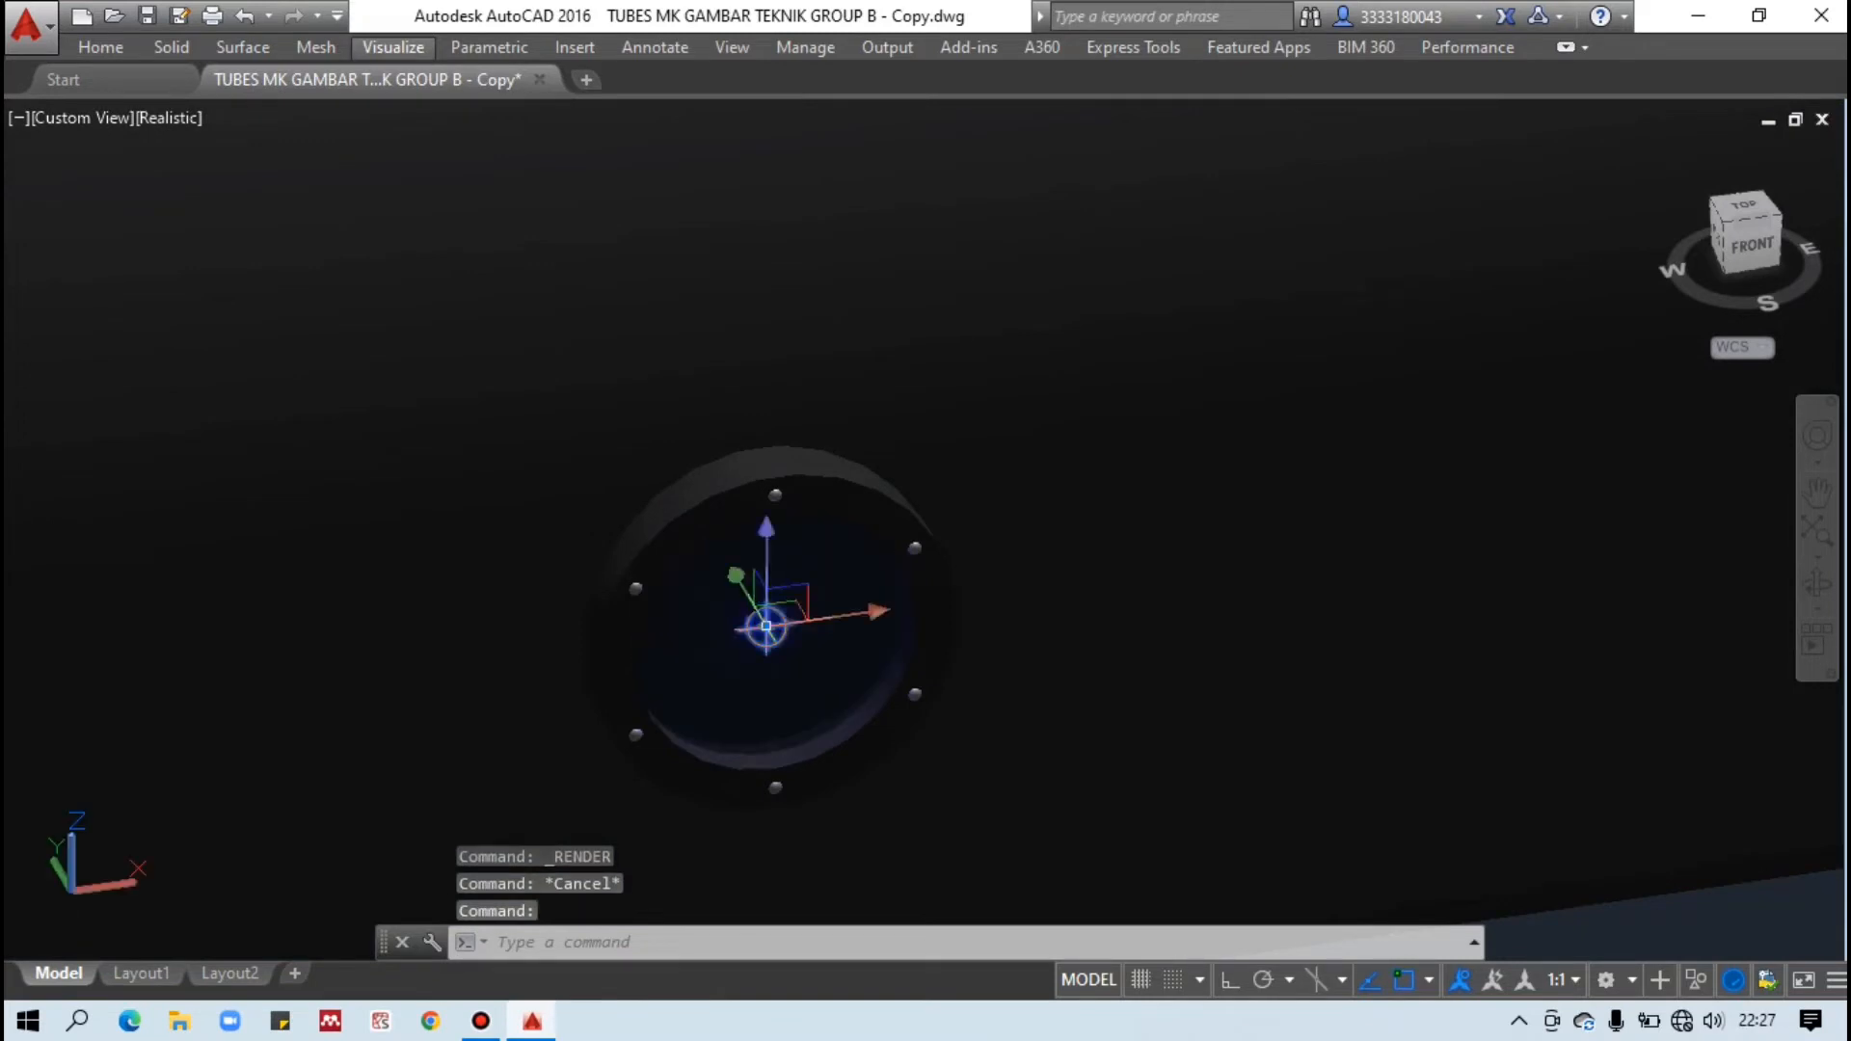
pyautogui.write('m')
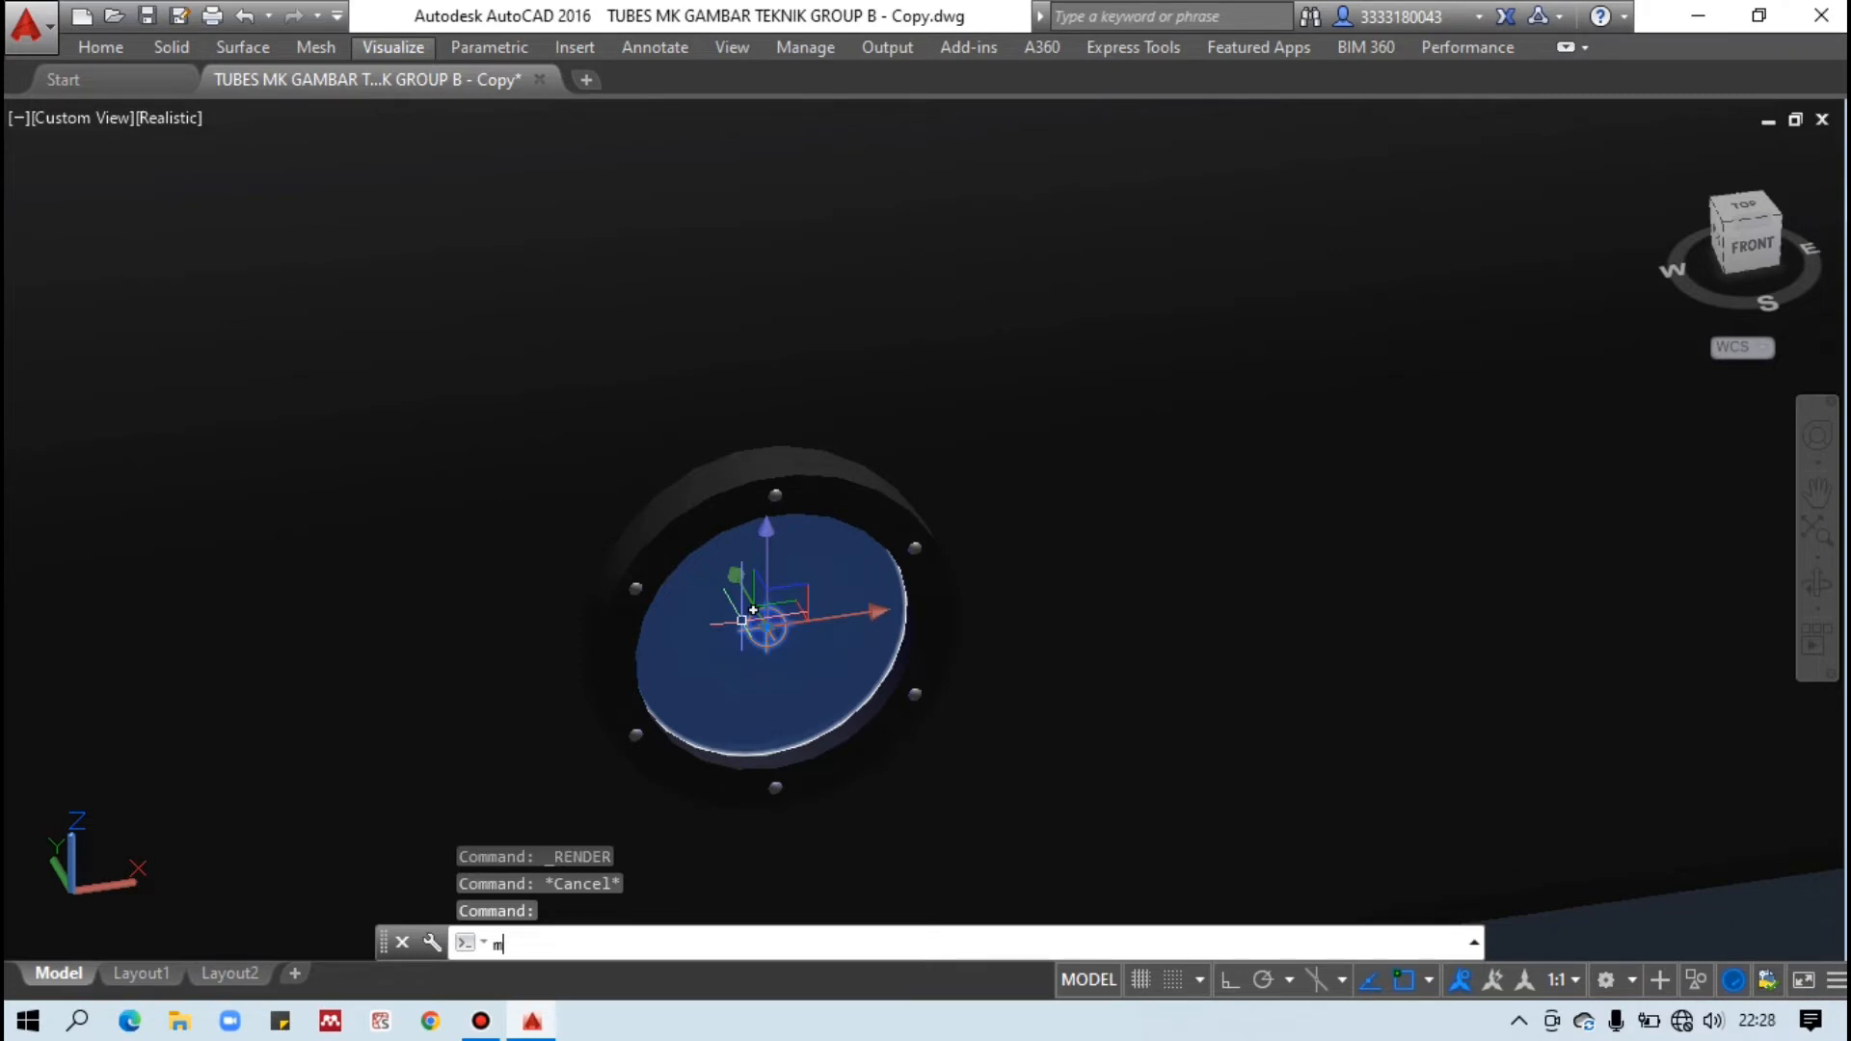
pyautogui.press('Return')
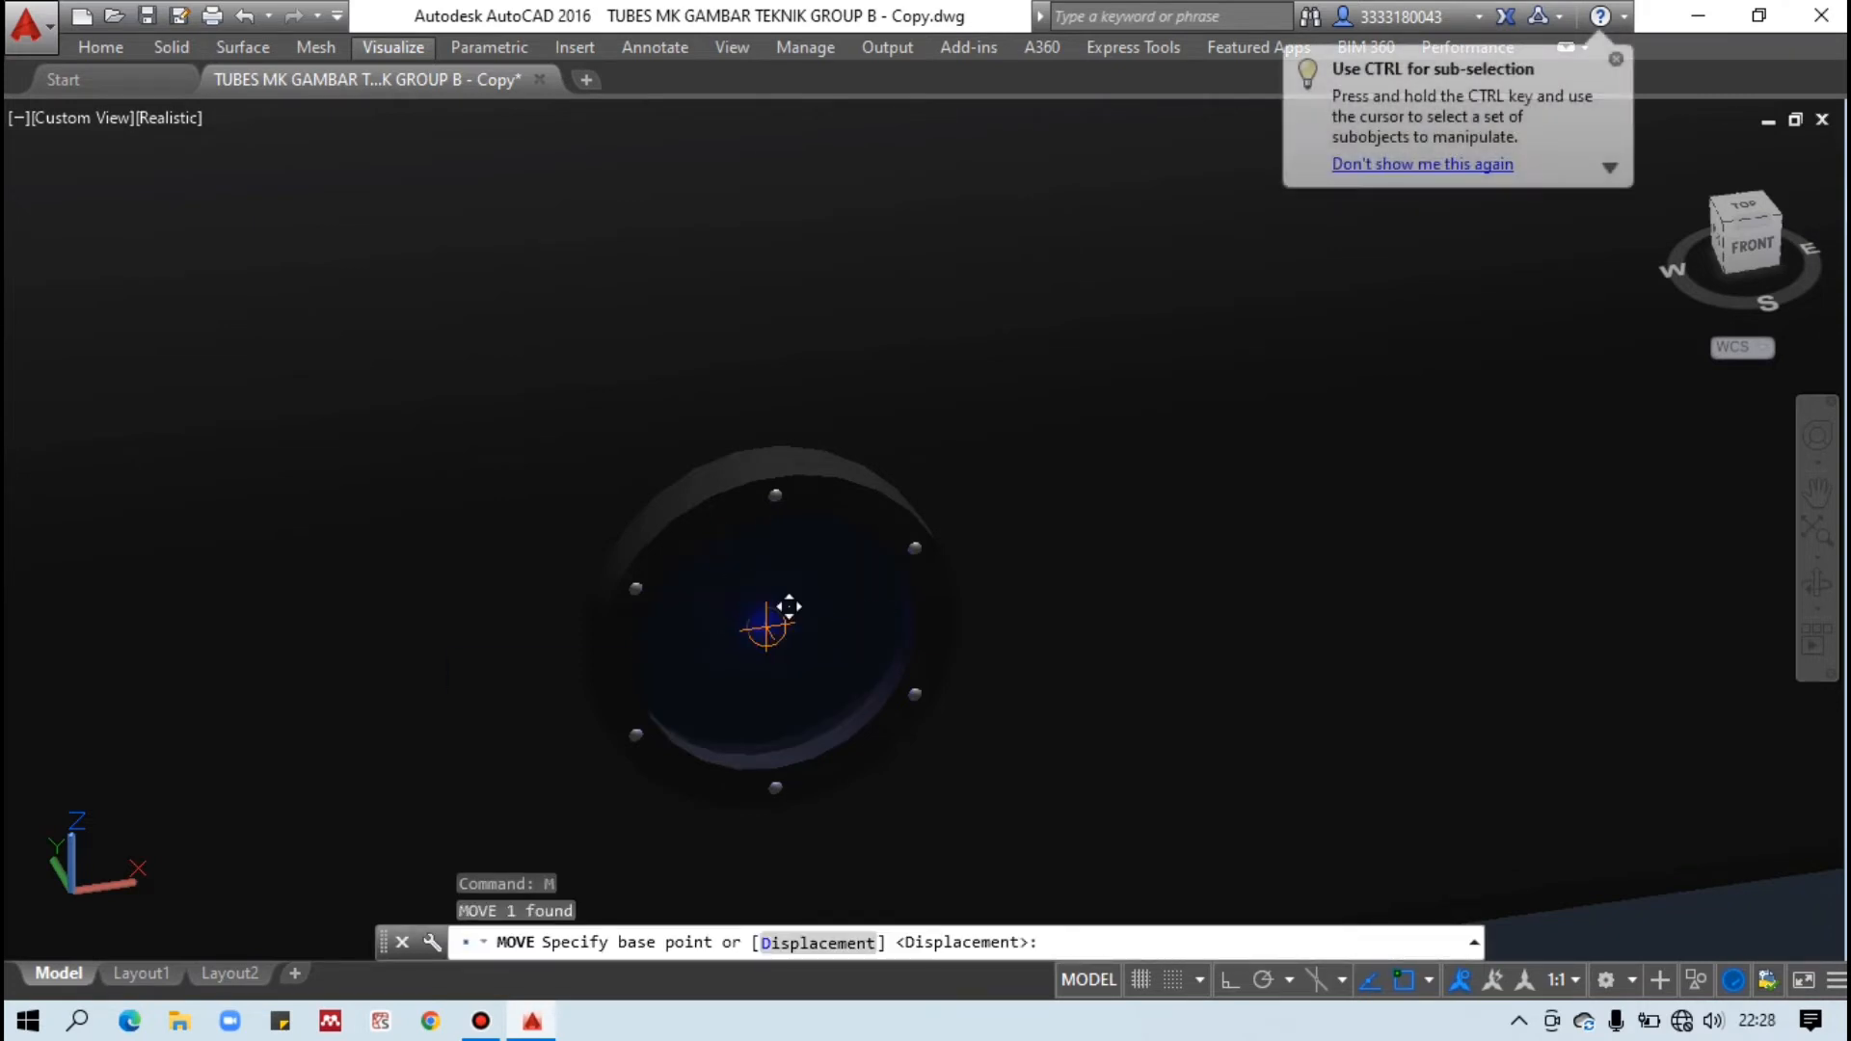
pyautogui.click(783, 608)
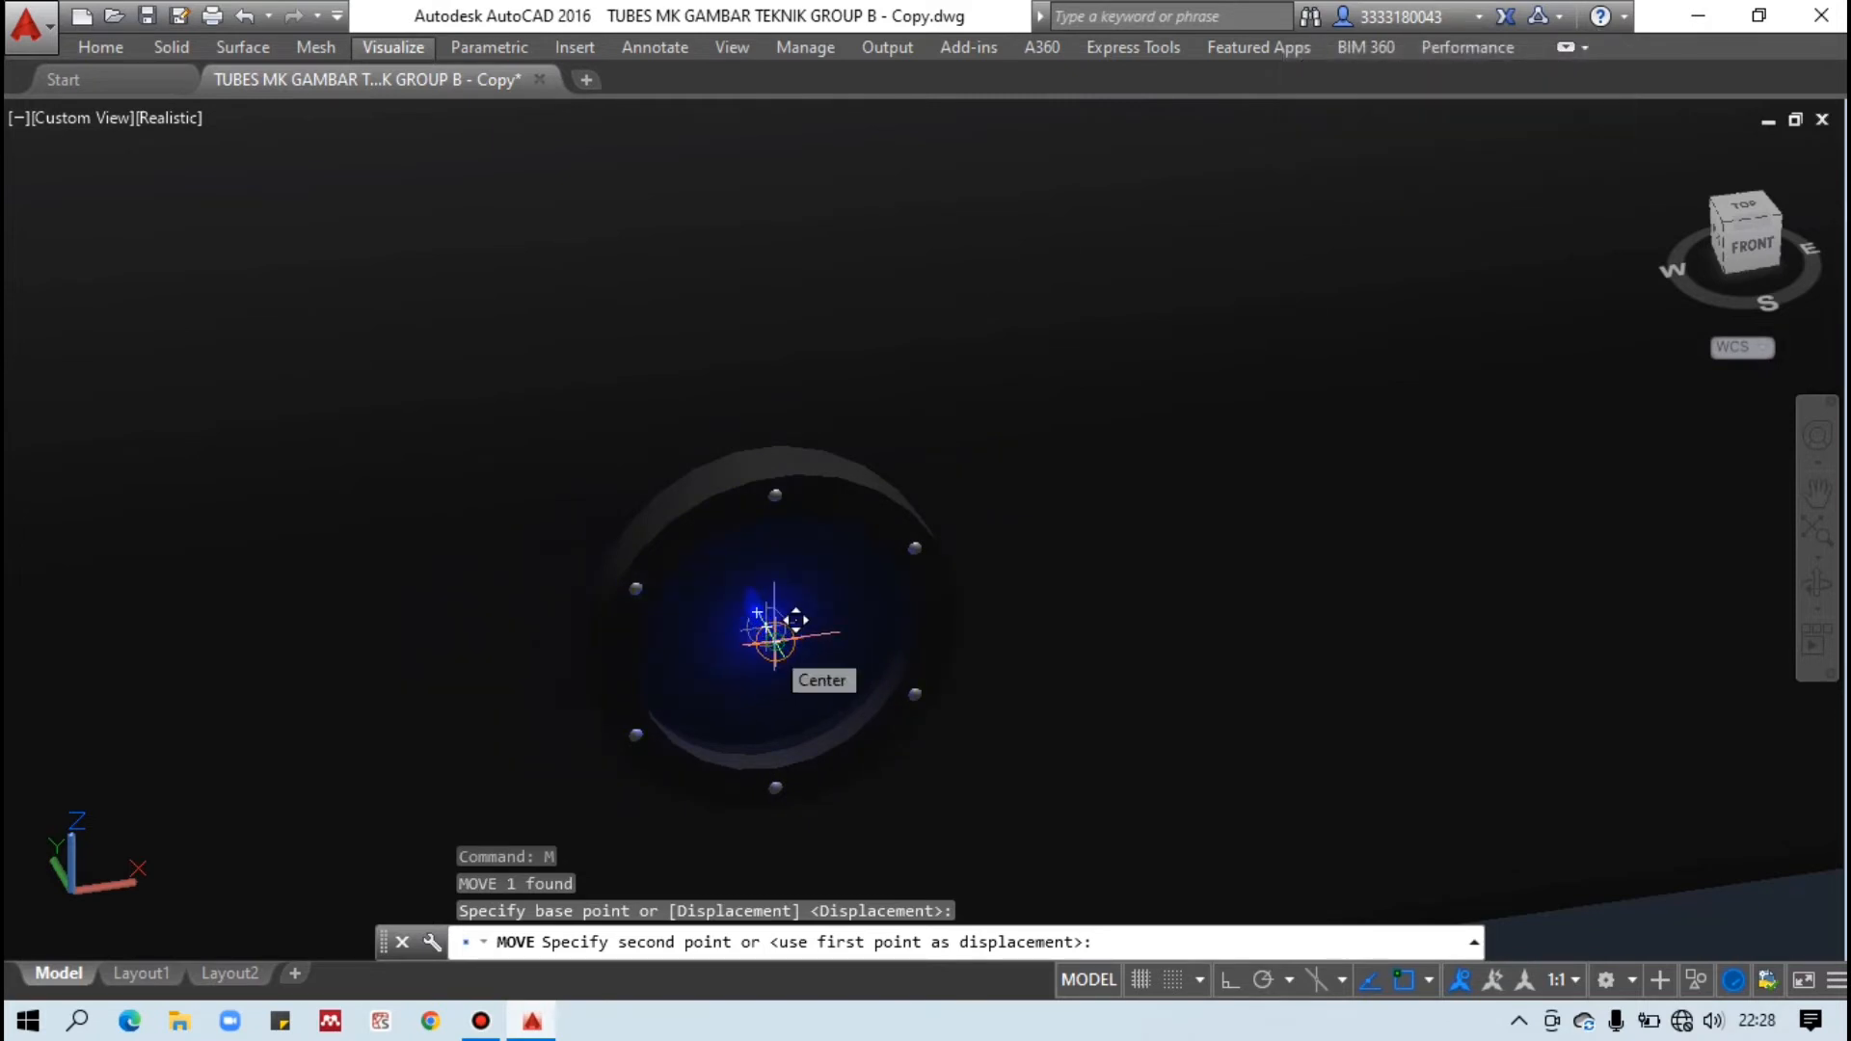
pyautogui.click(766, 631)
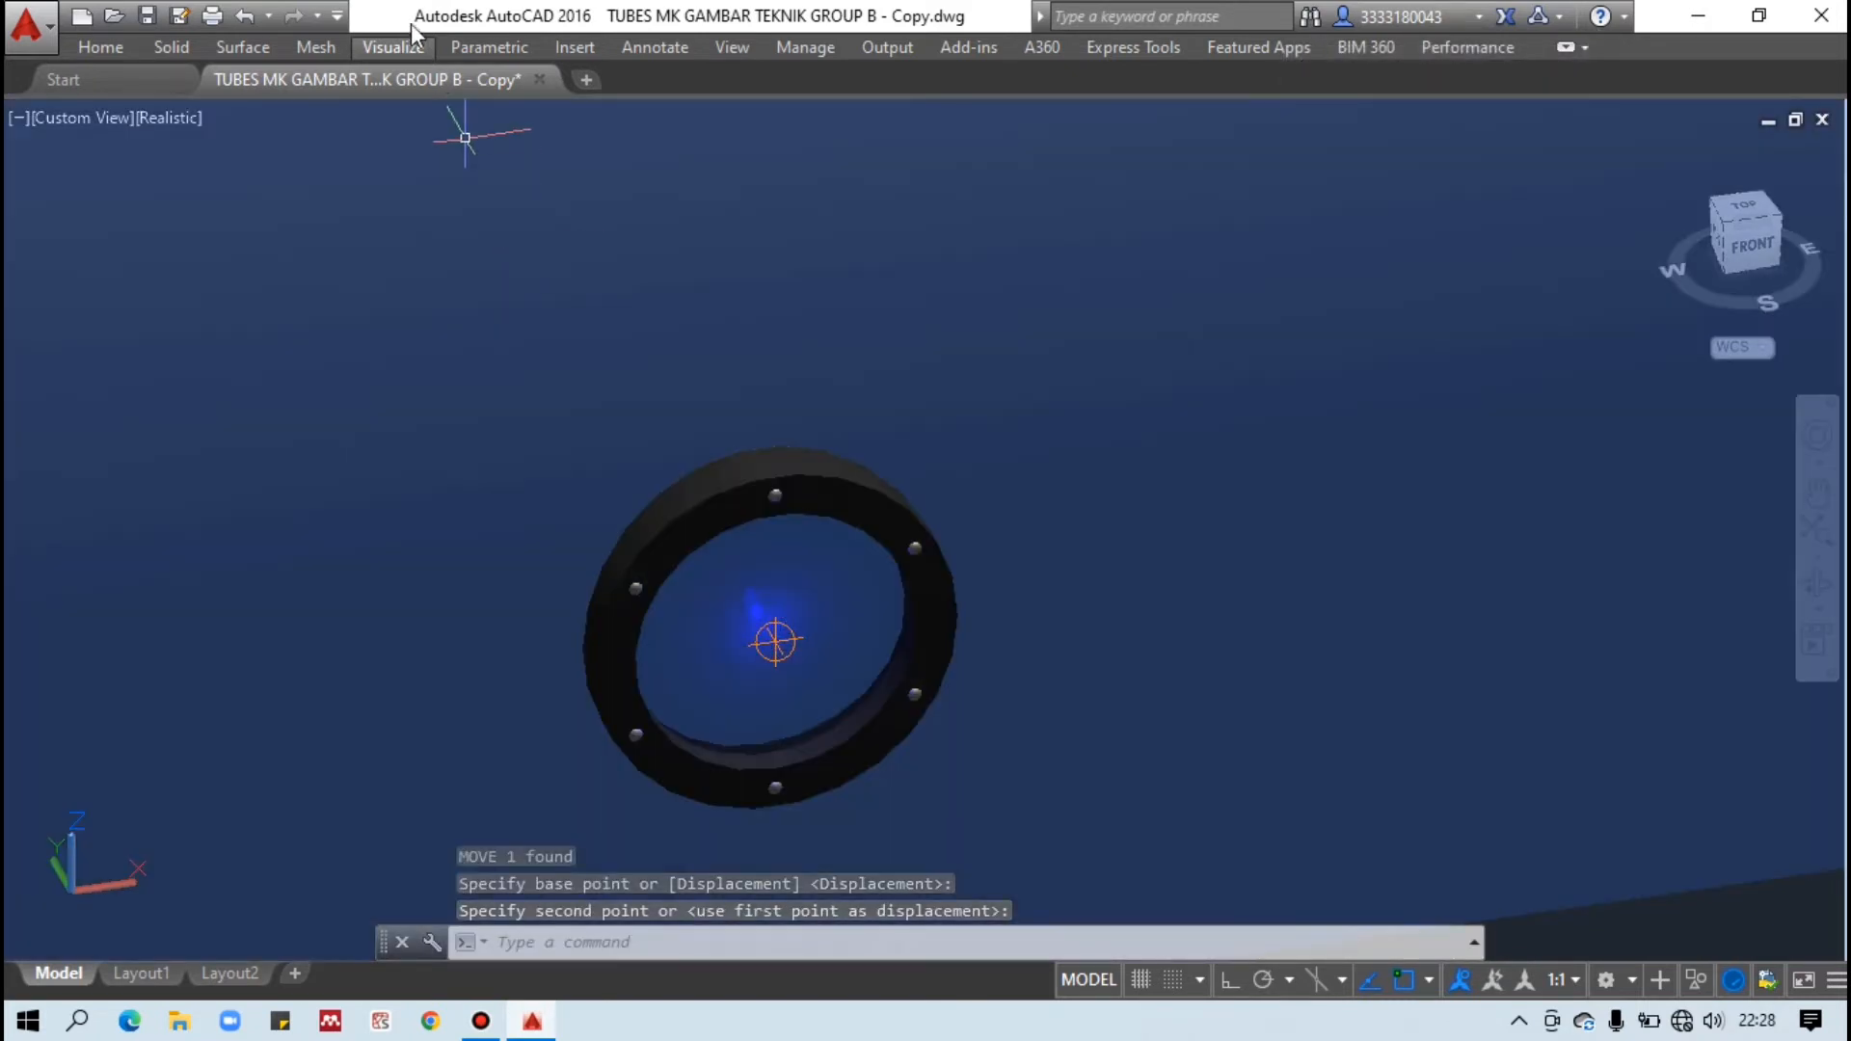
# Reopen the properties of the Jendela light from the list of lights and set its lamp intensity to 200 Cd.
pyautogui.click(421, 48)
pyautogui.click(883, 135)
pyautogui.click(1002, 175)
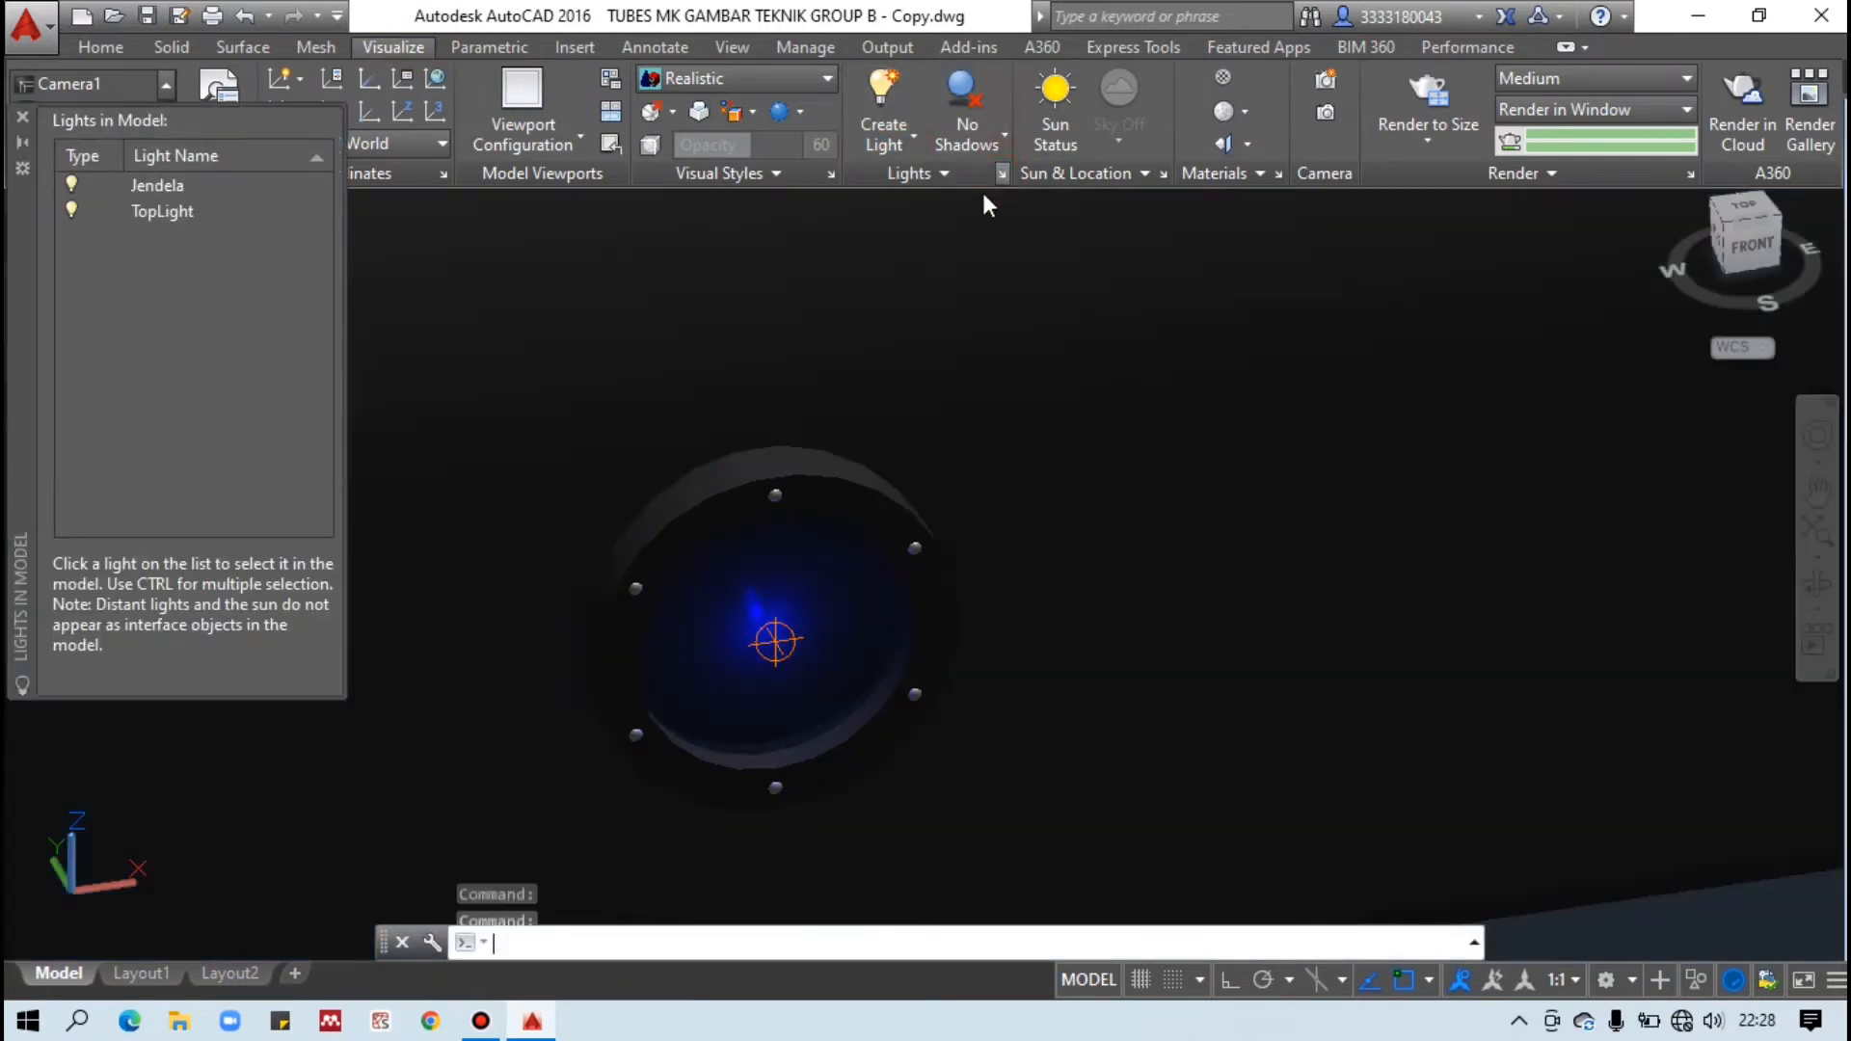
pyautogui.click(149, 182)
pyautogui.rightClick(149, 181)
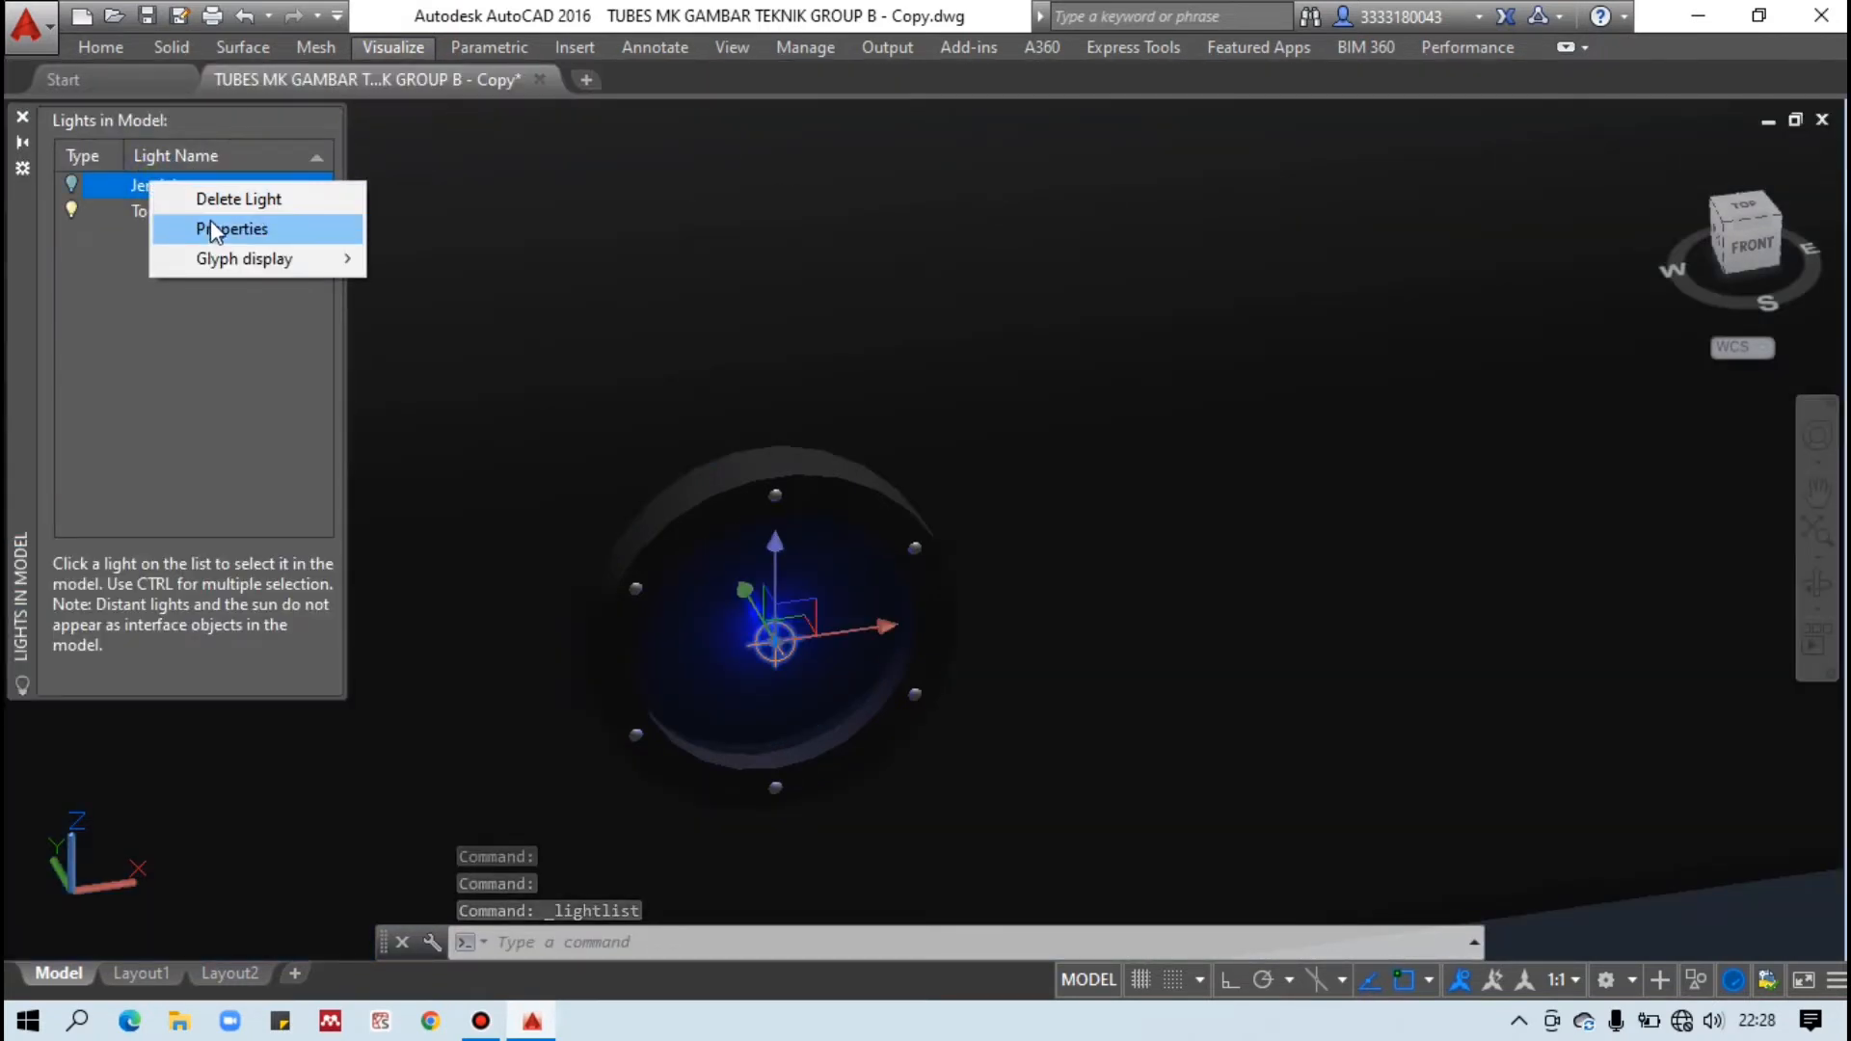
pyautogui.click(220, 231)
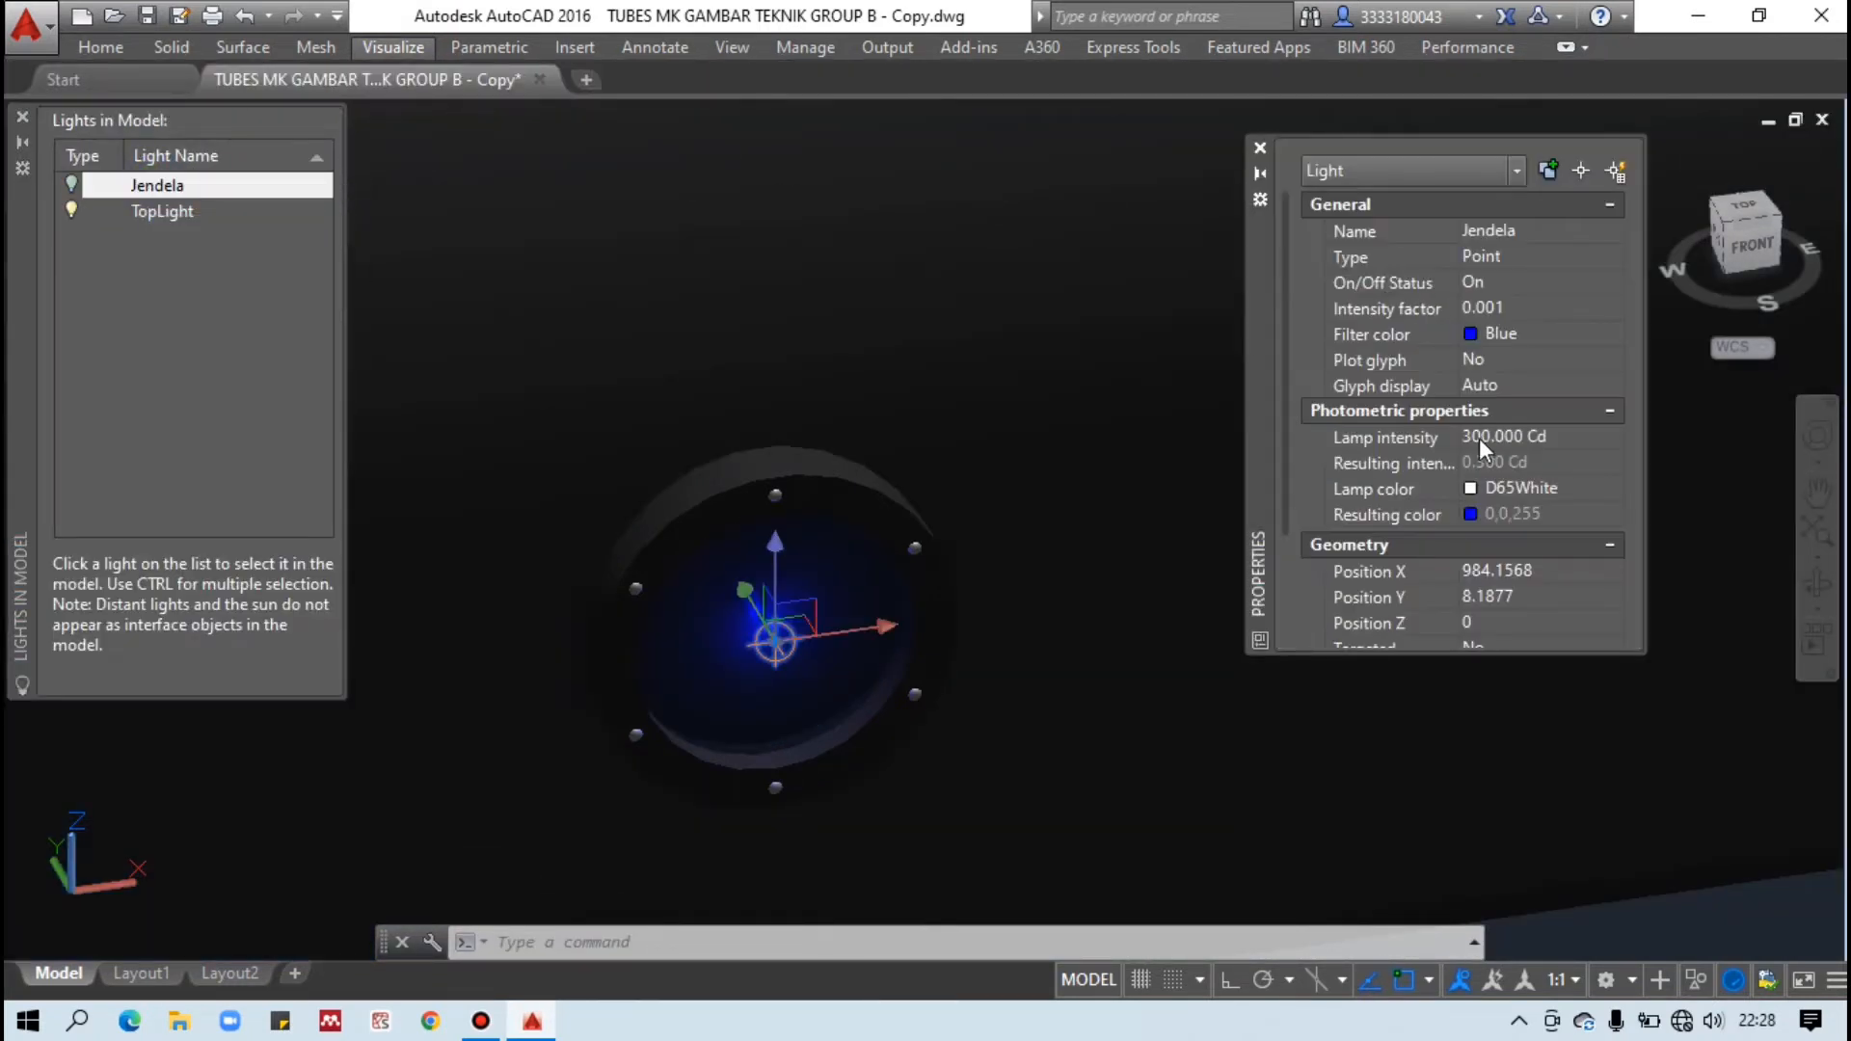
pyautogui.click(1467, 440)
pyautogui.moveTo(1468, 440); pyautogui.dragTo(1458, 440)
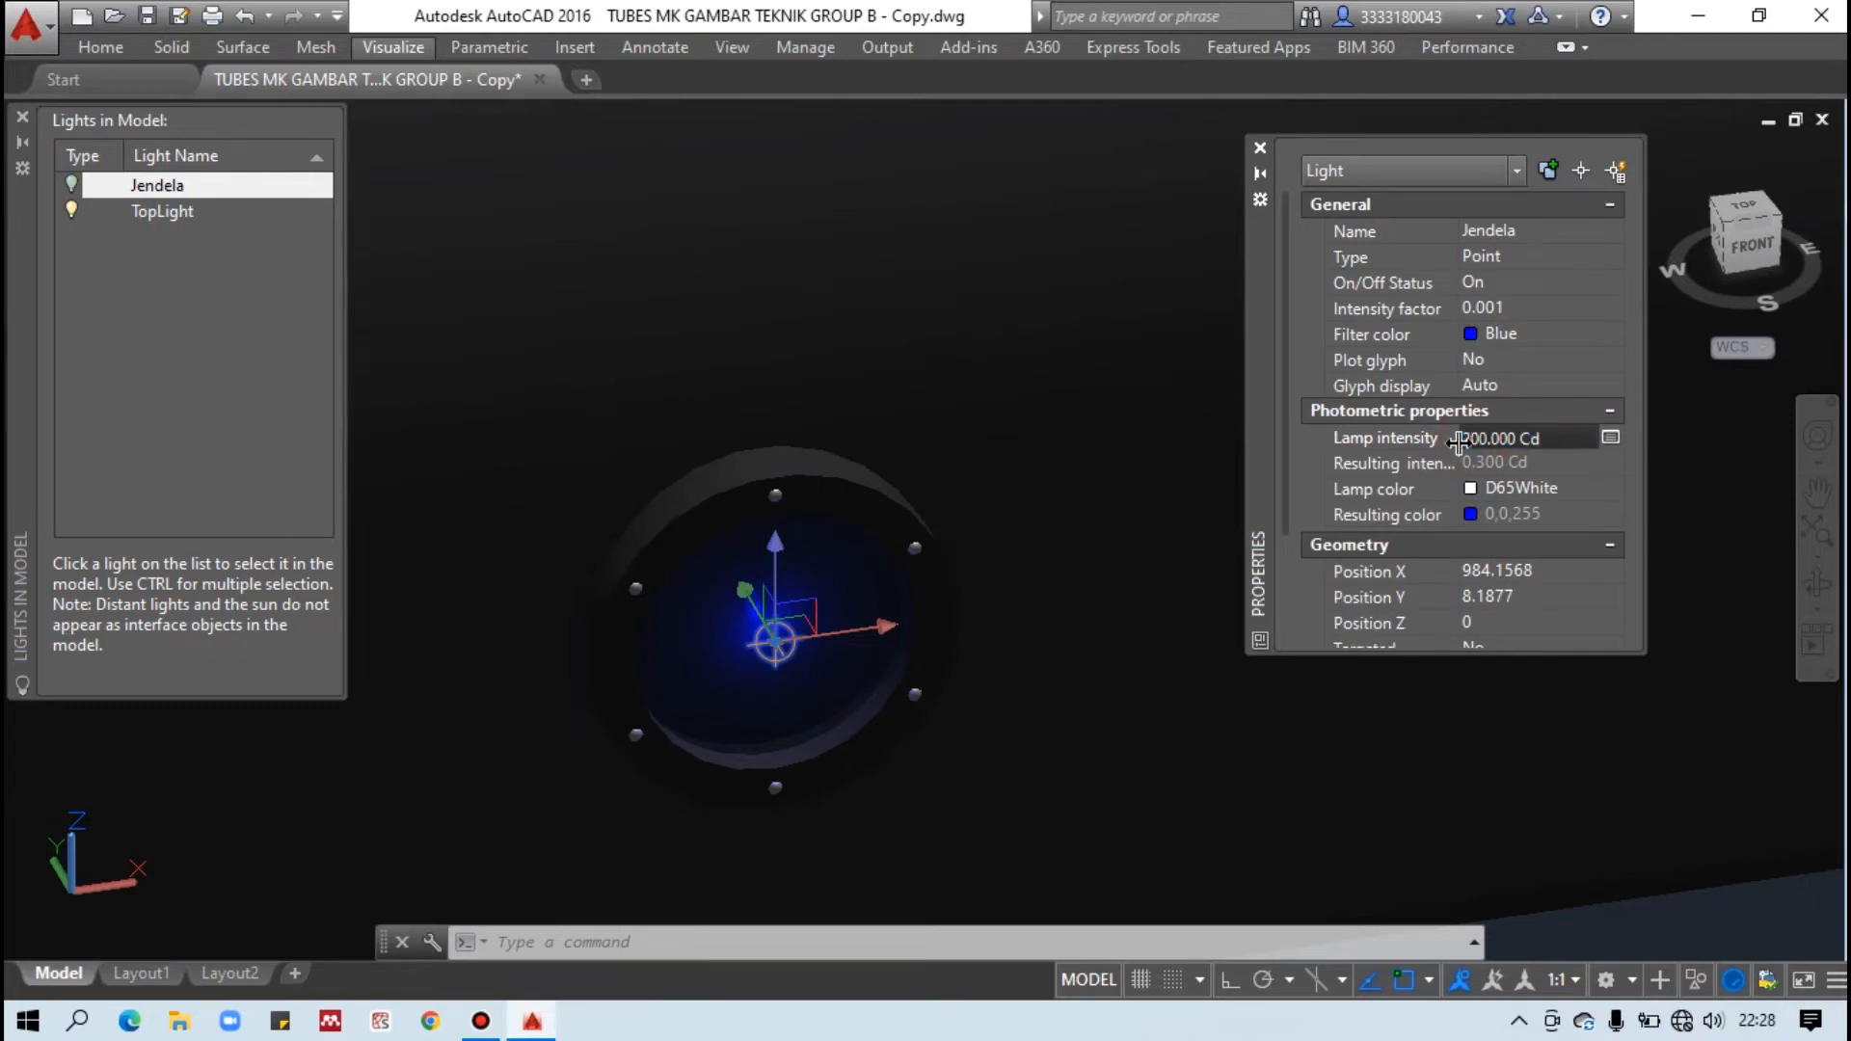
pyautogui.write('2')
pyautogui.press('Return')
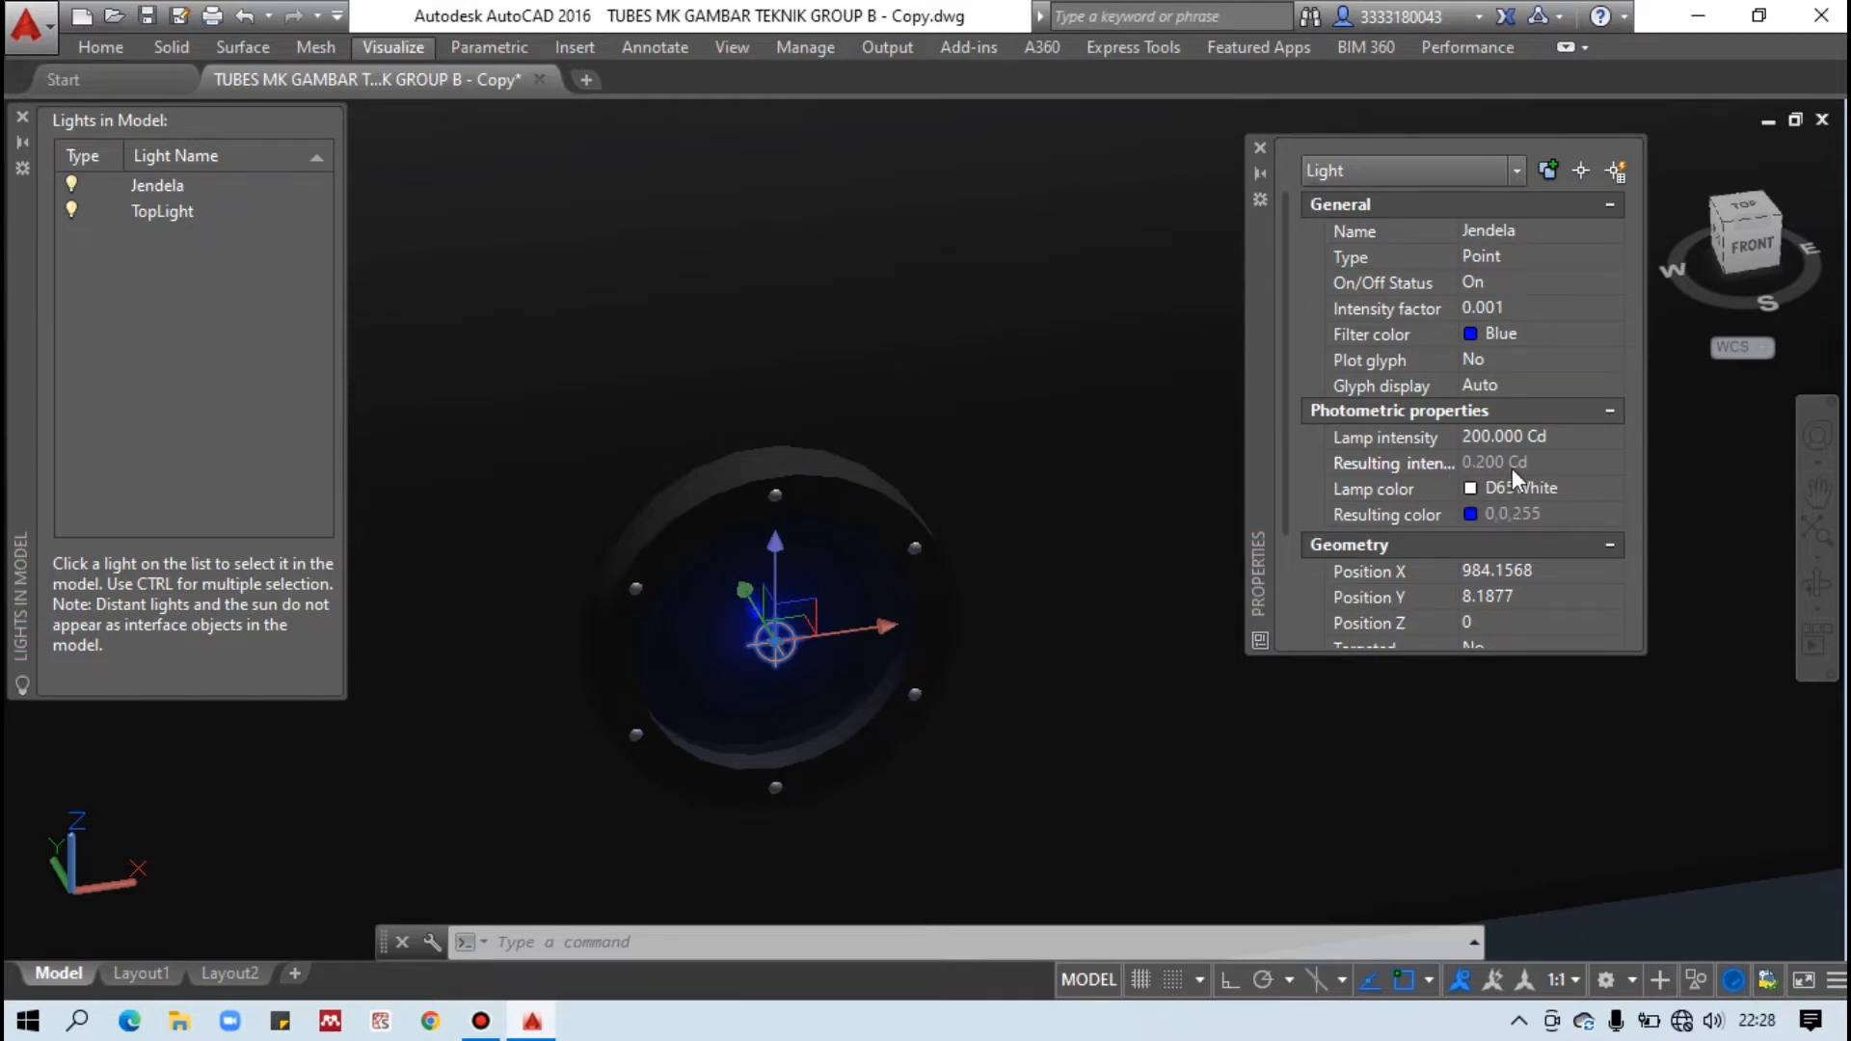
# Choose D65White as the lamp color of the Jendela light and close its properties and the list of lights.
pyautogui.click(1529, 487)
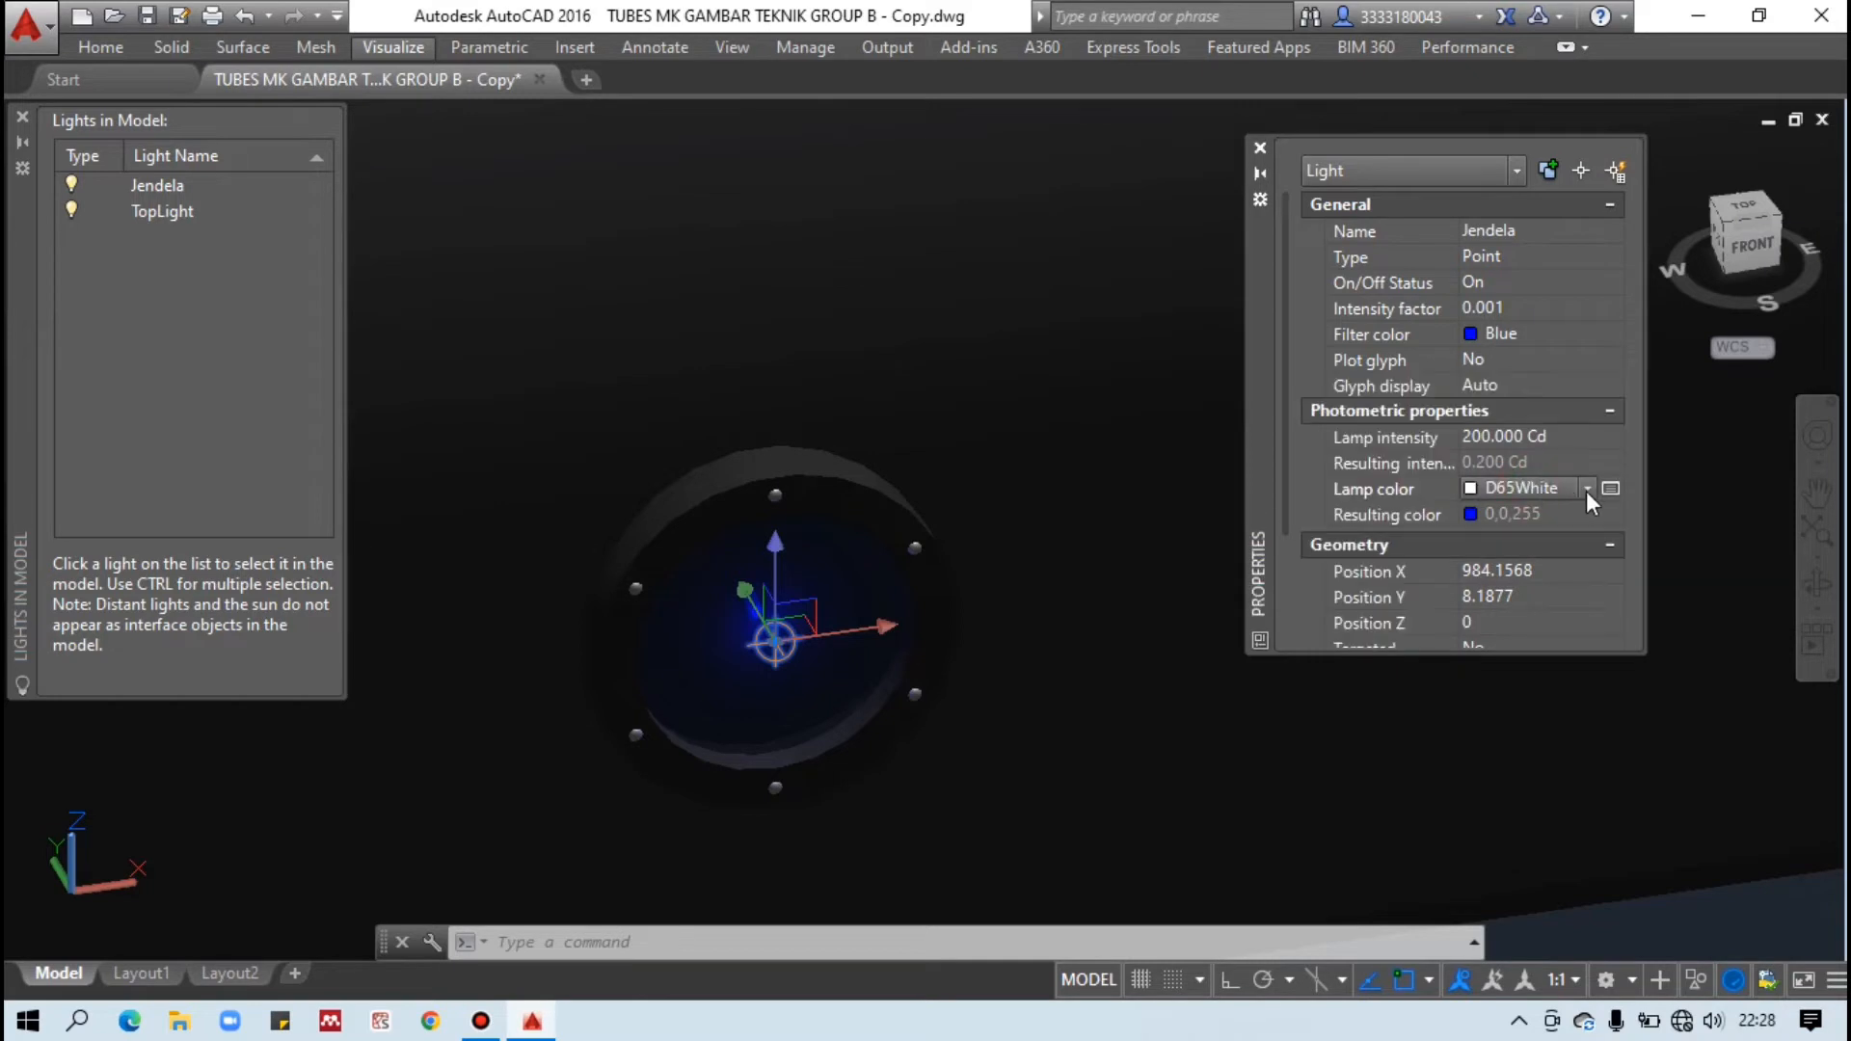
pyautogui.click(1587, 489)
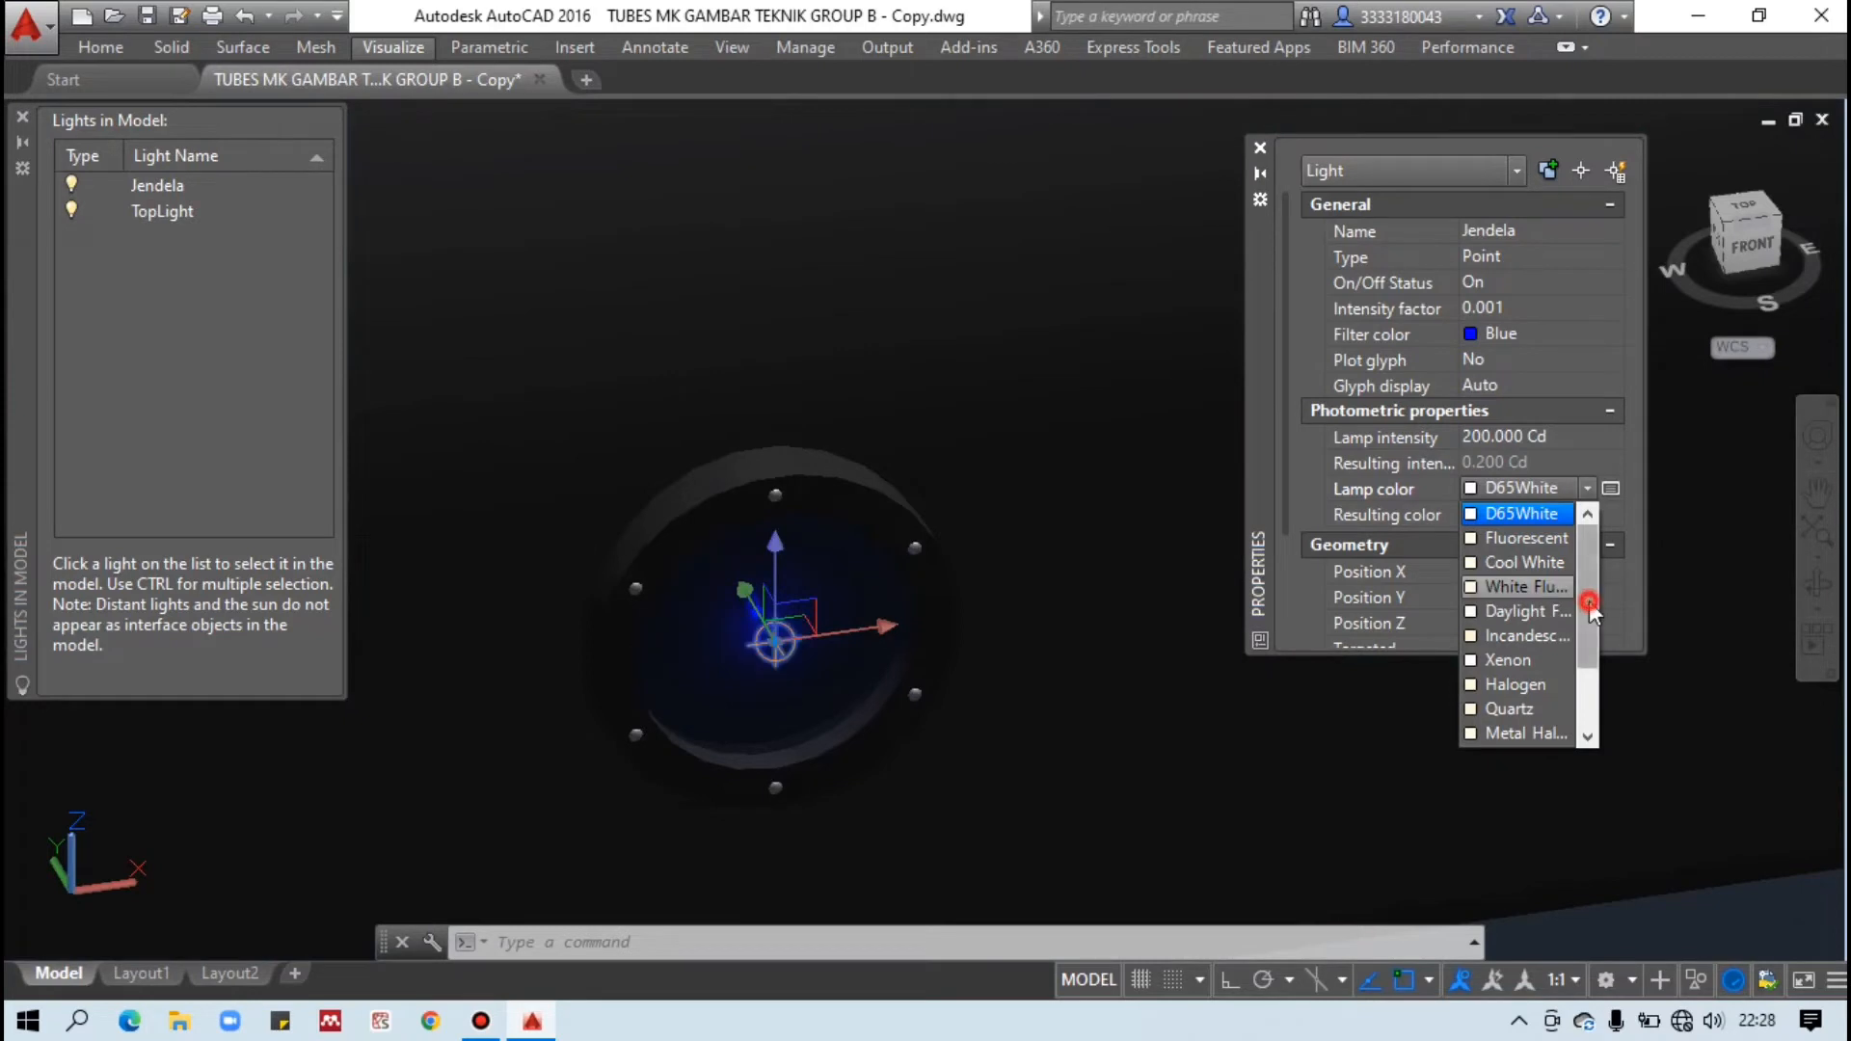
pyautogui.moveTo(1586, 598); pyautogui.dragTo(1560, 569)
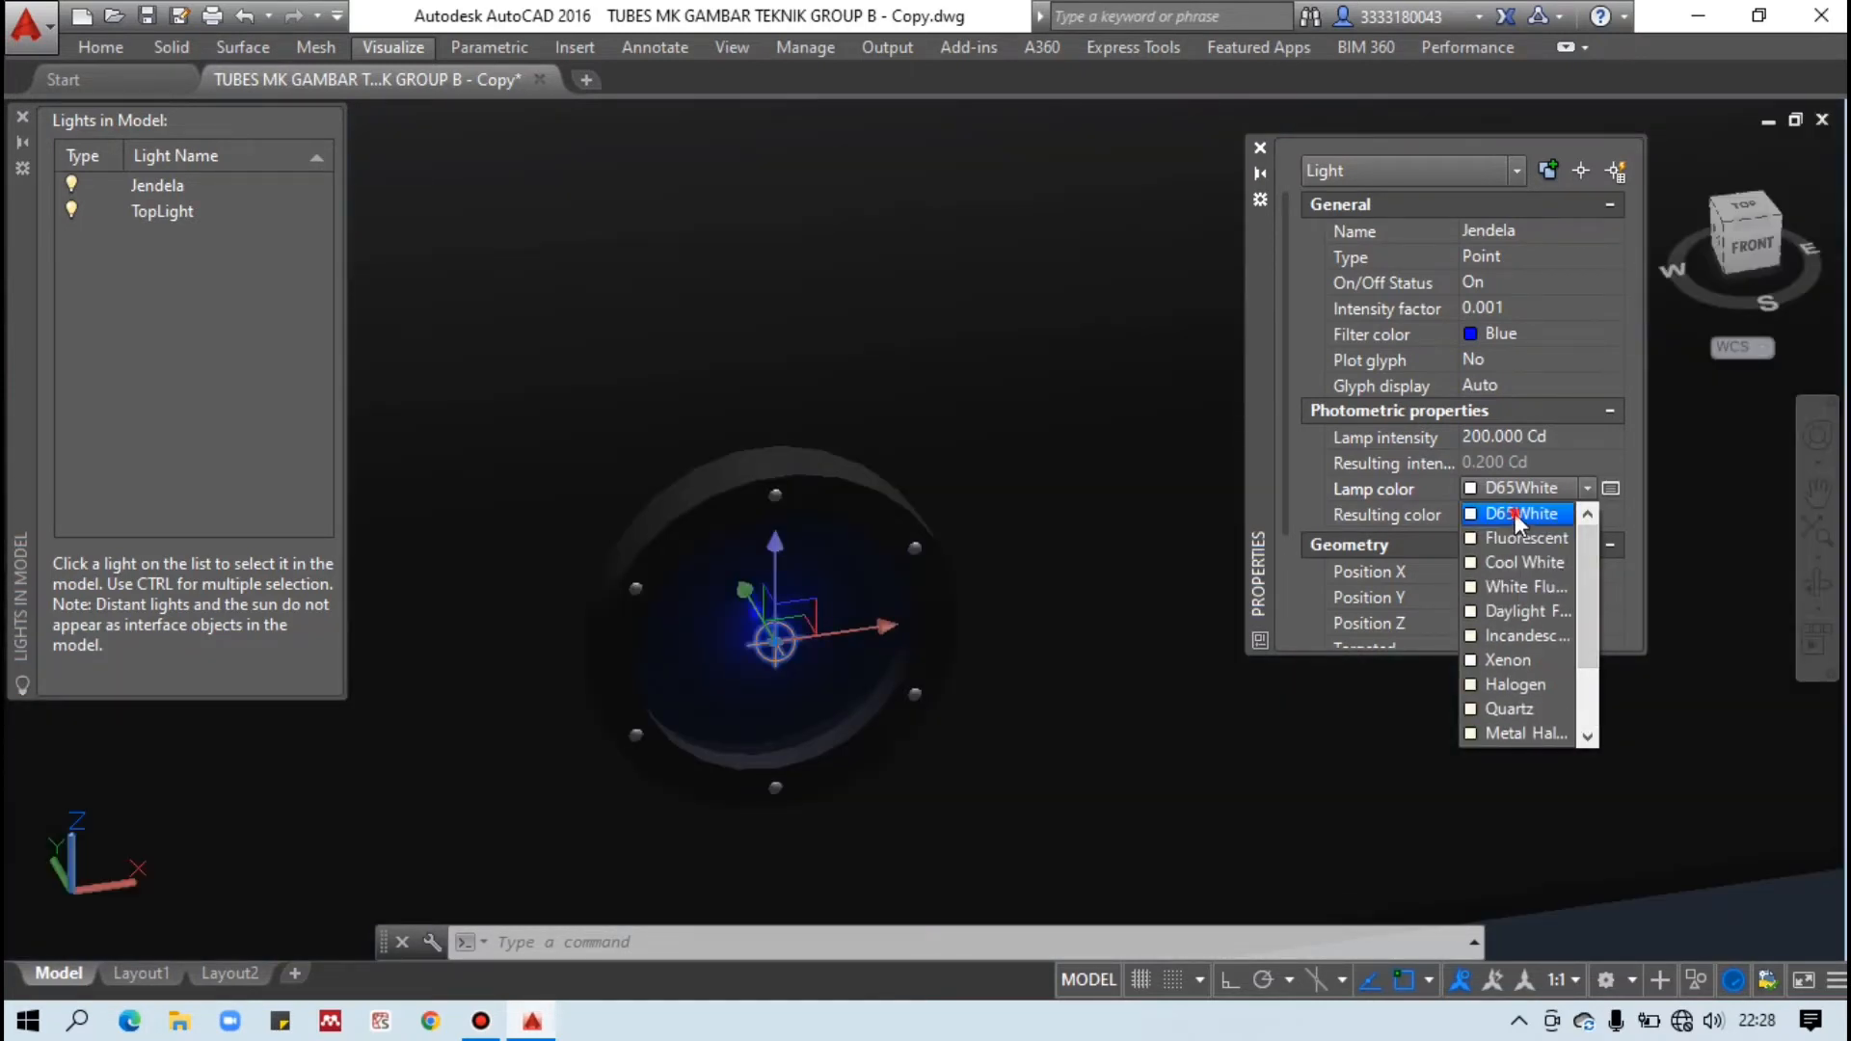
pyautogui.click(1513, 512)
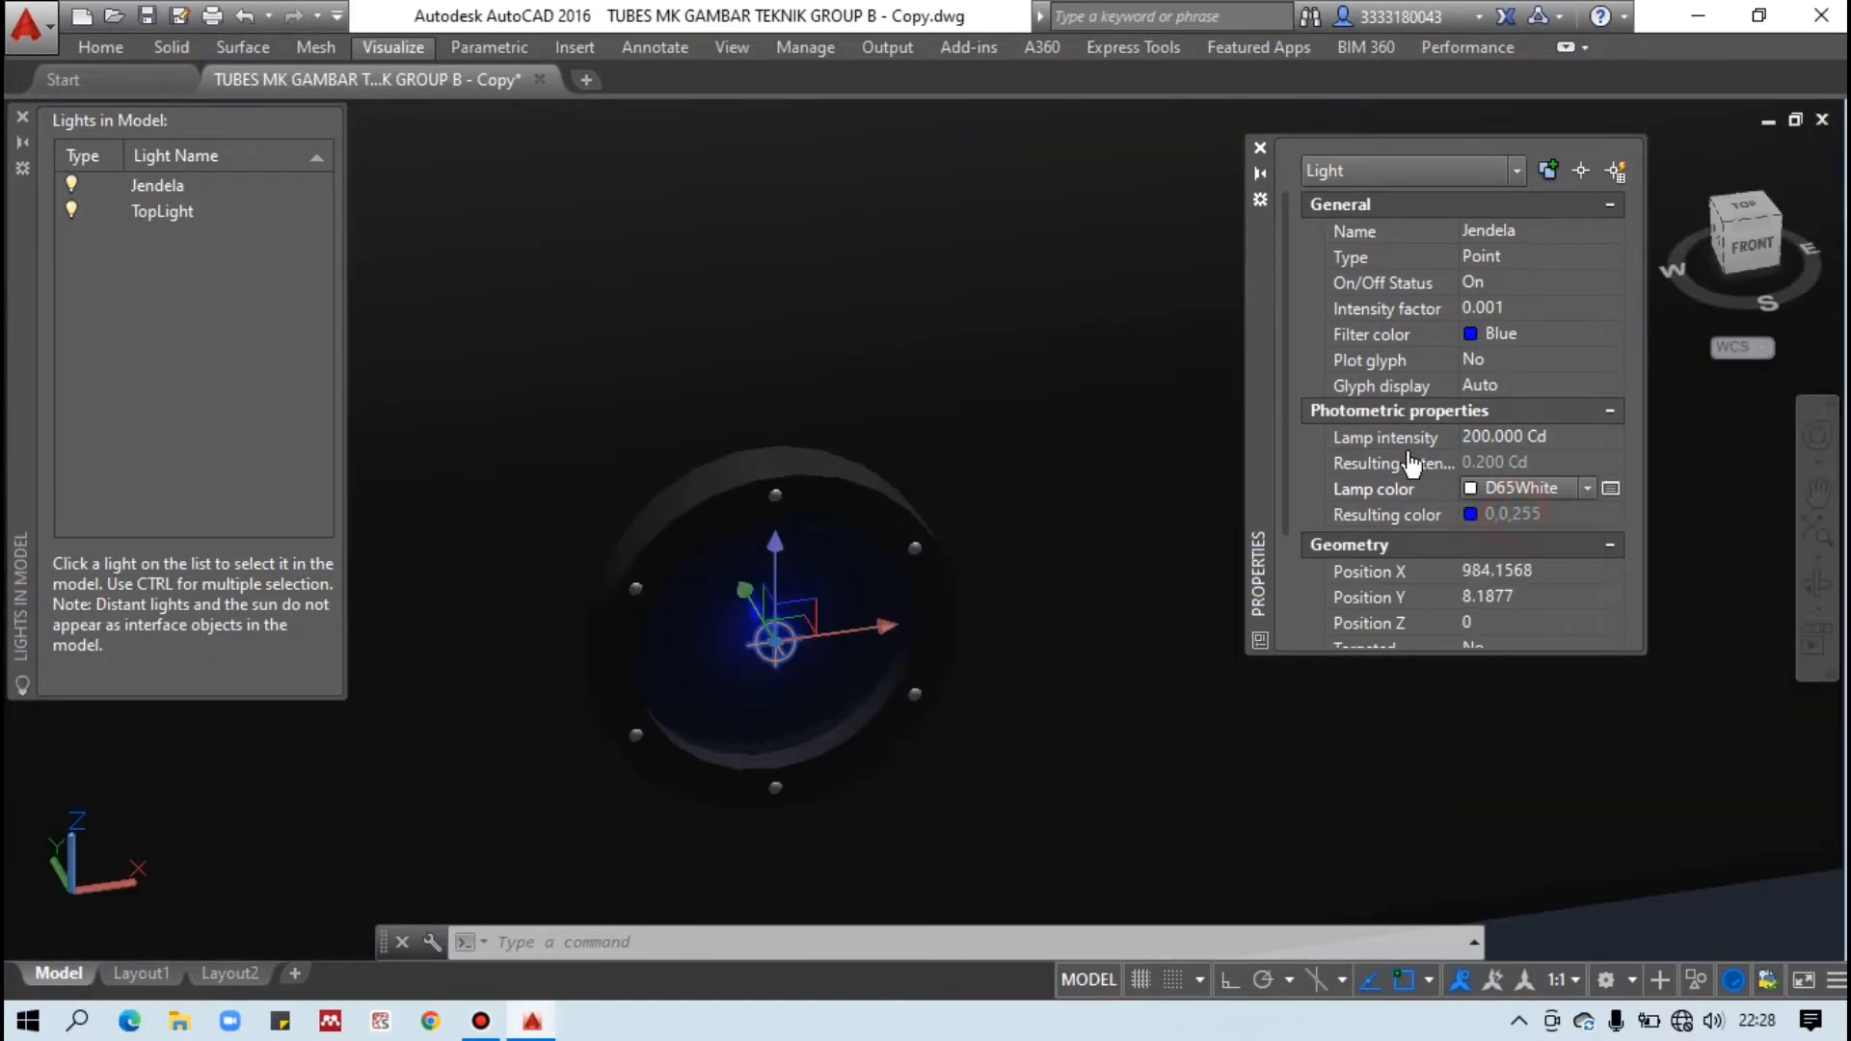
pyautogui.click(1260, 148)
pyautogui.click(22, 117)
pyautogui.scroll(-5, 776, 592)
pyautogui.press('Escape')
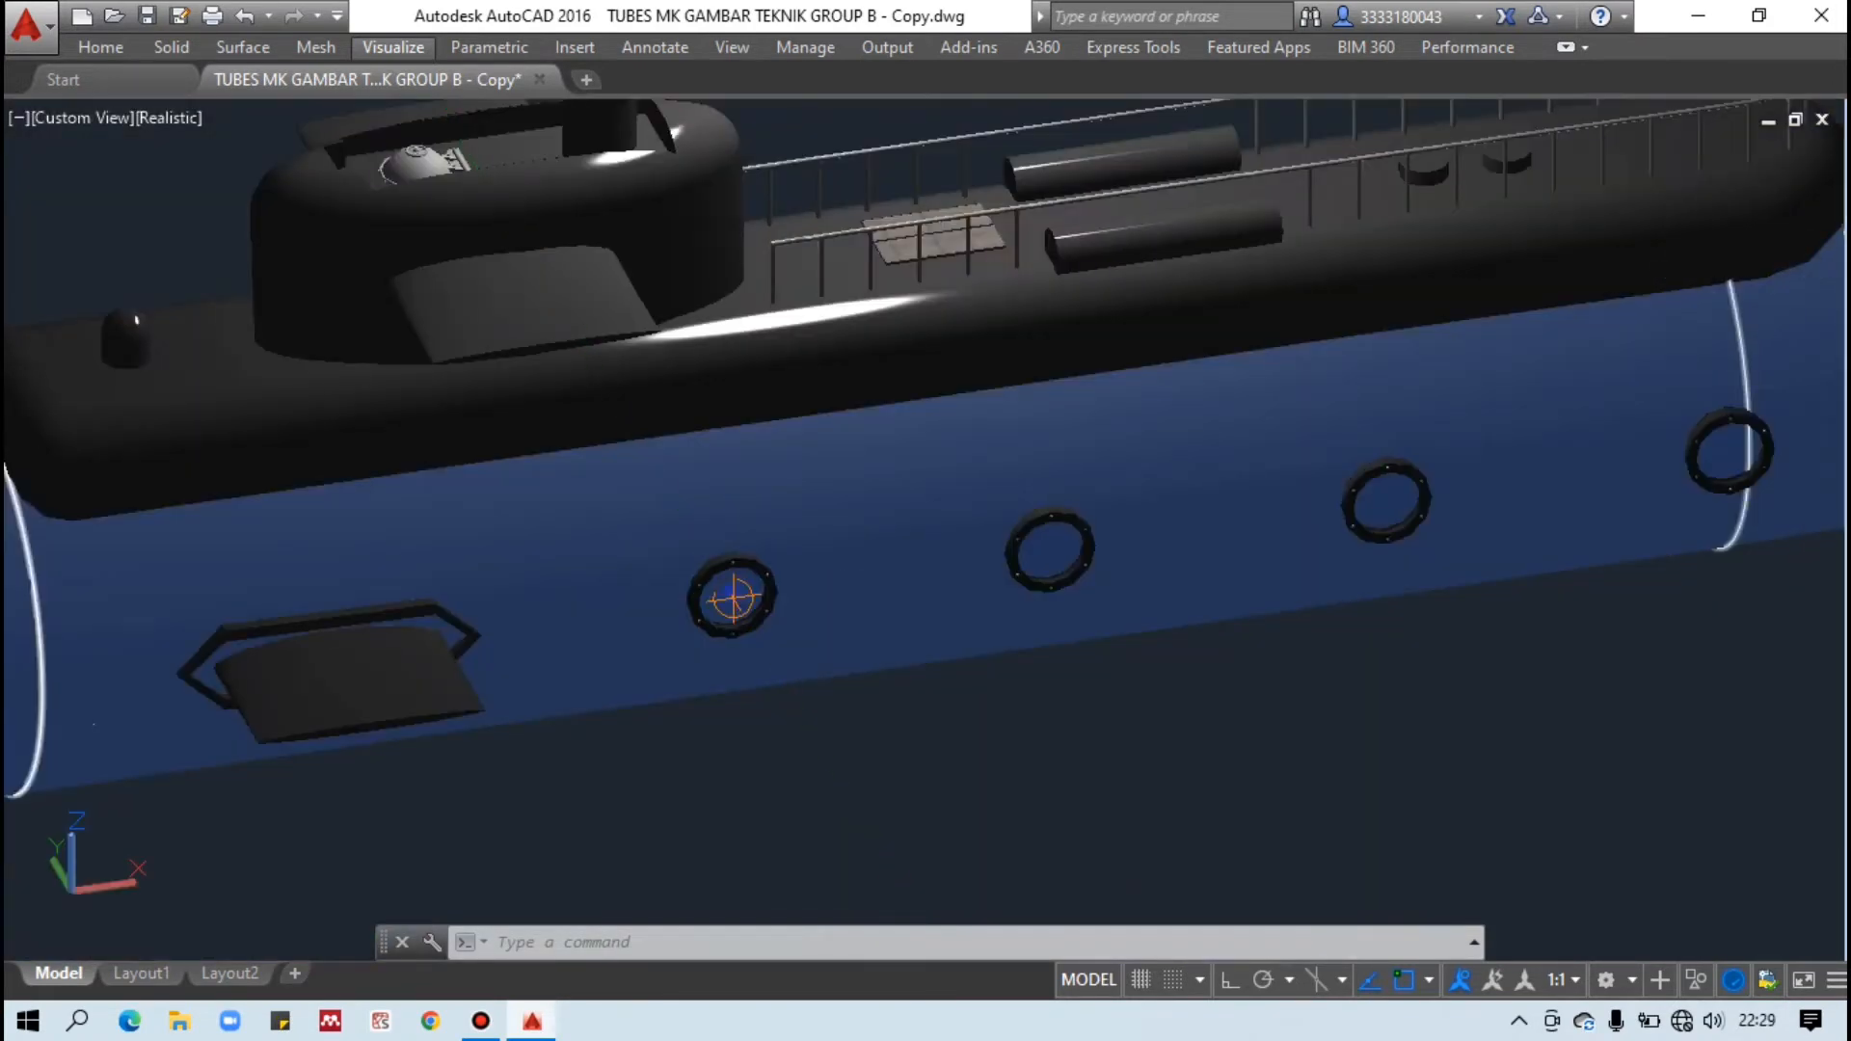
pyautogui.scroll(3, 767, 603)
pyautogui.press('Escape')
pyautogui.scroll(-5, 840, 602)
pyautogui.click(968, 287)
pyautogui.press('Escape')
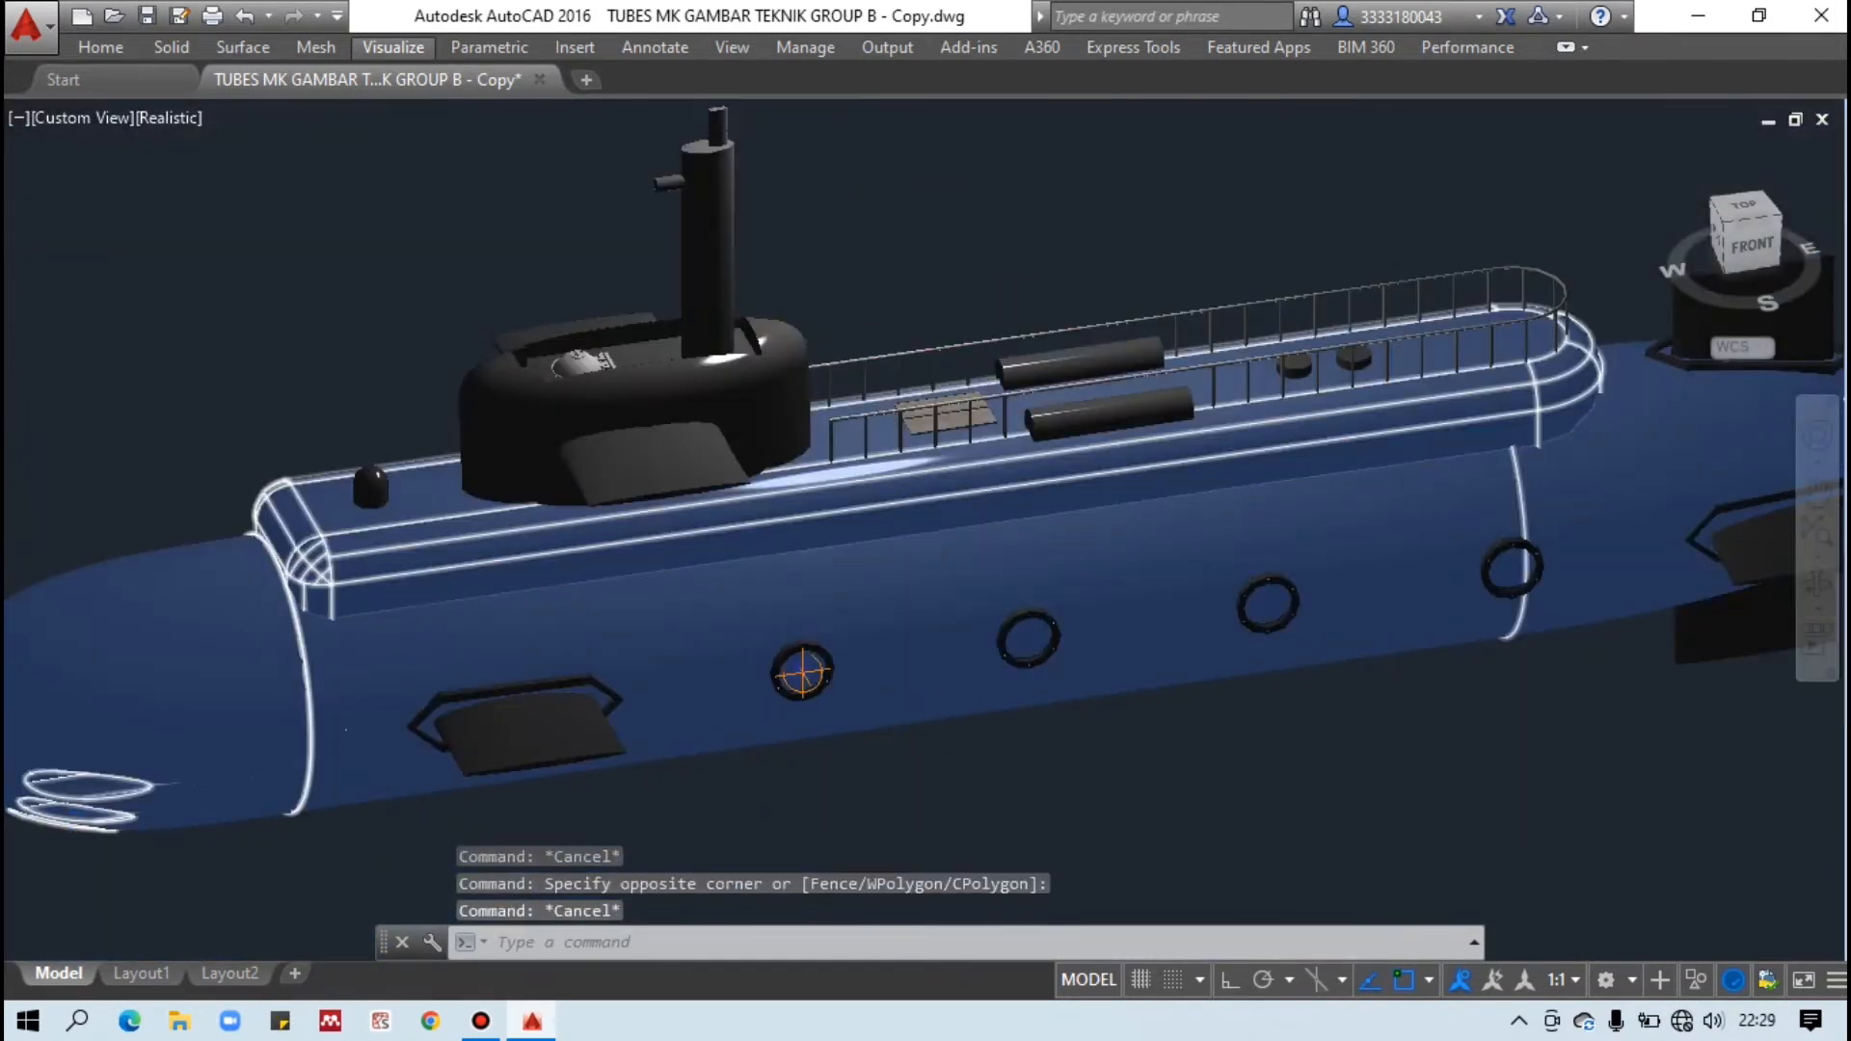
pyautogui.scroll(-4, 910, 527)
pyautogui.click(900, 681)
pyautogui.click(900, 681)
pyautogui.press('Escape')
pyautogui.scroll(3, 909, 590)
pyautogui.click(917, 546)
pyautogui.click(917, 546)
pyautogui.press('Escape')
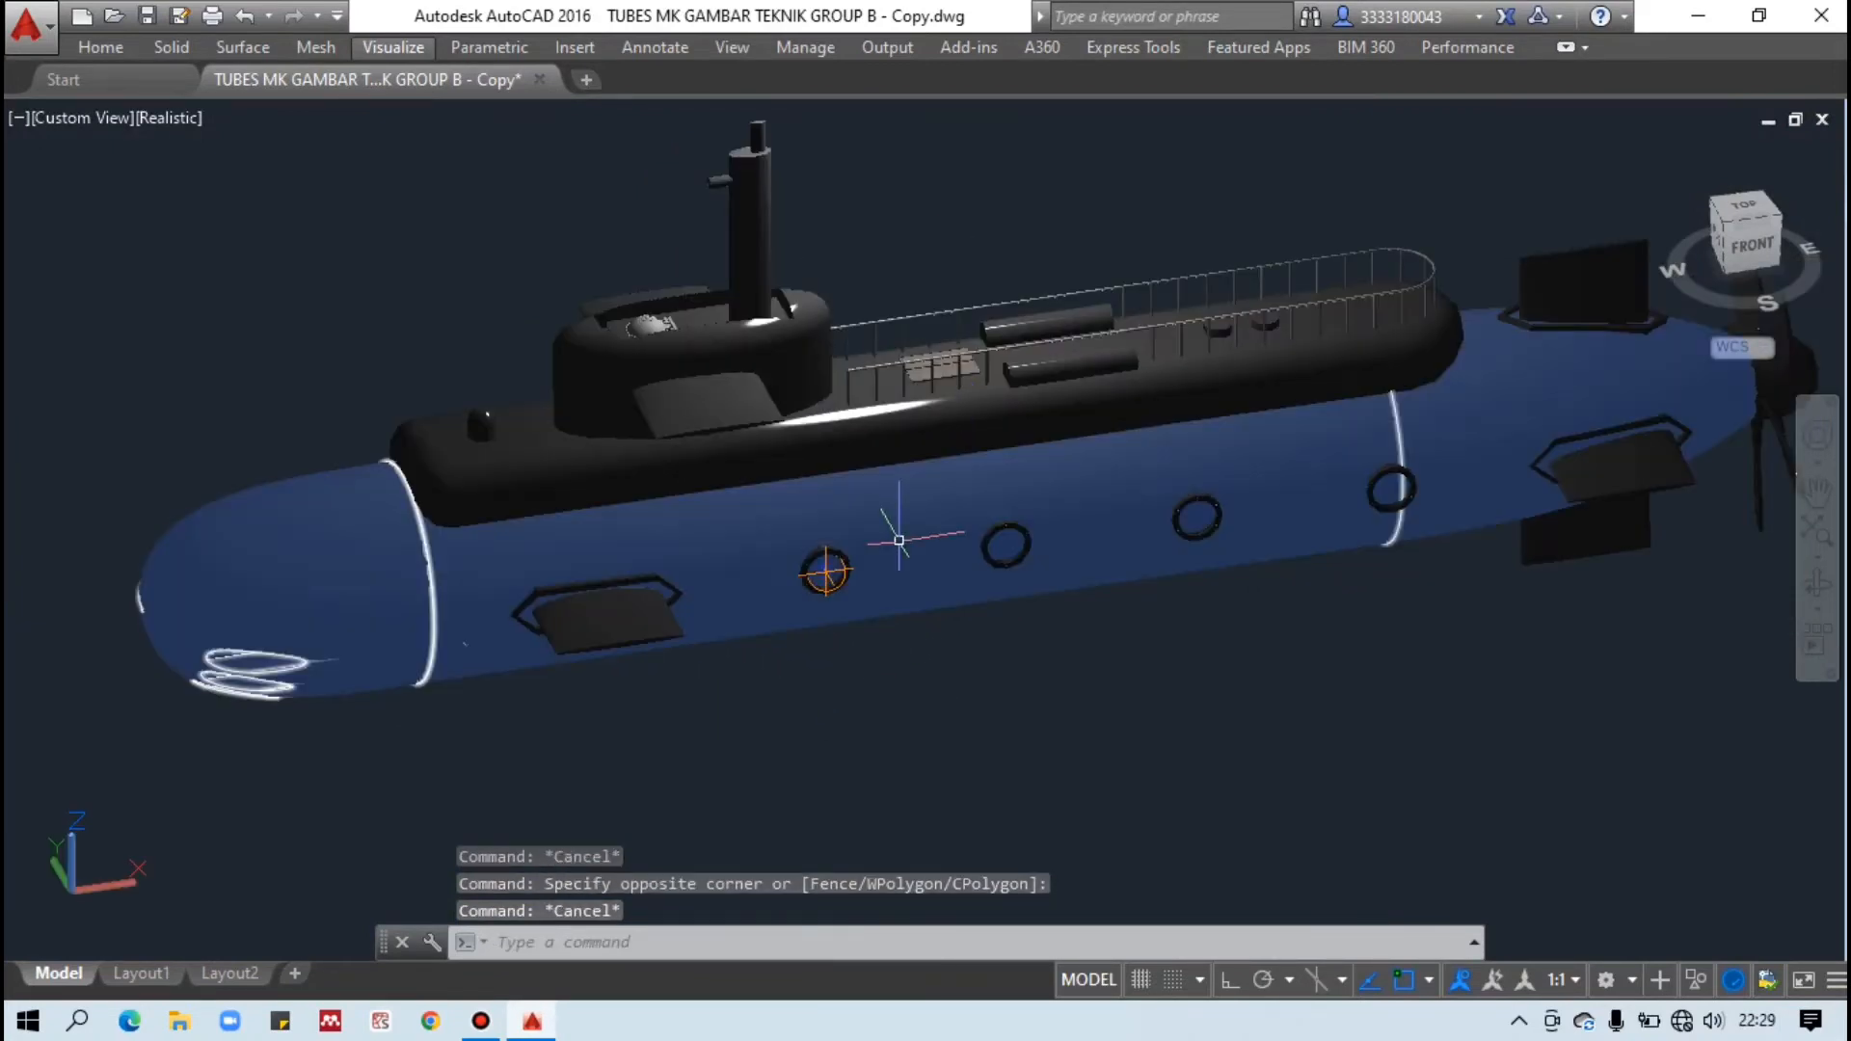
# Copy the Jendela light from its porthole into the neighboring porthole along the hull, with Ortho turned on.
pyautogui.scroll(6, 771, 588)
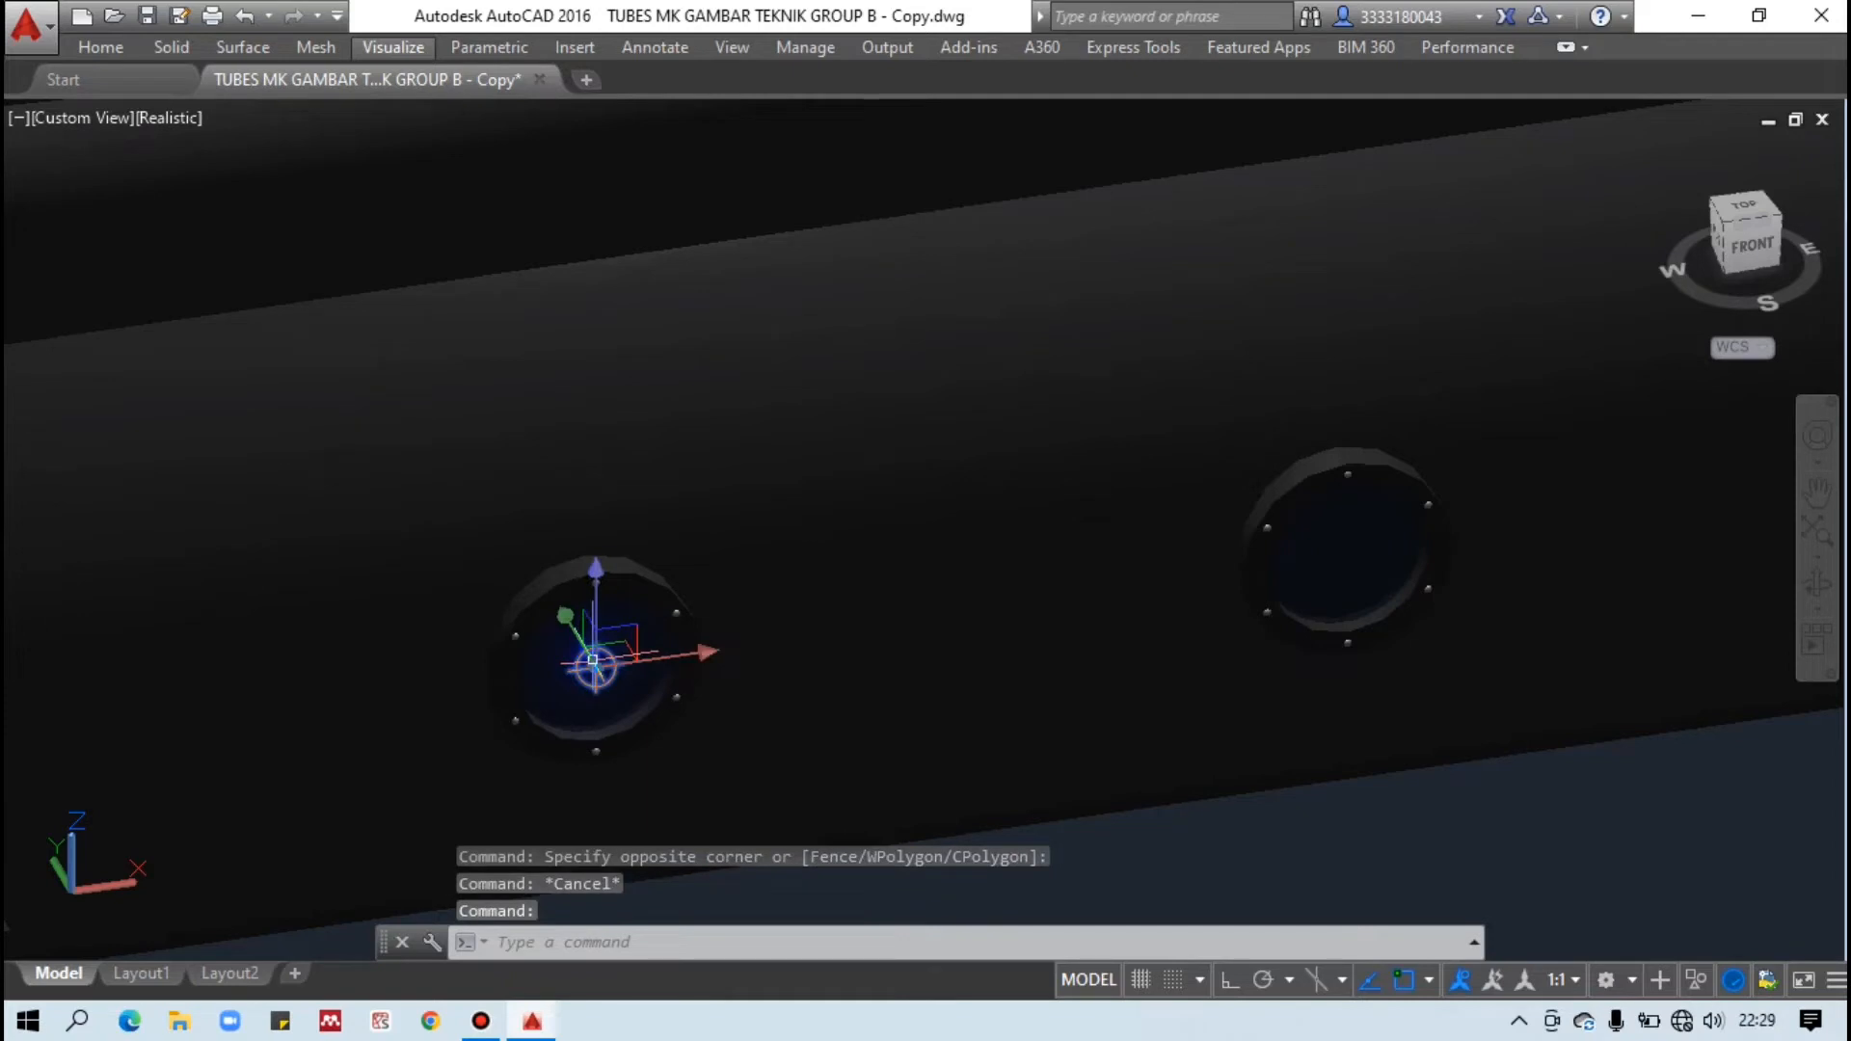
pyautogui.write('co')
pyautogui.press('Return')
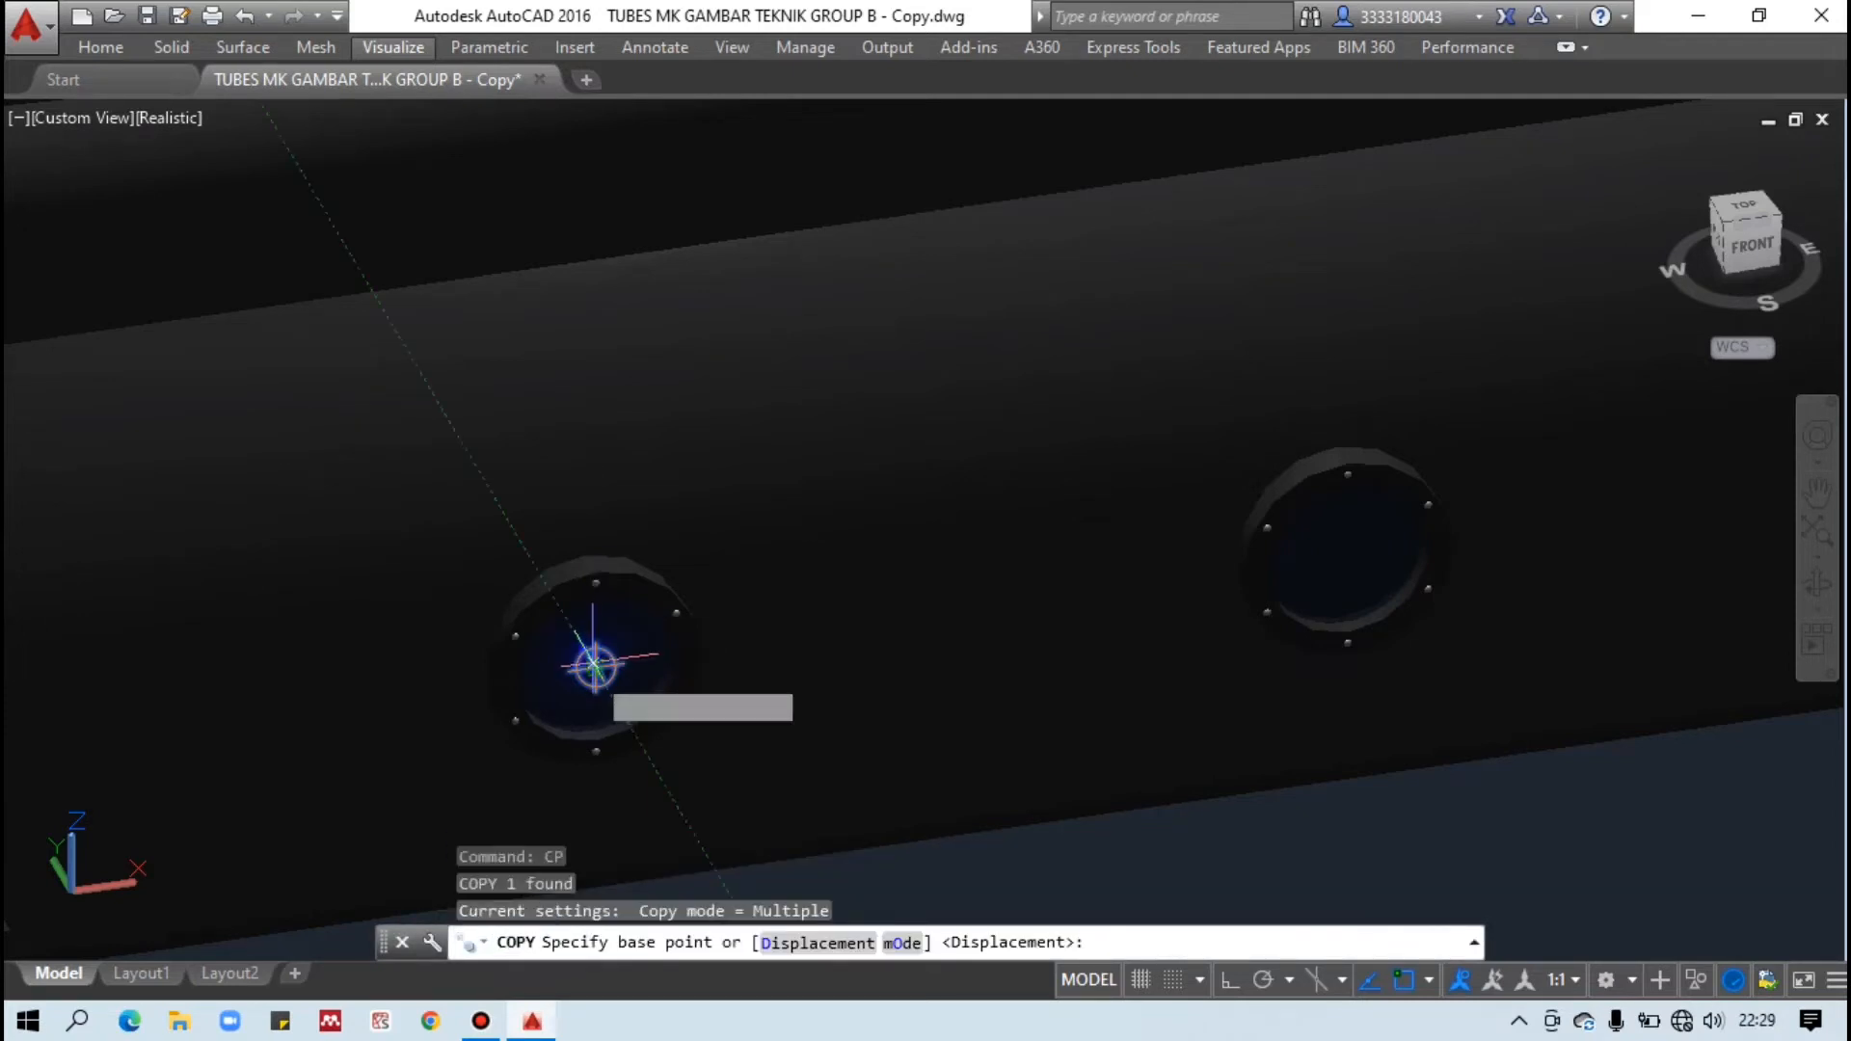
pyautogui.click(595, 665)
pyautogui.click(1231, 979)
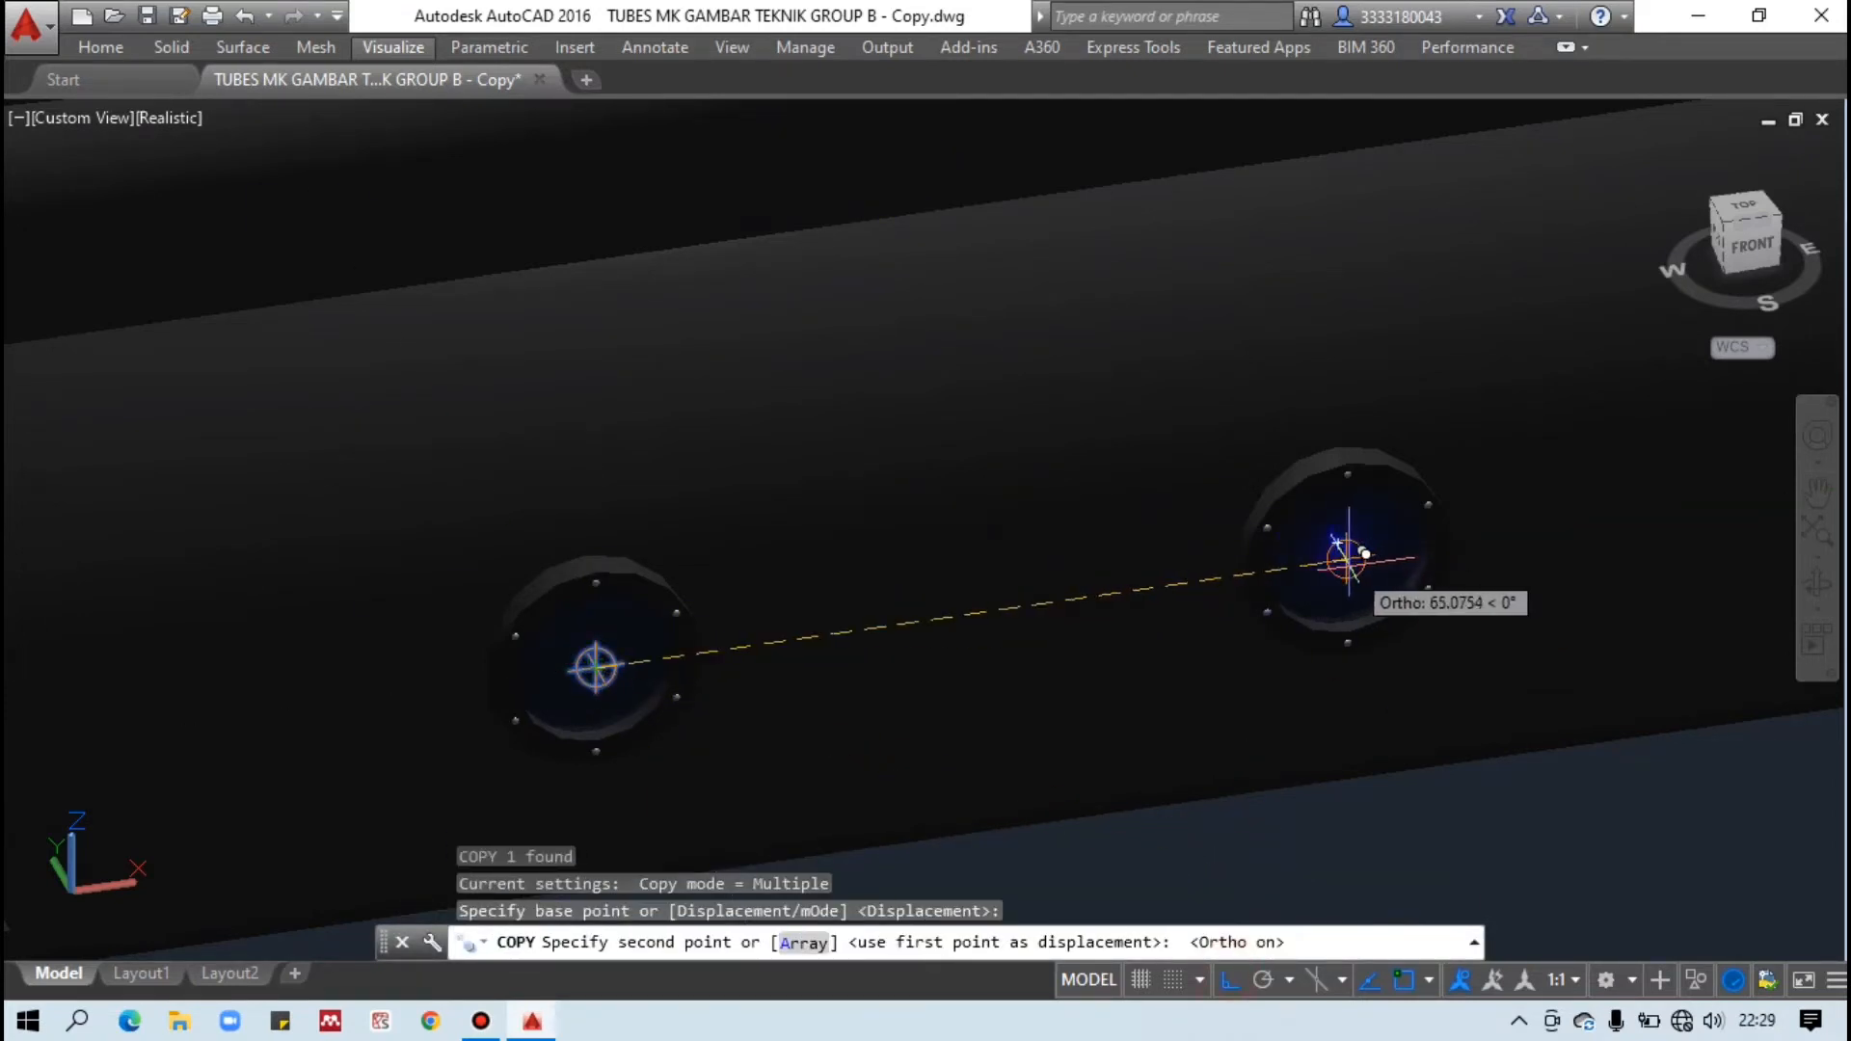
pyautogui.click(1348, 550)
# Place two more copies of the light in the third and fourth portholes and end the Copy command.
pyautogui.scroll(-5, 1239, 598)
pyautogui.scroll(6, 1514, 542)
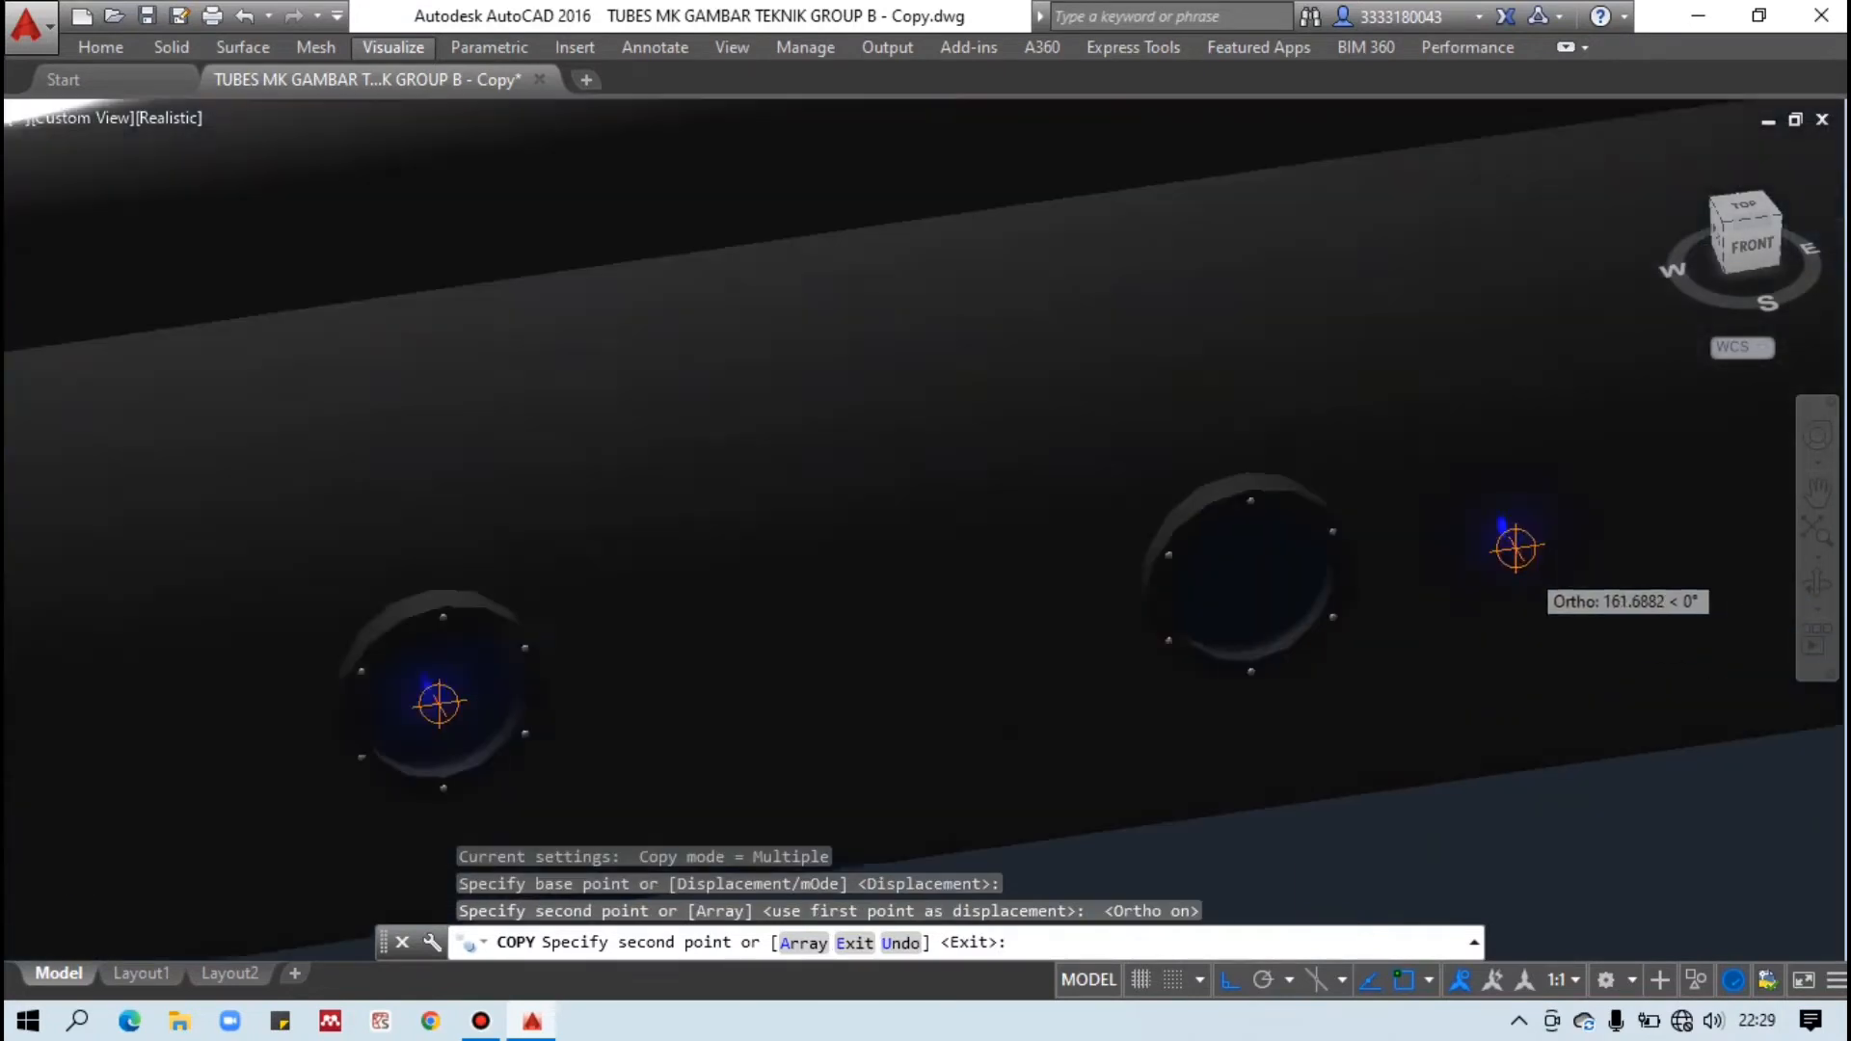
pyautogui.click(1133, 590)
pyautogui.scroll(-5, 1133, 590)
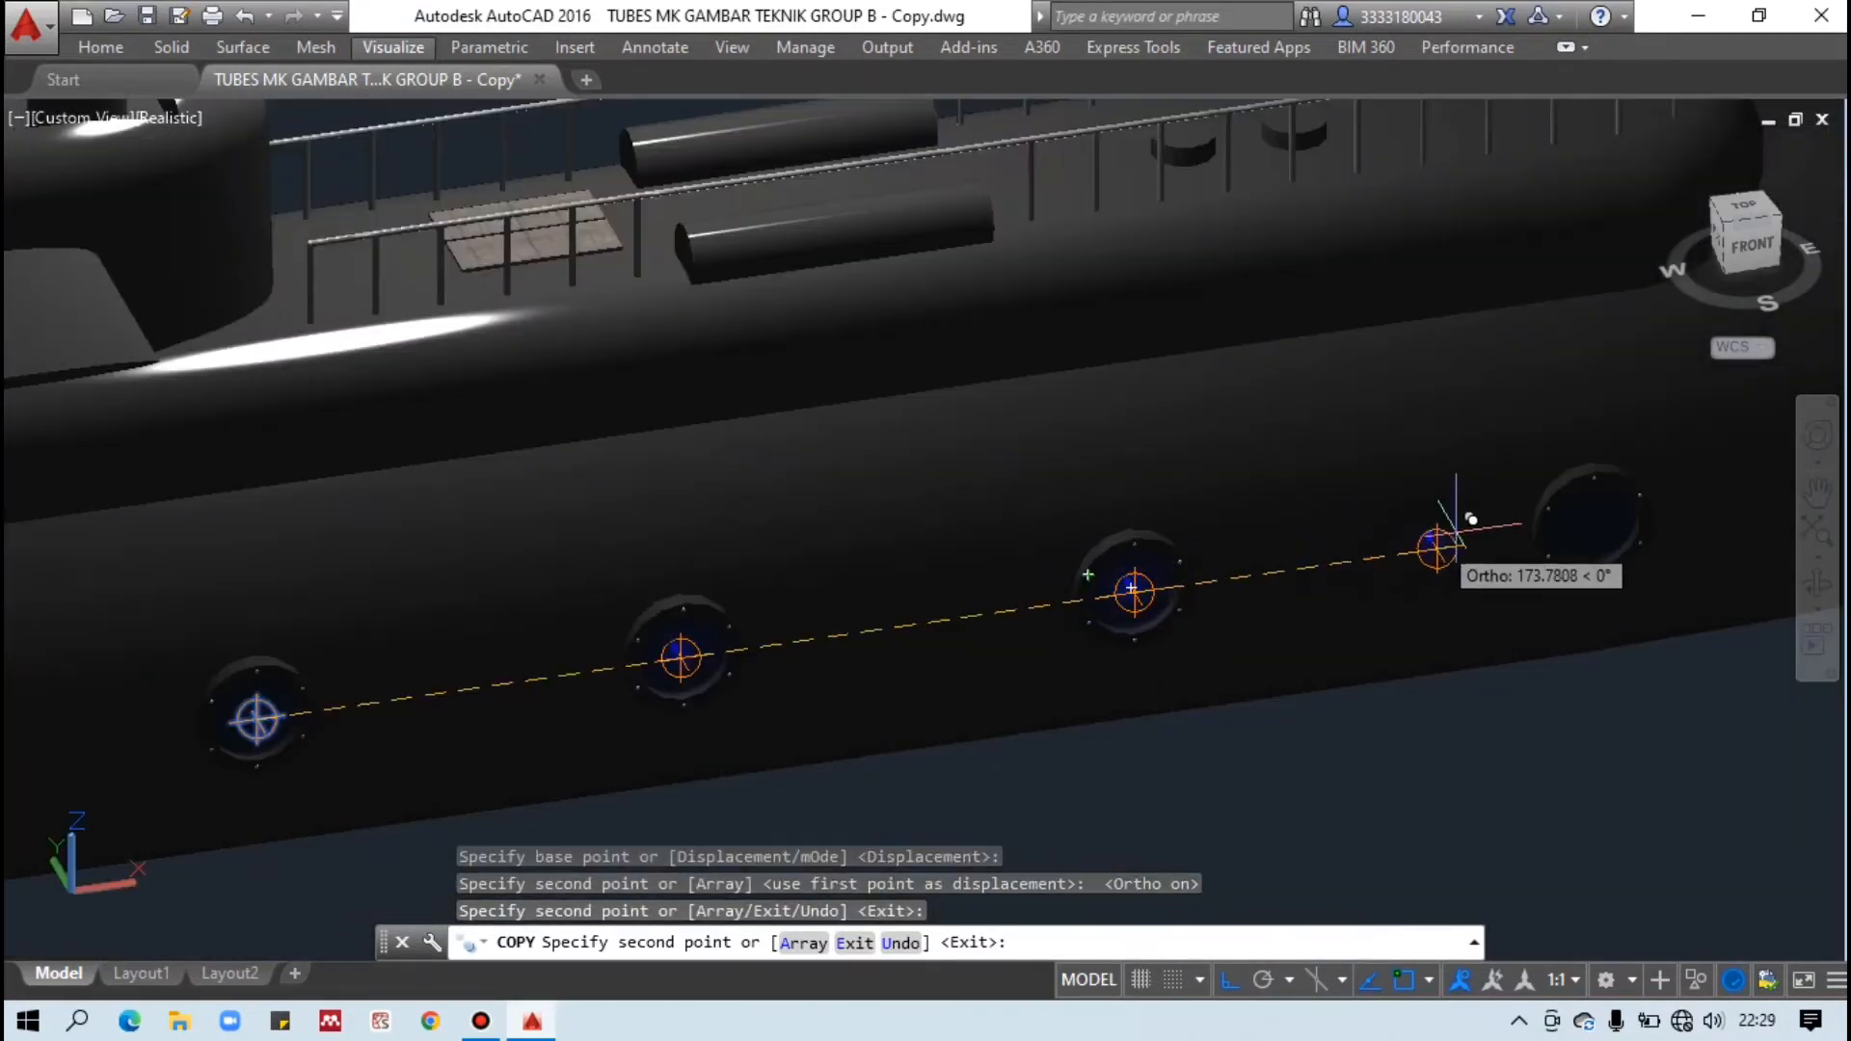
pyautogui.scroll(5, 1548, 555)
pyautogui.click(1582, 529)
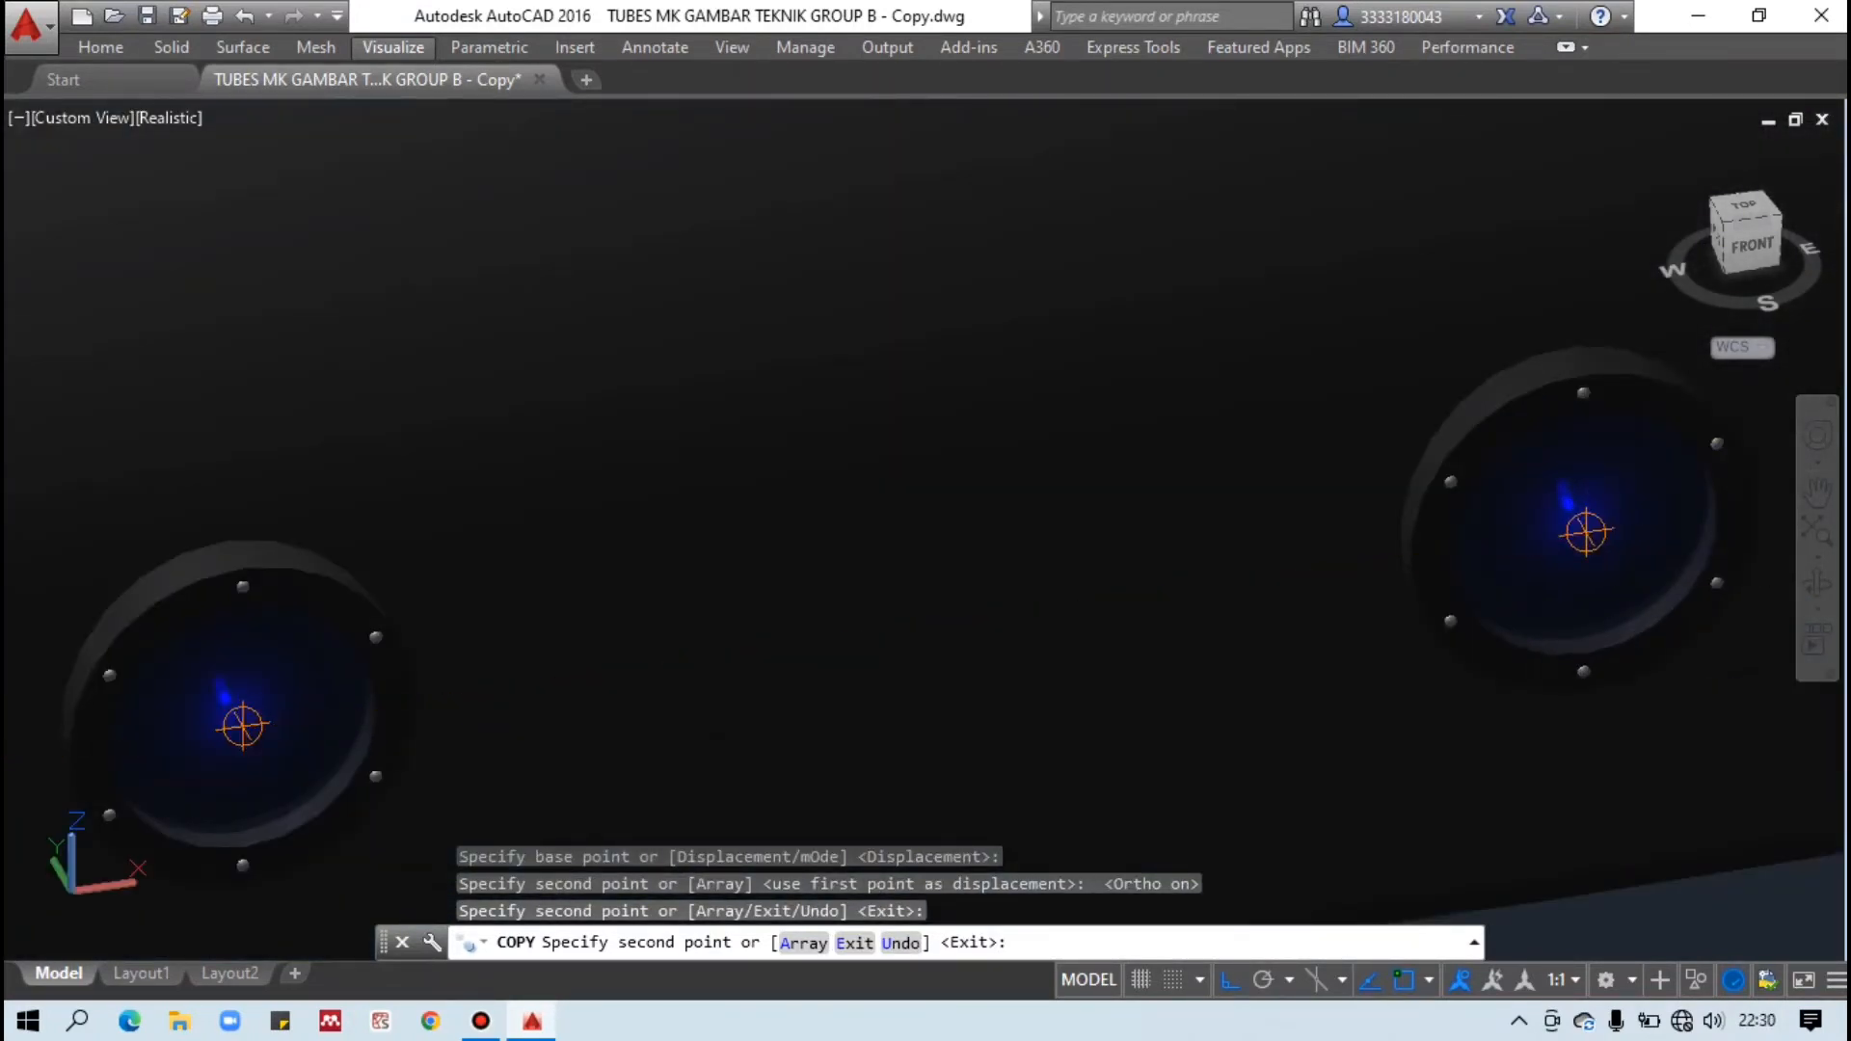
pyautogui.scroll(-3, 1585, 533)
pyautogui.scroll(-6, 1495, 546)
pyautogui.press('Escape')
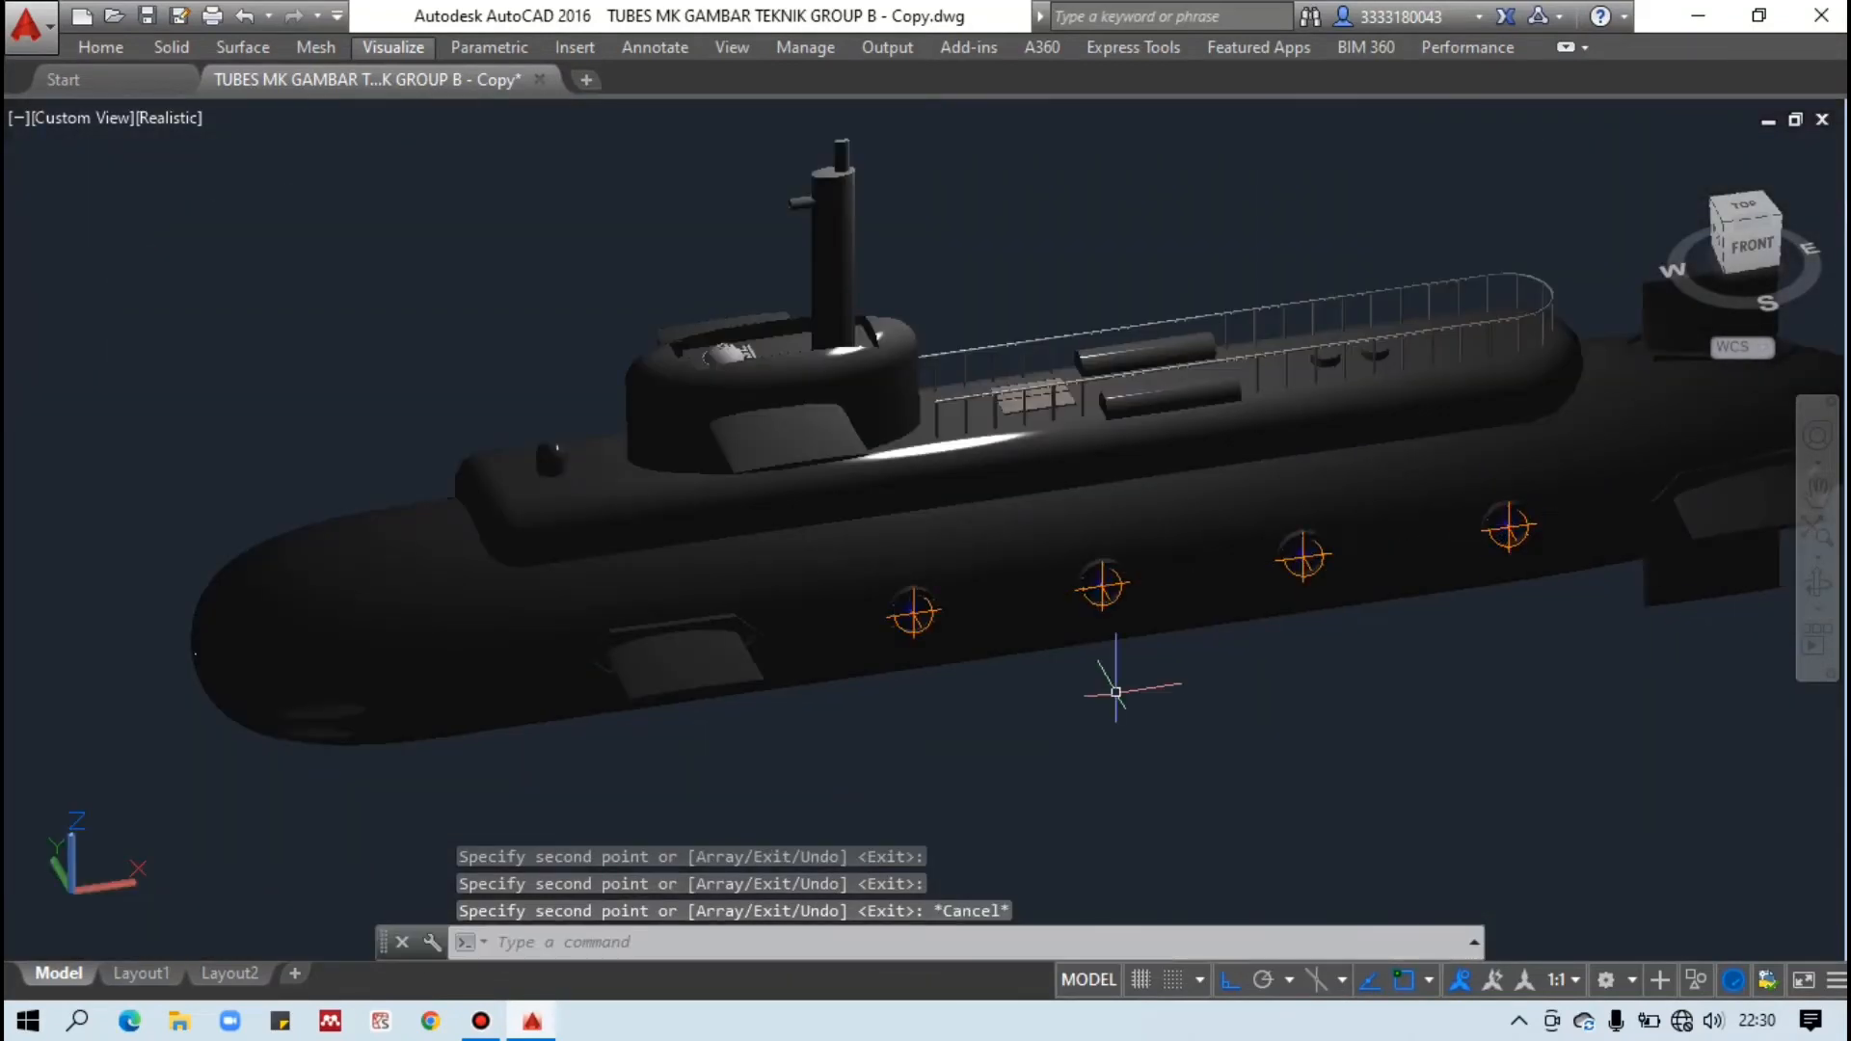
pyautogui.press('Escape')
pyautogui.scroll(5, 995, 623)
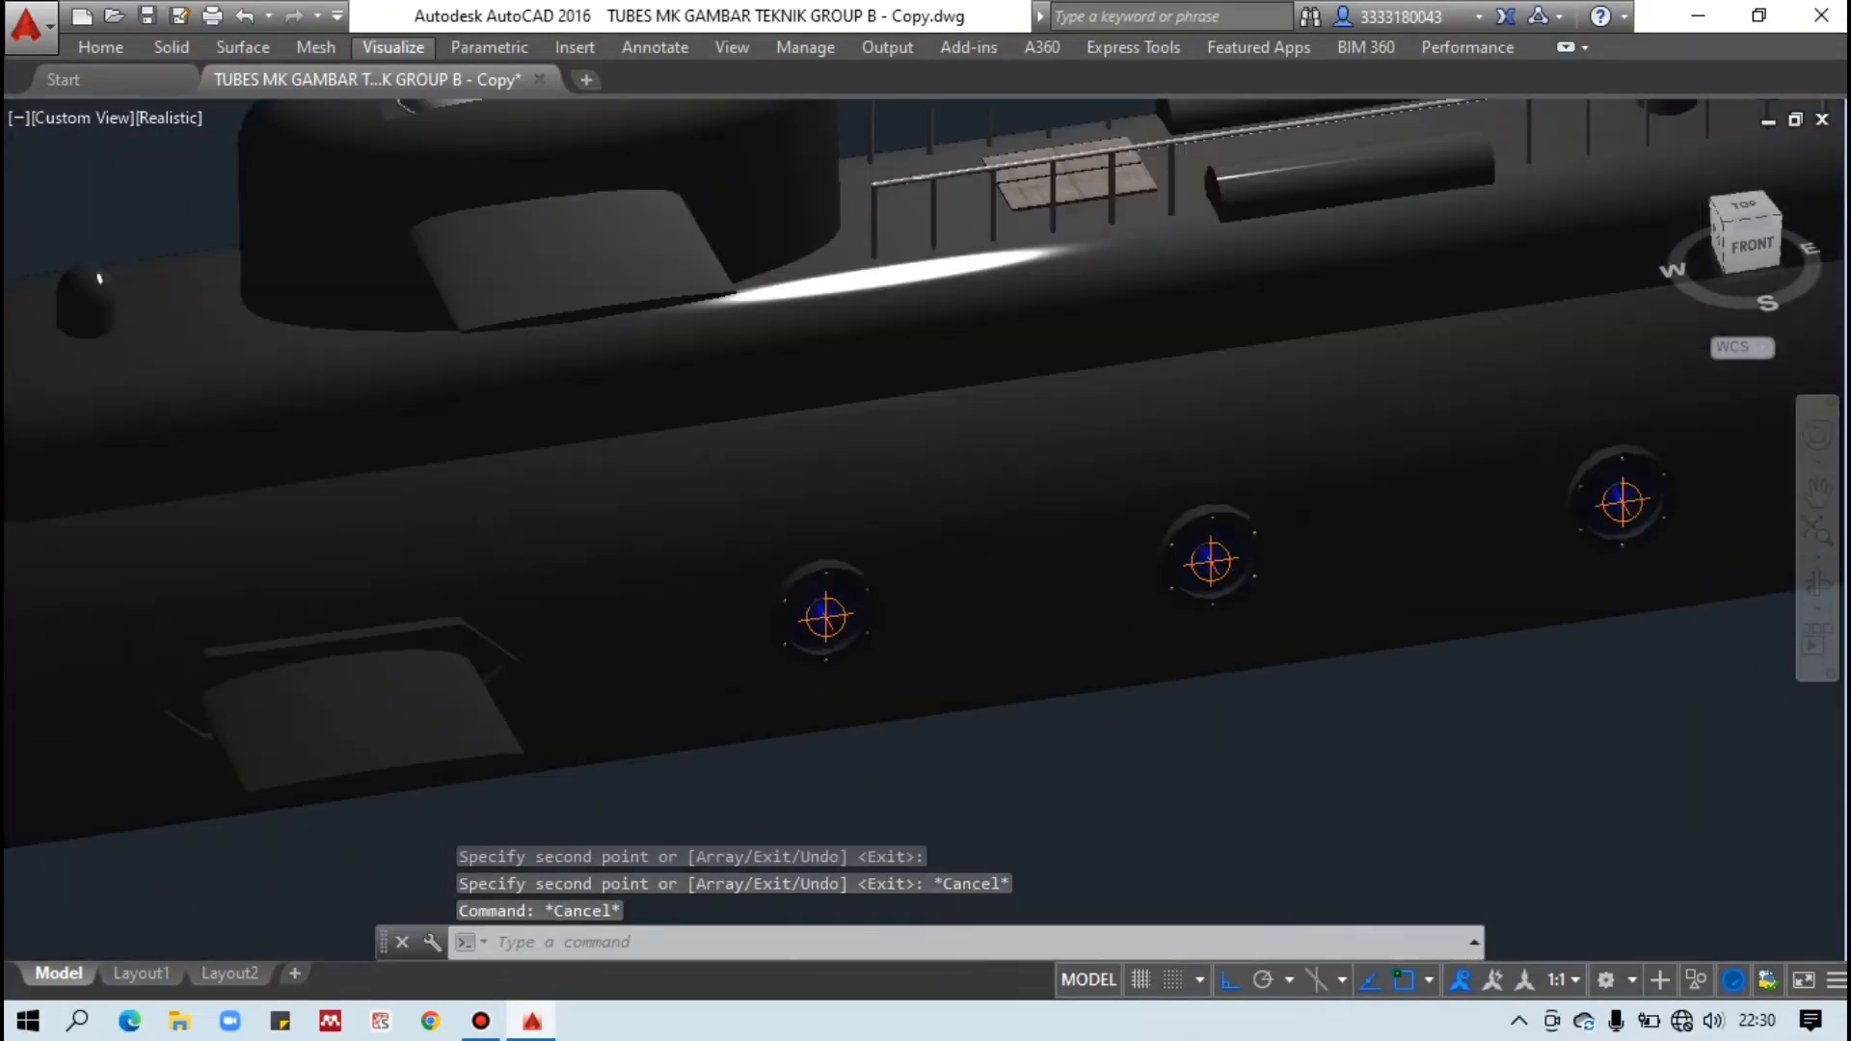
pyautogui.scroll(-3, 1109, 764)
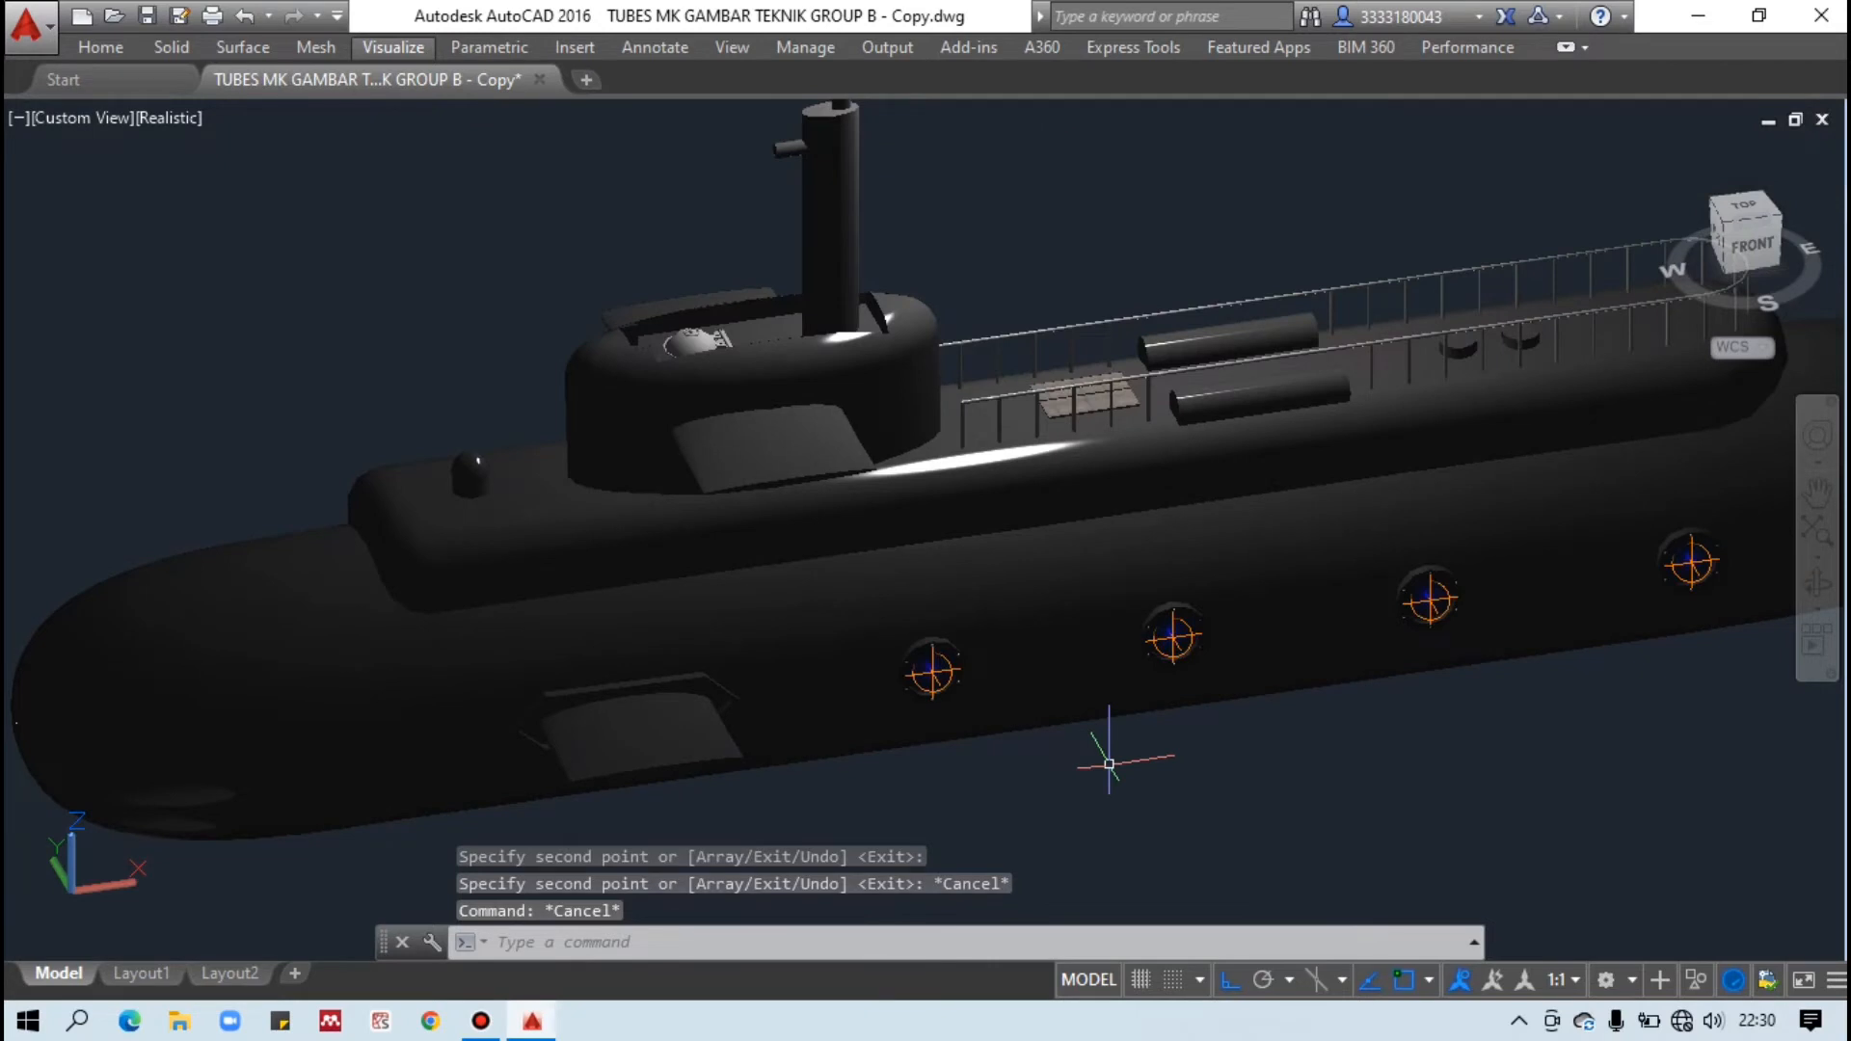
pyautogui.scroll(-4, 1108, 764)
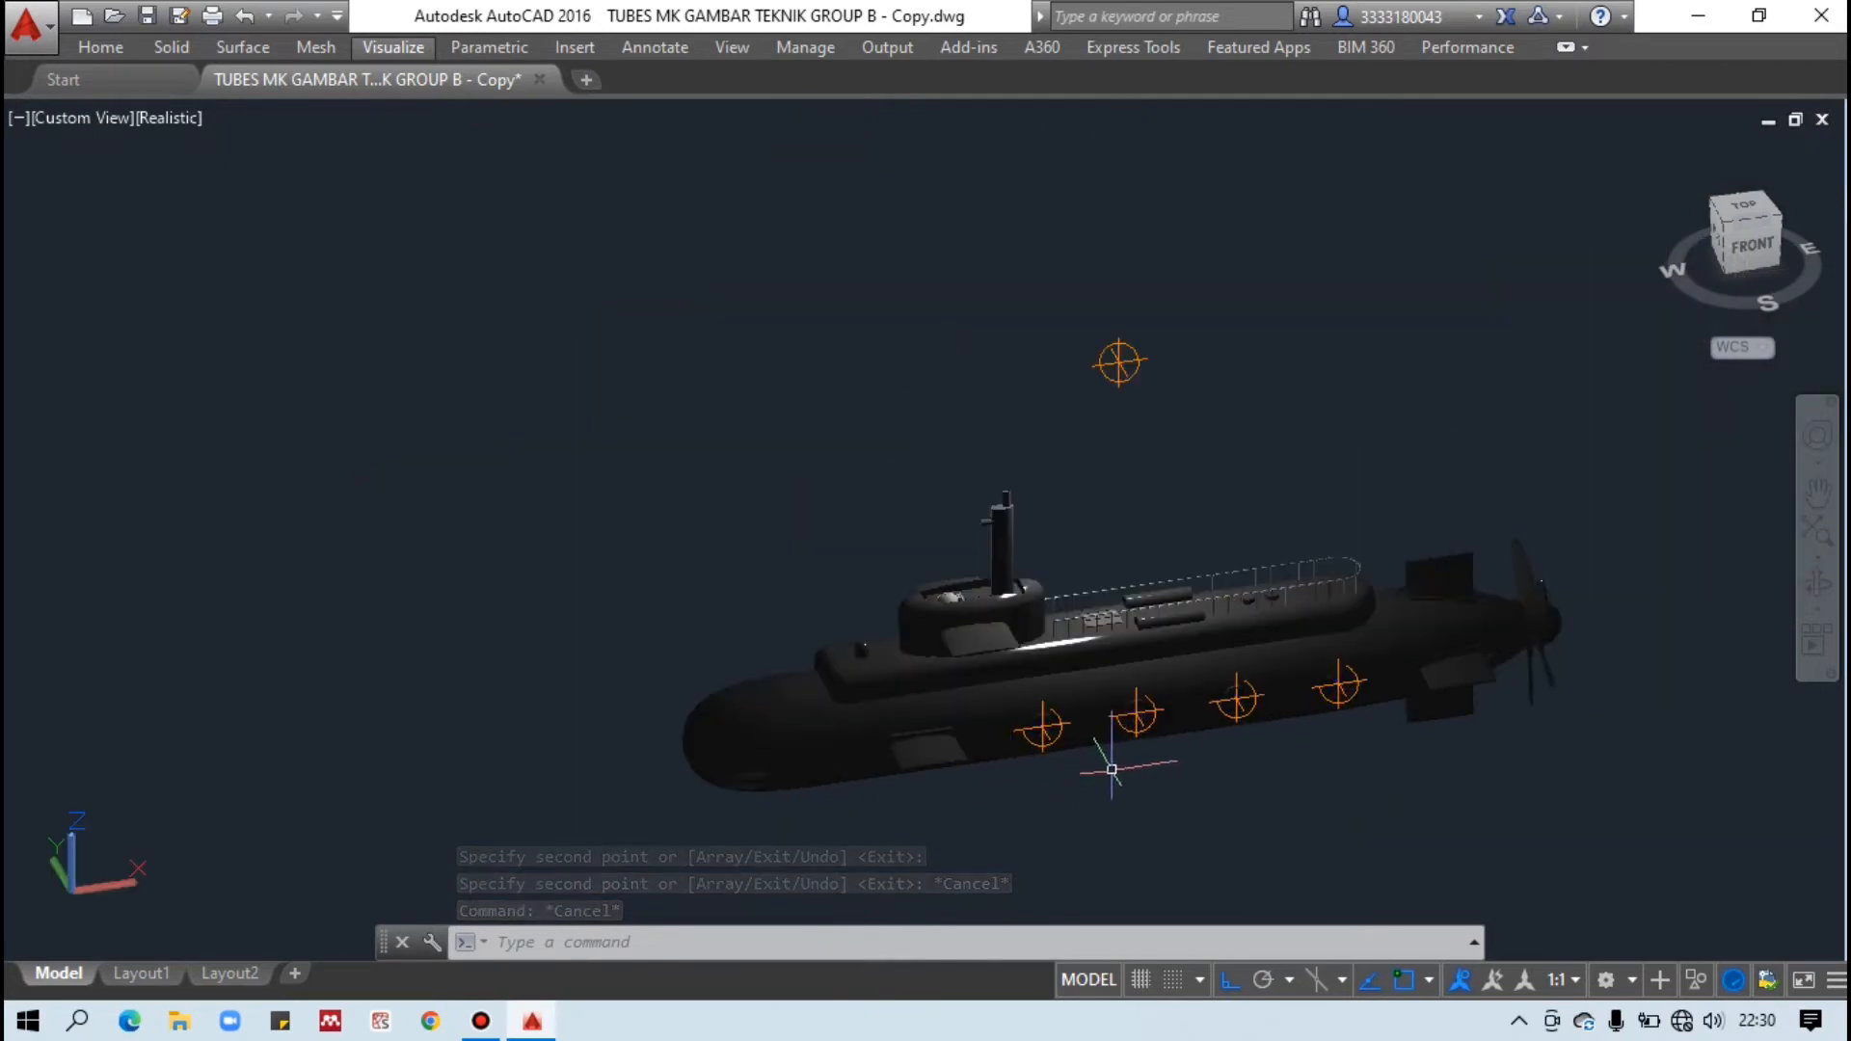
pyautogui.keyDown('shift'); pyautogui.moveTo(1111, 769); pyautogui.dragTo(1177, 784, button='middle'); pyautogui.keyUp('shift')
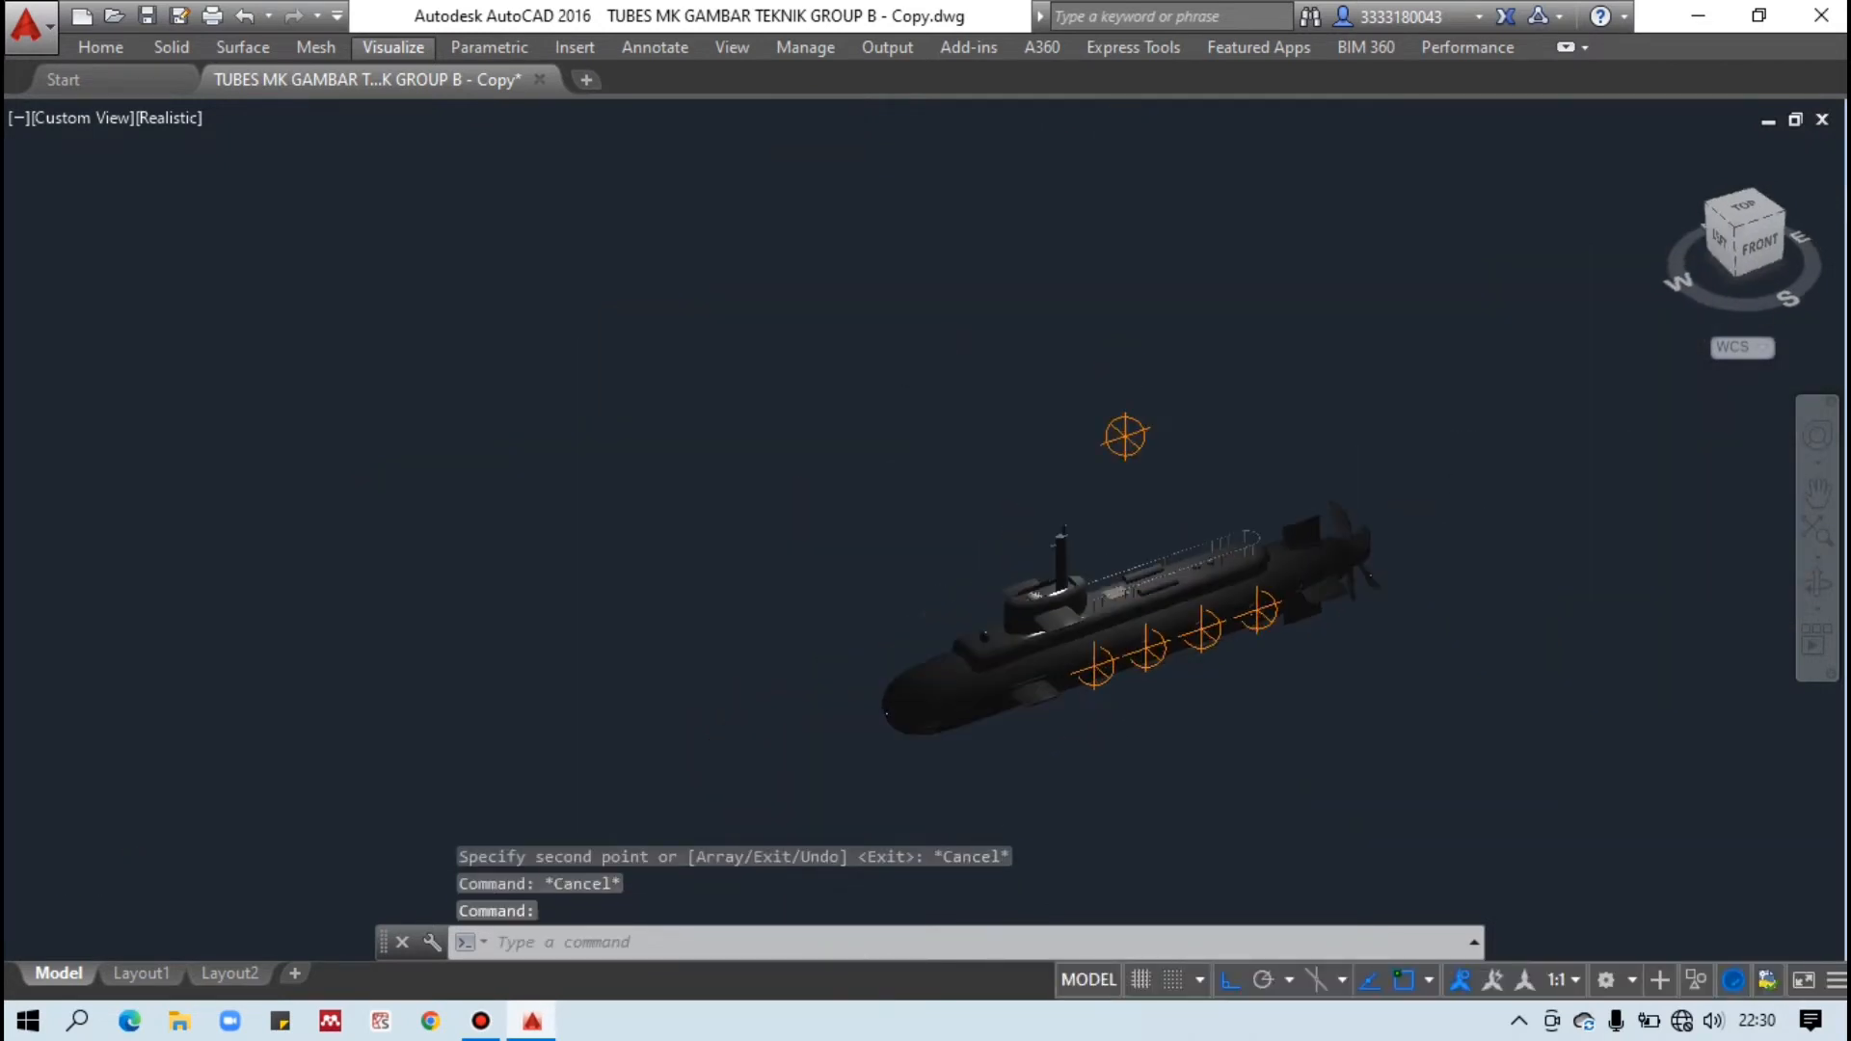
pyautogui.scroll(3, 1066, 665)
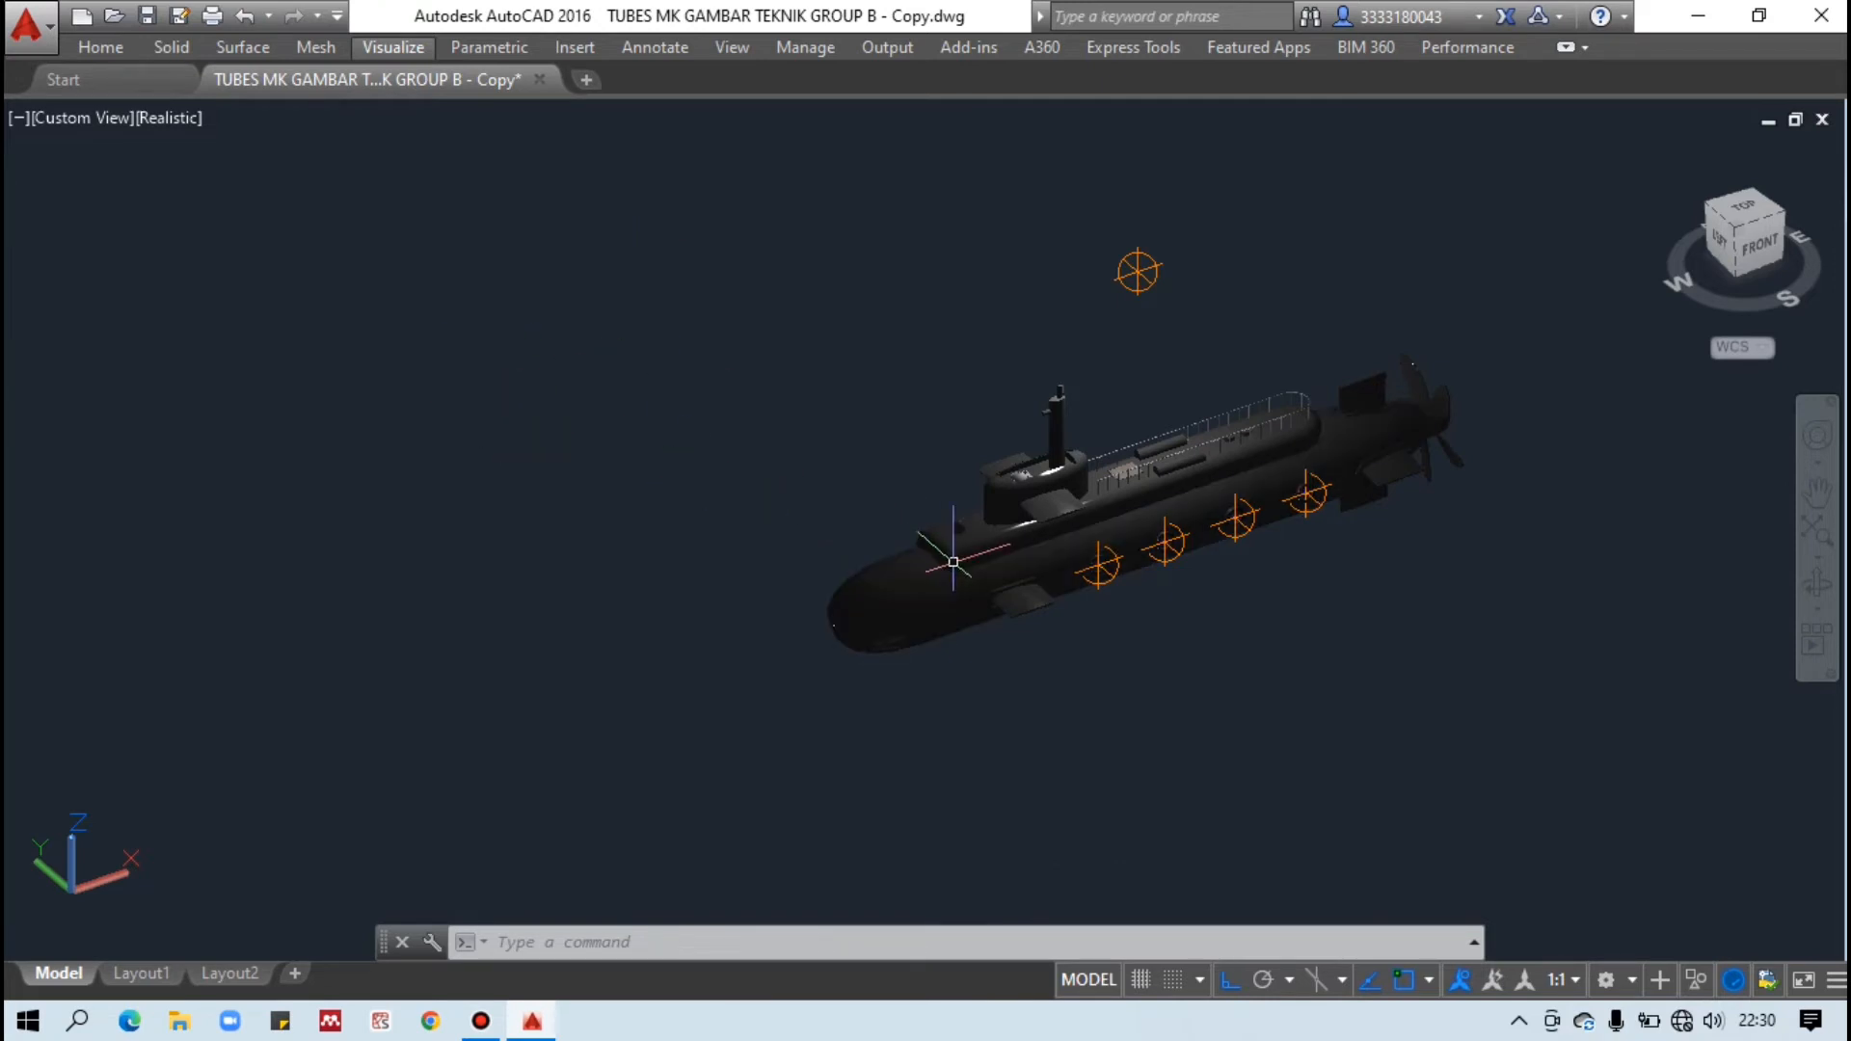
pyautogui.scroll(2, 922, 548)
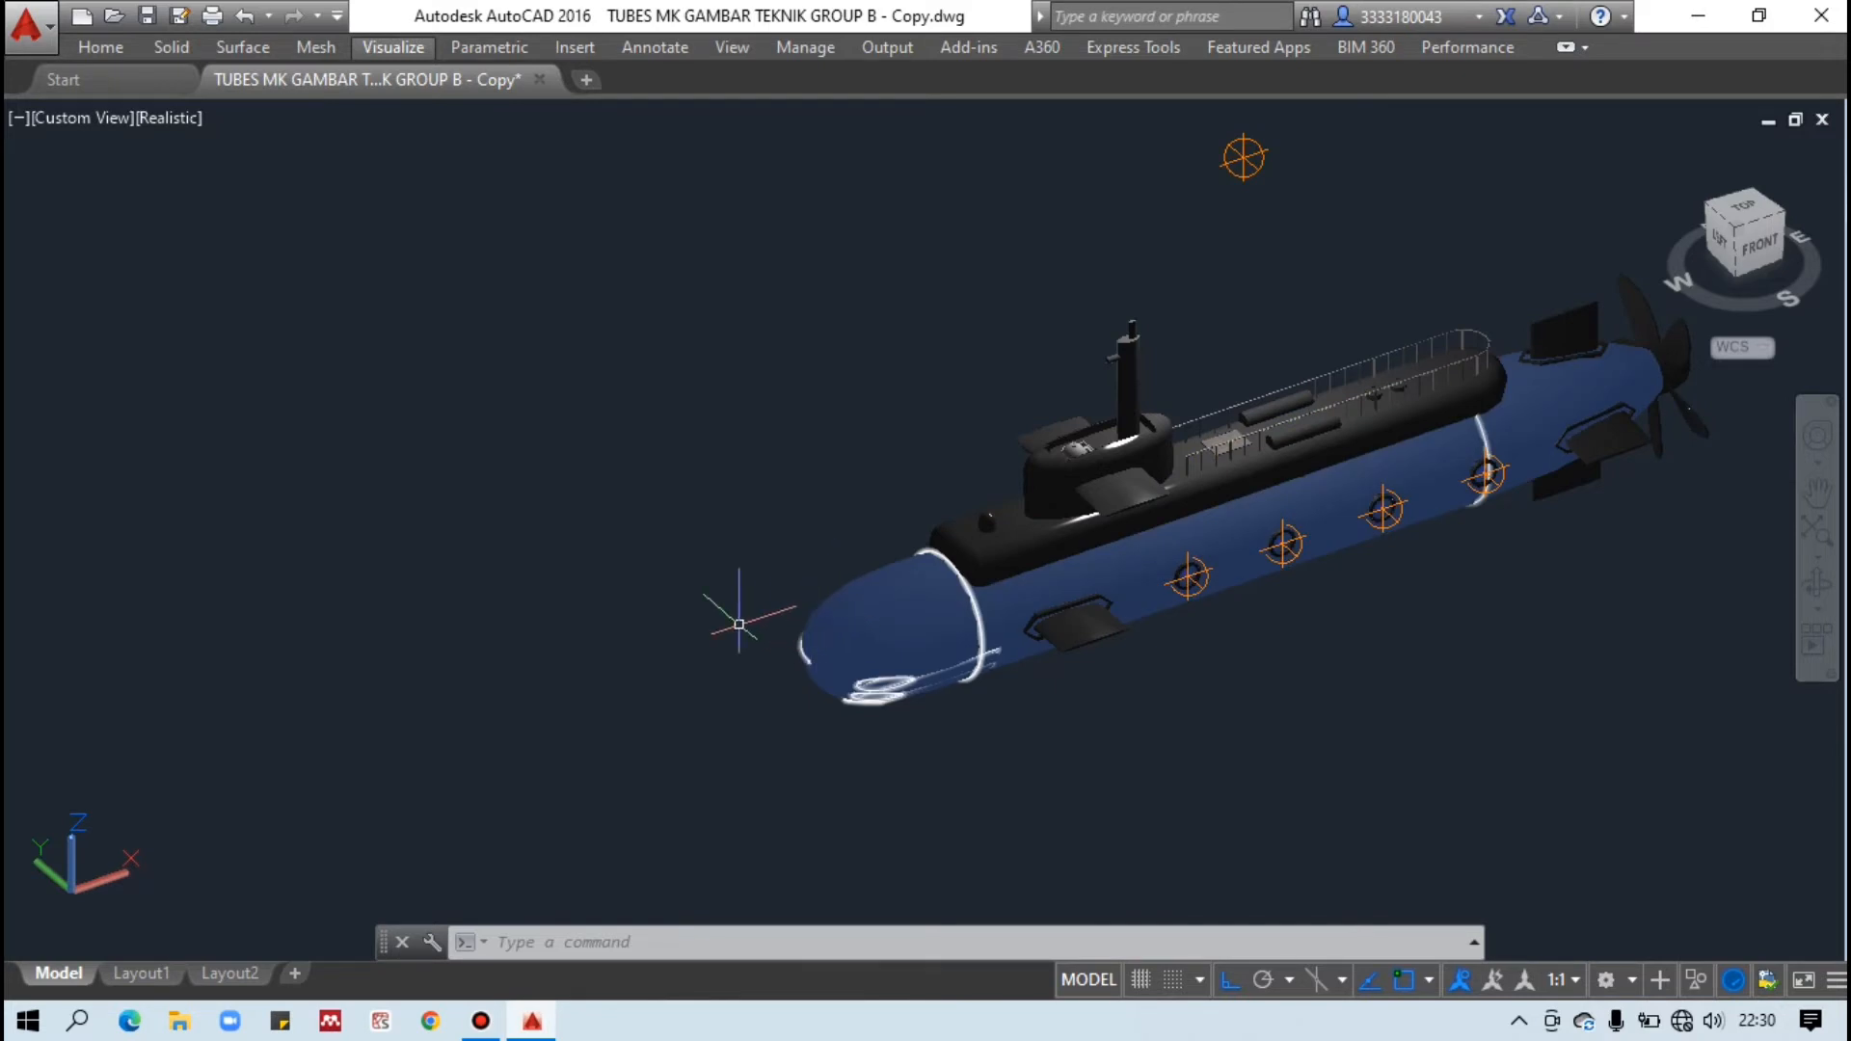
pyautogui.write('l')
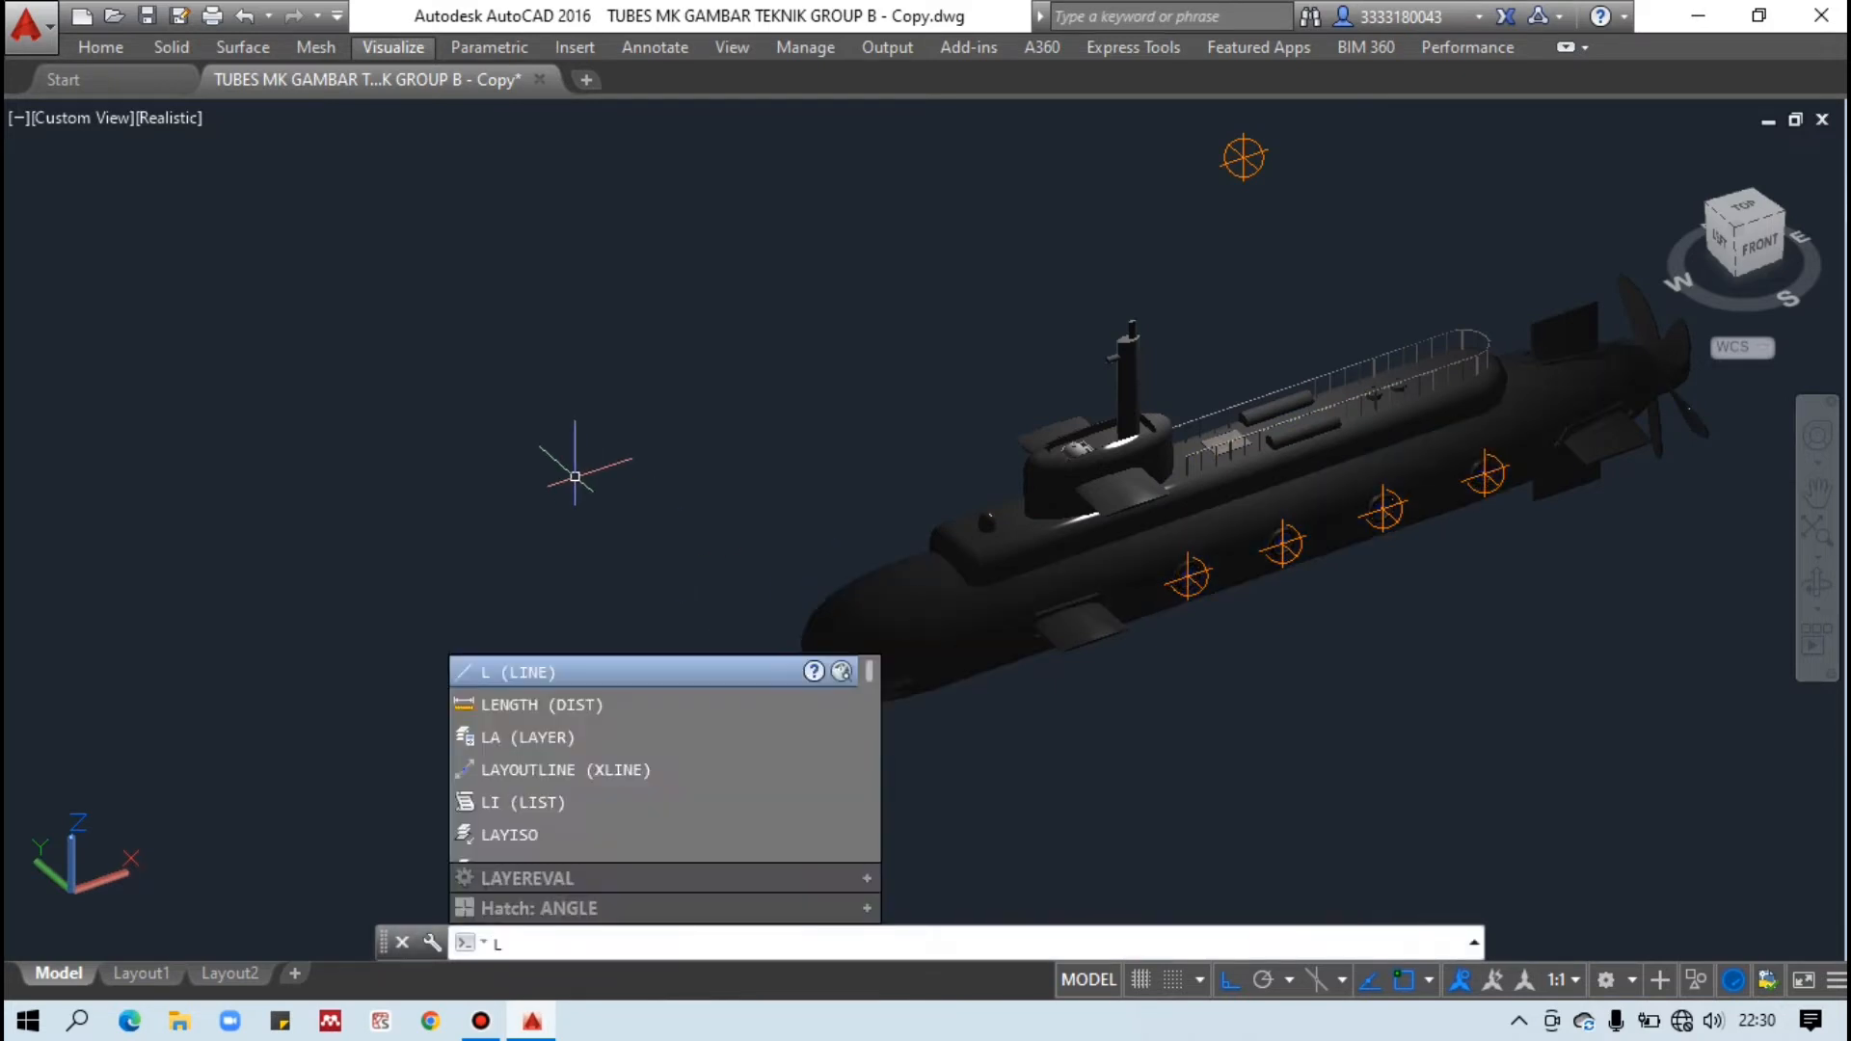
pyautogui.press('Return')
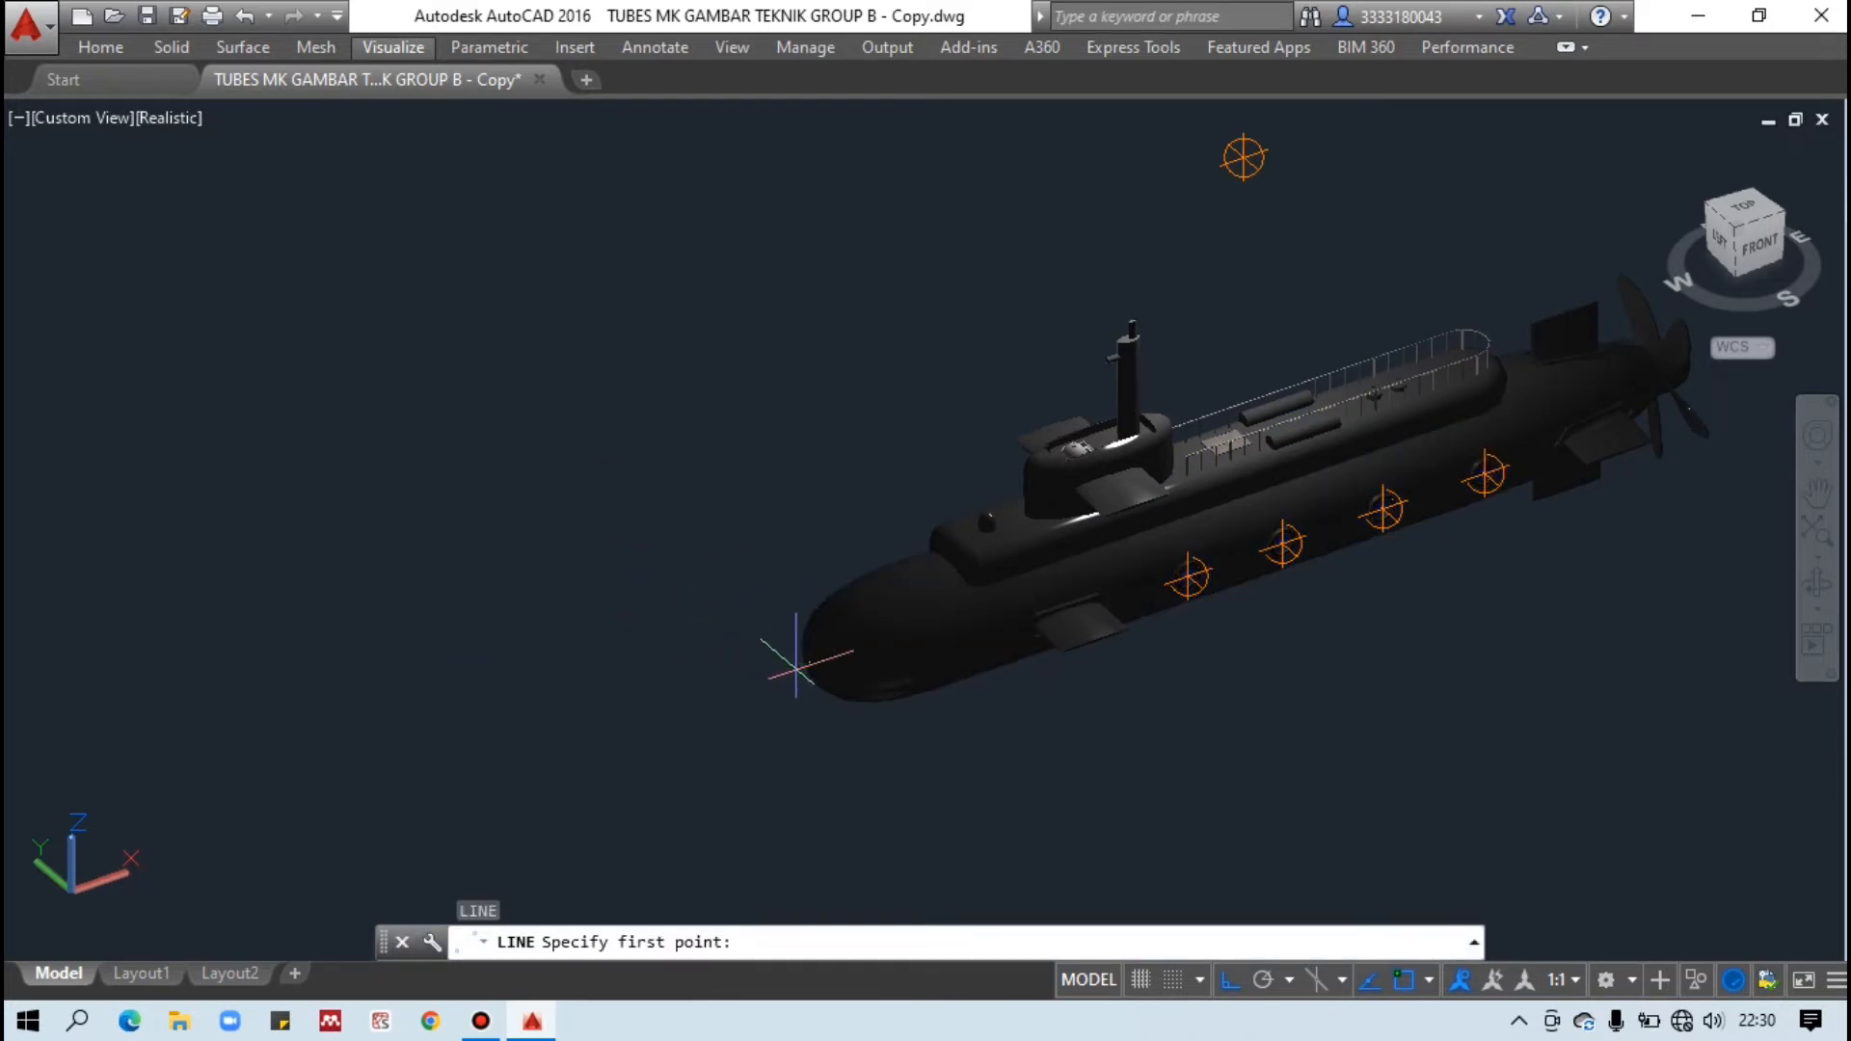
pyautogui.keyDown('shift'); pyautogui.moveTo(805, 663); pyautogui.dragTo(887, 734, button='middle'); pyautogui.keyUp('shift')
pyautogui.scroll(2, 879, 745)
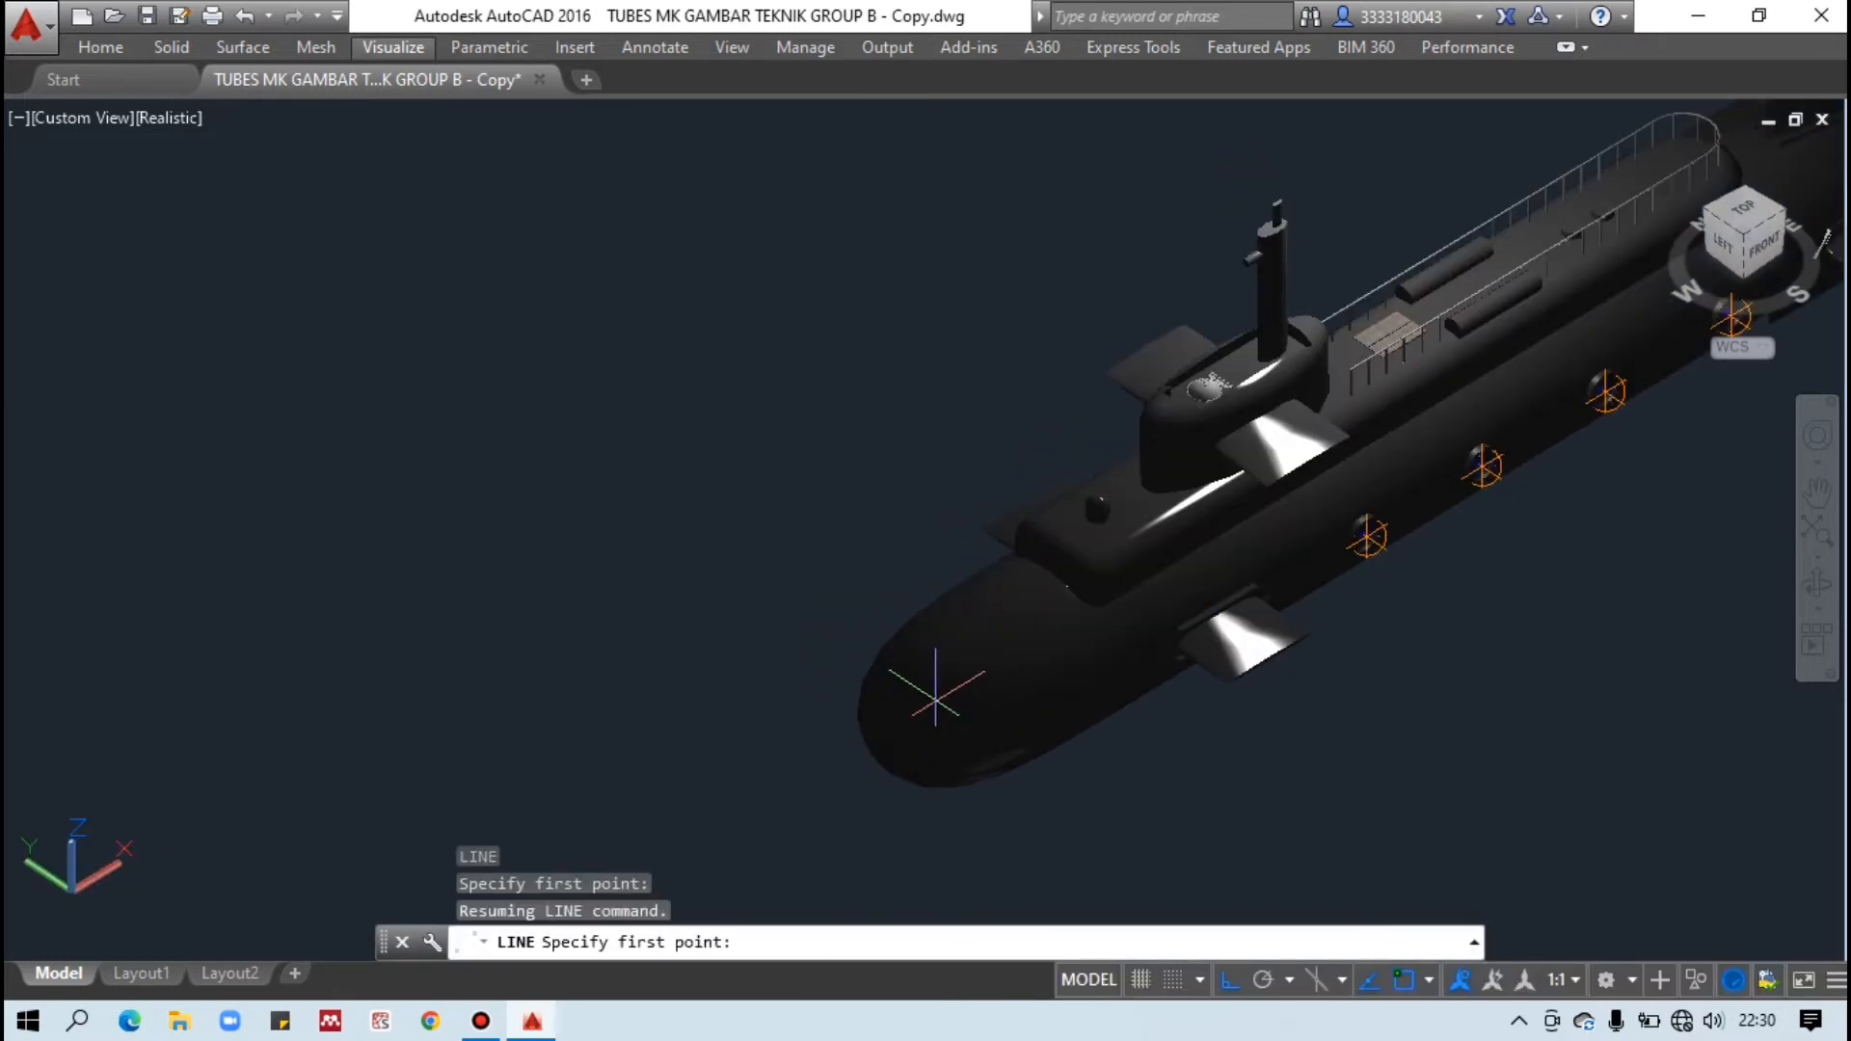
pyautogui.click(874, 745)
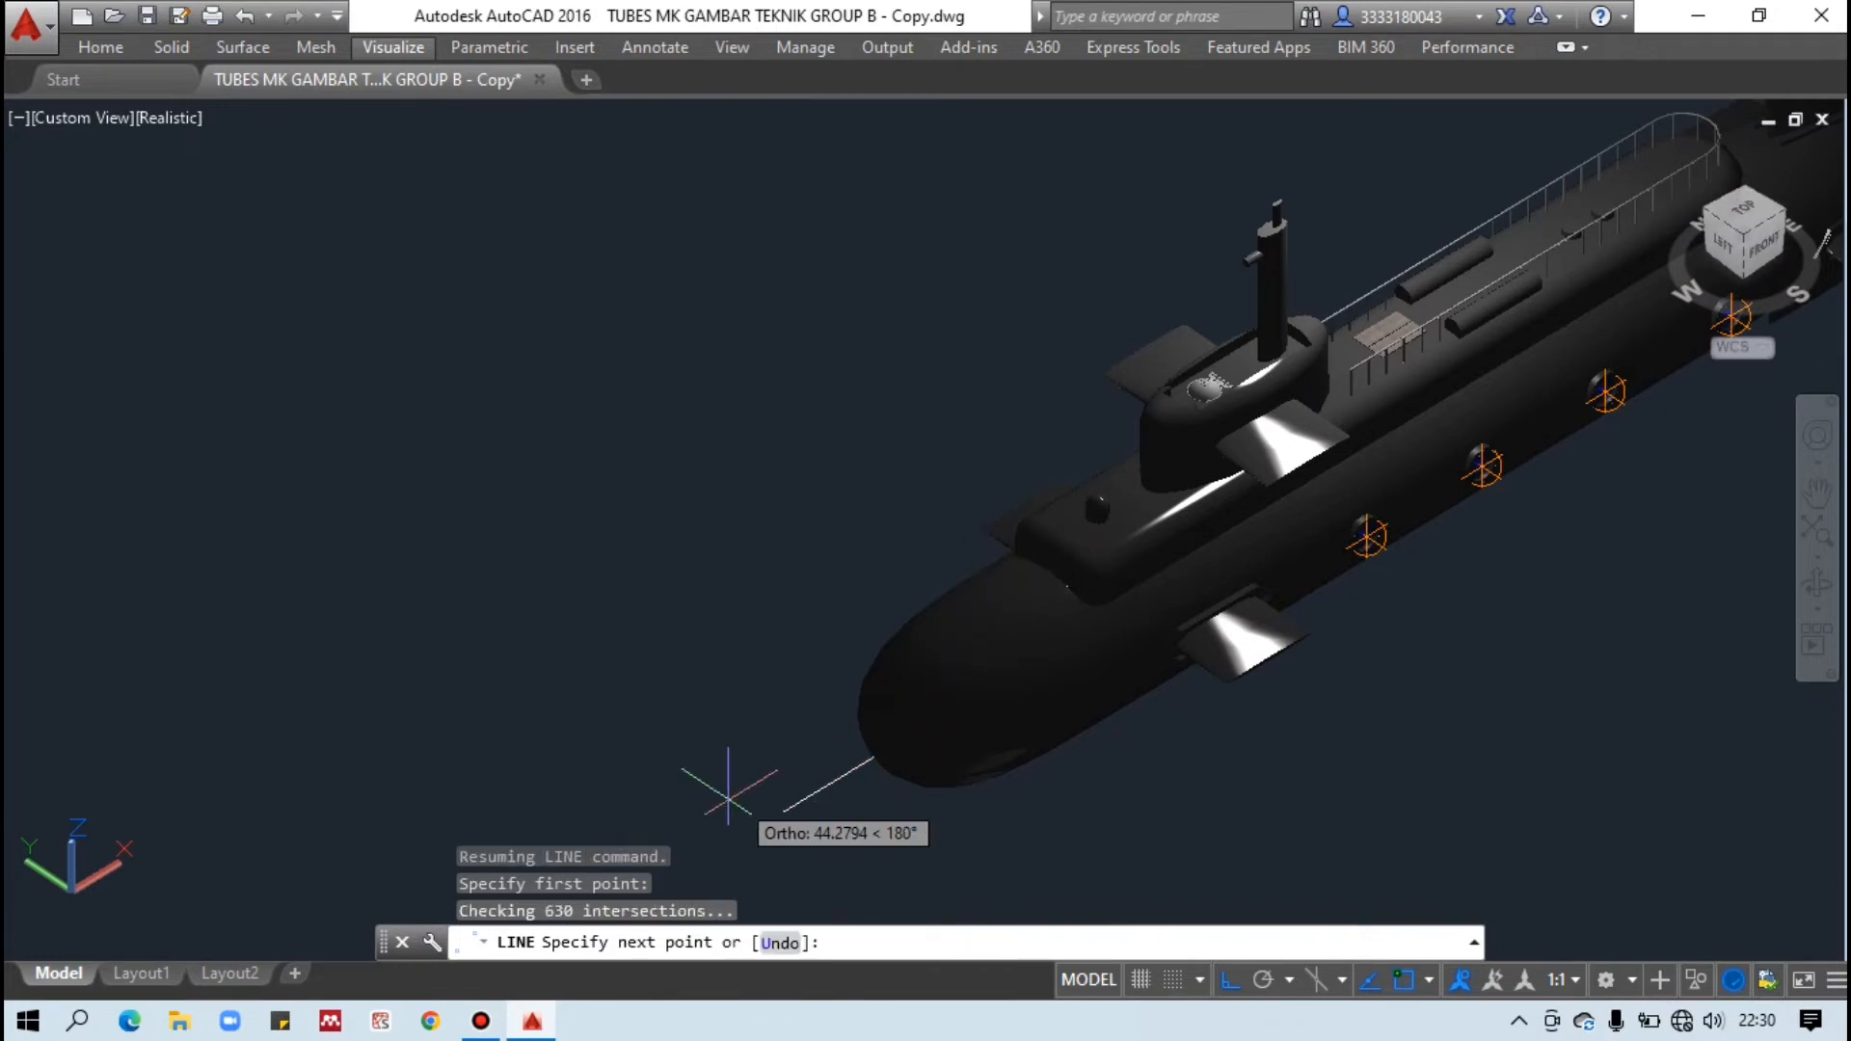
pyautogui.keyDown('shift'); pyautogui.moveTo(868, 740); pyautogui.dragTo(921, 849, button='middle'); pyautogui.keyUp('shift')
pyautogui.scroll(2, 935, 856)
pyautogui.press('Escape')
# Draw a guide line from the tip of the bow forward along the hull axis and a second segment straight up.
pyautogui.write('1')
pyautogui.press('Return')
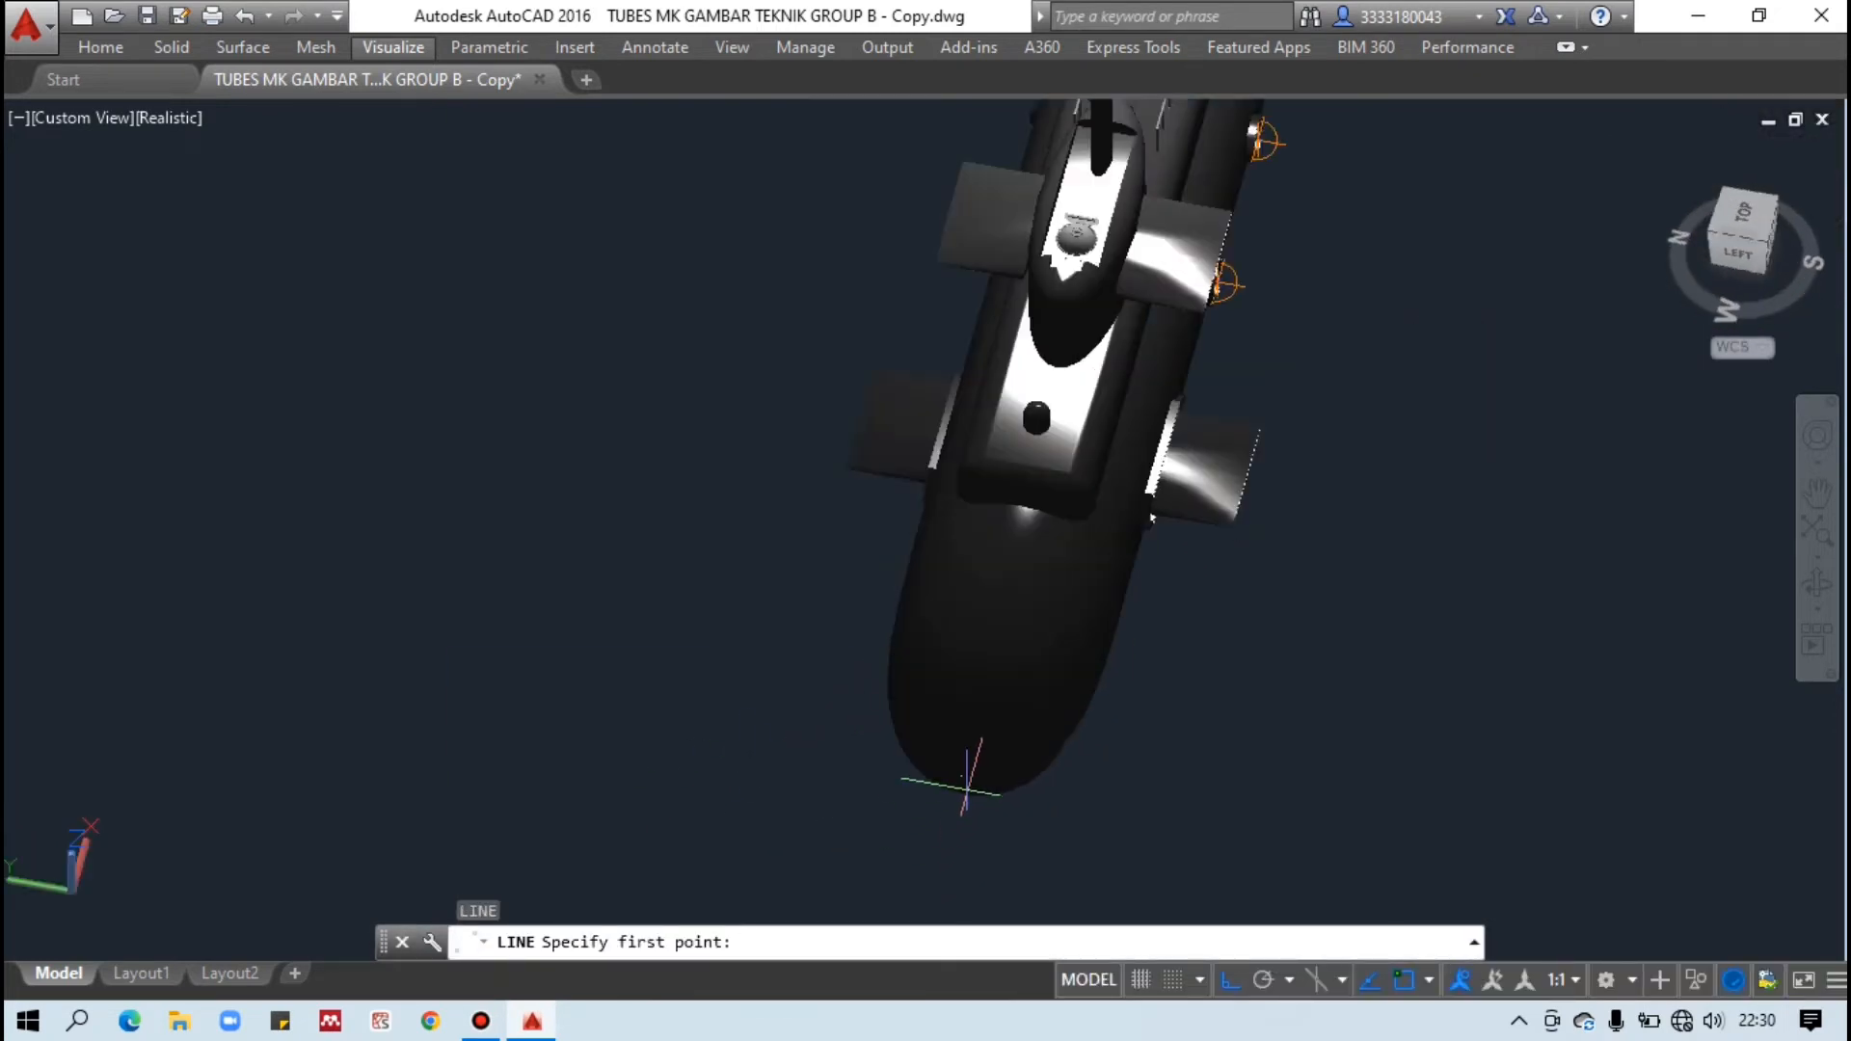
pyautogui.click(959, 766)
pyautogui.keyDown('shift'); pyautogui.moveTo(959, 767); pyautogui.dragTo(599, 537, button='middle'); pyautogui.keyUp('shift')
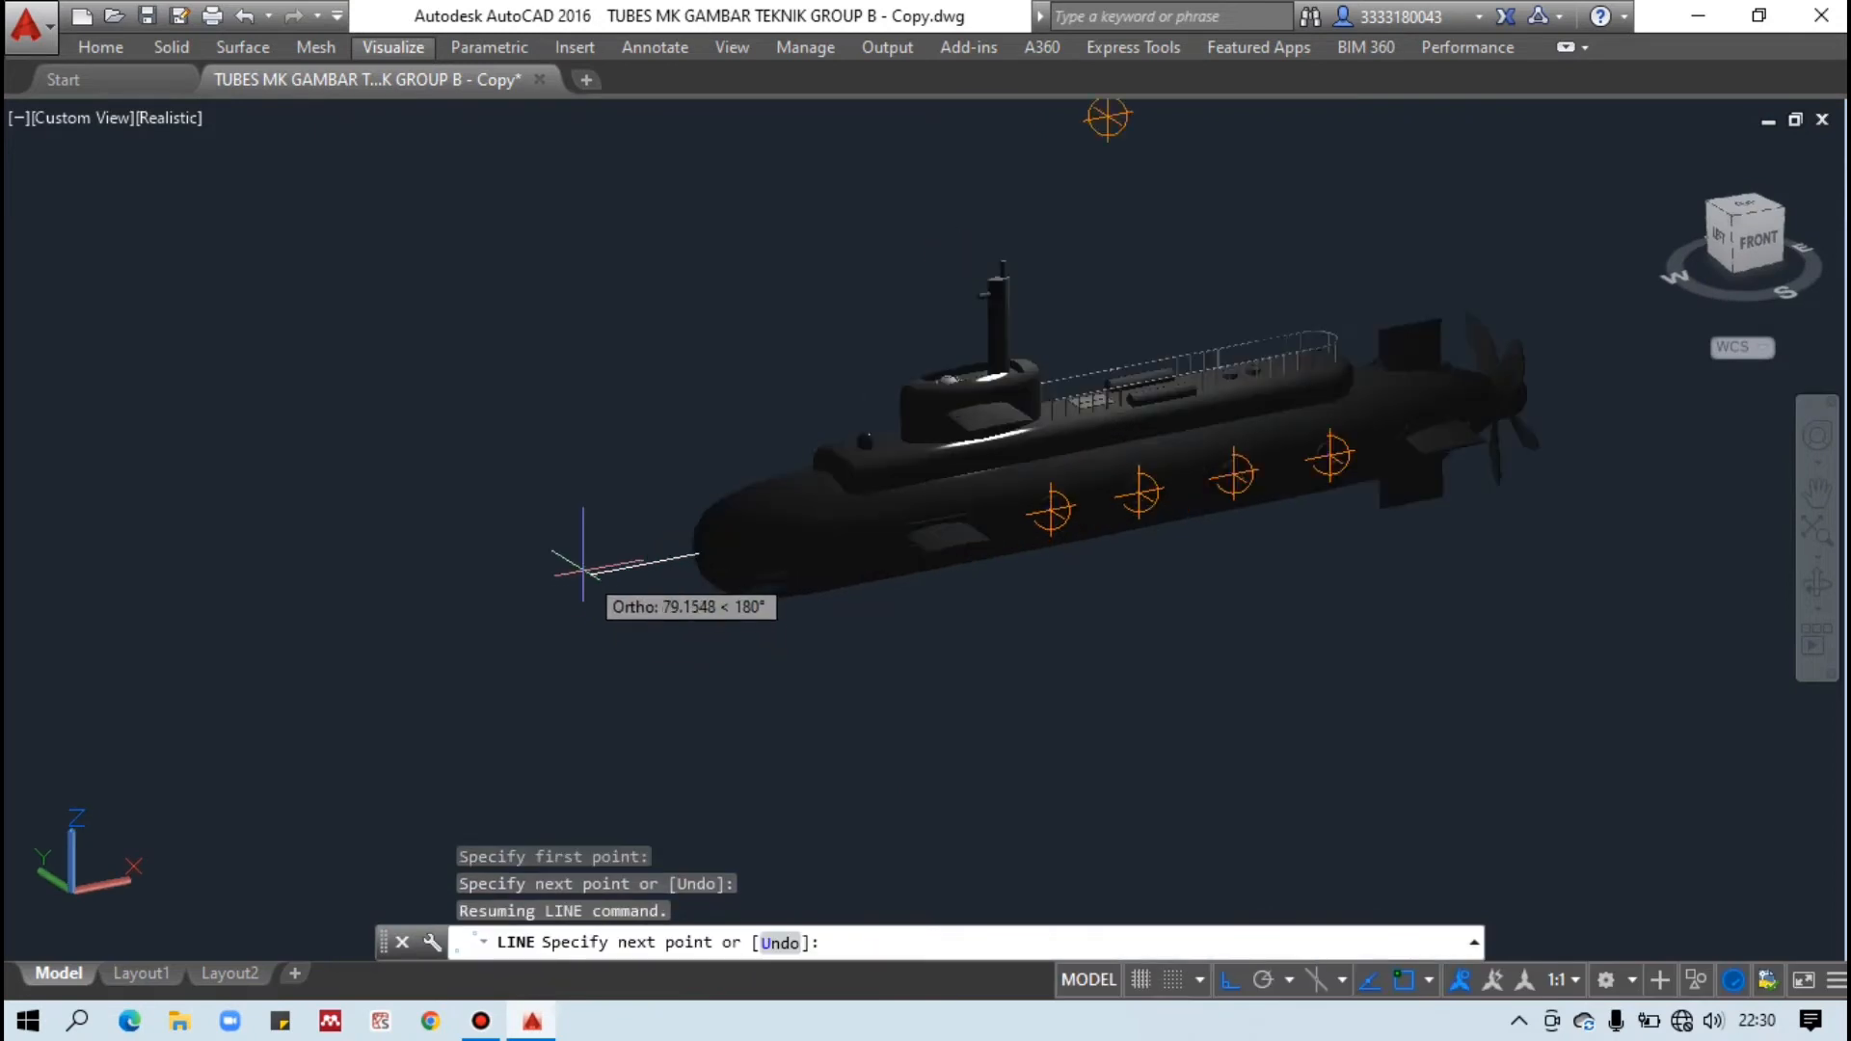
pyautogui.scroll(2, 568, 545)
pyautogui.scroll(-4, 578, 183)
pyautogui.click(594, 193)
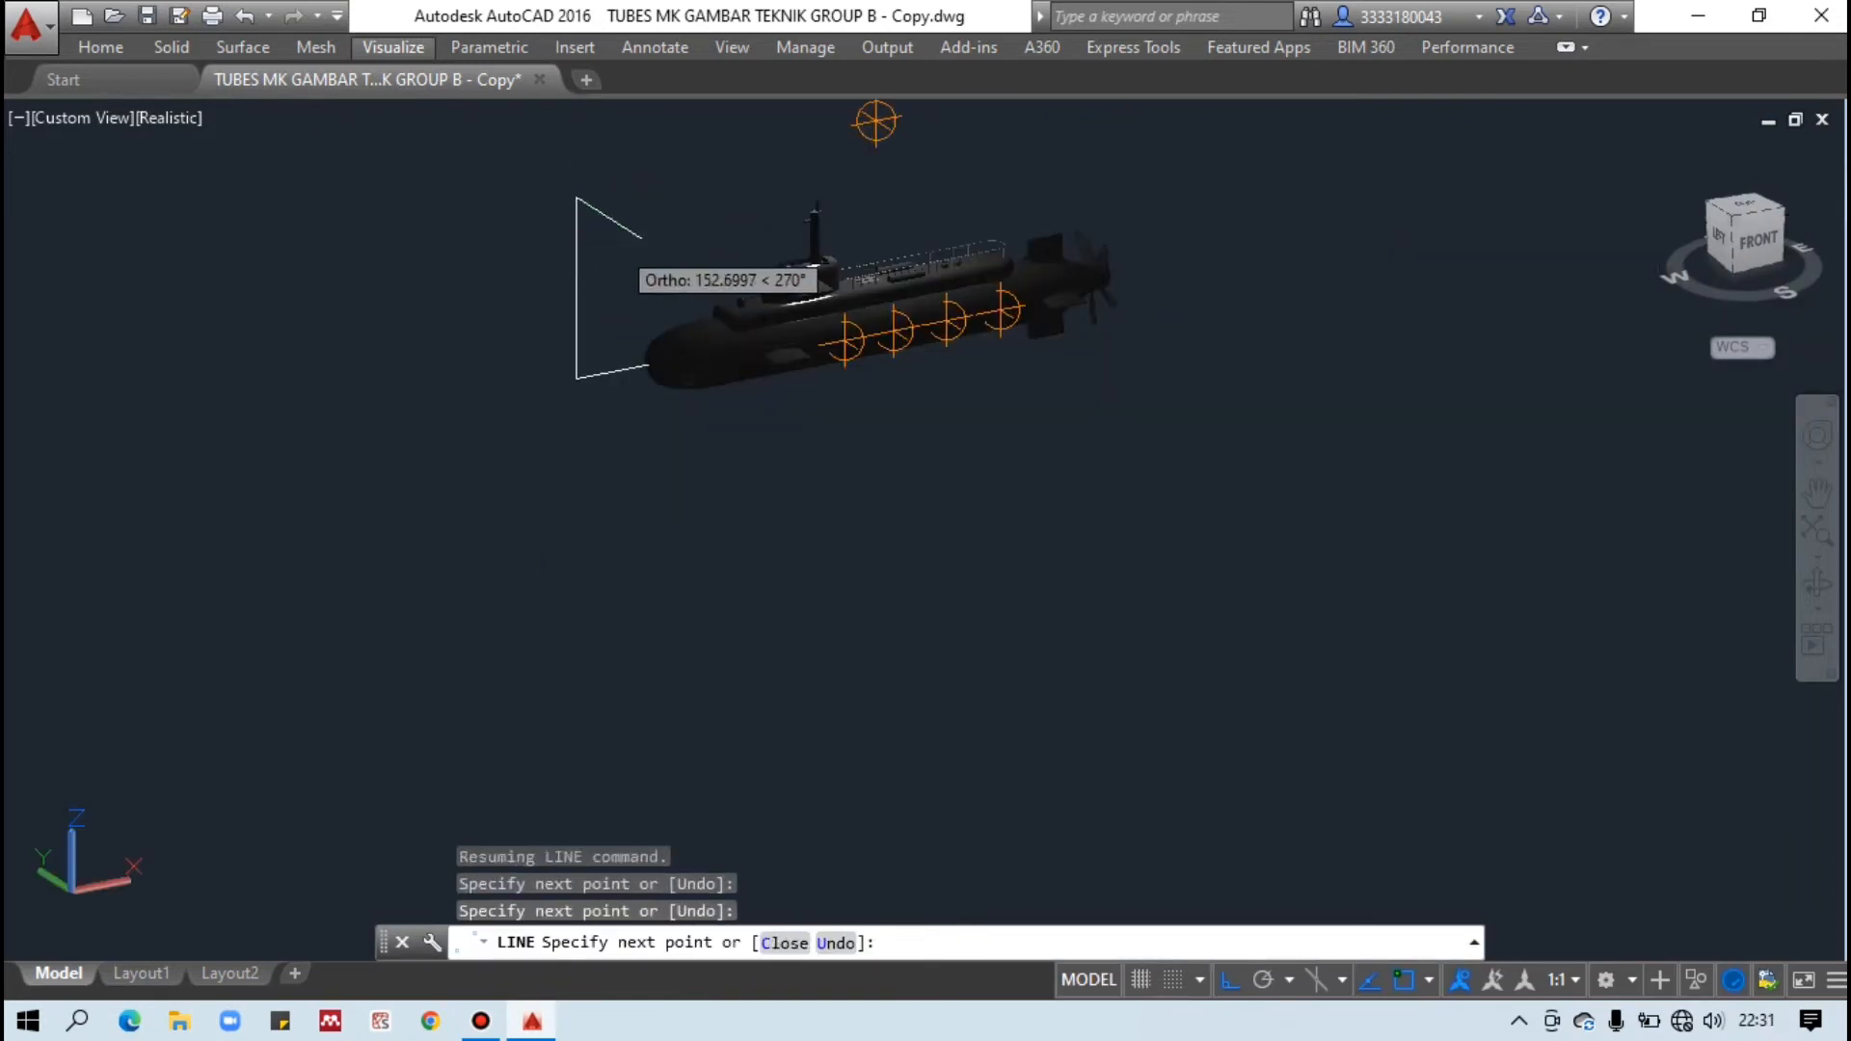
pyautogui.press('Escape')
# Create a spotlight with its source at the upper end of the vertical guide line in front of the bow.
pyautogui.scroll(3, 603, 214)
pyautogui.click(396, 47)
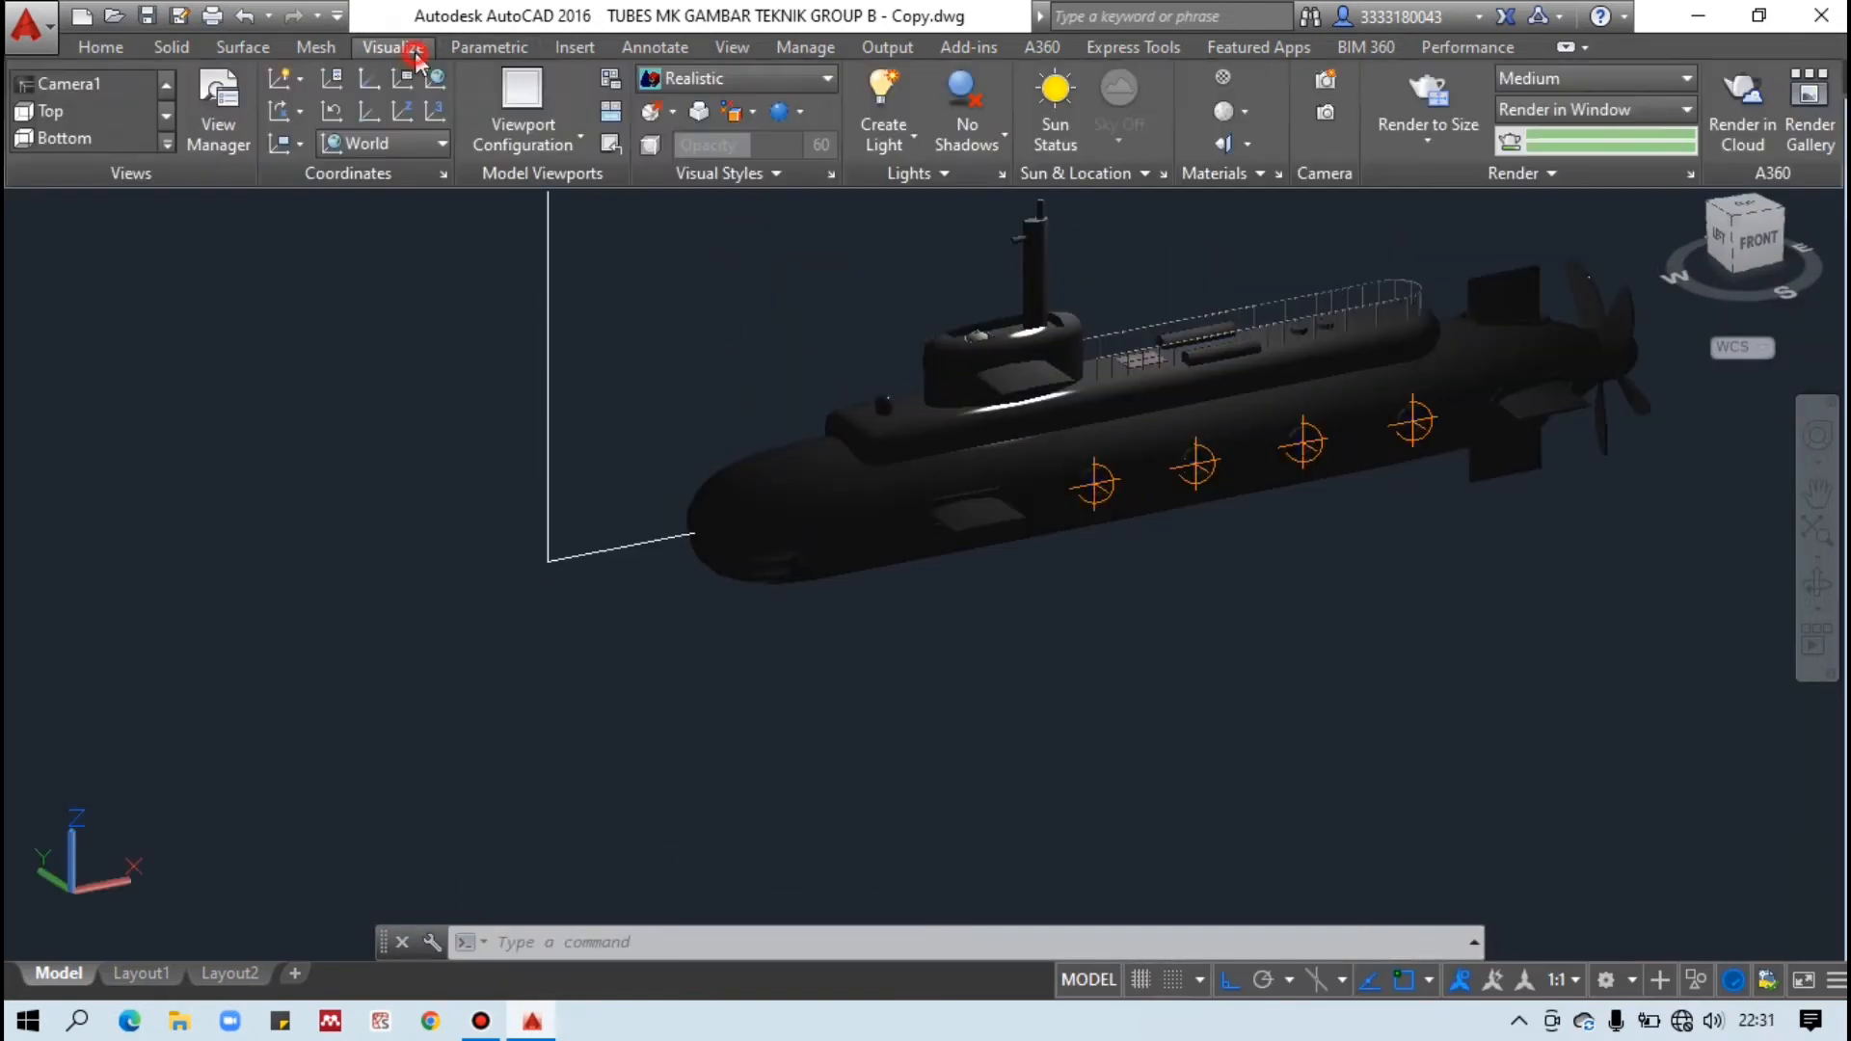
pyautogui.click(914, 143)
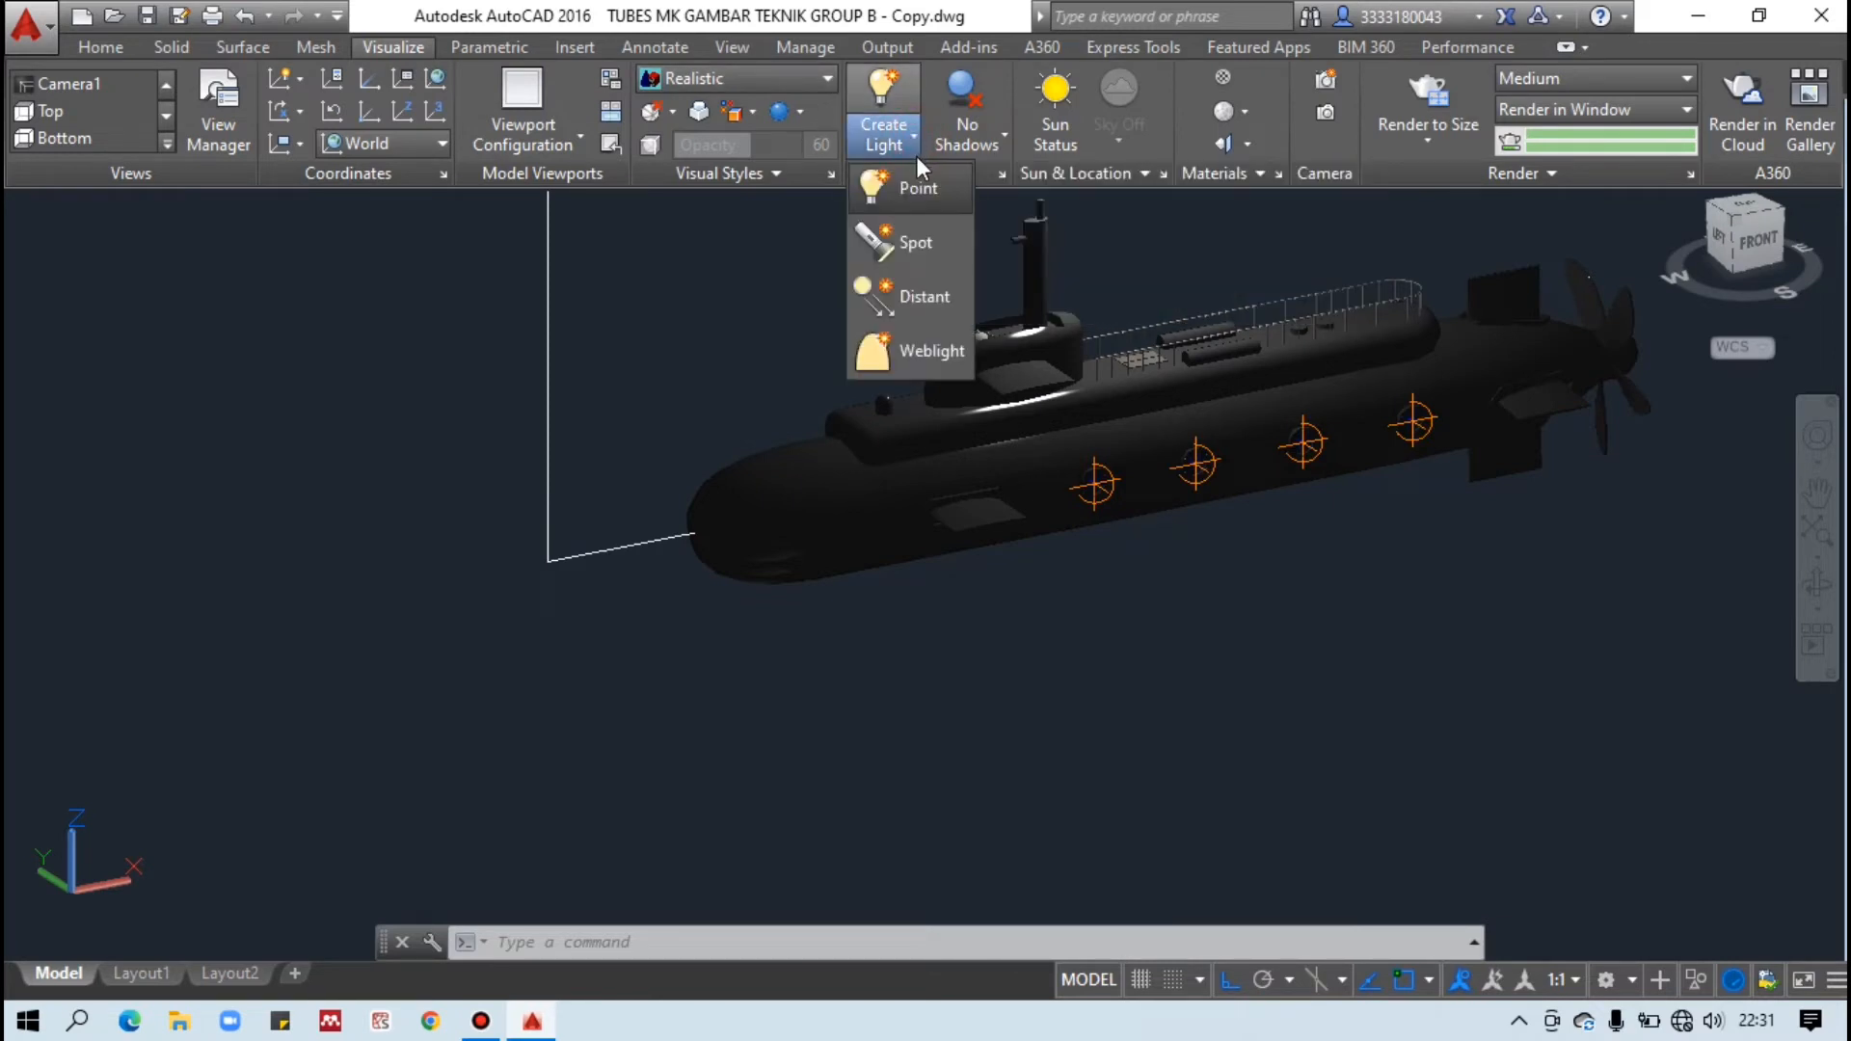
pyautogui.click(913, 253)
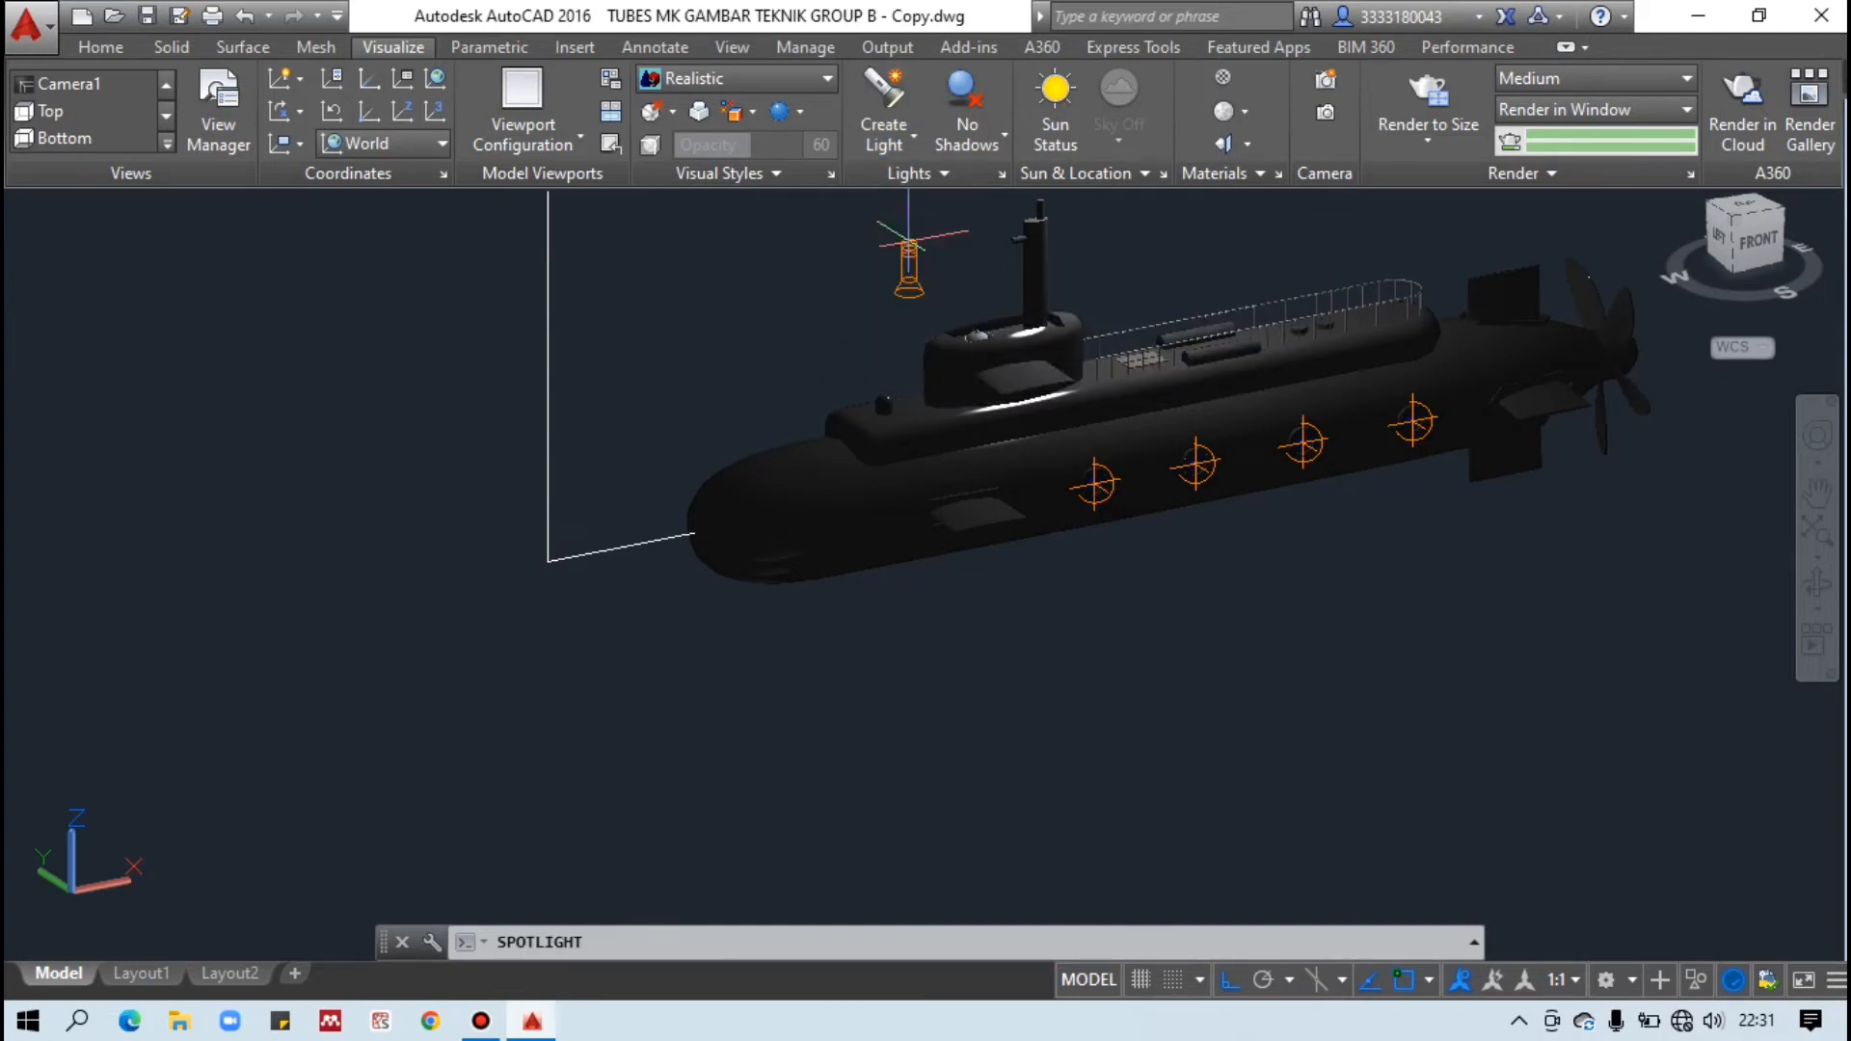
pyautogui.scroll(-2, 780, 333)
pyautogui.scroll(2, 713, 280)
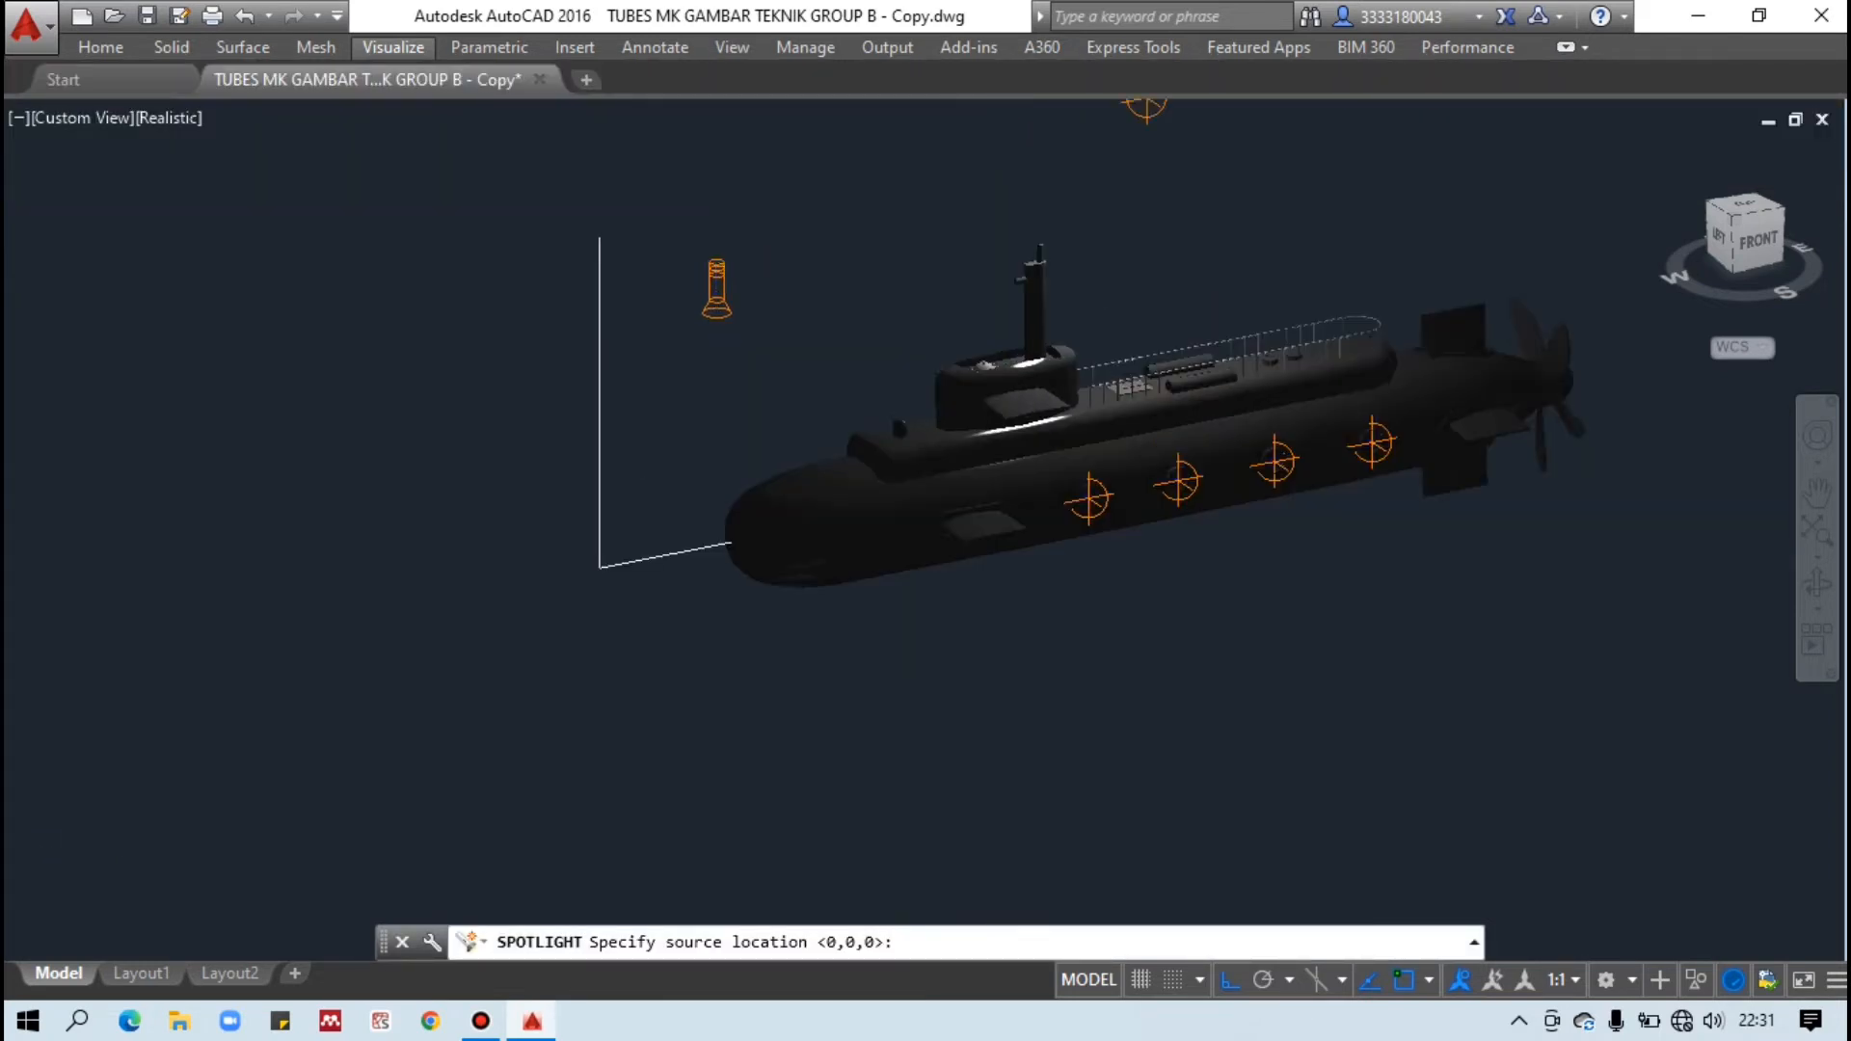
pyautogui.click(598, 234)
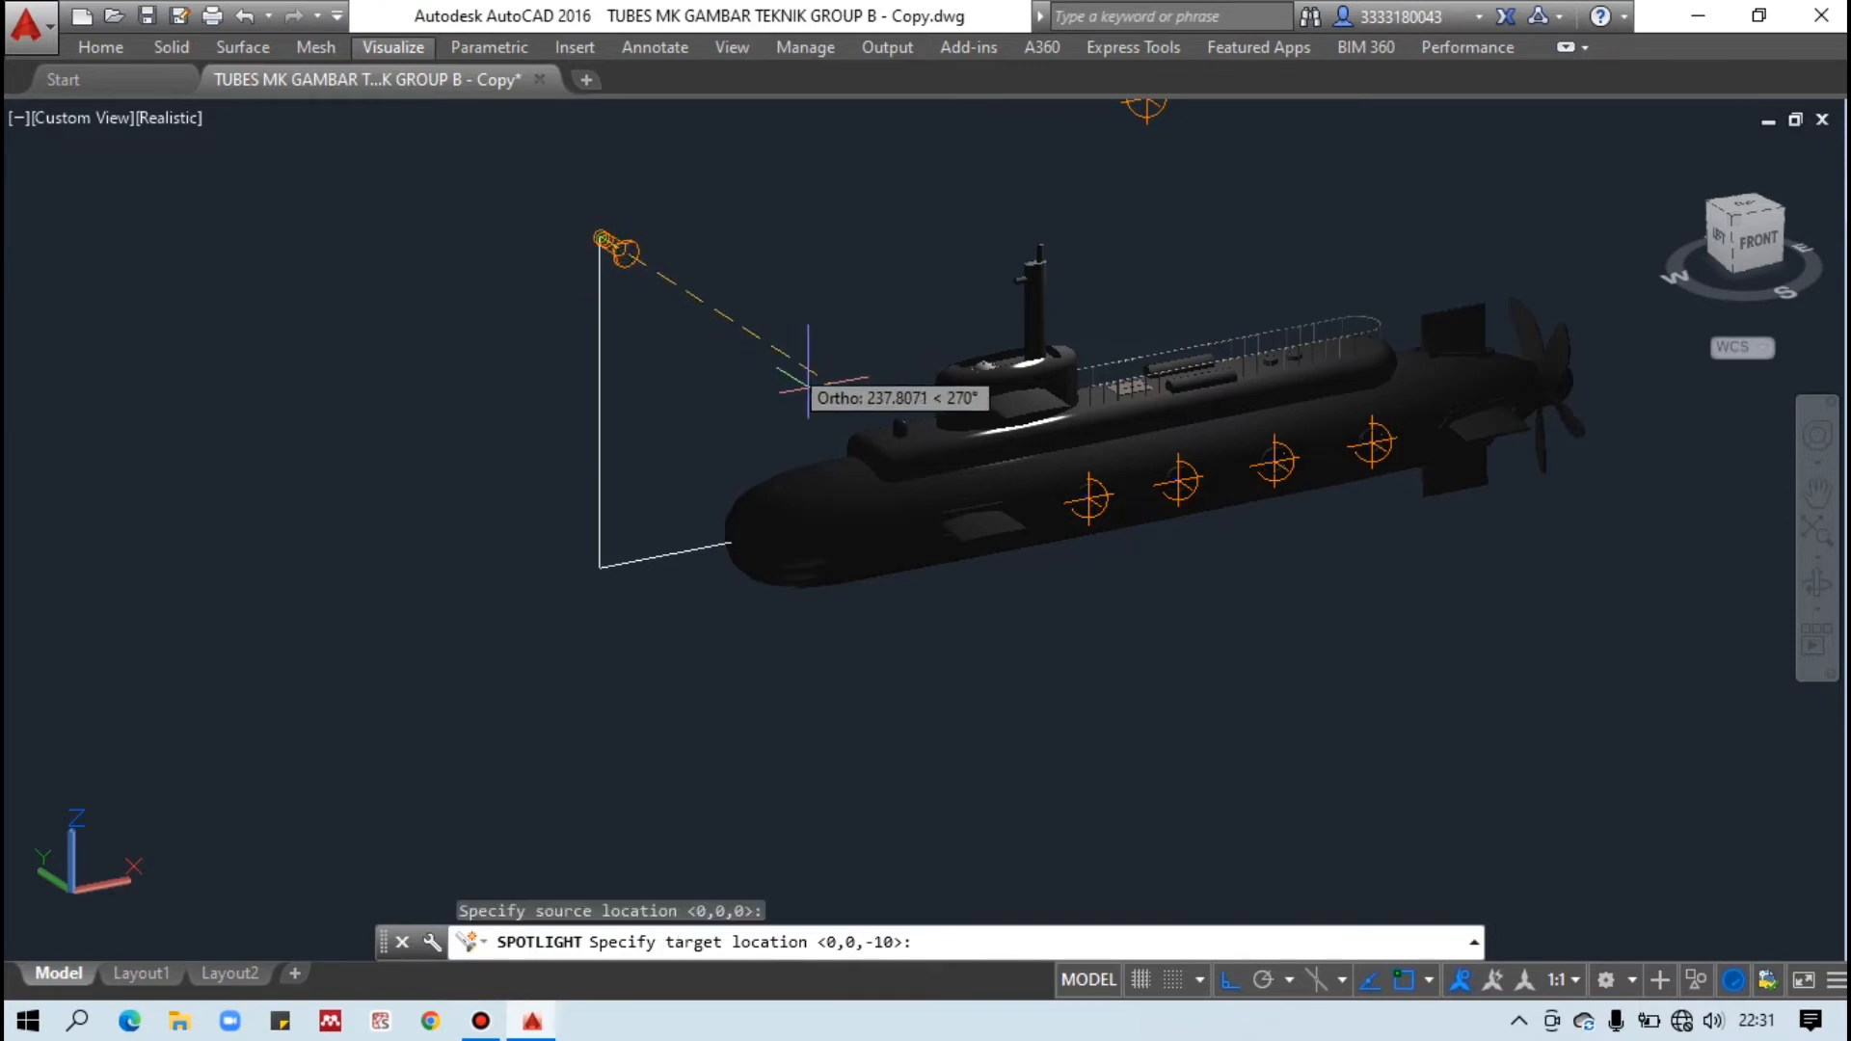
# With Ortho off, aim the spotlight at the front of the raised deck and name it FrontLighting.
pyautogui.scroll(2, 861, 448)
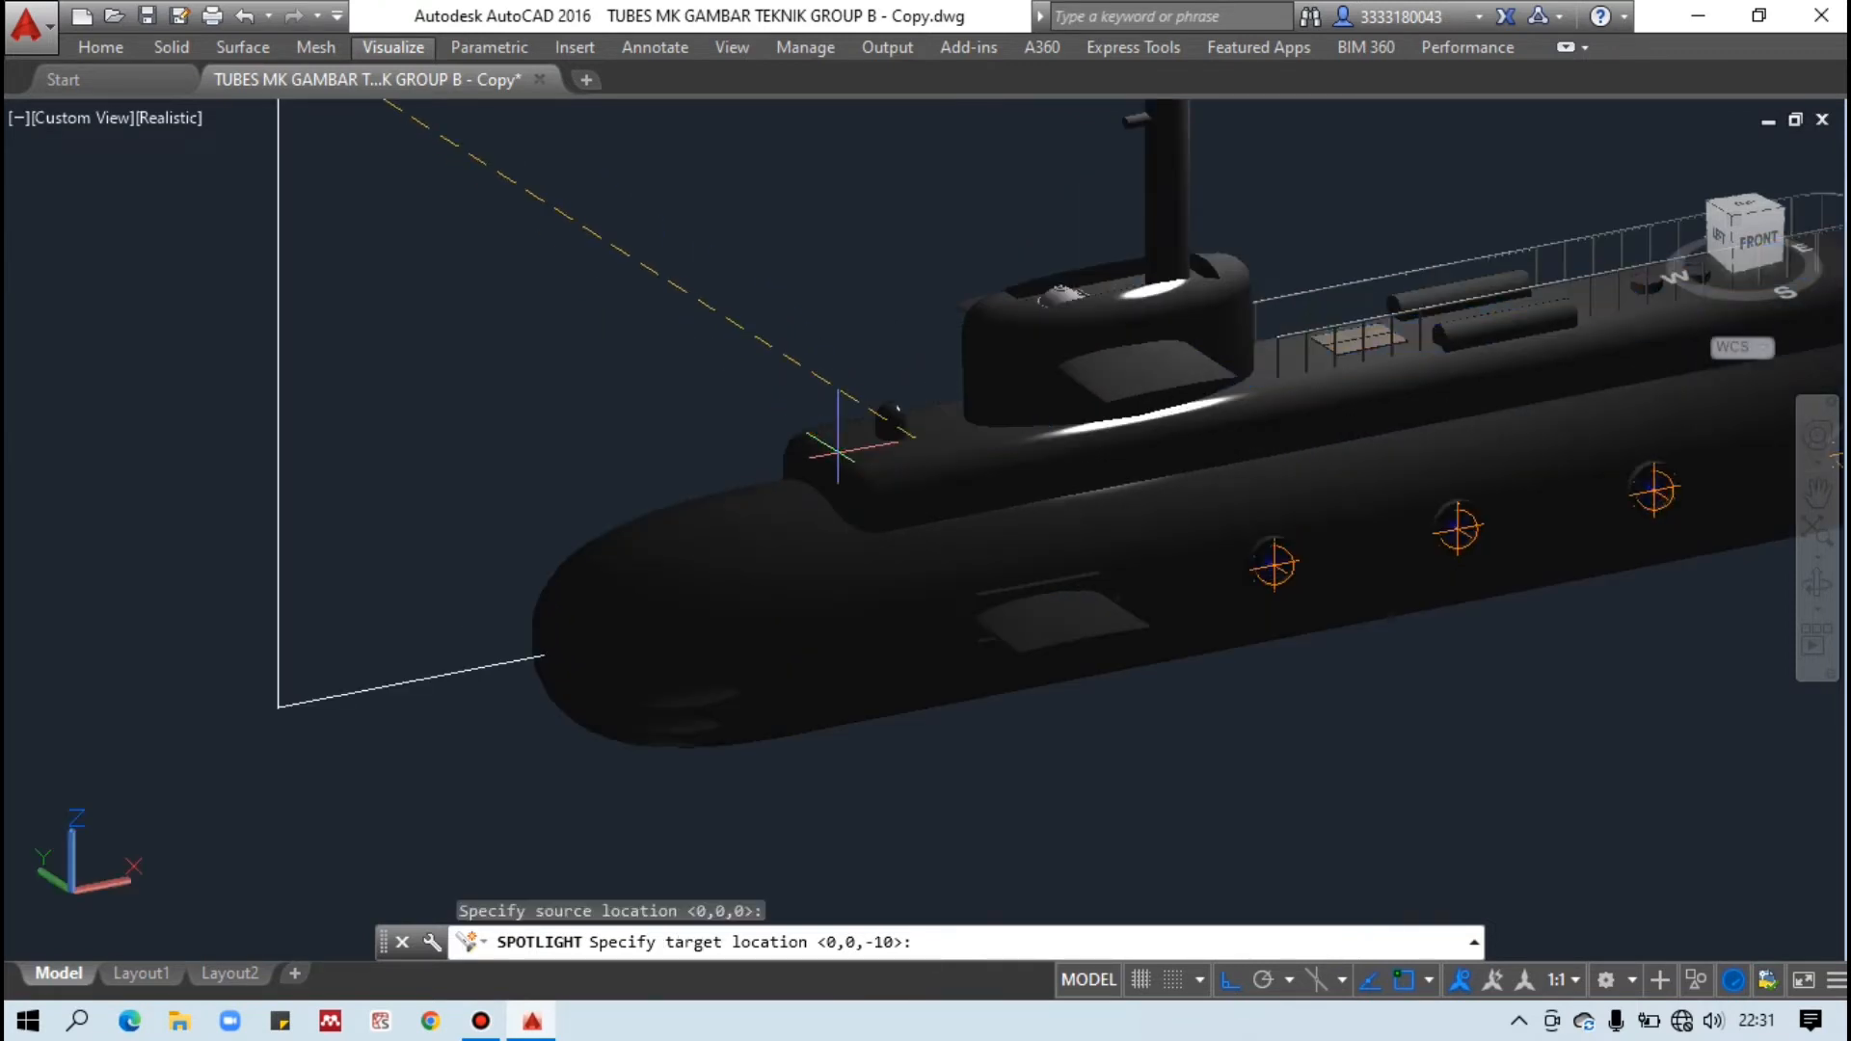
pyautogui.click(1226, 979)
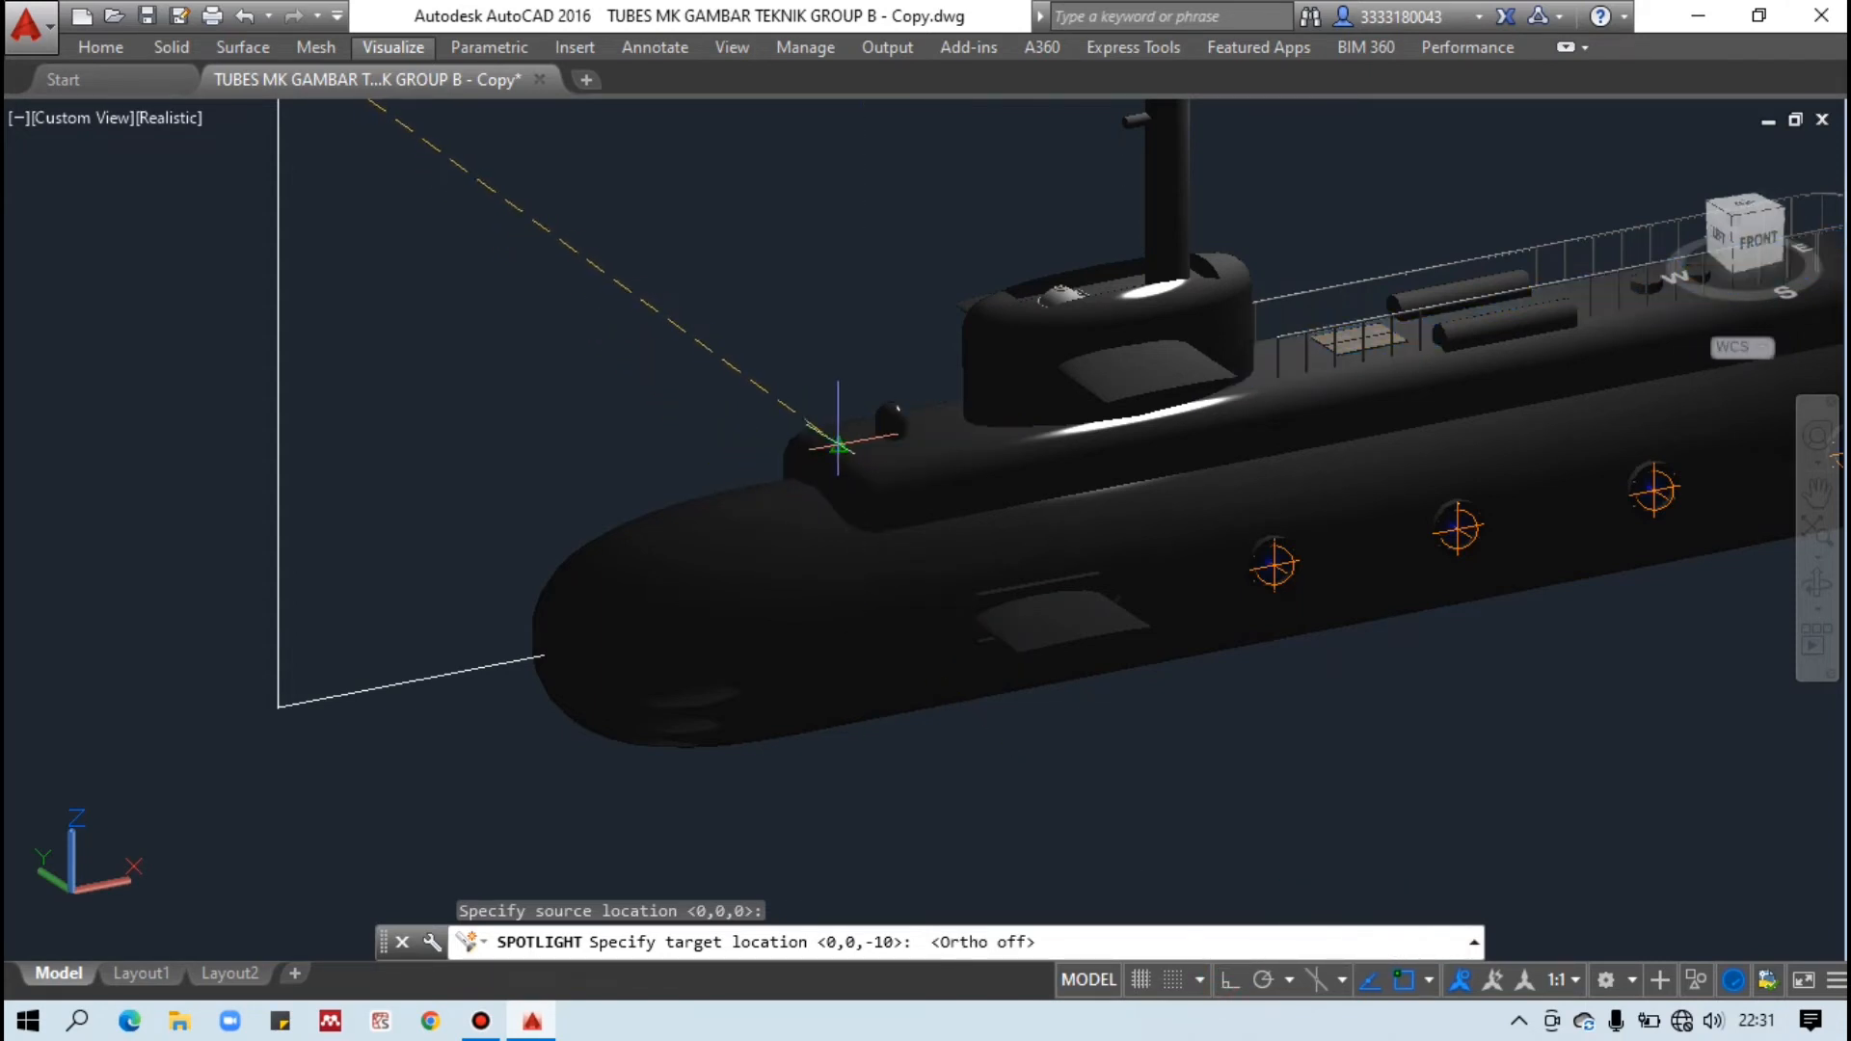
pyautogui.click(833, 439)
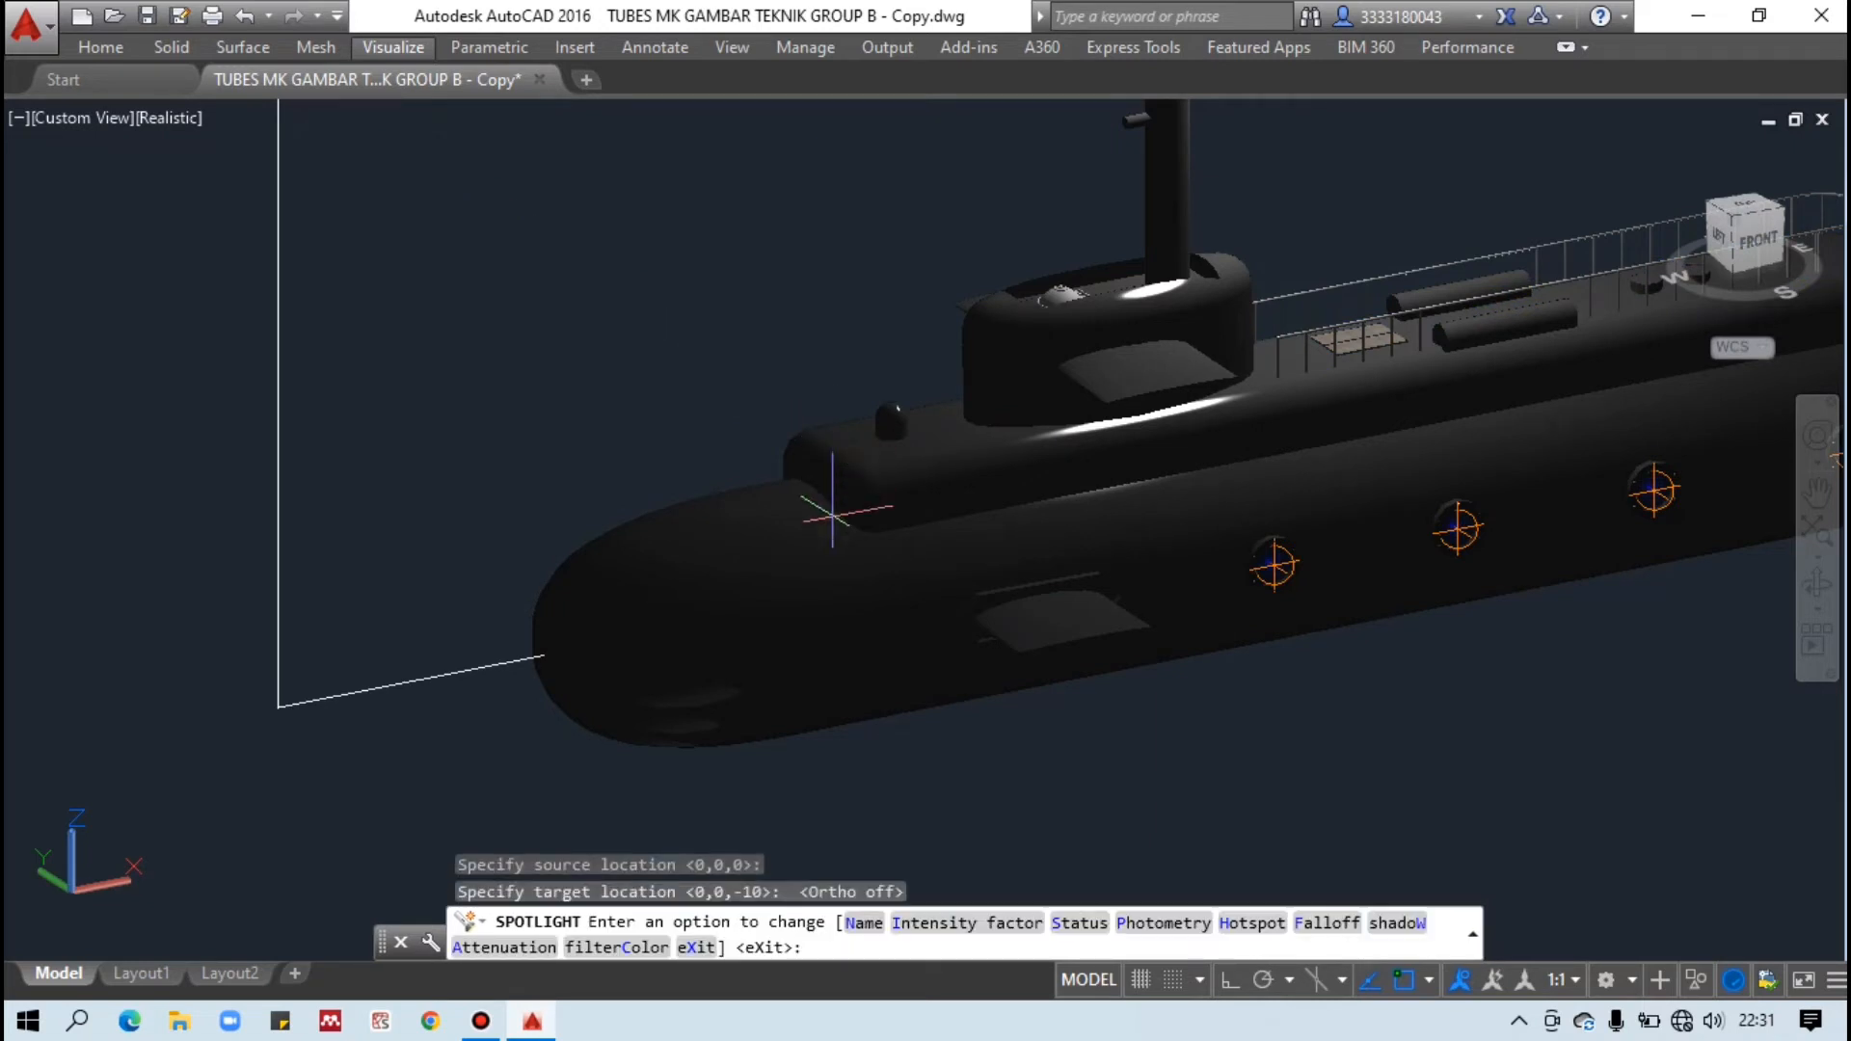
pyautogui.click(863, 923)
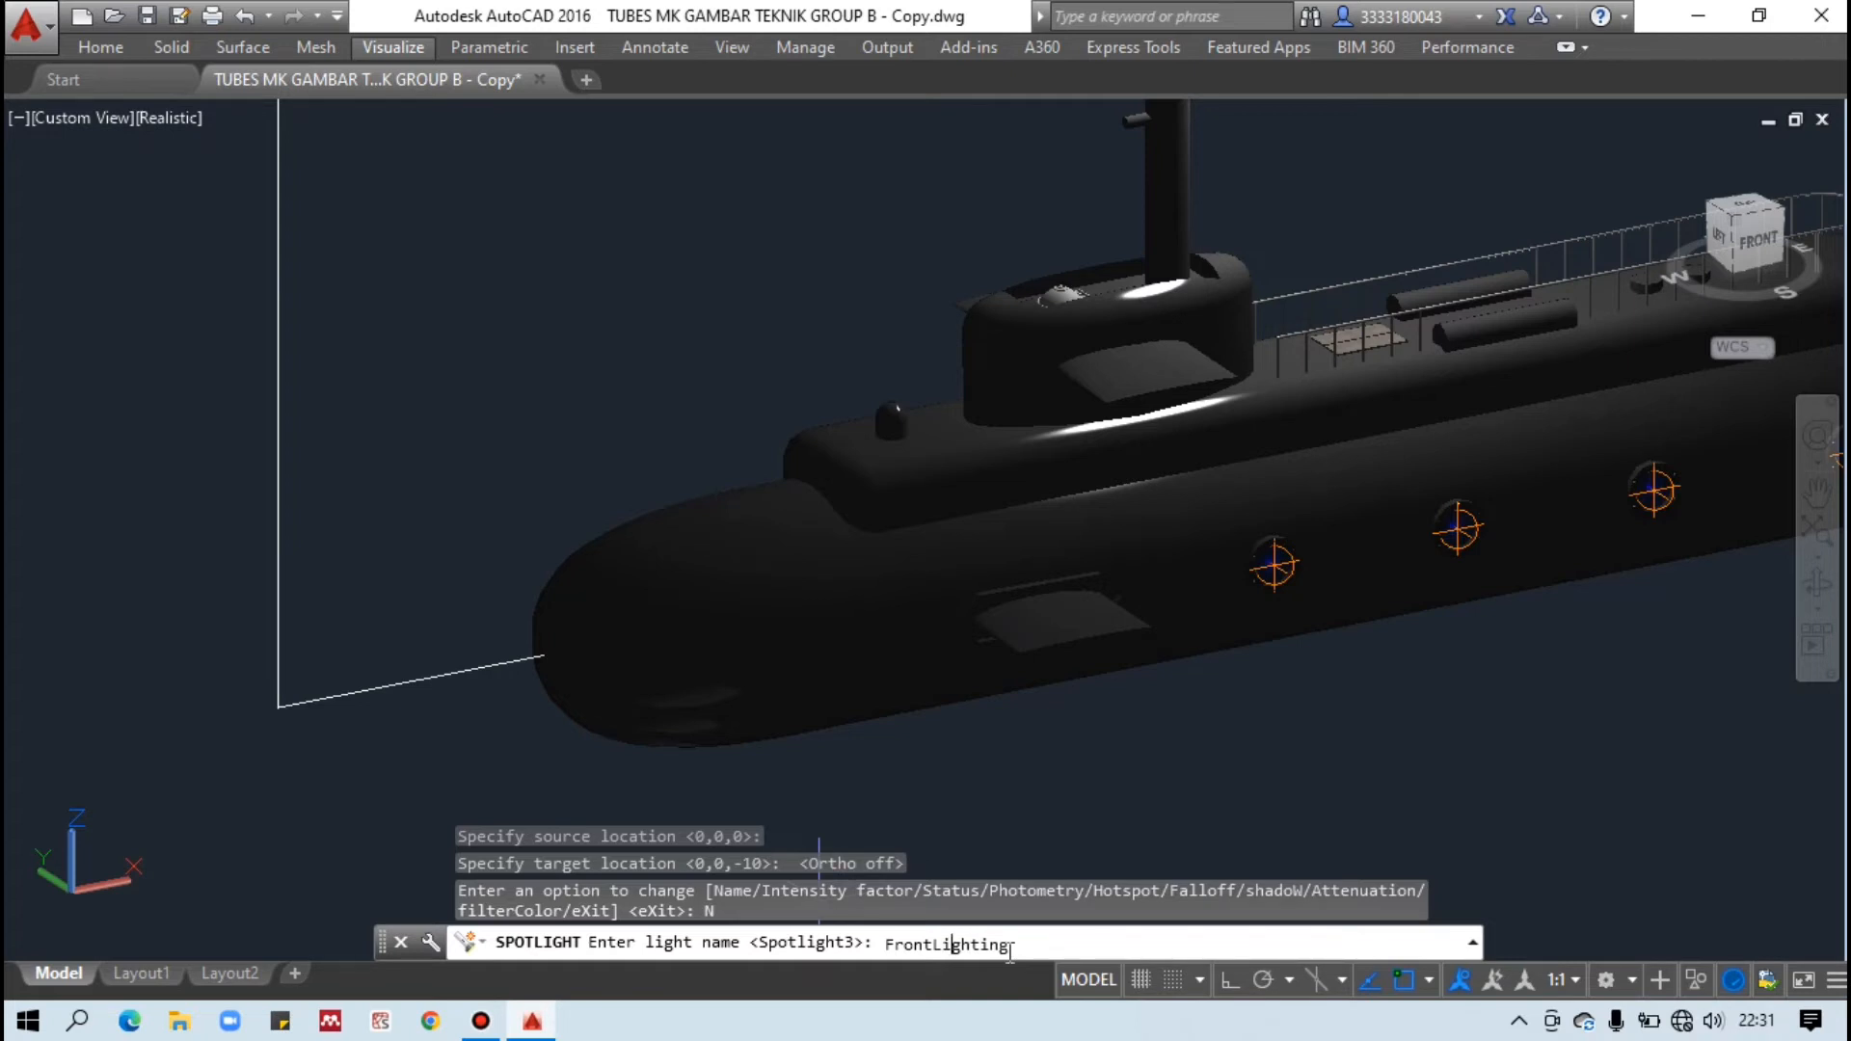
pyautogui.press('Return')
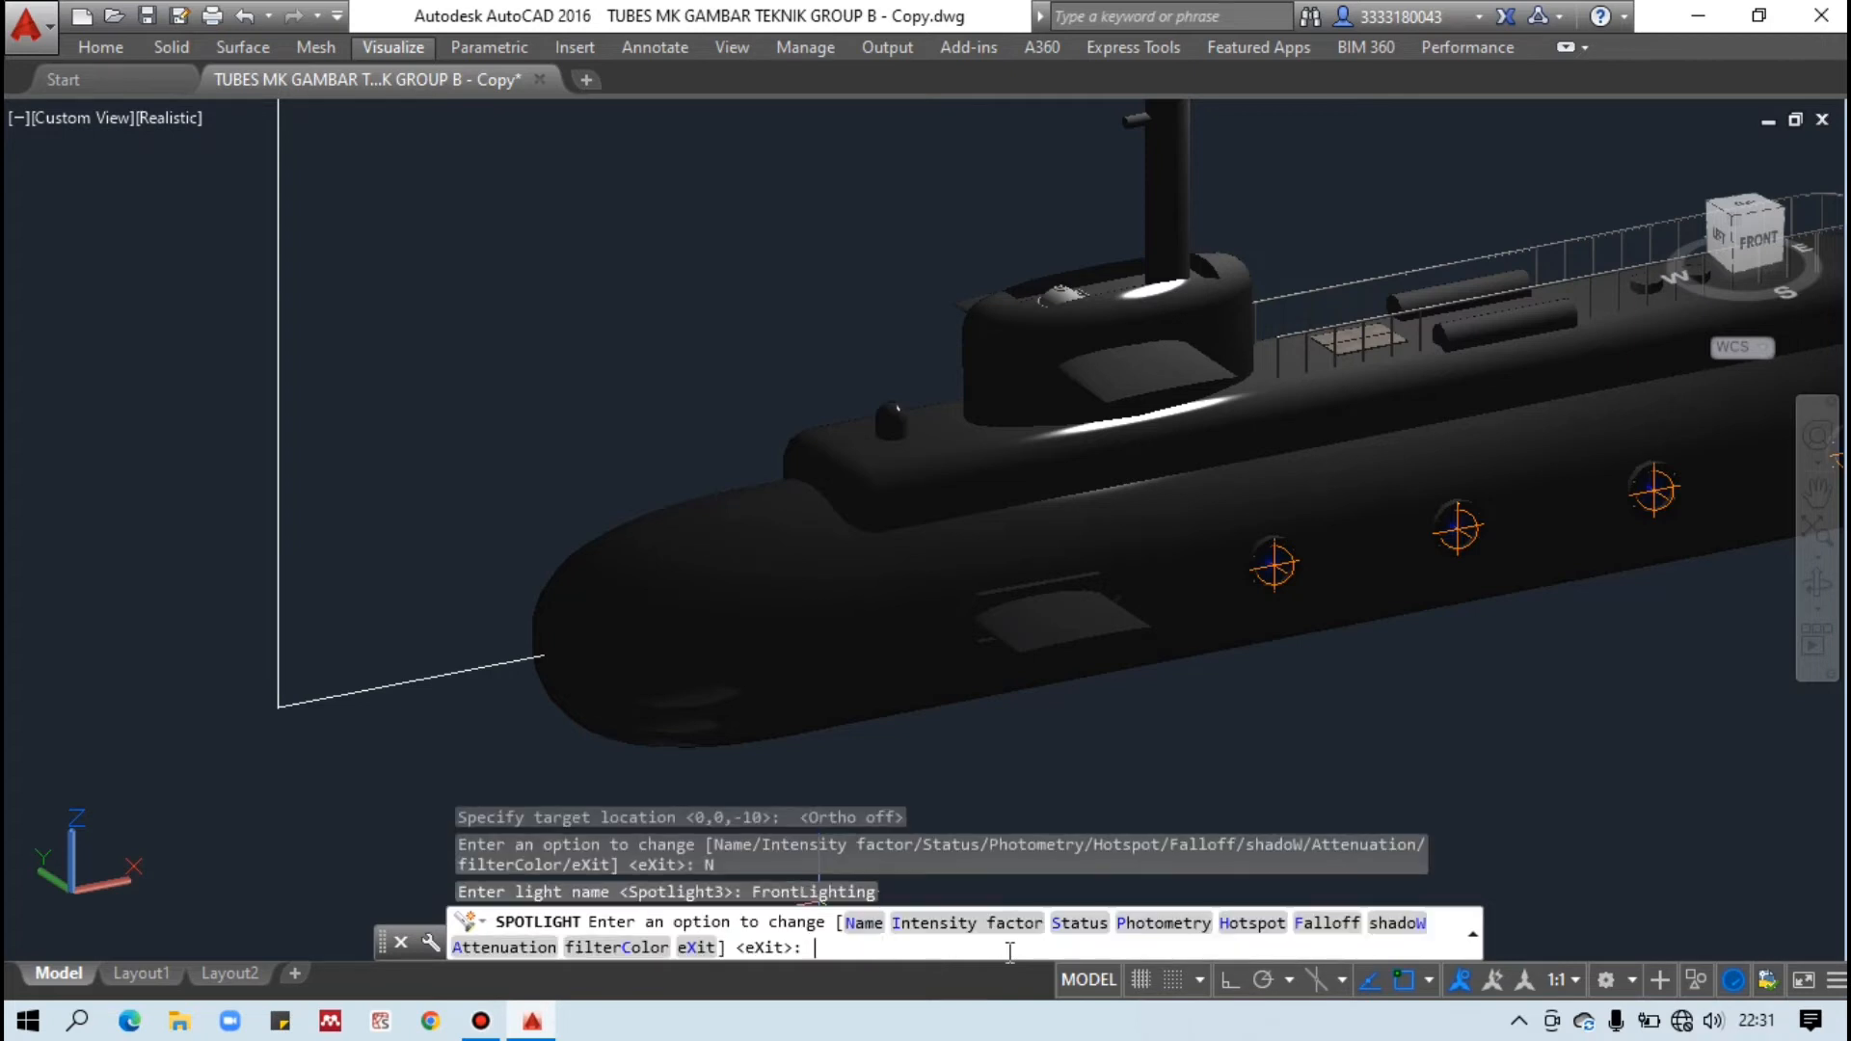
pyautogui.click(696, 949)
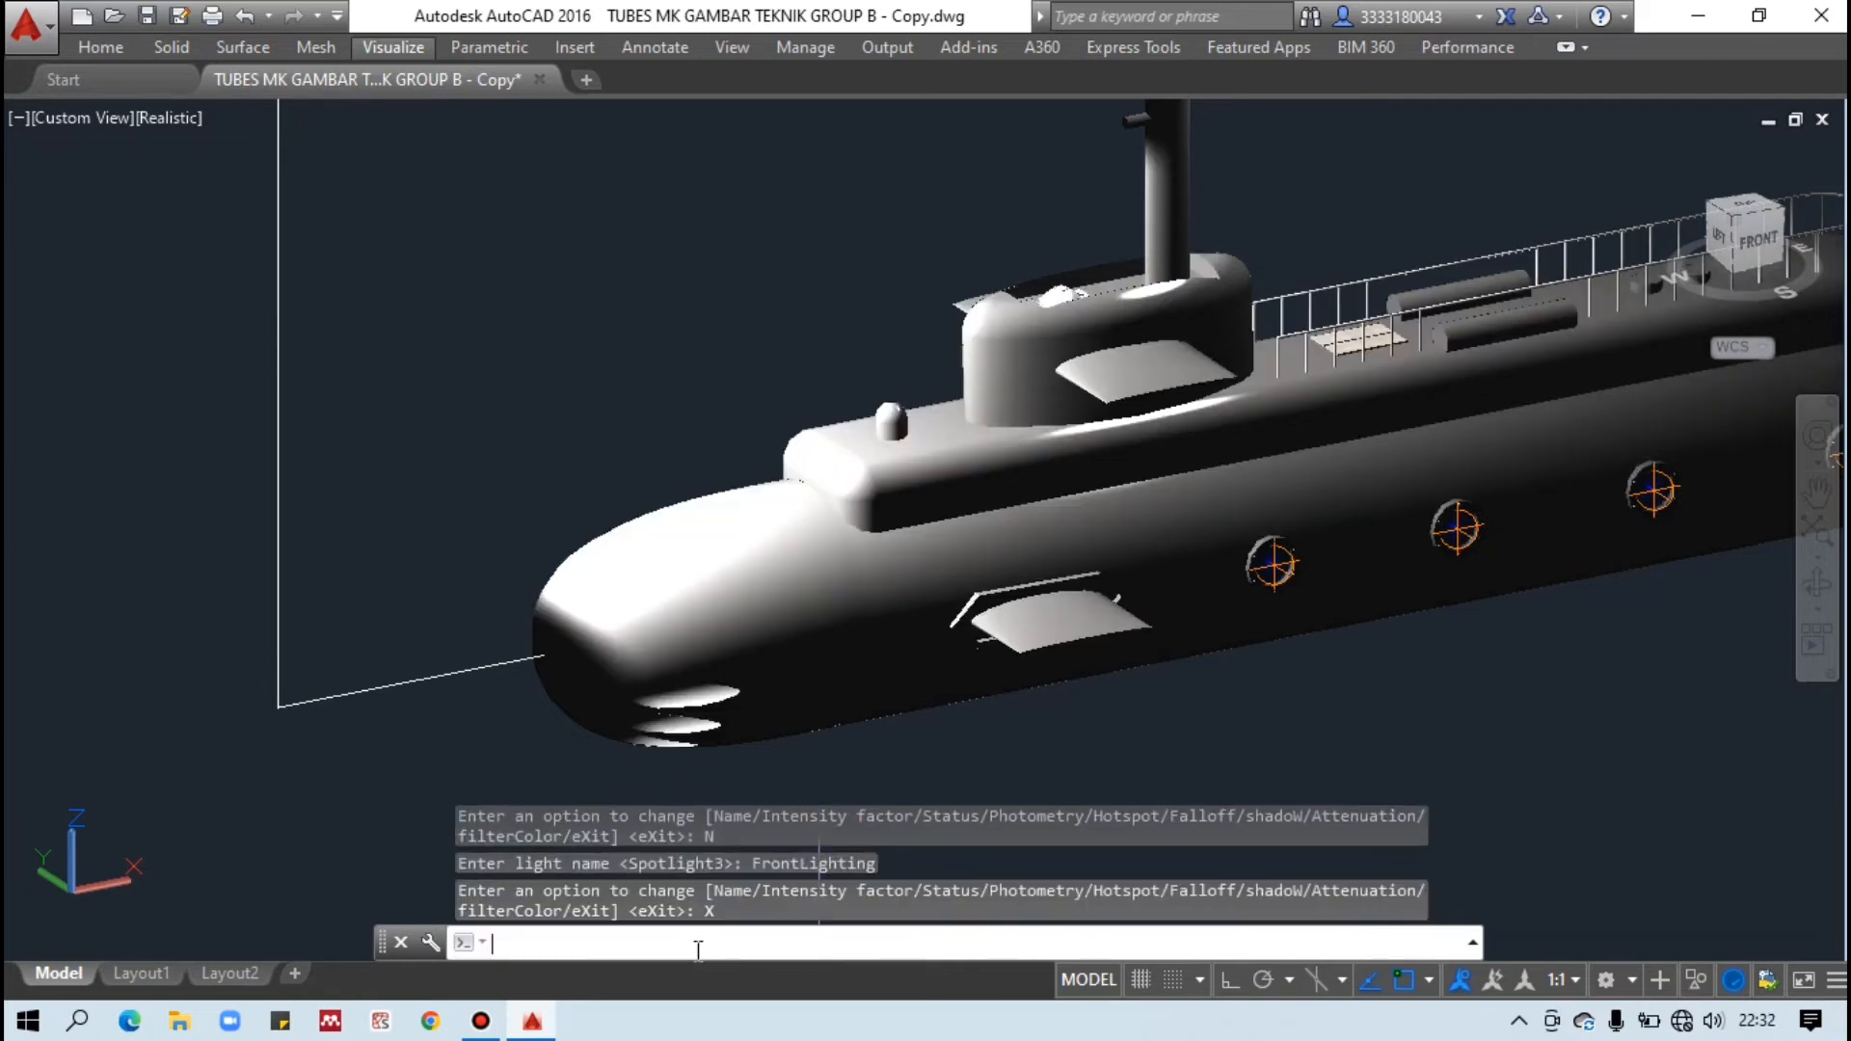
# Select the FrontLighting spotlight and shrink its hotspot cone to a small circle around the front of the raised deck.
pyautogui.scroll(-3, 829, 718)
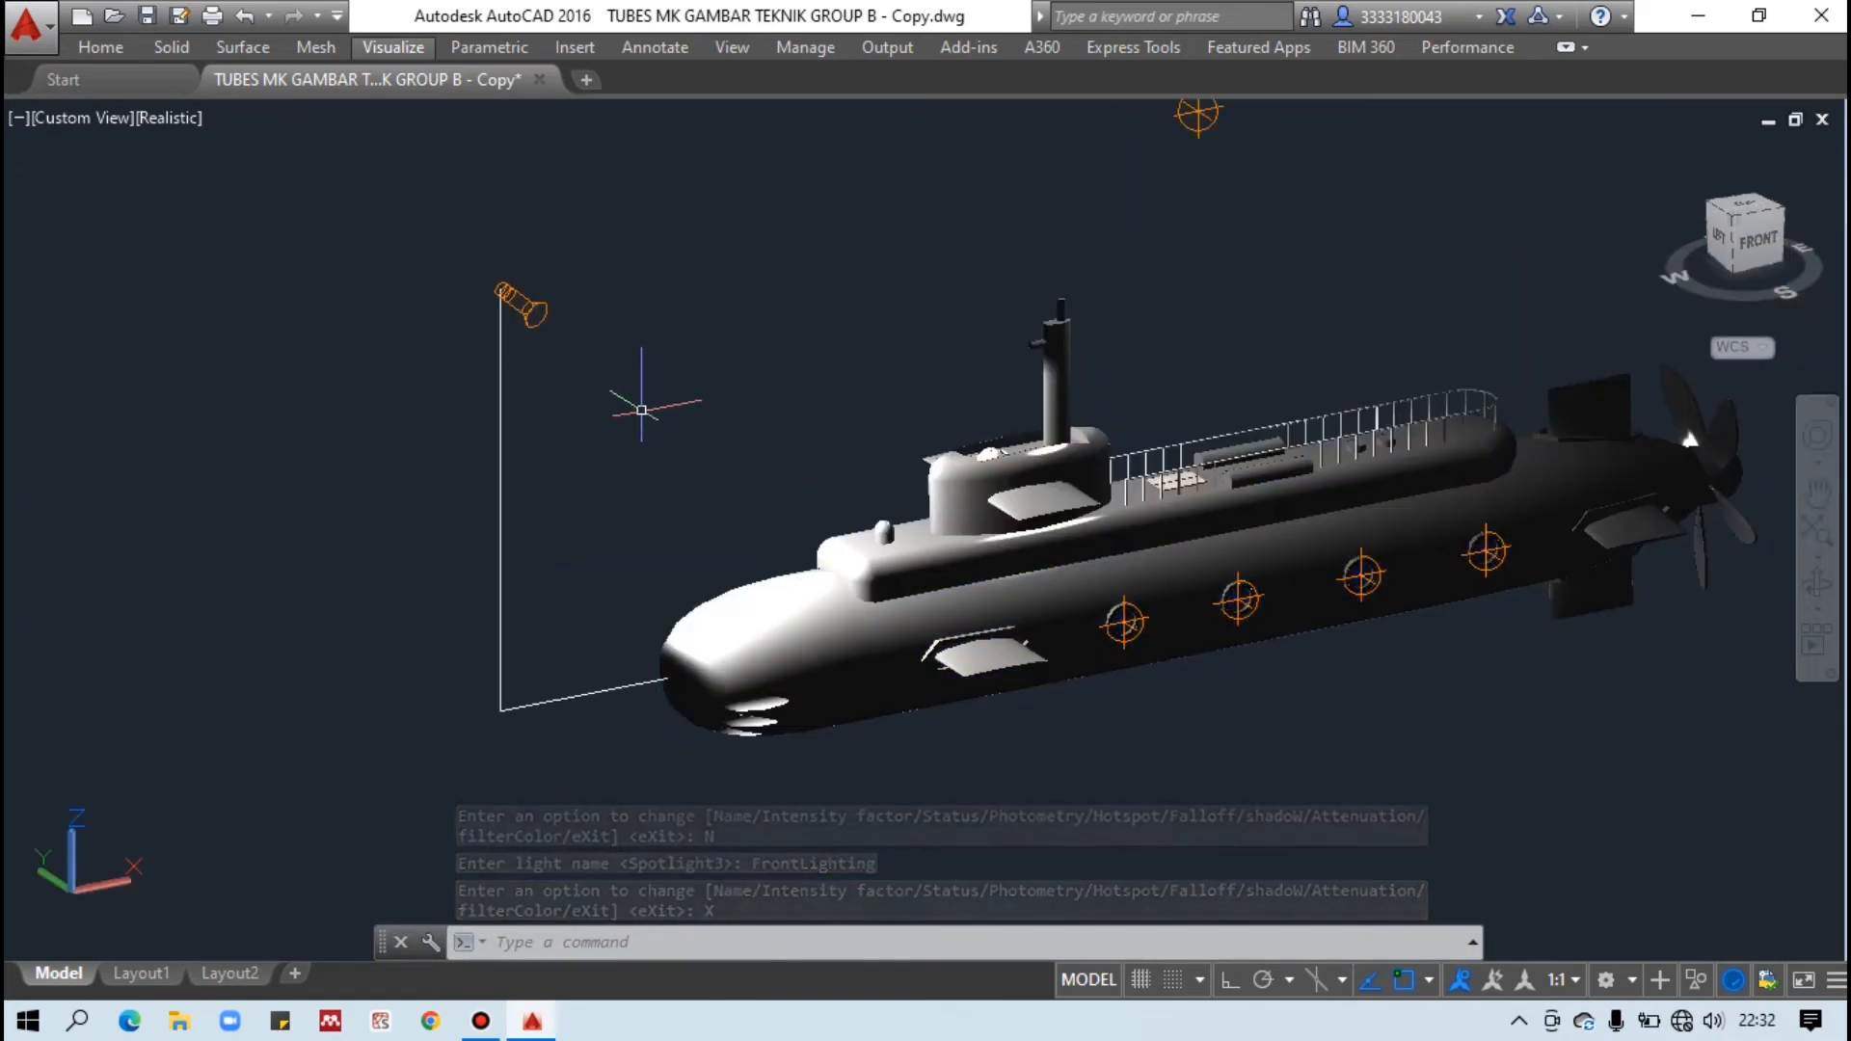
pyautogui.scroll(2, 727, 528)
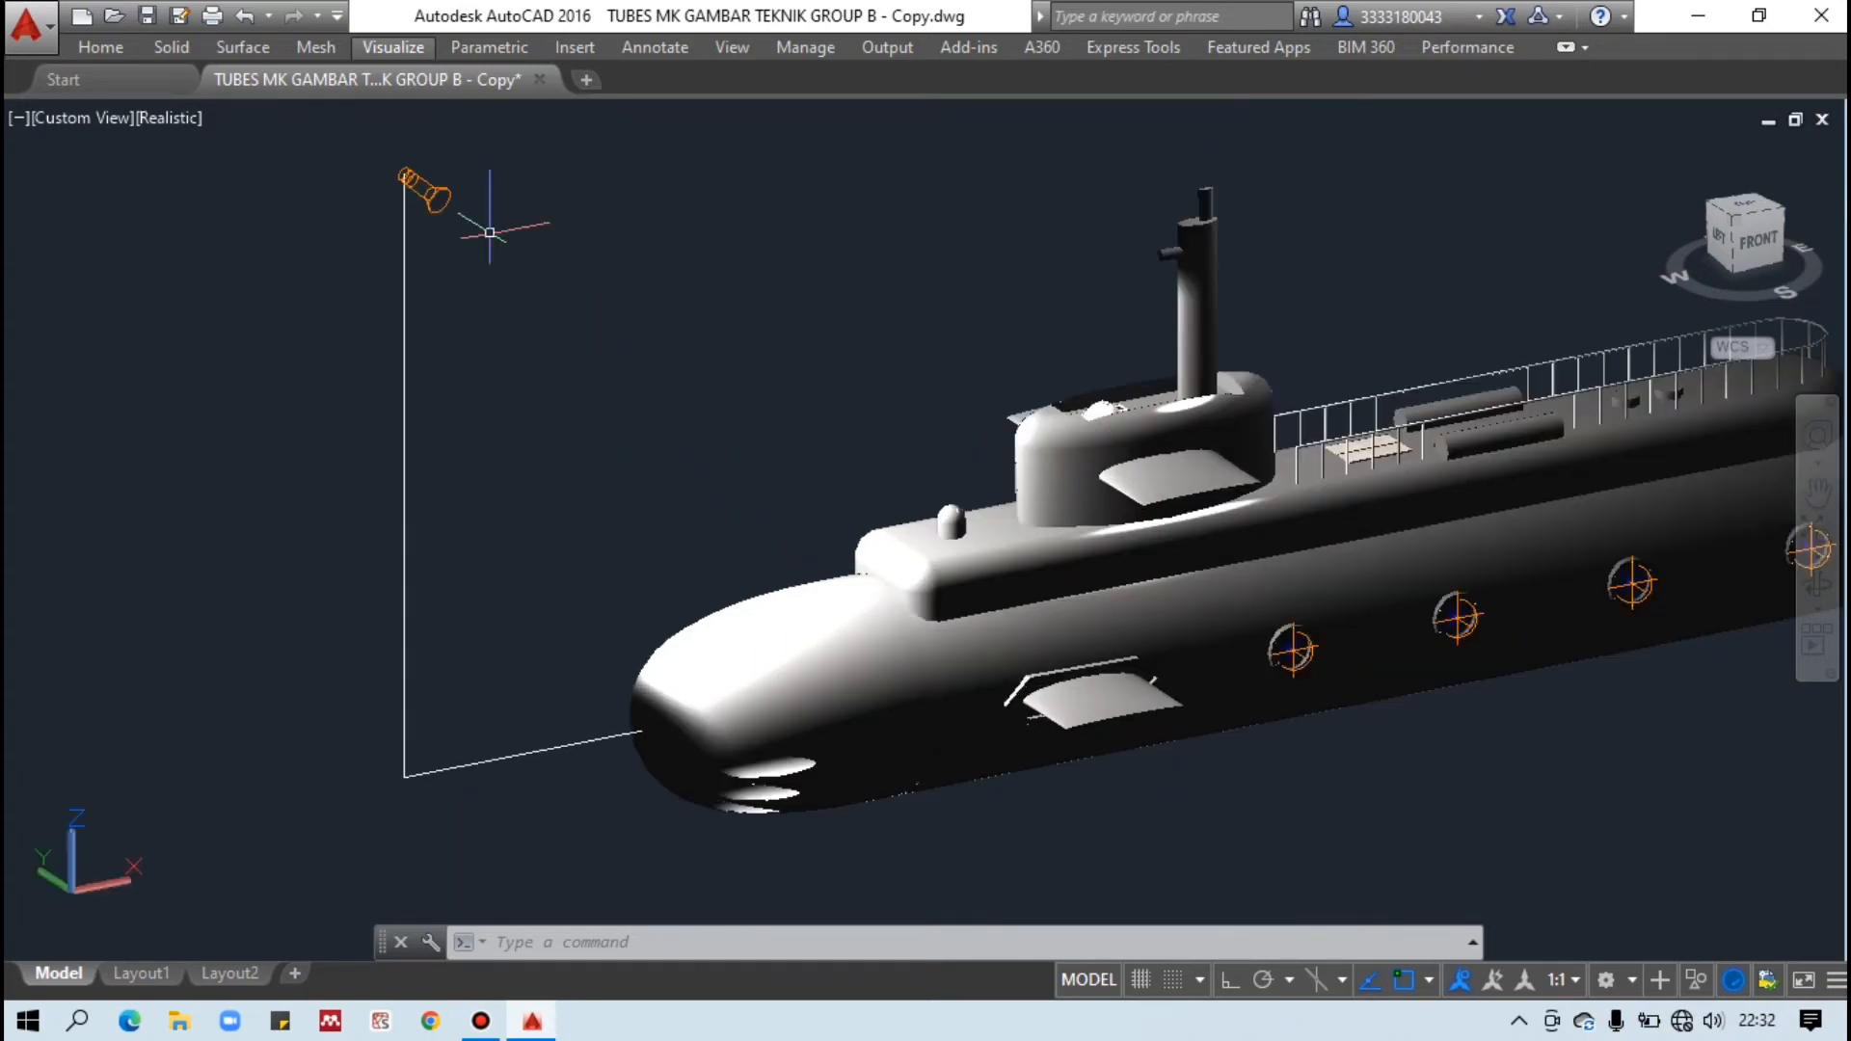
pyautogui.click(425, 188)
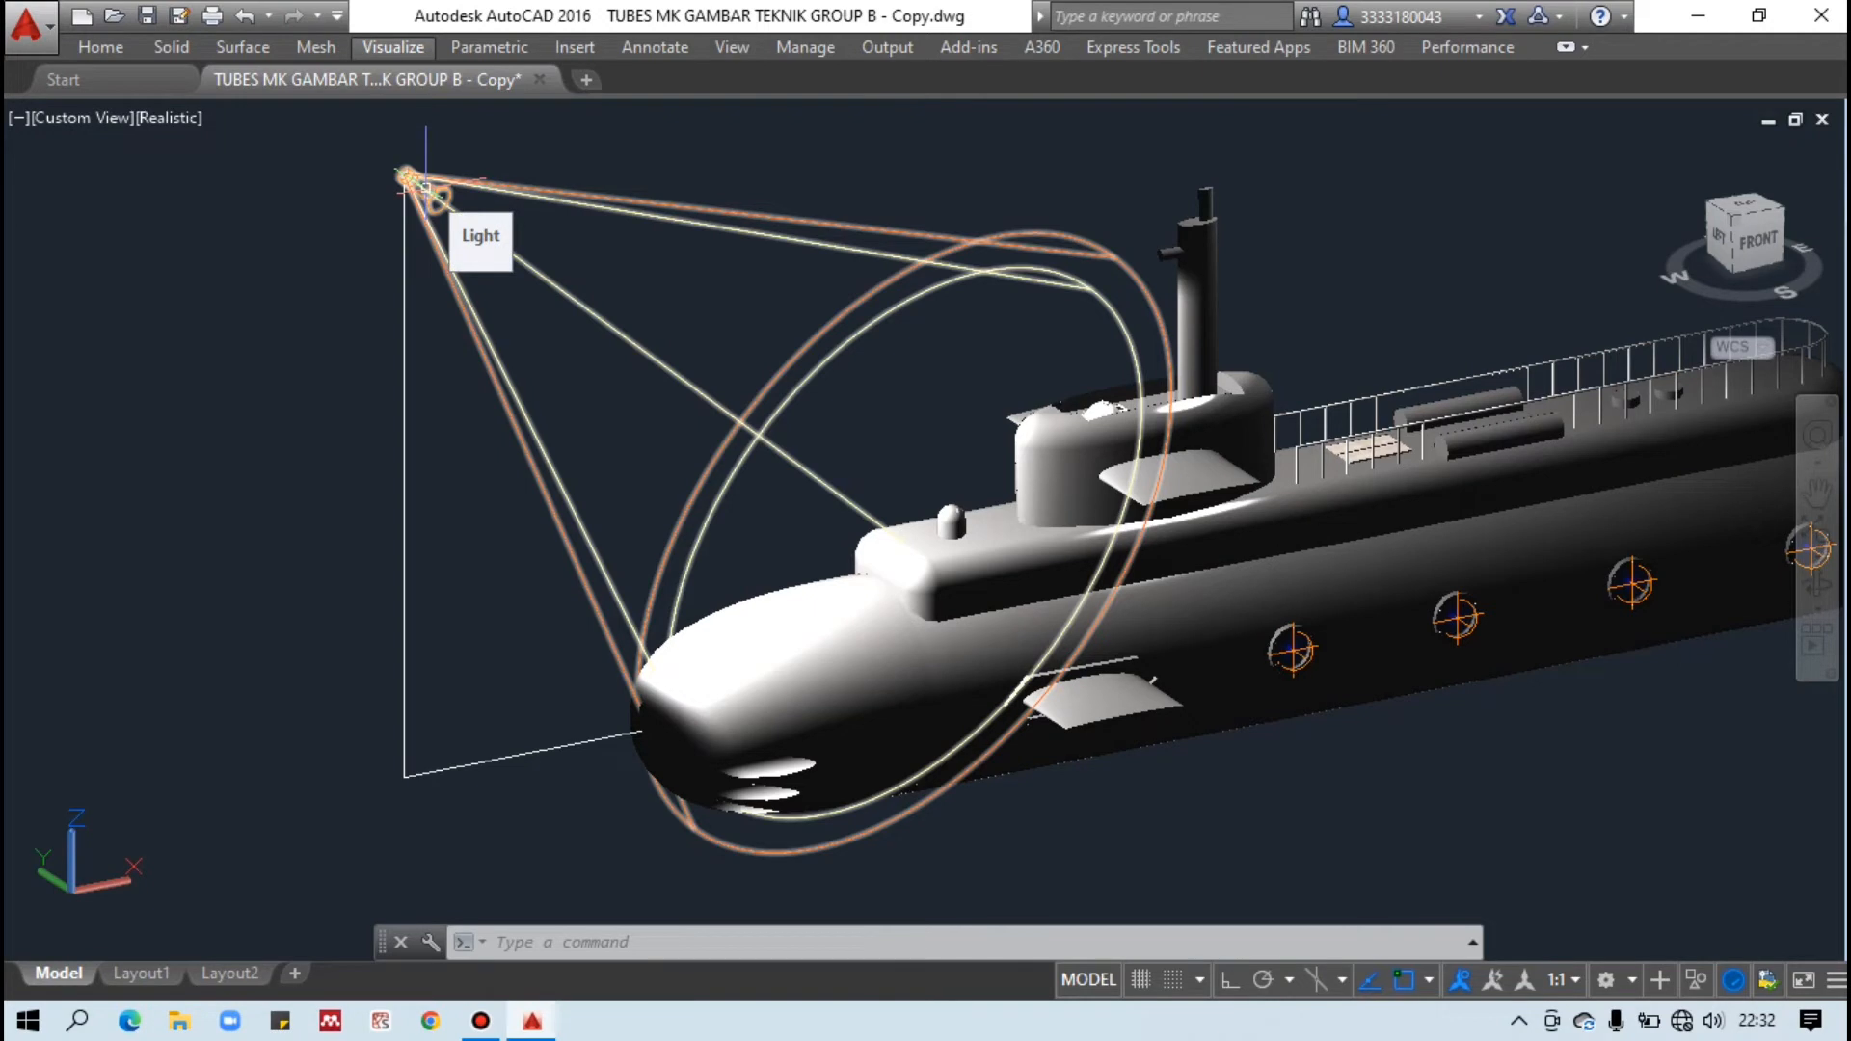
pyautogui.click(425, 188)
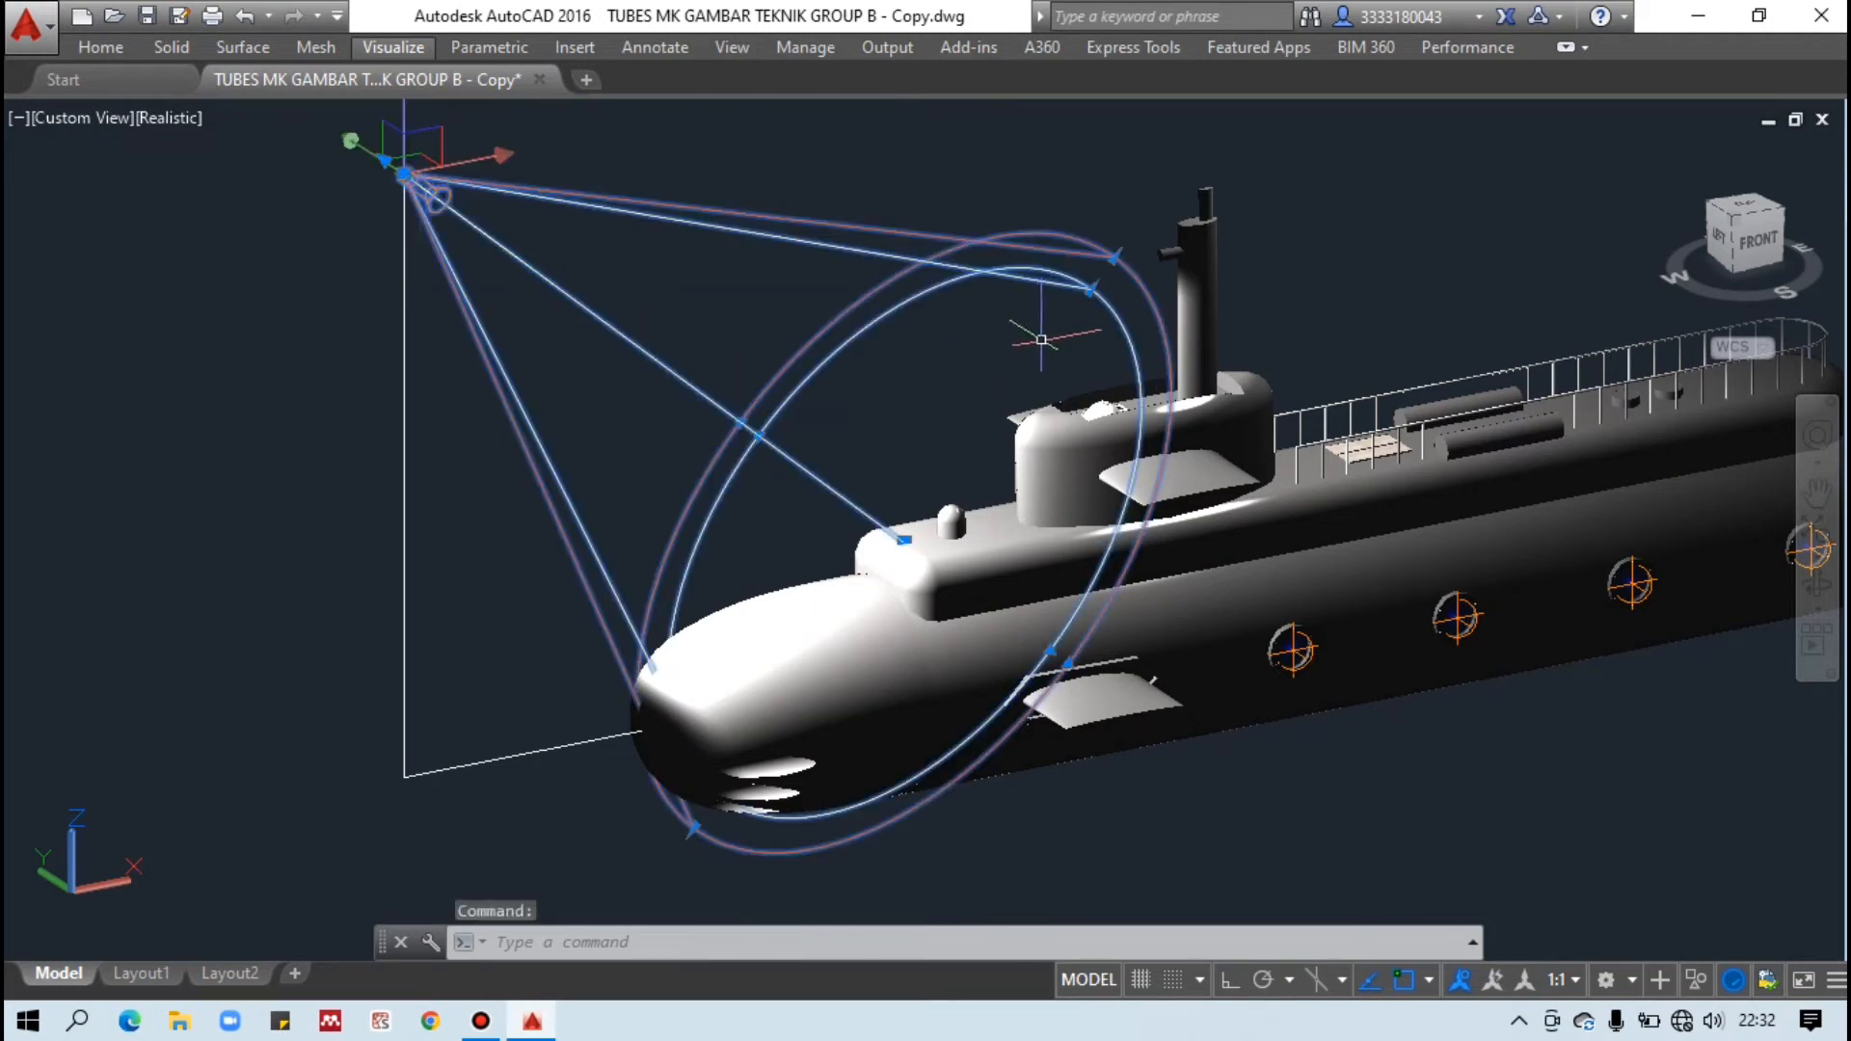
pyautogui.click(1089, 289)
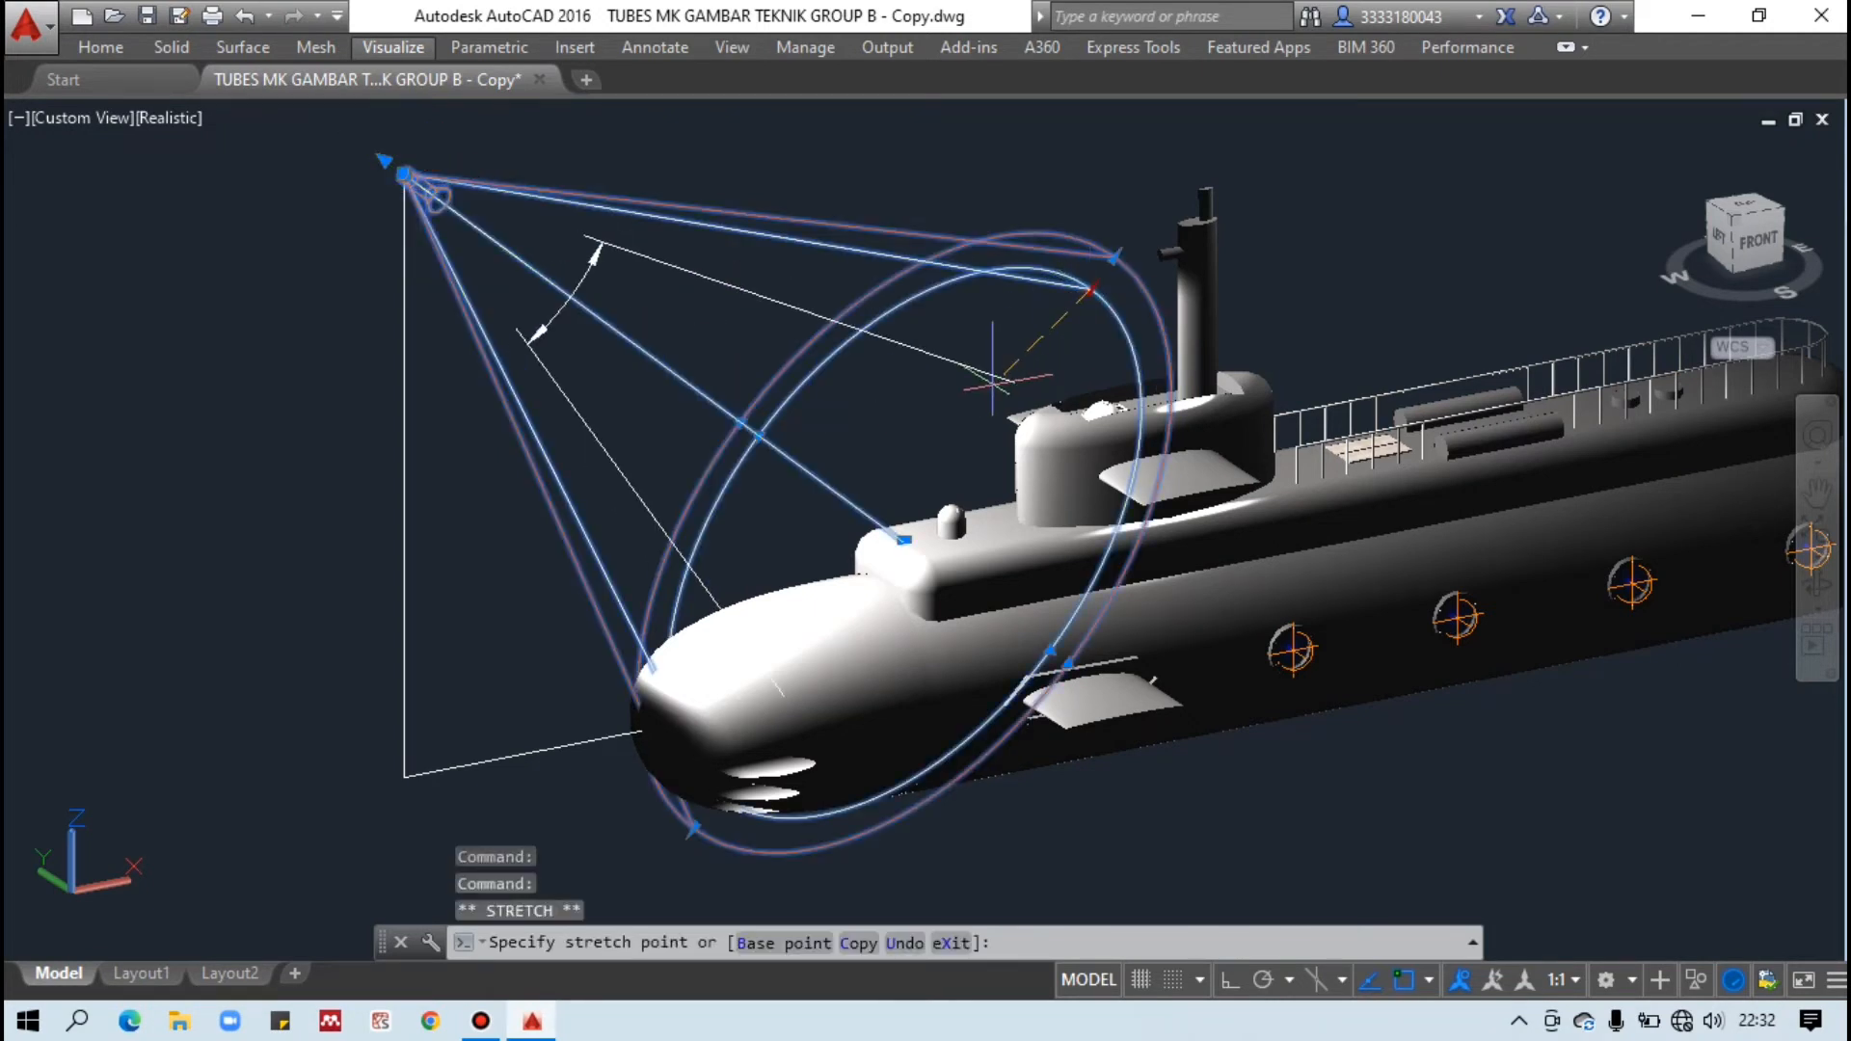
pyautogui.click(937, 479)
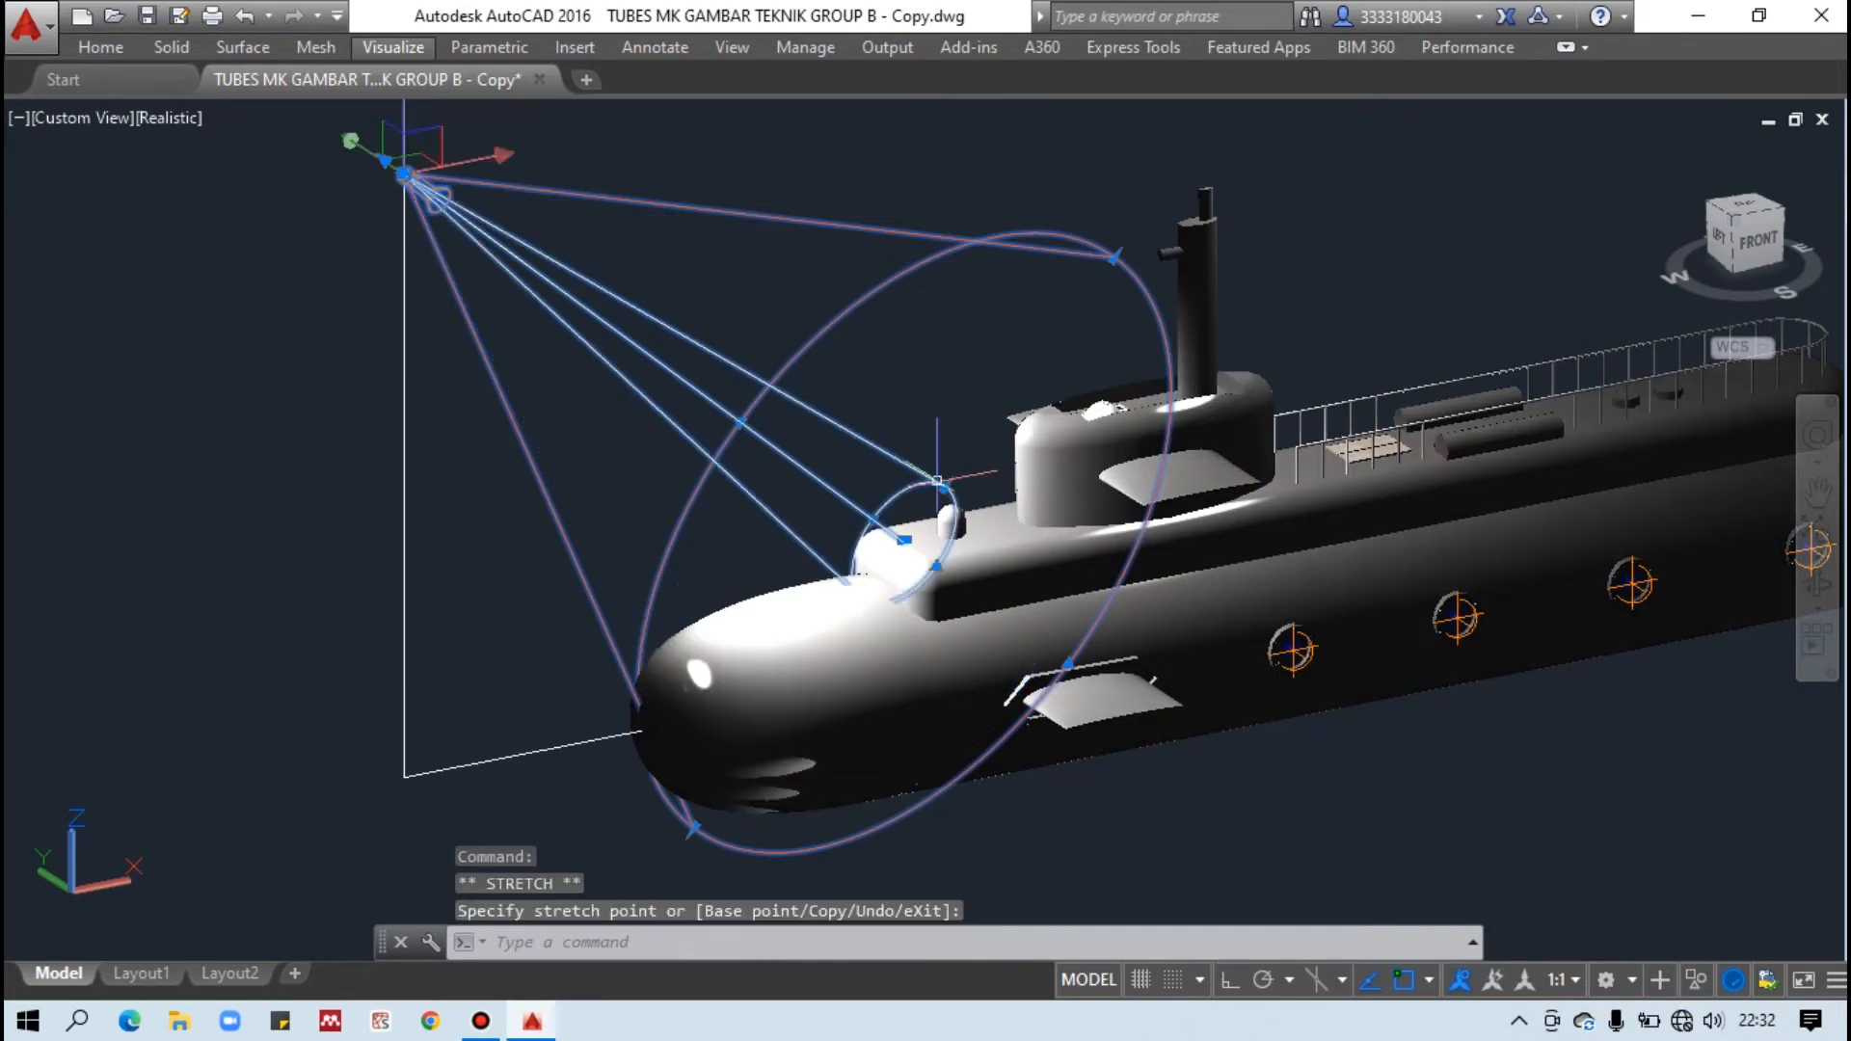
# Narrow the spotlight's falloff cone so it spans from the bow to the front of the conning tower, and deselect the light.
pyautogui.click(1115, 257)
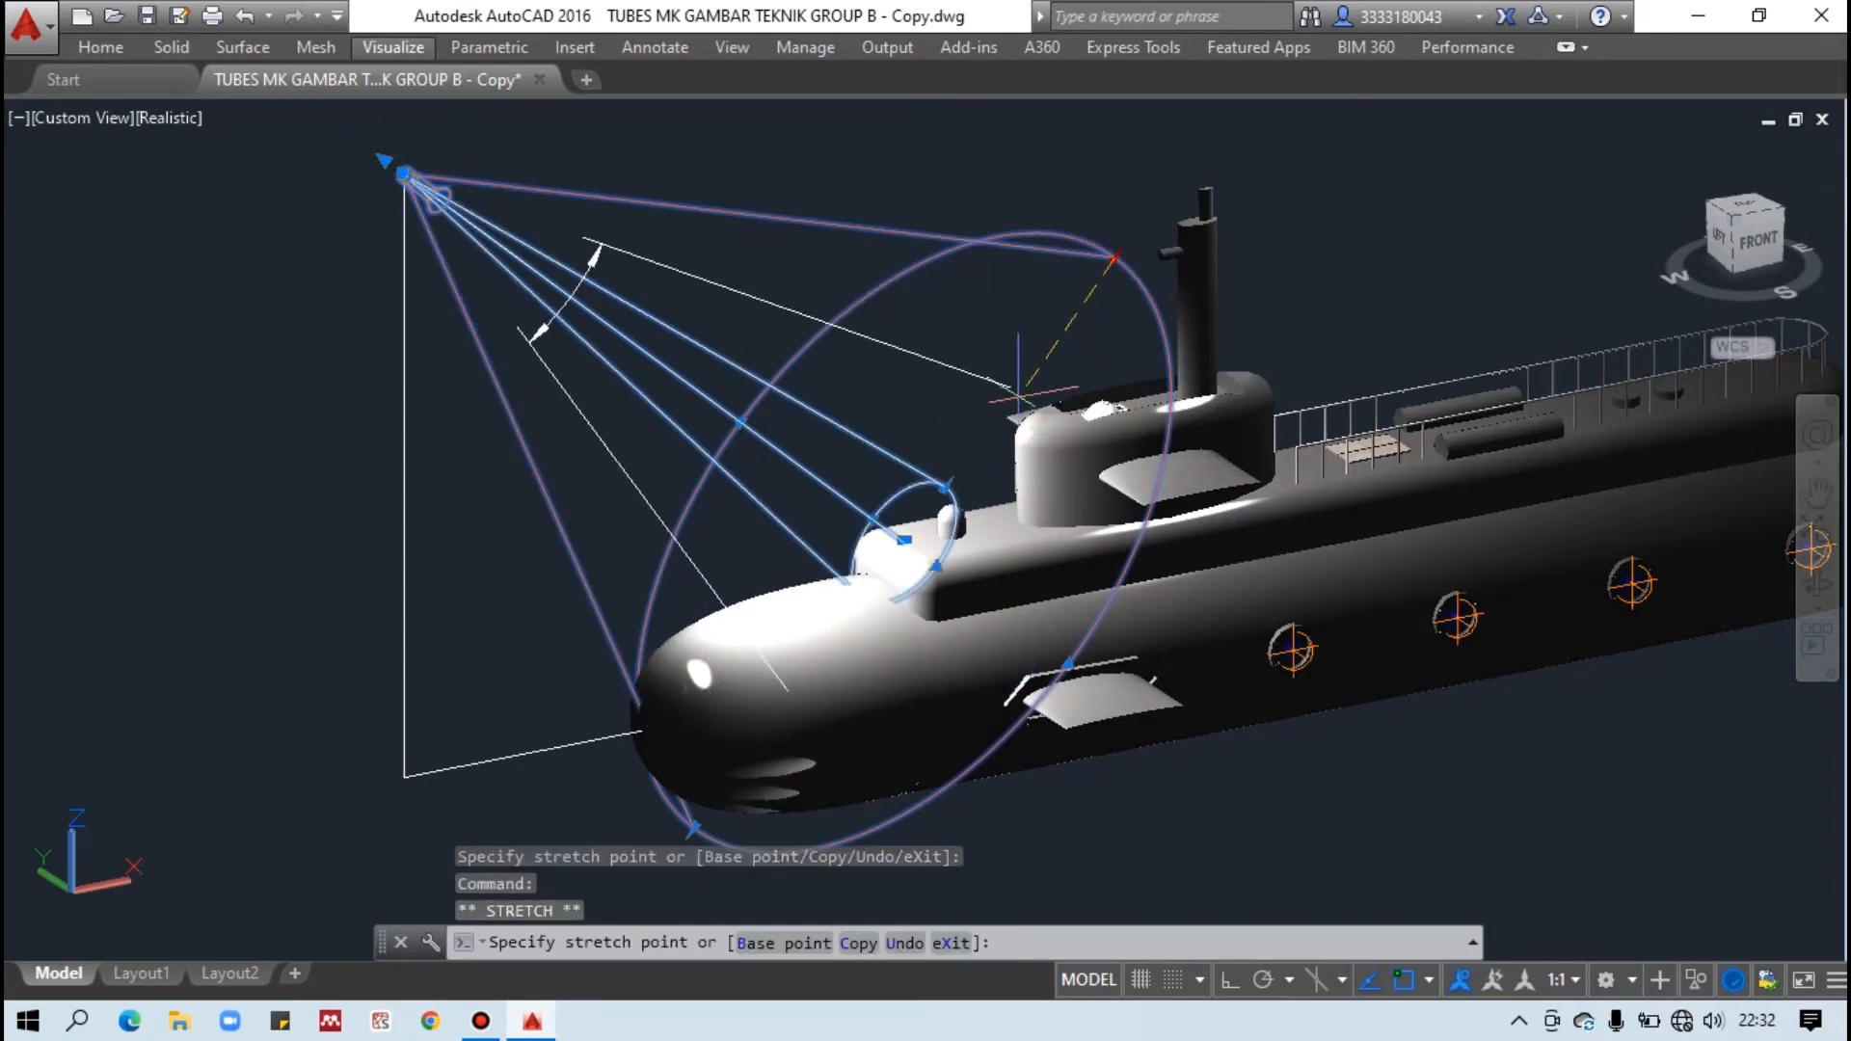
pyautogui.click(985, 433)
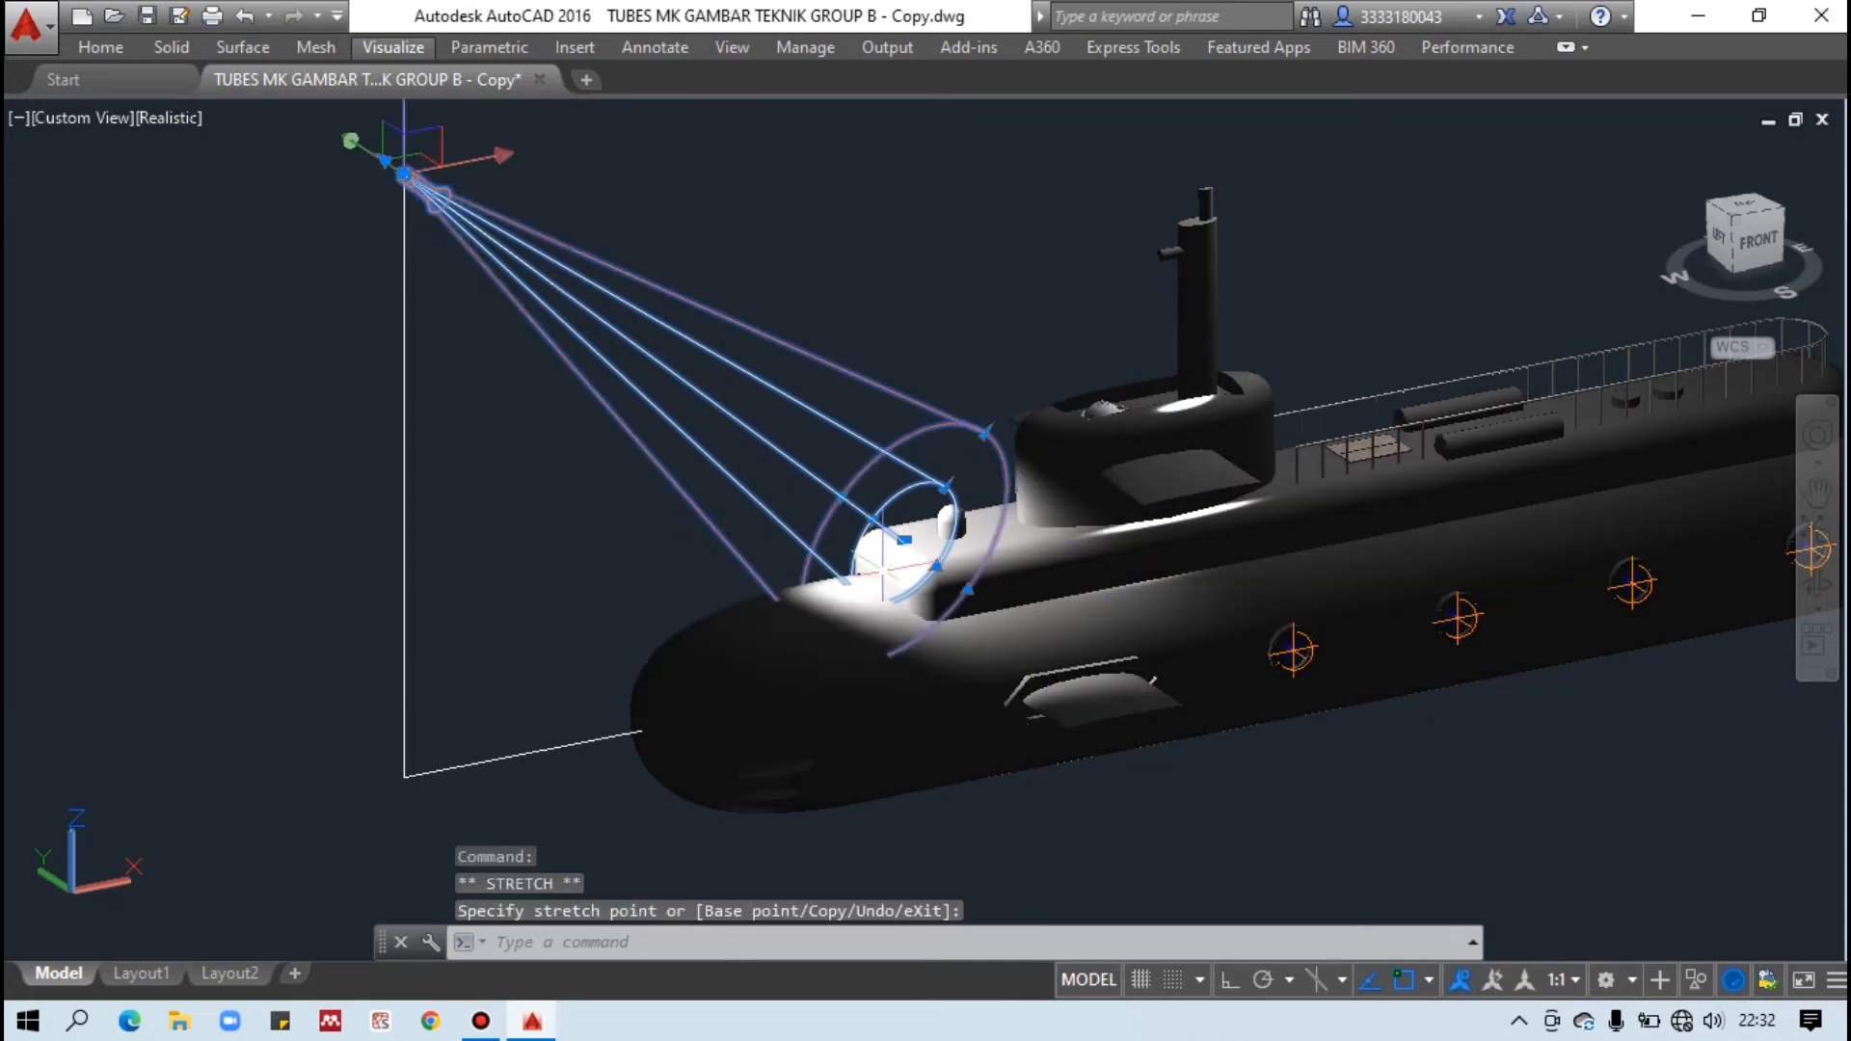
pyautogui.click(985, 433)
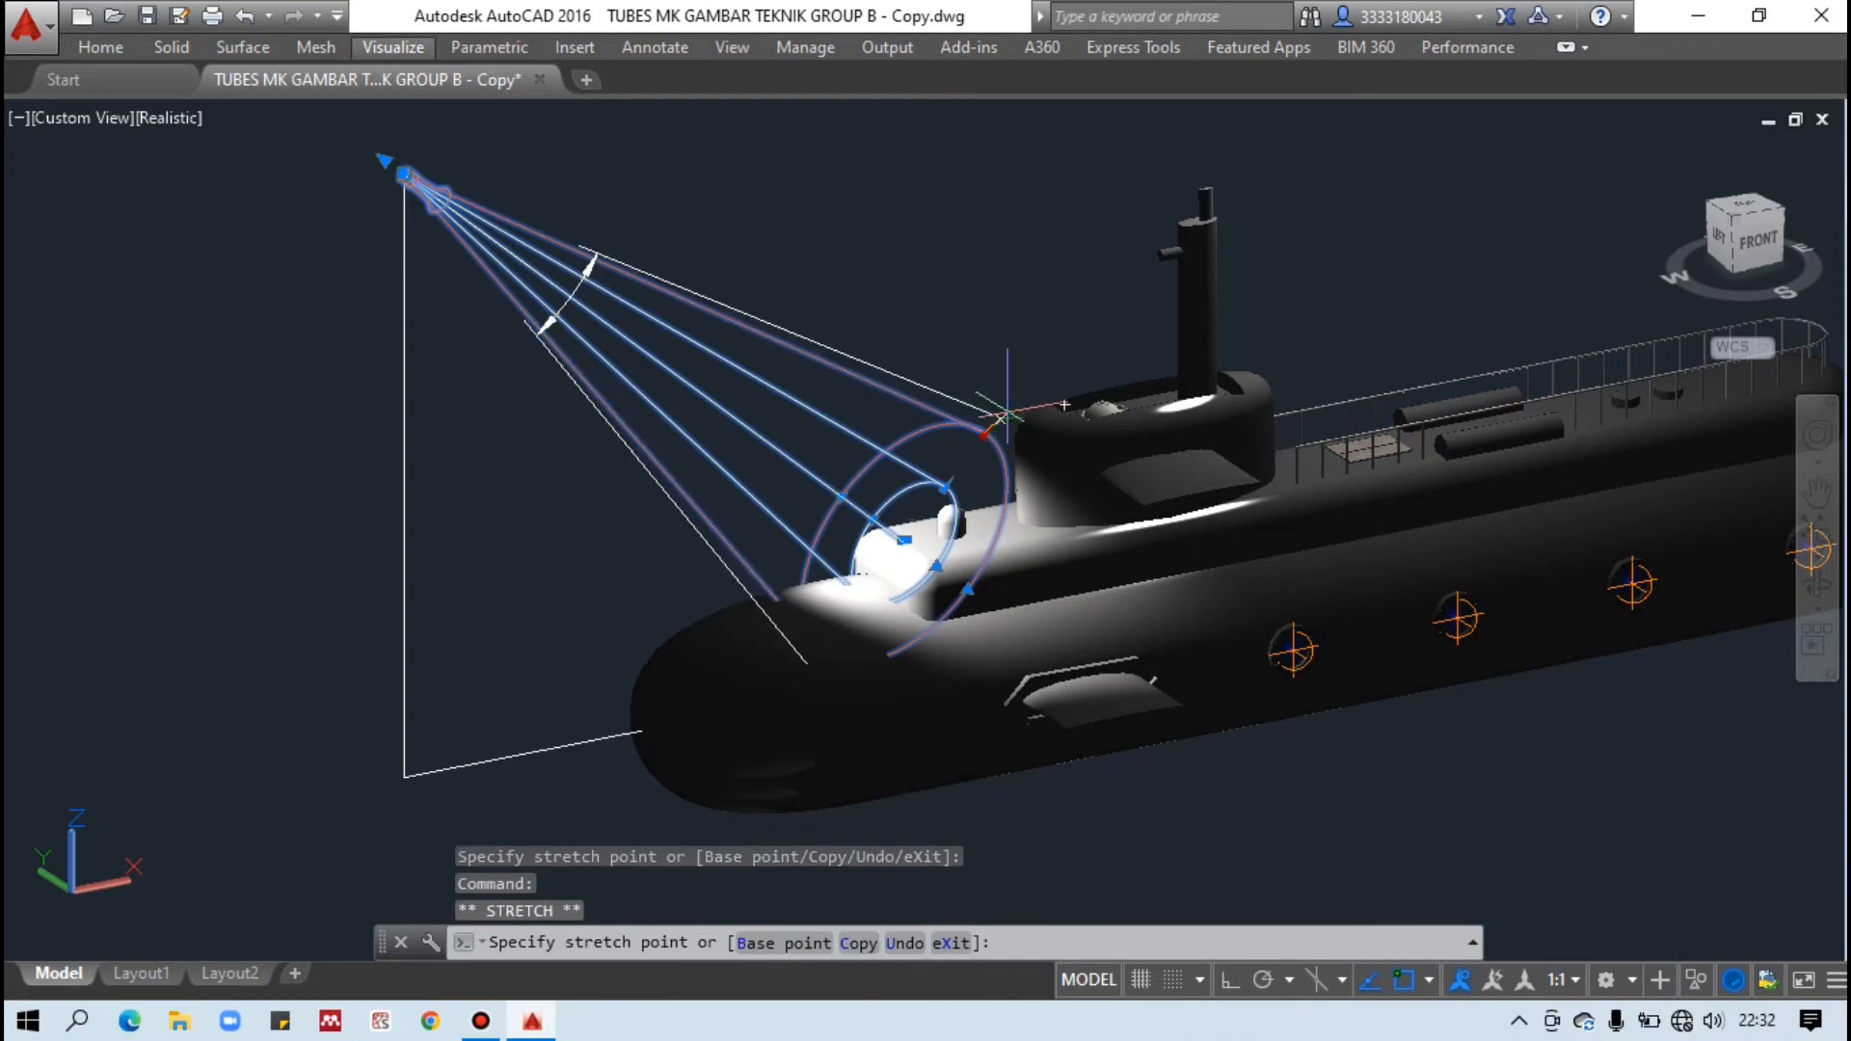
pyautogui.click(1058, 373)
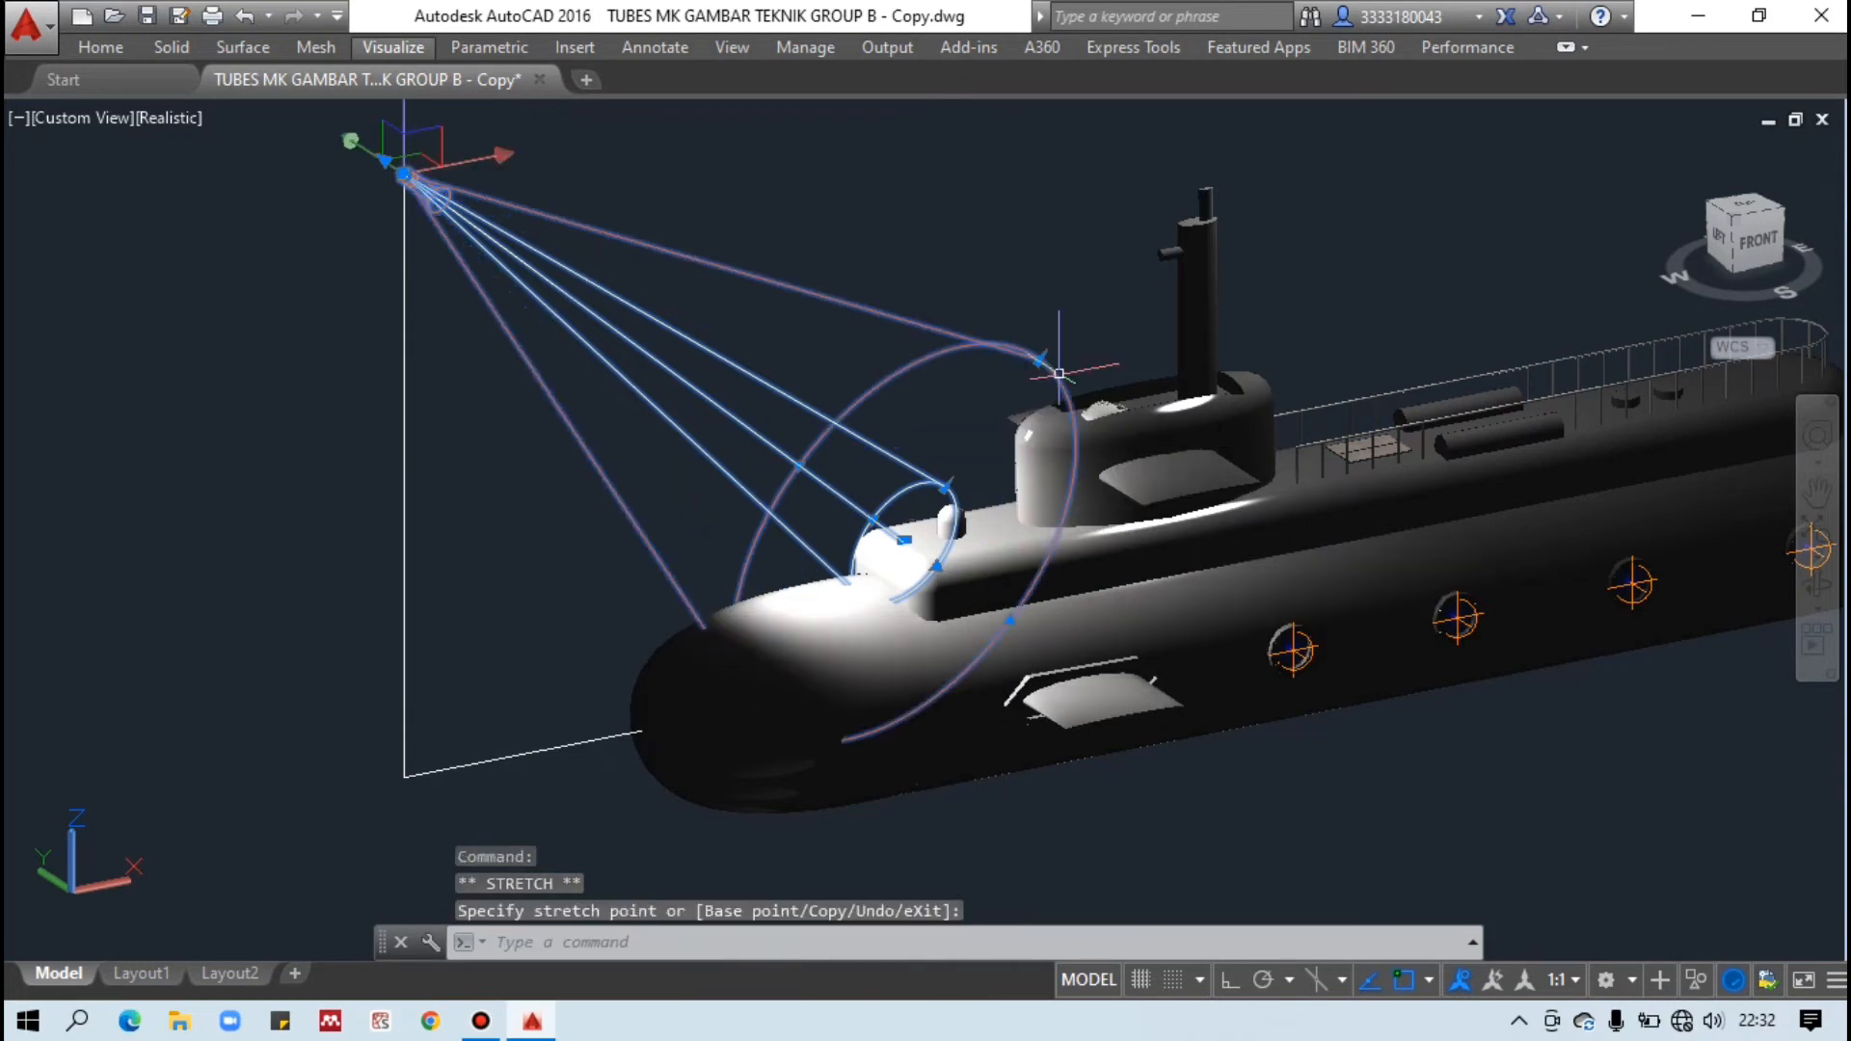
pyautogui.scroll(-3, 987, 549)
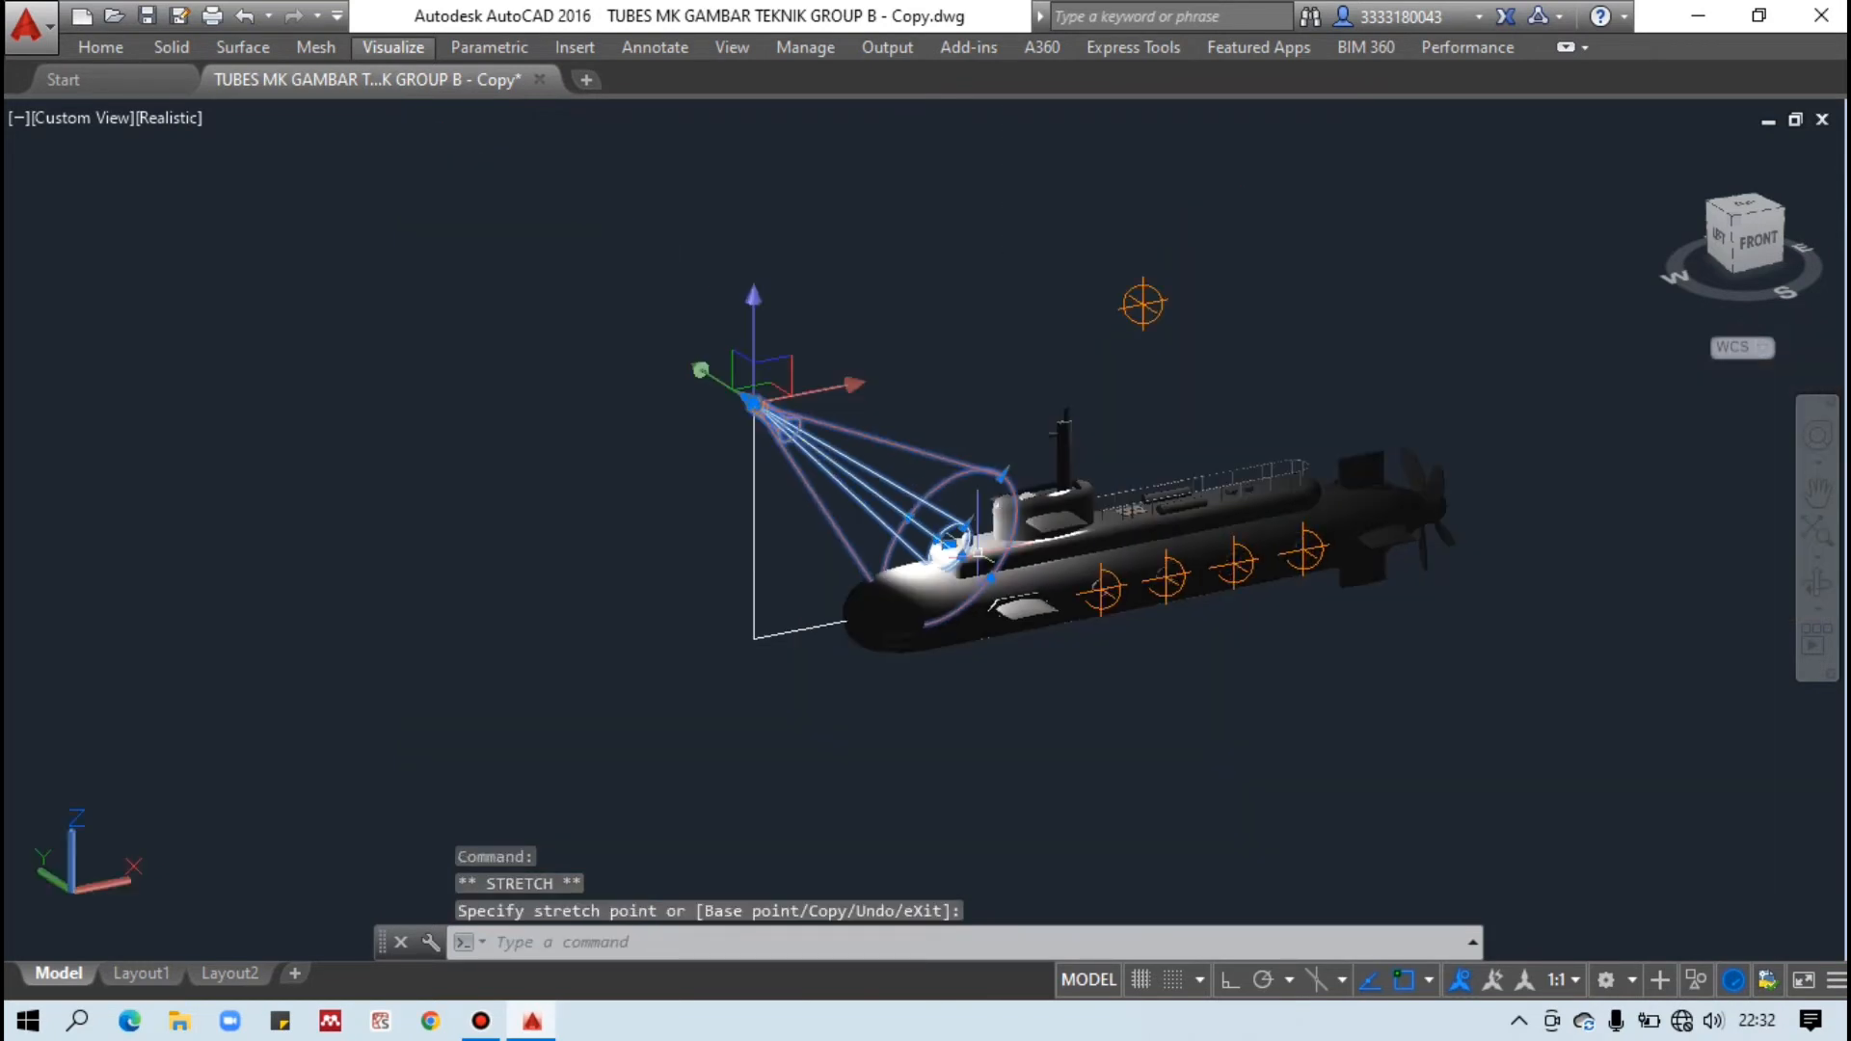
pyautogui.keyDown('shift'); pyautogui.moveTo(987, 547); pyautogui.dragTo(963, 611, button='middle'); pyautogui.keyUp('shift')
pyautogui.scroll(5, 906, 559)
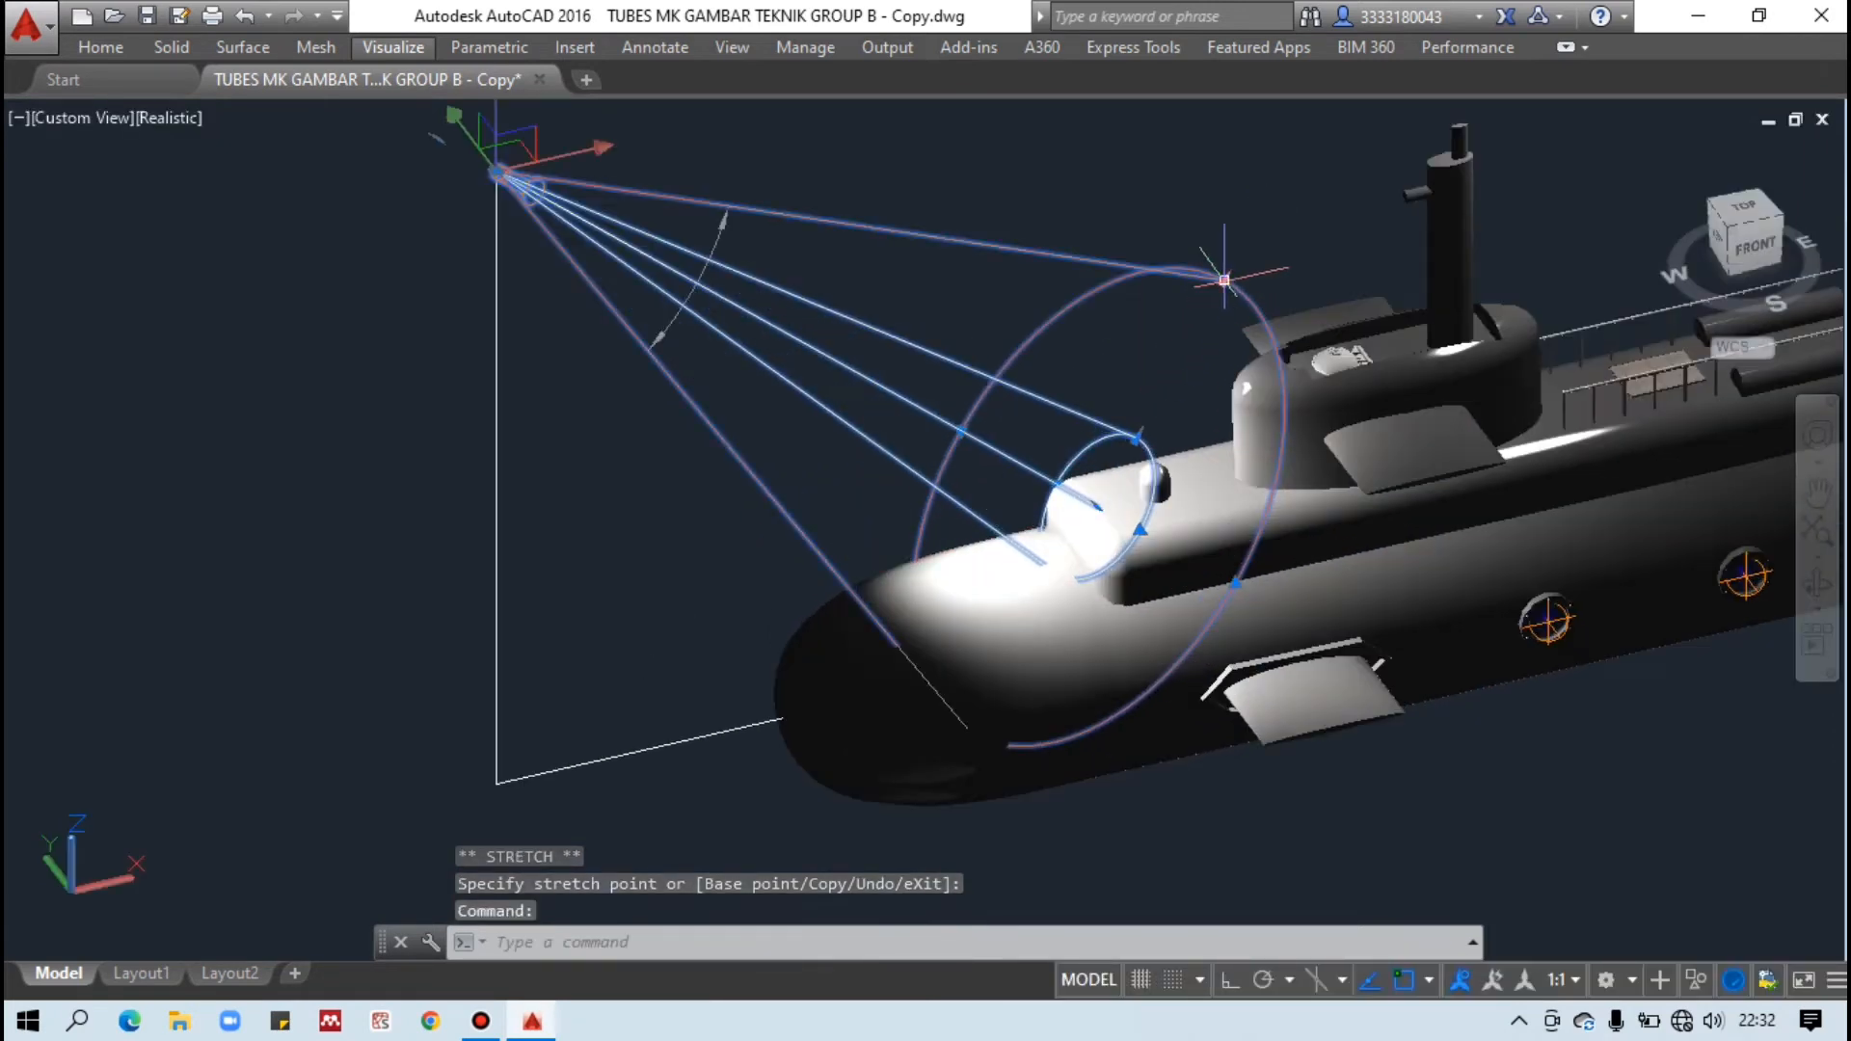
pyautogui.click(1224, 280)
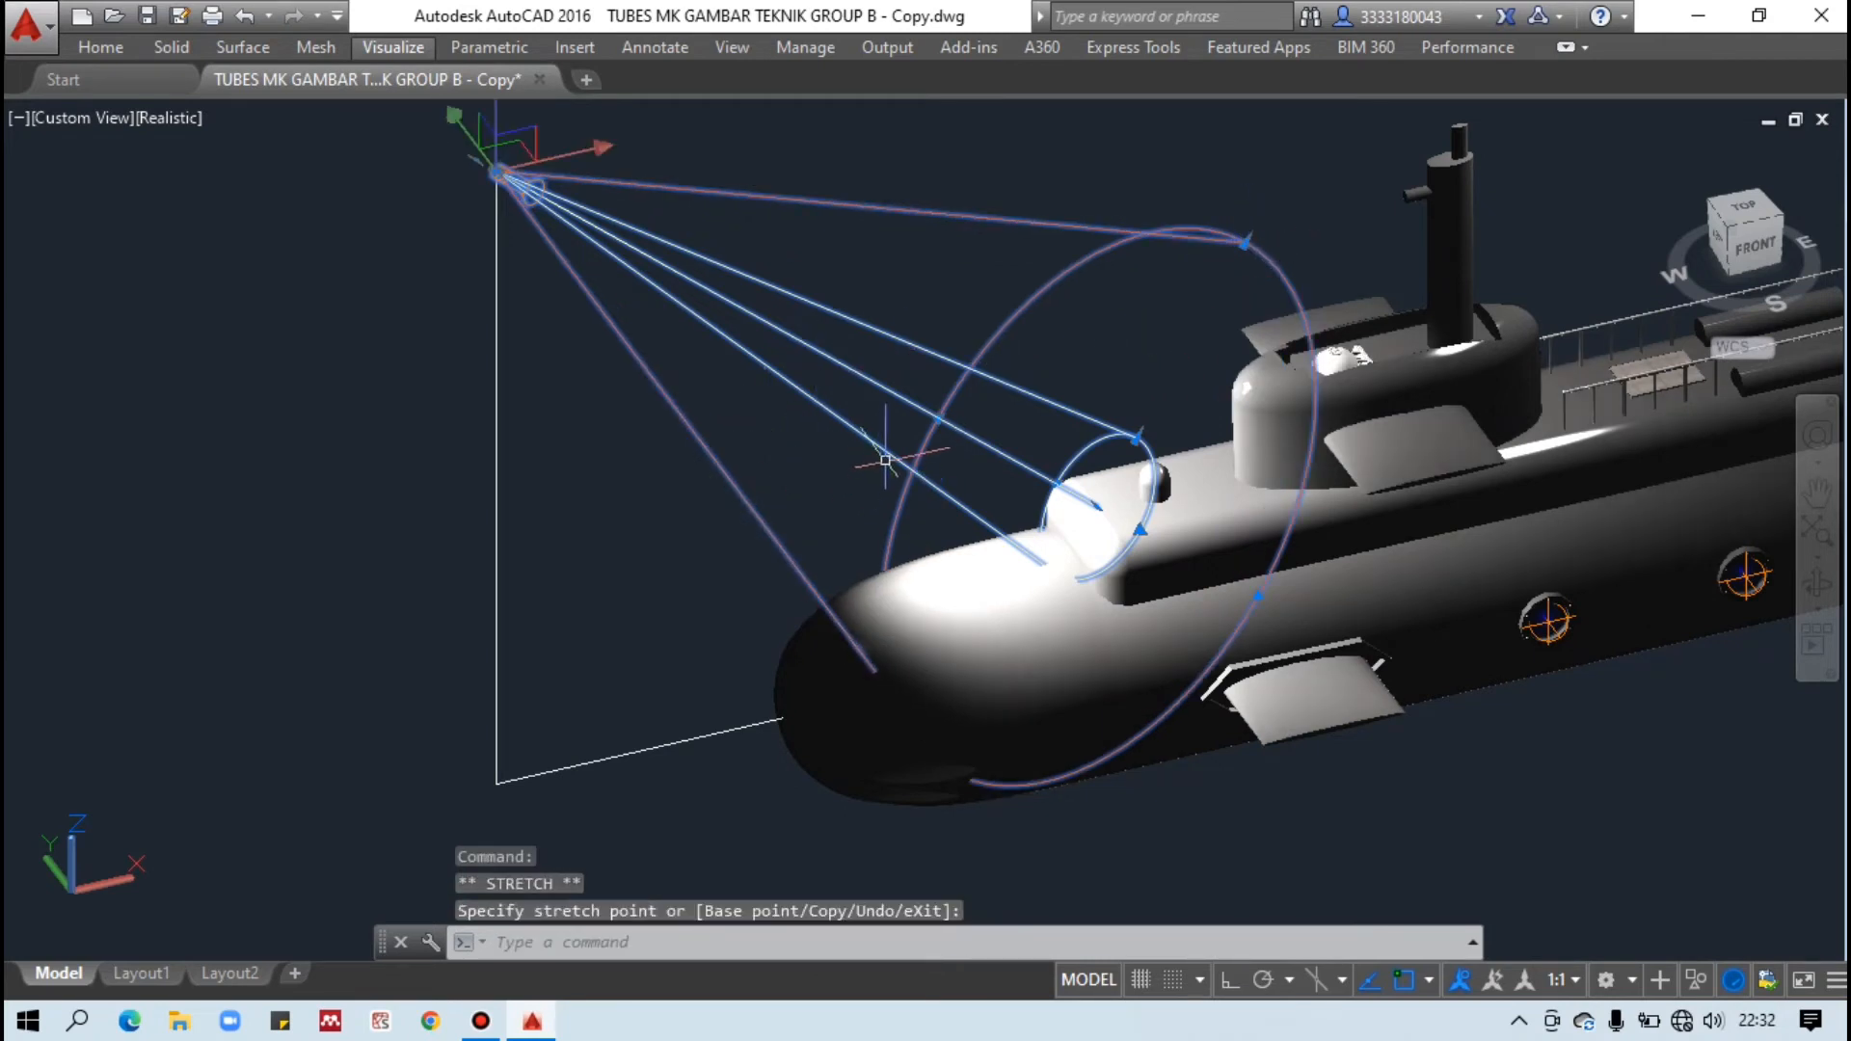
pyautogui.press('Escape')
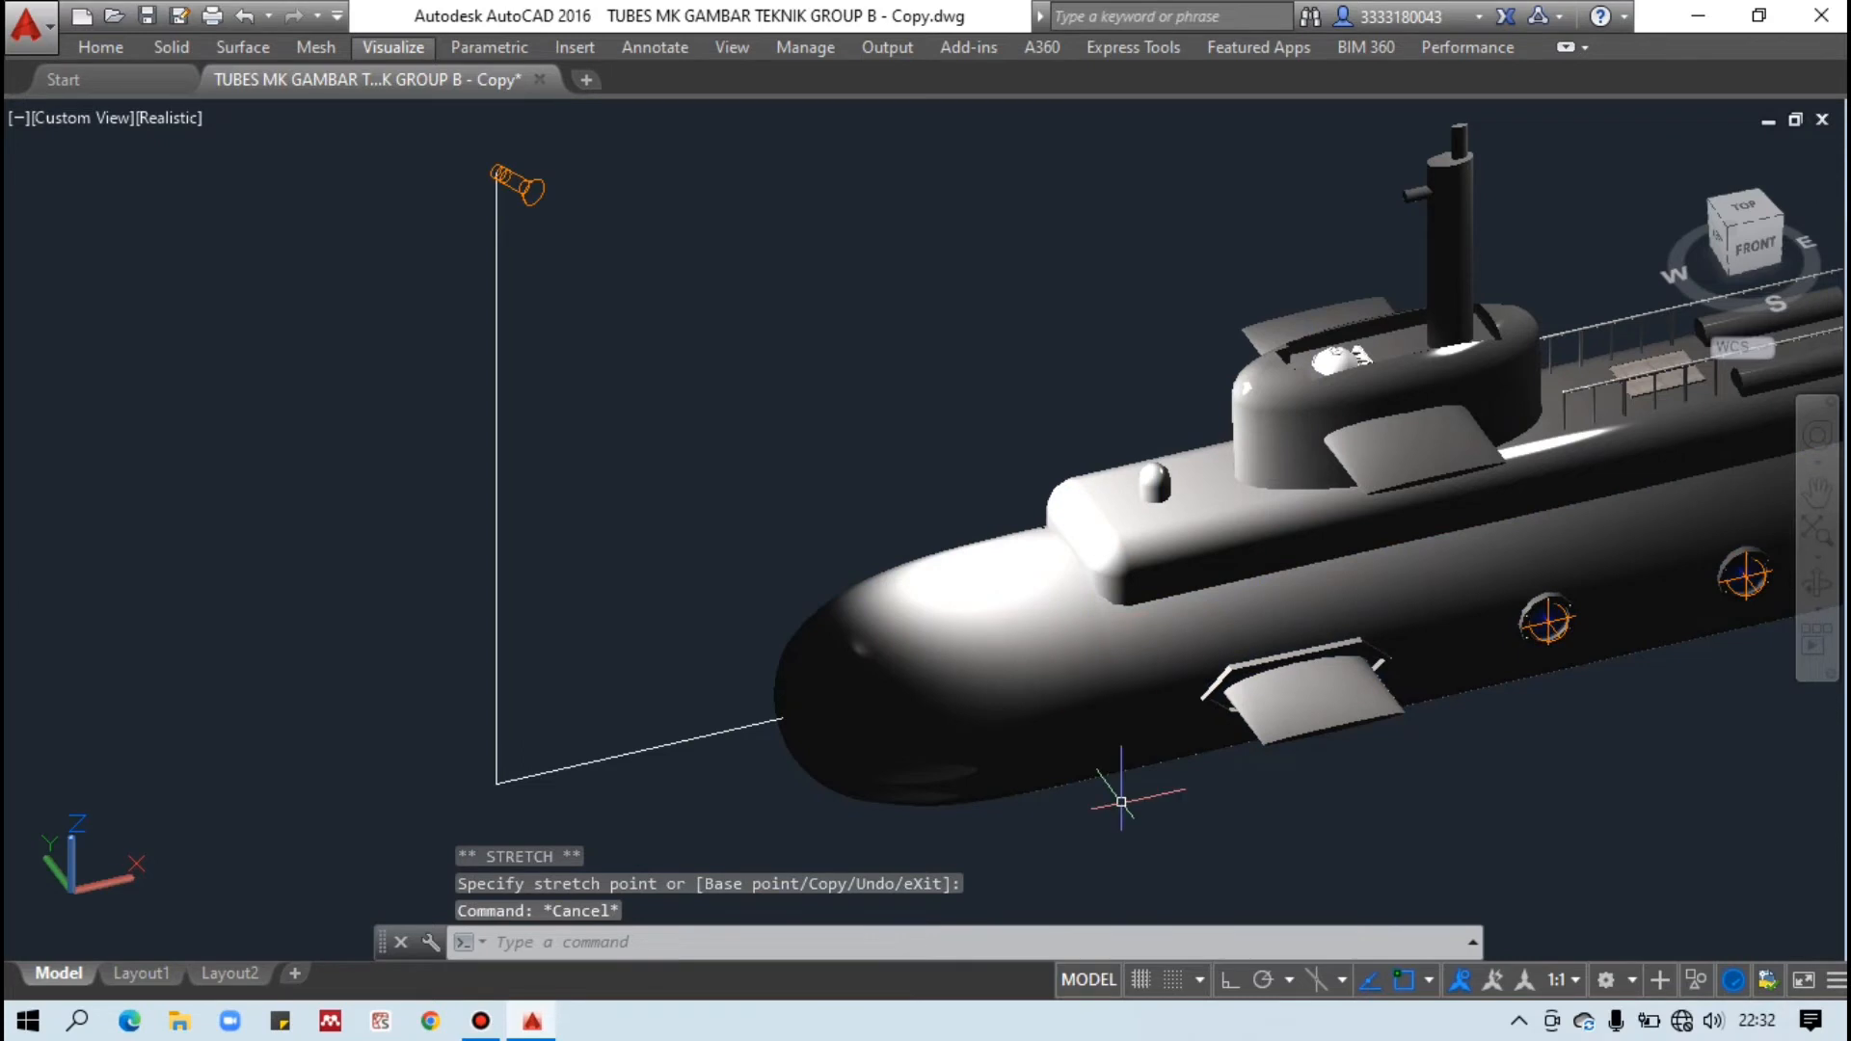
# Open the FrontLighting spotlight's properties from the list of lights in the model and set its intensity factor to 0.8.
pyautogui.scroll(-5, 964, 665)
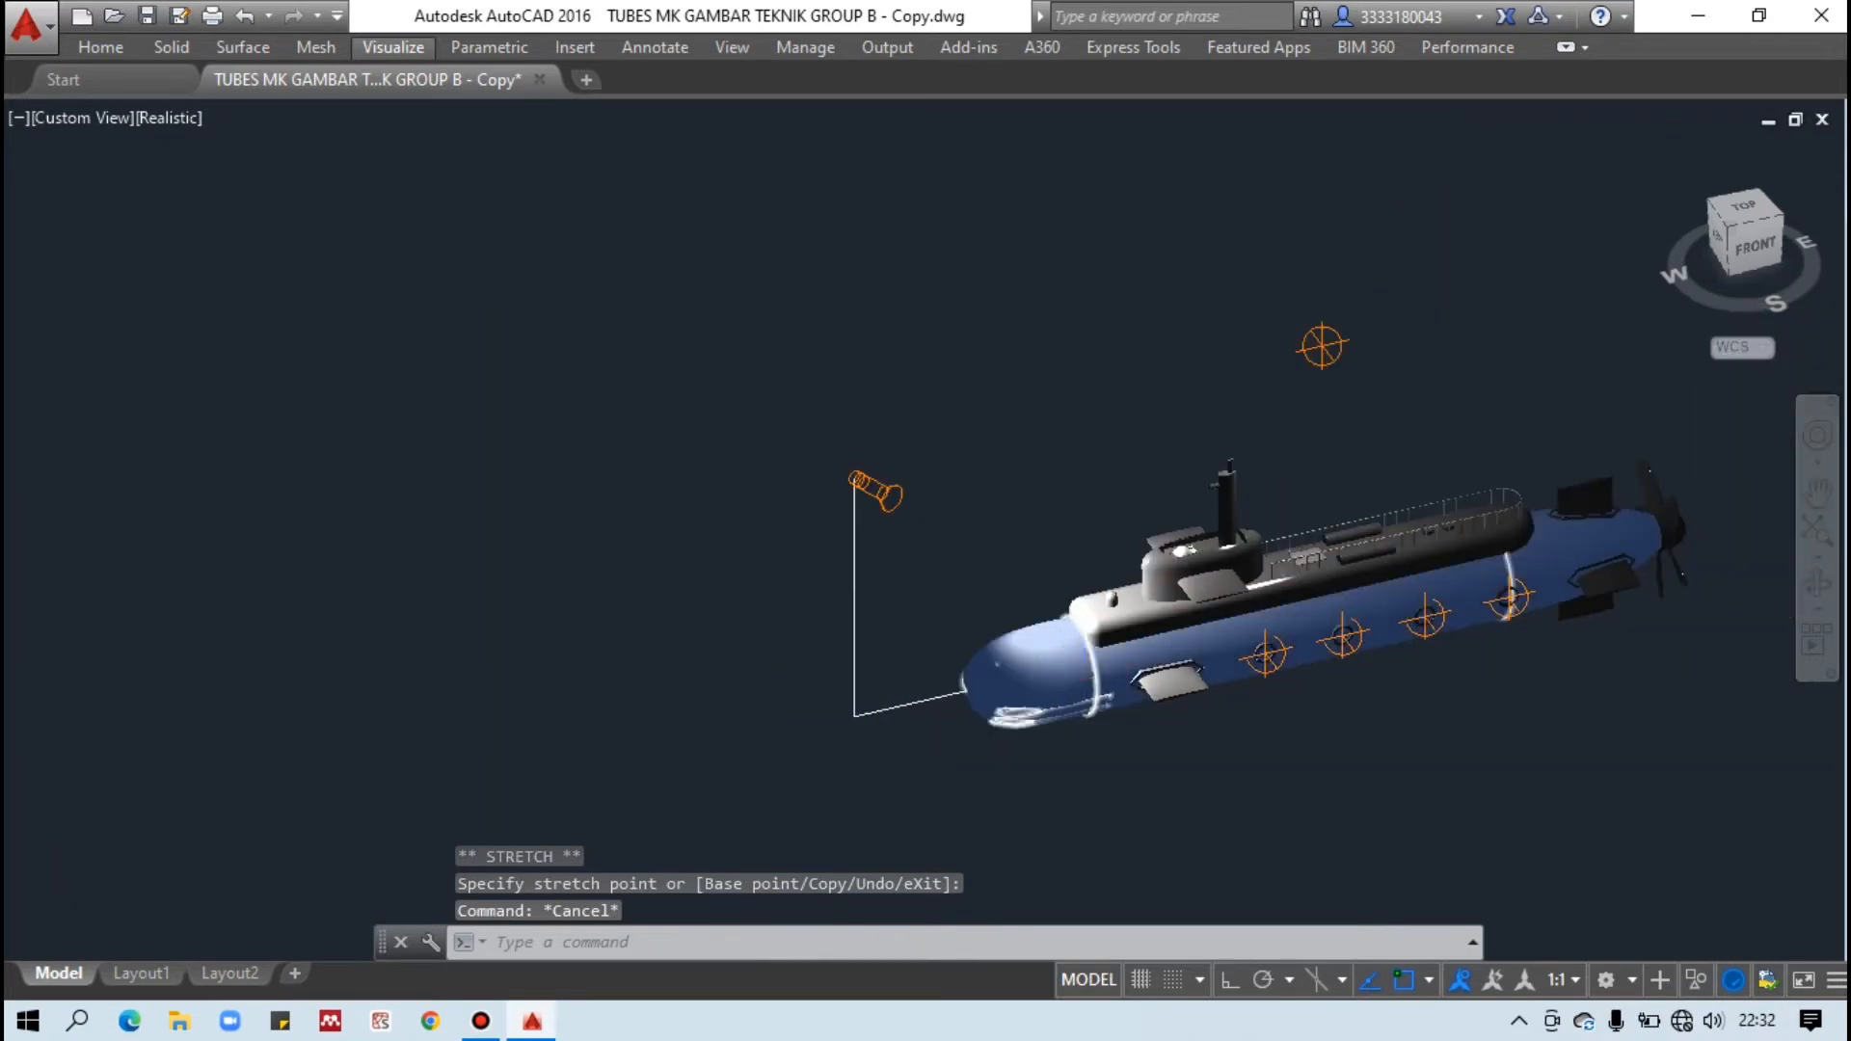
pyautogui.scroll(4, 875, 671)
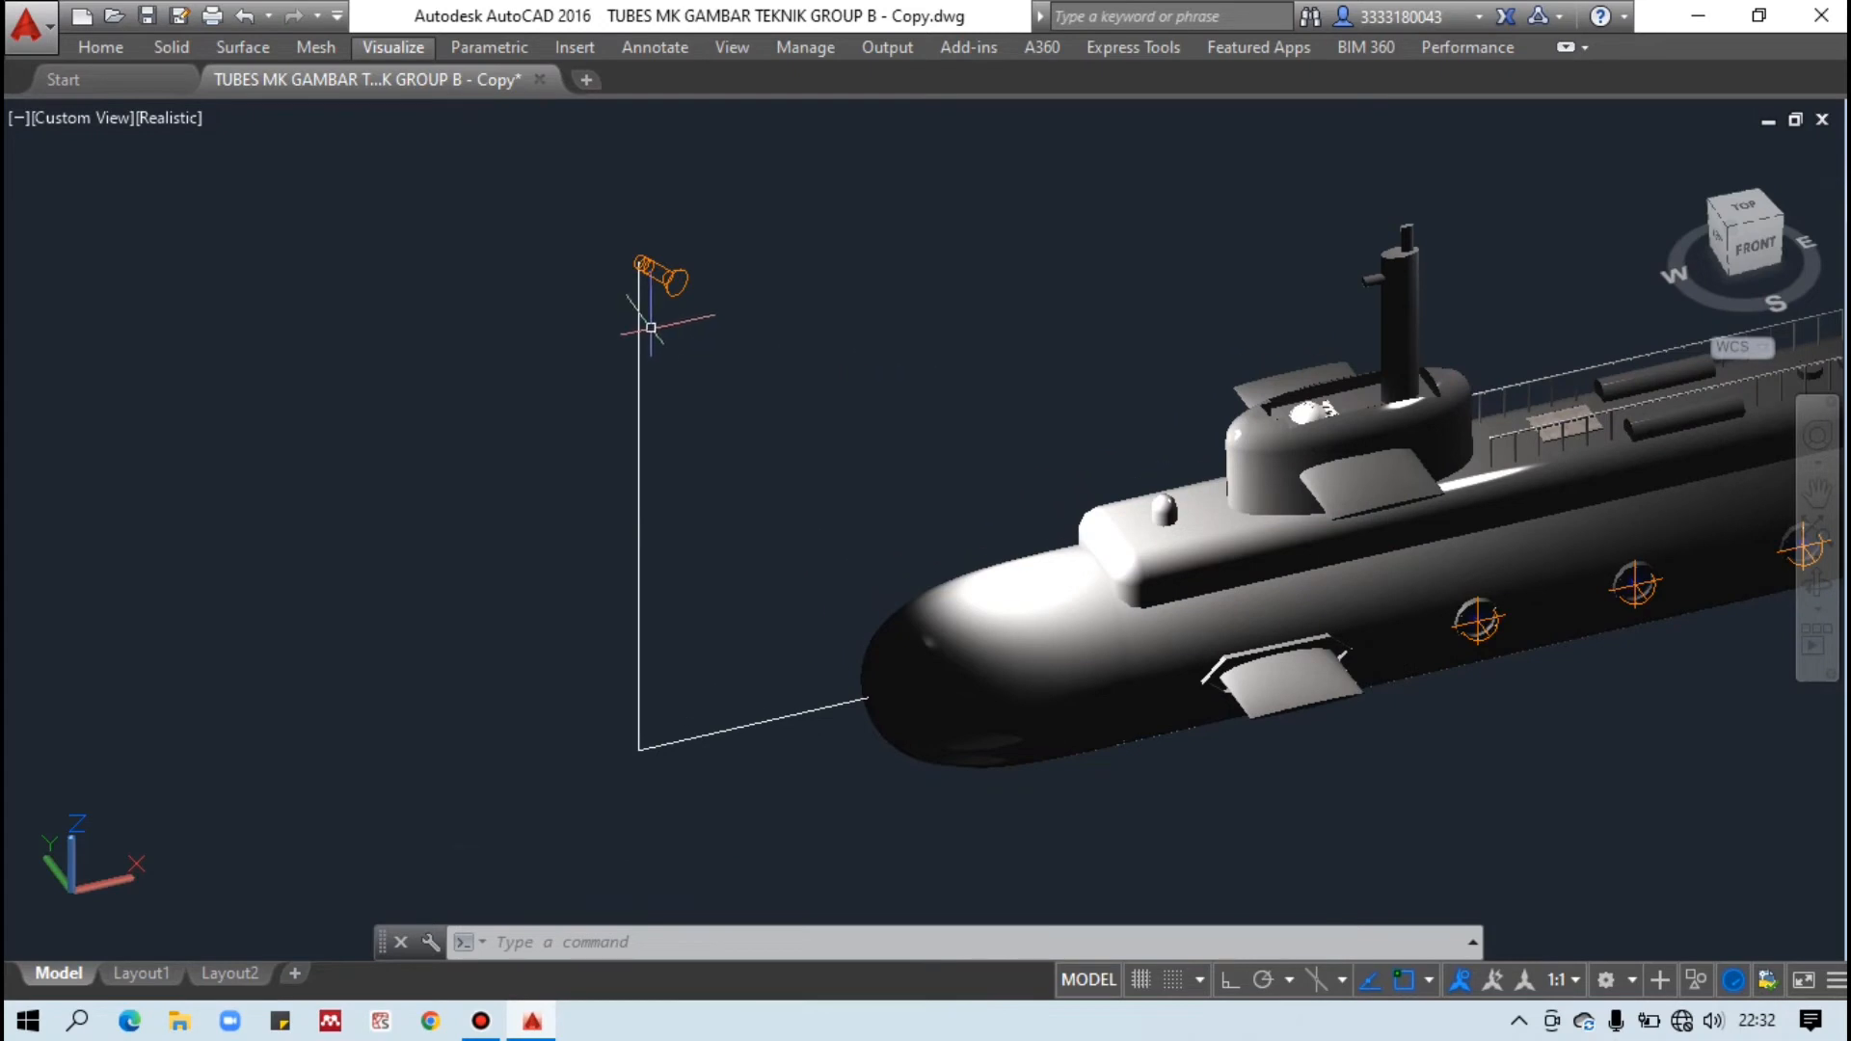
pyautogui.click(683, 271)
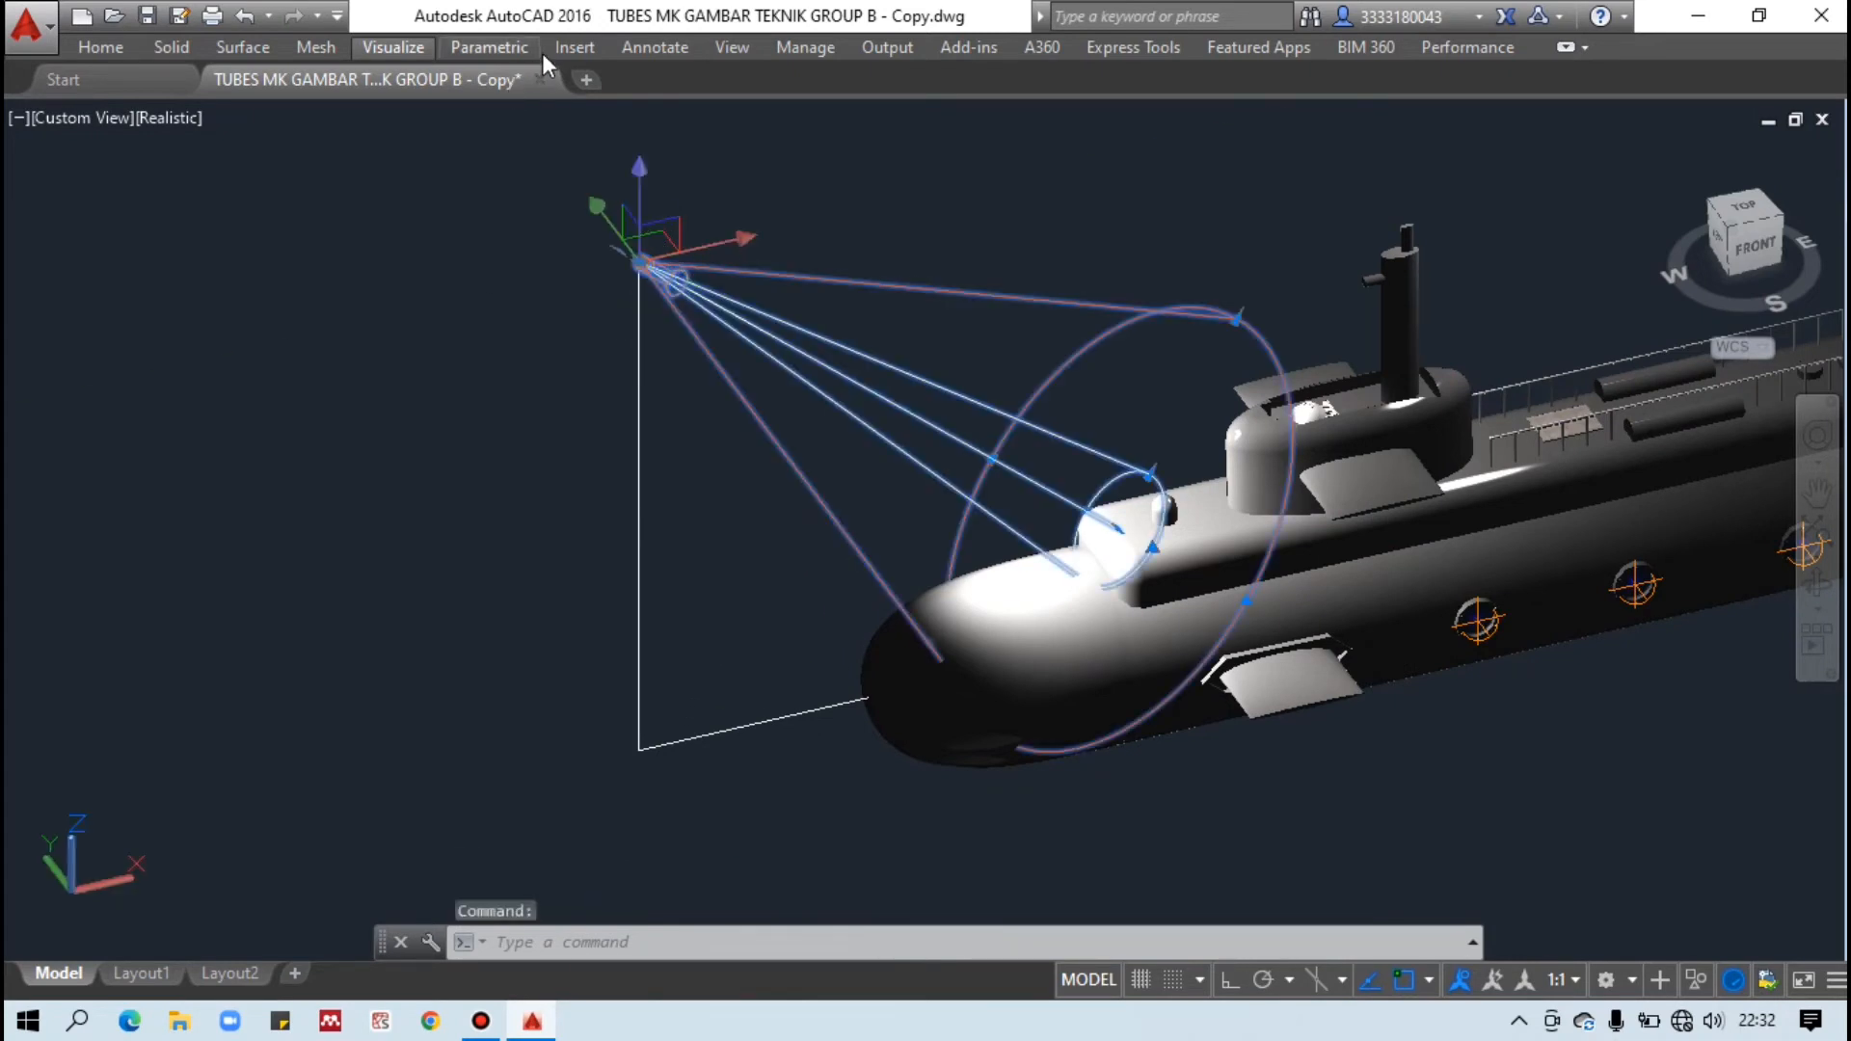
pyautogui.press('Escape')
pyautogui.press('Escape')
pyautogui.click(405, 49)
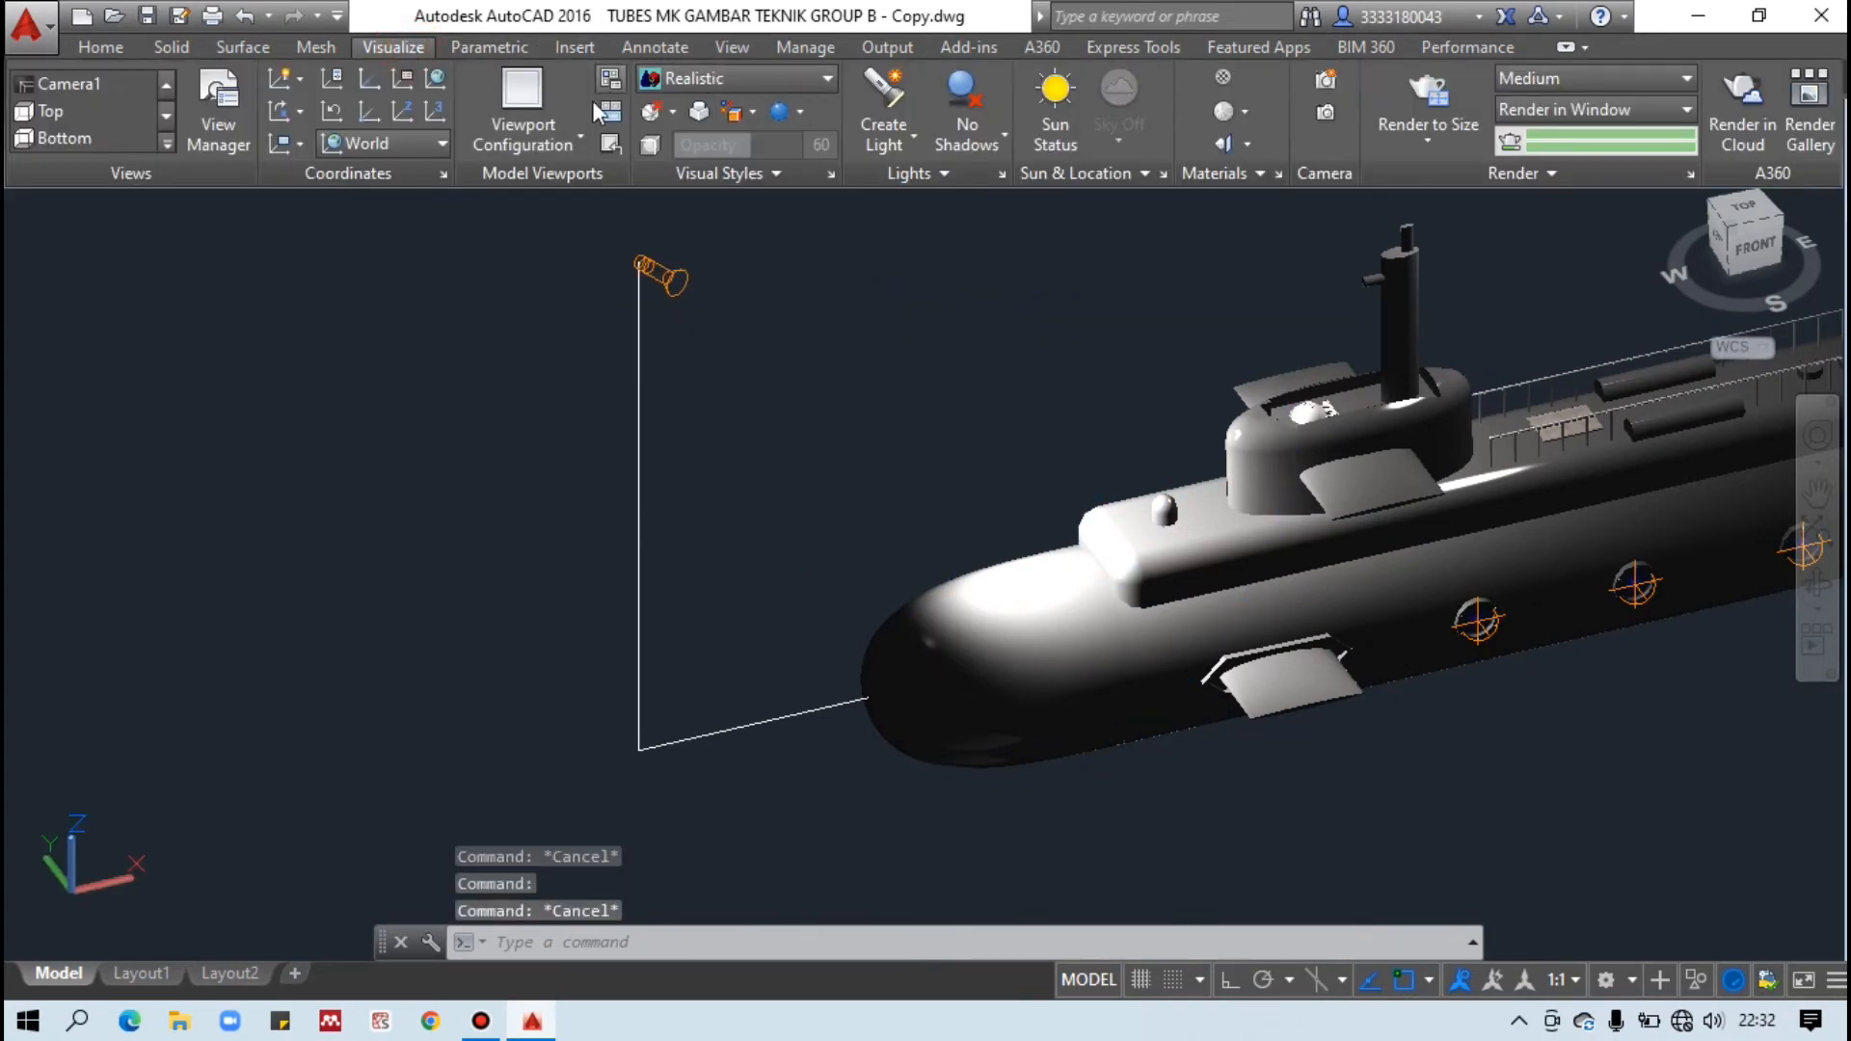
pyautogui.click(1003, 173)
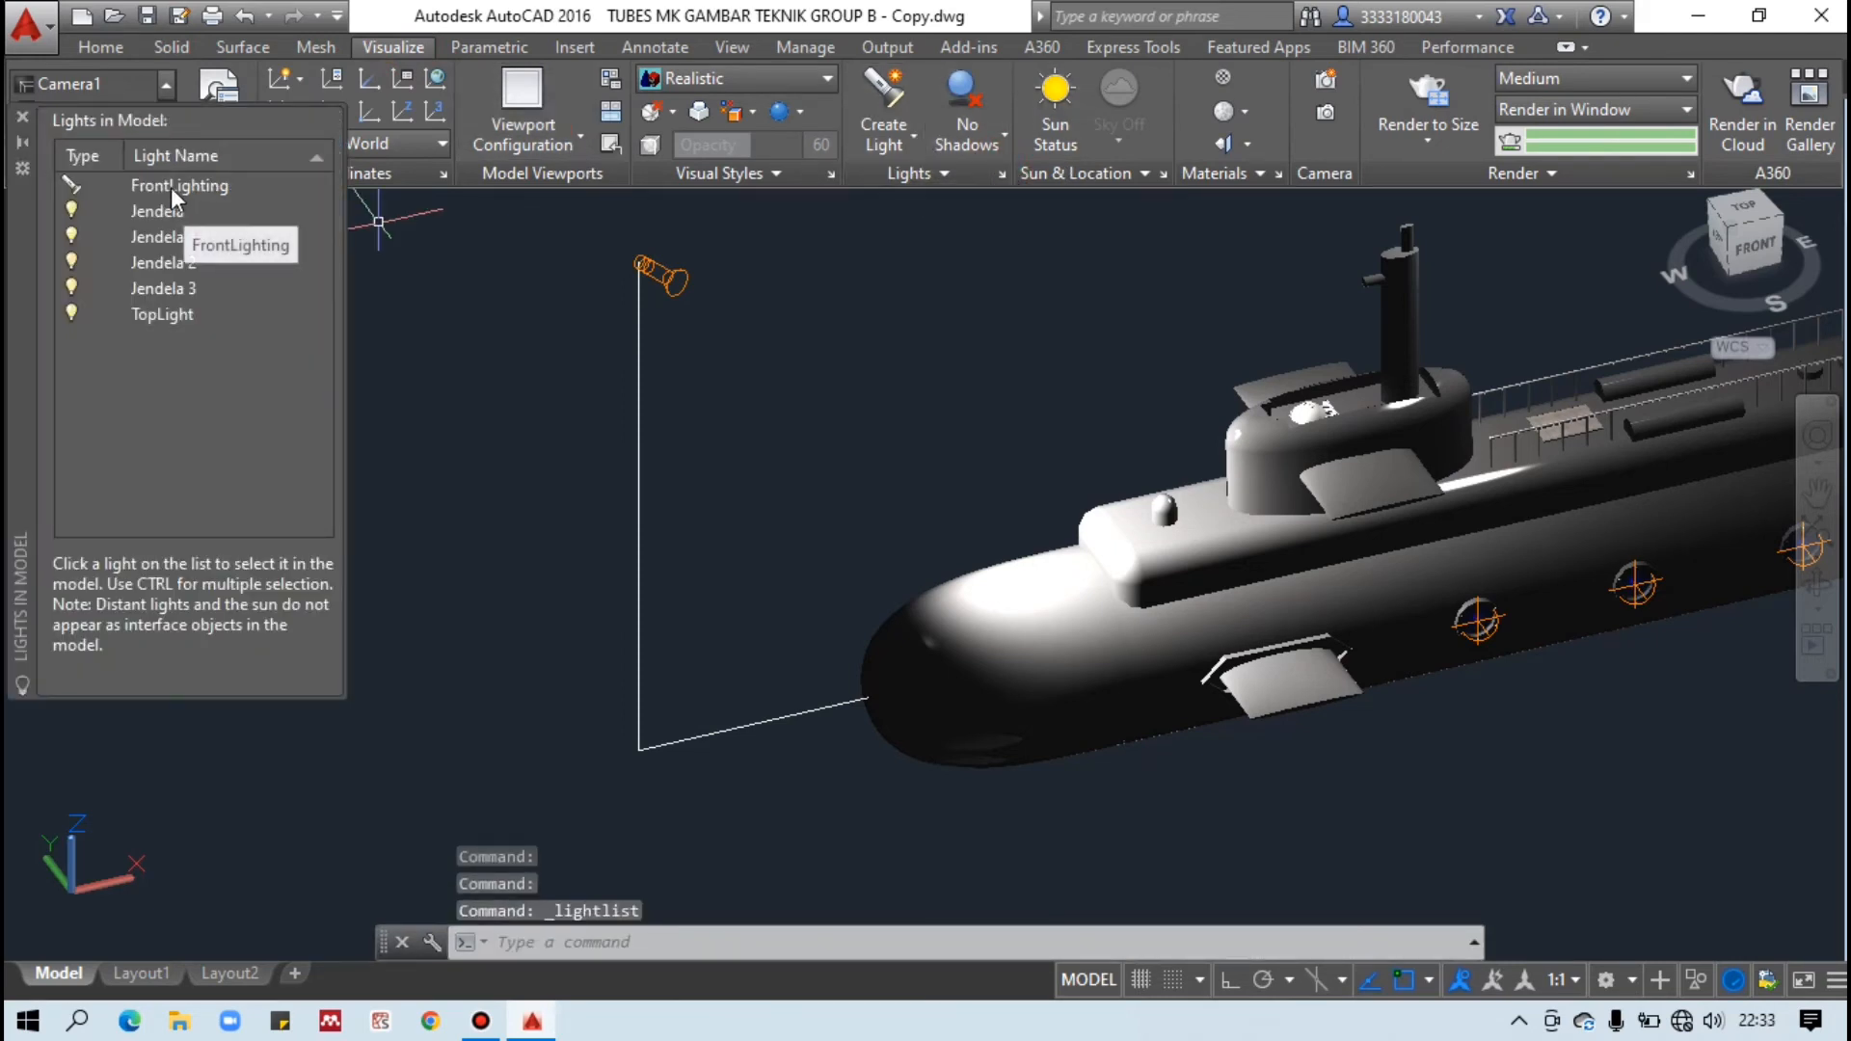
pyautogui.doubleClick(181, 187)
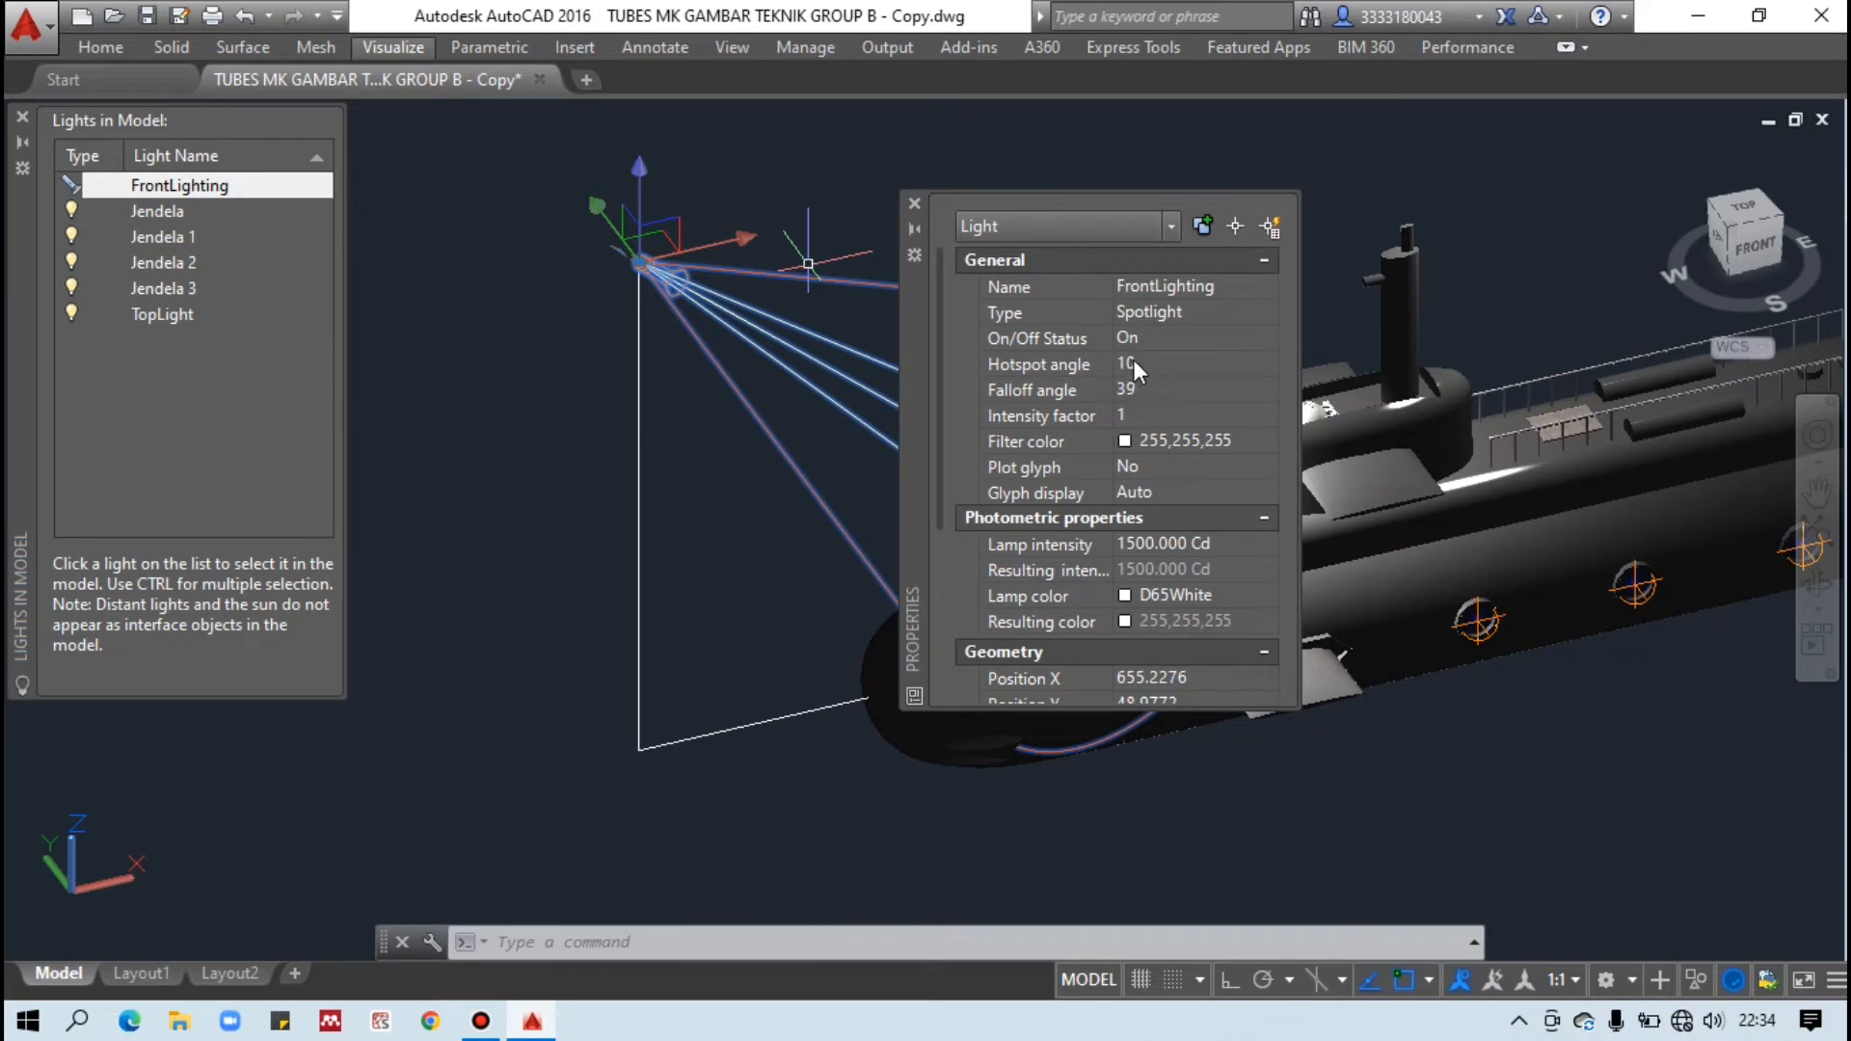
pyautogui.click(1147, 413)
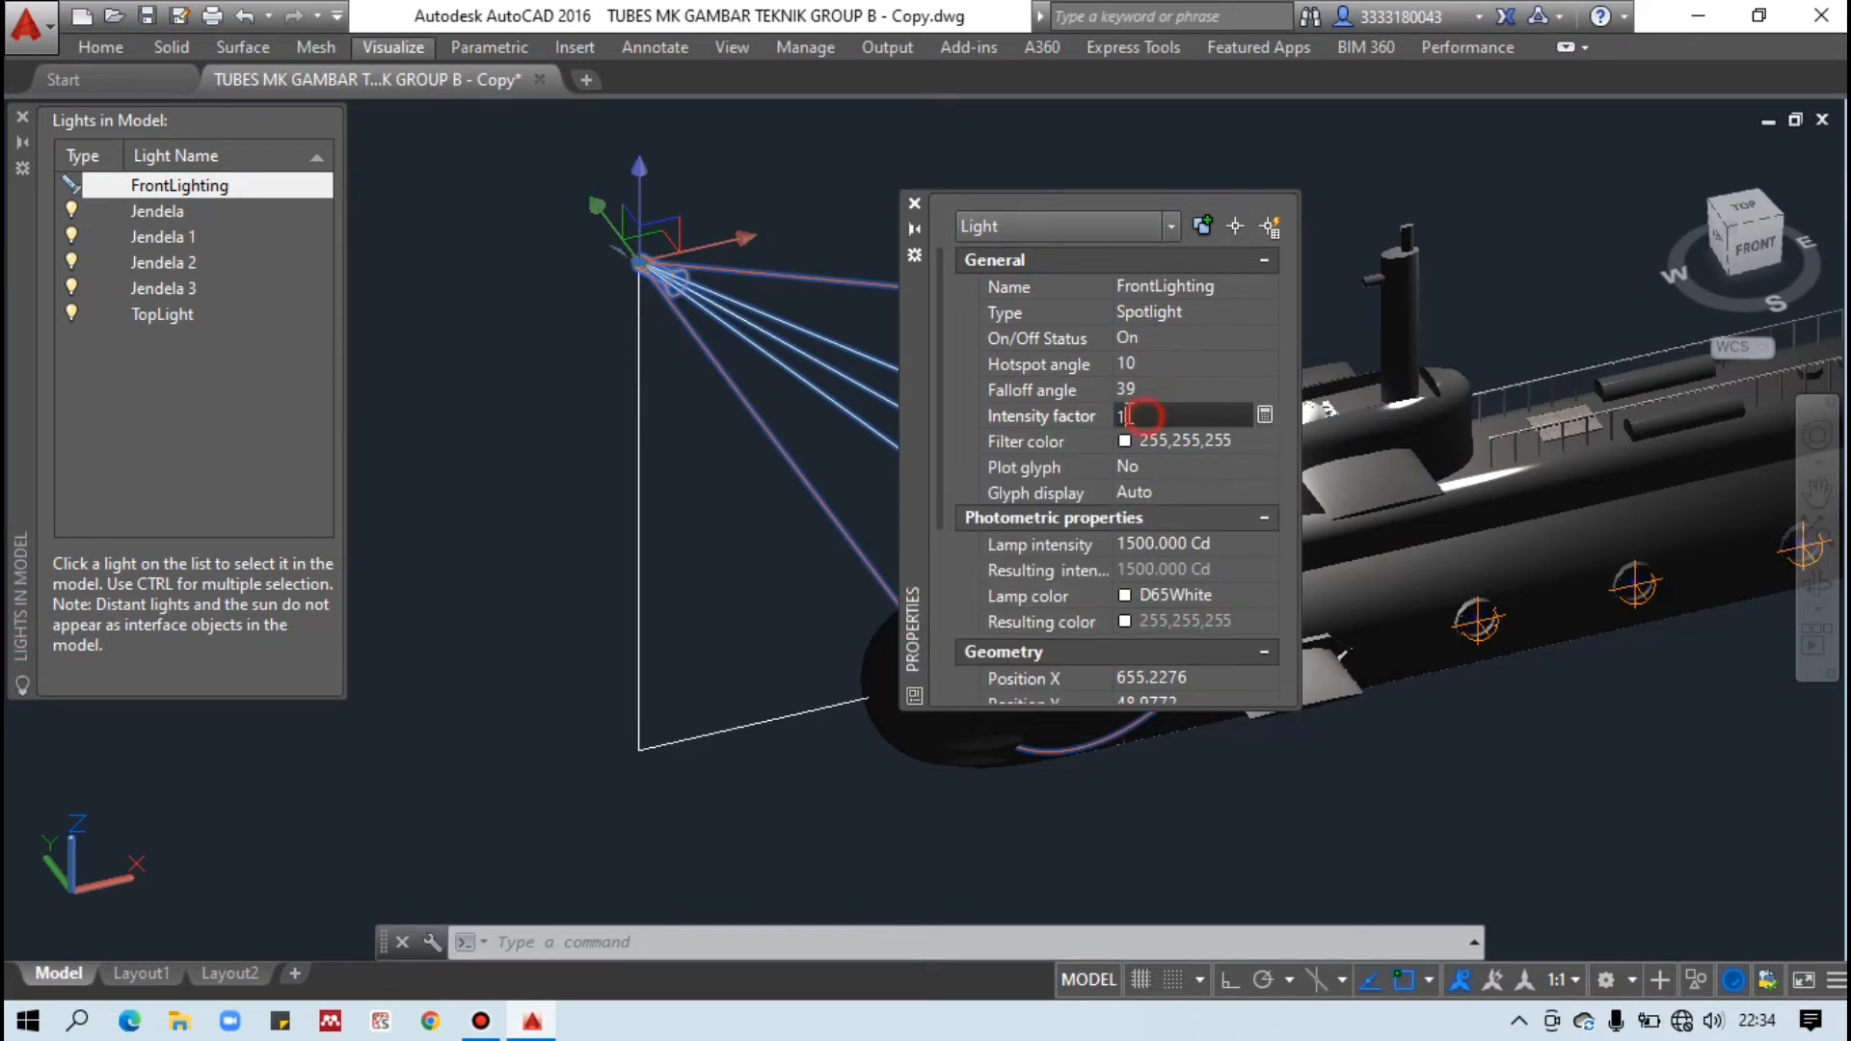
pyautogui.write('0.')
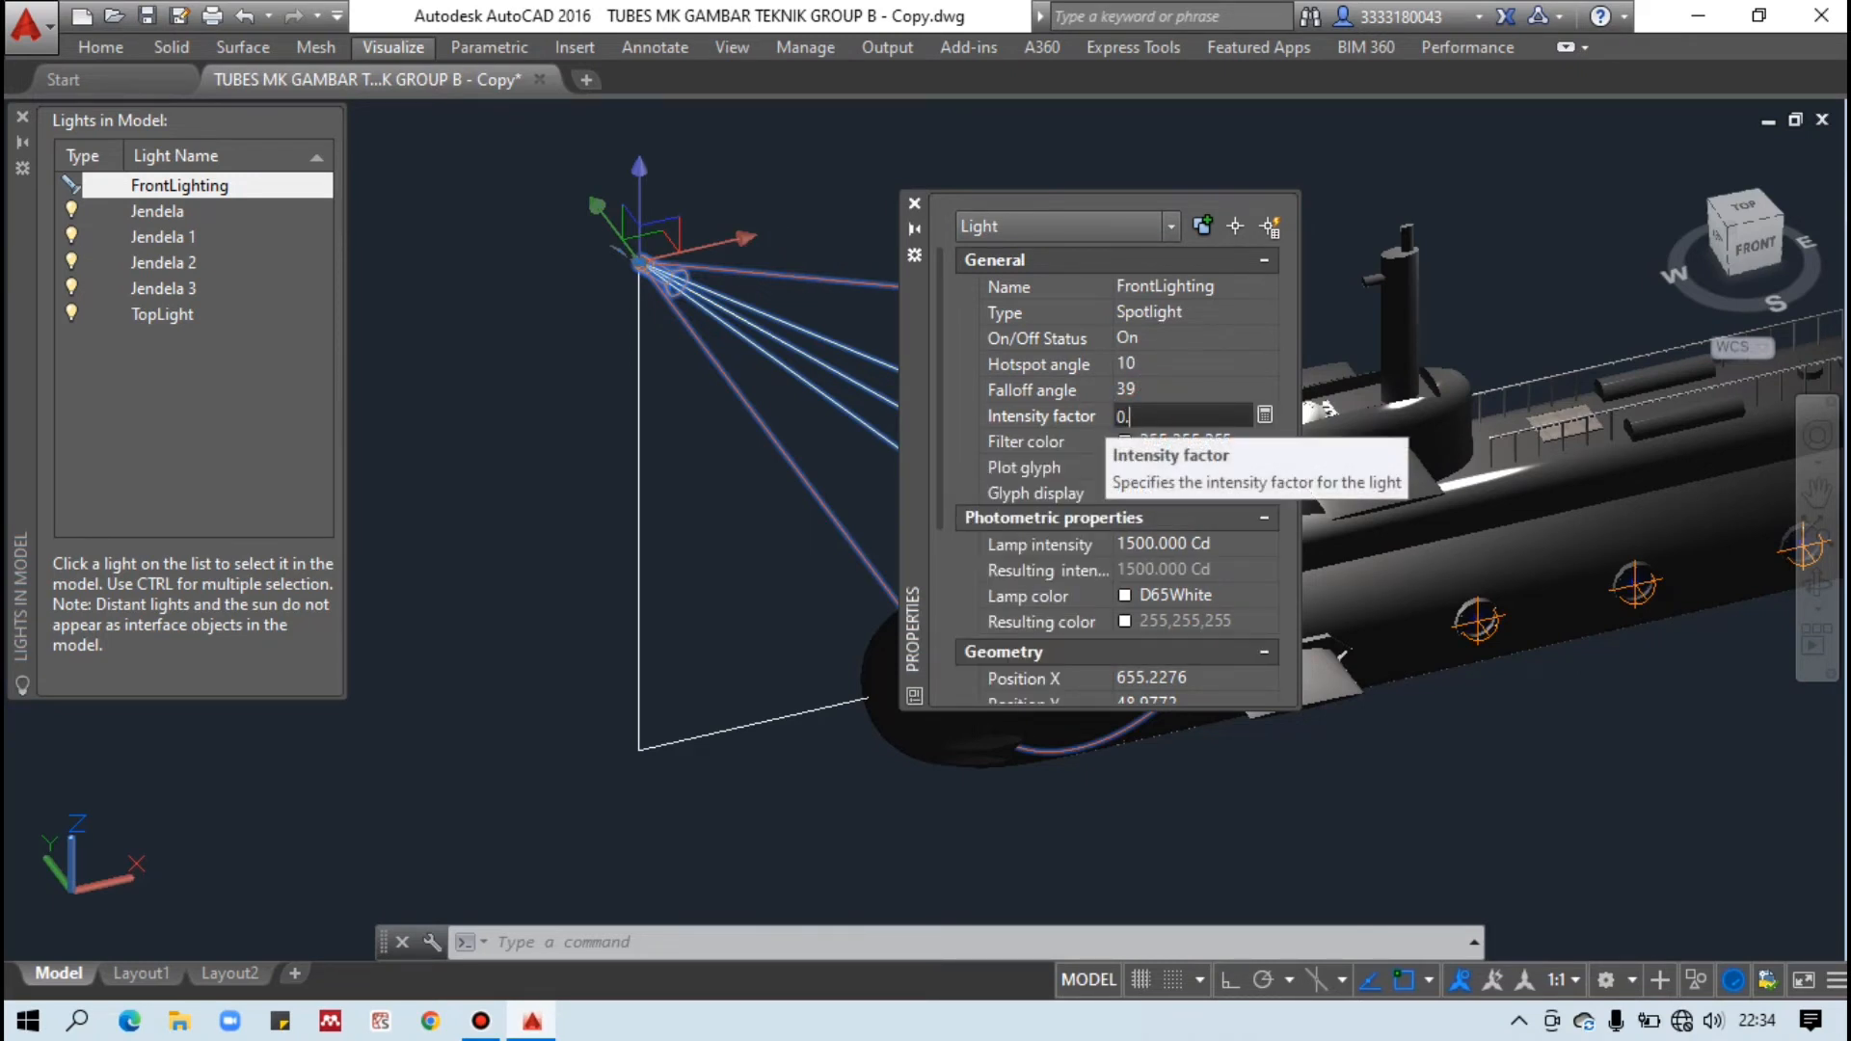
pyautogui.write('8')
pyautogui.press('Tab')
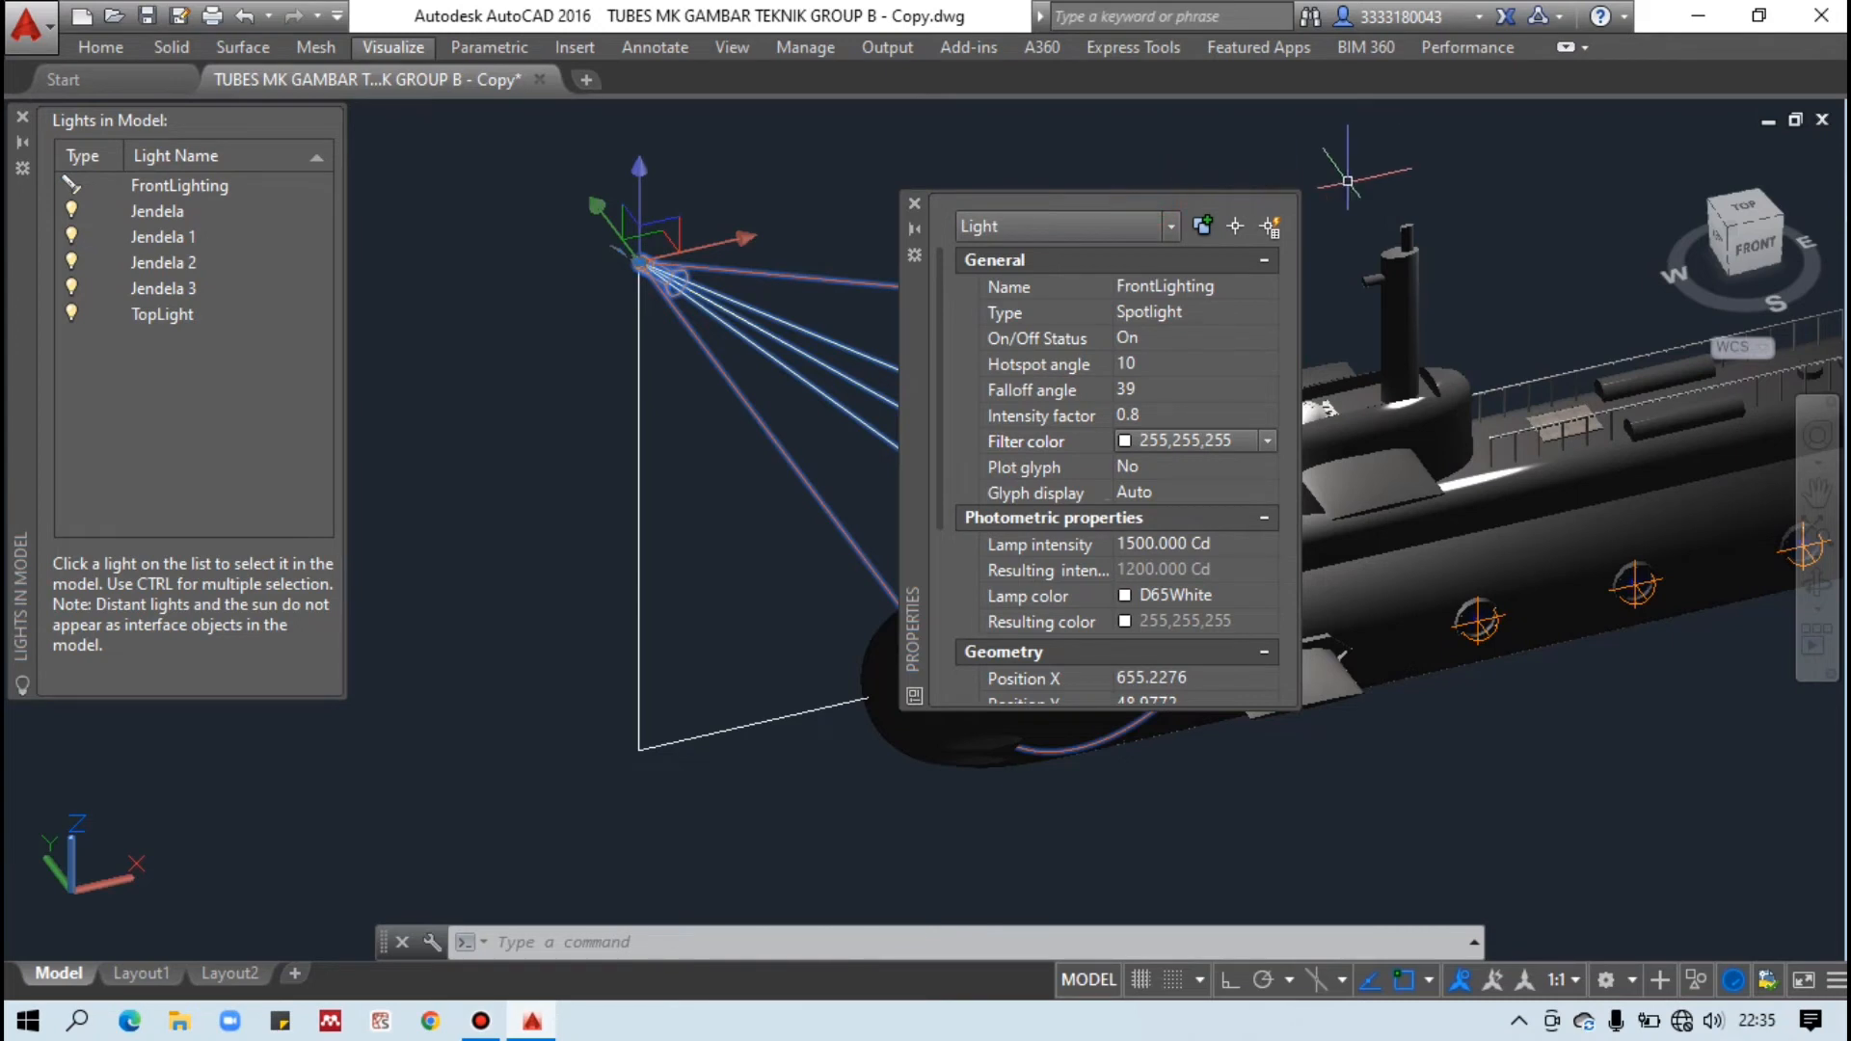
pyautogui.moveTo(1155, 278); pyautogui.dragTo(1291, 327)
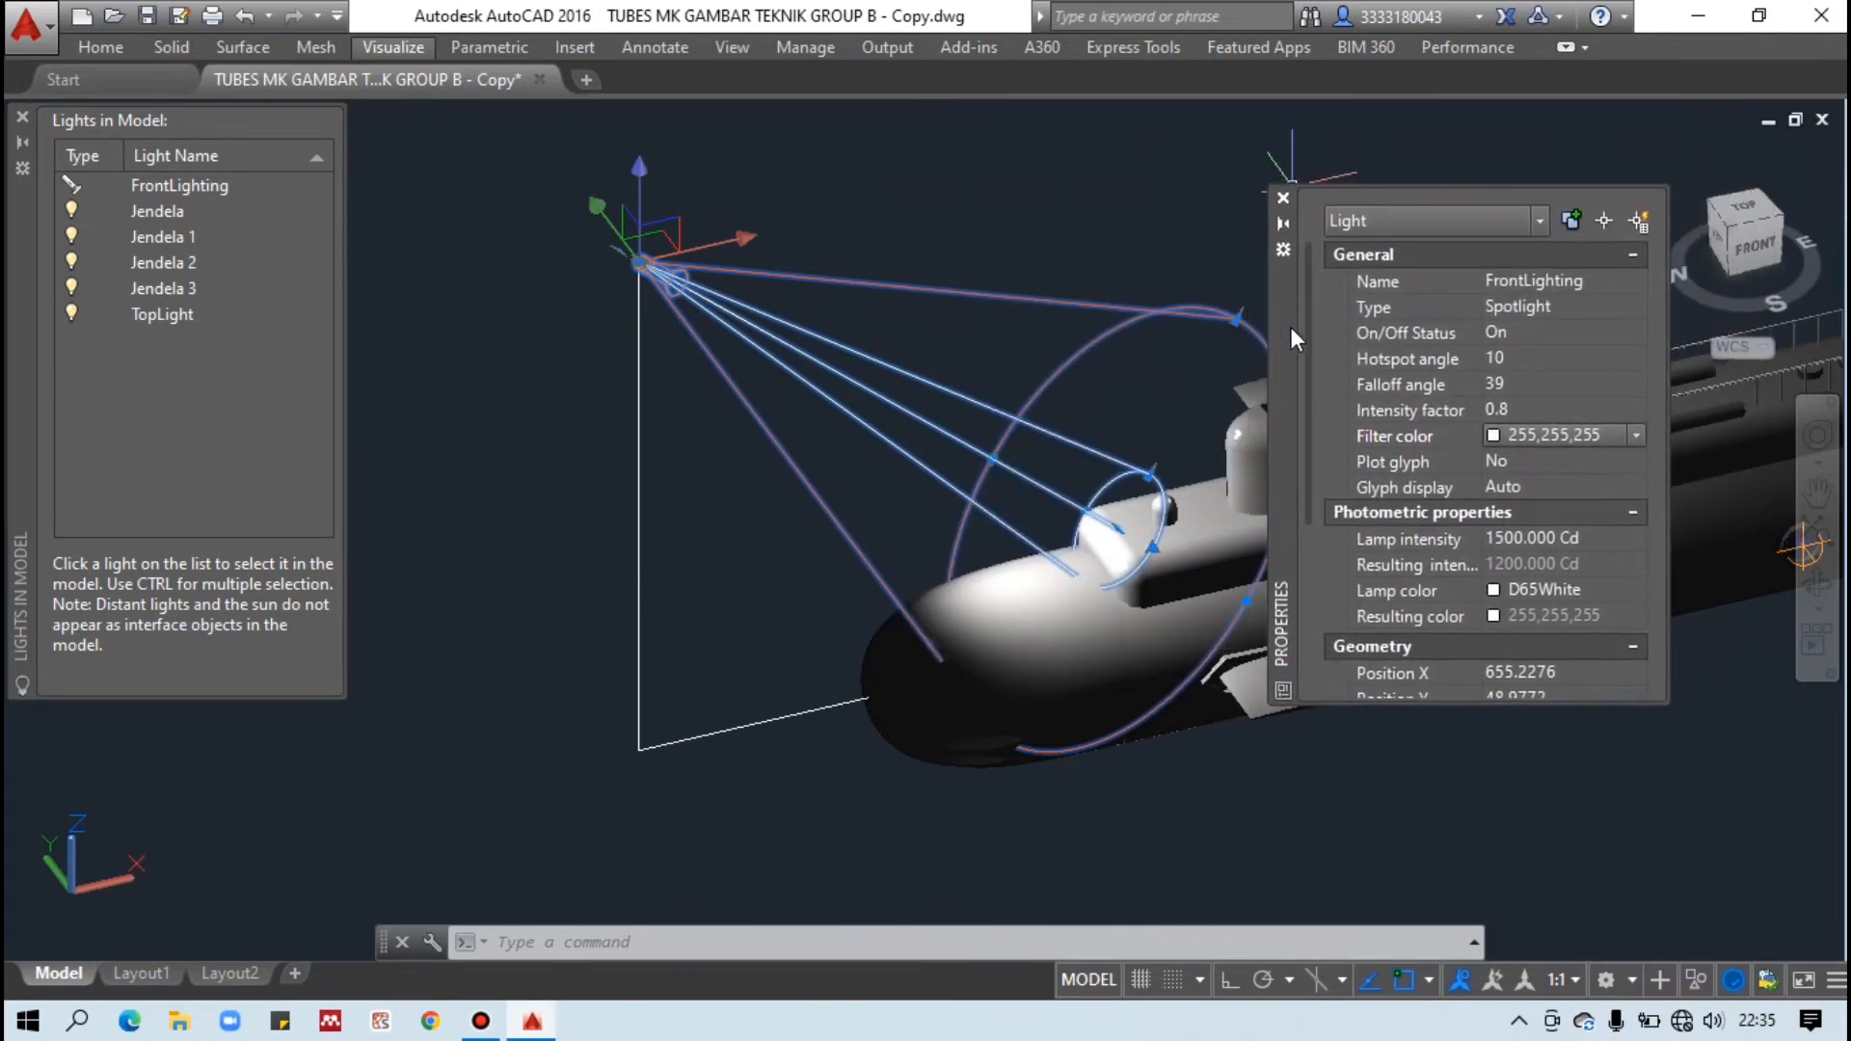
# Set FrontLighting's intensity factor to 0.75 and close its properties.
pyautogui.click(1509, 411)
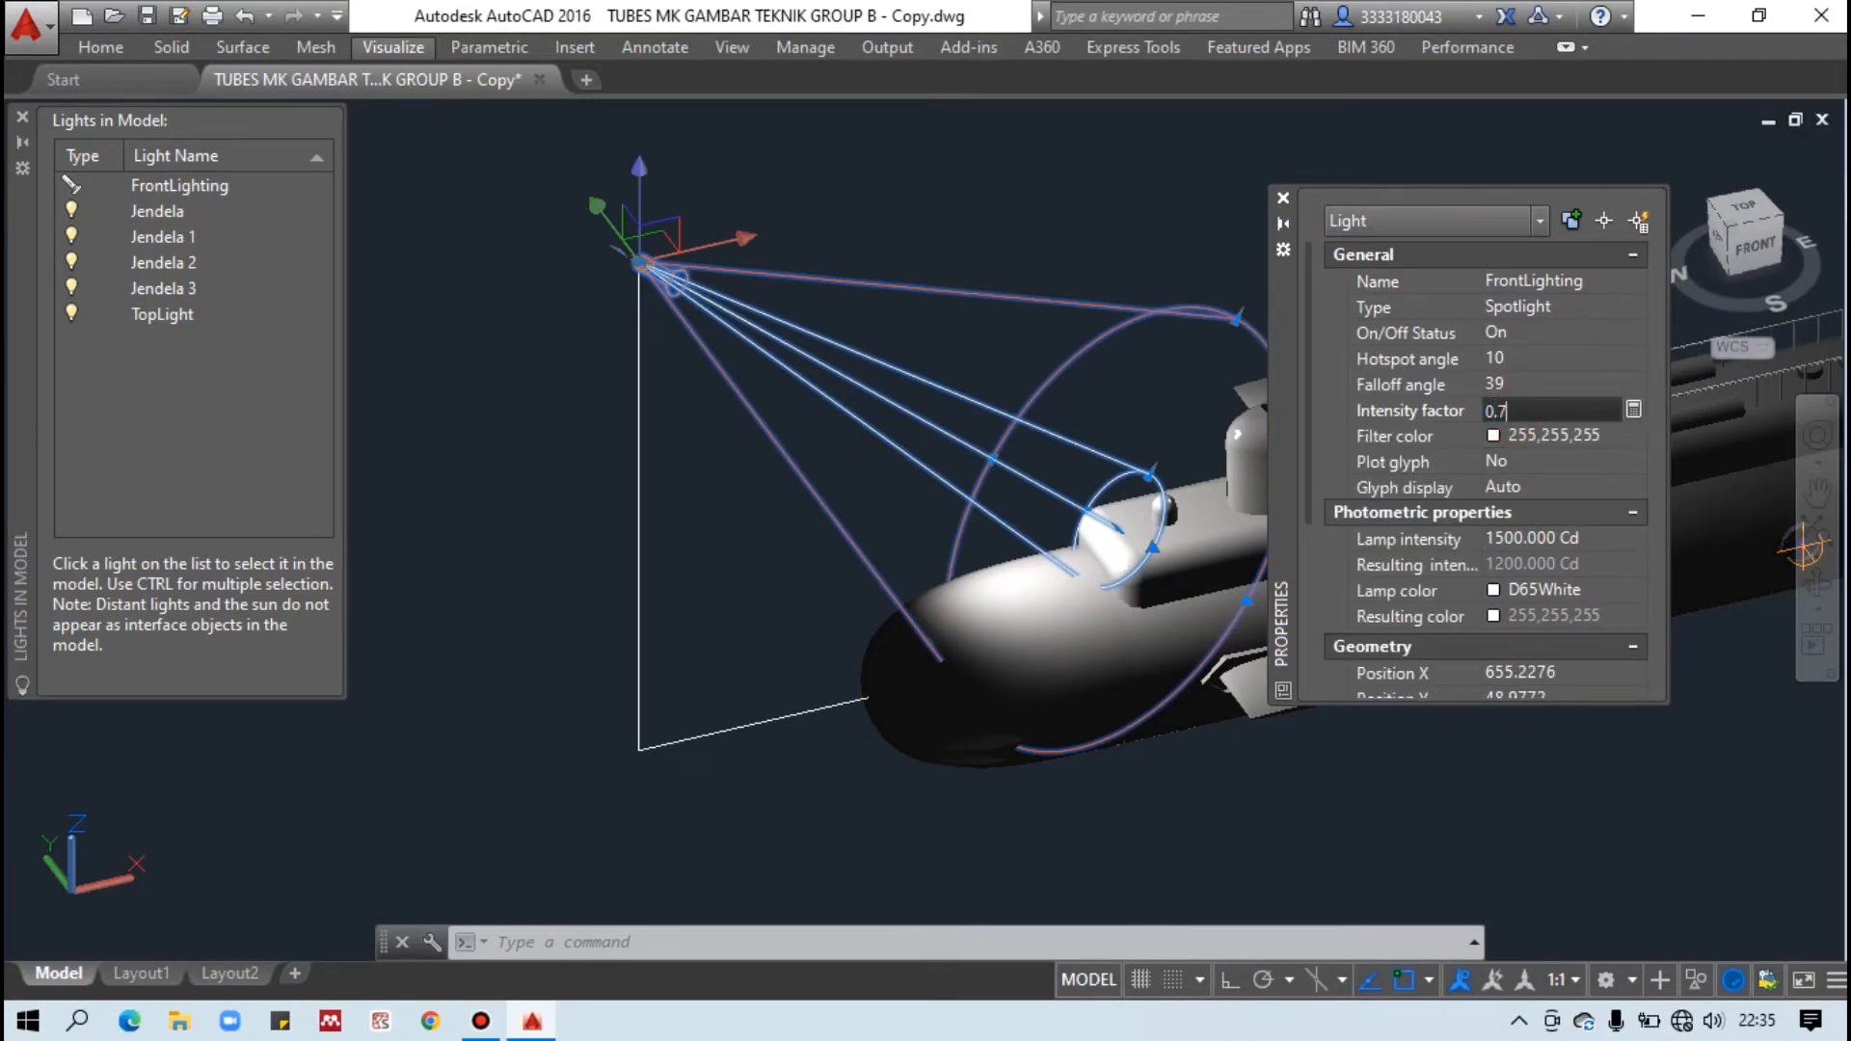
pyautogui.press('Tab')
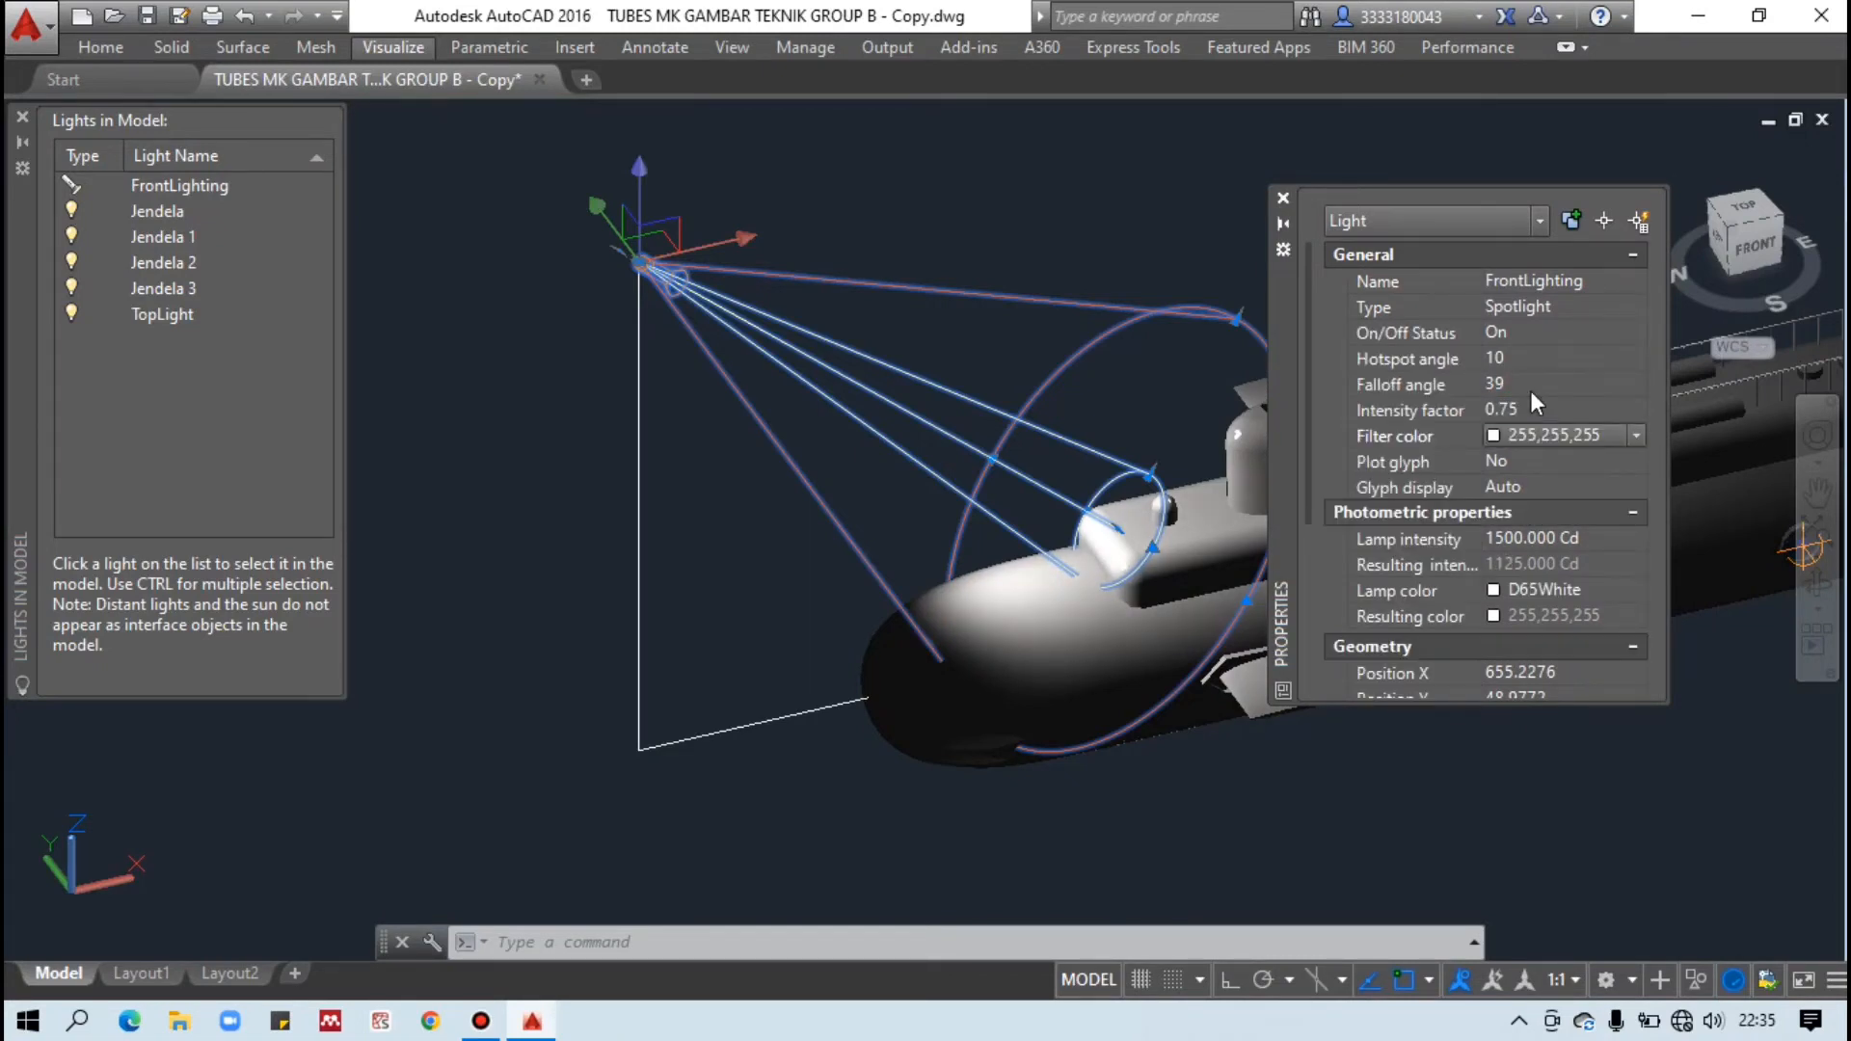
pyautogui.click(1285, 198)
# Widen FrontLighting's falloff cone so it encloses most of the bow and conning tower, then deselect it and close the light list.
pyautogui.click(1237, 317)
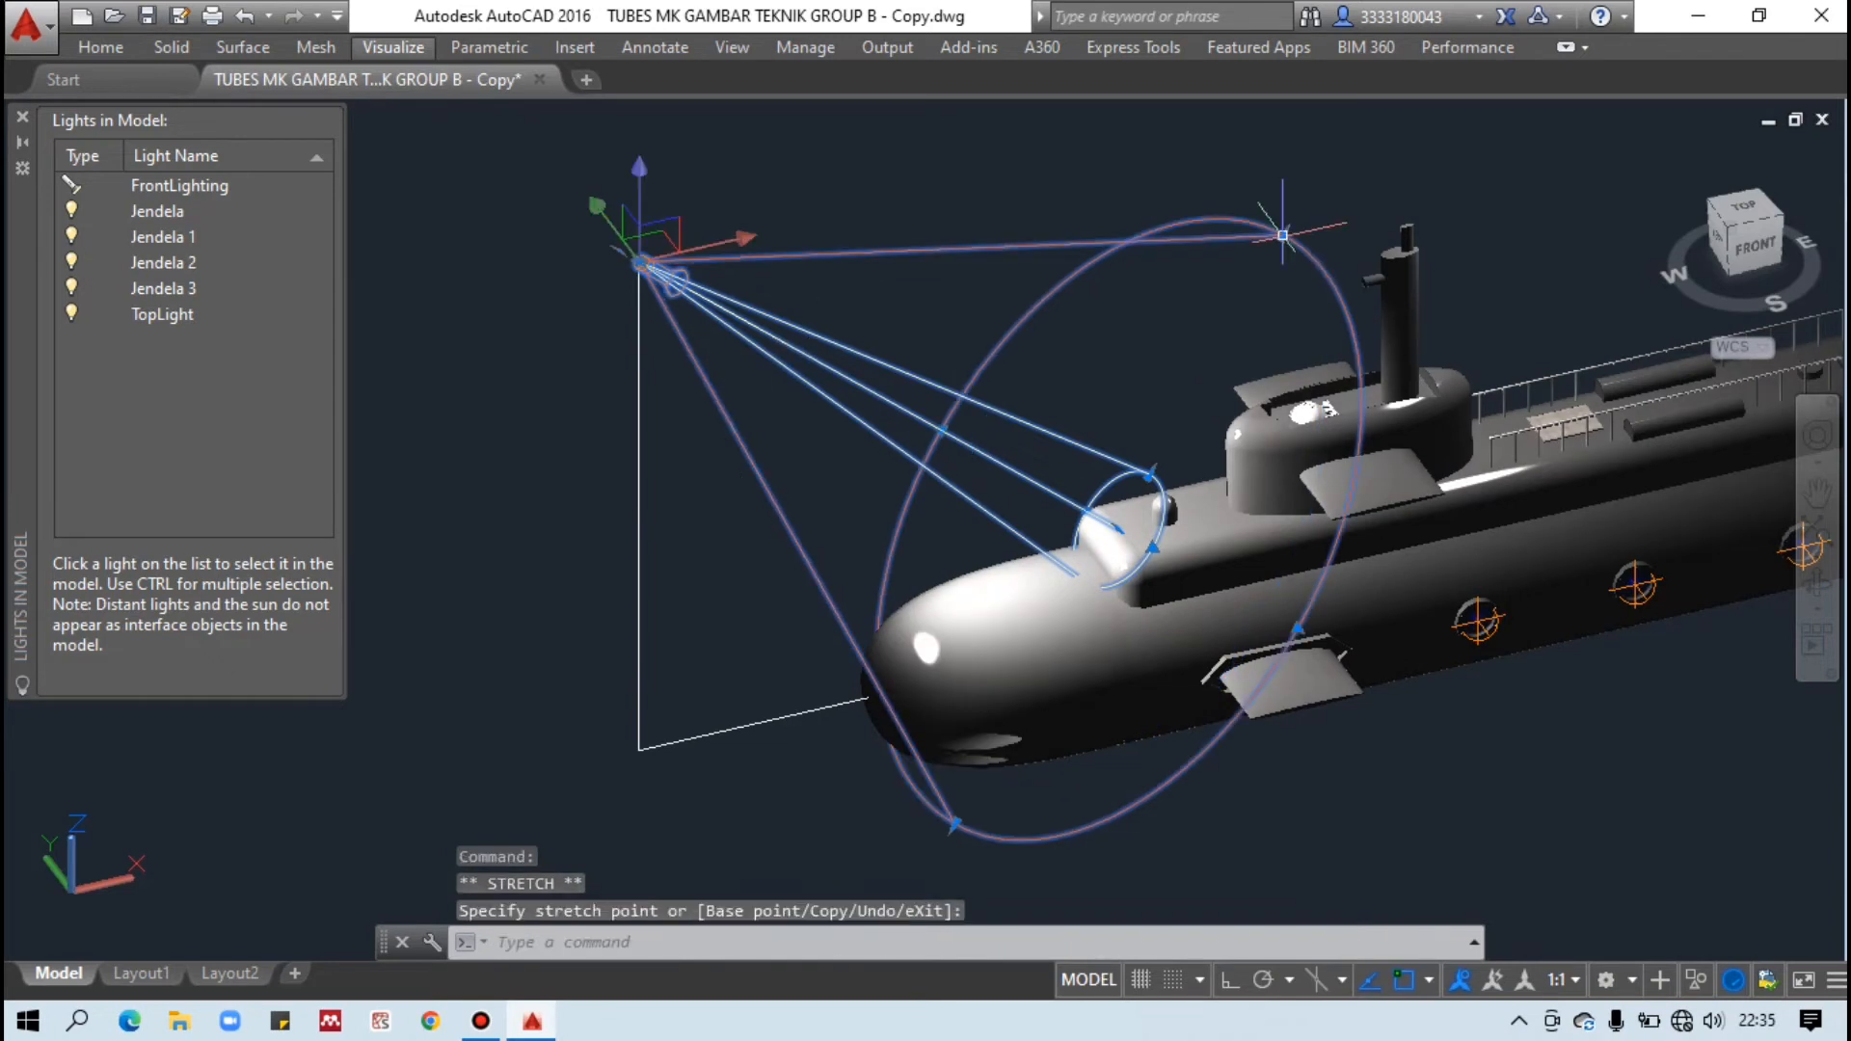
pyautogui.press('Escape')
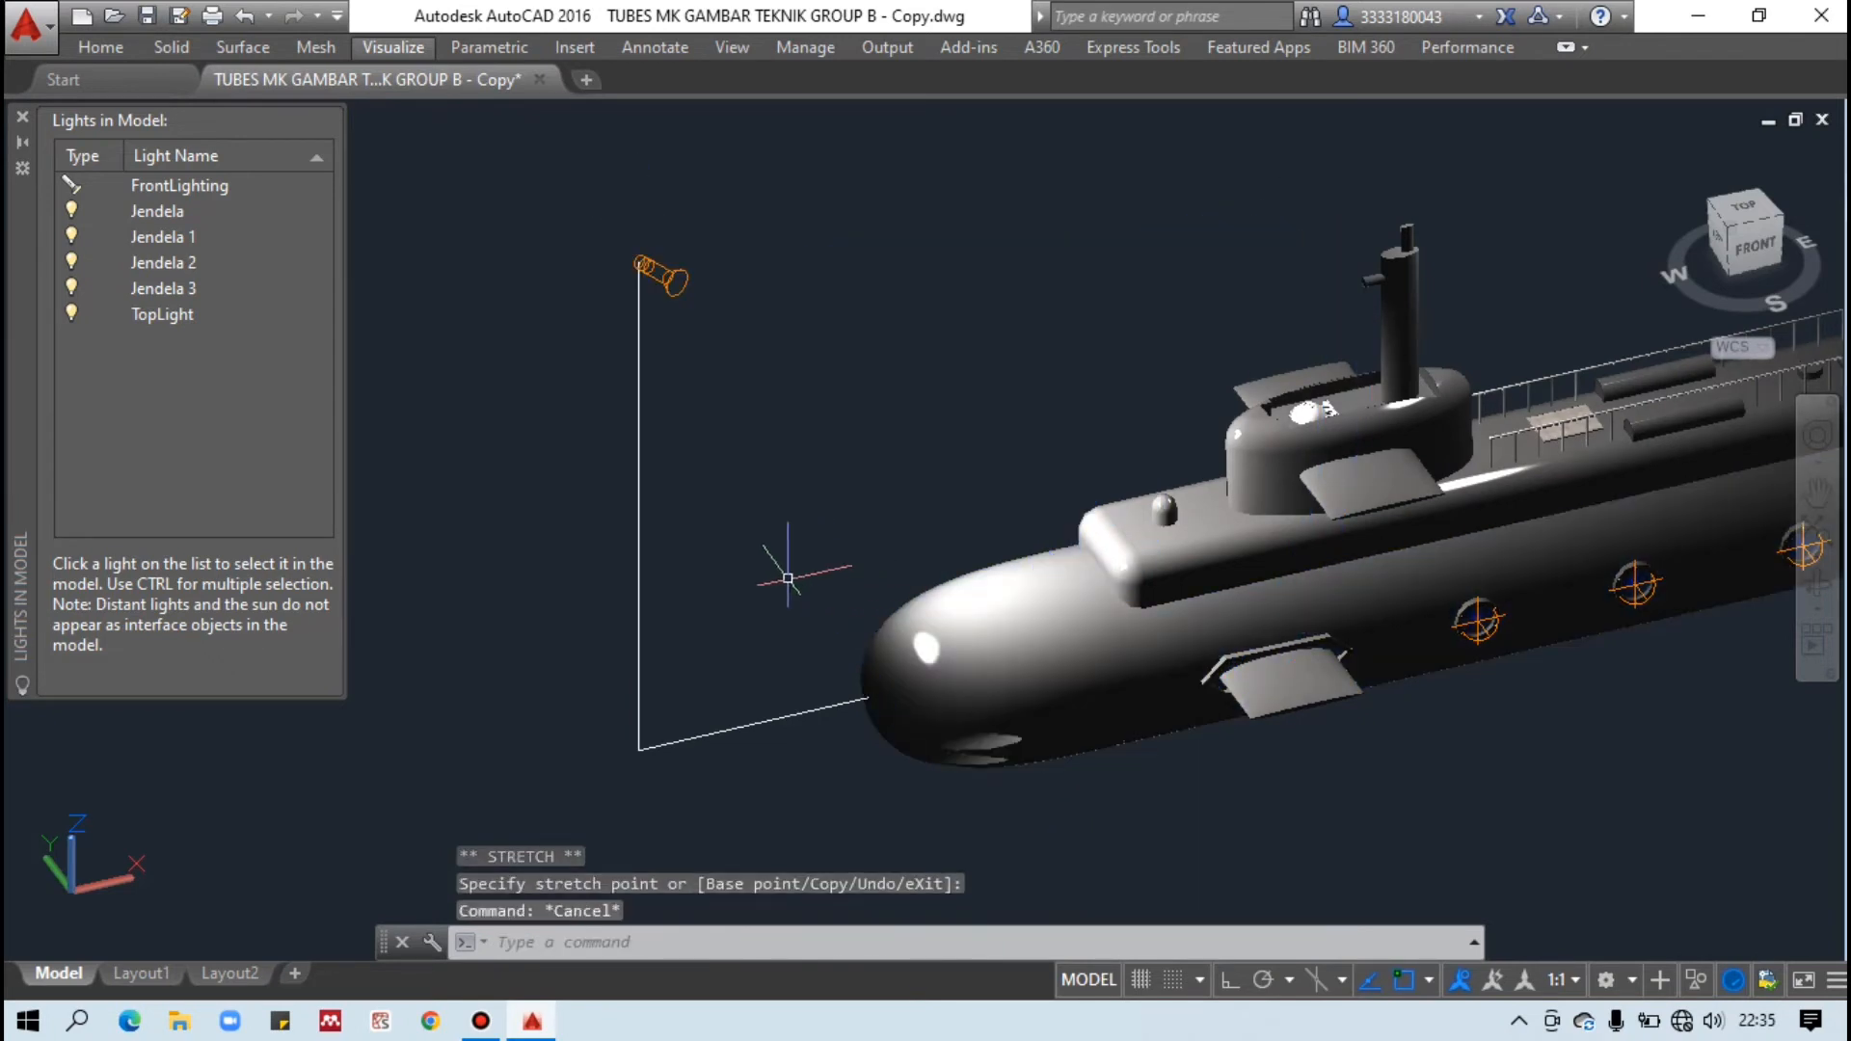
pyautogui.click(22, 119)
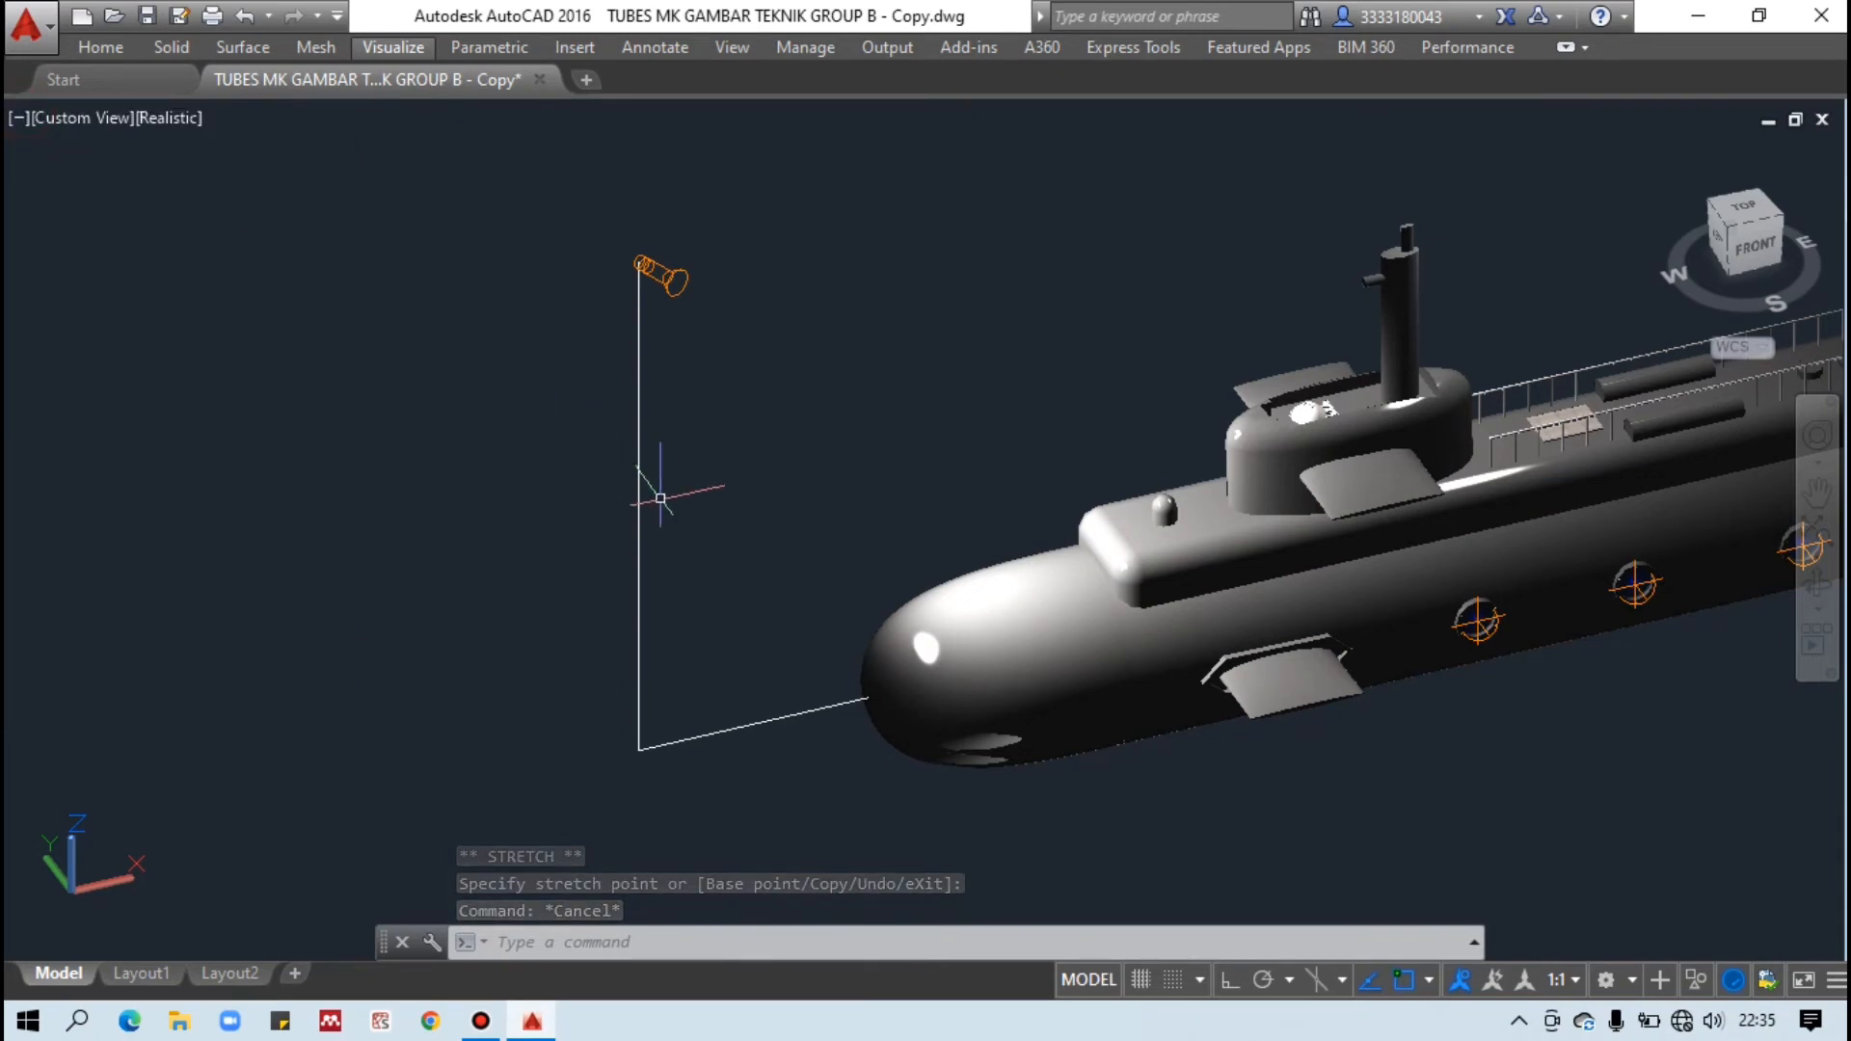
# Examine the lighting over the whole submarine and up close around the lower openings of the bow.
pyautogui.scroll(-2, 823, 633)
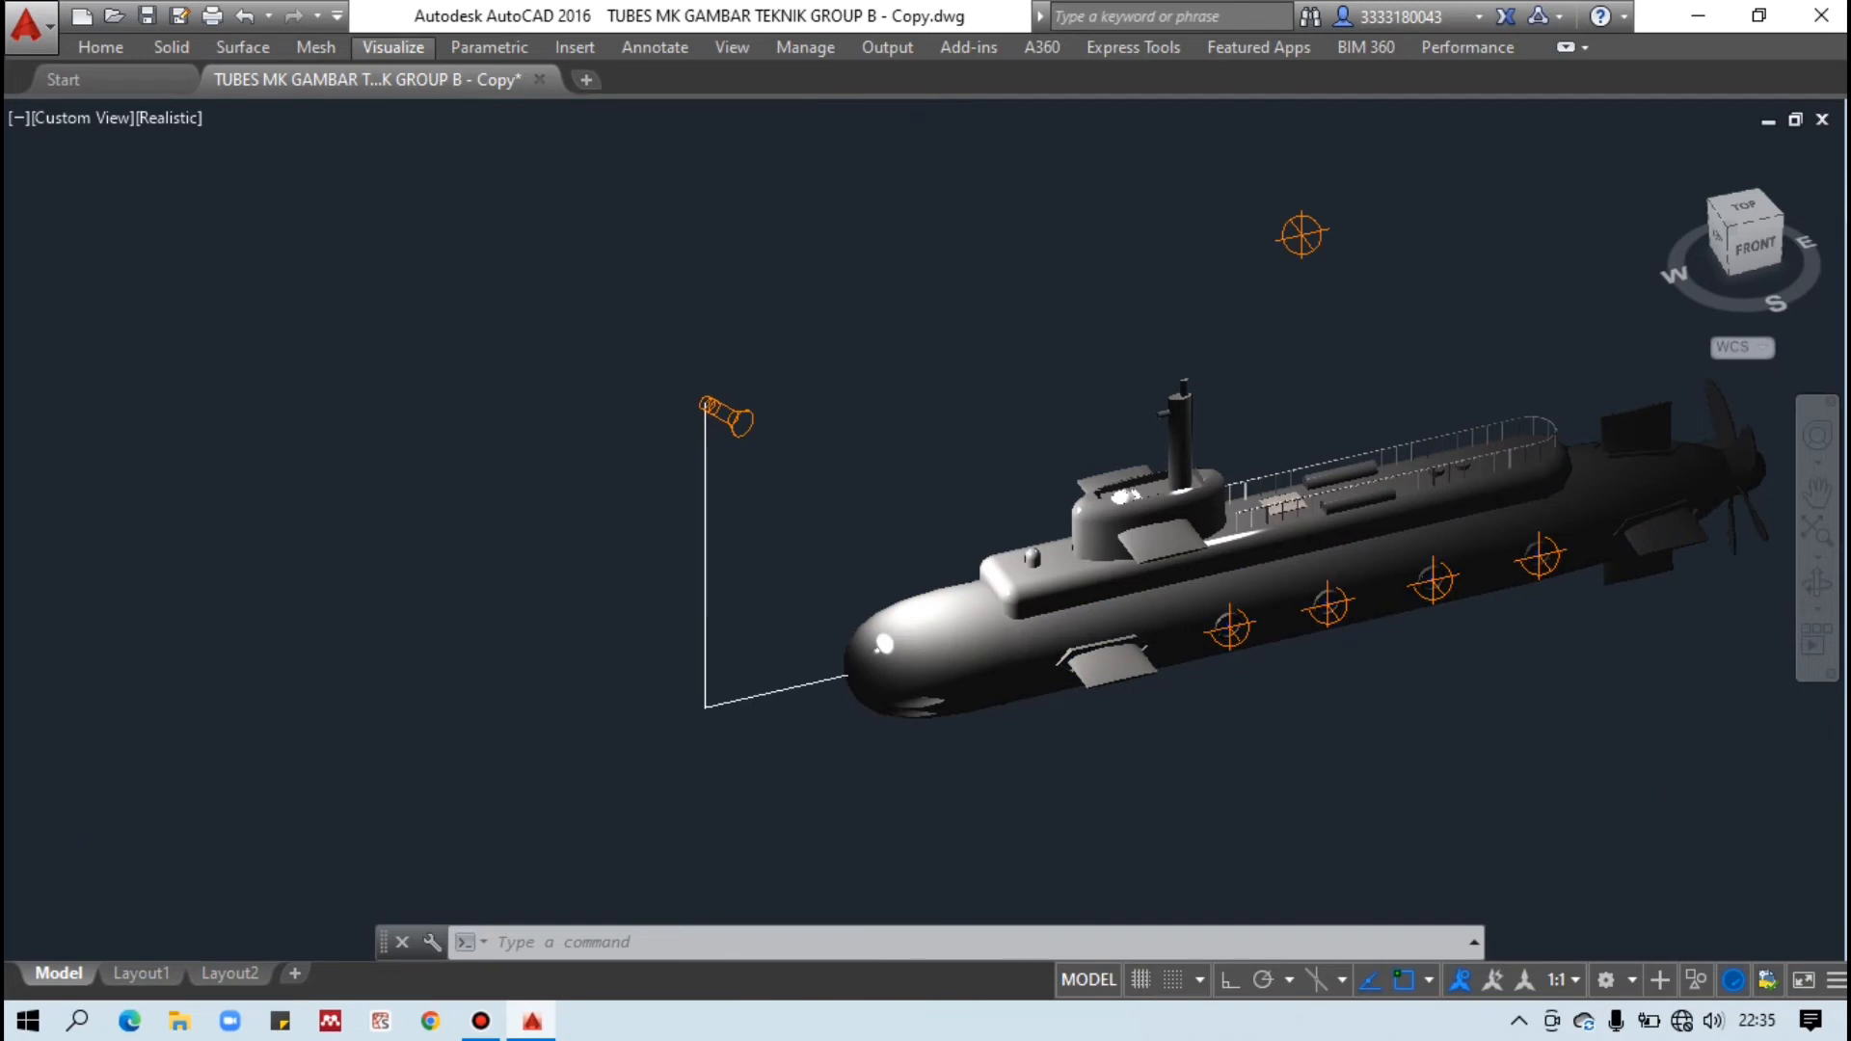
pyautogui.scroll(2, 1320, 655)
pyautogui.scroll(-5, 1157, 735)
pyautogui.scroll(4, 1426, 599)
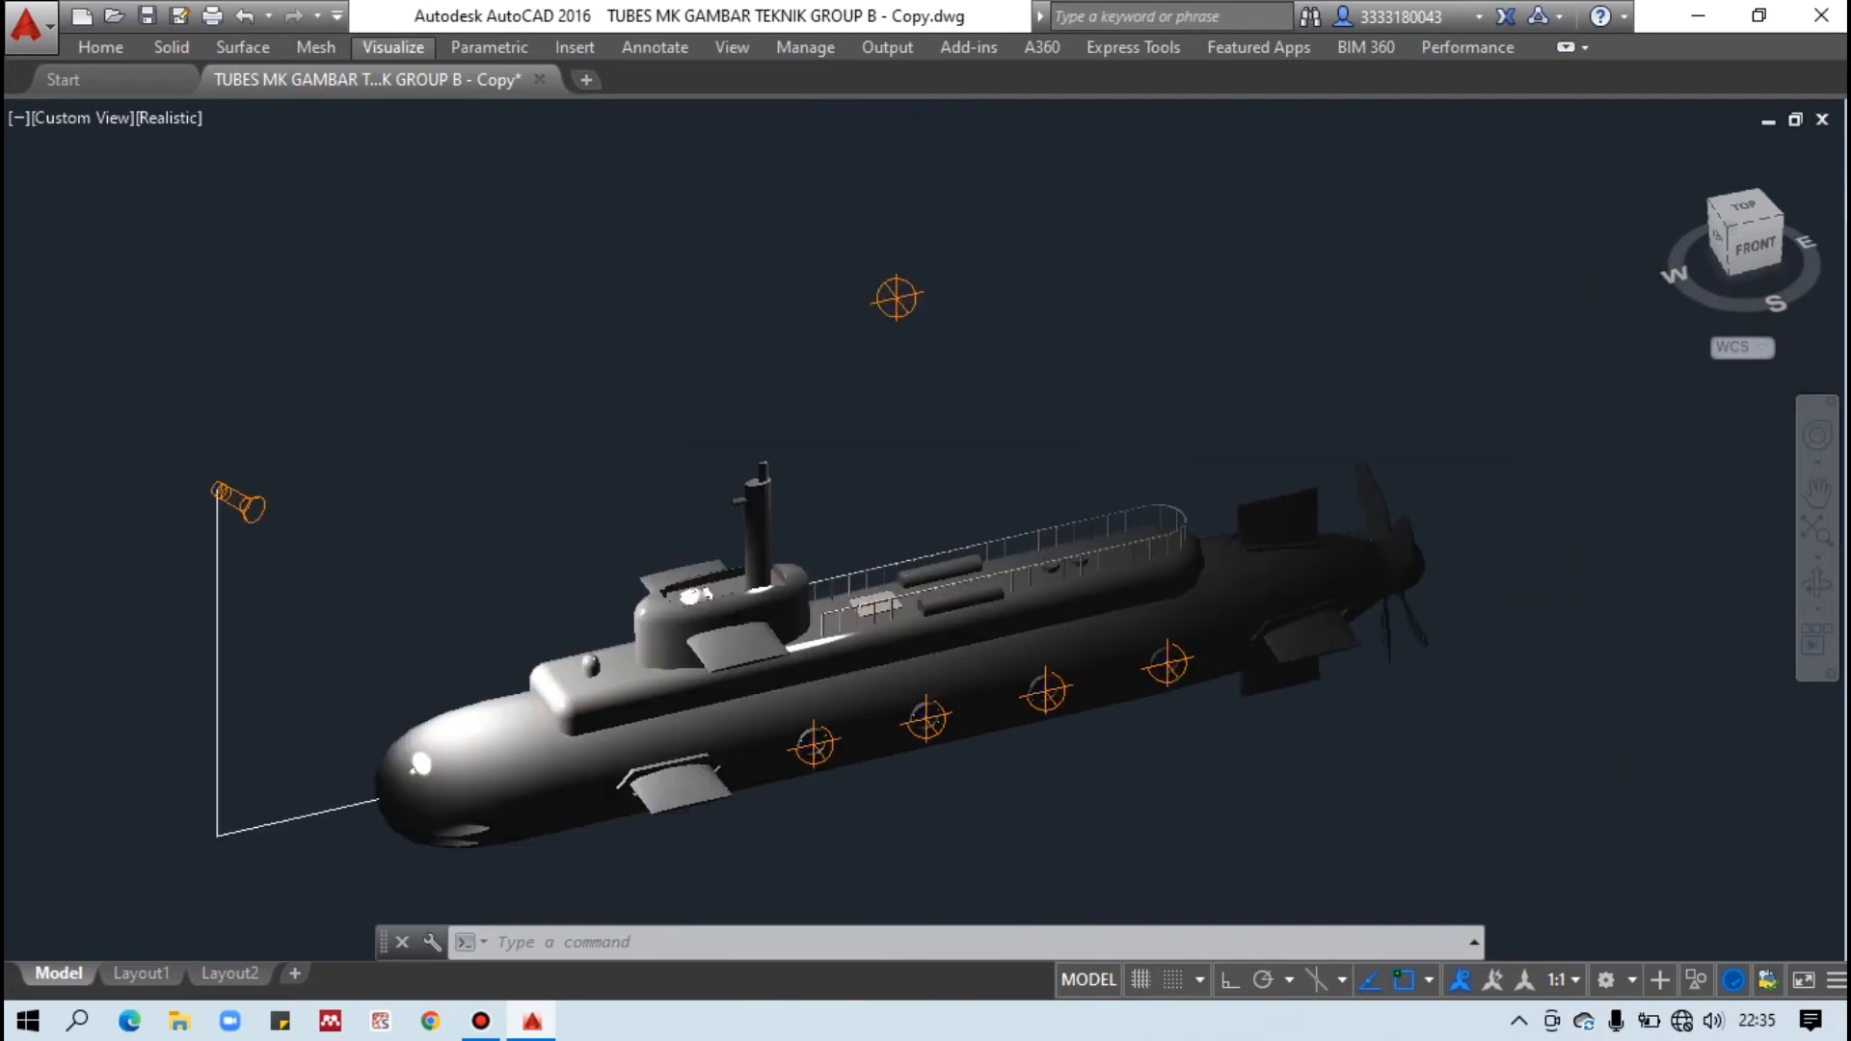
pyautogui.scroll(-3, 916, 713)
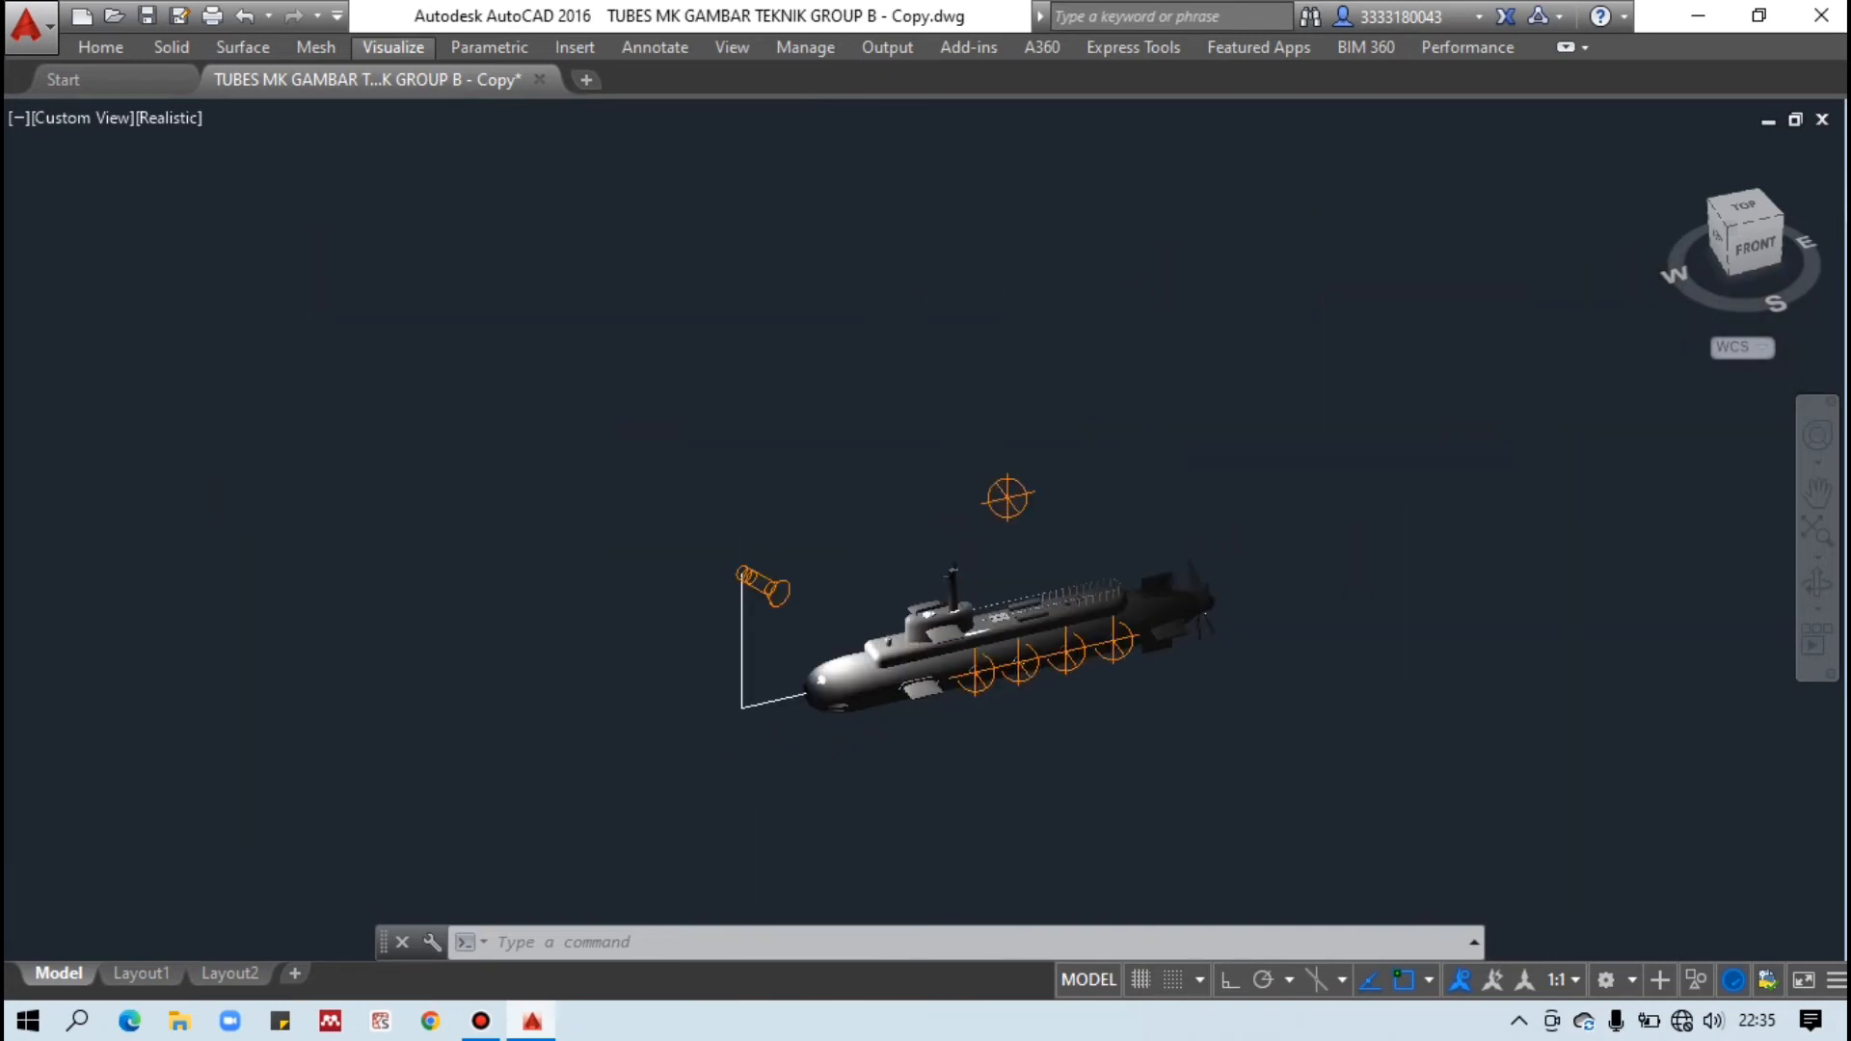
pyautogui.scroll(3, 809, 701)
pyautogui.scroll(4, 909, 708)
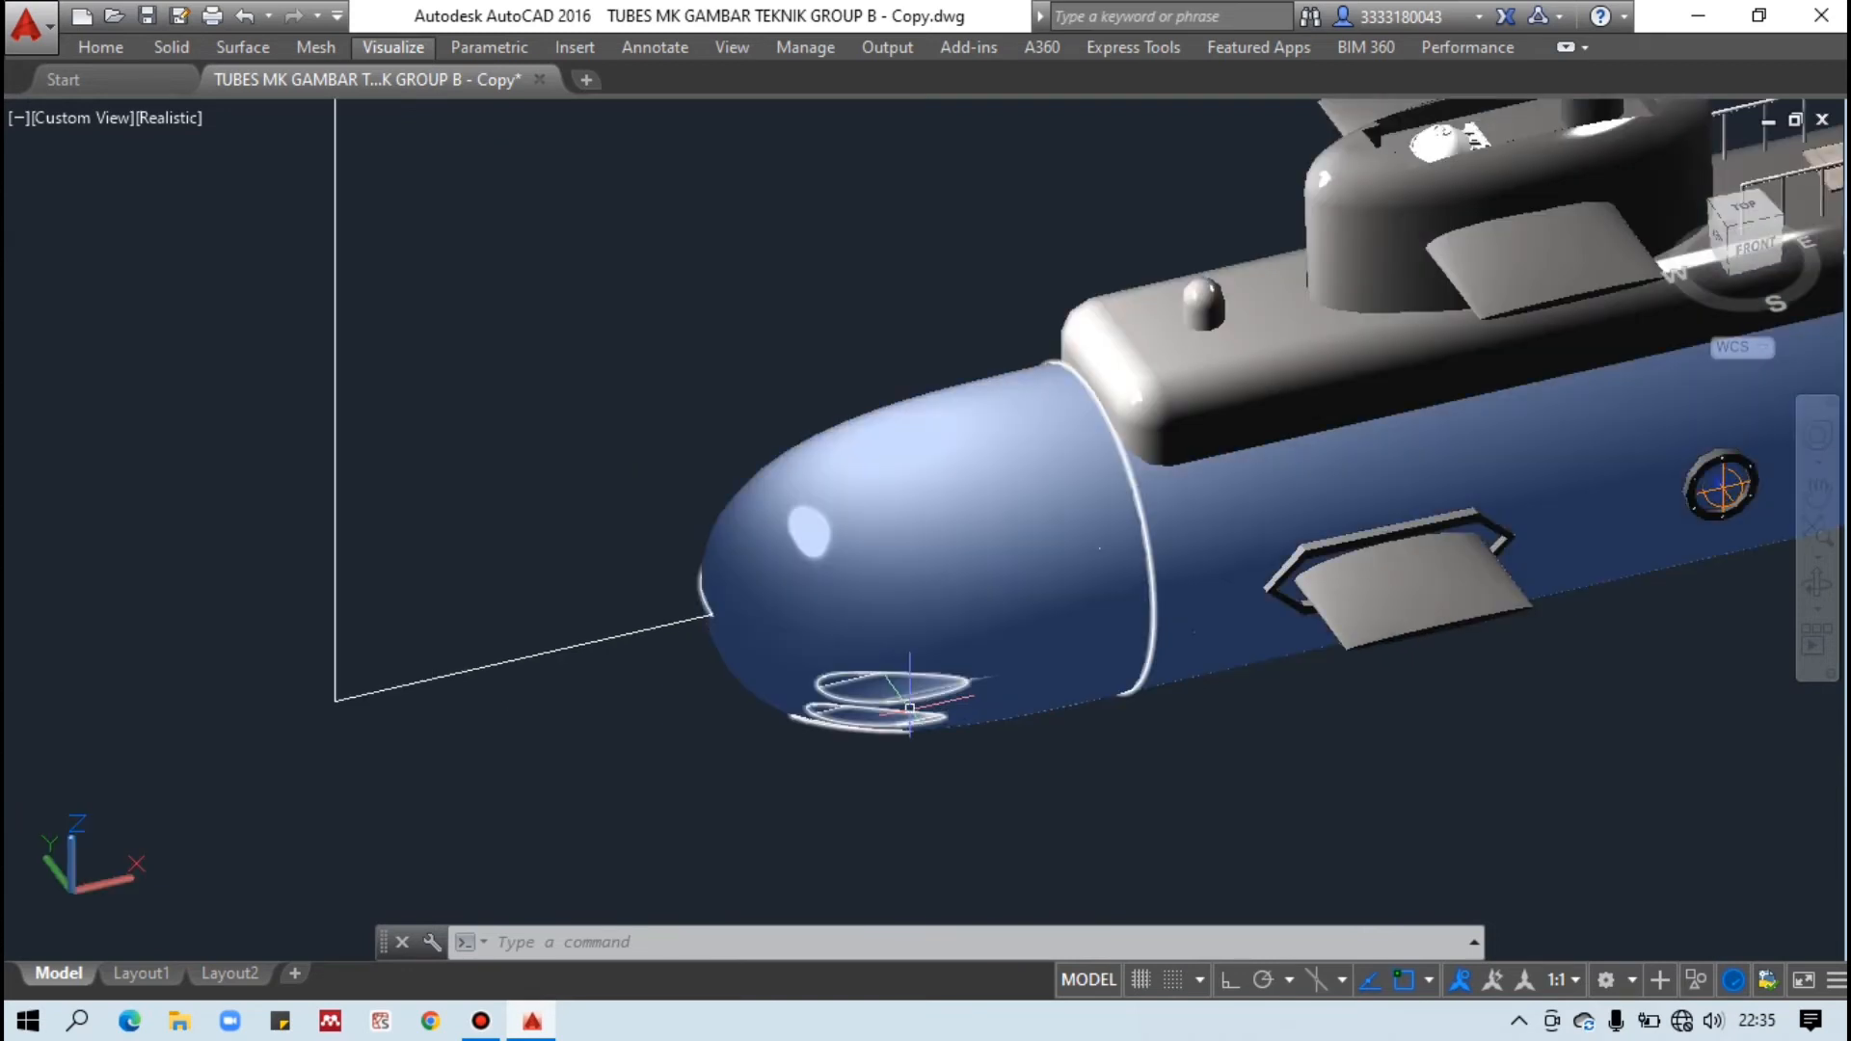
pyautogui.scroll(2, 869, 691)
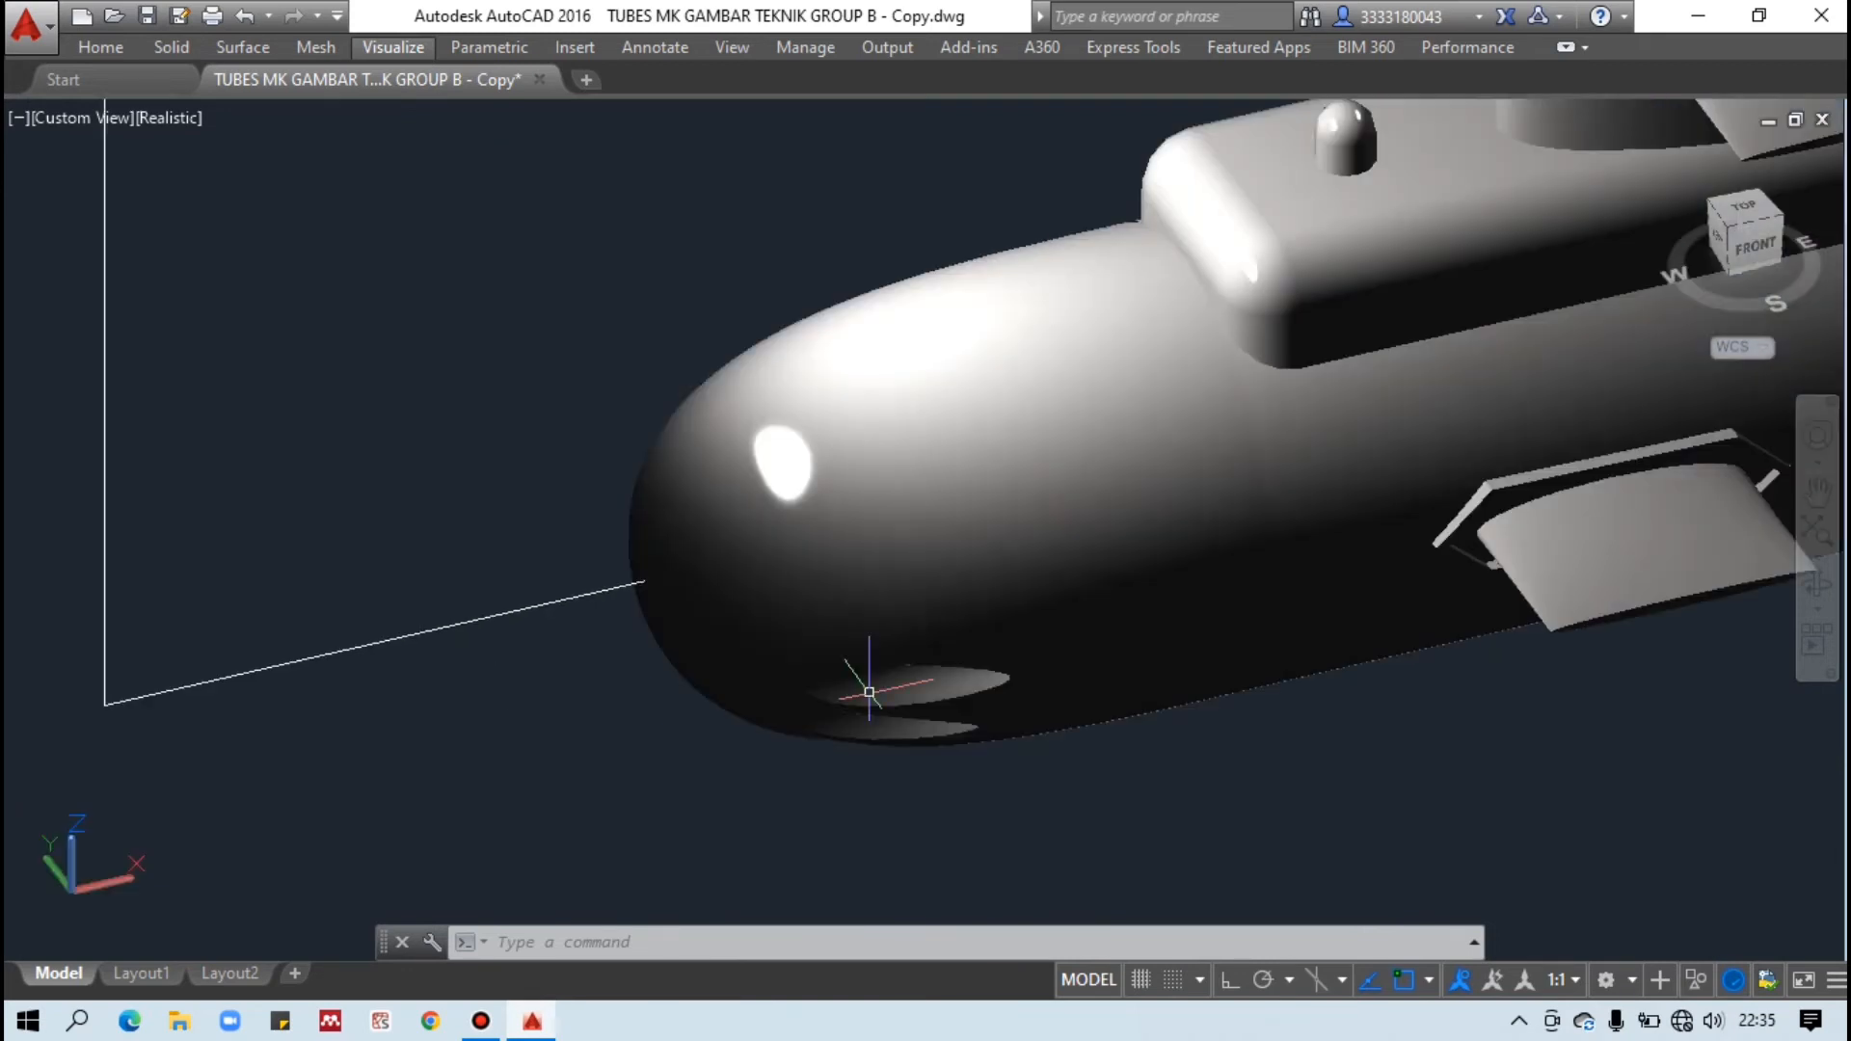
# In 2D Wireframe, create a spotlight from the inner end of the uppermost of the three lower near-side bow tubes, aimed forward with Ortho on.
pyautogui.click(169, 118)
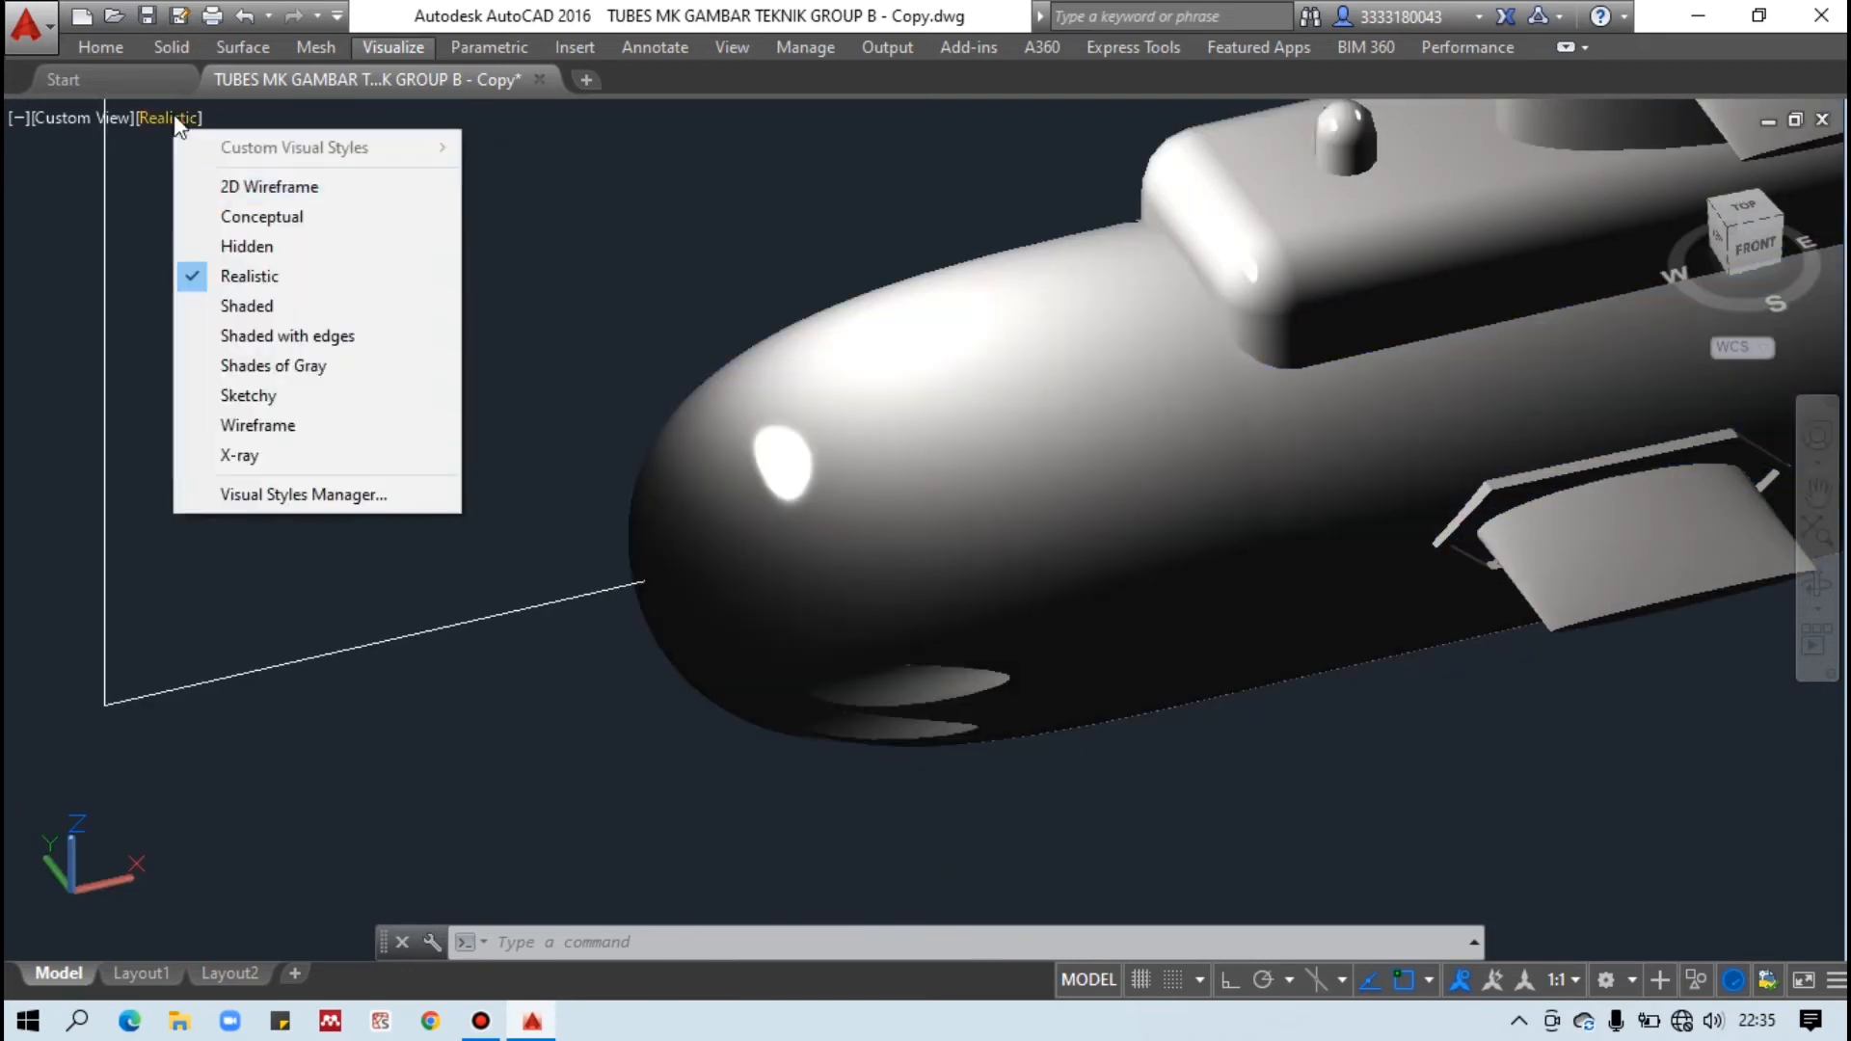
pyautogui.click(270, 186)
pyautogui.click(393, 47)
pyautogui.click(907, 149)
pyautogui.click(914, 231)
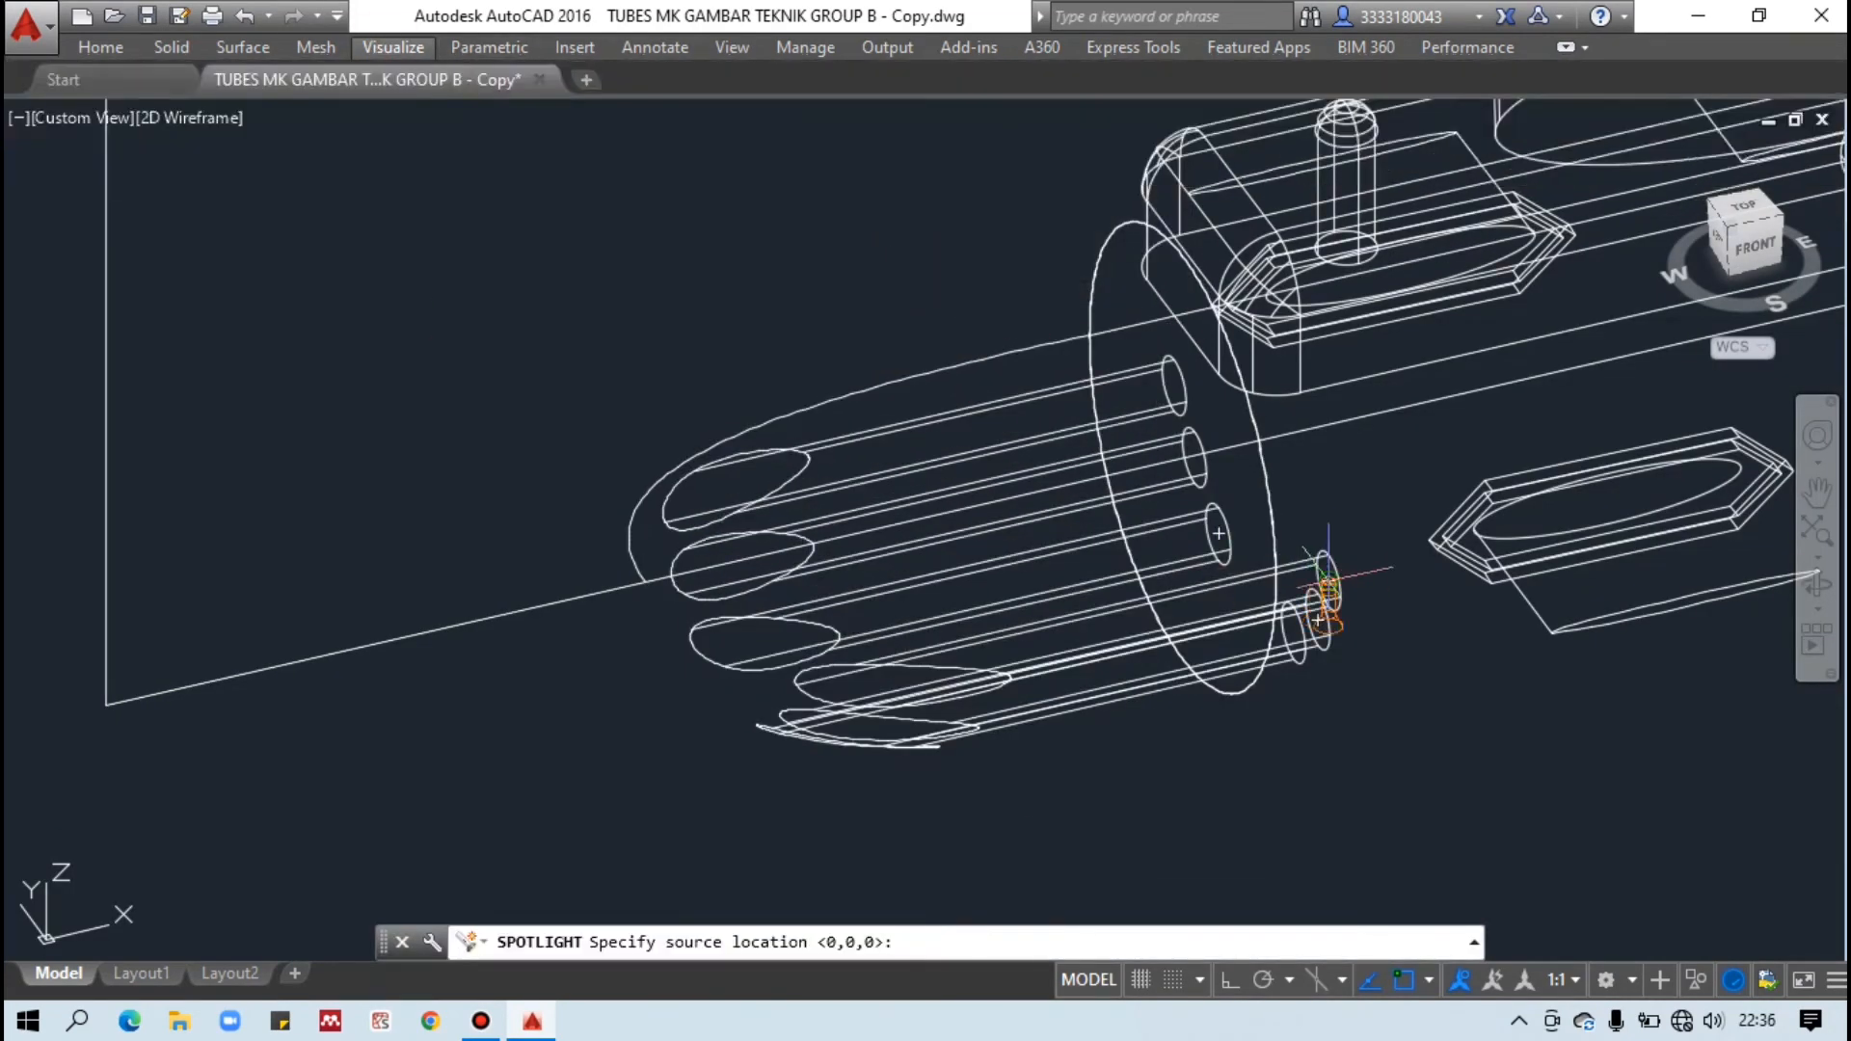
pyautogui.click(1328, 582)
pyautogui.press('F8')
pyautogui.press('Return')
# Name the new spotlight lampu depan, finish it and return the view to the Realistic visual style.
pyautogui.write('N')
pyautogui.press('Return')
pyautogui.write('lampu depan')
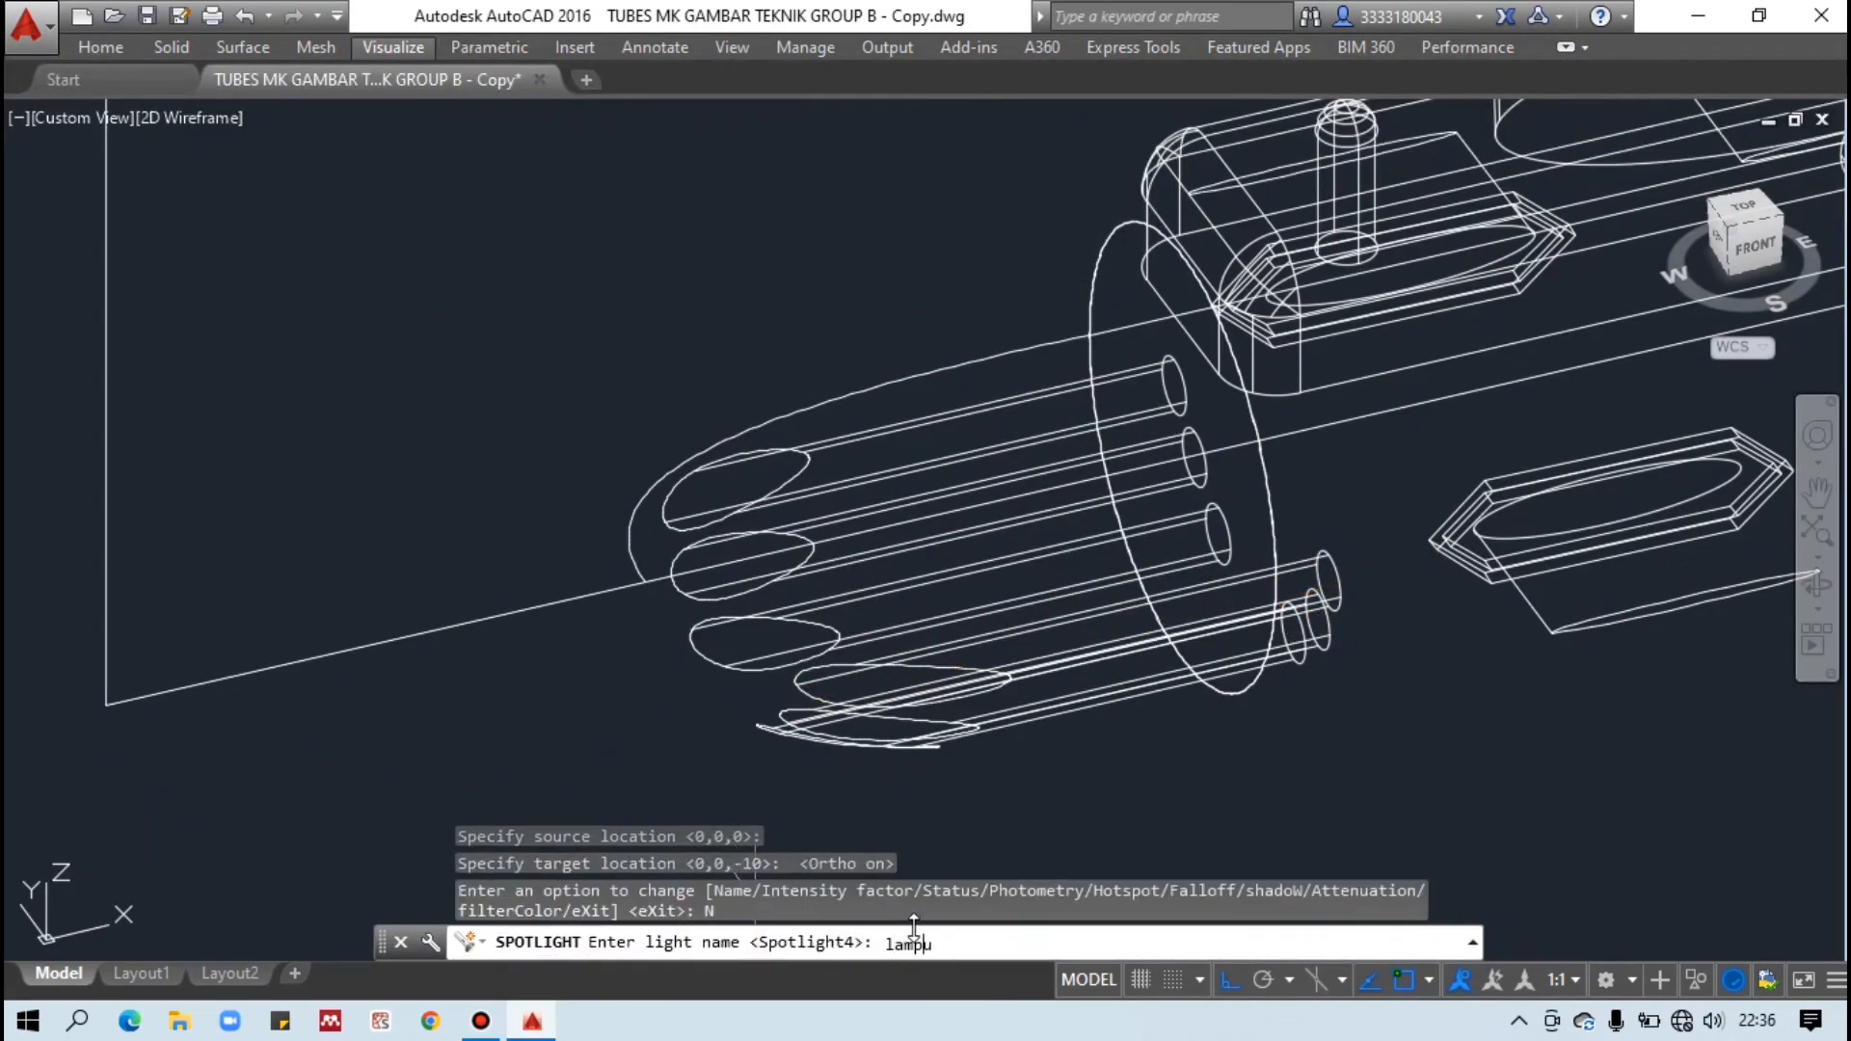
pyautogui.press('Return')
pyautogui.click(703, 948)
pyautogui.click(190, 117)
pyautogui.click(232, 272)
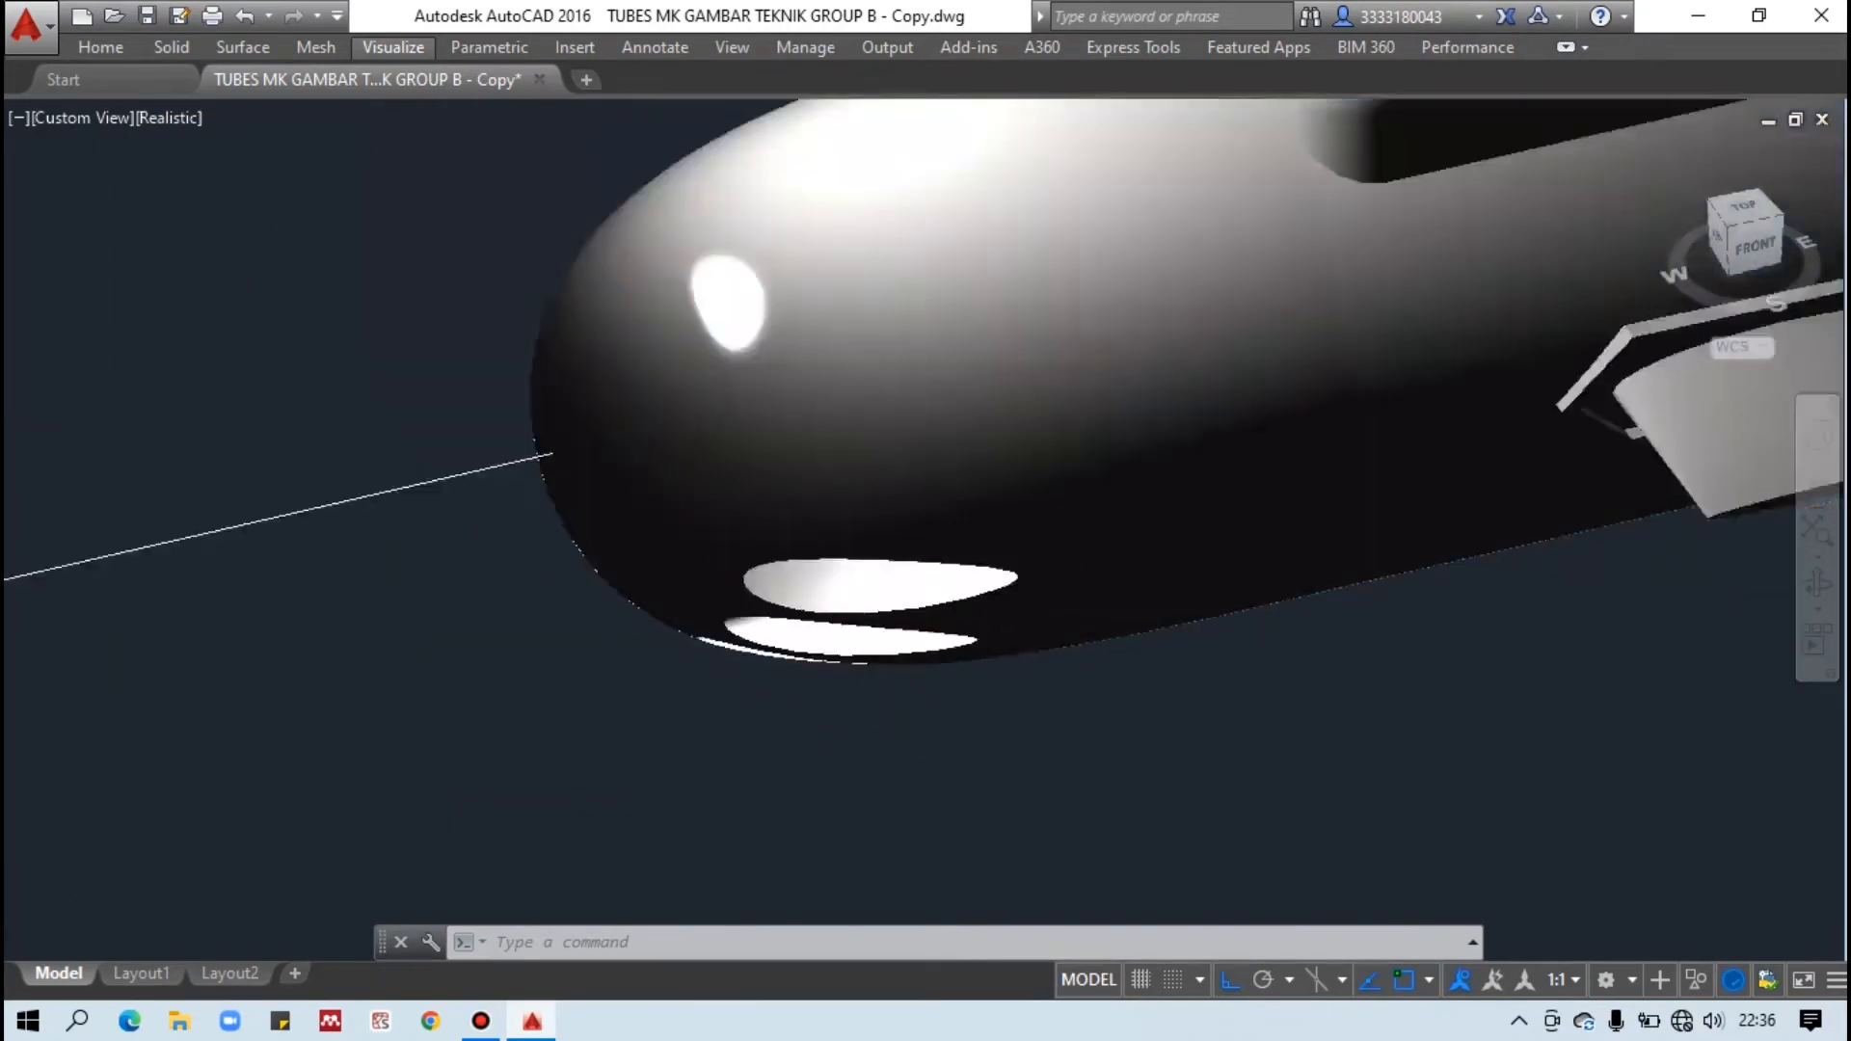
pyautogui.scroll(-2, 675, 578)
# Open the list of lights in the model and select the lampu depan spotlight.
pyautogui.click(390, 47)
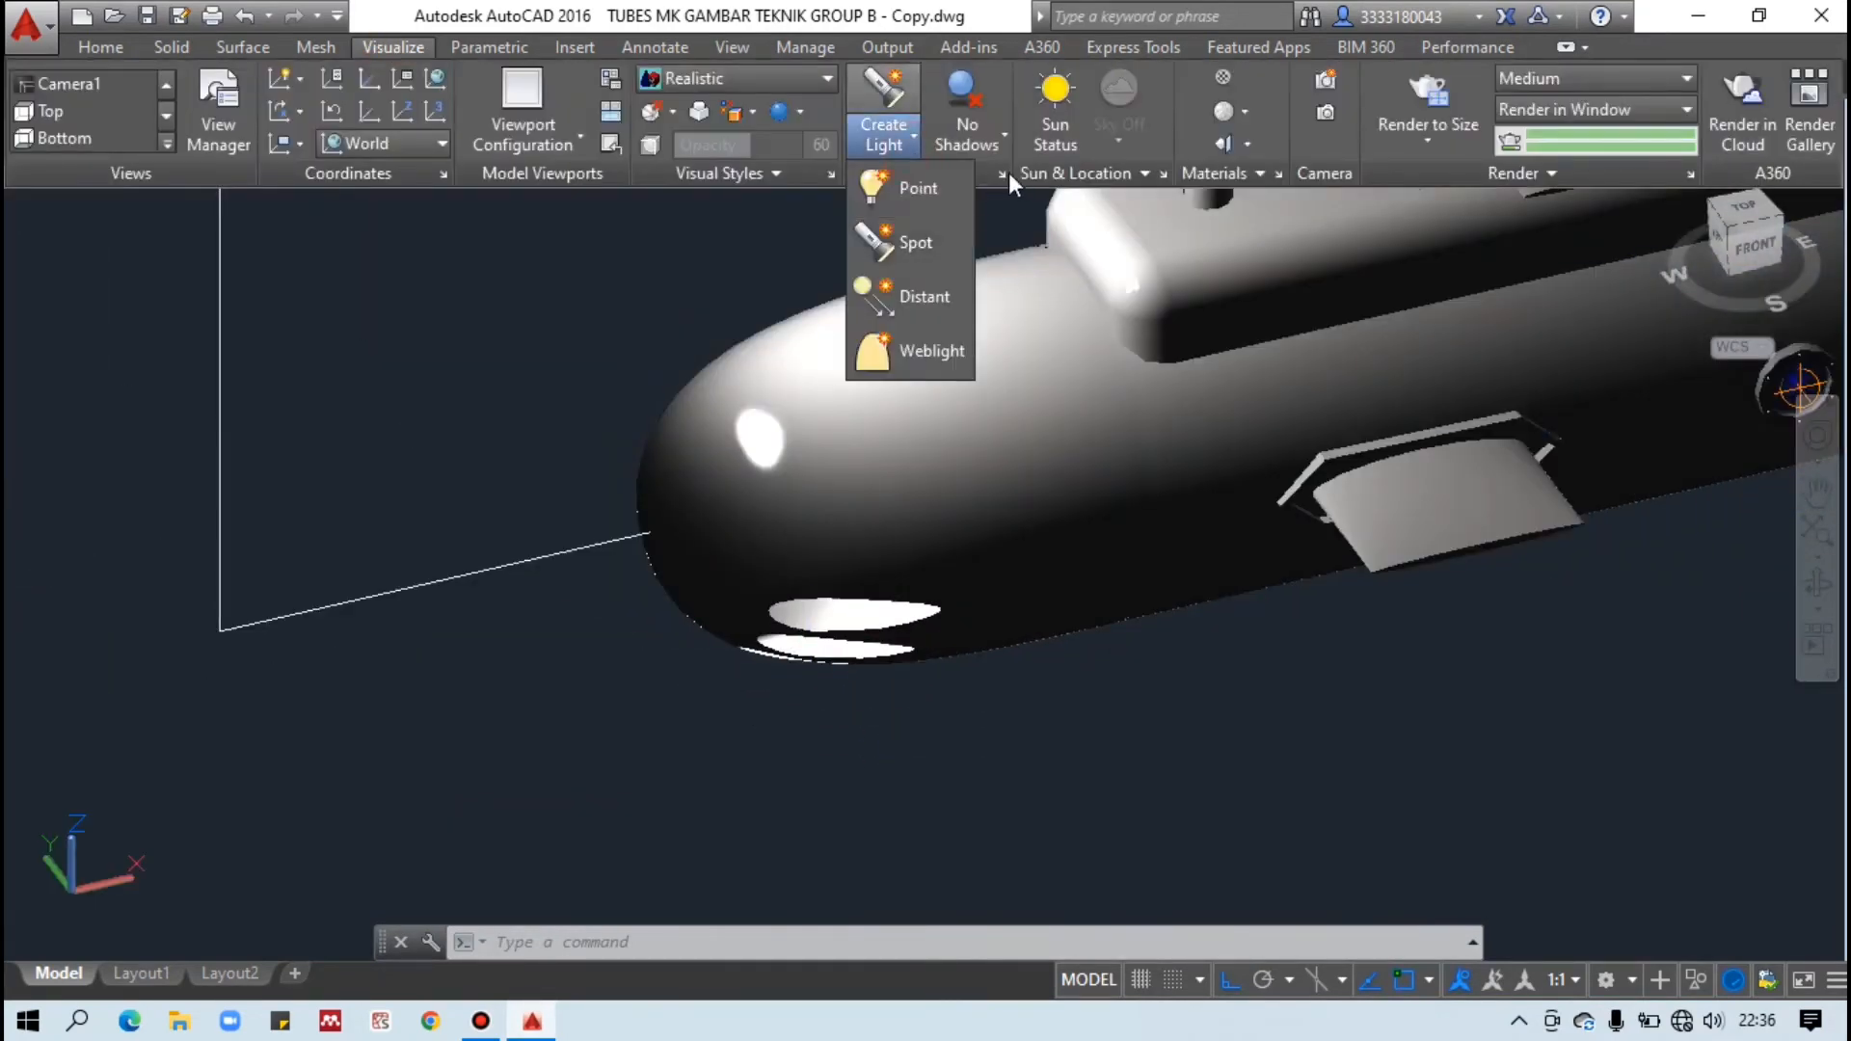
pyautogui.click(1008, 172)
pyautogui.click(176, 314)
pyautogui.doubleClick(177, 315)
pyautogui.scroll(-4, 1226, 530)
pyautogui.click(1282, 206)
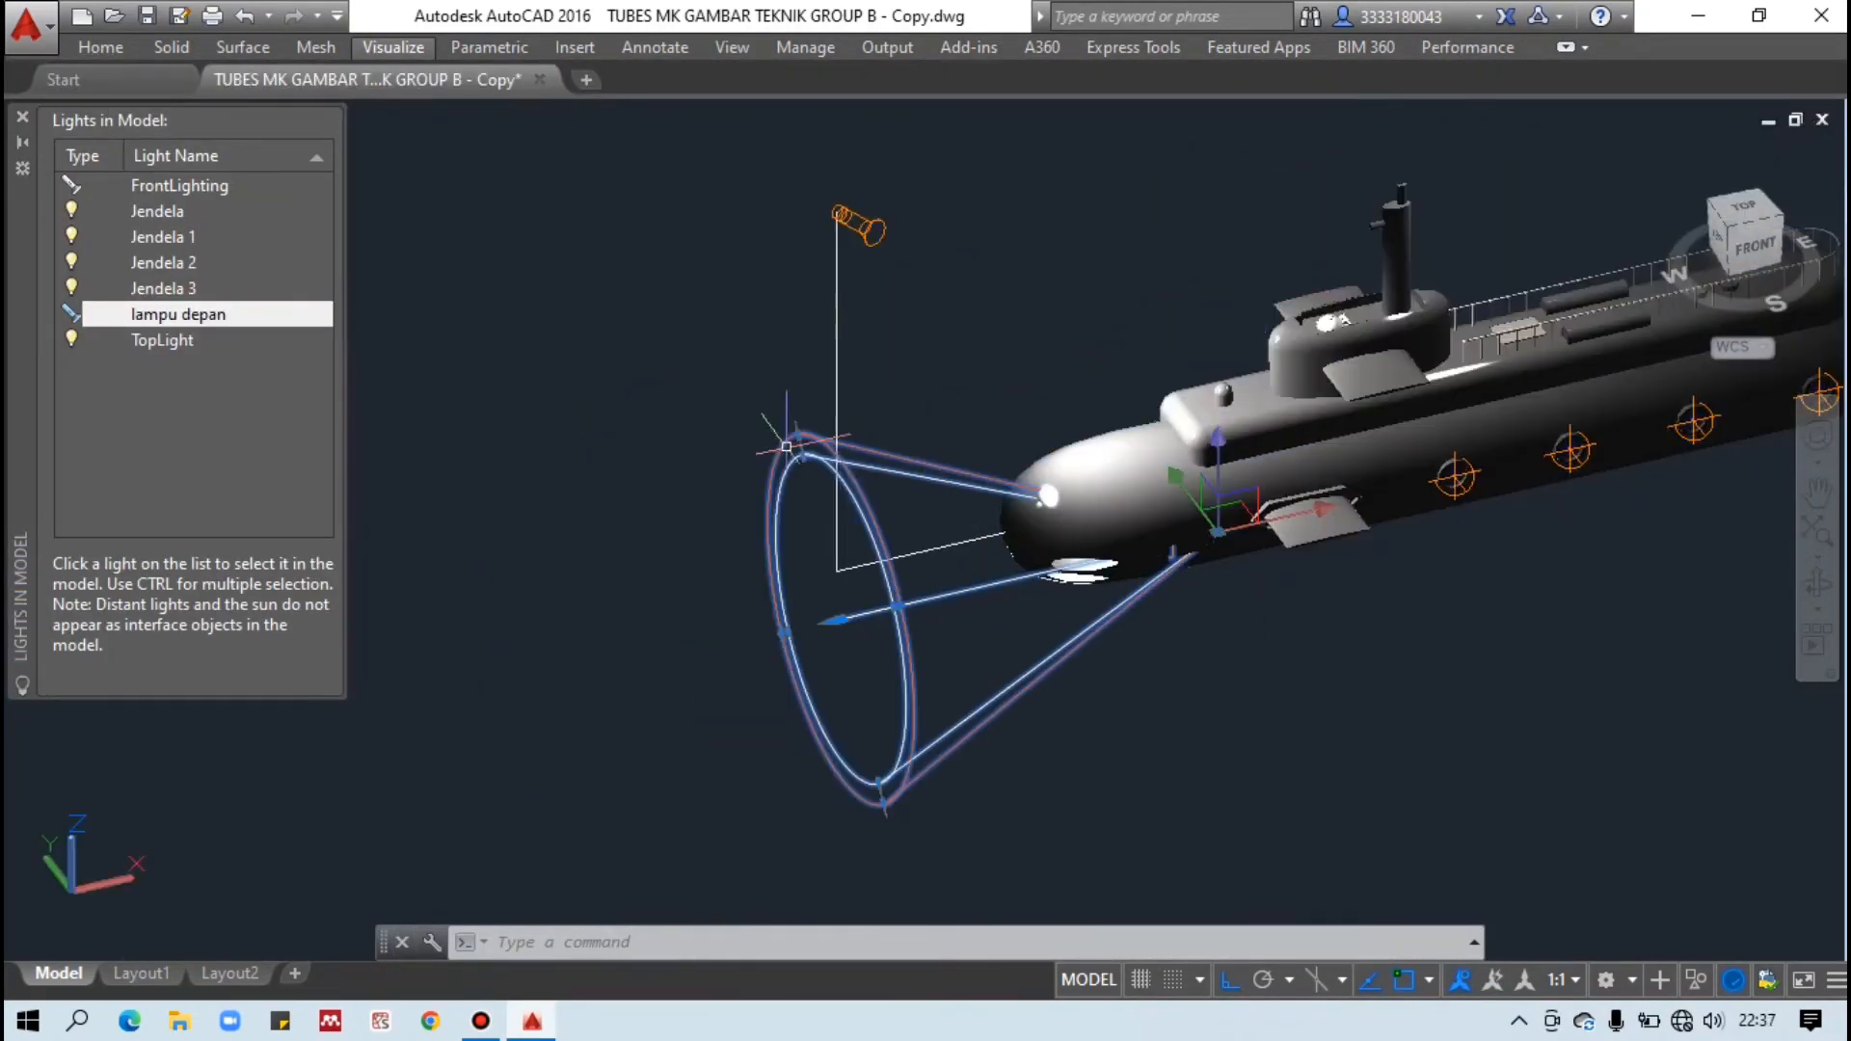
# Shrink lampu depan's hotspot and falloff cones to a narrow beam coming out of the bow opening.
pyautogui.click(791, 447)
pyautogui.scroll(3, 819, 617)
pyautogui.click(819, 617)
pyautogui.click(776, 250)
pyautogui.click(754, 615)
pyautogui.scroll(2, 1136, 616)
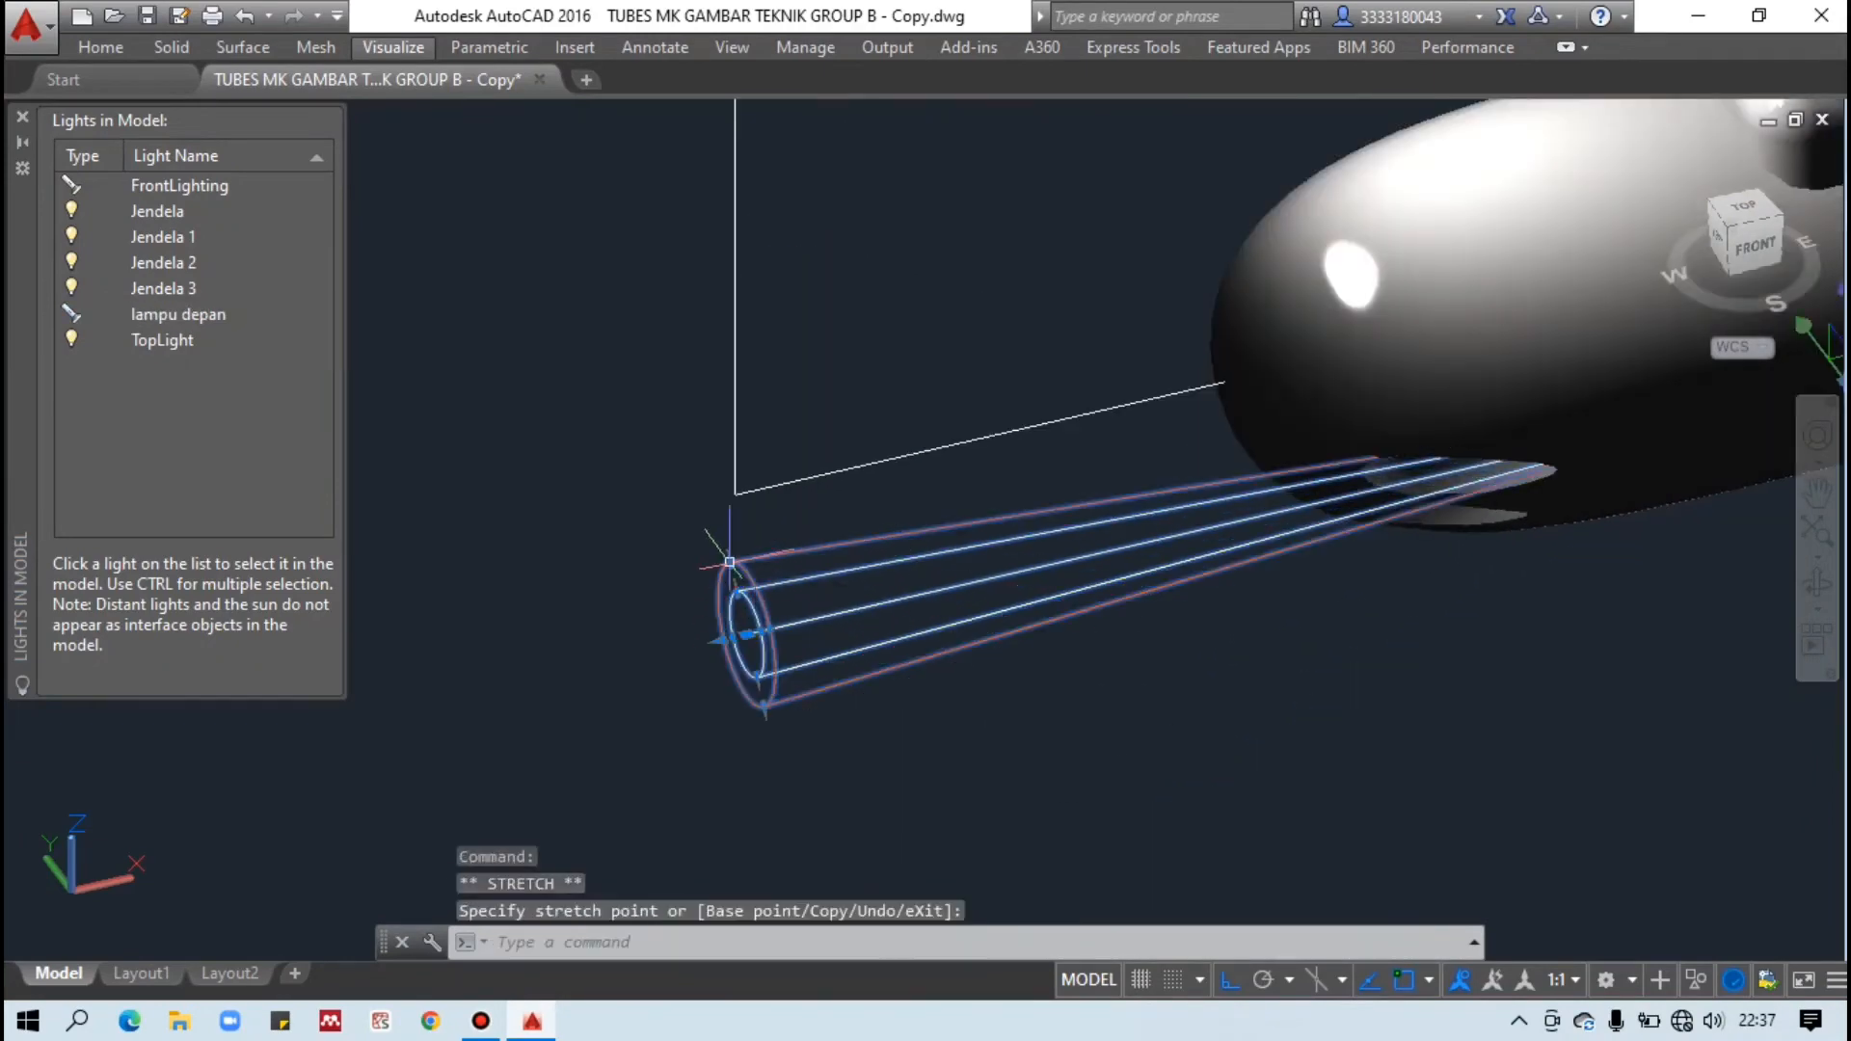
# Collapse lampu depan's hotspot onto the beam axis, adjust its falloff circle slightly and deselect the light.
pyautogui.click(737, 589)
pyautogui.click(745, 632)
pyautogui.click(730, 563)
pyautogui.click(721, 544)
pyautogui.press('Escape')
pyautogui.scroll(-2, 1029, 564)
pyautogui.moveTo(1029, 564); pyautogui.dragTo(810, 608, button='middle')
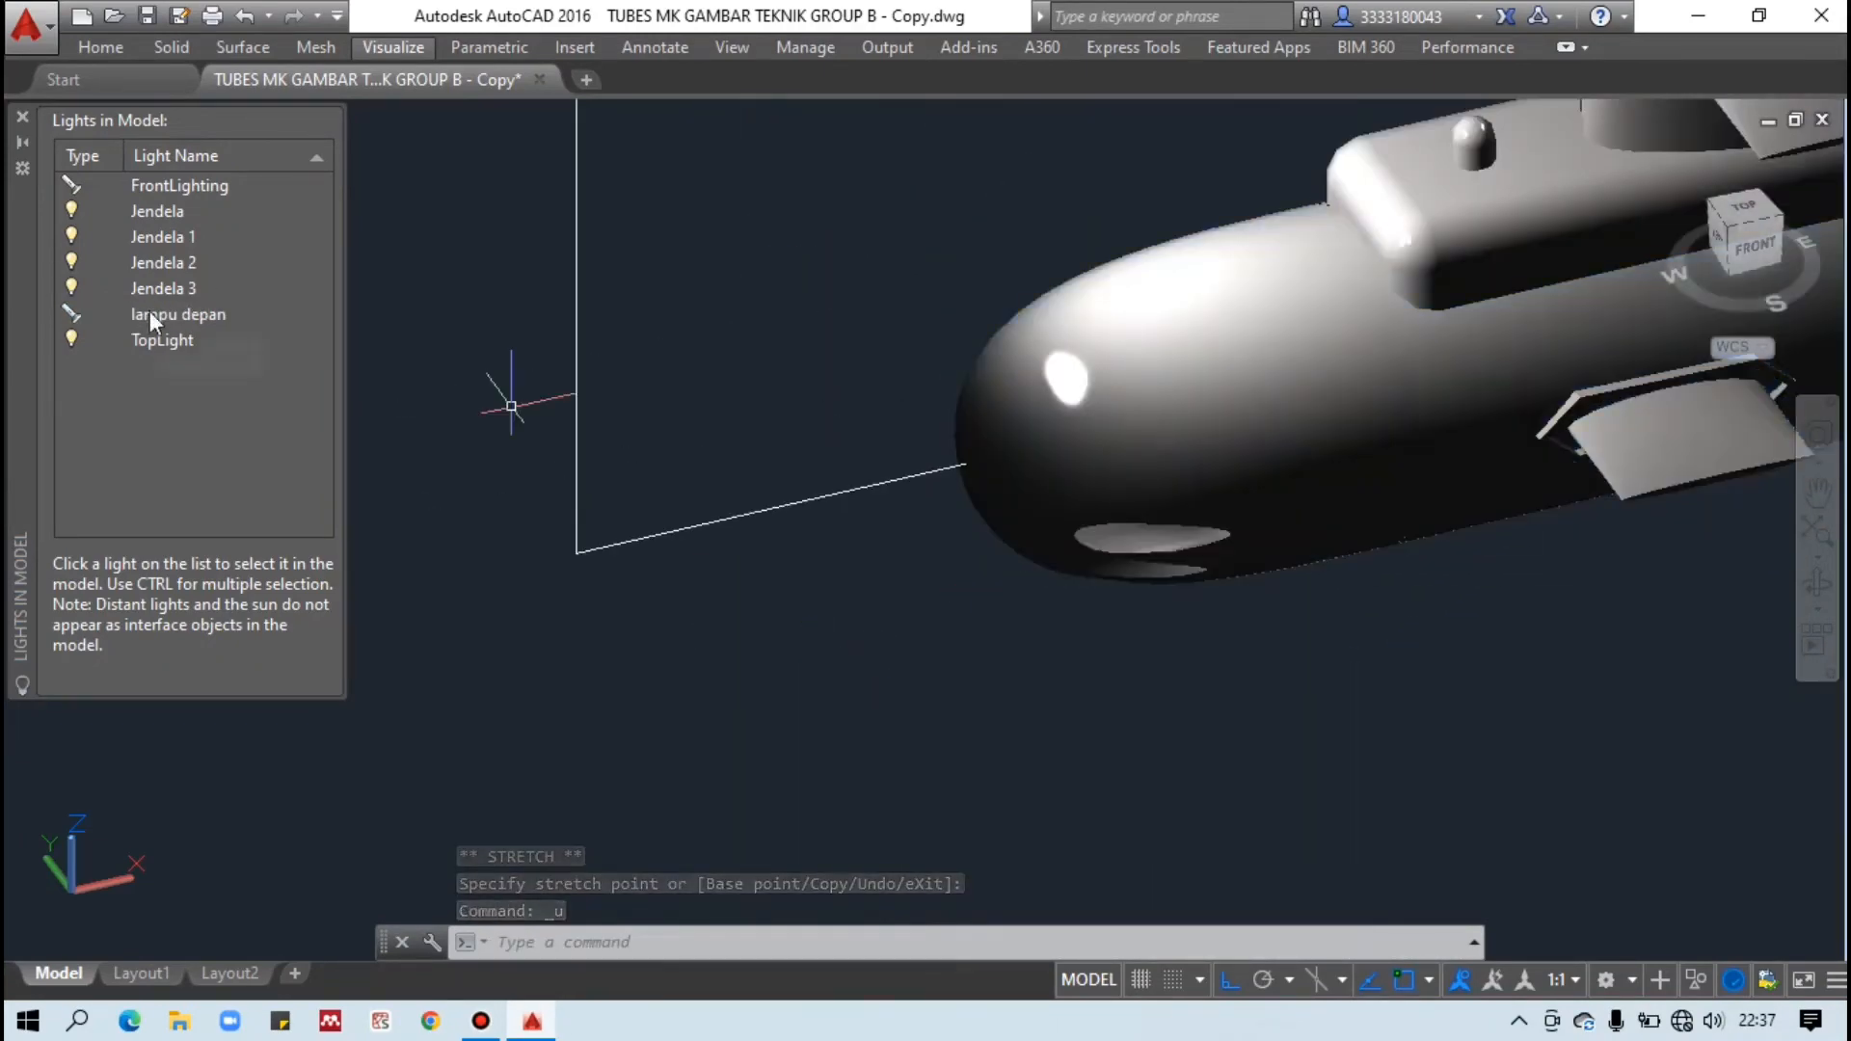
# Set the lampu depan spotlight's falloff angle to 15 and hotspot angle to 10, and close its properties.
pyautogui.click(150, 313)
pyautogui.scroll(3, 598, 665)
pyautogui.doubleClick(181, 314)
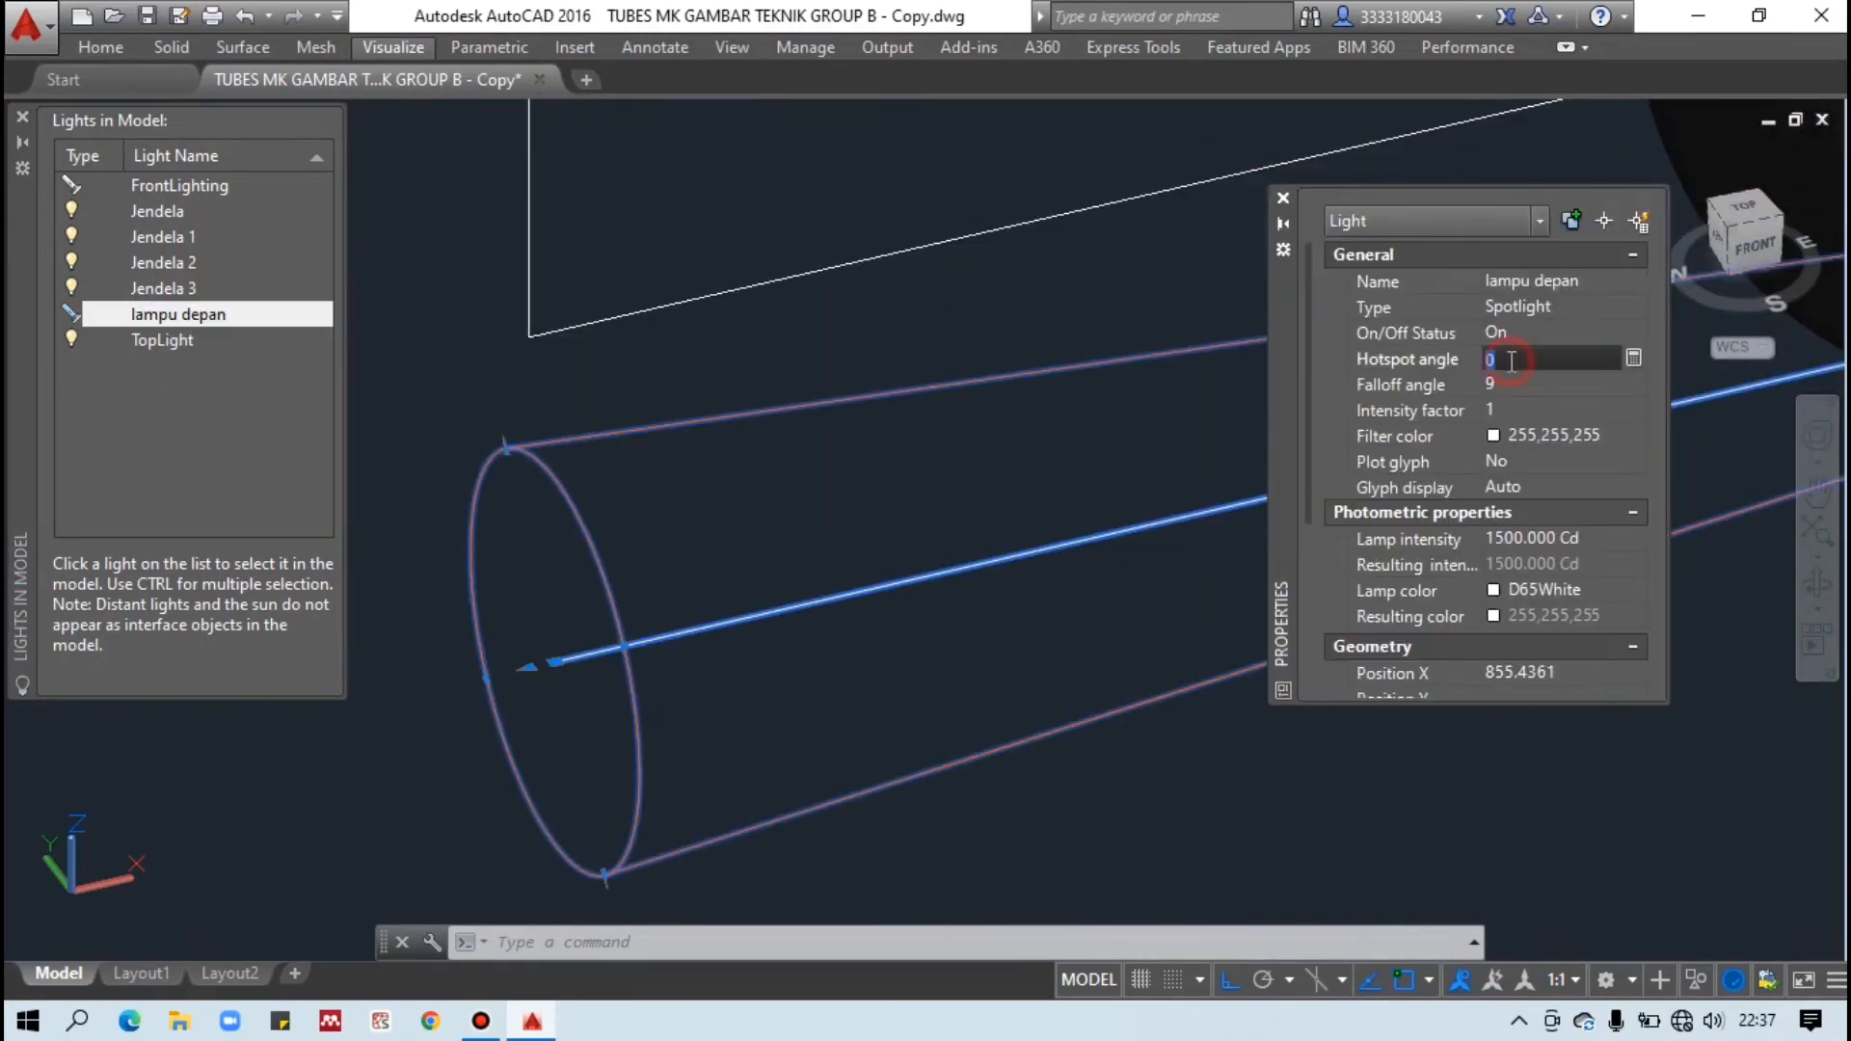
pyautogui.click(1399, 385)
pyautogui.write('15')
pyautogui.click(1388, 360)
pyautogui.write('10')
pyautogui.press('Return')
pyautogui.click(1283, 197)
pyautogui.scroll(-4, 1591, 359)
pyautogui.scroll(2, 1590, 360)
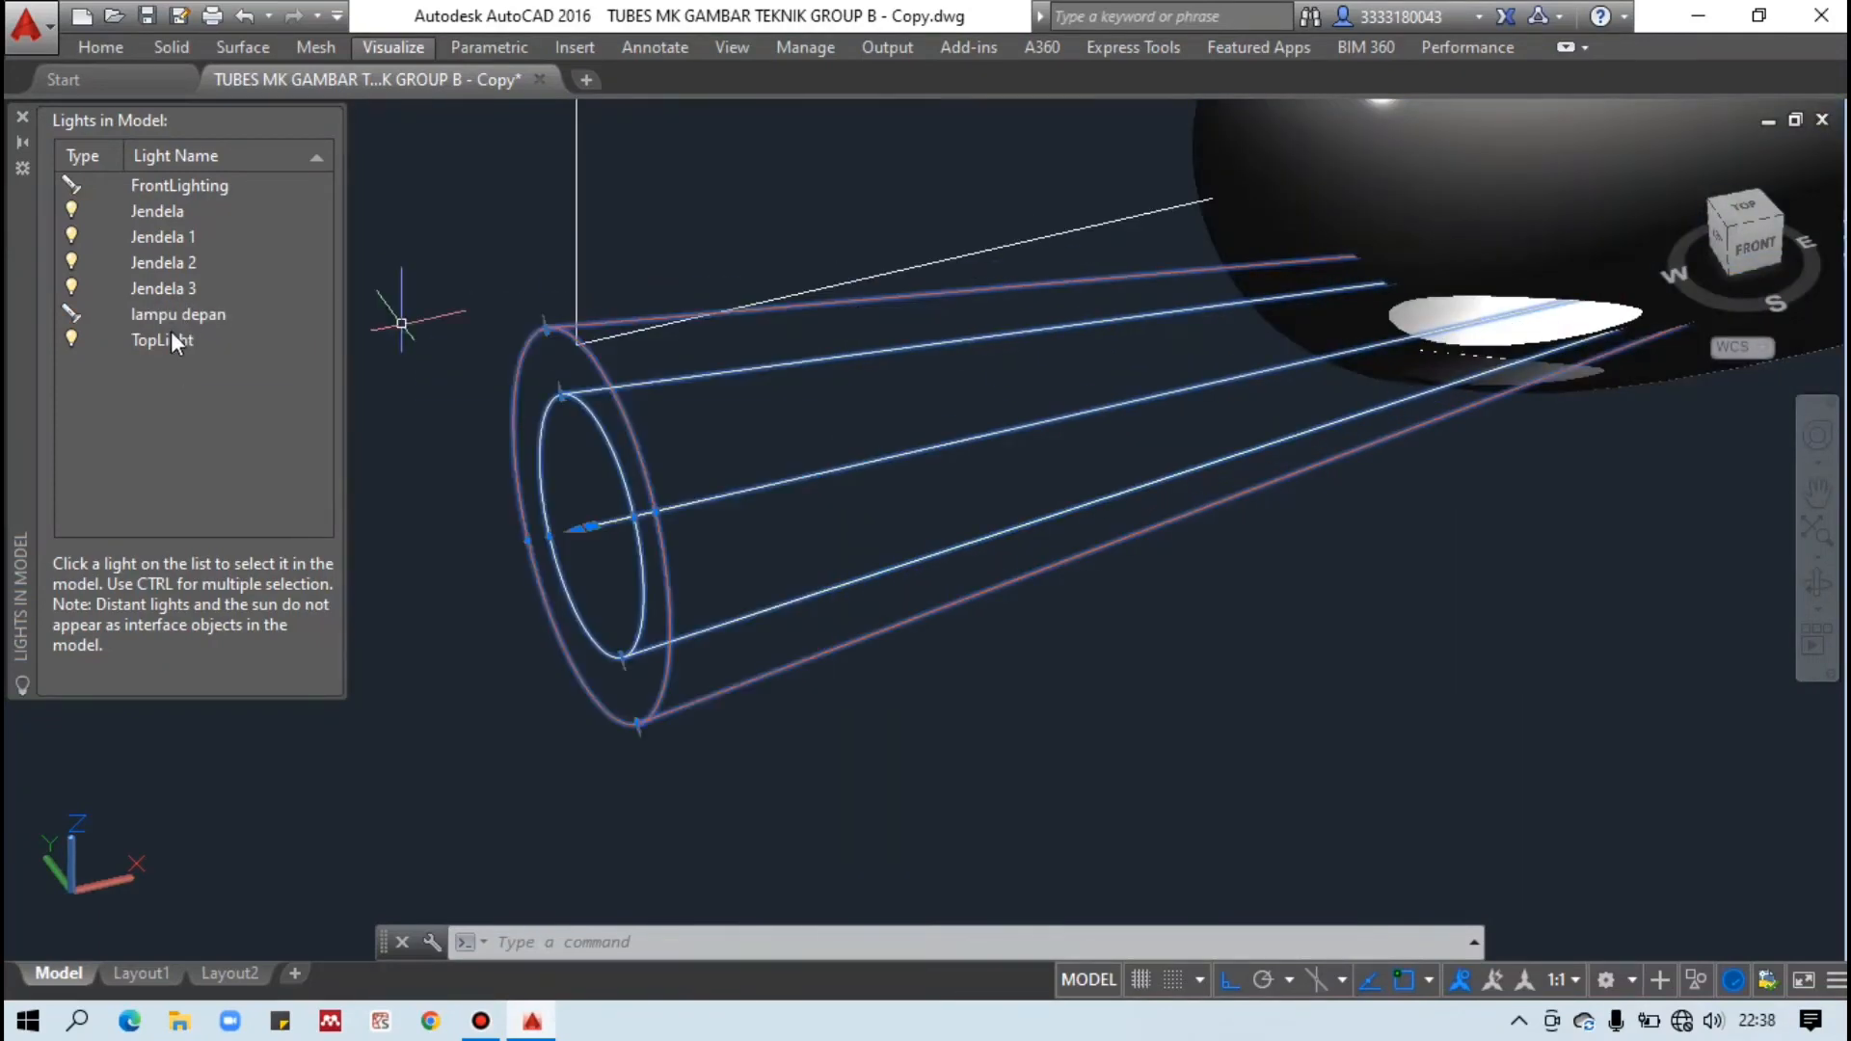
# Change lampu depan's filter color to yellow, close its properties and deselect it.
pyautogui.doubleClick(173, 316)
pyautogui.click(1543, 436)
pyautogui.click(1635, 436)
pyautogui.click(1589, 488)
pyautogui.click(1283, 198)
pyautogui.scroll(-4, 1118, 566)
pyautogui.scroll(3, 1289, 483)
pyautogui.press('Escape')
# Set lampu depan's filter color to the lighter custom yellow 255,255,82 and close its properties.
pyautogui.doubleClick(187, 318)
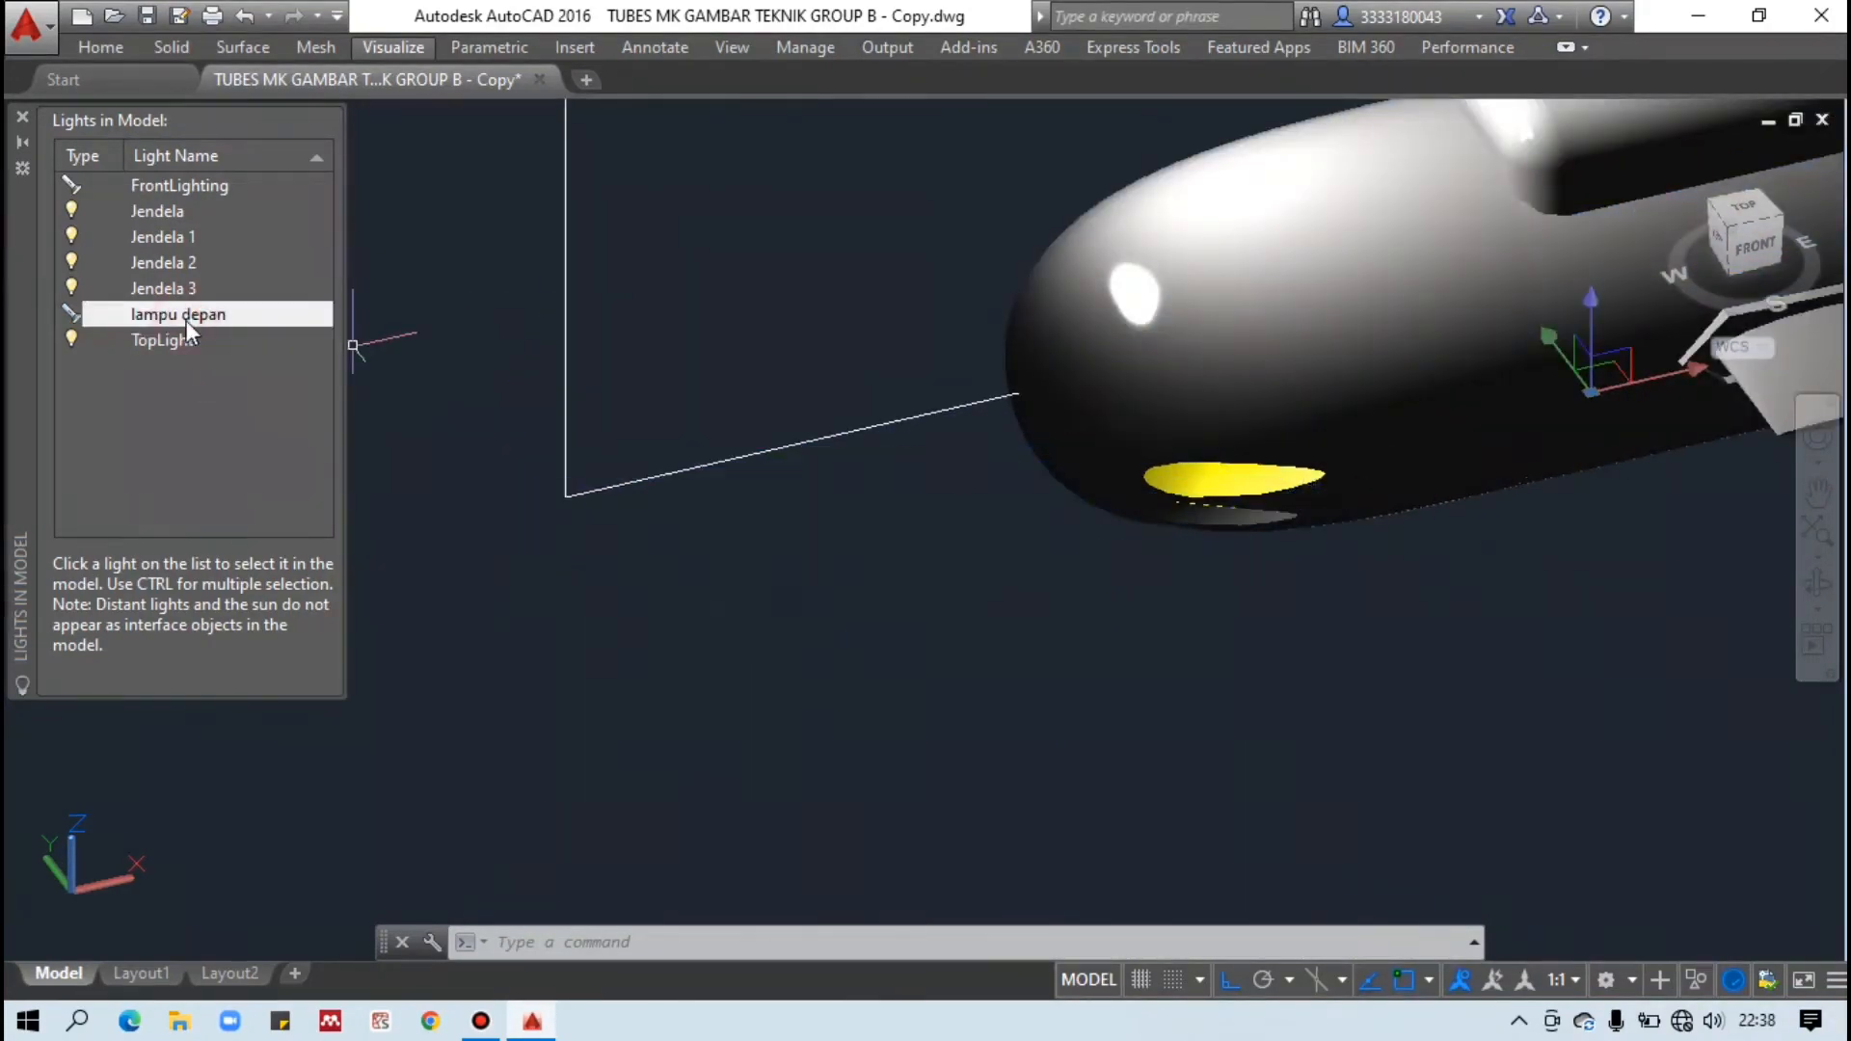
pyautogui.click(1542, 436)
pyautogui.click(1635, 436)
pyautogui.click(1562, 686)
pyautogui.click(888, 309)
pyautogui.moveTo(997, 511); pyautogui.dragTo(999, 469)
pyautogui.click(893, 726)
pyautogui.click(1284, 197)
# Try to reshape lampu depan's hotspot cone directly in the model, and undo the change.
pyautogui.scroll(-1, 1061, 690)
pyautogui.click(679, 526)
pyautogui.click(669, 560)
pyautogui.scroll(3, 669, 559)
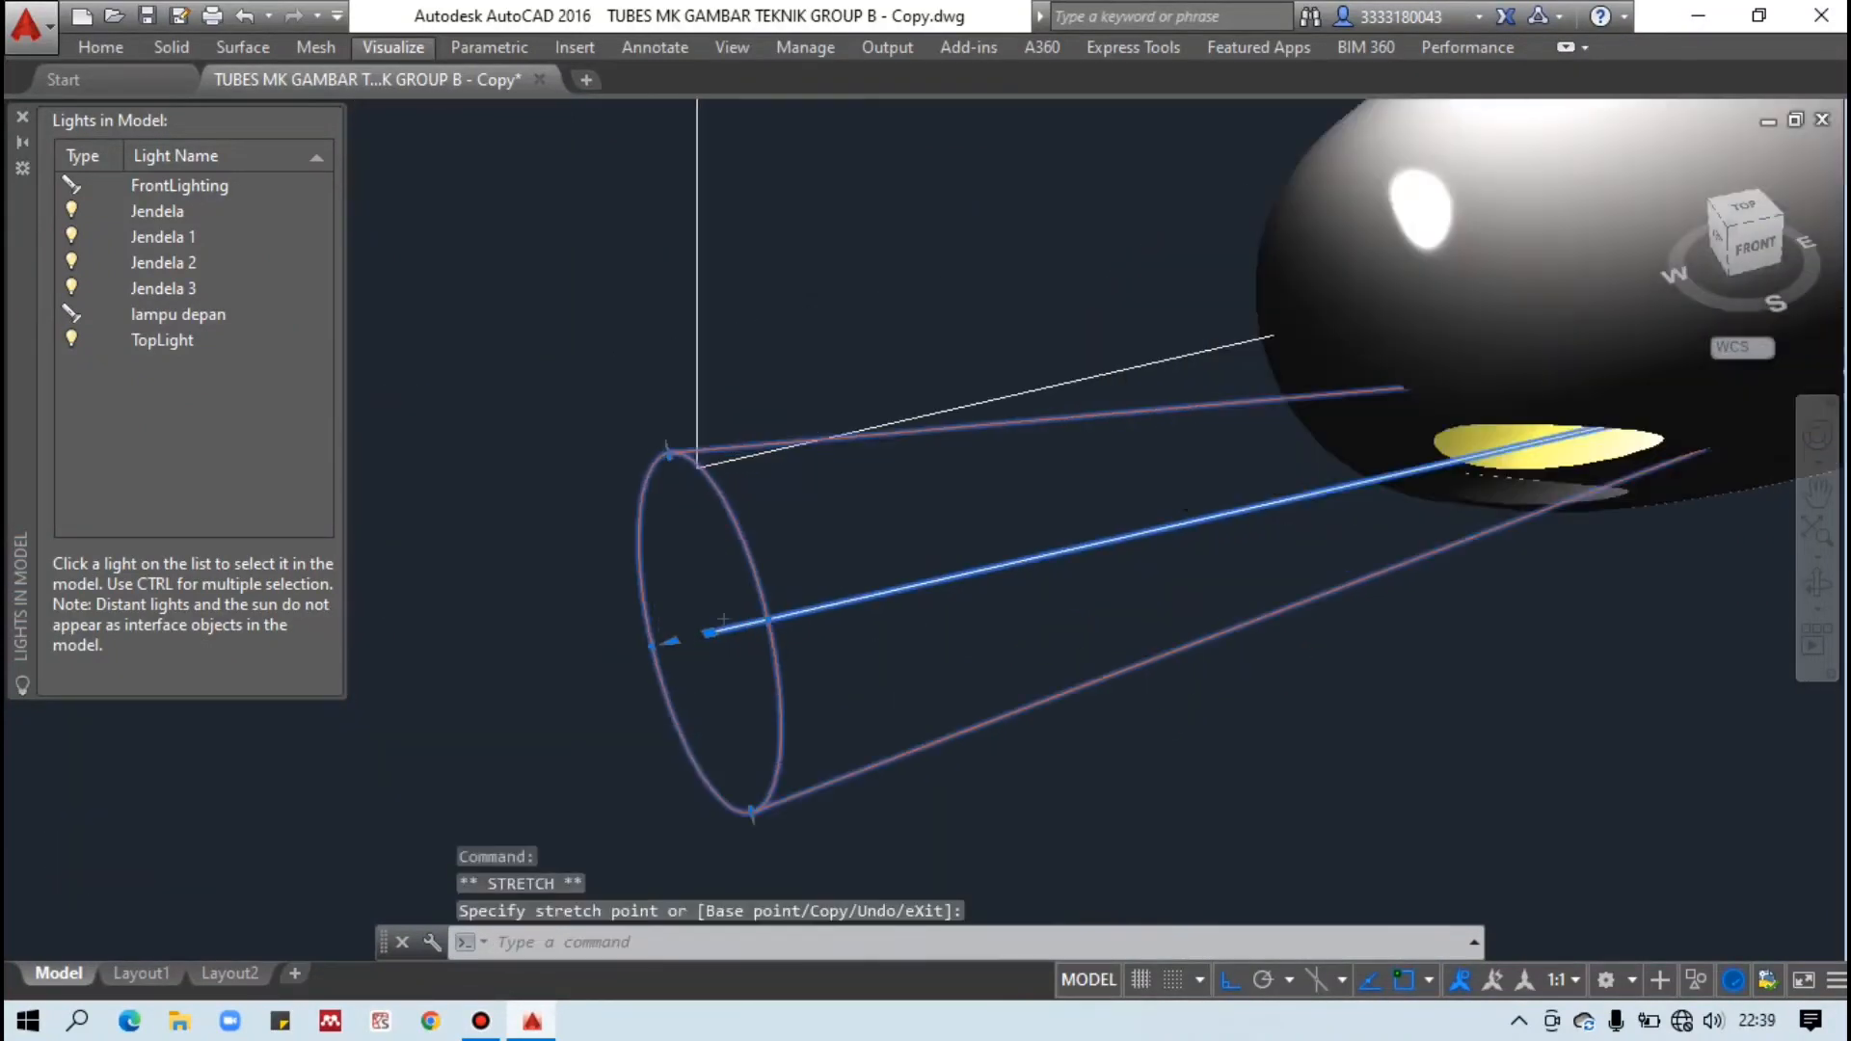
pyautogui.hotkey('ctrl', 'z')
# Set lampu depan's hotspot angle to 8 and falloff angle to 12, and close its properties and the light list.
pyautogui.doubleClick(187, 316)
pyautogui.click(1532, 358)
pyautogui.write('8')
pyautogui.click(1532, 385)
pyautogui.write('11')
pyautogui.click(1532, 359)
pyautogui.write('8')
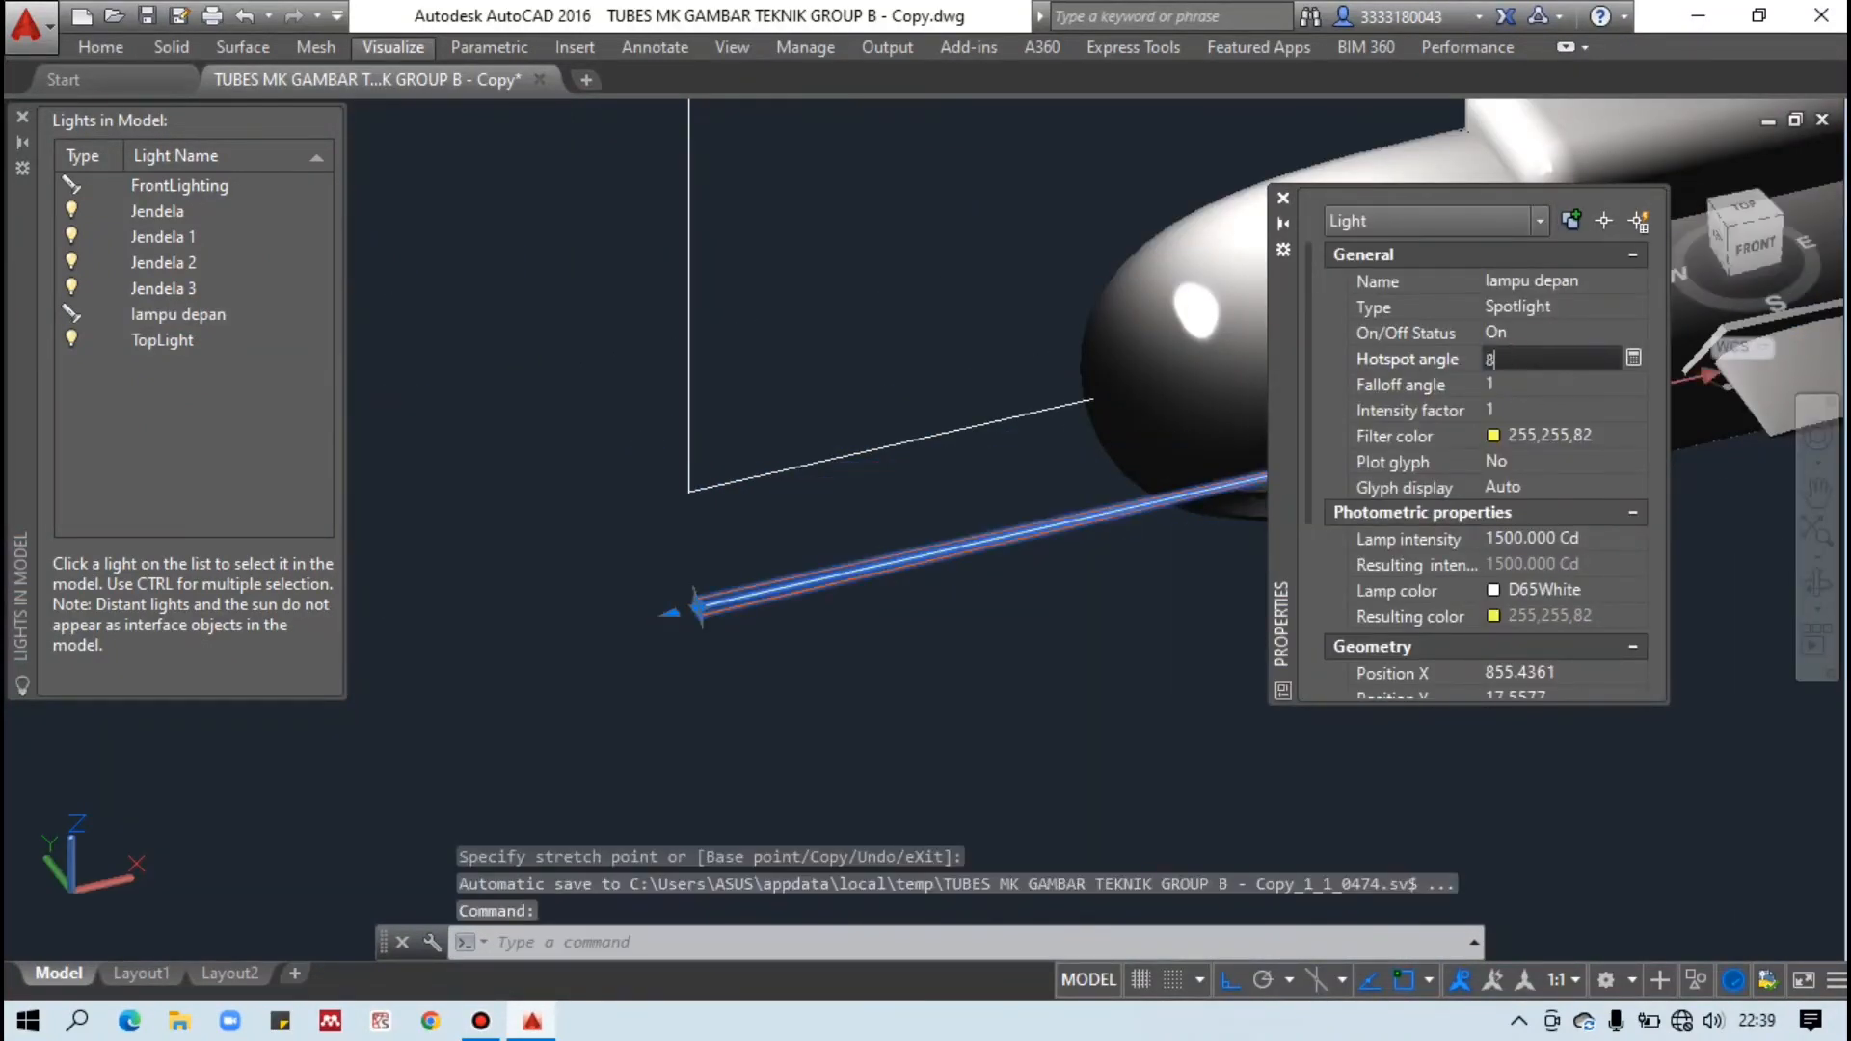
pyautogui.click(1518, 384)
pyautogui.write('12')
pyautogui.click(1283, 198)
pyautogui.click(22, 117)
# Show the model in 2D Wireframe and copy the yellow headlight spotlight to the end centres of the two adjacent lower bow tubes.
pyautogui.click(168, 118)
pyautogui.click(207, 170)
pyautogui.scroll(3, 1629, 405)
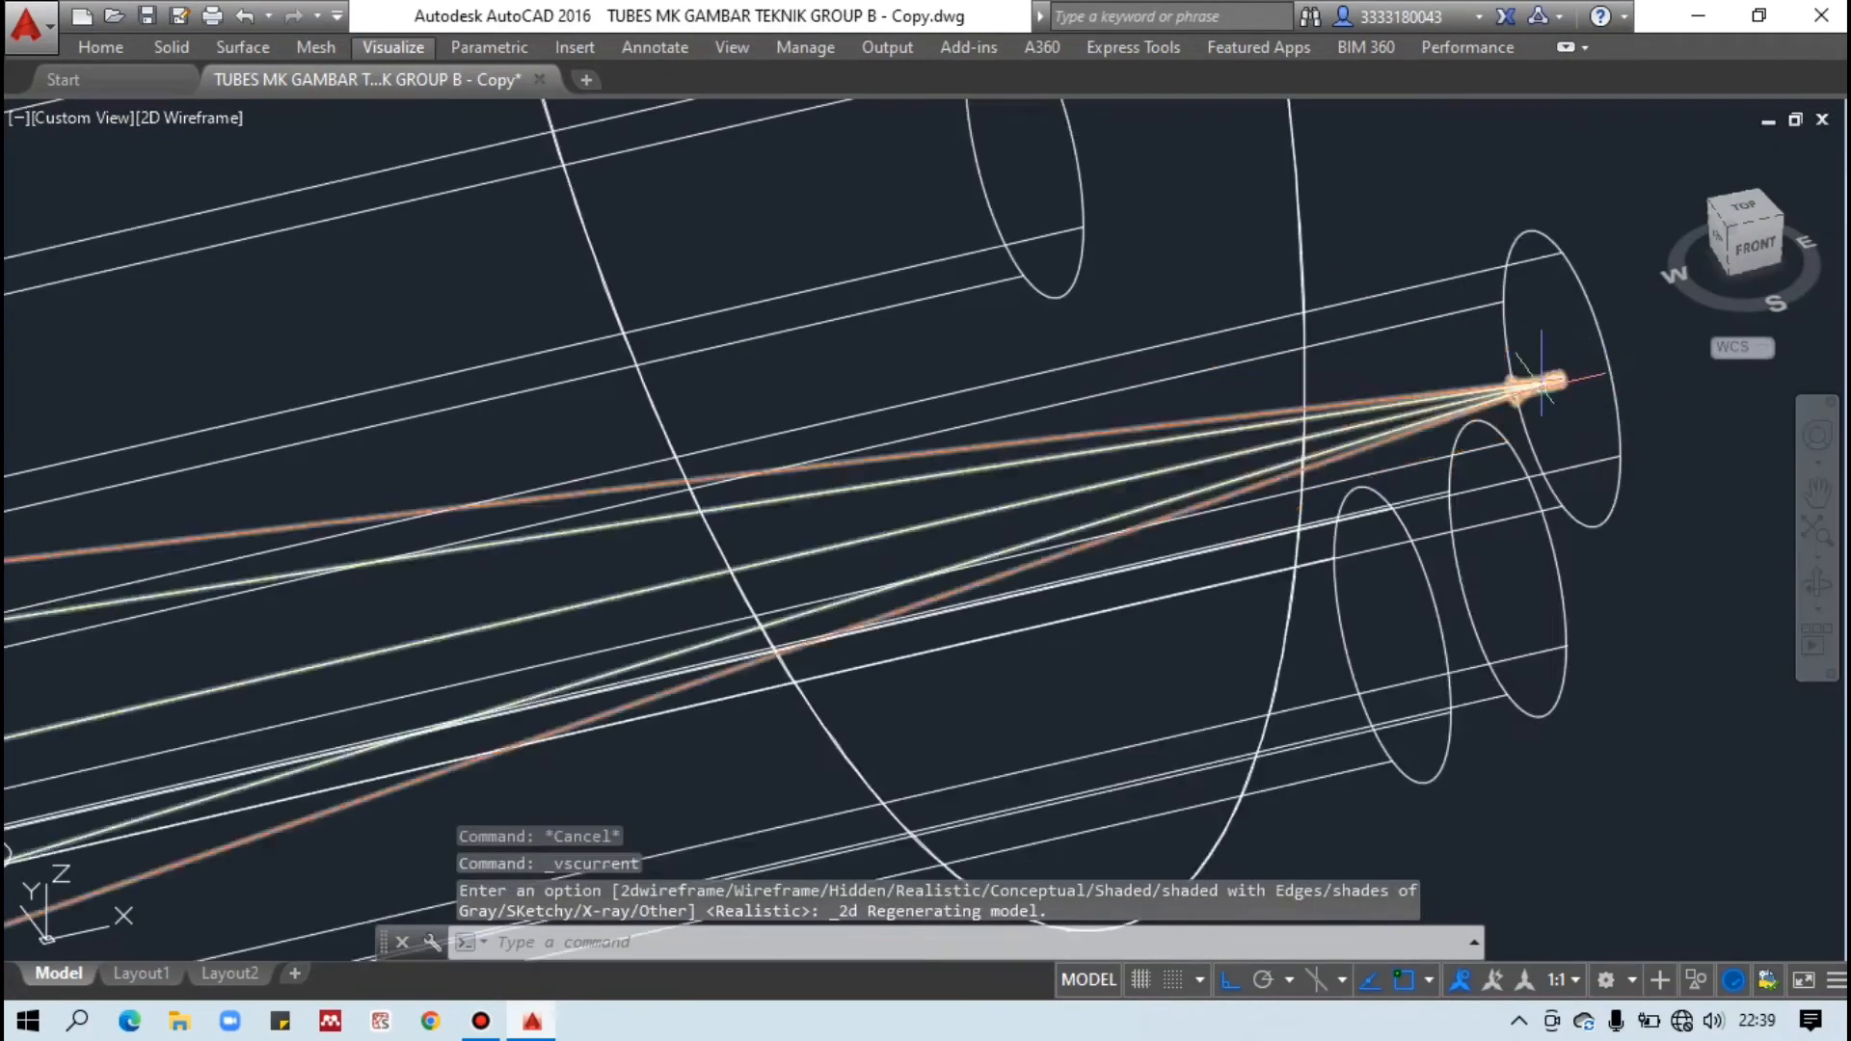
pyautogui.click(1523, 386)
pyautogui.write('cp')
pyautogui.press('Return')
pyautogui.click(1563, 376)
pyautogui.click(1508, 568)
pyautogui.click(1394, 638)
pyautogui.scroll(-4, 1392, 644)
pyautogui.scroll(1, 1446, 539)
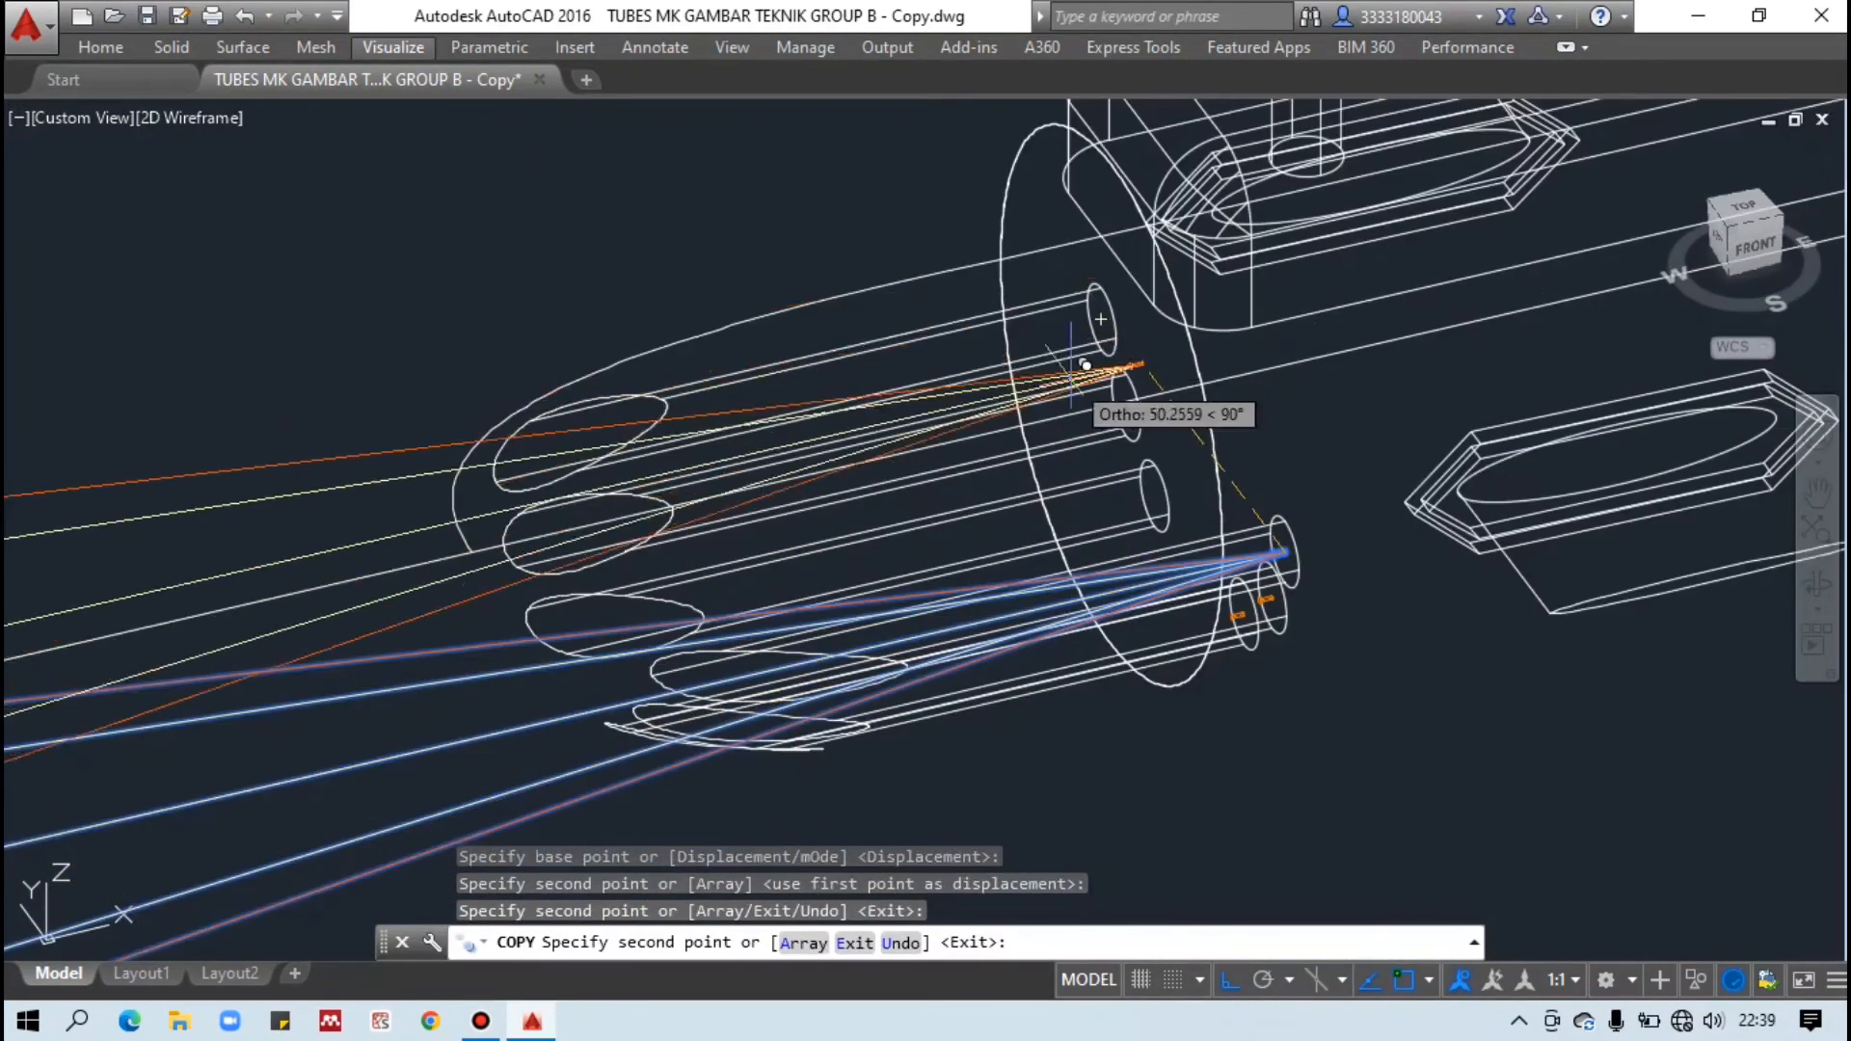
pyautogui.press('Escape')
# Switch the submarine model back to the Realistic visual style, leaving no light selected.
pyautogui.scroll(4, 1211, 646)
pyautogui.scroll(-8, 1138, 600)
pyautogui.click(189, 118)
pyautogui.click(261, 274)
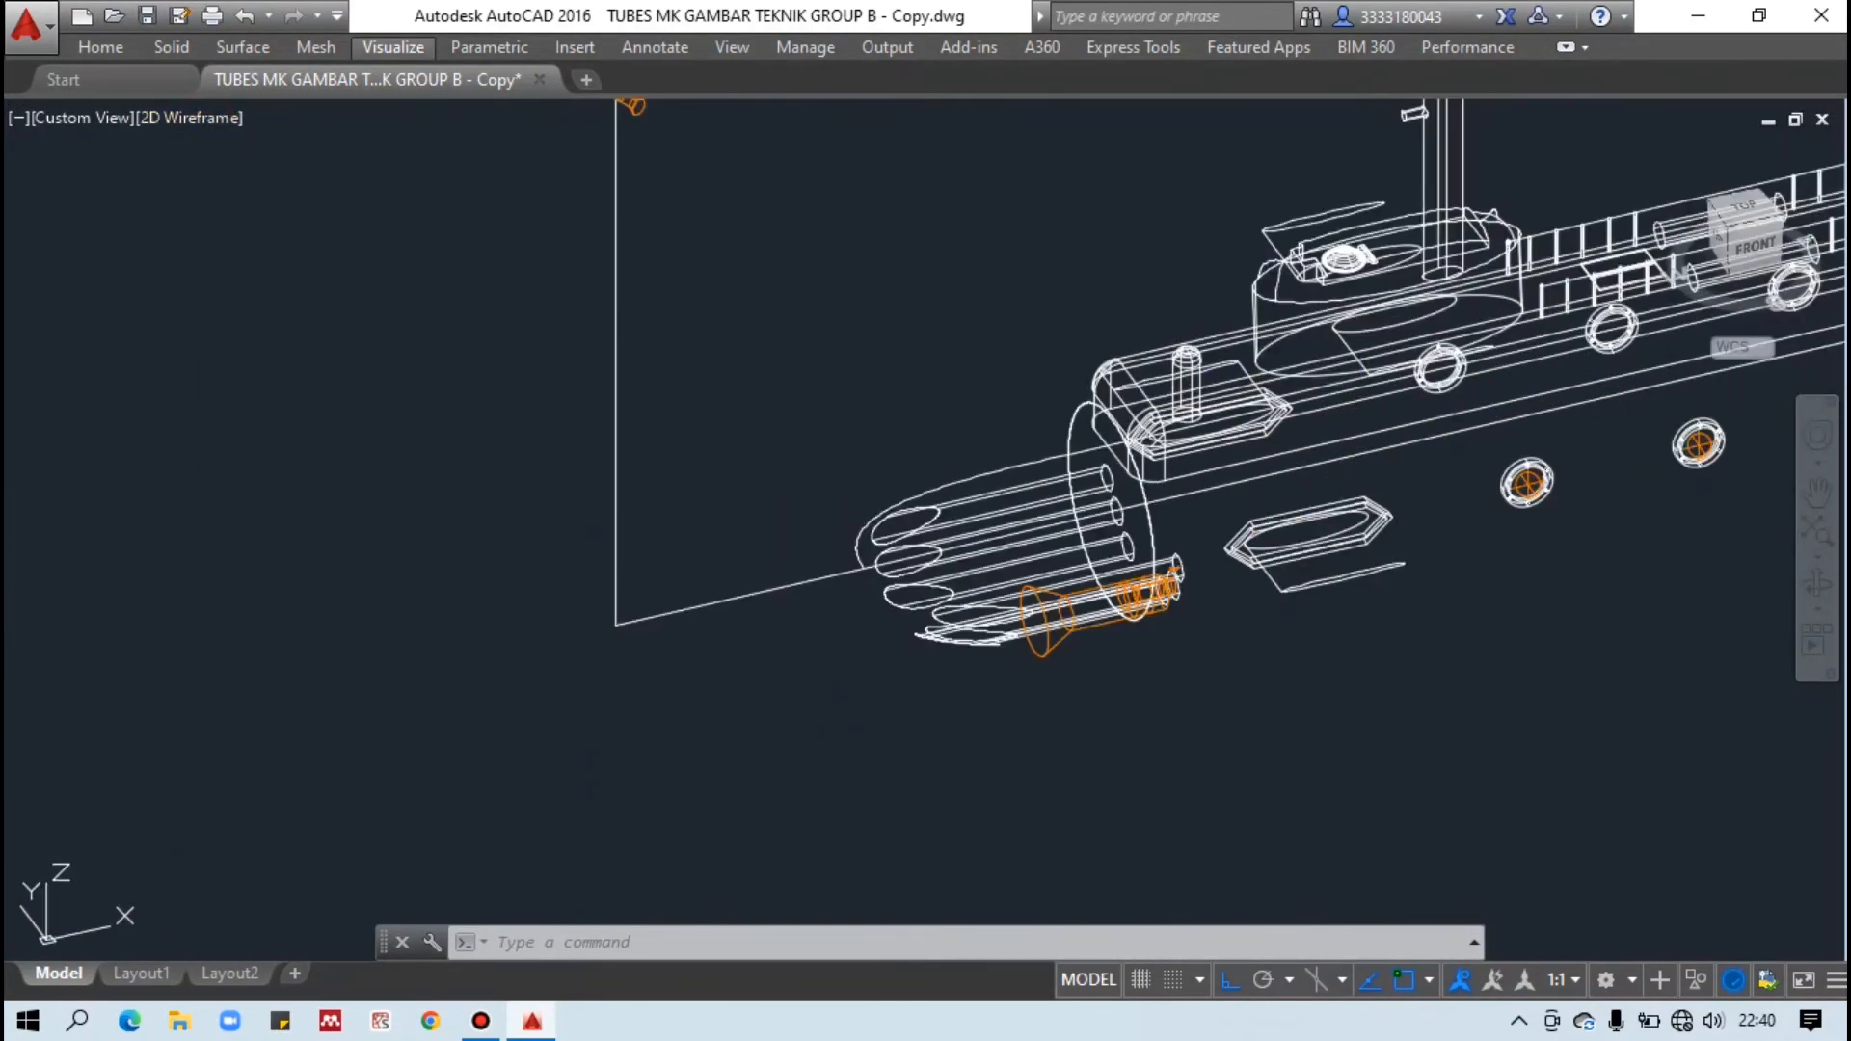
pyautogui.scroll(-5, 625, 489)
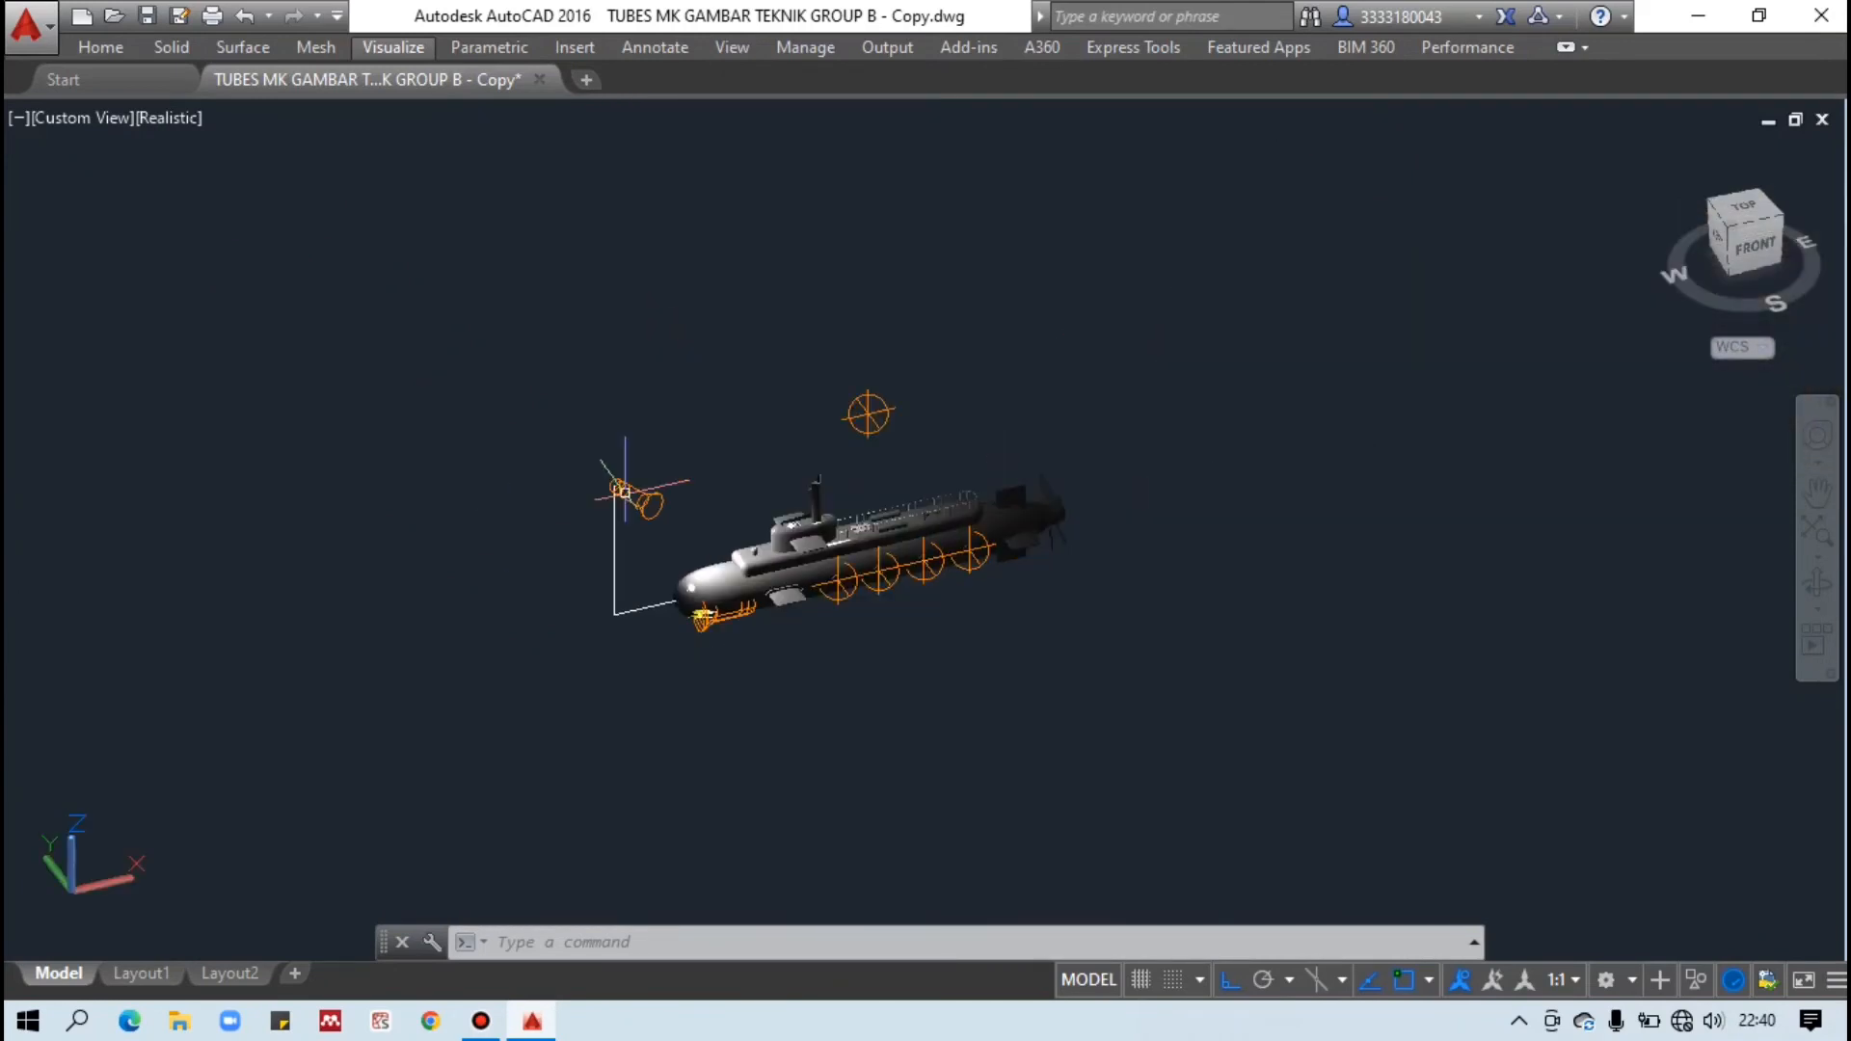
pyautogui.click(622, 491)
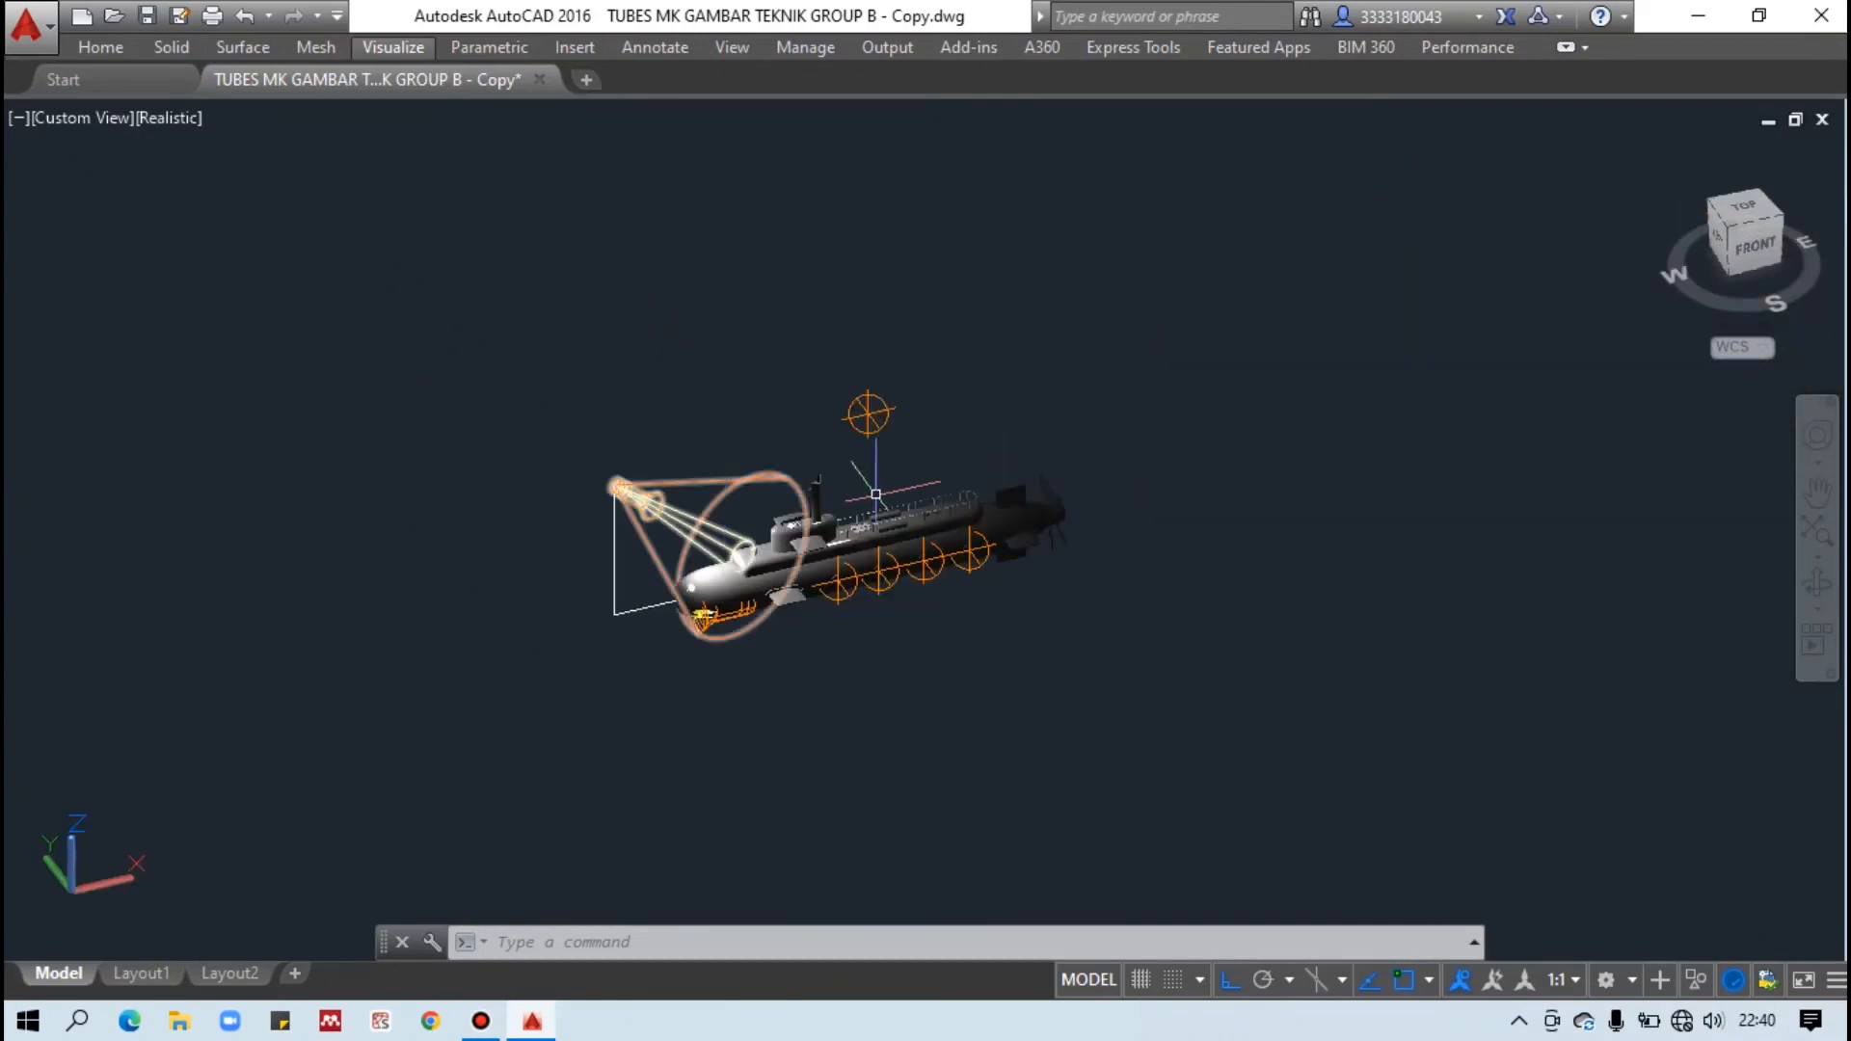
pyautogui.press('Escape')
# Move the point light above the deck about 94 units along the X axis toward the stern.
pyautogui.scroll(2, 925, 429)
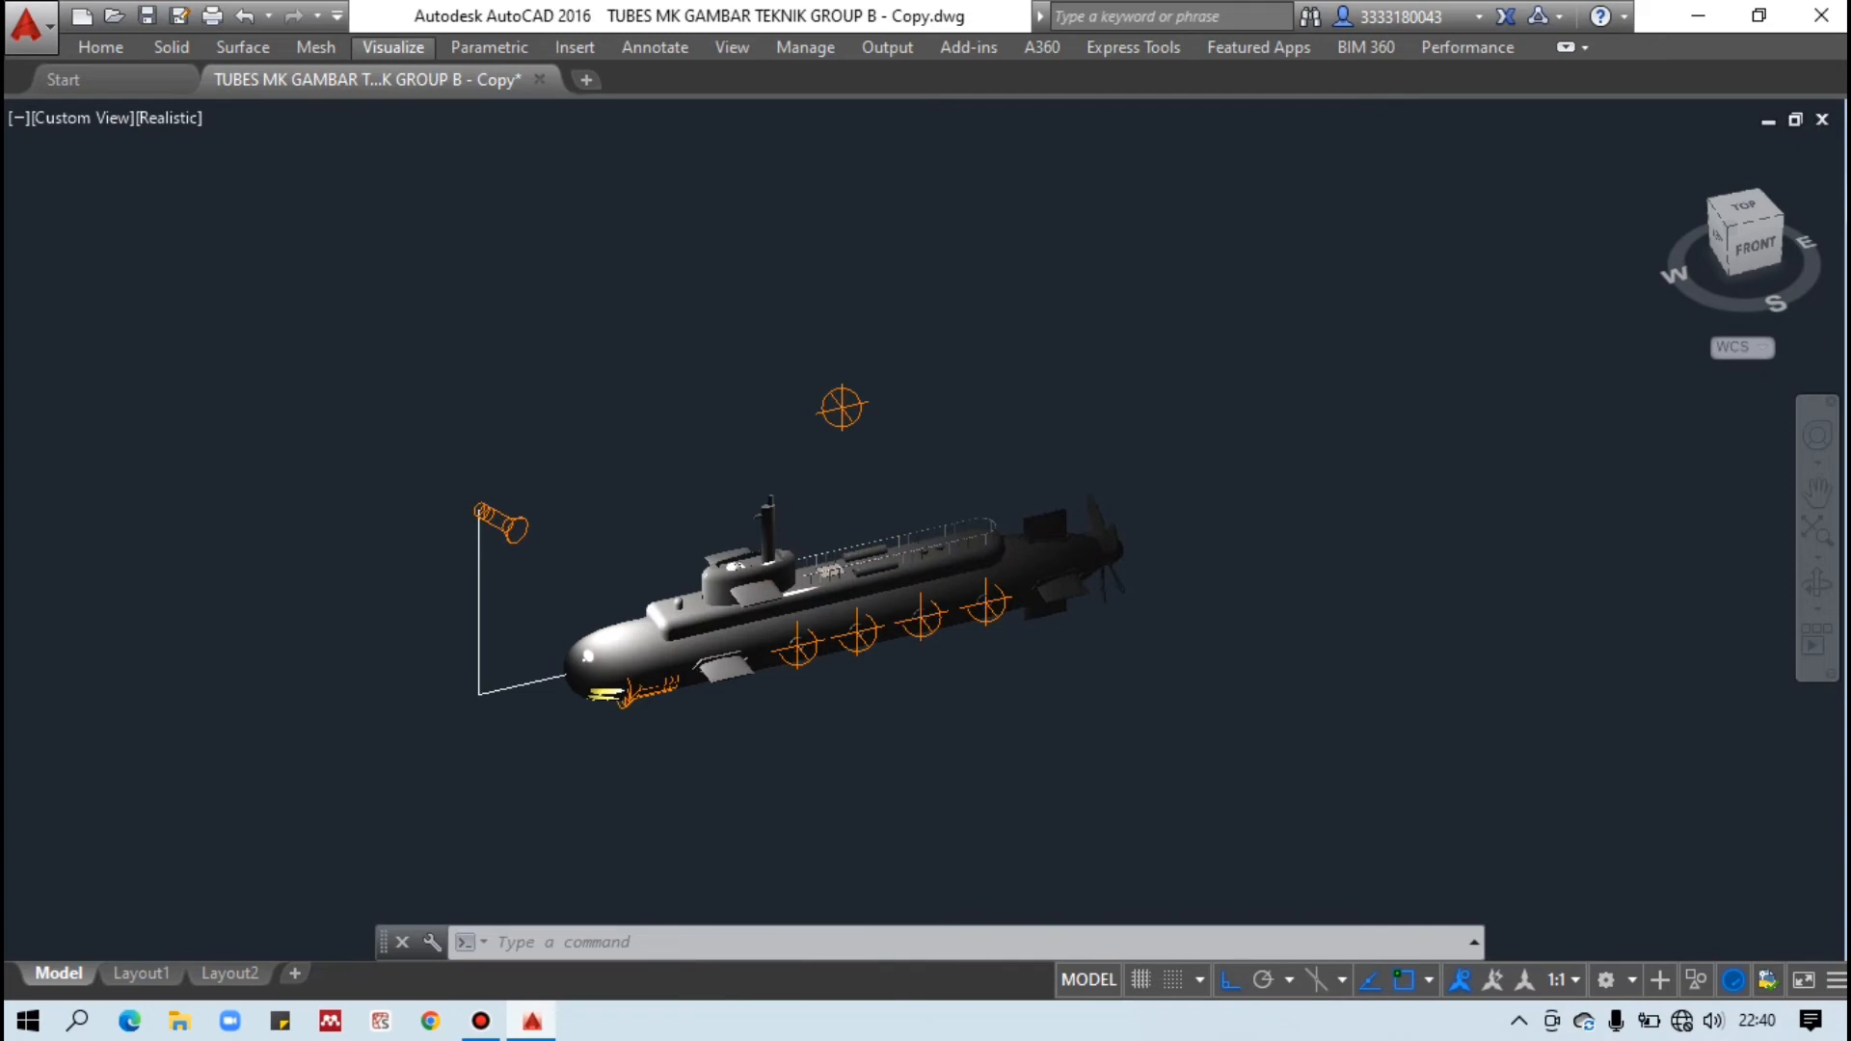
pyautogui.scroll(2, 959, 415)
pyautogui.scroll(2, 925, 426)
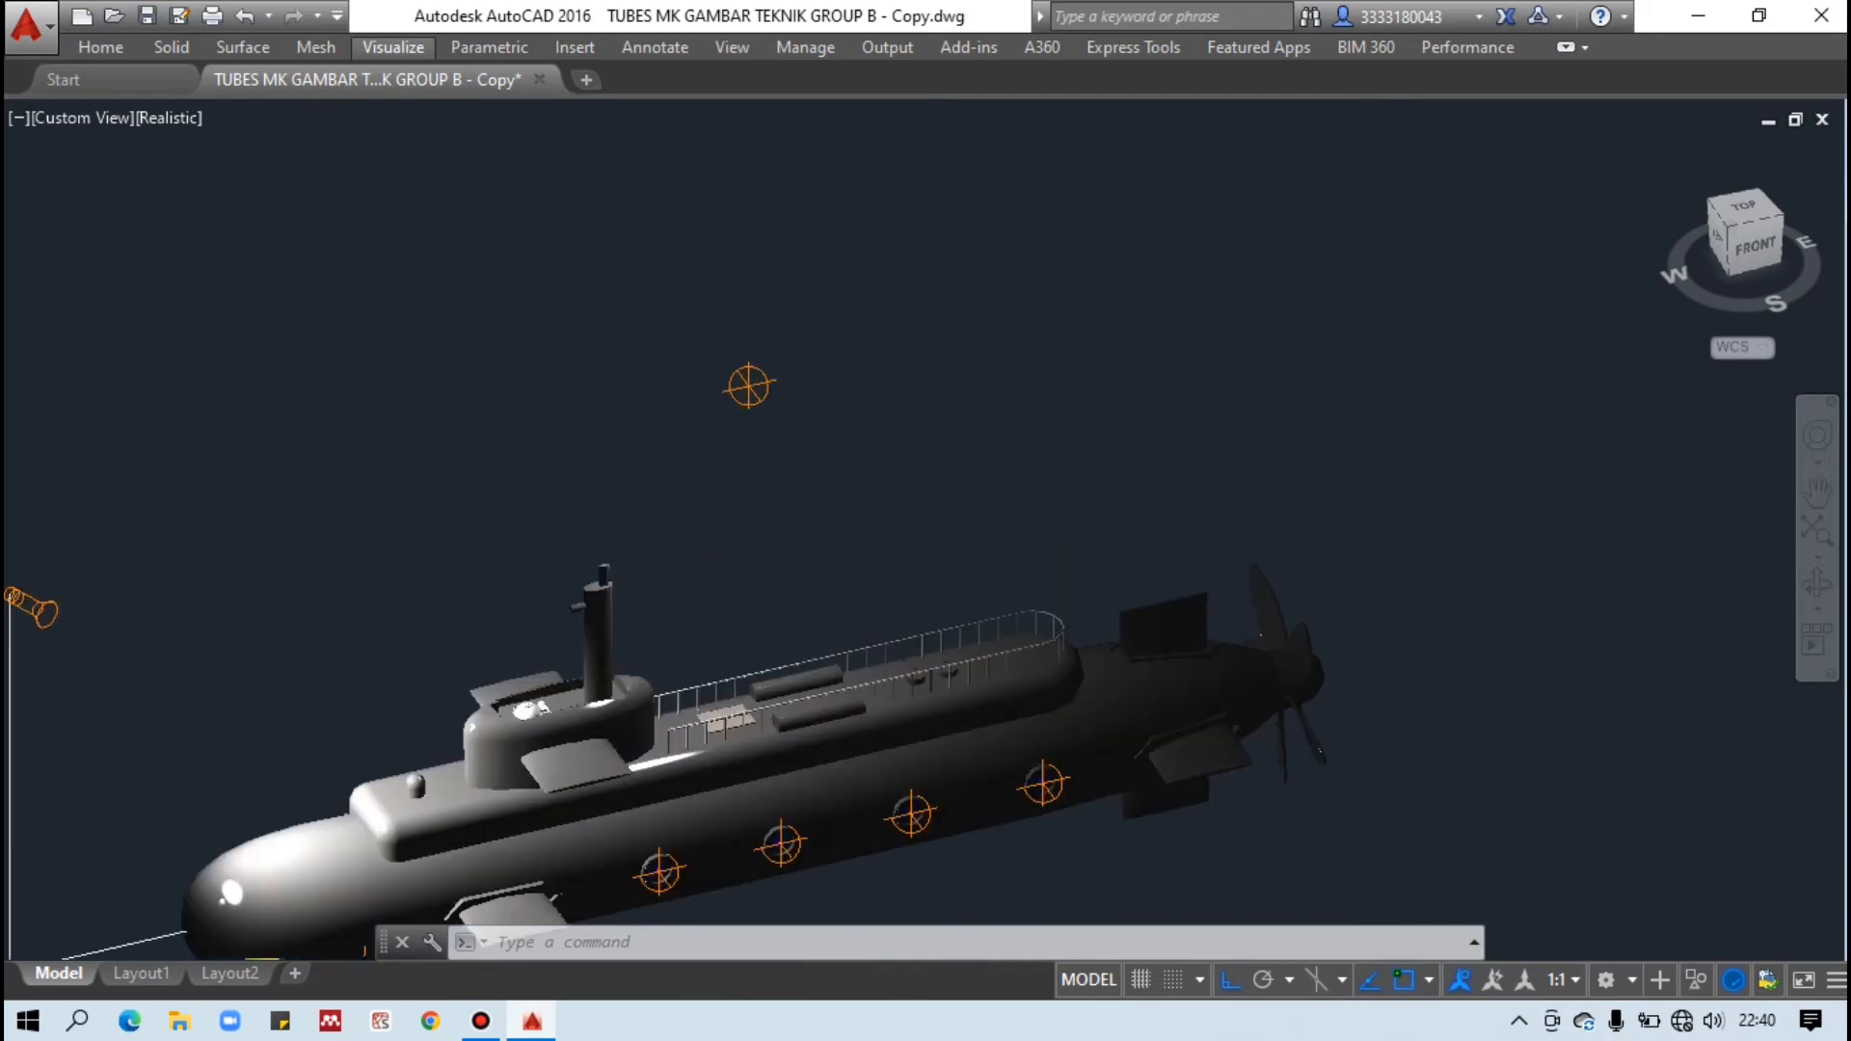
pyautogui.scroll(2, 936, 429)
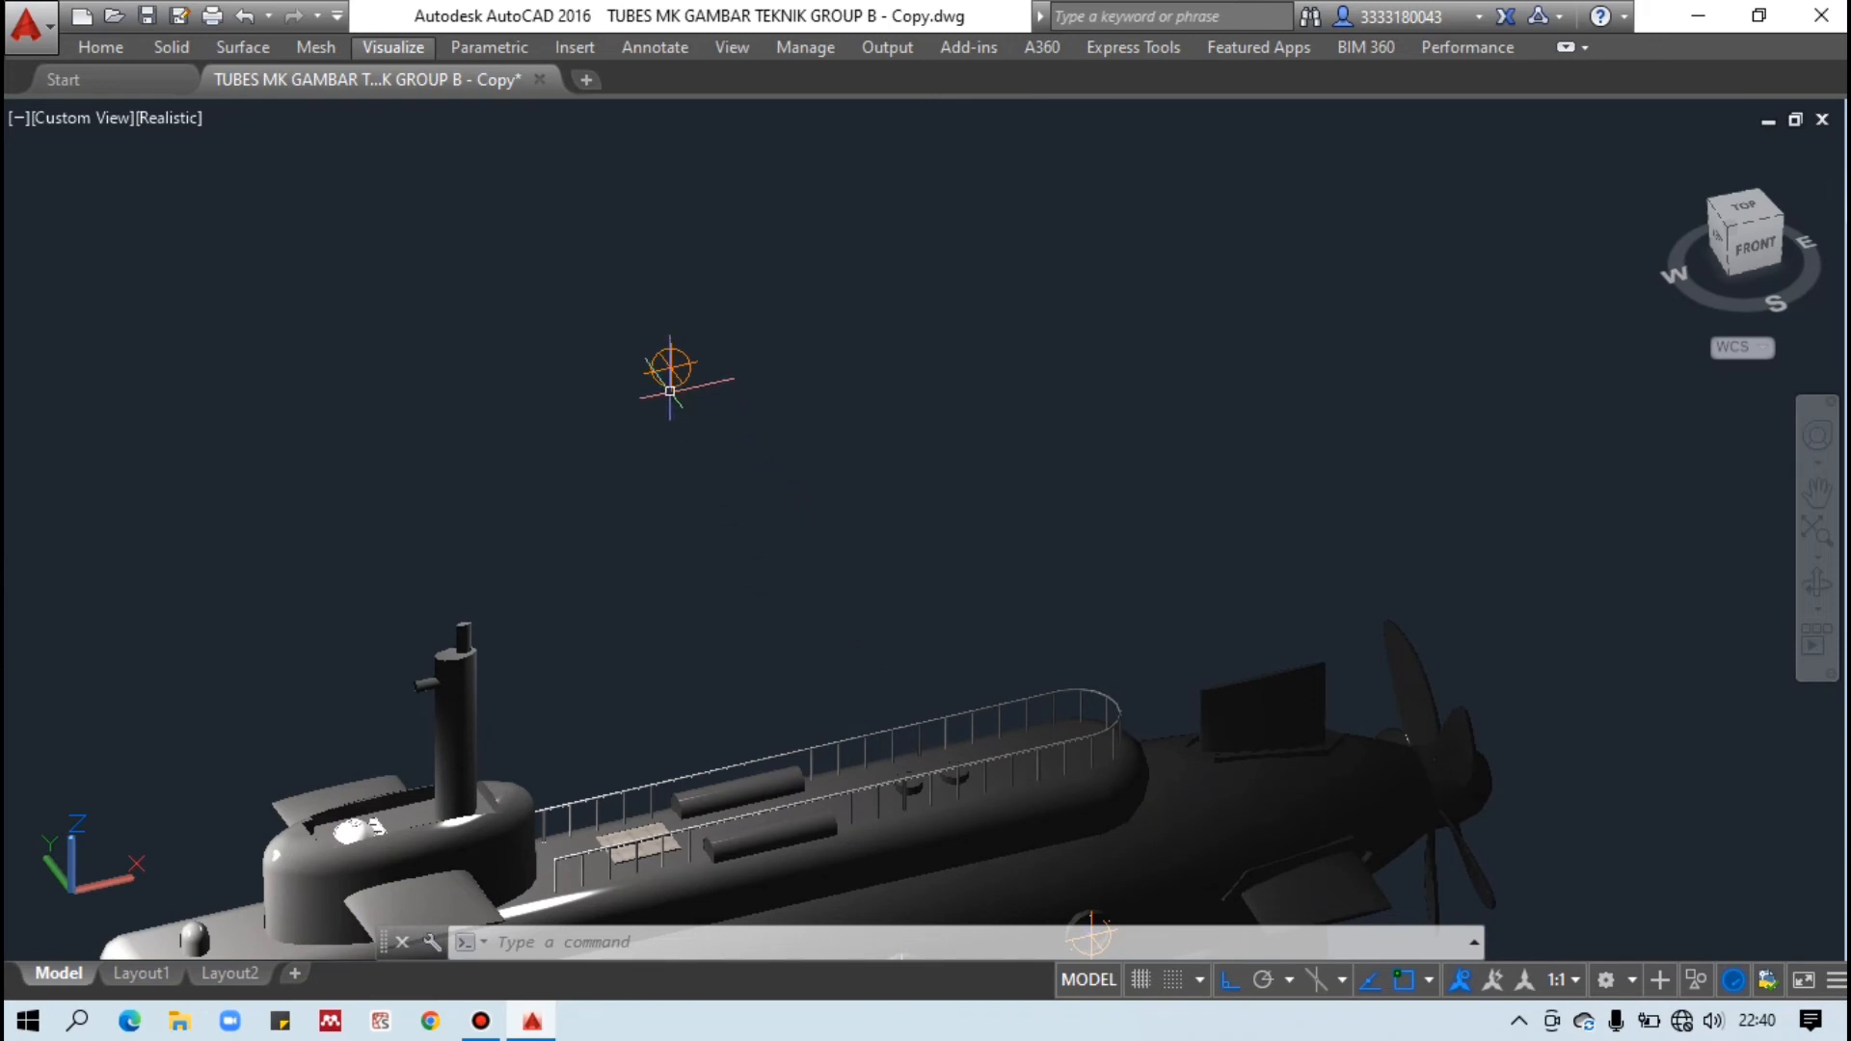
pyautogui.click(699, 372)
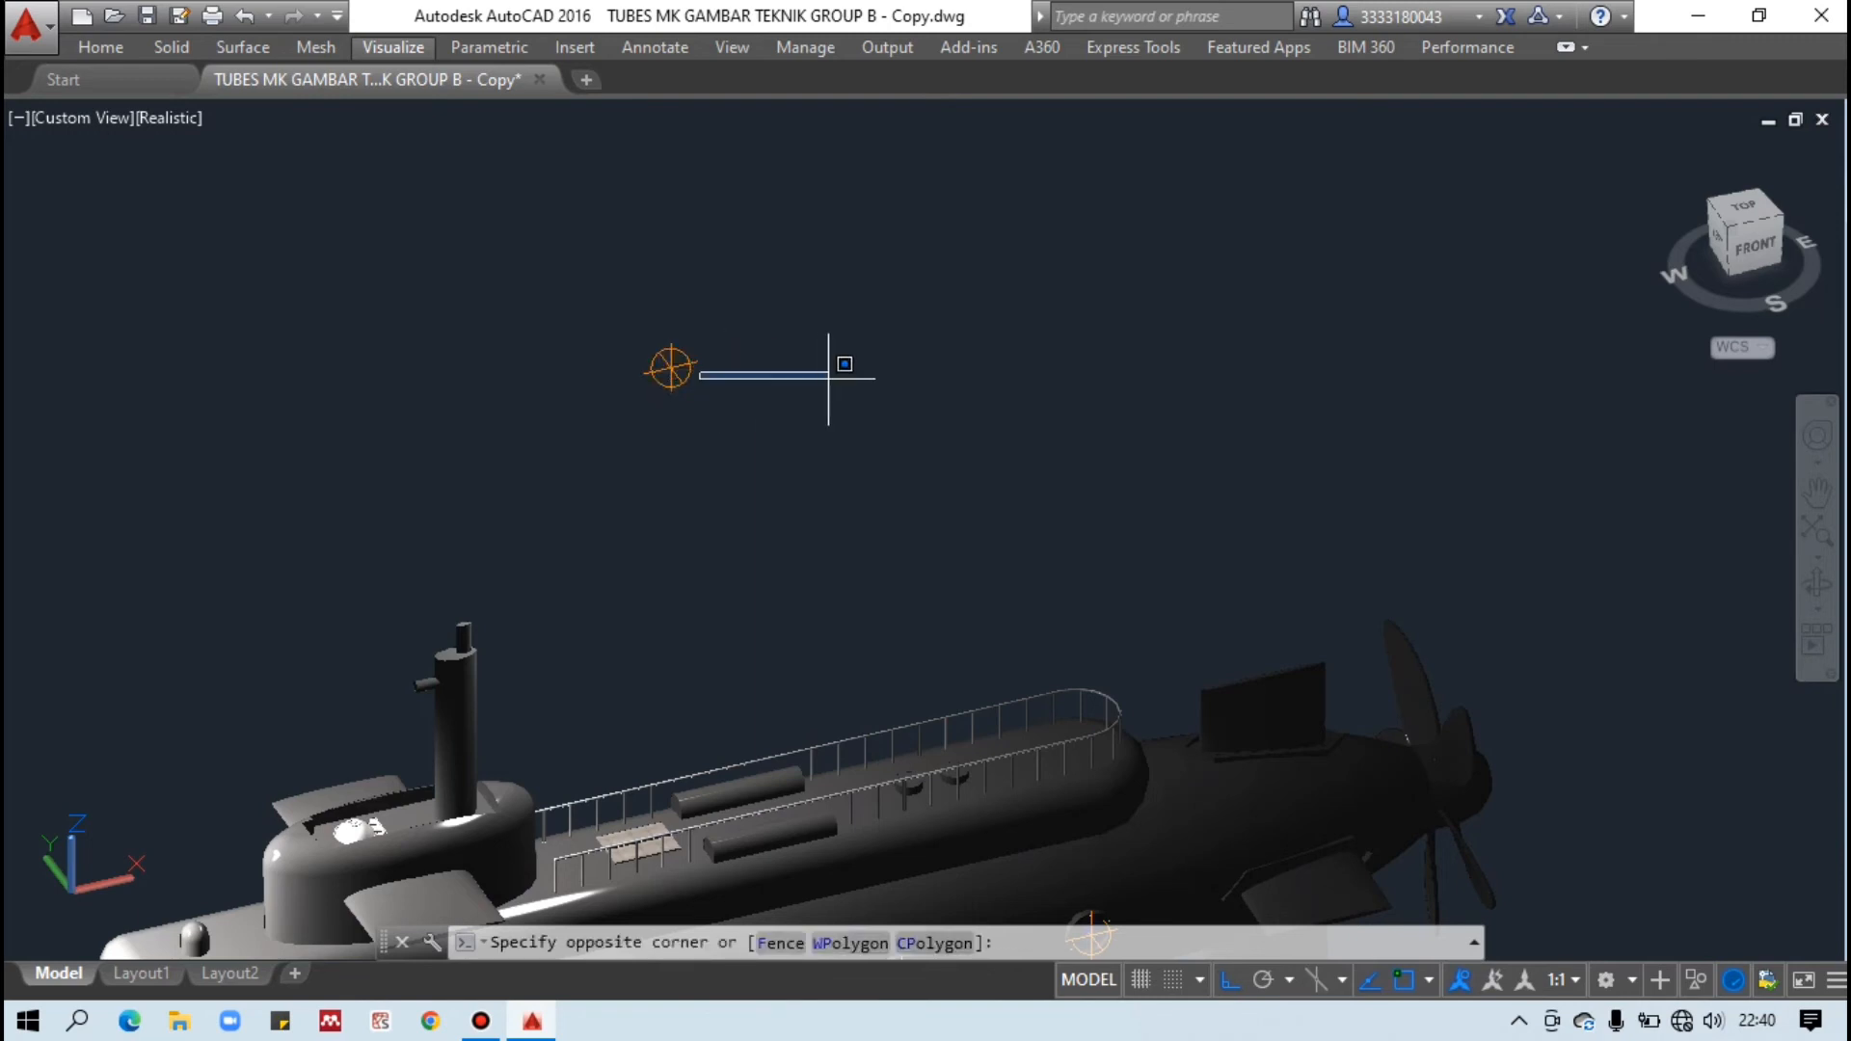
pyautogui.click(568, 304)
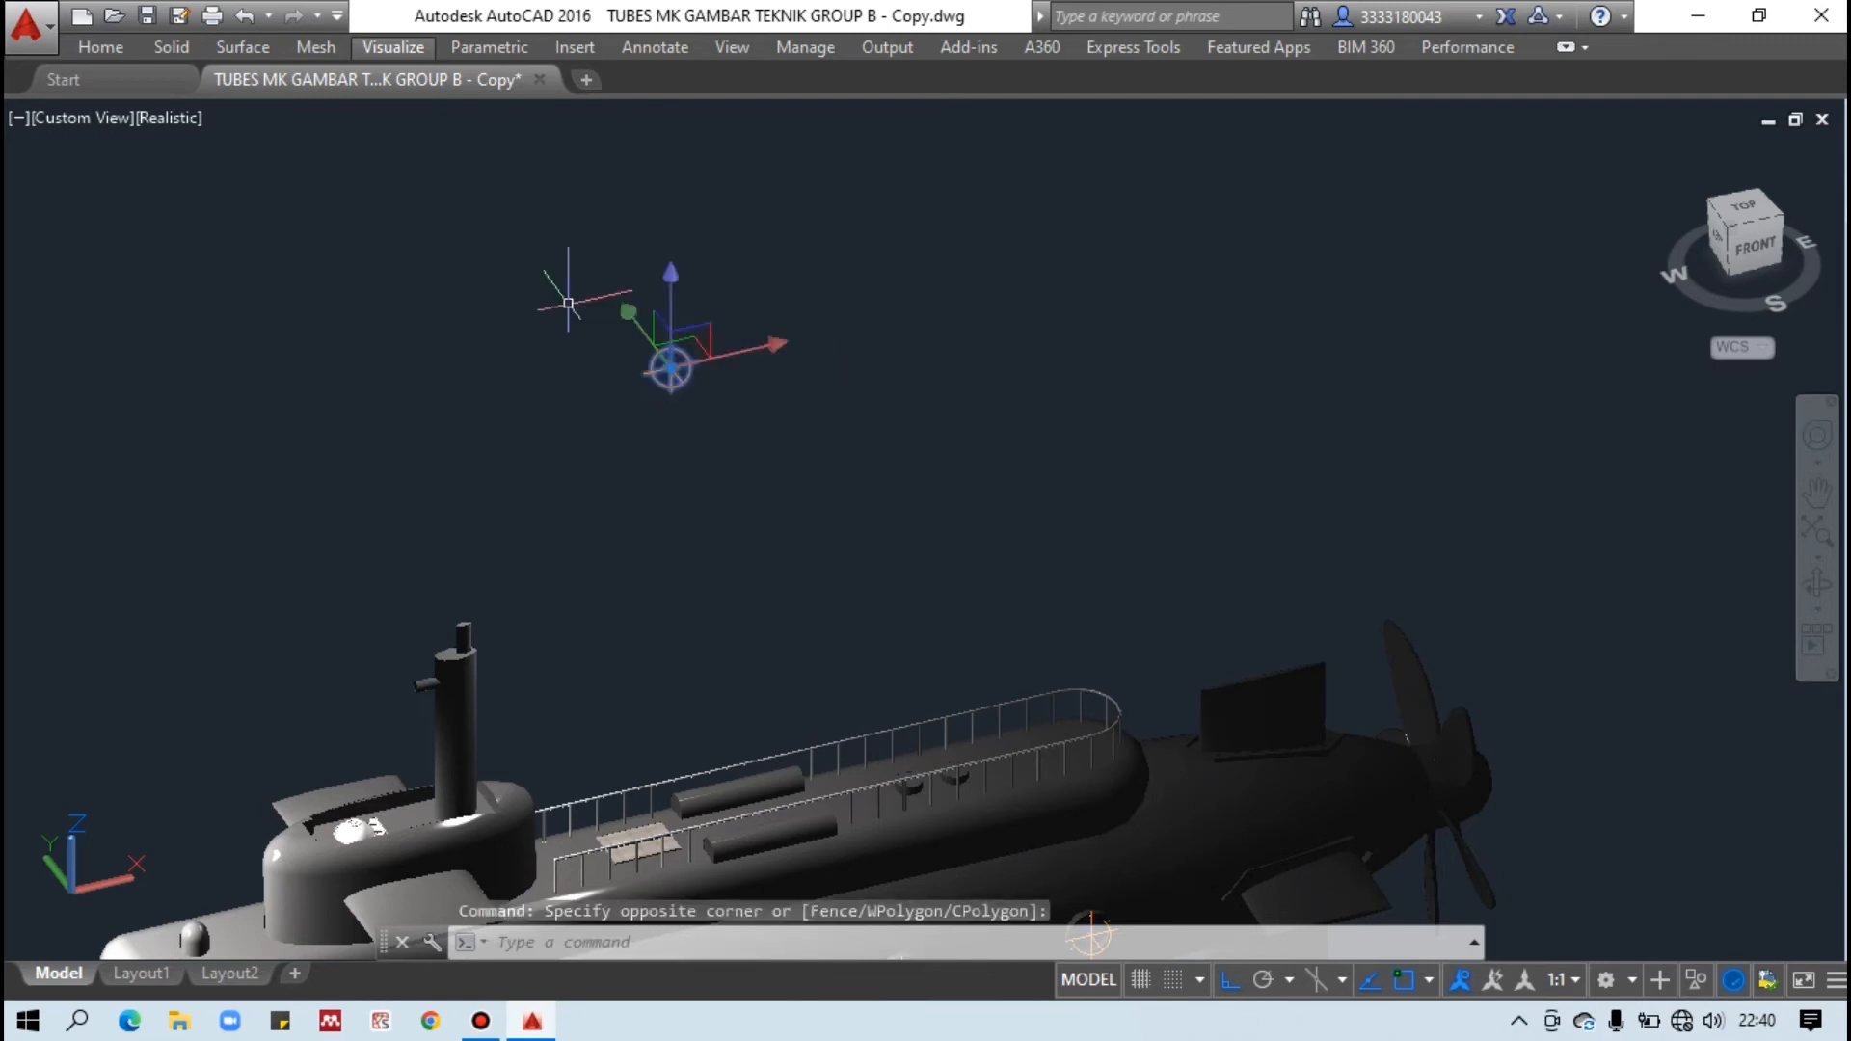
pyautogui.write('M')
pyautogui.press('Return')
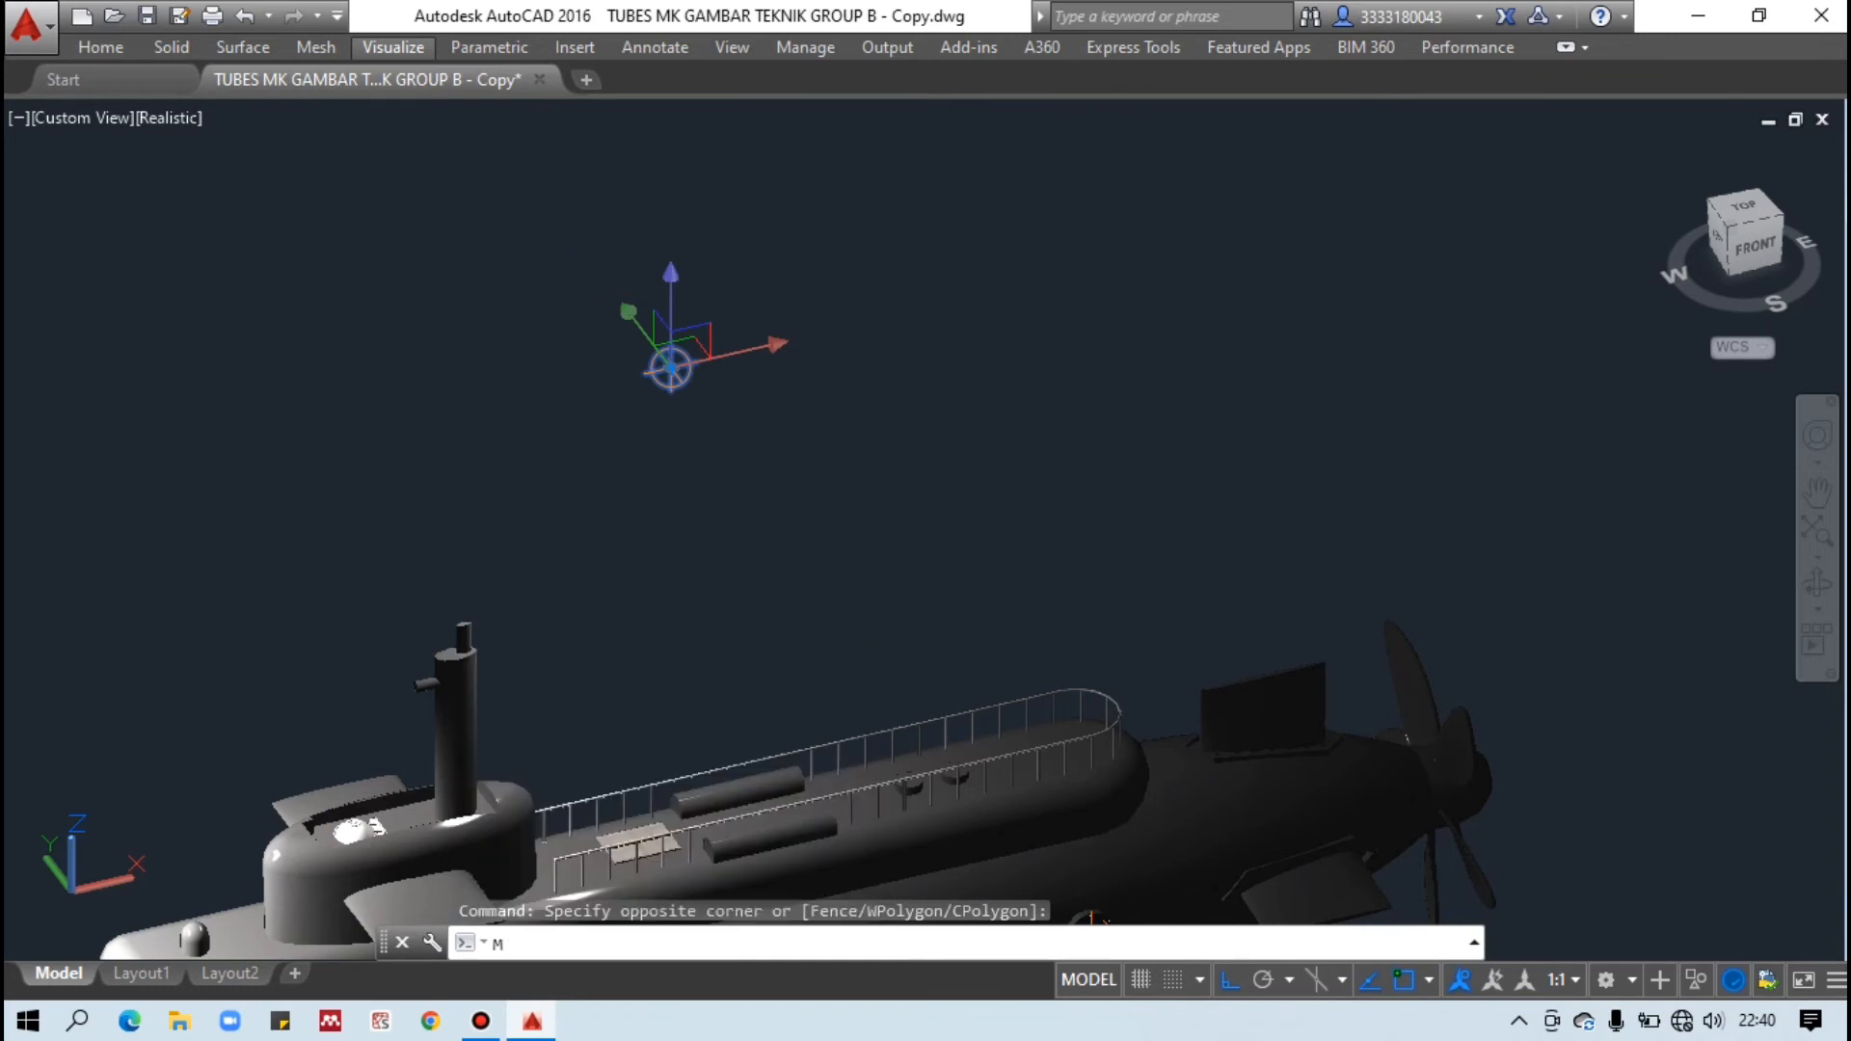
pyautogui.press('Return')
pyautogui.click(670, 367)
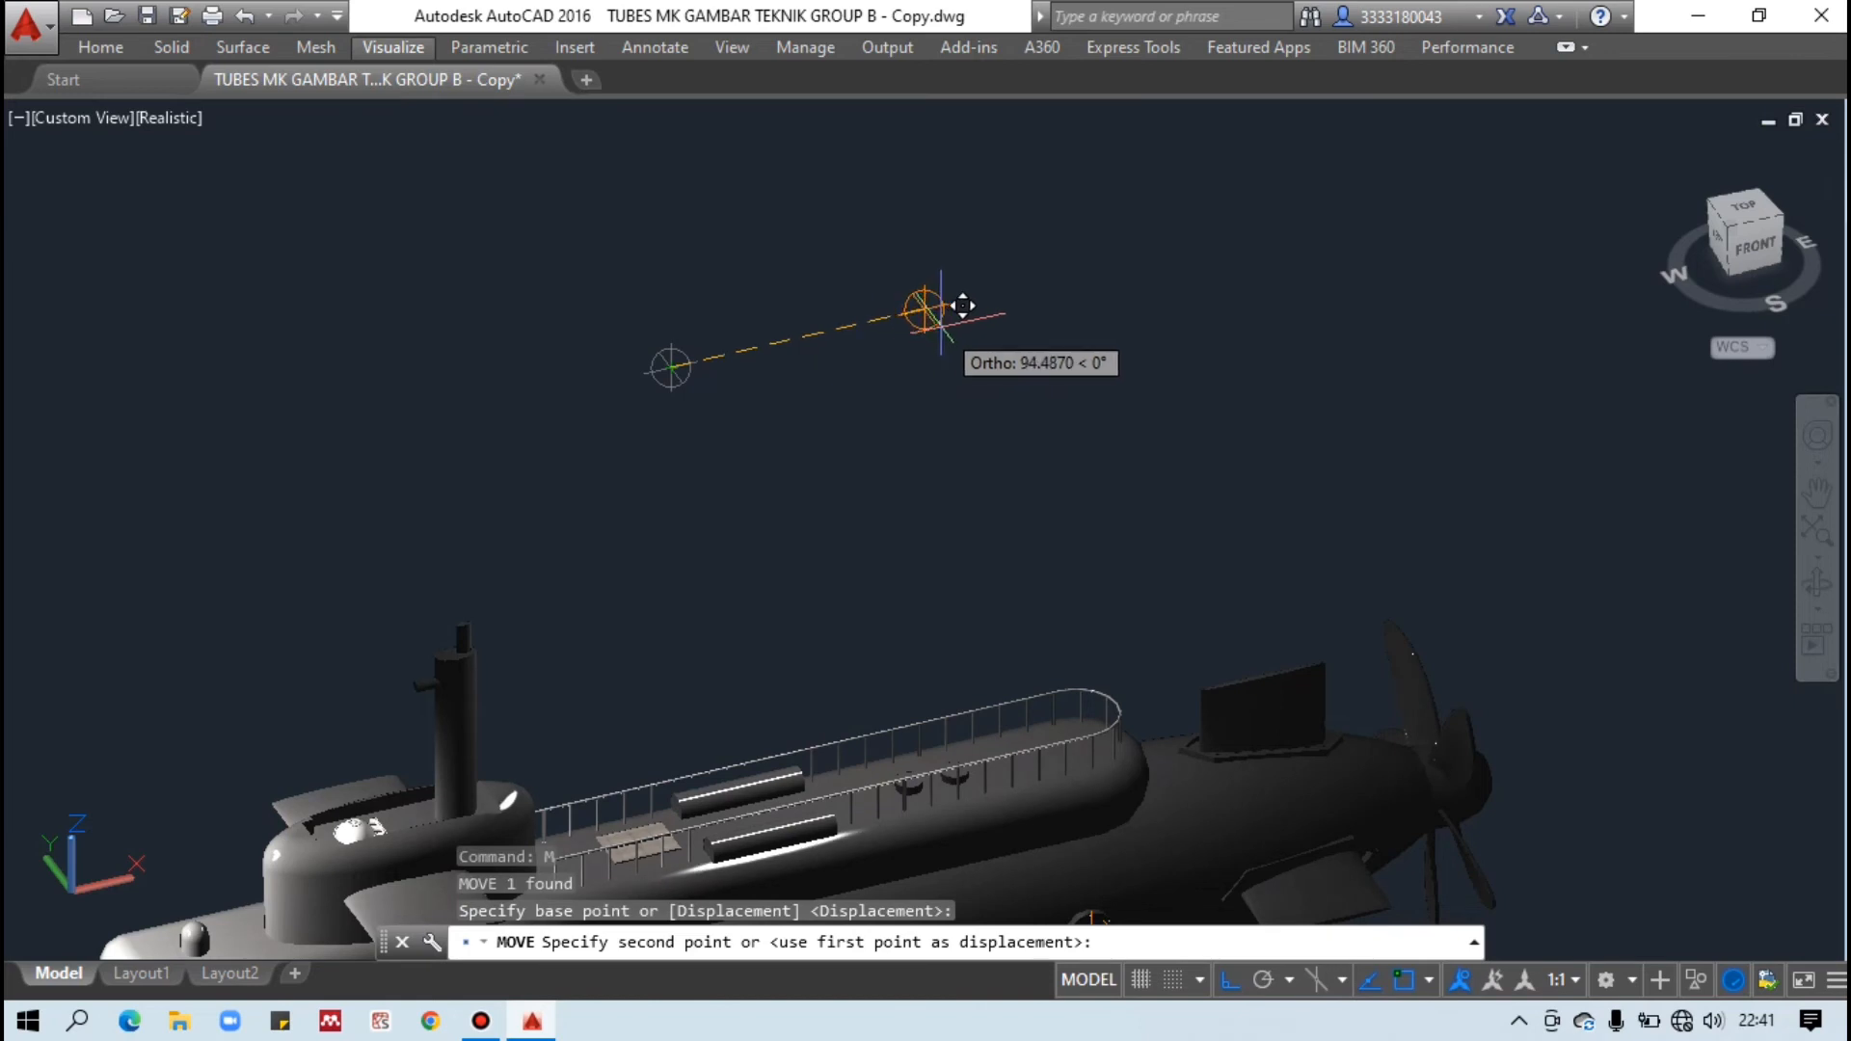
pyautogui.click(963, 306)
pyautogui.scroll(-2, 949, 357)
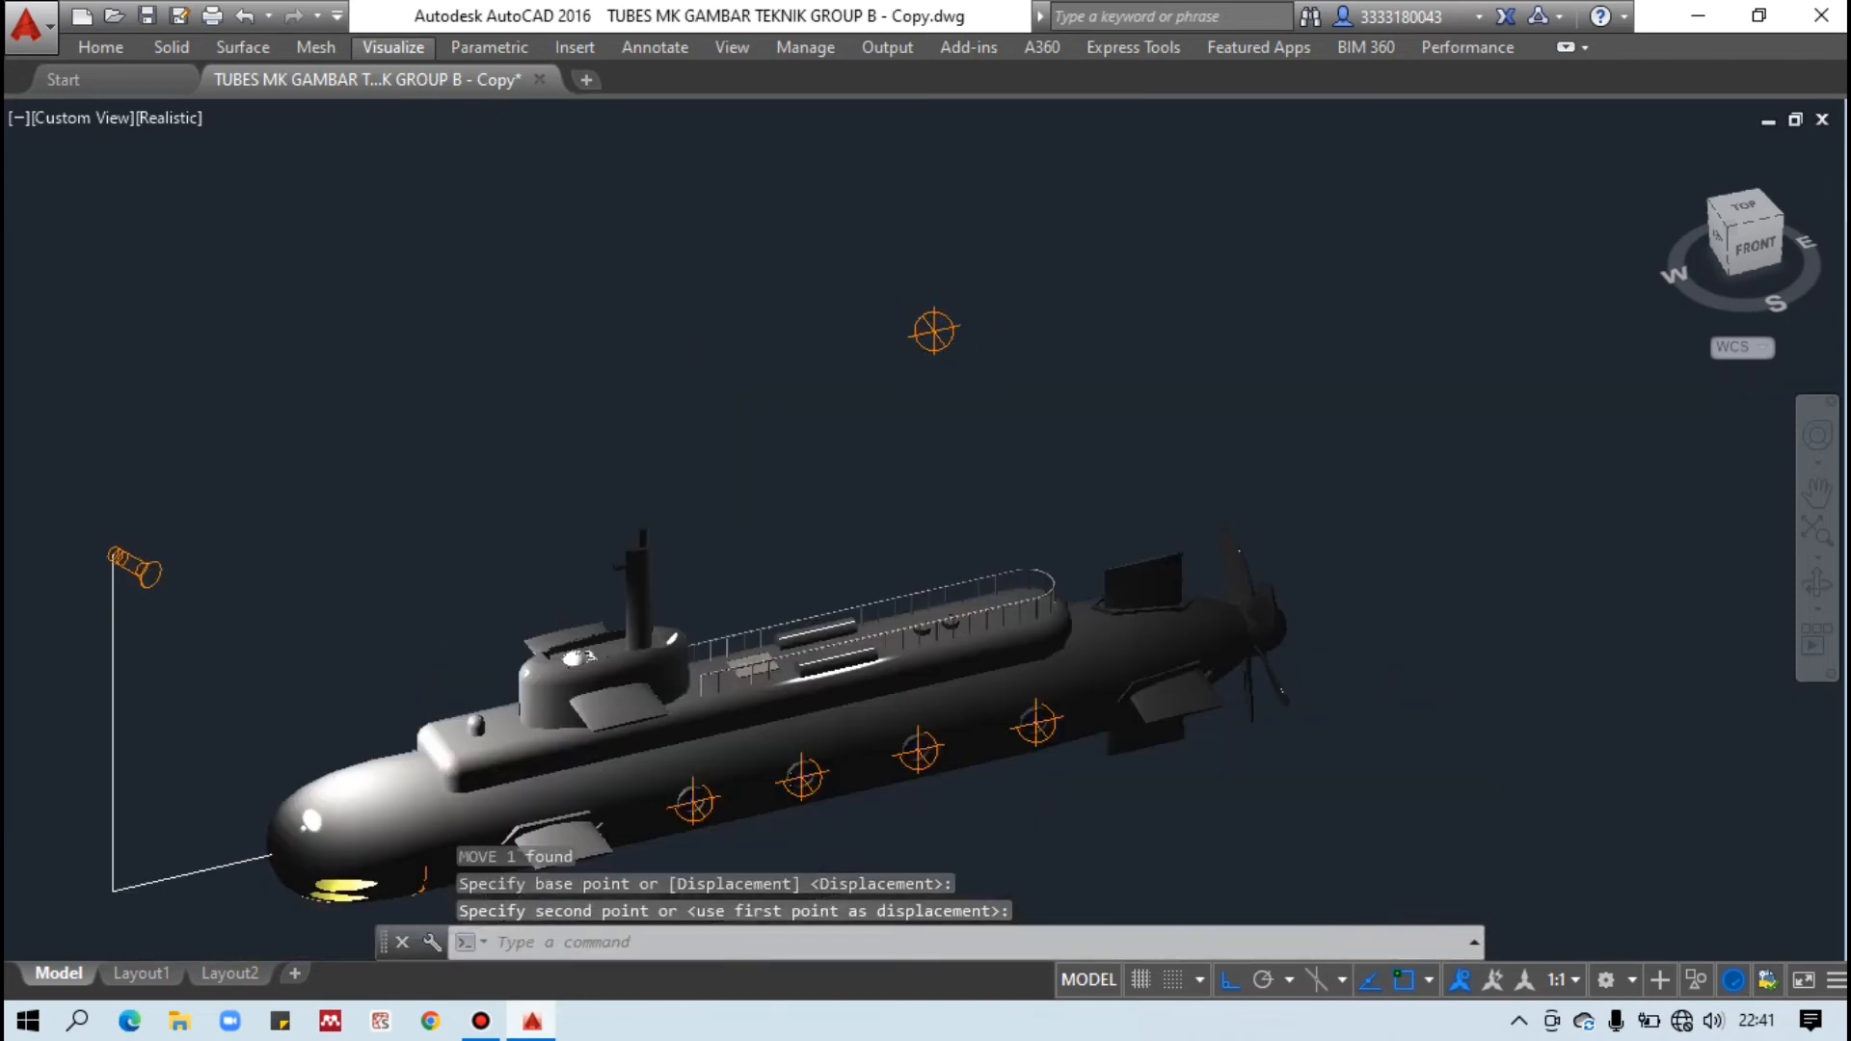
# Frame the whole submarine and render it to size in the render window at Medium quality.
pyautogui.scroll(-2, 946, 388)
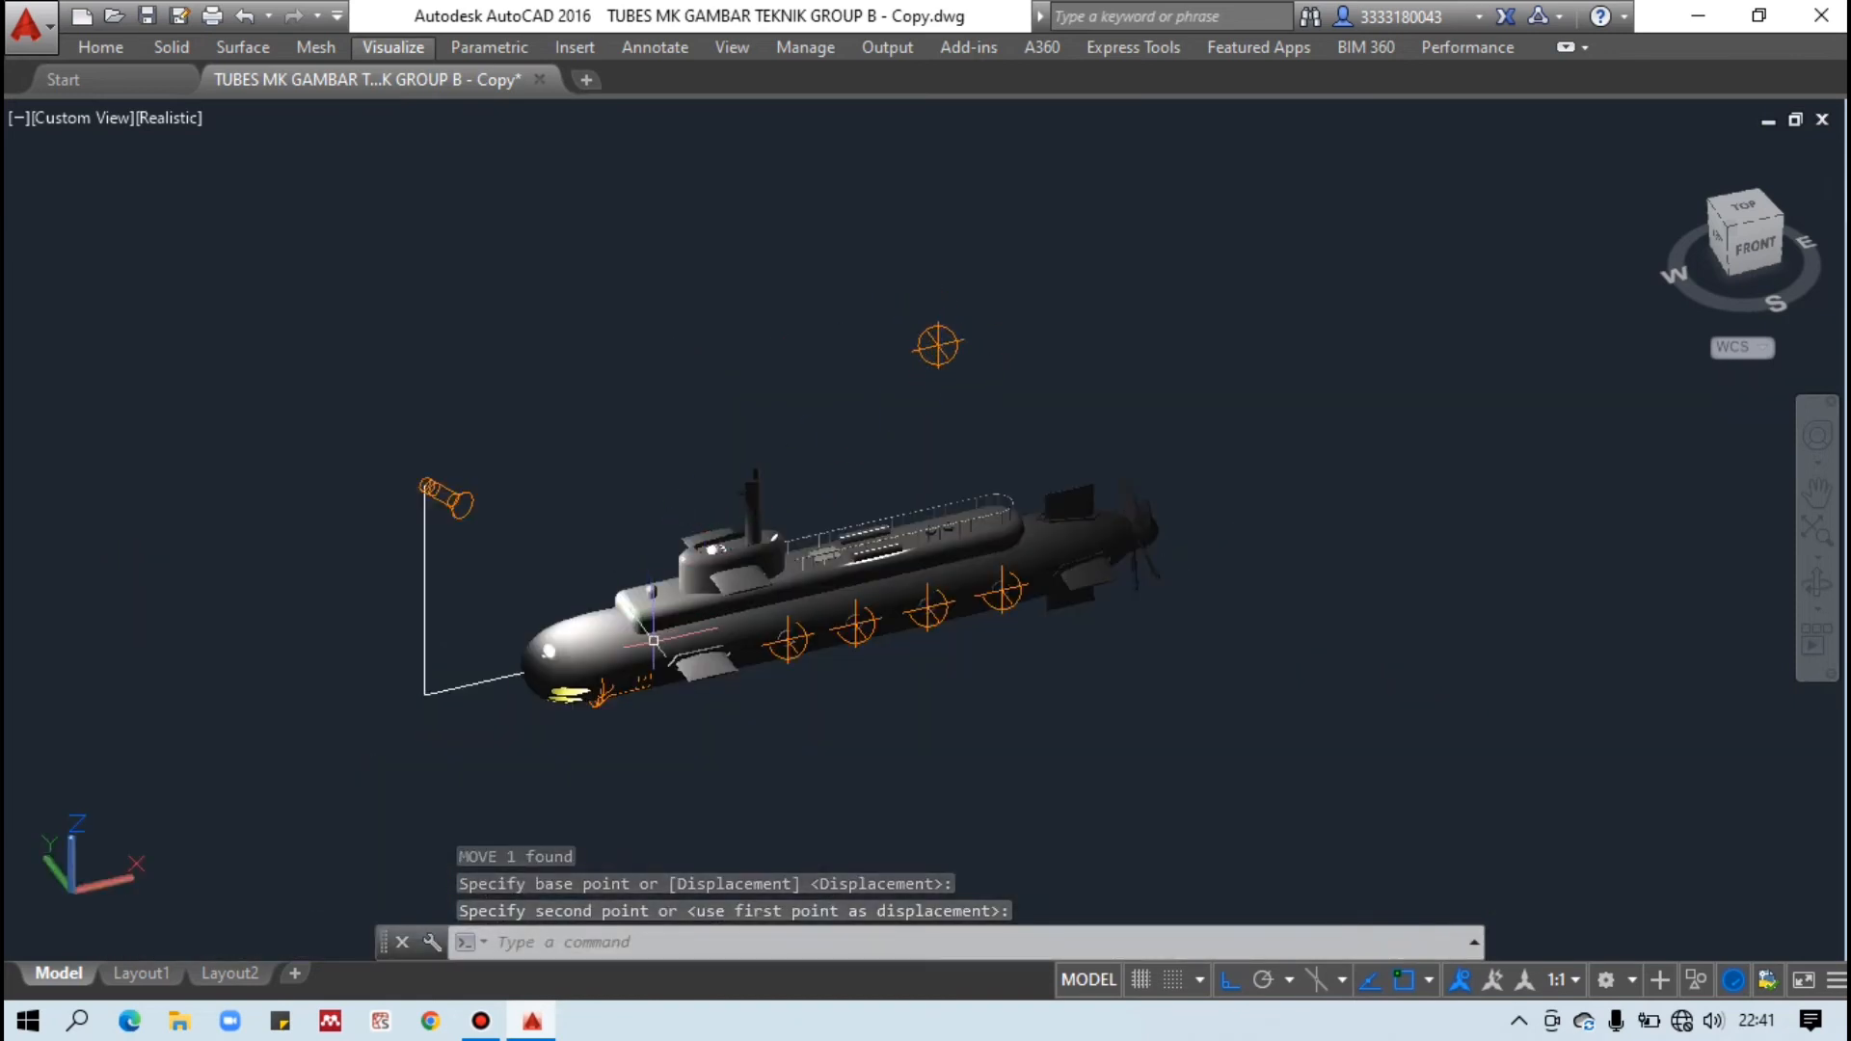
pyautogui.scroll(2, 719, 681)
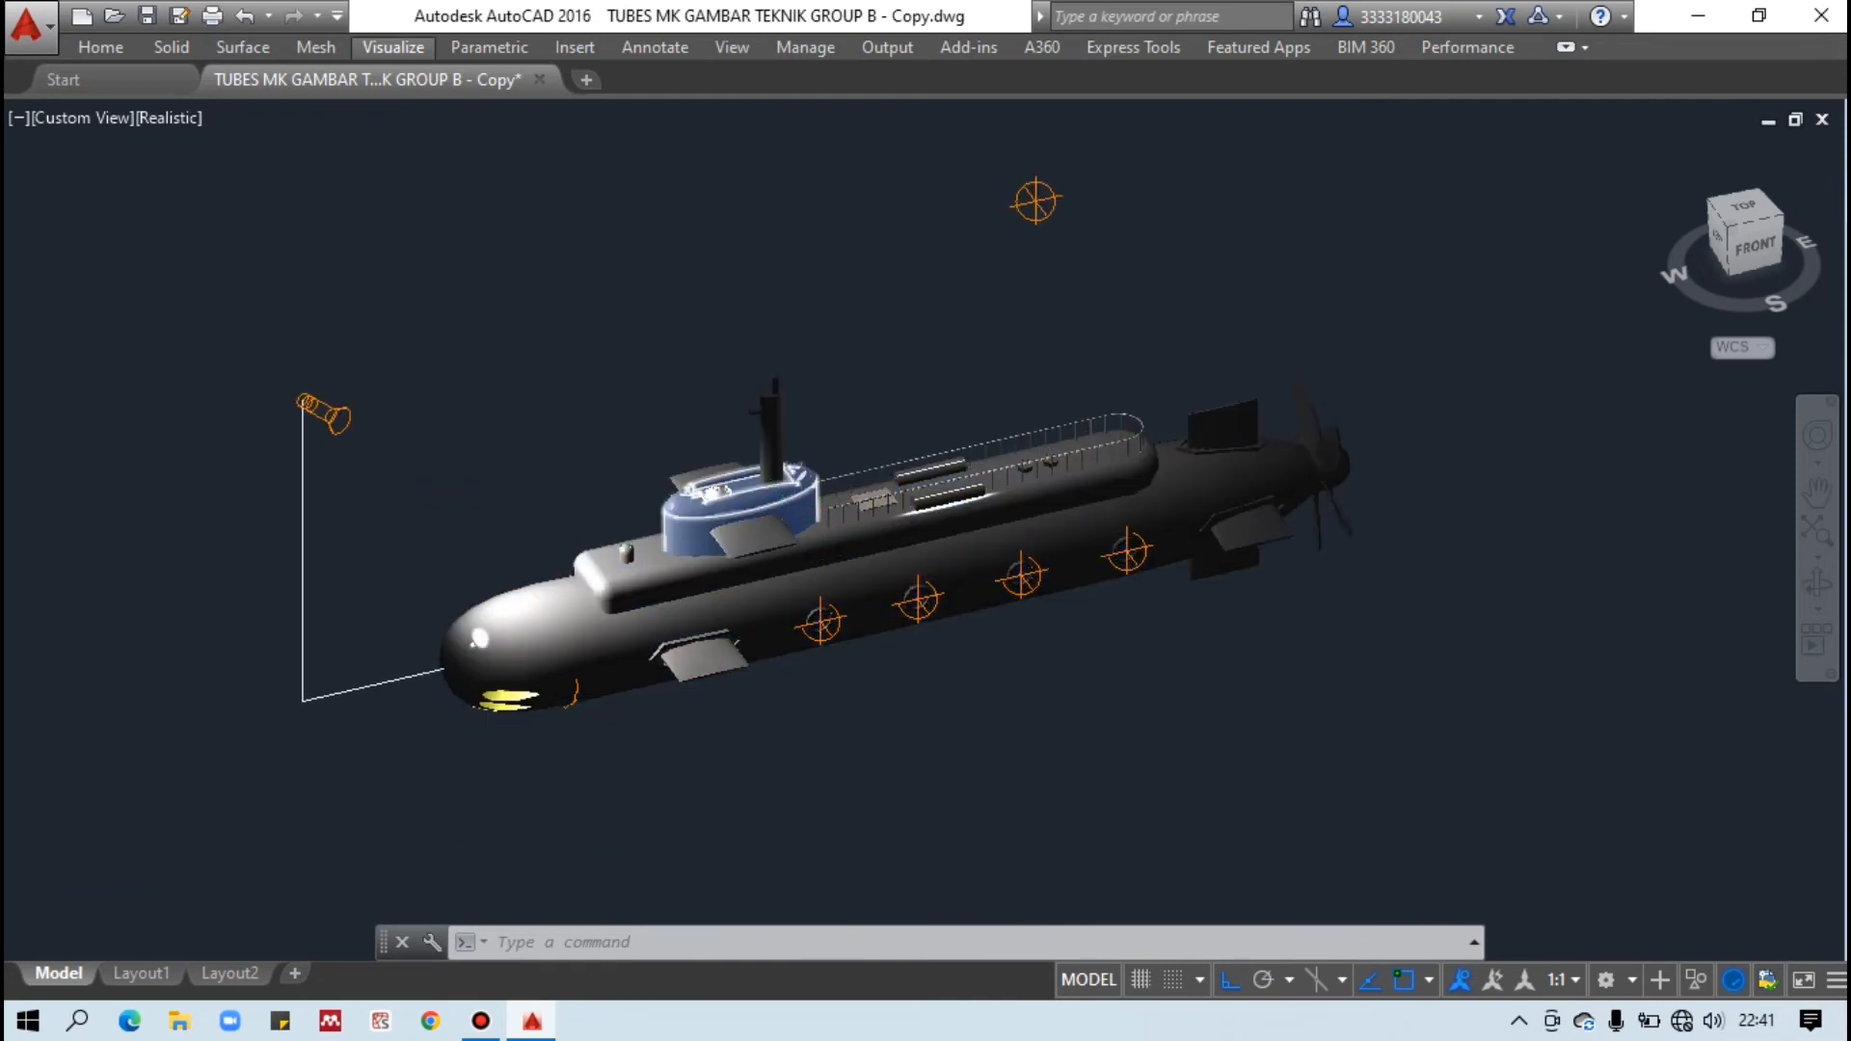
pyautogui.scroll(2, 801, 513)
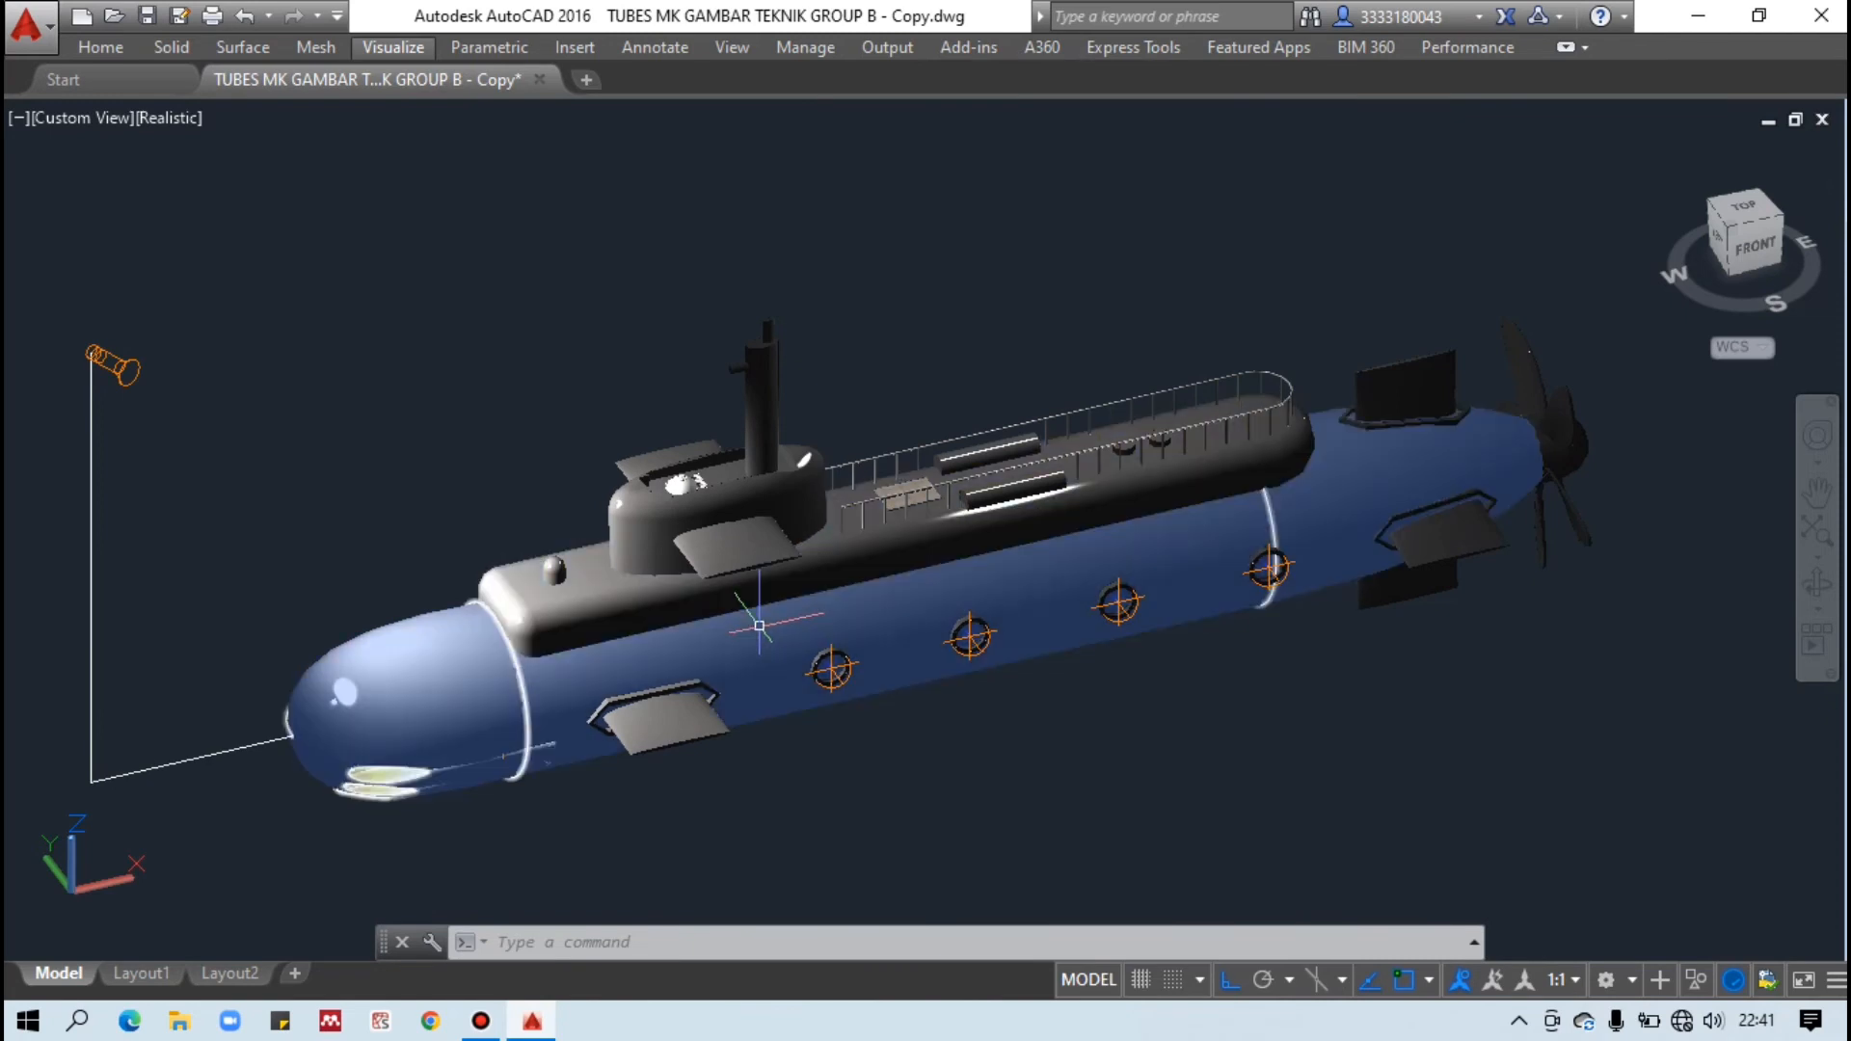
pyautogui.scroll(1, 760, 627)
pyautogui.scroll(-2, 753, 621)
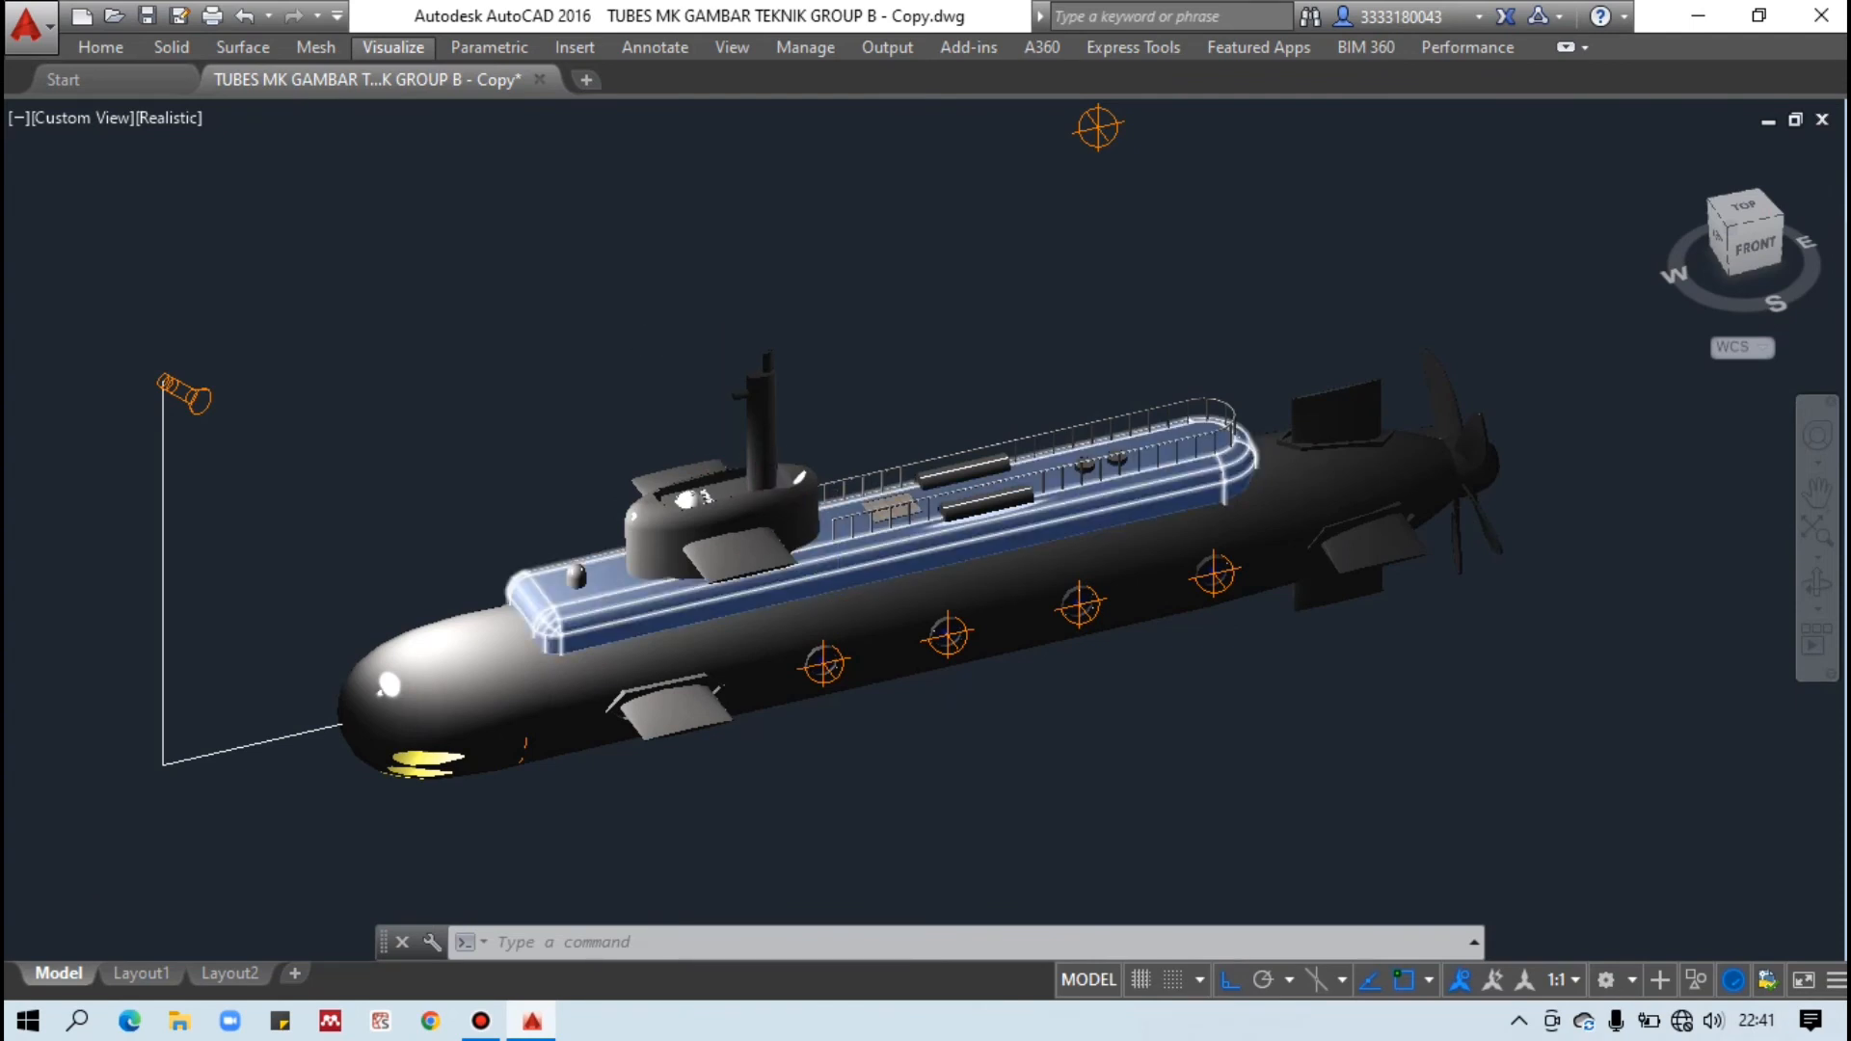
pyautogui.scroll(1, 838, 600)
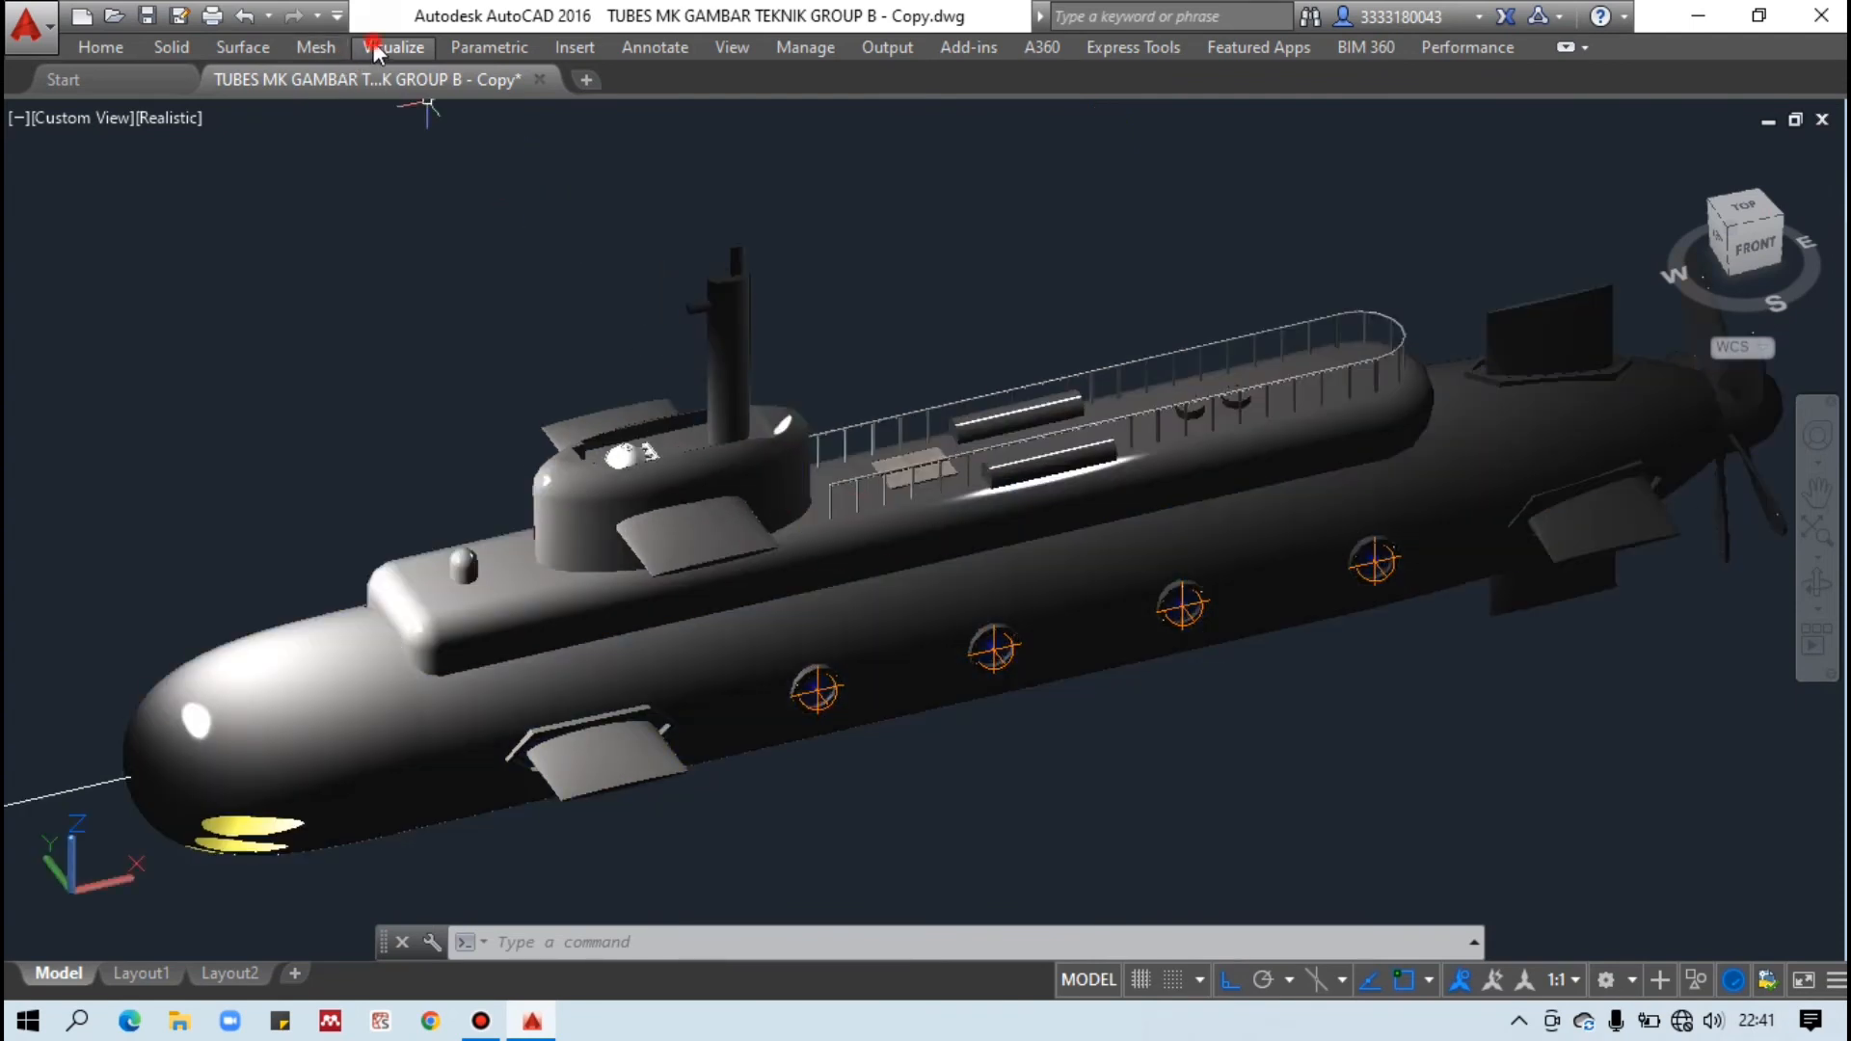
pyautogui.click(381, 48)
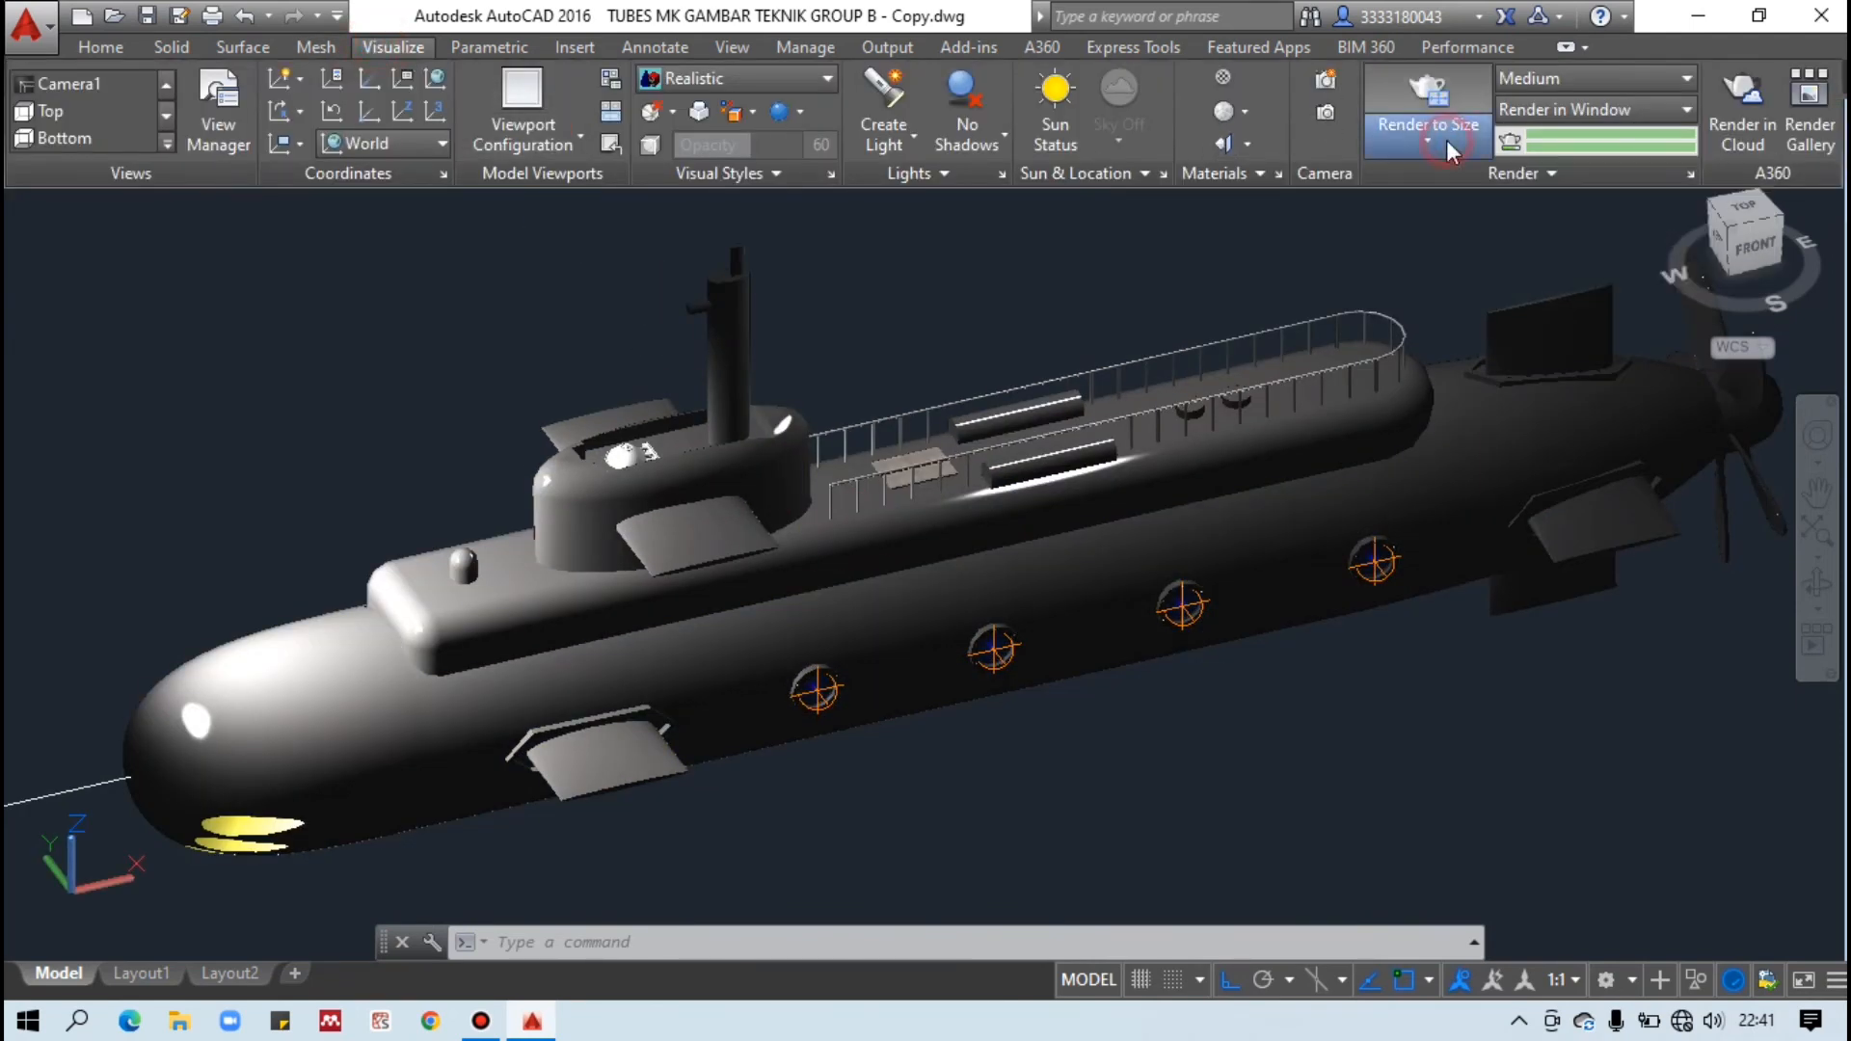
pyautogui.click(1446, 141)
pyautogui.click(1444, 83)
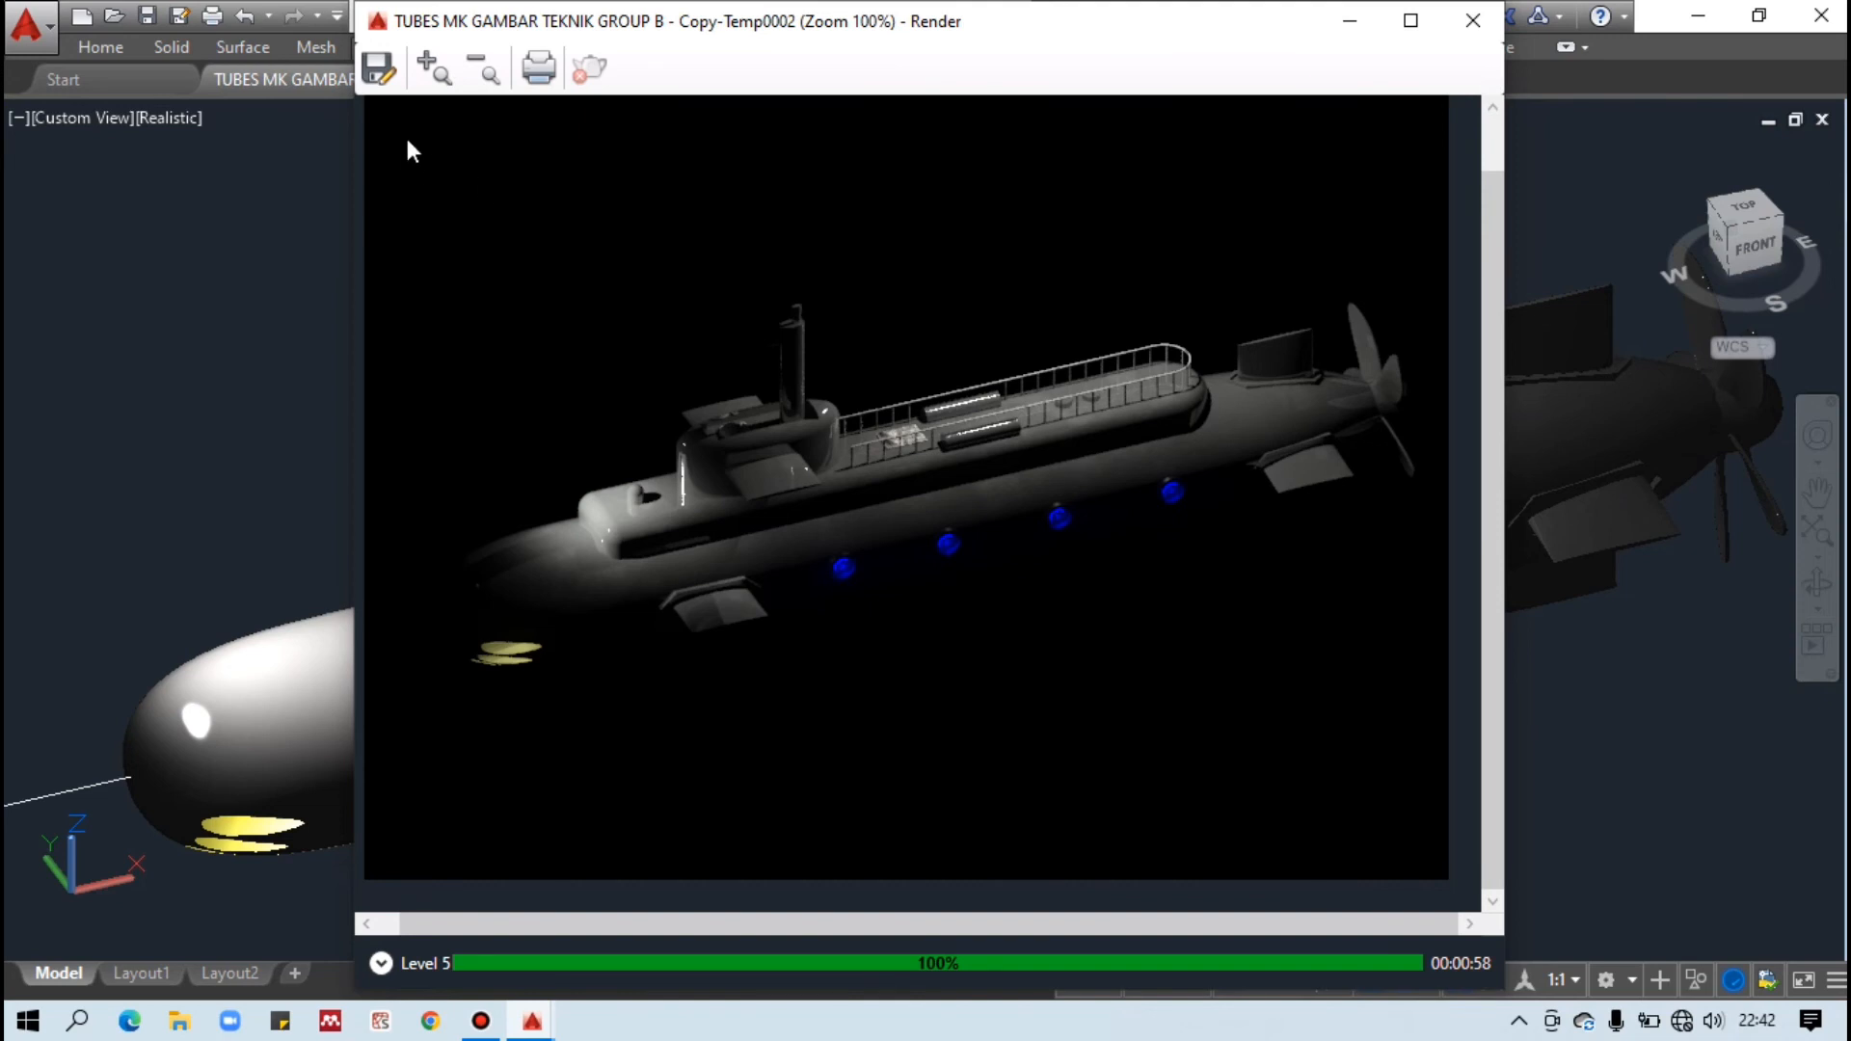
# Save the render in Downloads as TUBES MK GAMBAR TEKNIK GROUP B - Copy-Temp0002ccc.png with 32-bit color at 150 dots per inch.
pyautogui.click(379, 70)
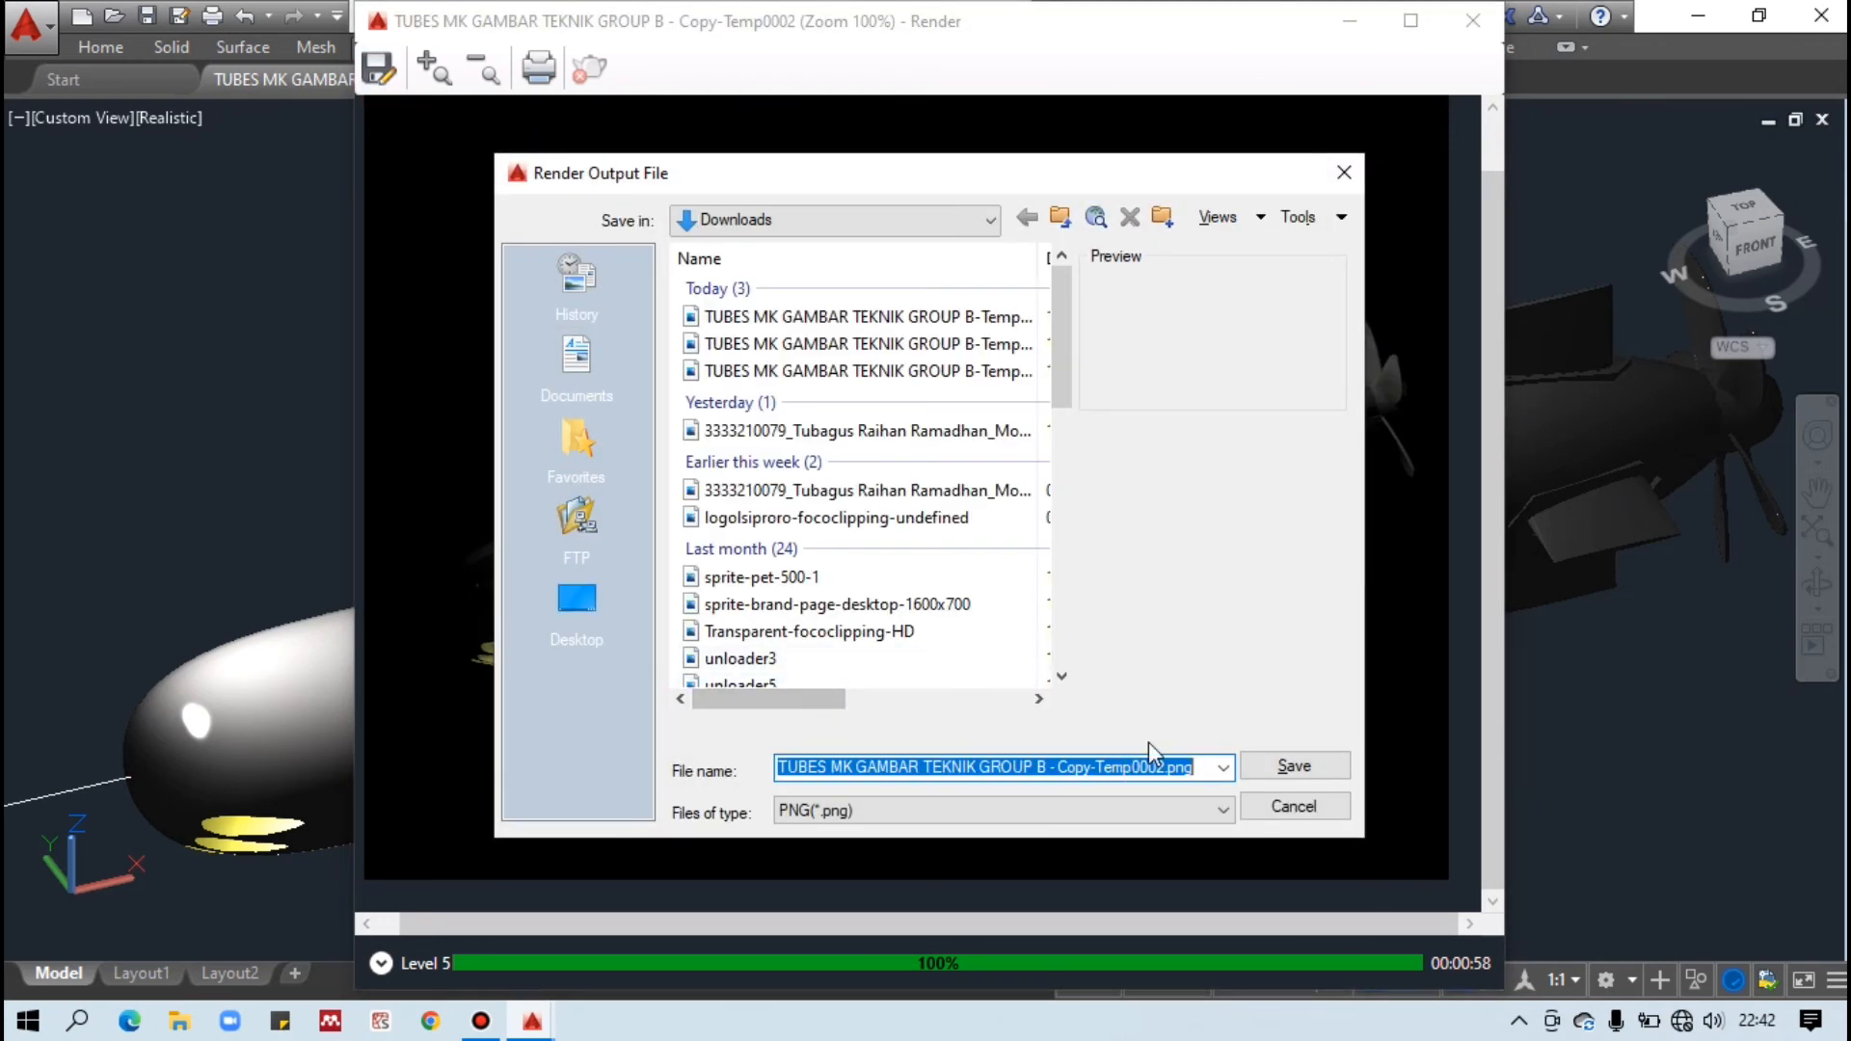
pyautogui.click(1165, 764)
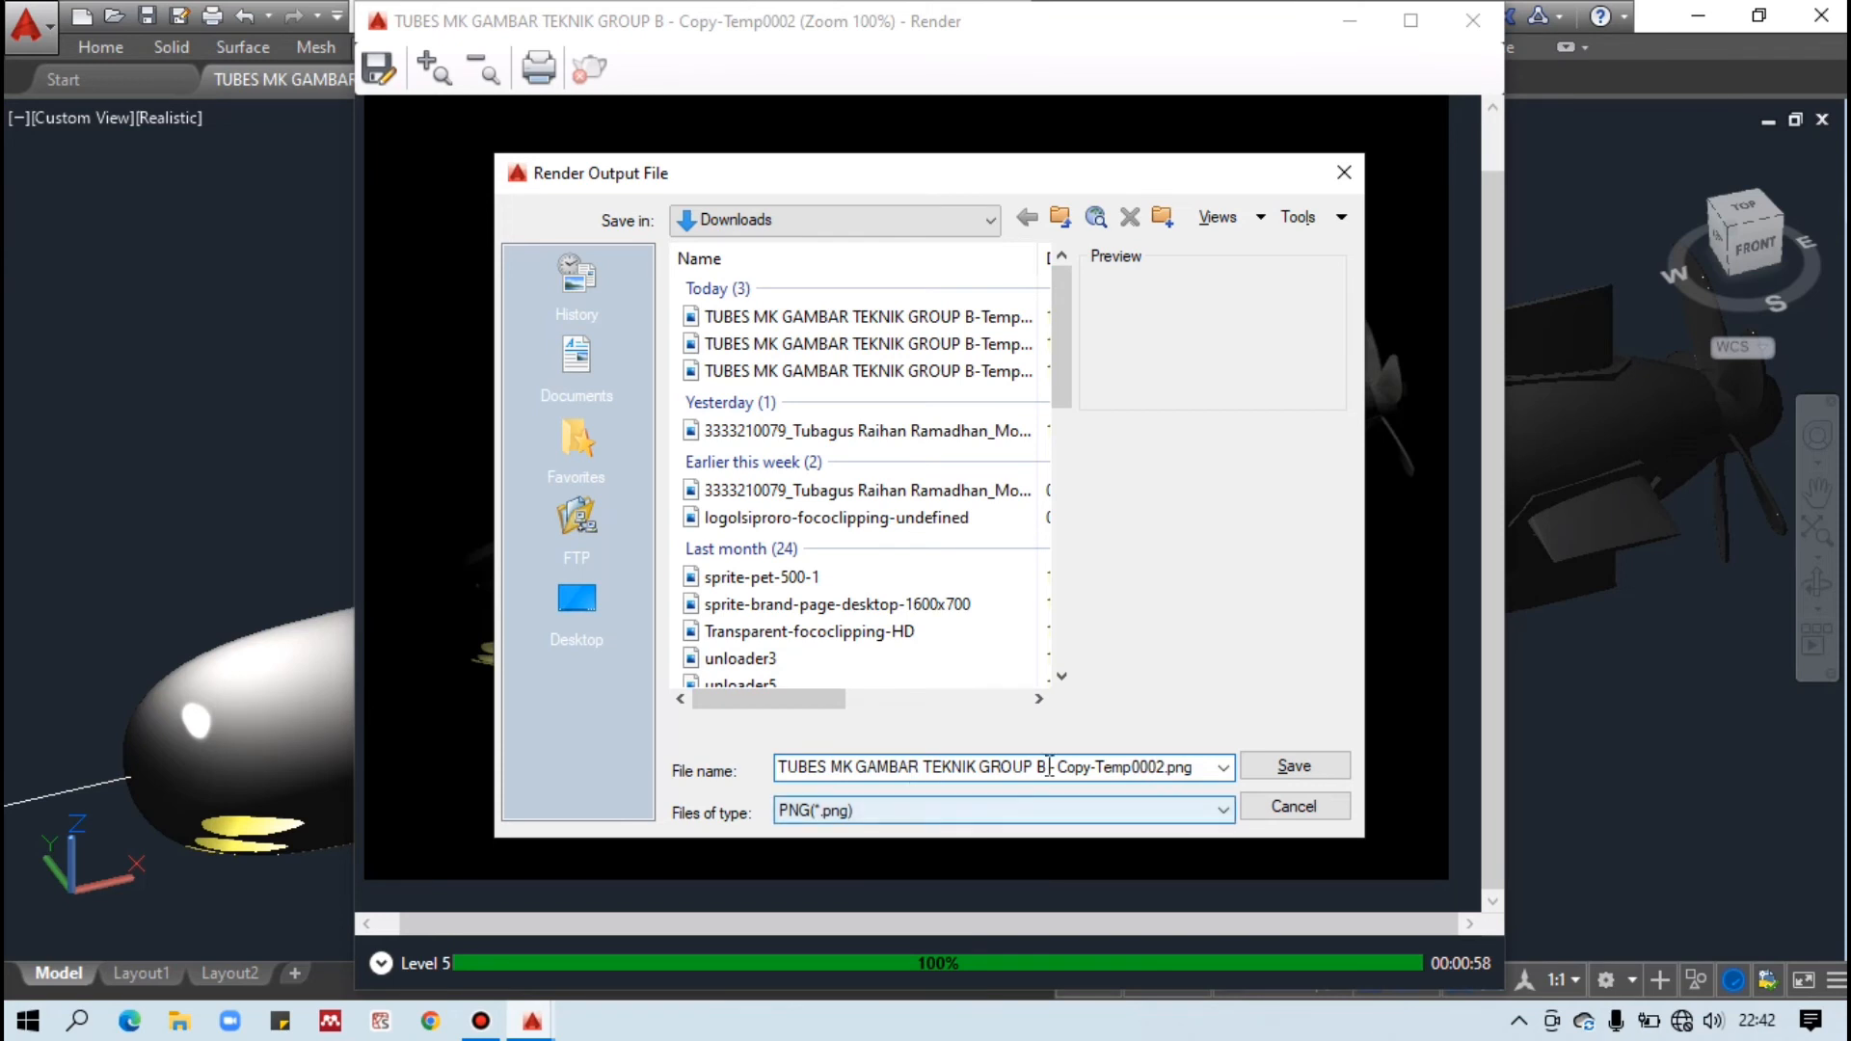
pyautogui.click(1159, 759)
pyautogui.click(1168, 758)
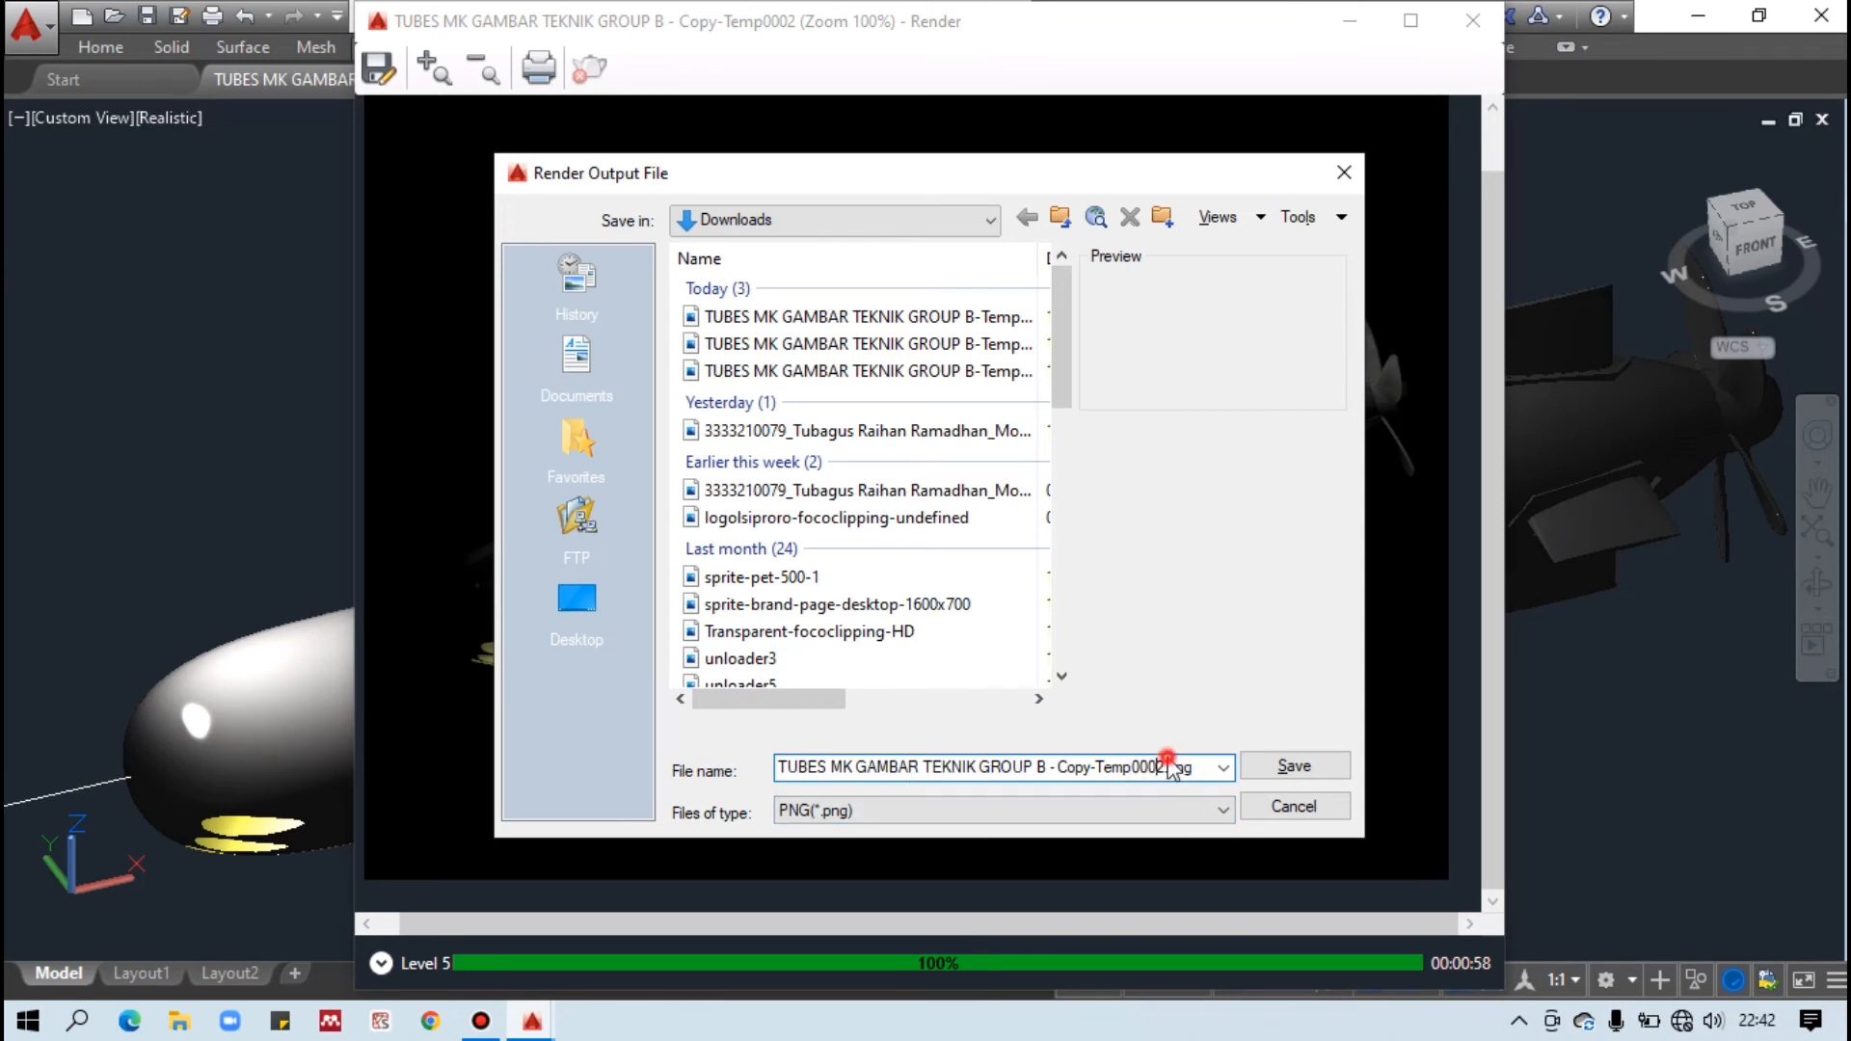
pyautogui.click(1164, 761)
pyautogui.write('ccc')
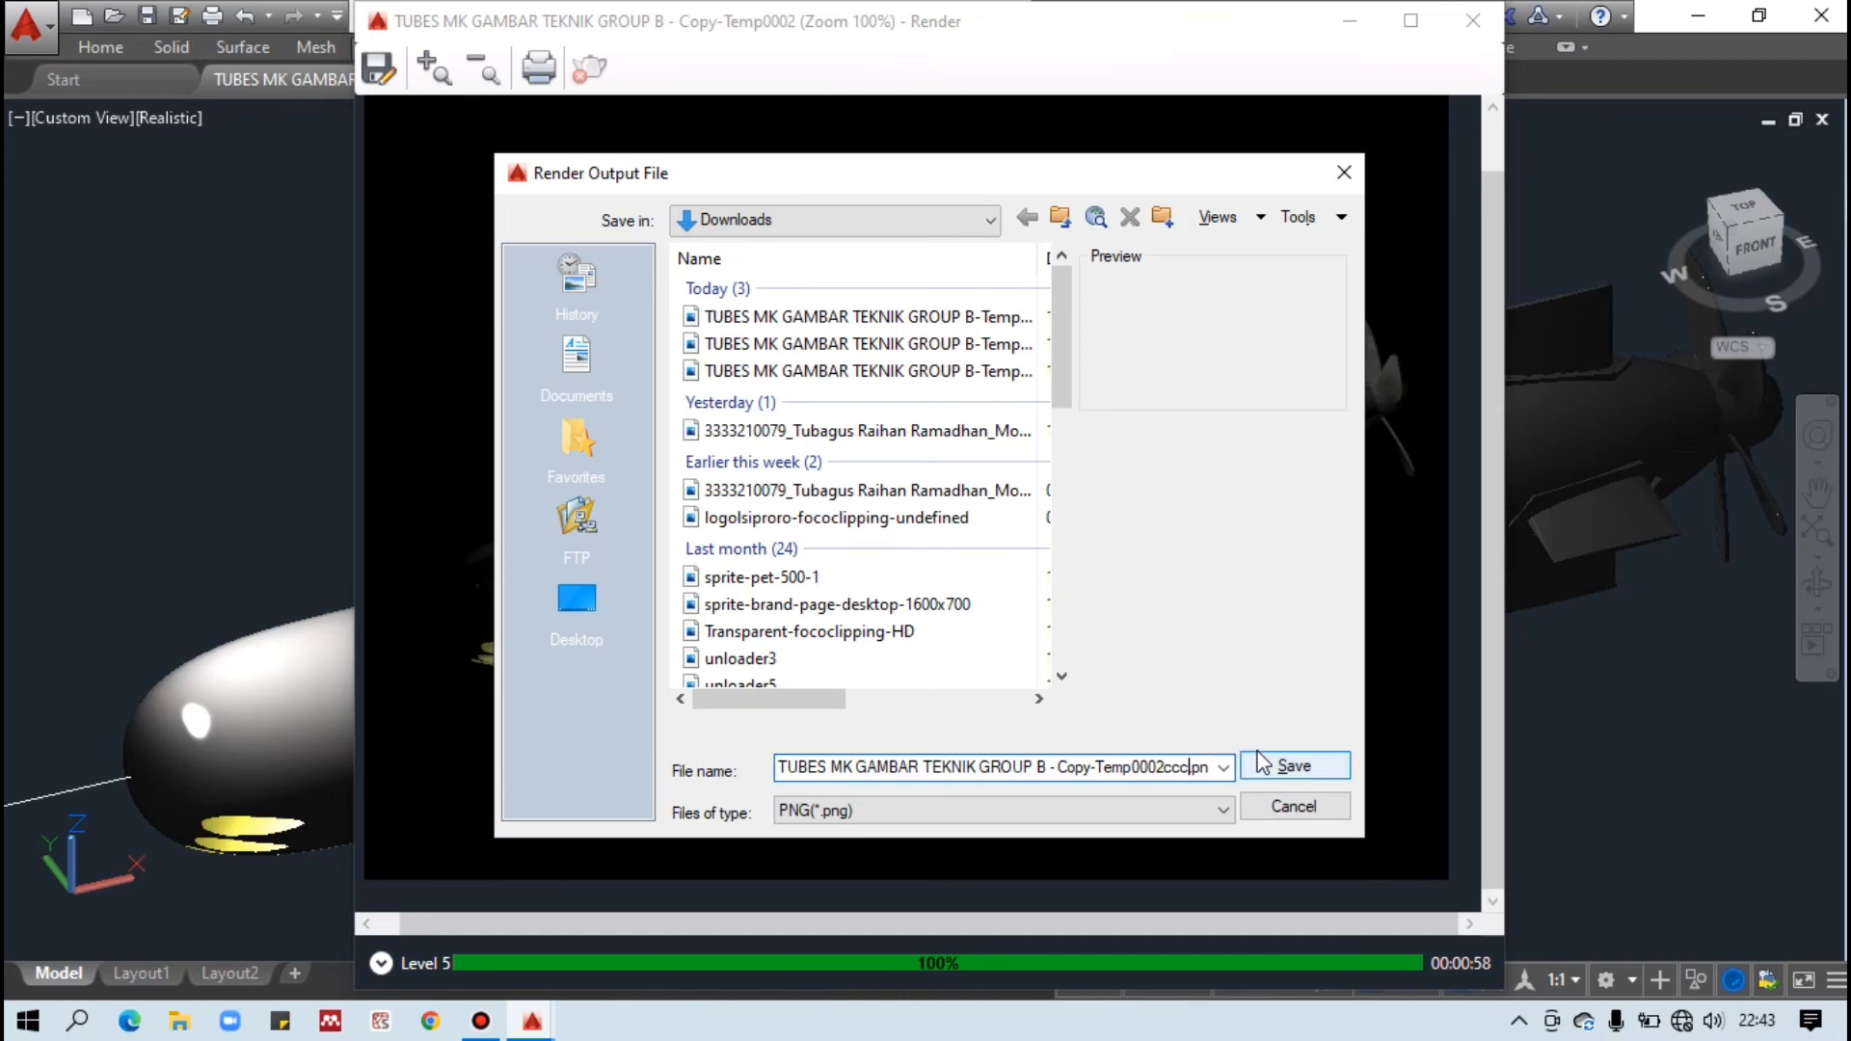
pyautogui.click(1267, 775)
pyautogui.click(1267, 771)
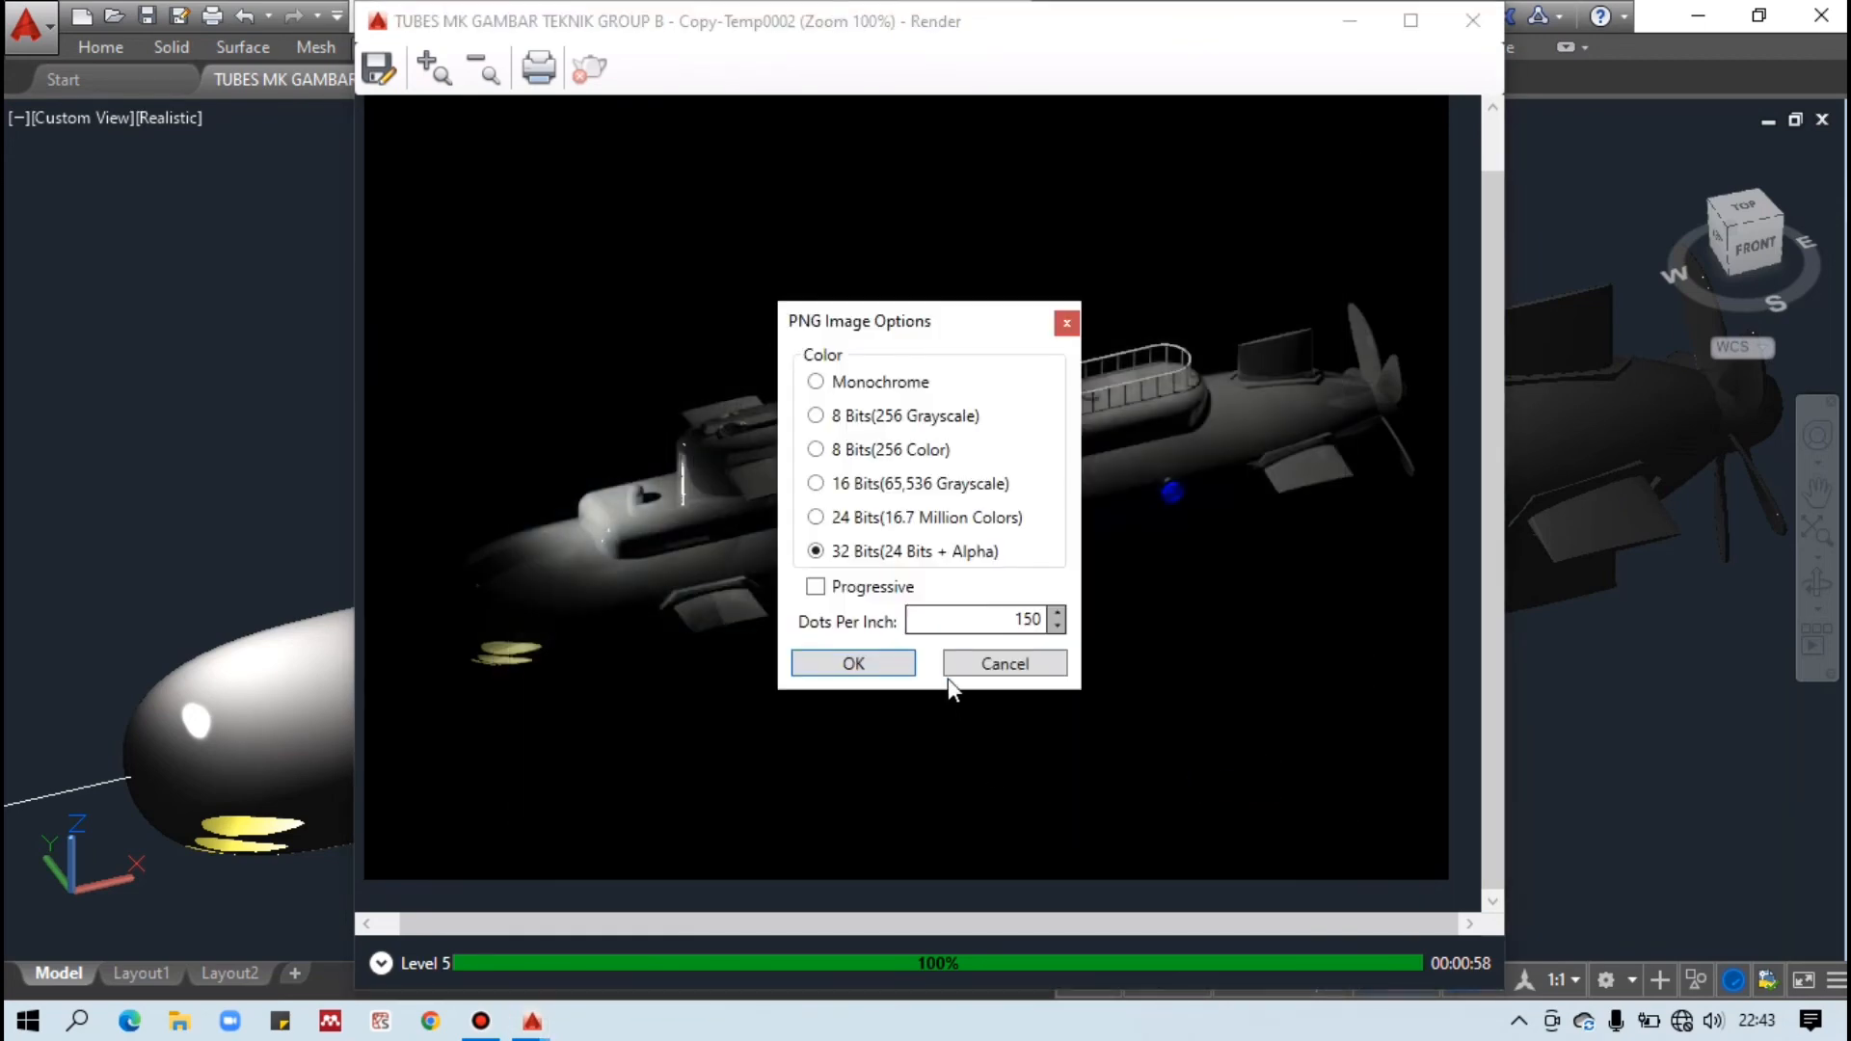
pyautogui.click(849, 664)
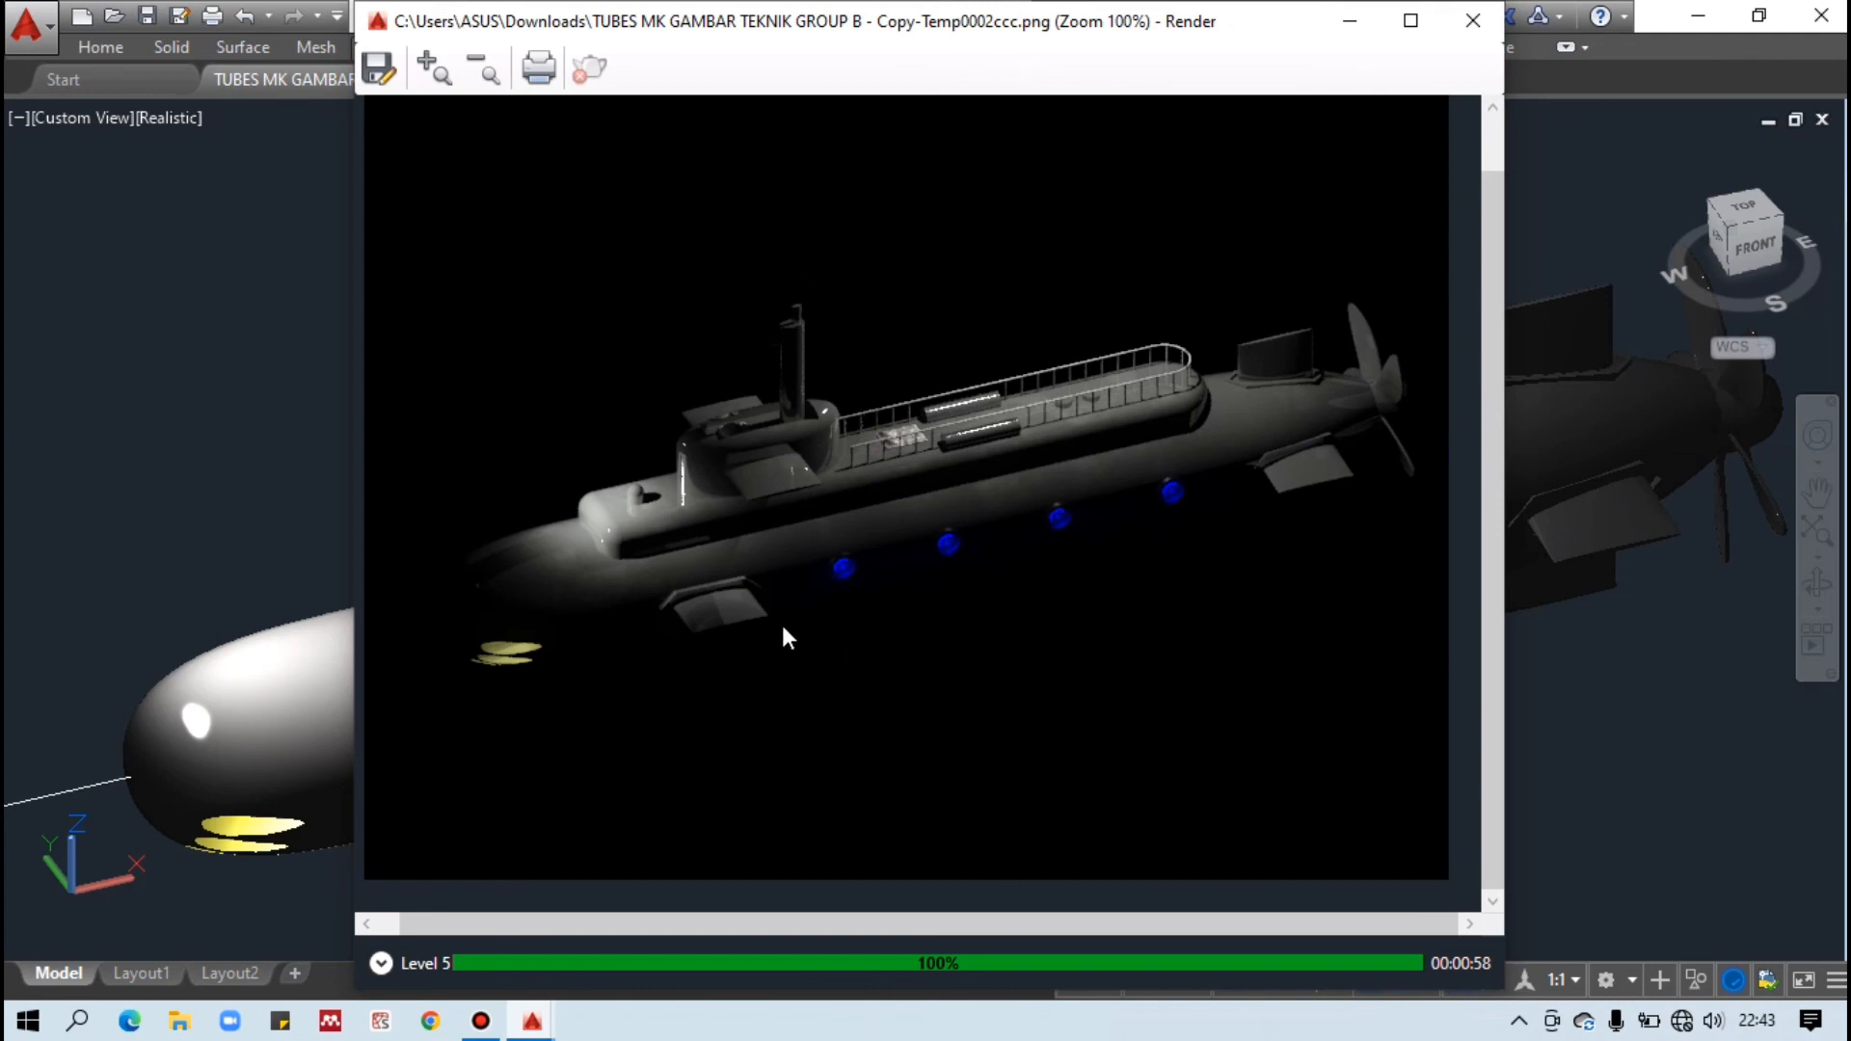
# Open the saved render from the Downloads folder in File Explorer and inspect its headlights and hull up close.
pyautogui.click(178, 1028)
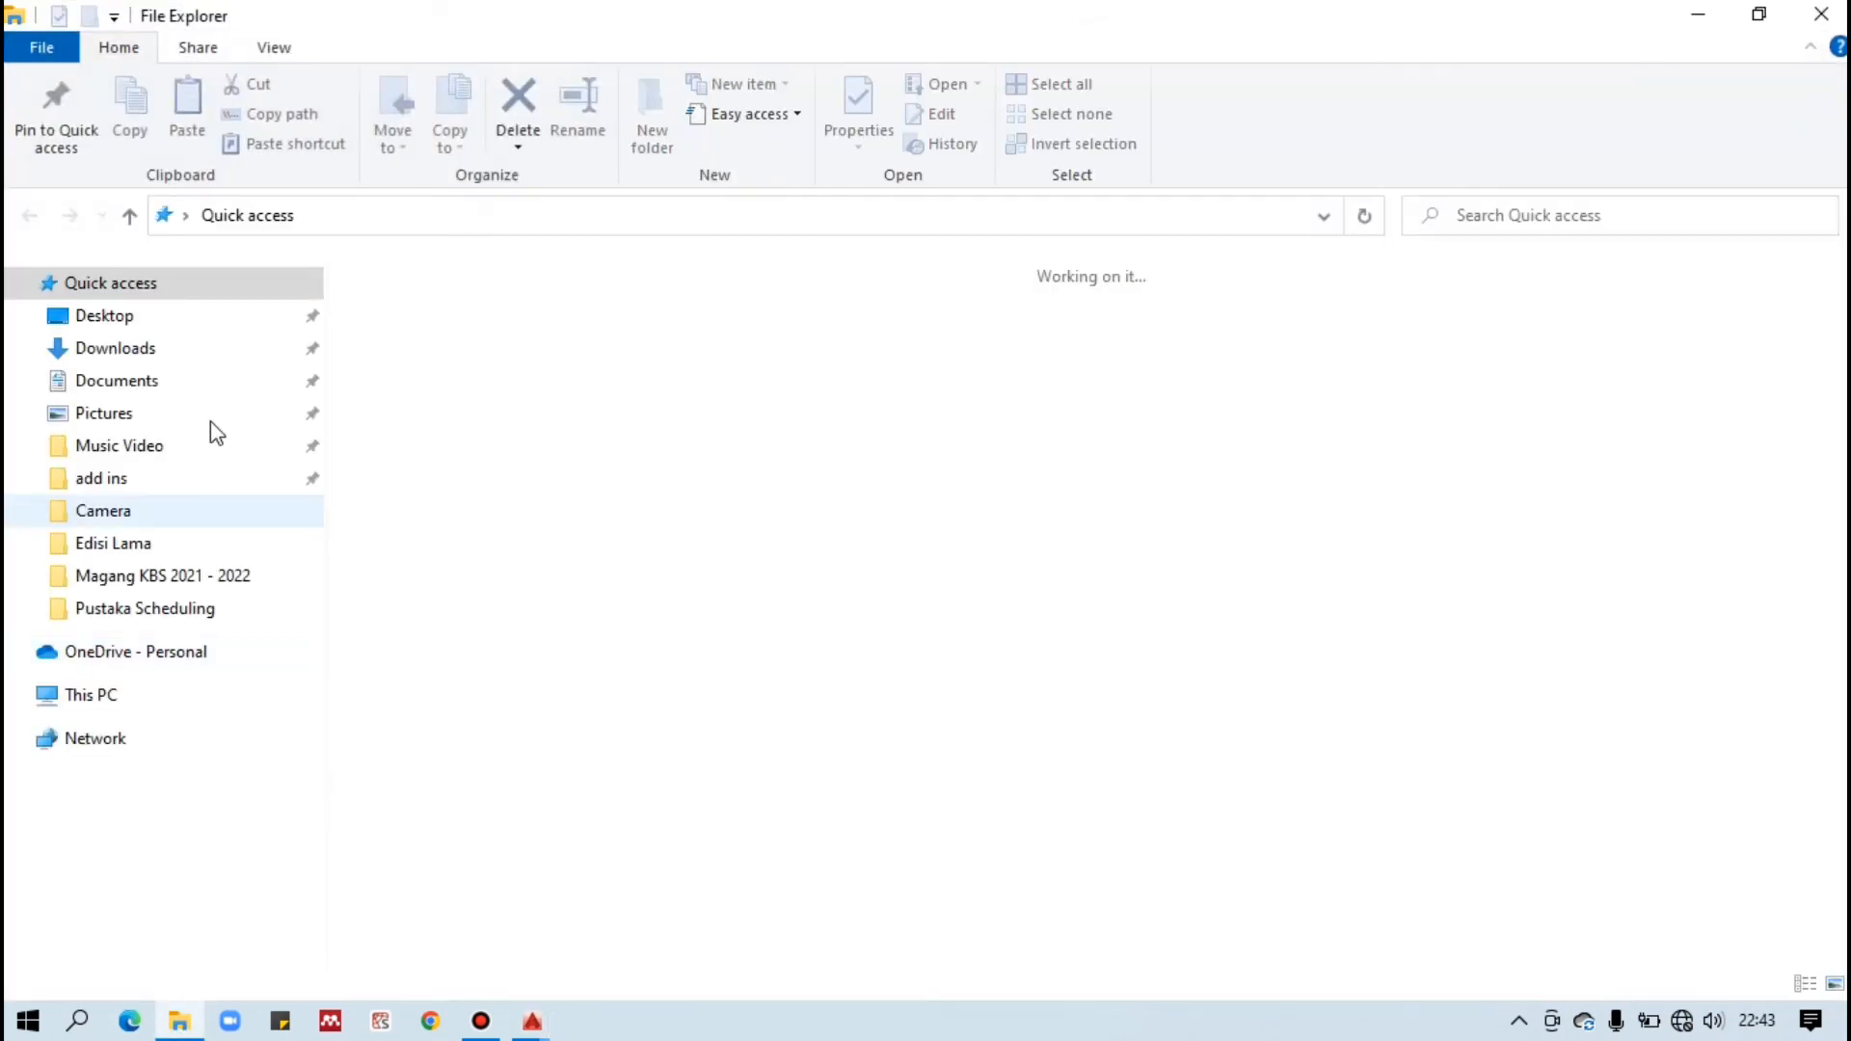
pyautogui.click(155, 318)
pyautogui.click(141, 348)
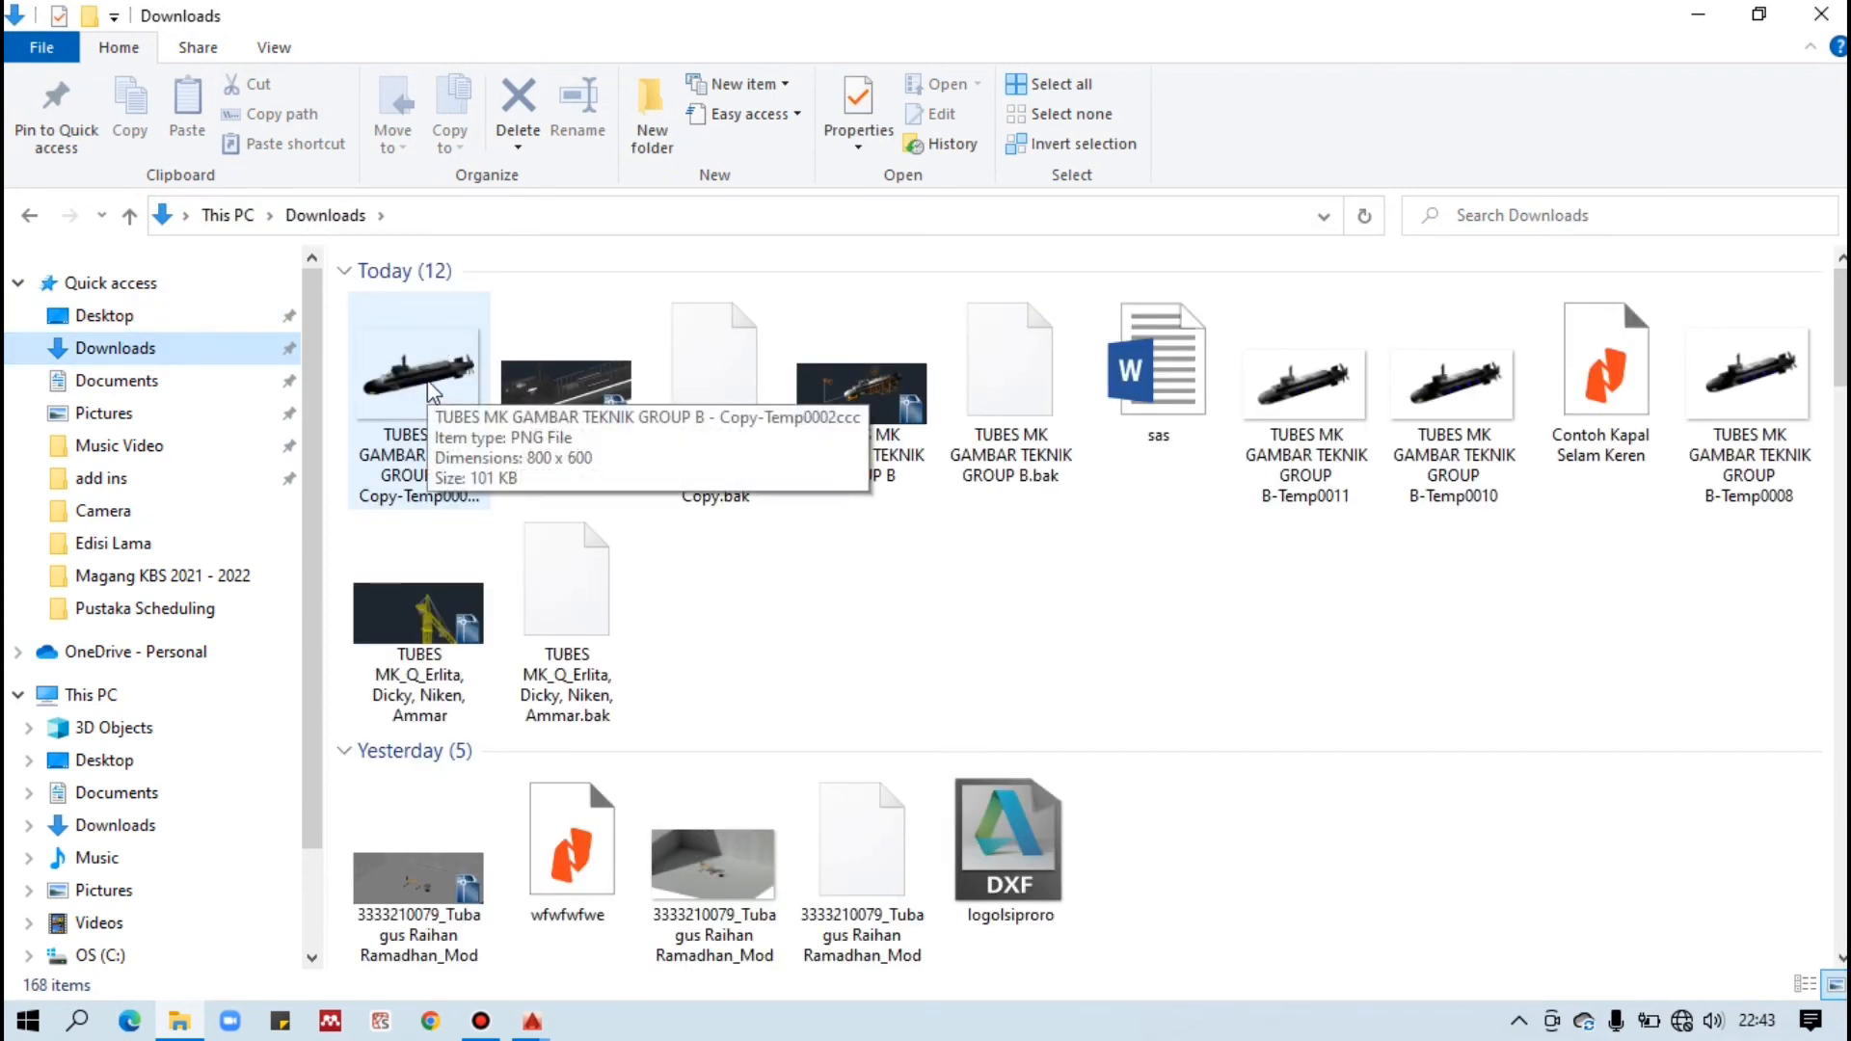
pyautogui.doubleClick(428, 390)
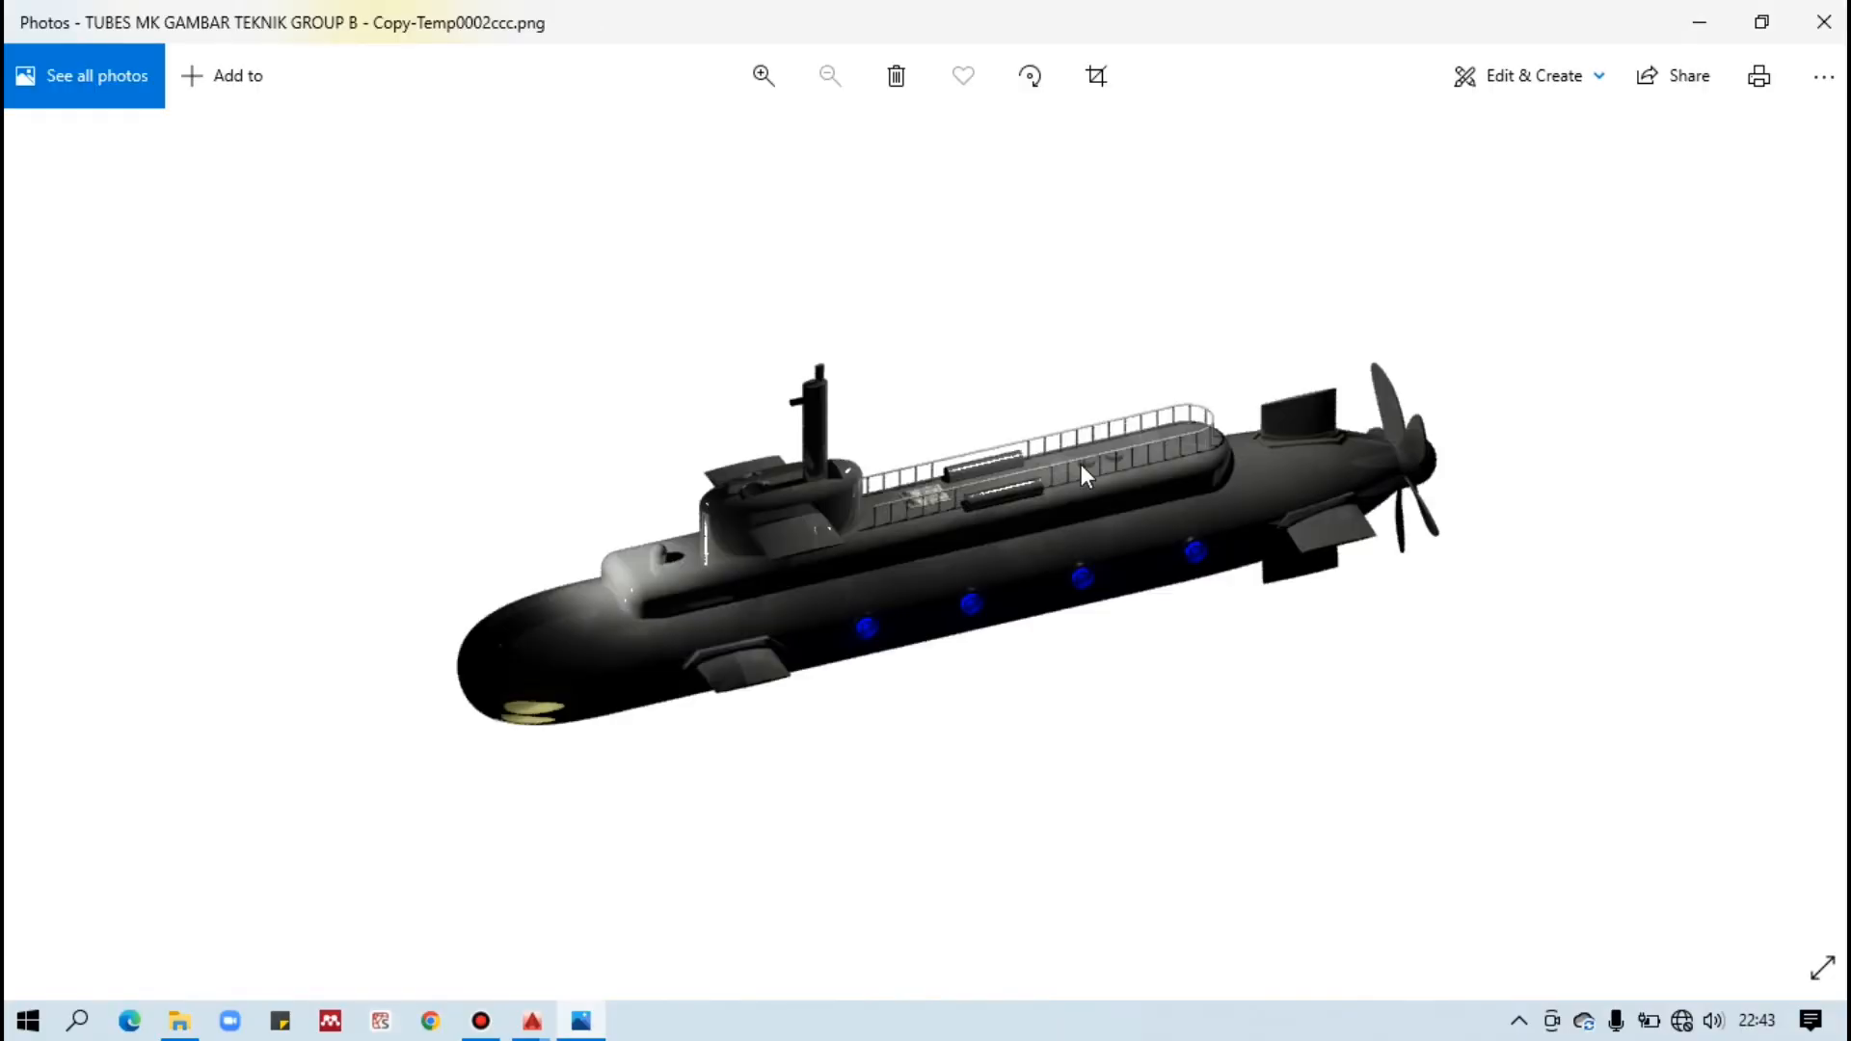
pyautogui.doubleClick(681, 705)
pyautogui.doubleClick(680, 706)
pyautogui.scroll(10, 945, 526)
pyautogui.scroll(-10, 945, 528)
# Return to AutoCAD, bring up the finished render window and close it.
pyautogui.click(536, 1018)
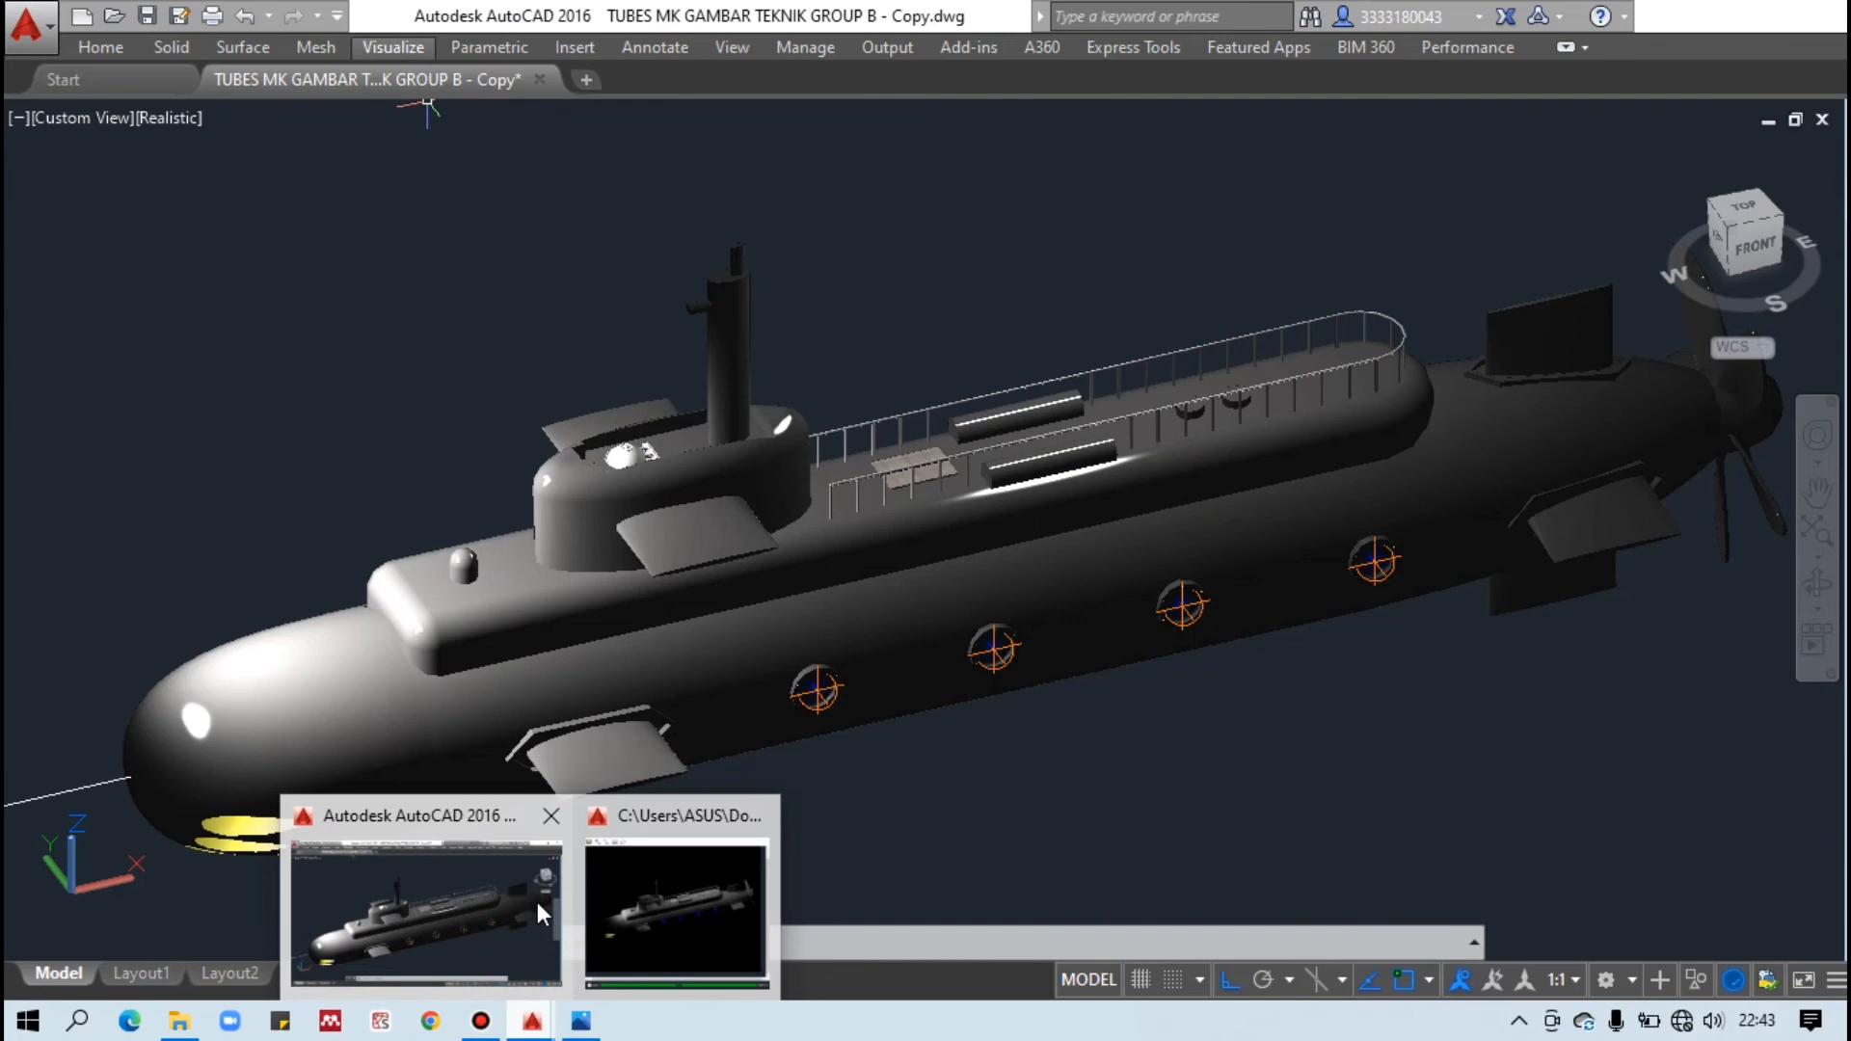
pyautogui.click(536, 901)
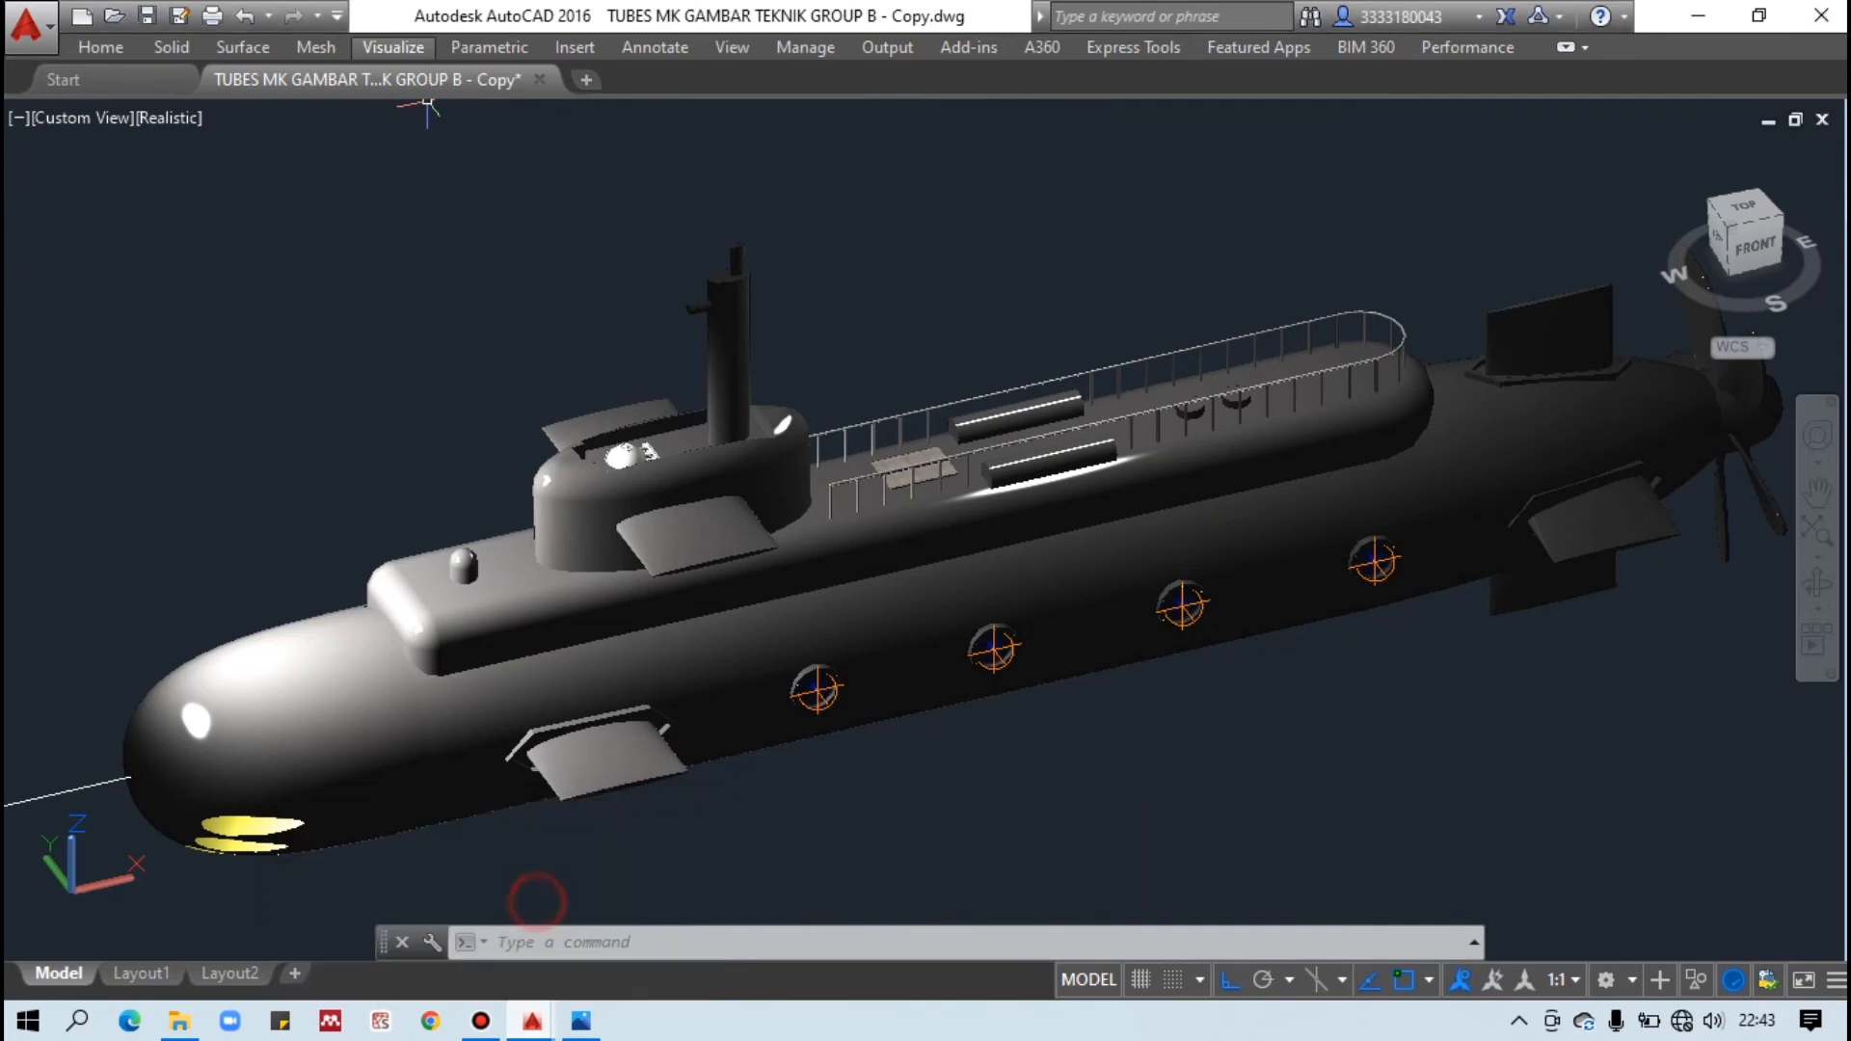
pyautogui.click(532, 1021)
pyautogui.click(666, 854)
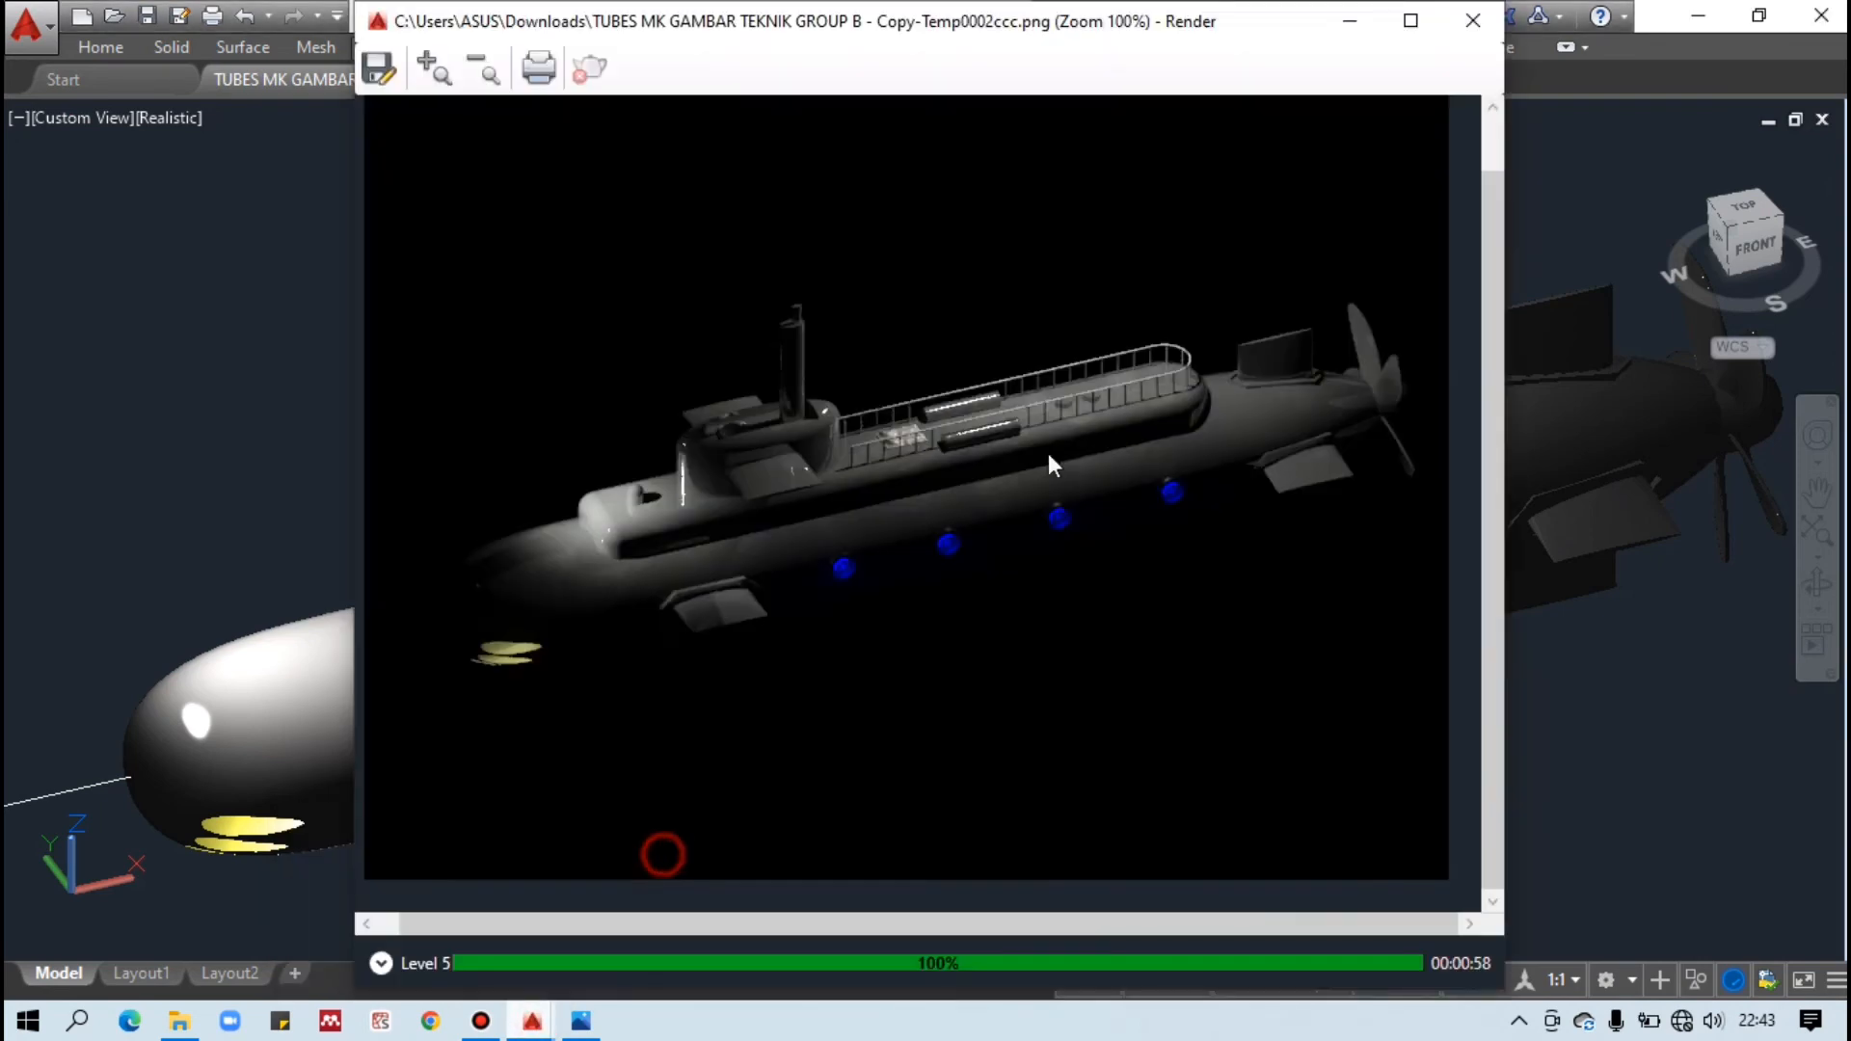
pyautogui.click(1475, 17)
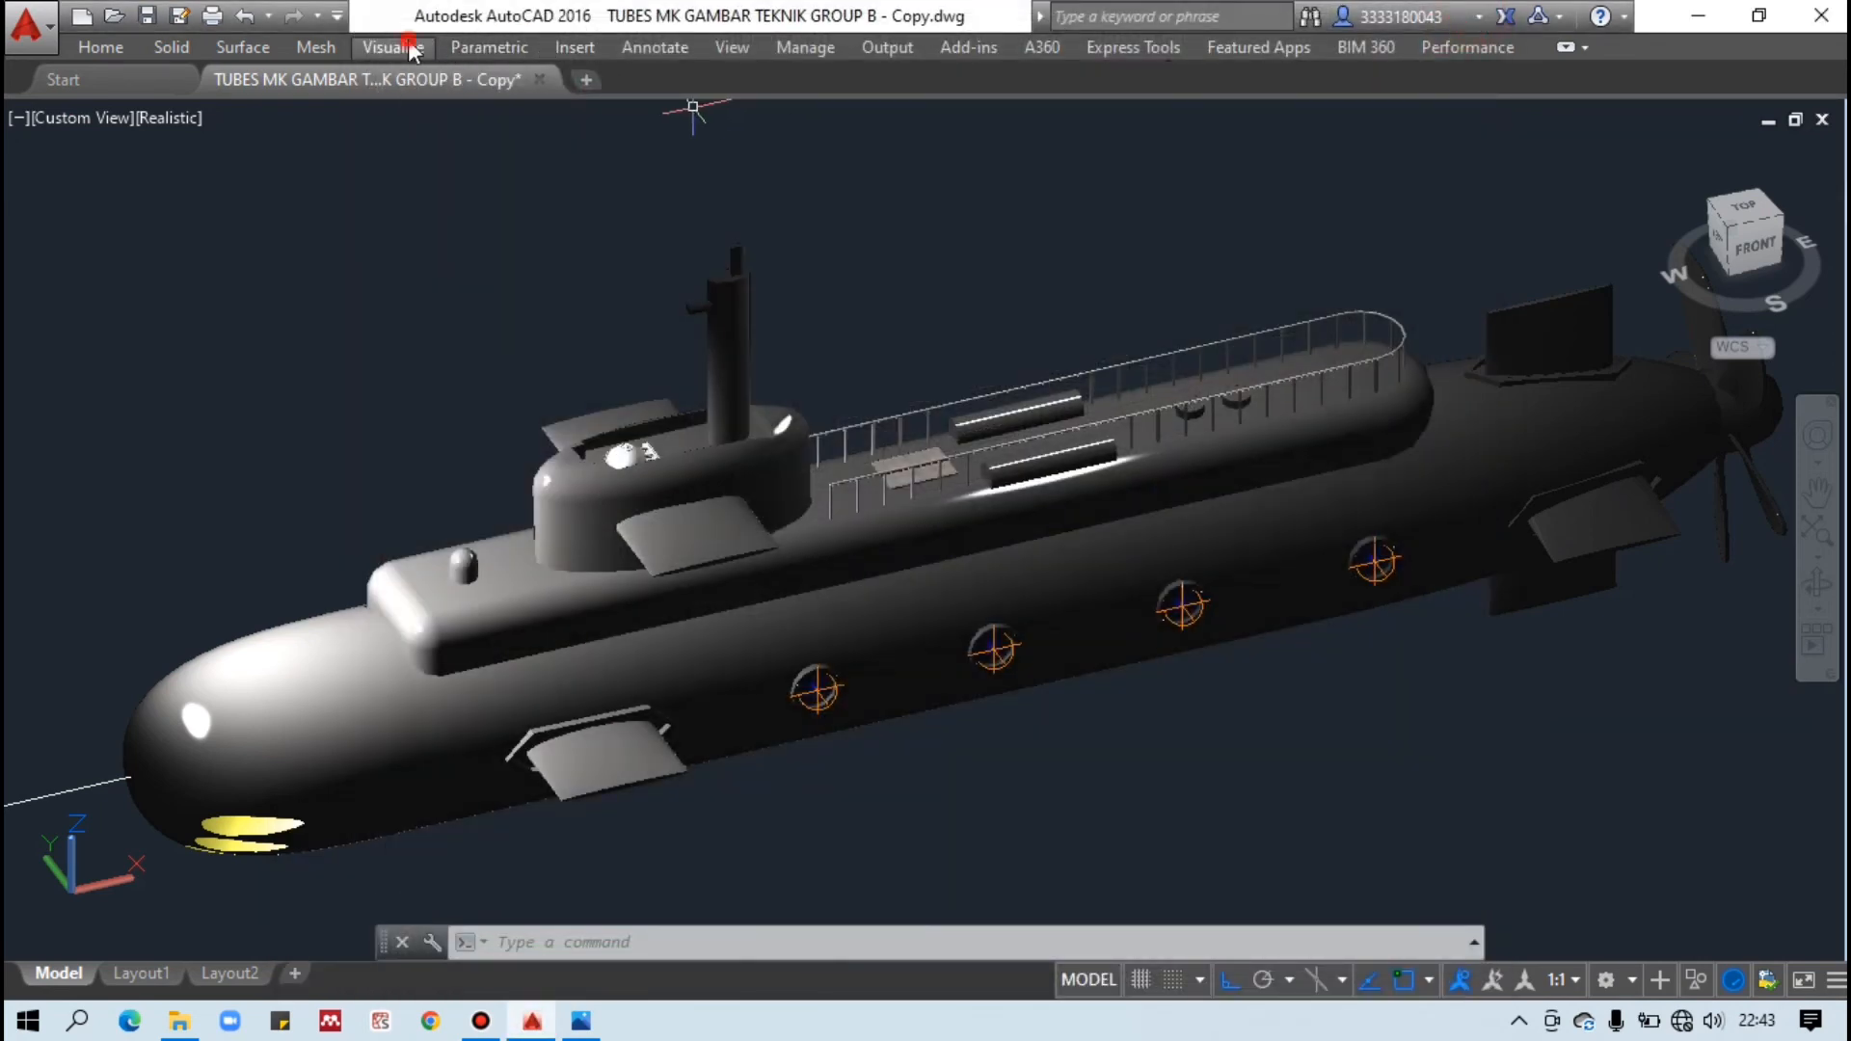
# Set the render quality preset to High.
pyautogui.click(409, 45)
pyautogui.click(1431, 137)
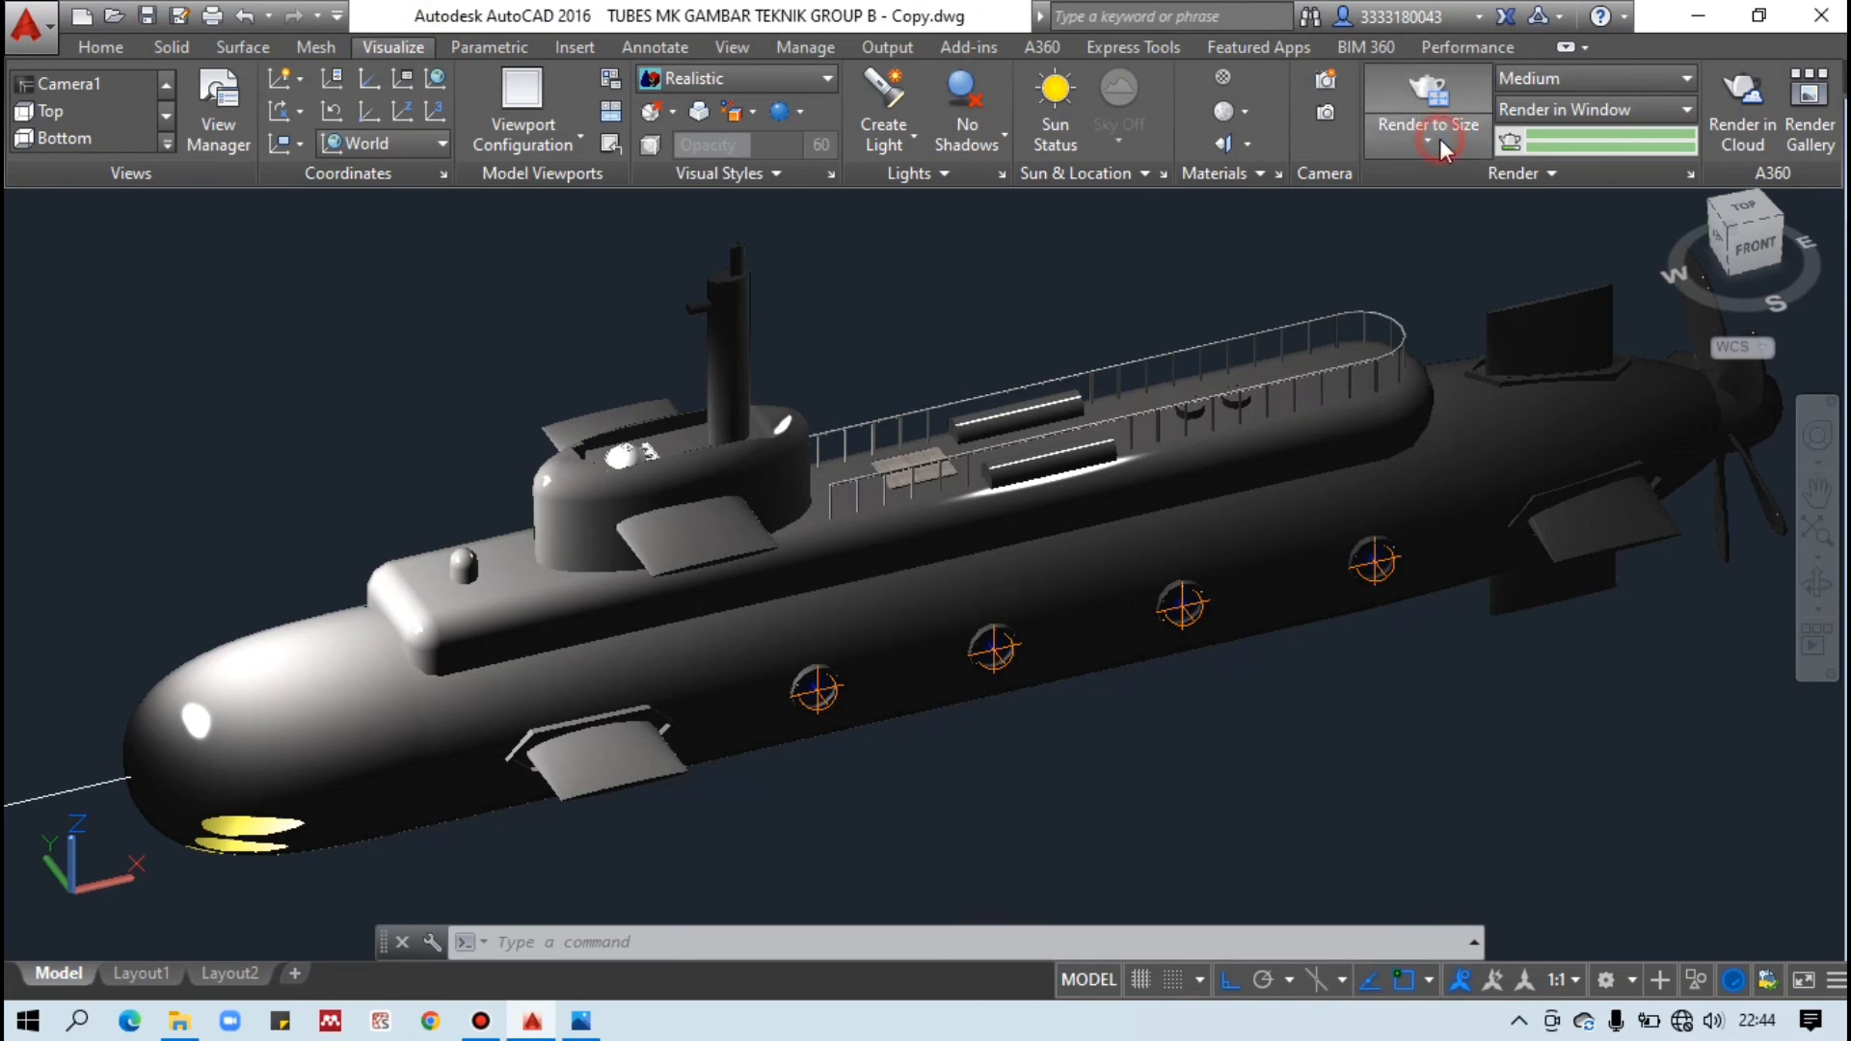
pyautogui.click(1451, 376)
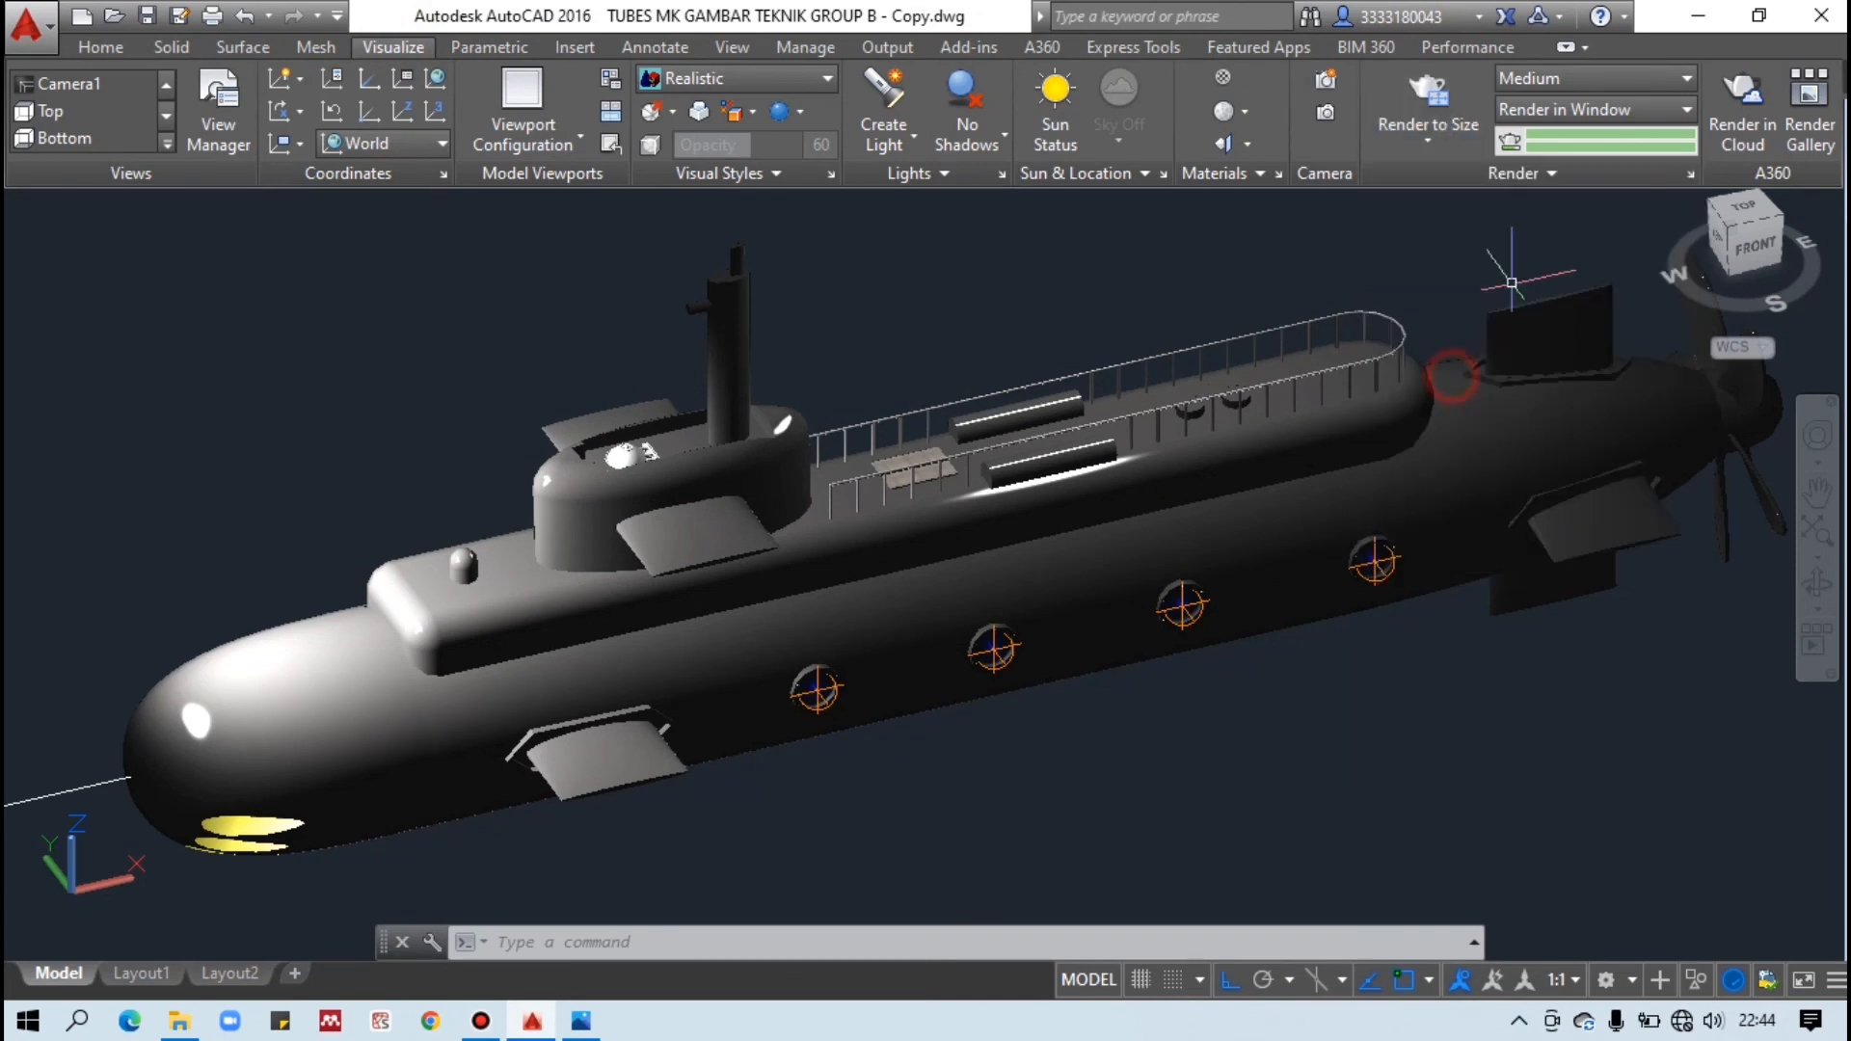
pyautogui.click(1591, 78)
pyautogui.click(1556, 156)
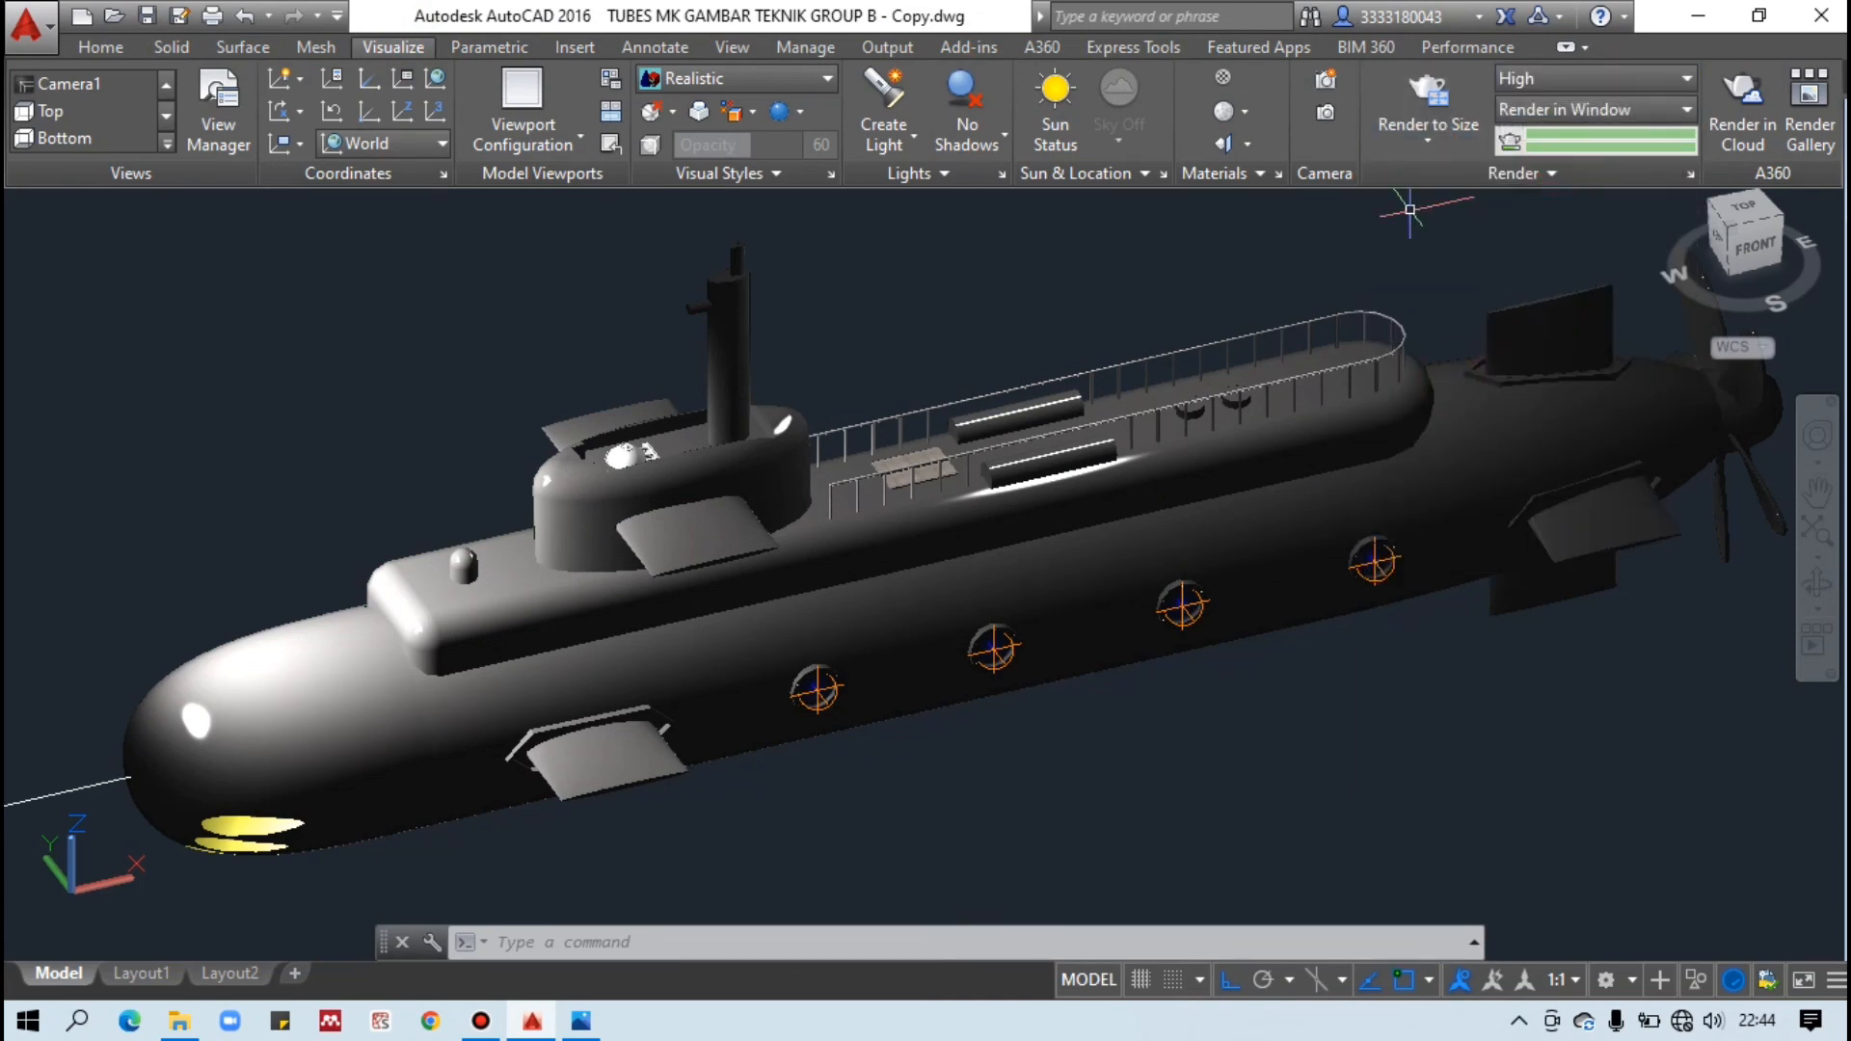